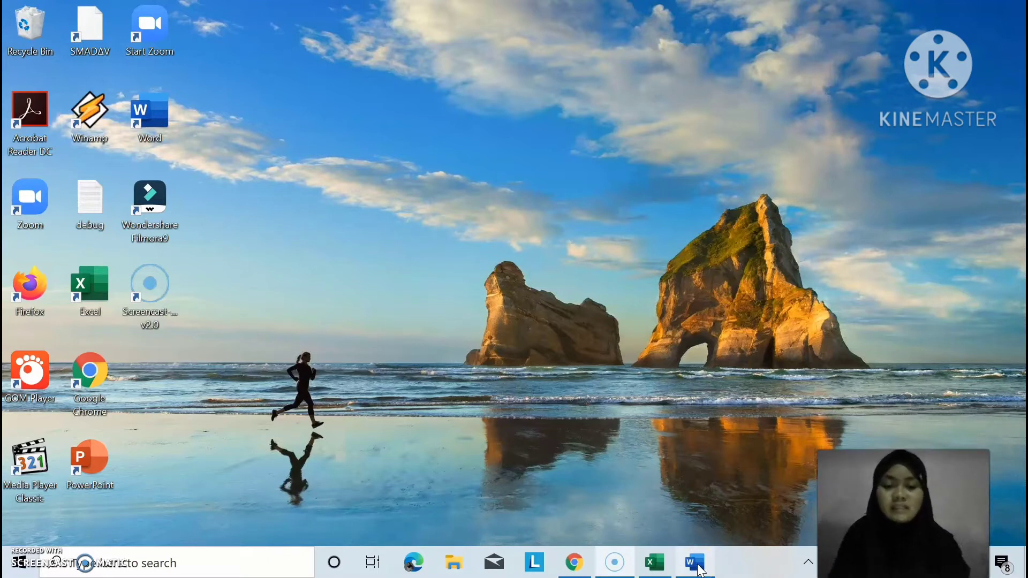
# Switch to Word, create a blank document, and close the document recovery list, choosing to remove the recovered files.
pyautogui.click(695, 564)
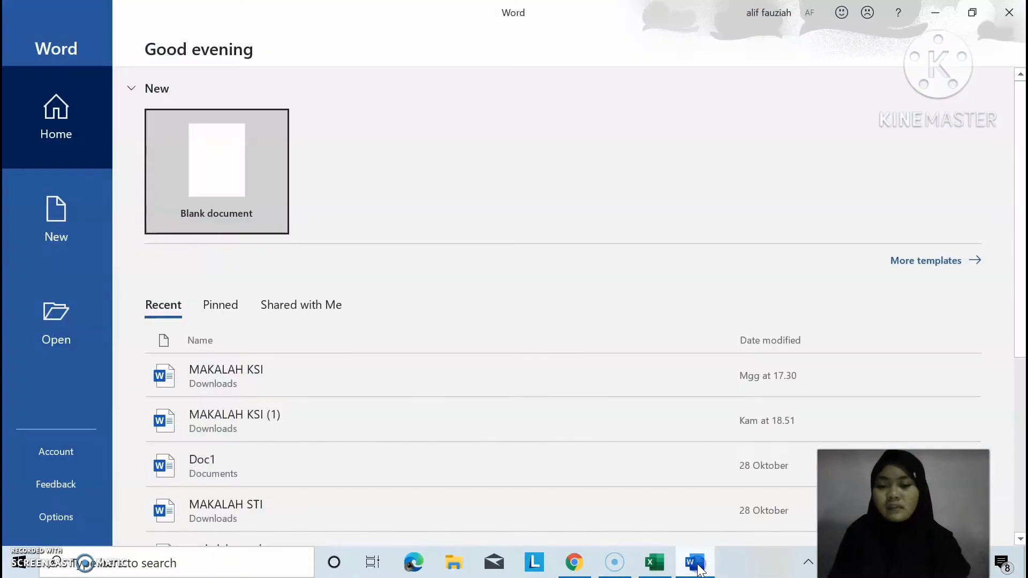
pyautogui.click(249, 176)
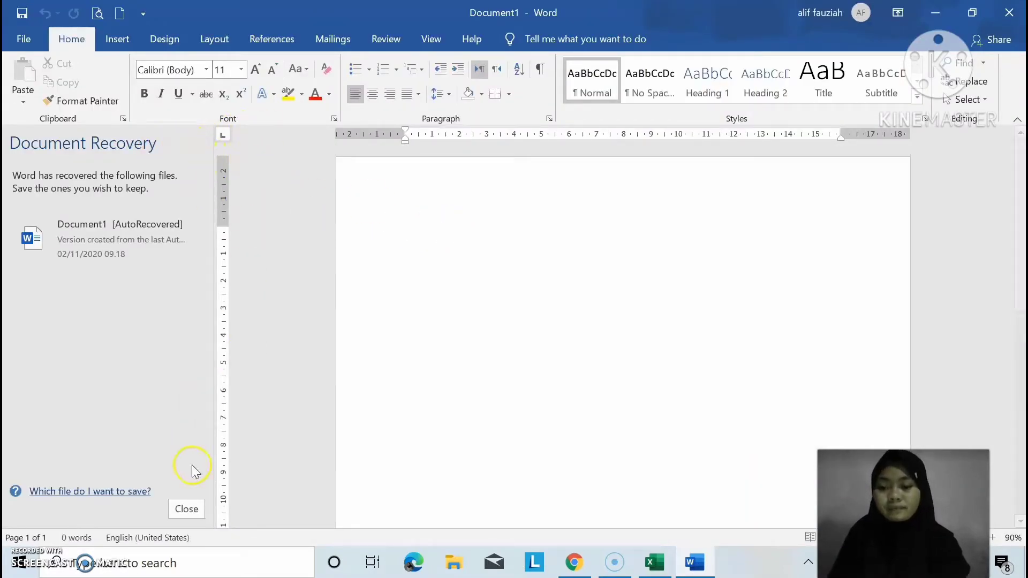
pyautogui.click(193, 508)
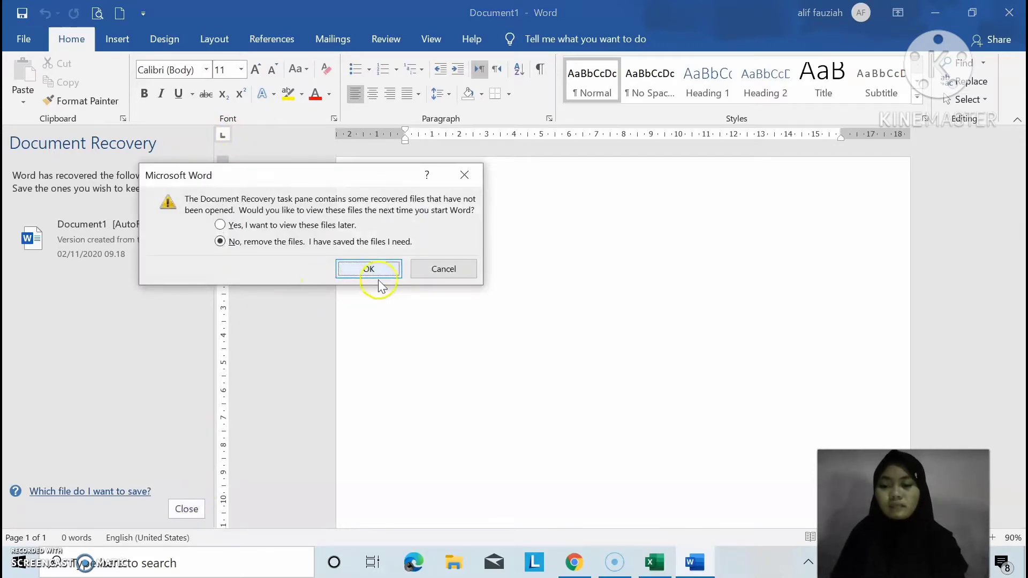
pyautogui.click(389, 274)
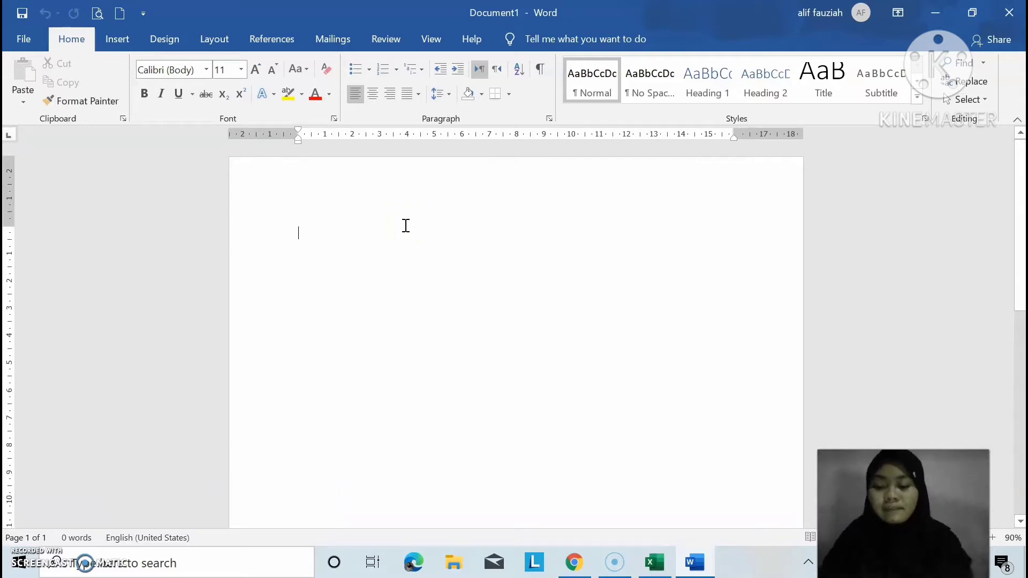
# Enter the two heading lines "TRANSAKSI BISNIS SALON ELISA" and "BULAN OKTOBER 2020" at the start of the document.
pyautogui.write('TRANSAKS')
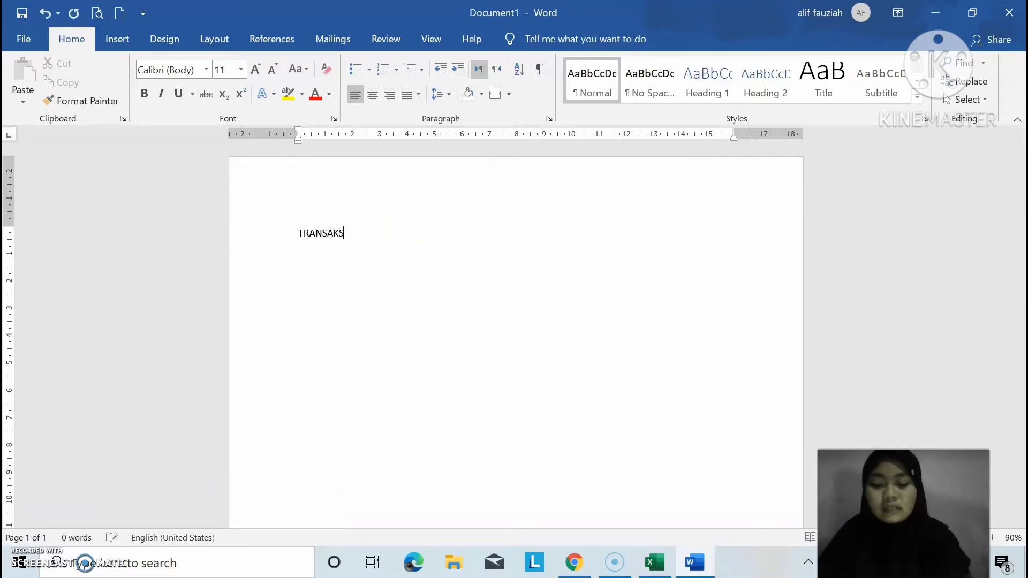
pyautogui.write('I BISNIS ')
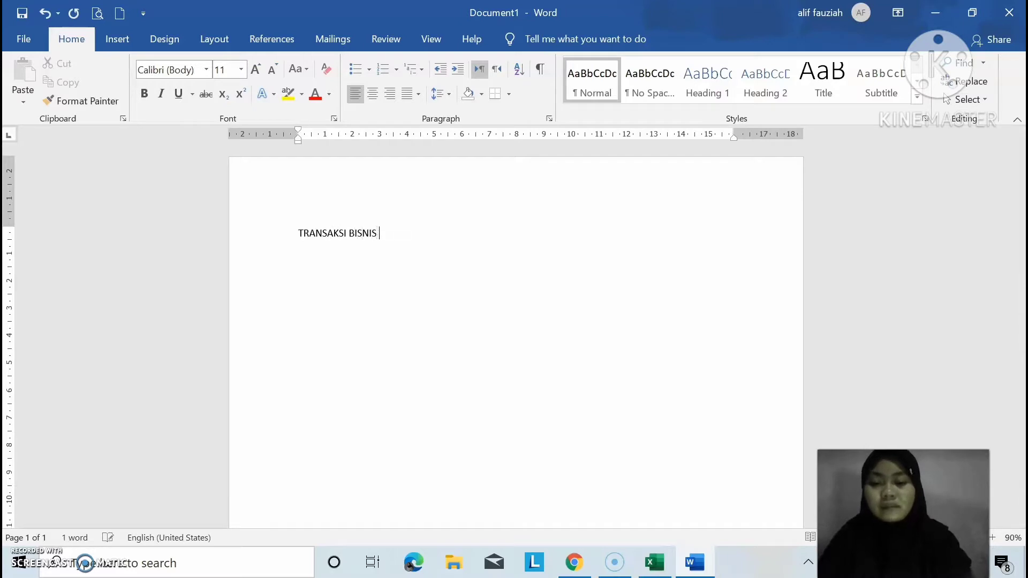
pyautogui.write('SALON ELISA ')
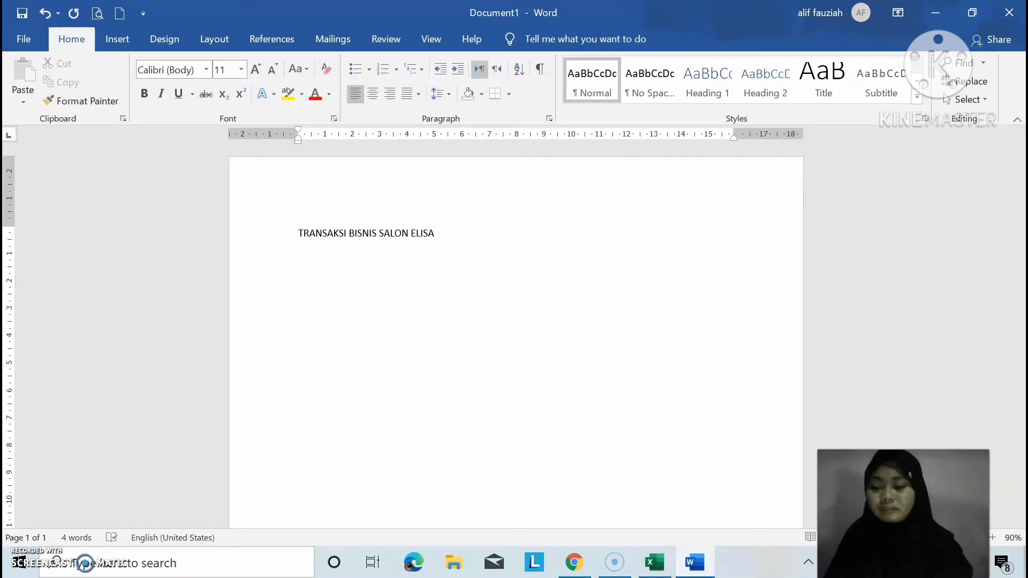
pyautogui.write('Bu')
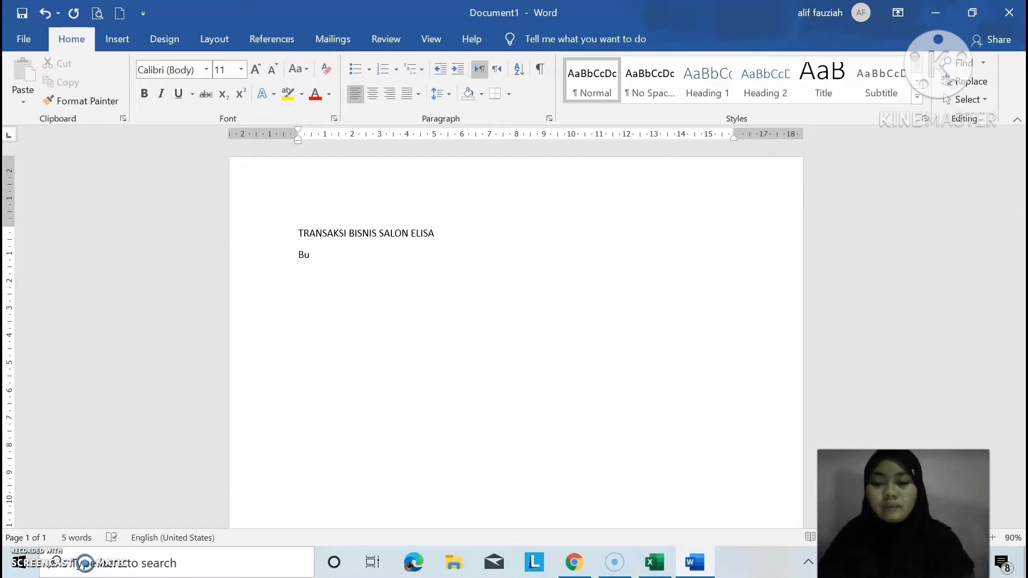
pyautogui.press('BackSpace')
pyautogui.write('ULA')
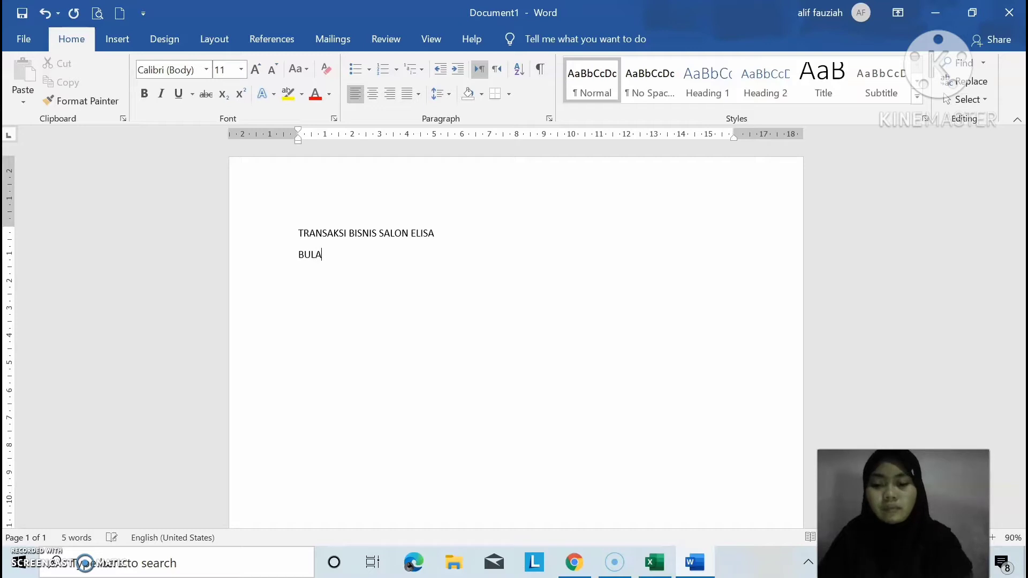
pyautogui.write('N O')
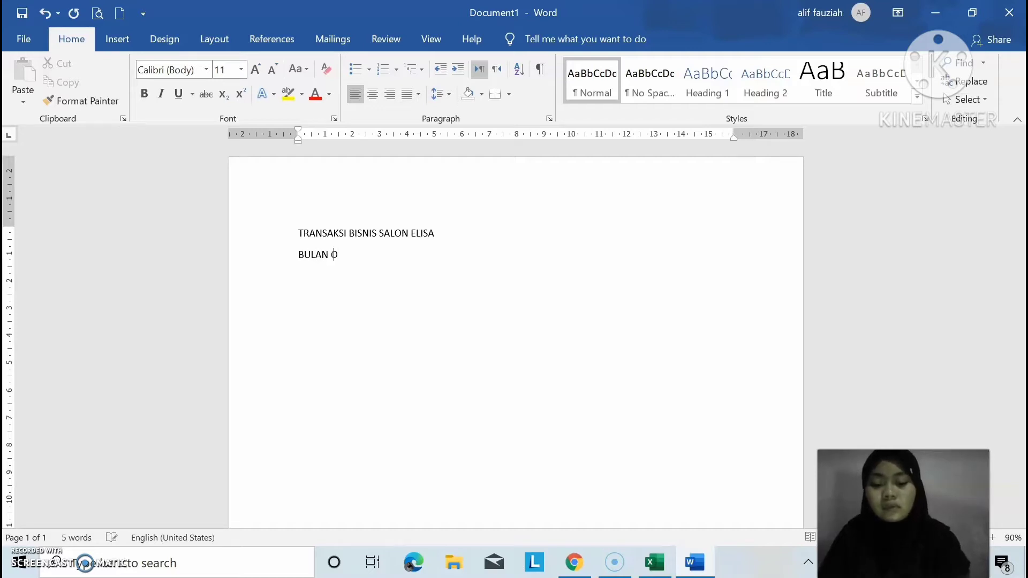
pyautogui.write('KTO')
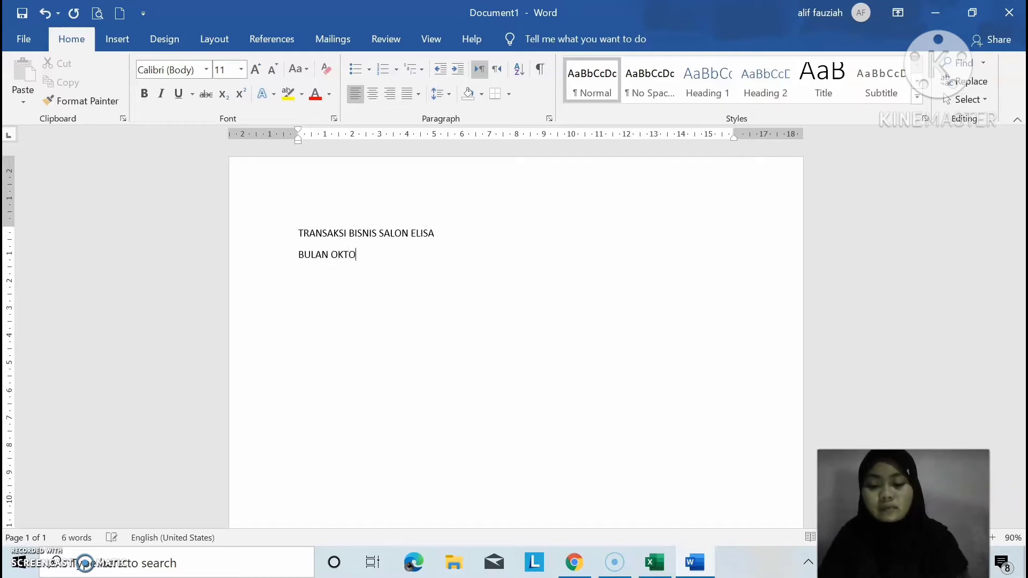
pyautogui.write('BER 2020')
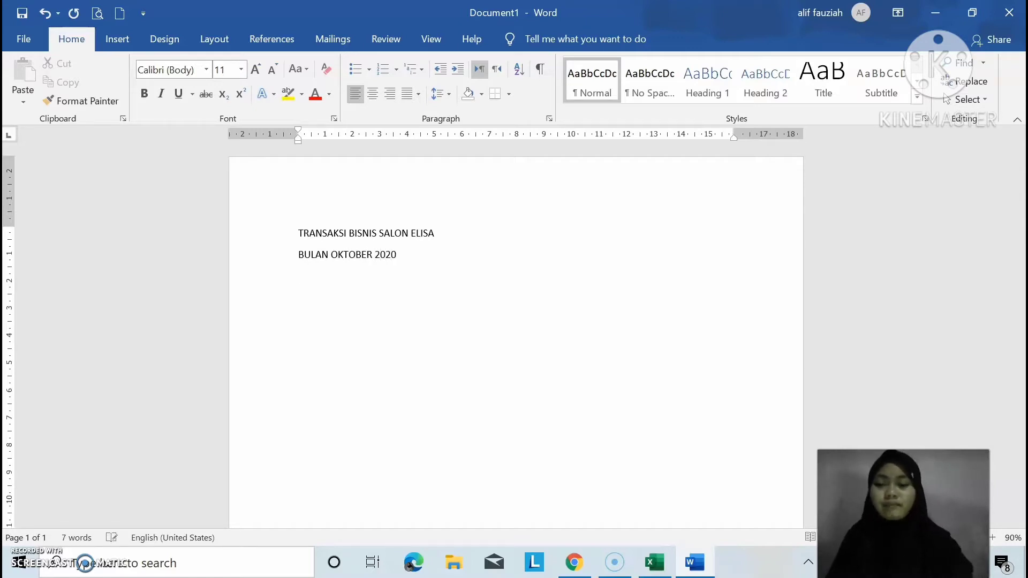
pyautogui.press('Return')
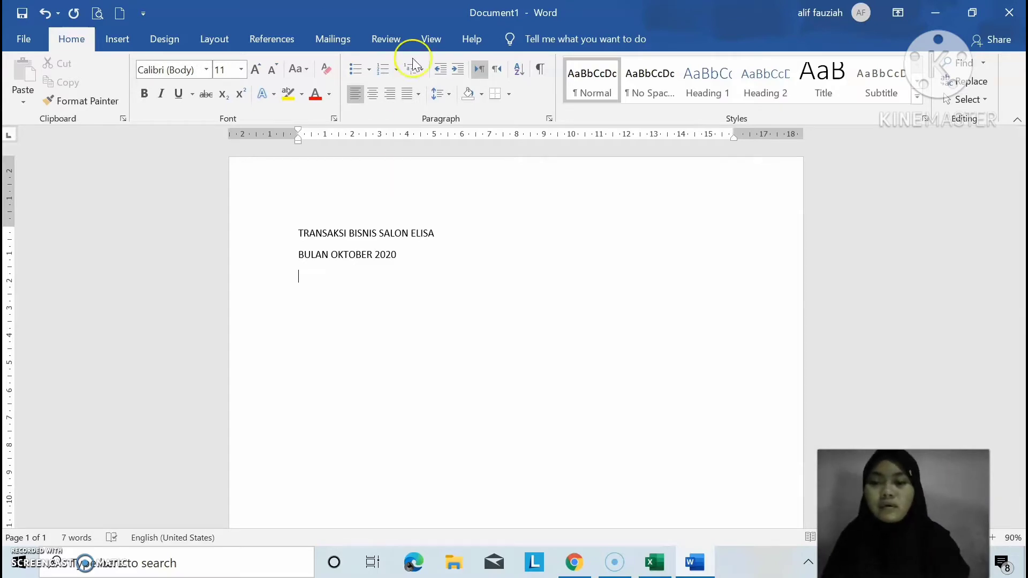
# Start a 1., 2., 3. numbered list below the headings with the owner's first name followed by "menginvestasikan uang tunai kedalam salon elisa sebesar 12.000.000".
pyautogui.click(395, 68)
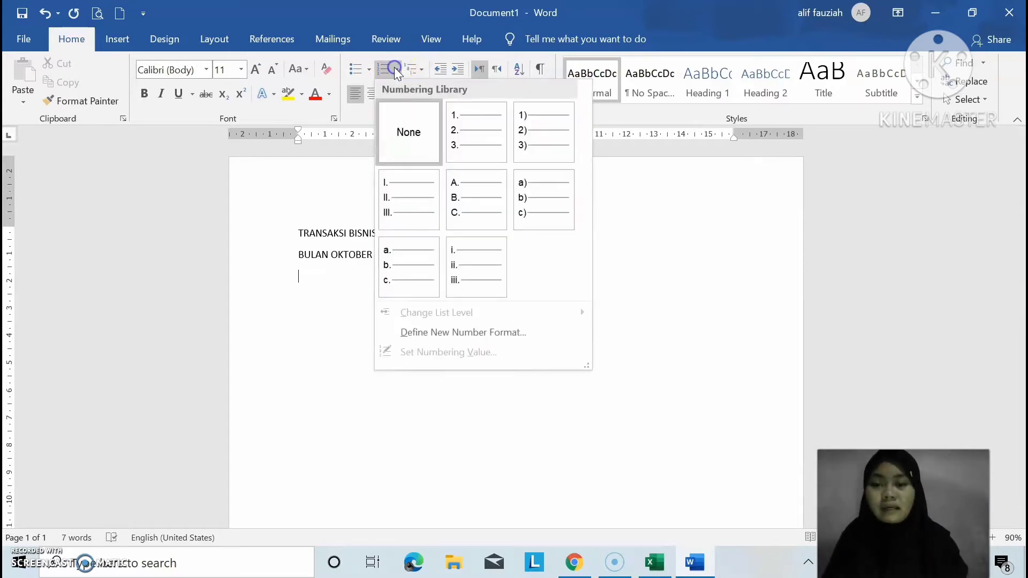
pyautogui.click(473, 157)
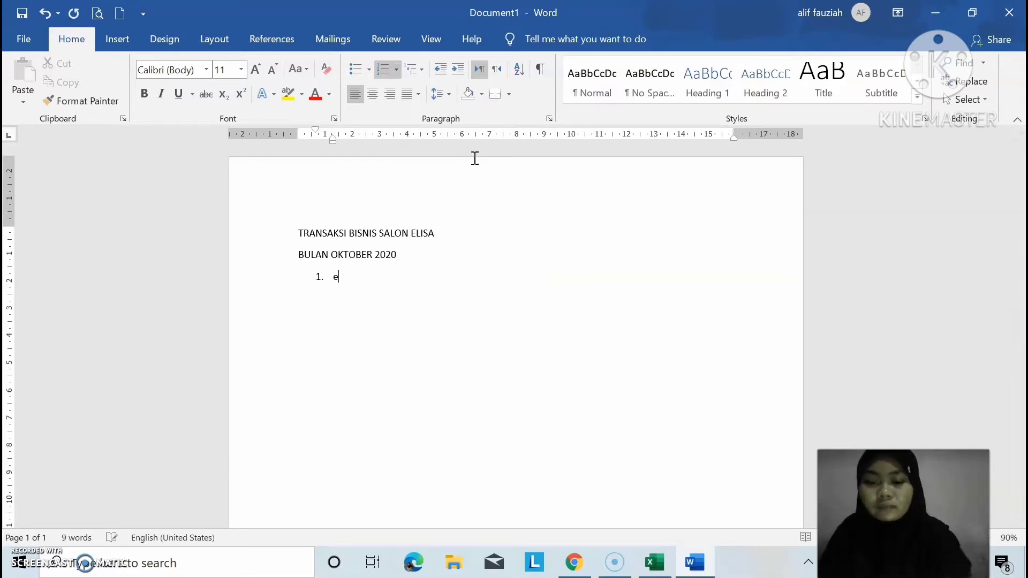
pyautogui.write('Eli')
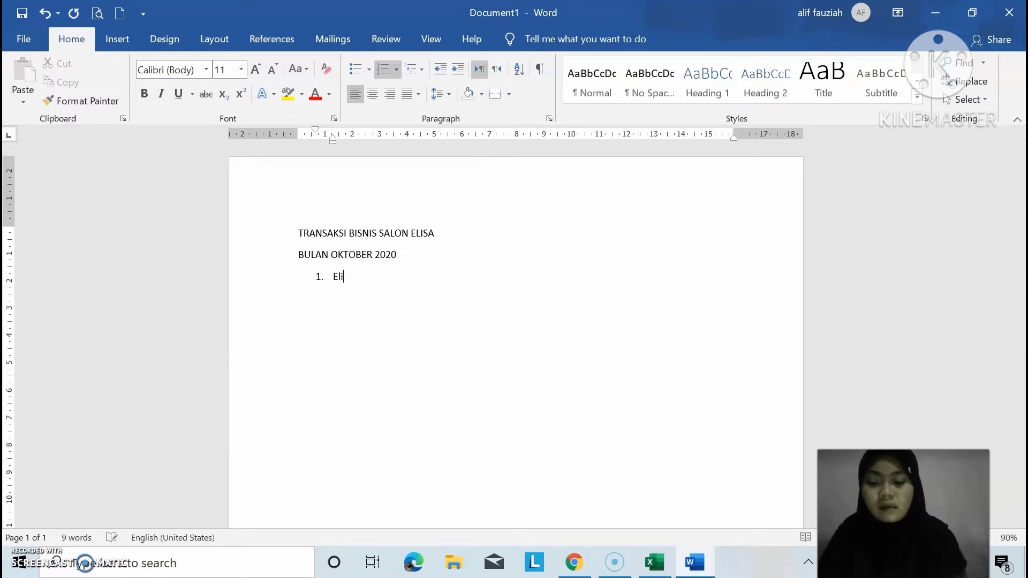
pyautogui.write('sa meng')
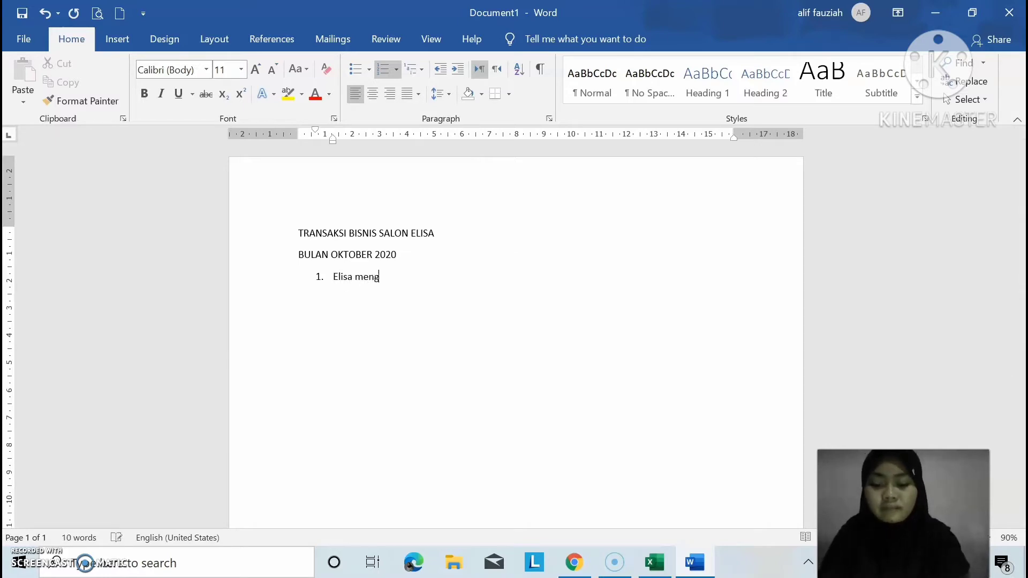
pyautogui.write('invest')
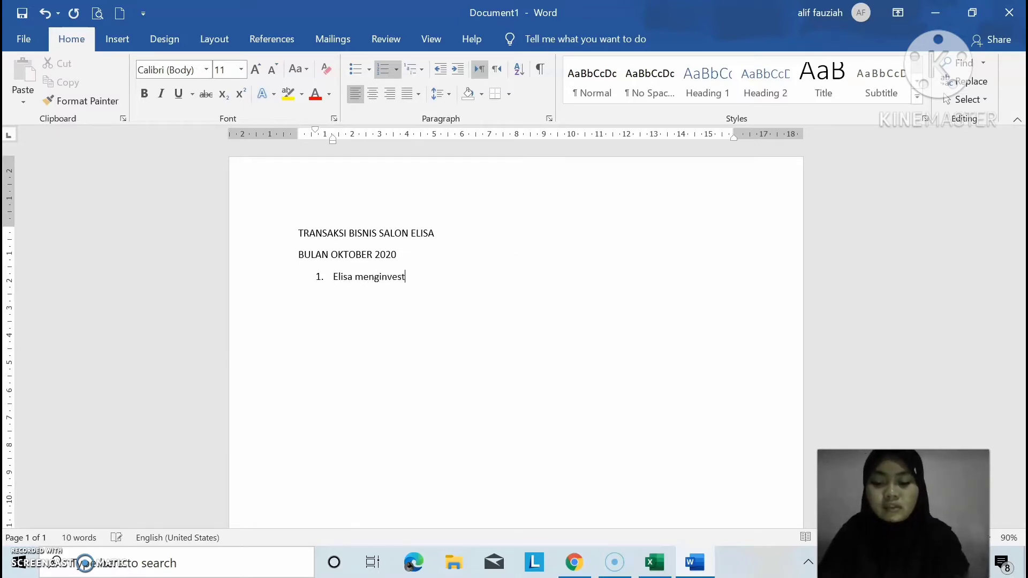
pyautogui.write('sasi')
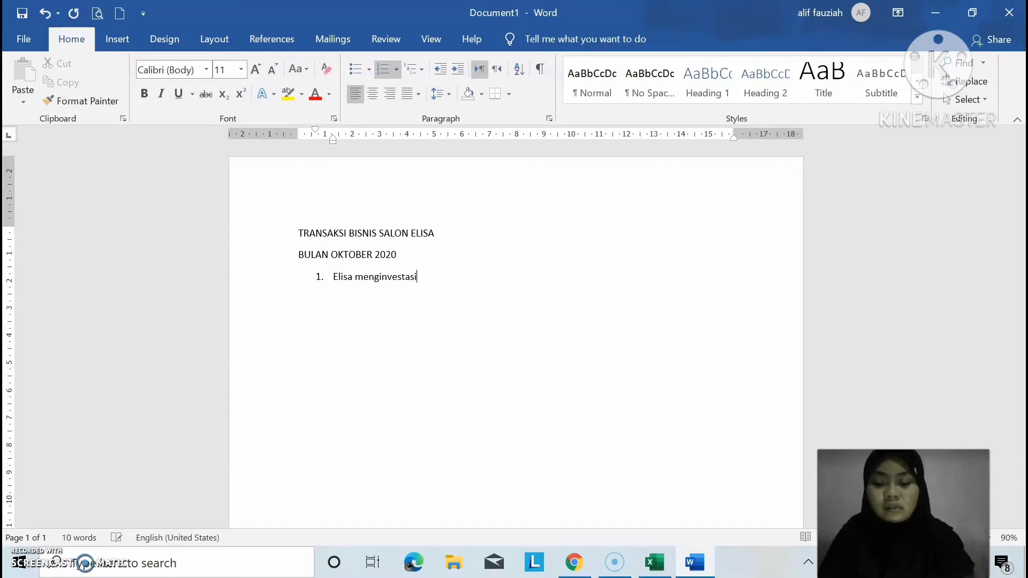
pyautogui.write('kan ua')
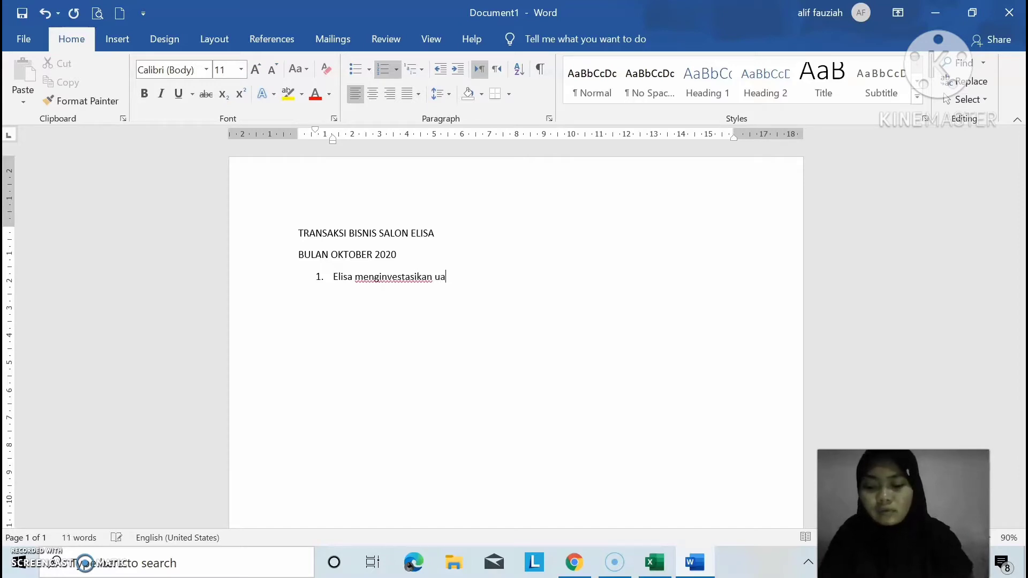
pyautogui.write('ng tunai ')
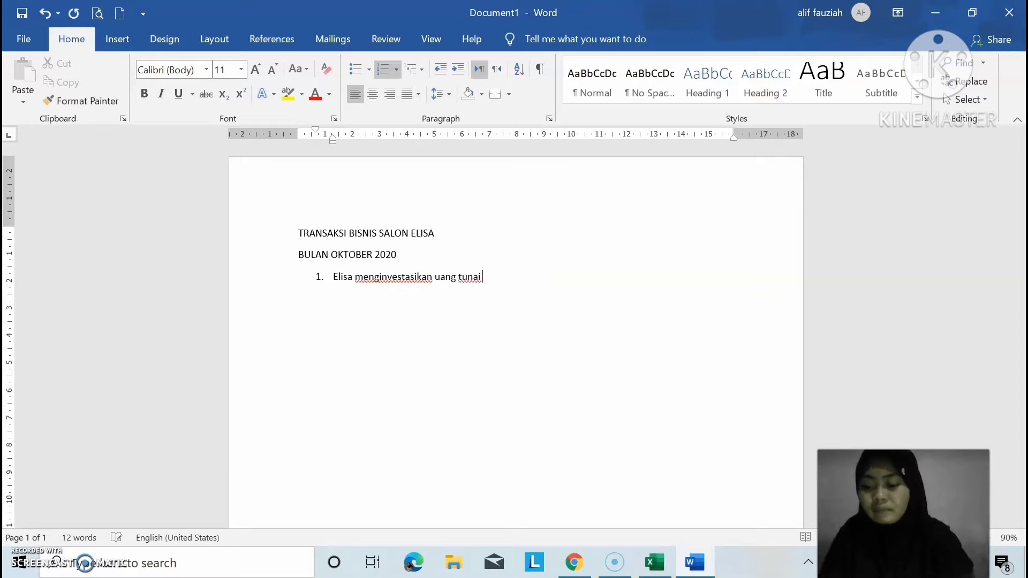
pyautogui.write('kedalam')
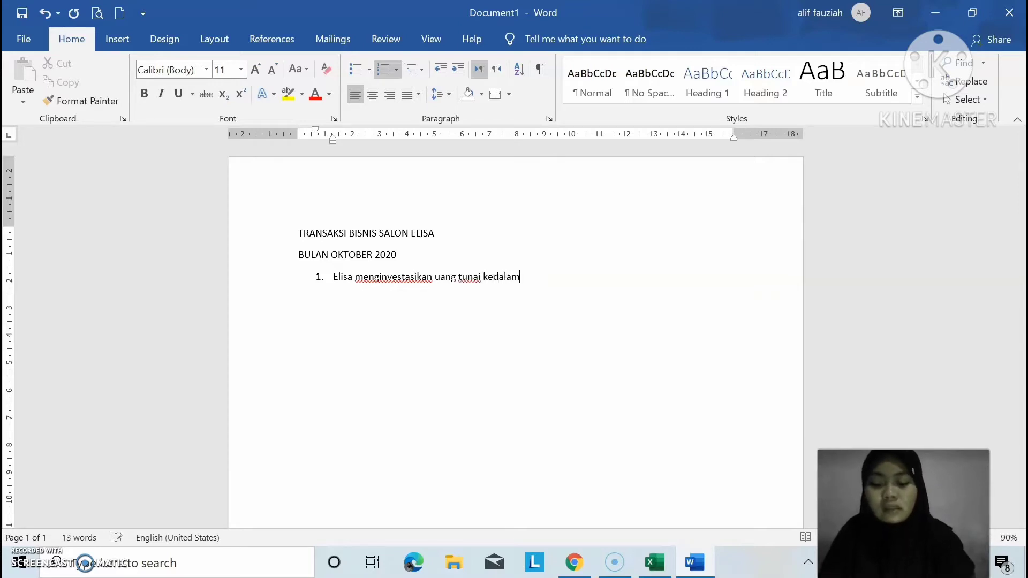
pyautogui.write(' salon el')
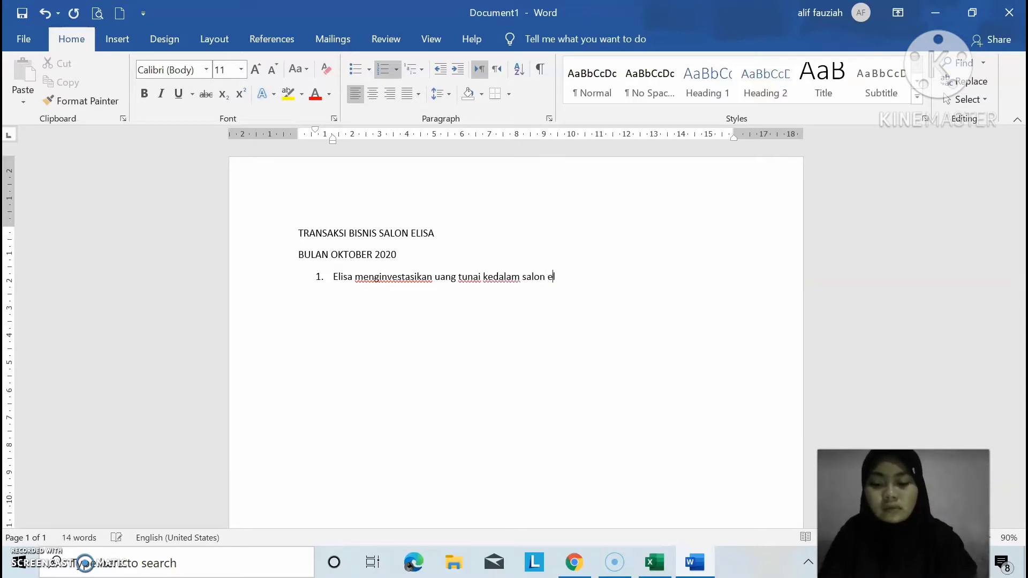
pyautogui.write('isa sebesar ')
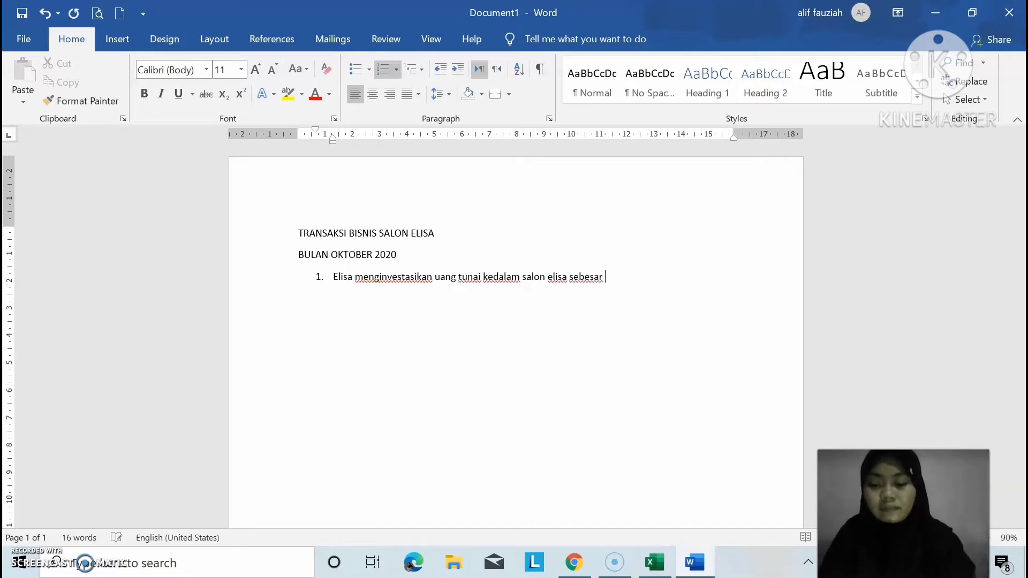
pyautogui.write('120')
pyautogui.press('BackSpace')
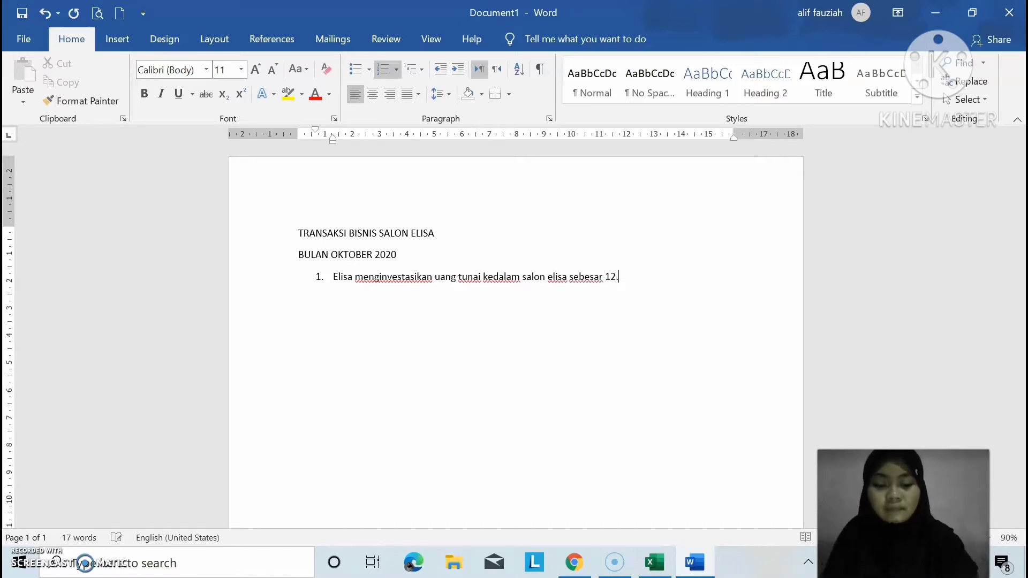
pyautogui.write('.000.')
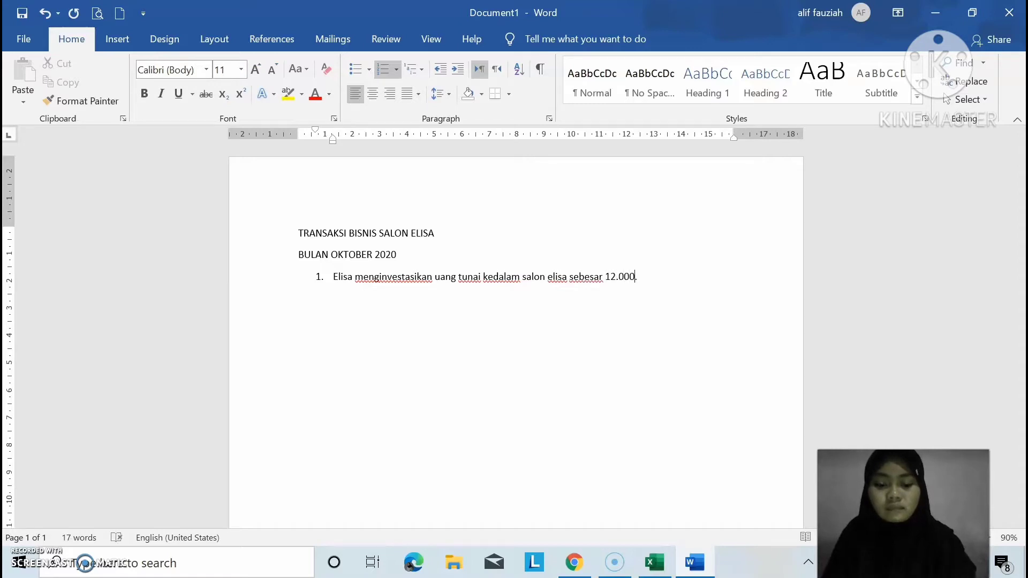
pyautogui.write('000')
pyautogui.press('Return')
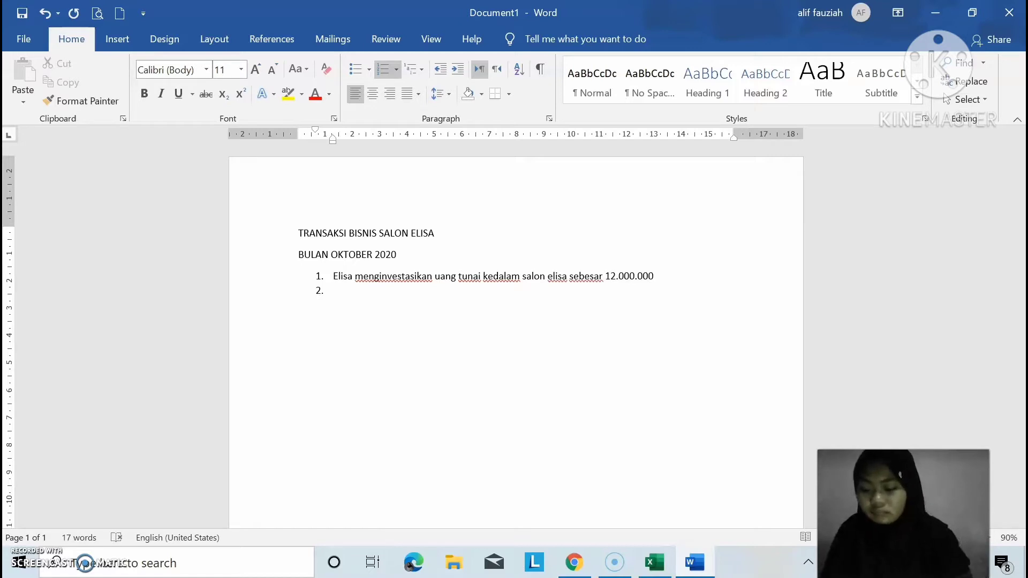
# Enter "Meminjam uang di bank sebesar 3.000.000" as the second item of the numbered list.
pyautogui.write('Me')
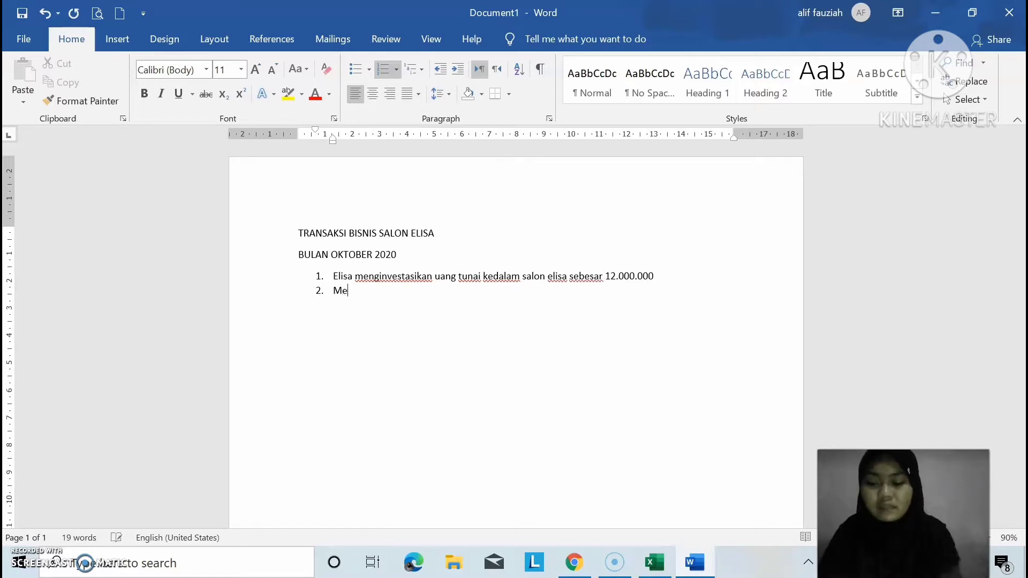
pyautogui.write('minjam ')
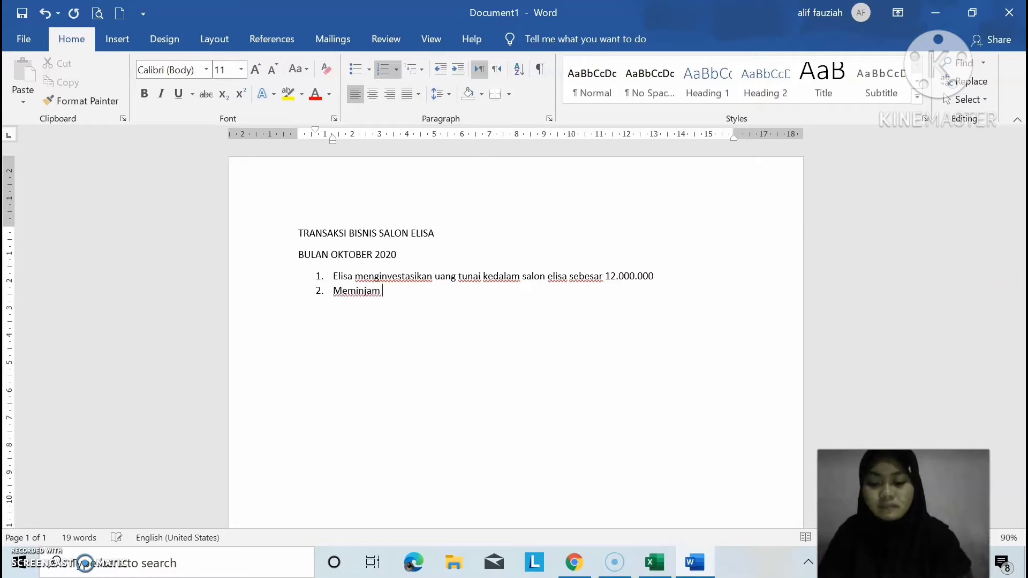
pyautogui.write('uang di ')
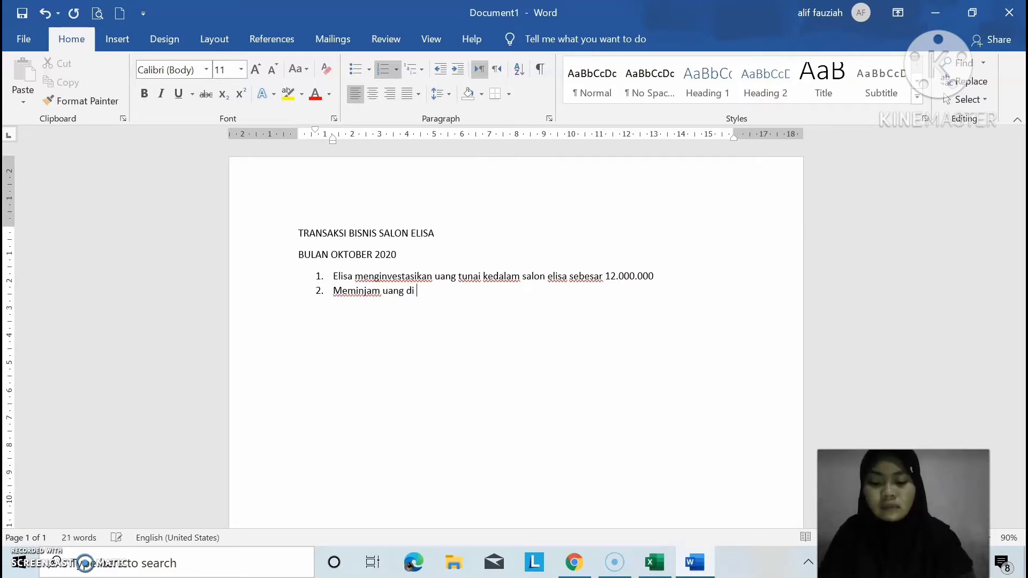
pyautogui.write('bank sebesar ')
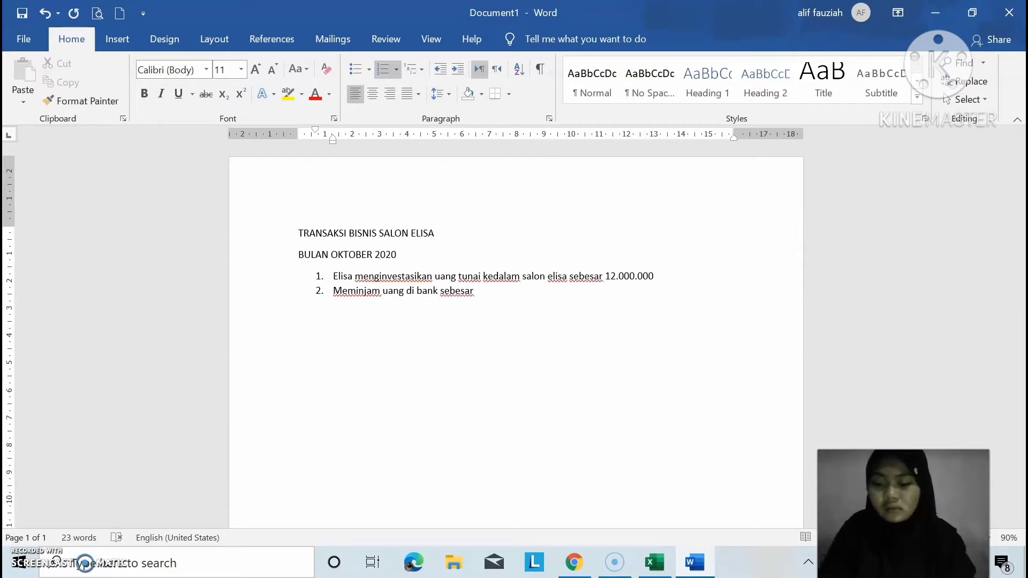
pyautogui.write('3.9')
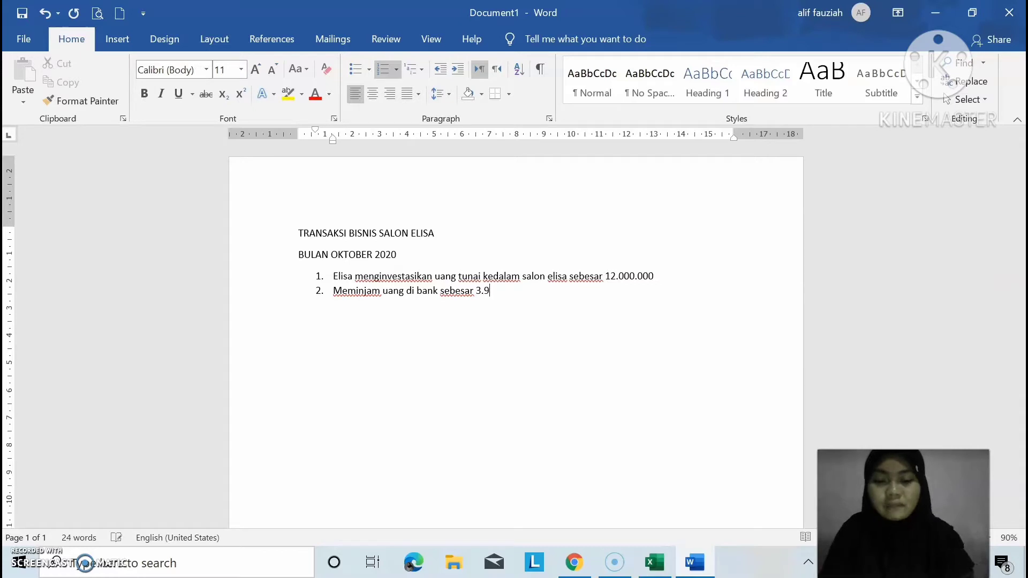
pyautogui.press('BackSpace')
pyautogui.write('000')
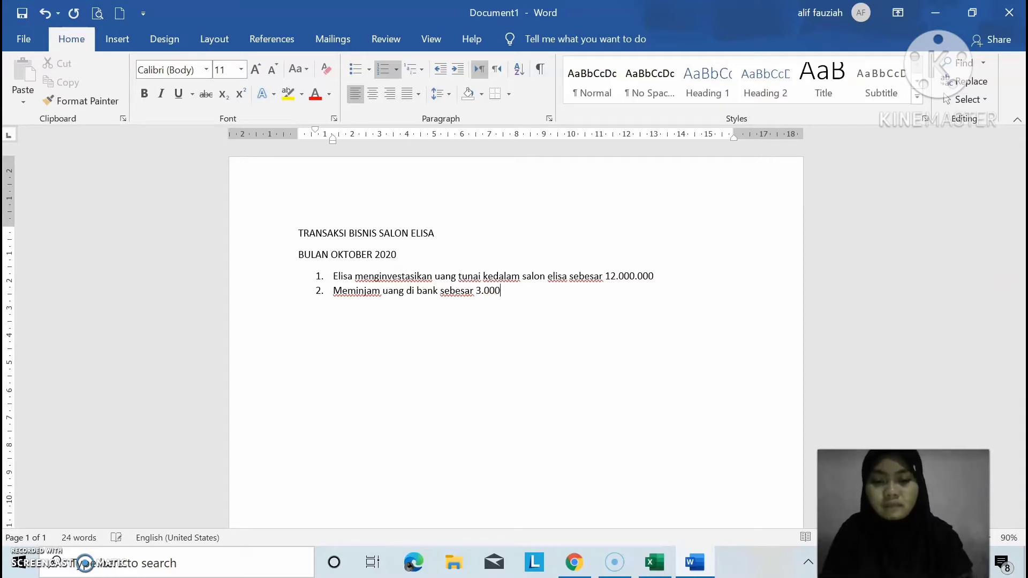
pyautogui.write('.000')
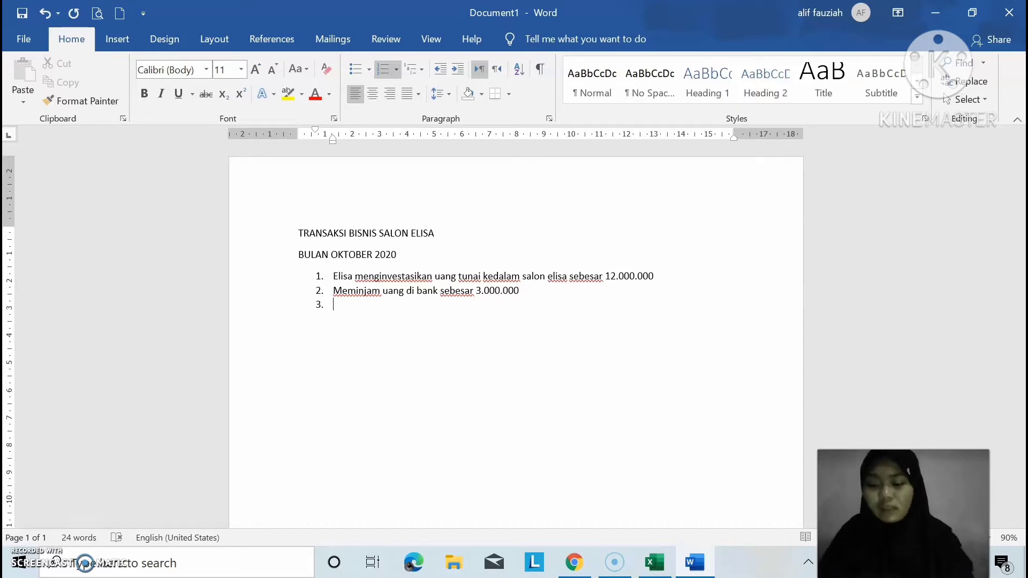
# Enter "Diabayar sewa ruangan sebesar 350.000" as the third item of the numbered list.
pyautogui.write('Diabaya')
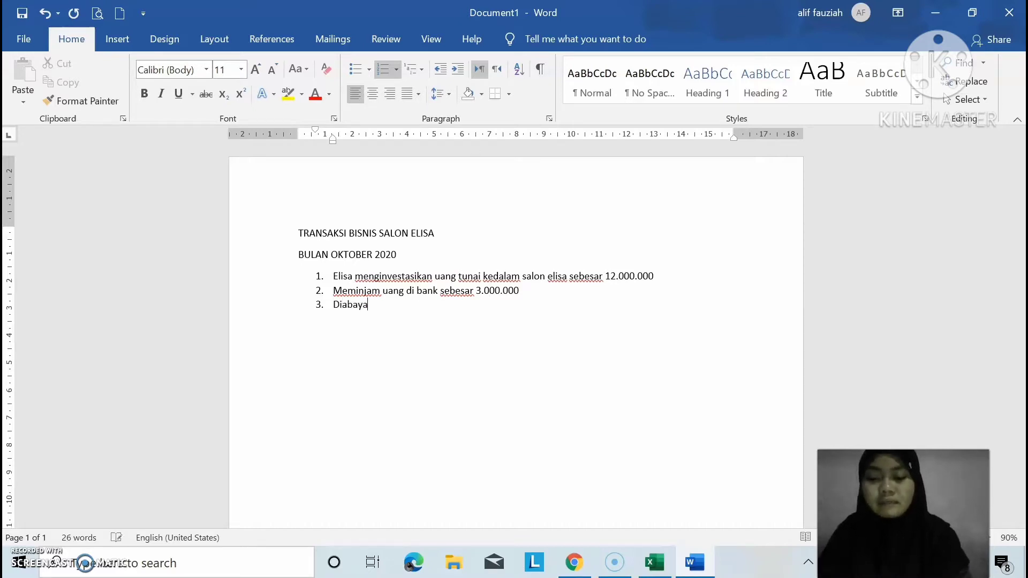
pyautogui.write('r ')
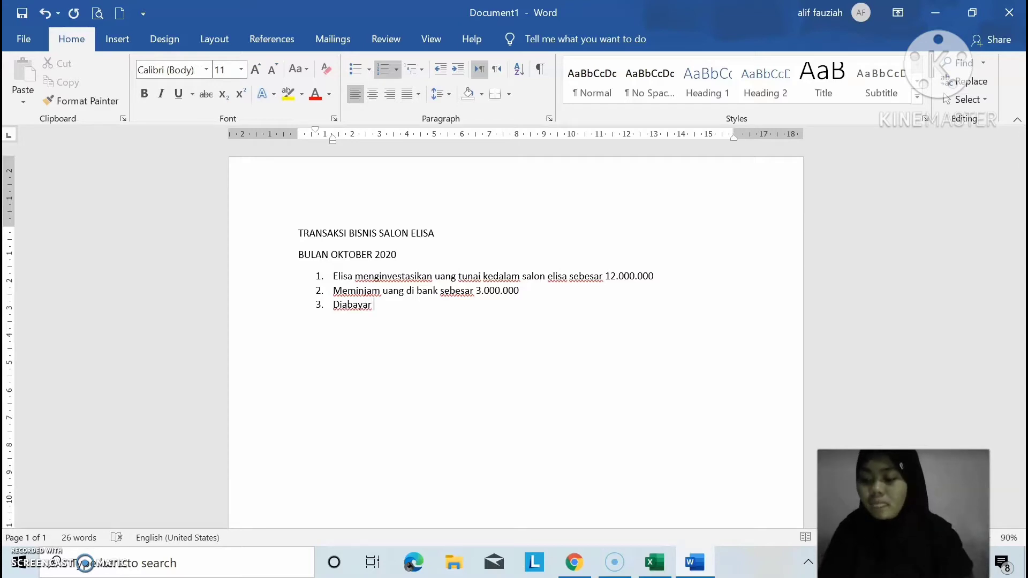
pyautogui.write('sew')
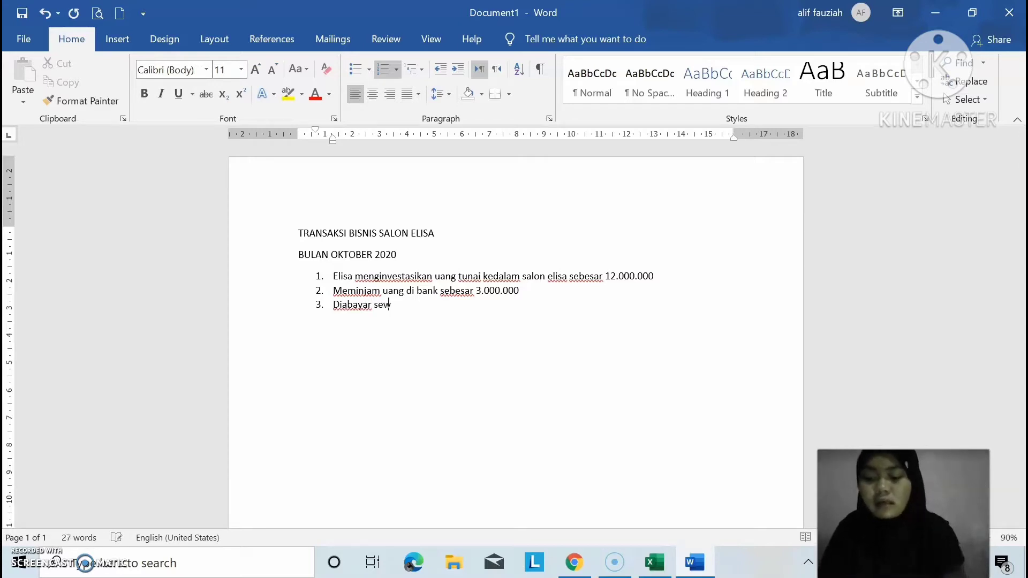
pyautogui.write('a ruanga')
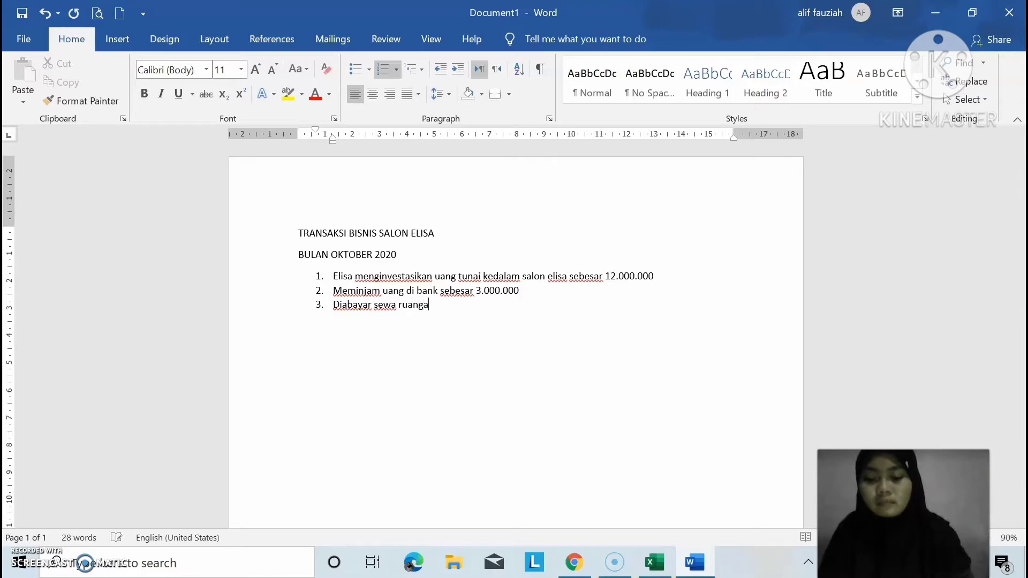
pyautogui.write('n sebesar')
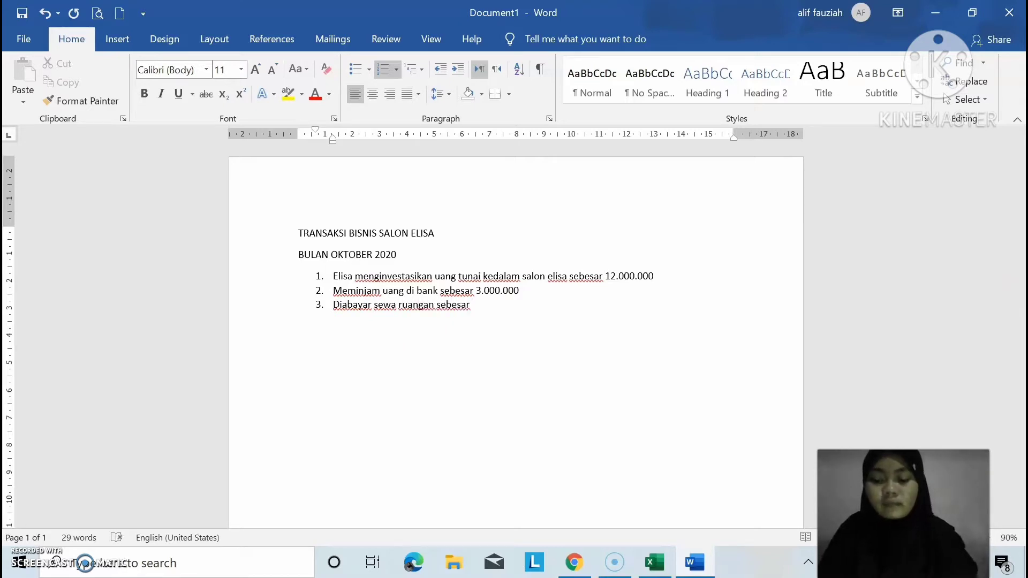
pyautogui.write(' 350')
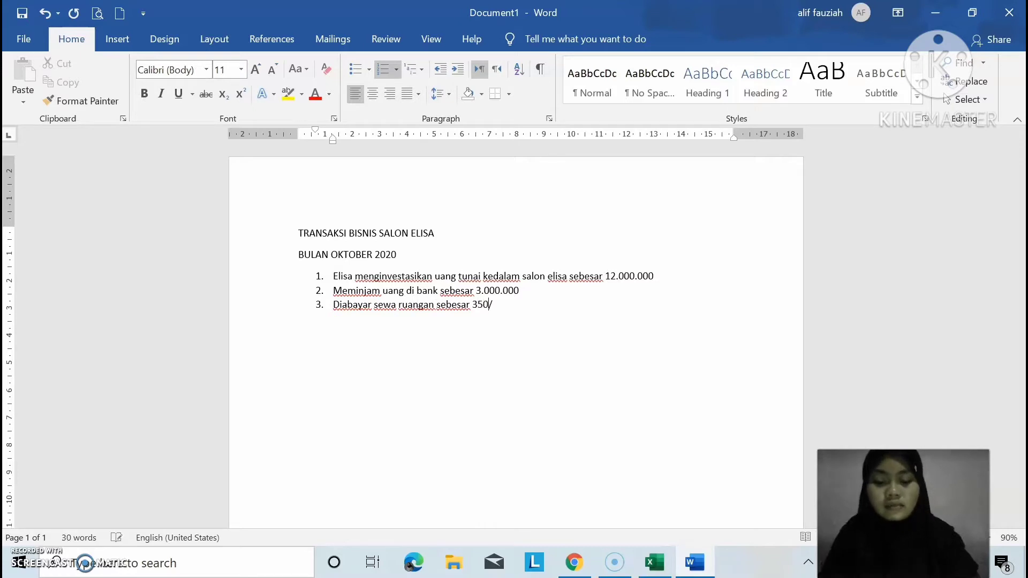
pyautogui.write('.000')
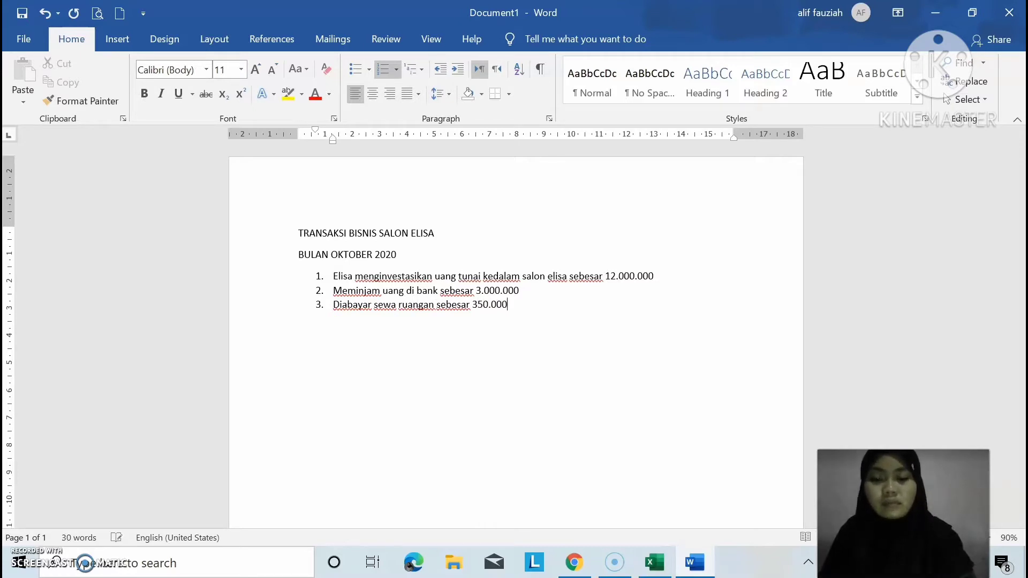
pyautogui.press('Return')
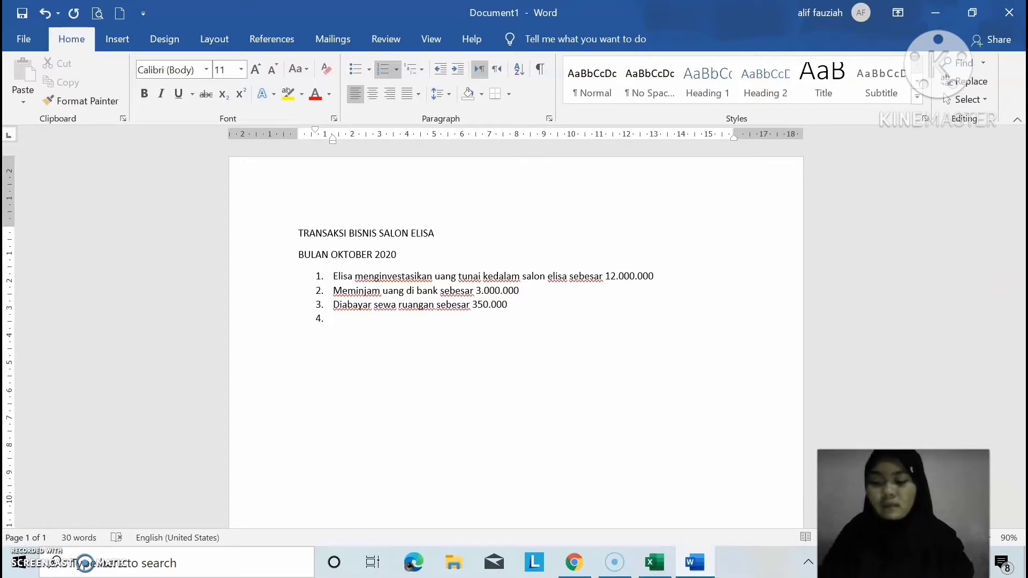
# Enter "Diselesai pekerjaan jasa rias secara tunai sebesar 600.000" as the fourth item of the numbered list.
pyautogui.write('Disel')
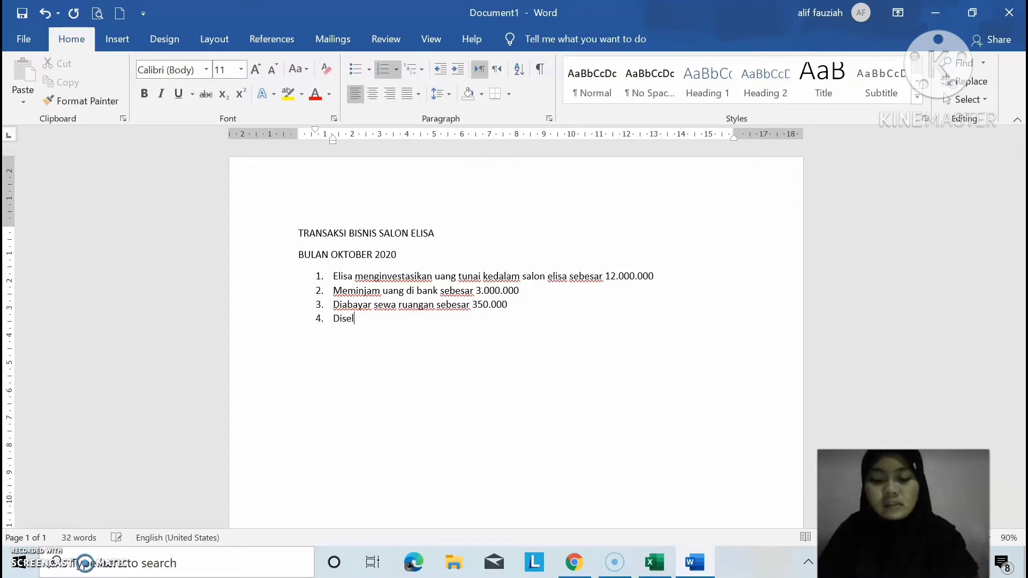
pyautogui.write('esai ')
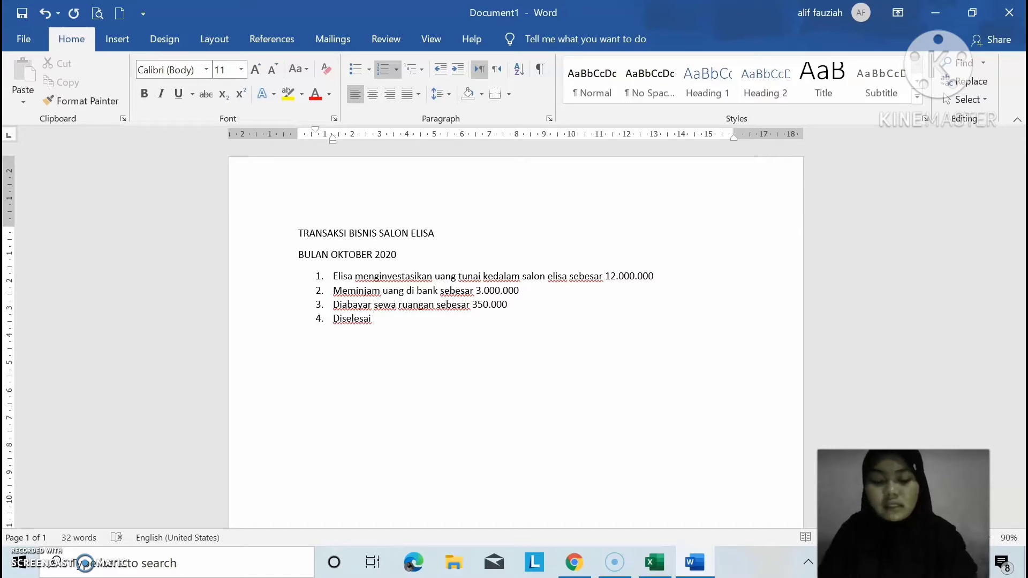
pyautogui.write('pe')
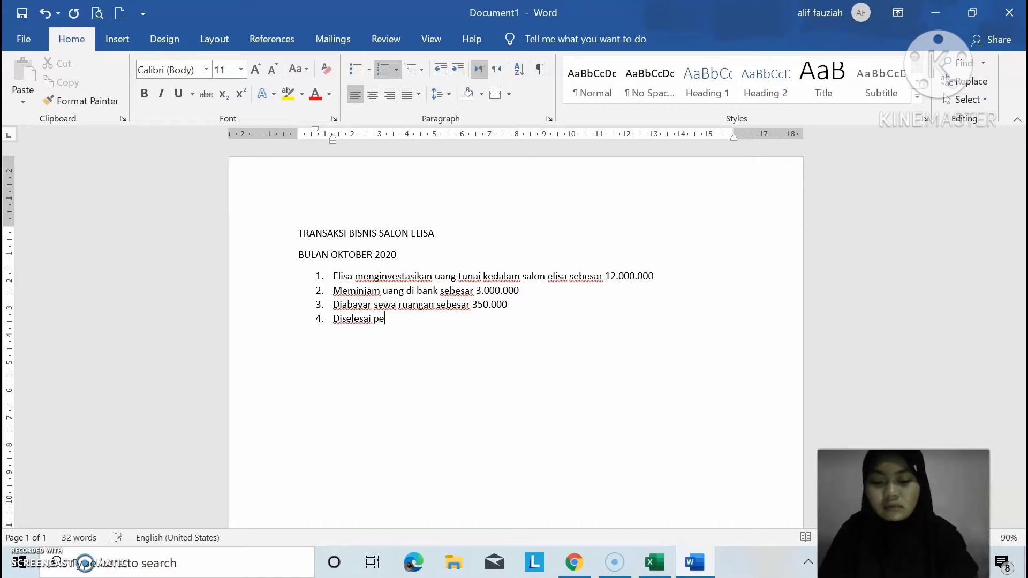
pyautogui.write('kerjaan ')
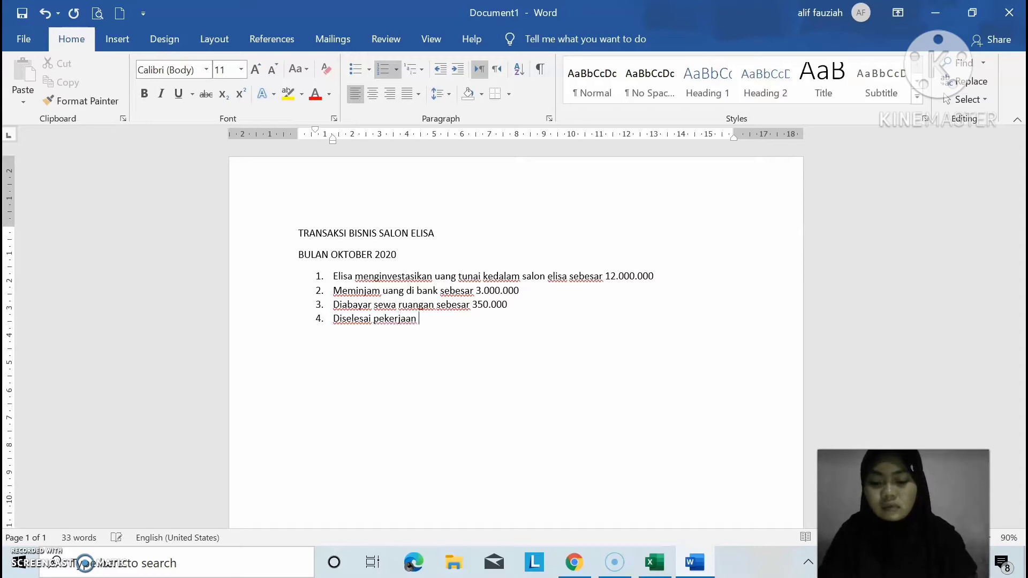
pyautogui.write('jasa ')
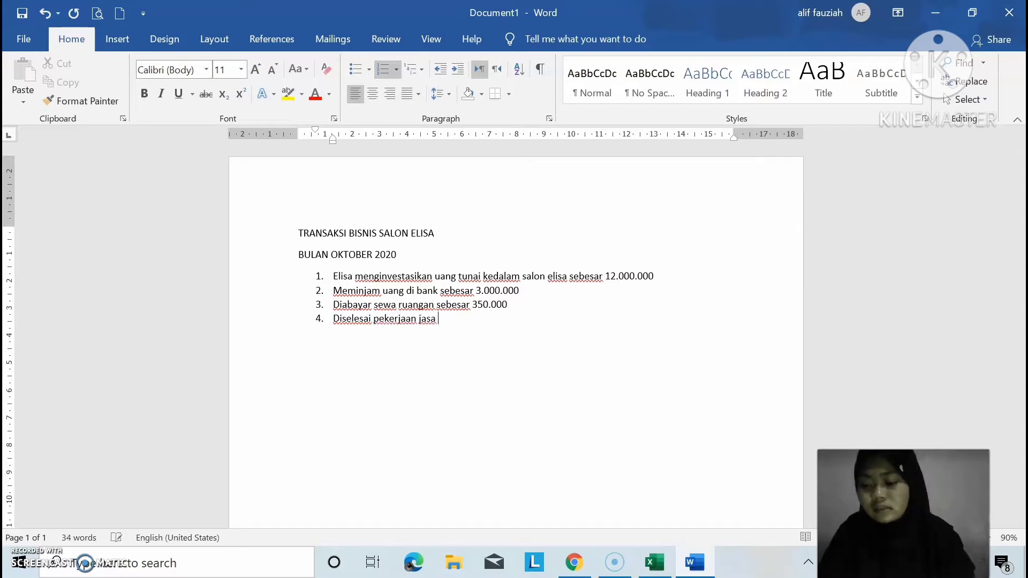
pyautogui.write('rias ')
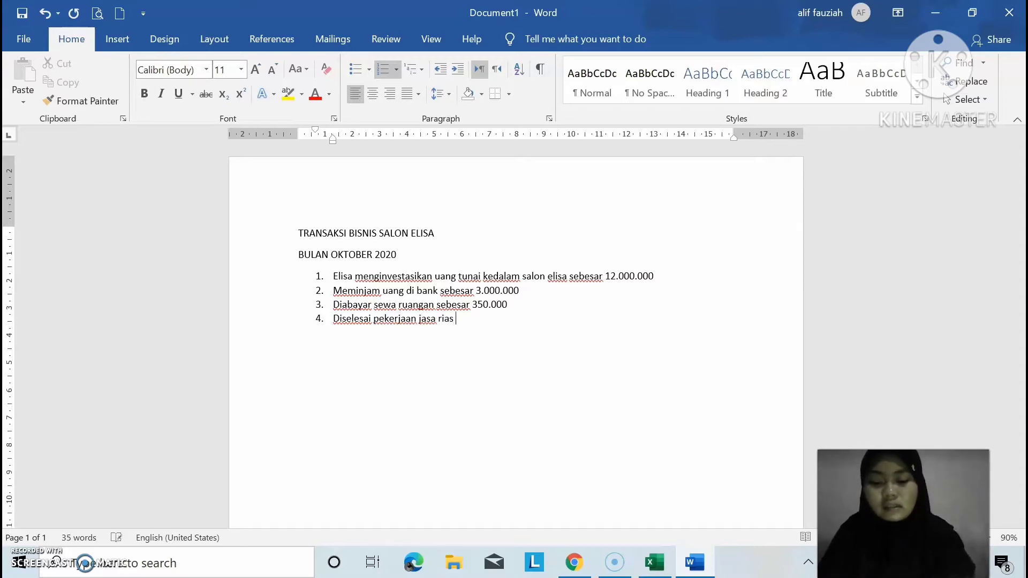
pyautogui.write('secara tu')
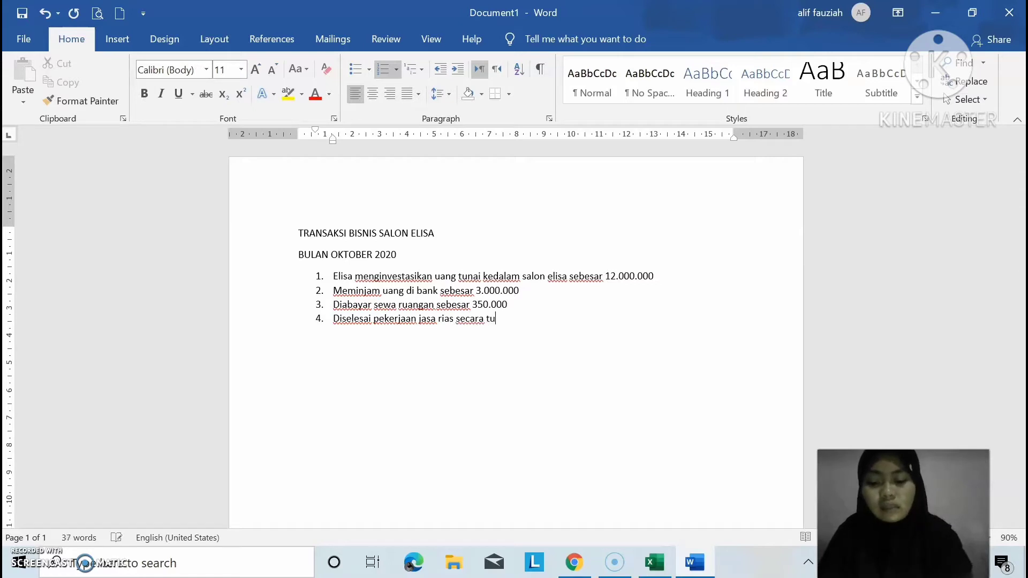
pyautogui.write('nai sebes')
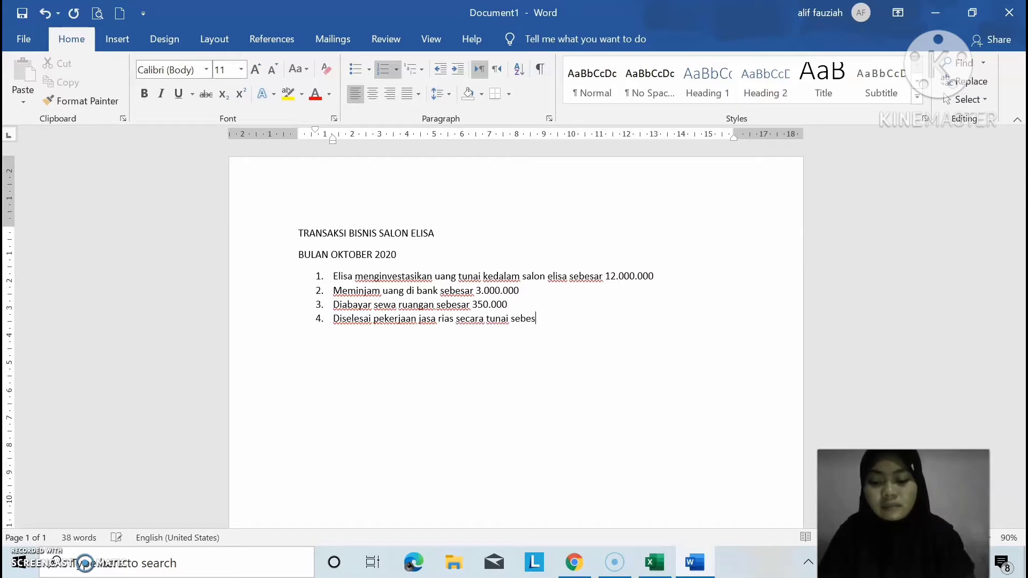
pyautogui.write('ar 6')
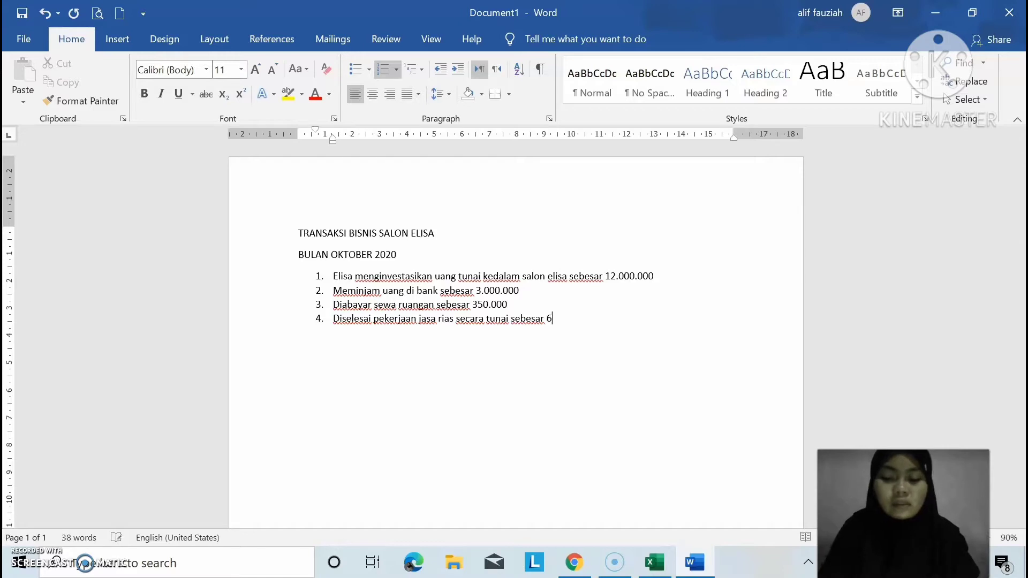
pyautogui.write('00.000')
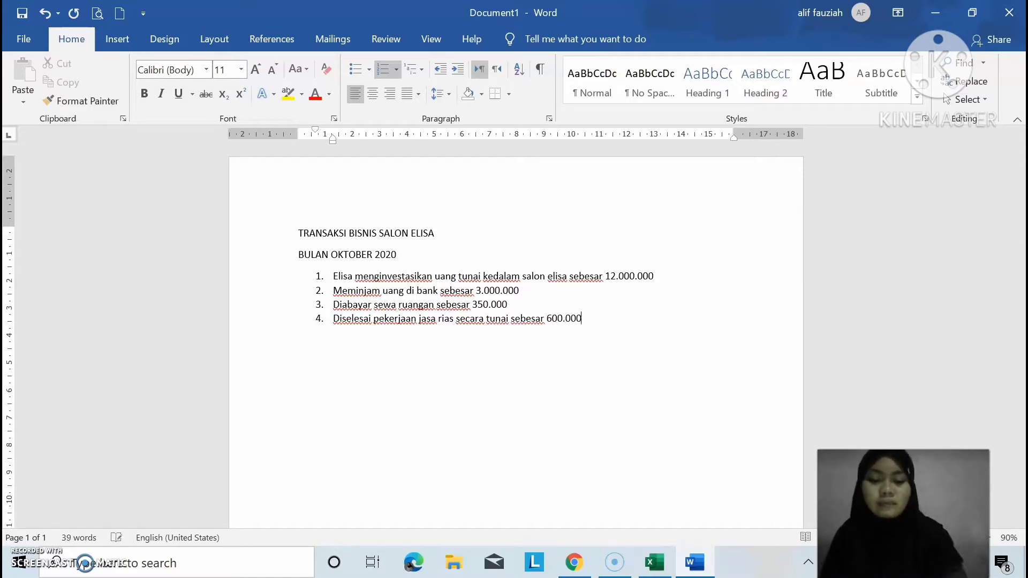
pyautogui.press('Return')
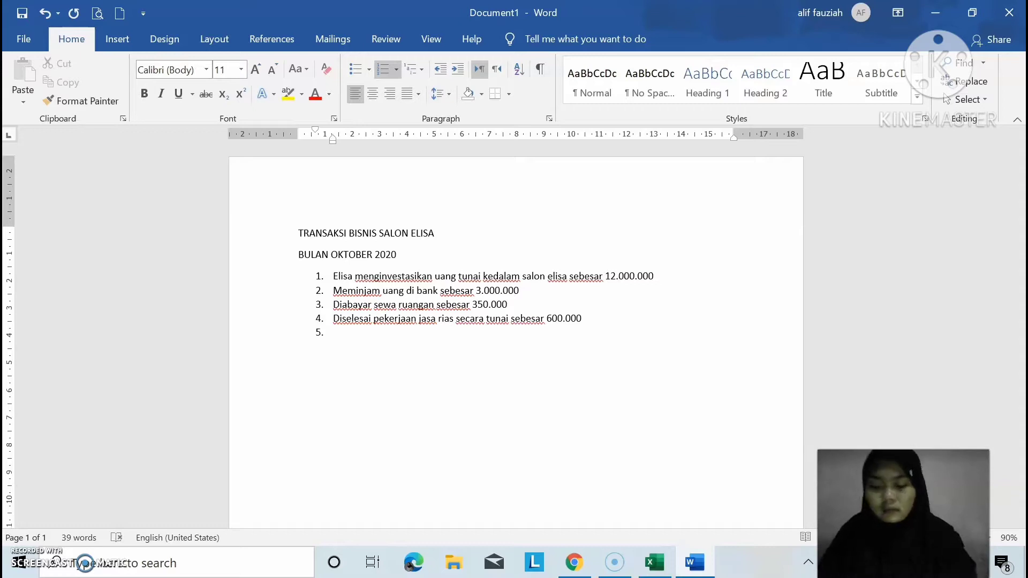
# Enter "Dibayar biaya listrik sebesar 450.000" as the fifth item of the numbered list.
pyautogui.write('Di')
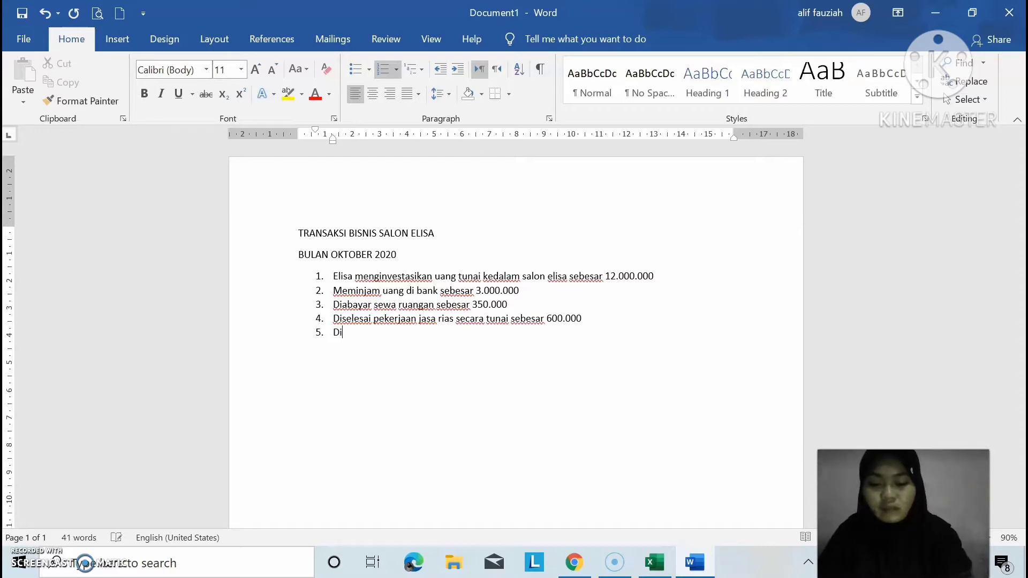
pyautogui.write('bayar bi')
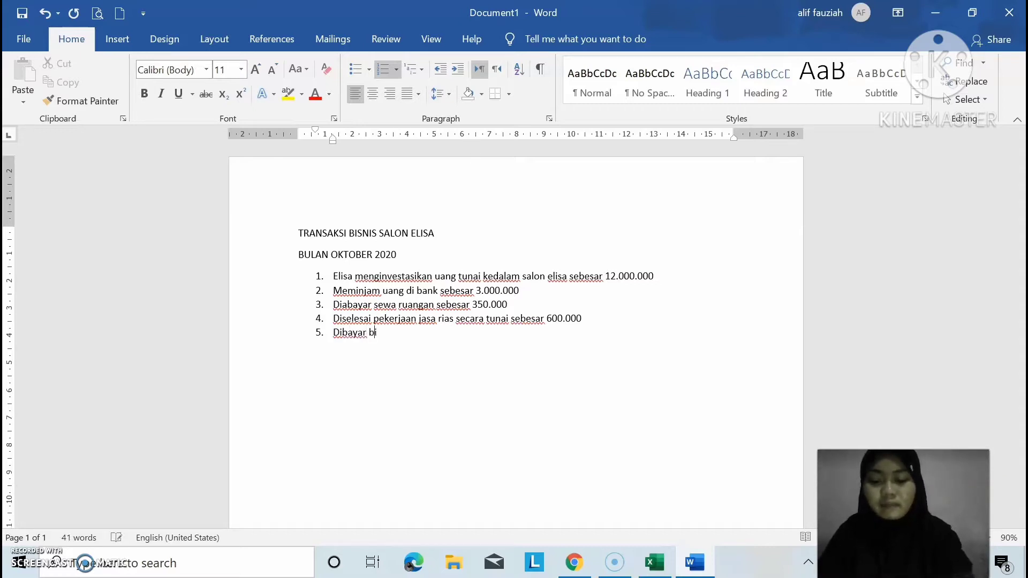
pyautogui.write('aya listr')
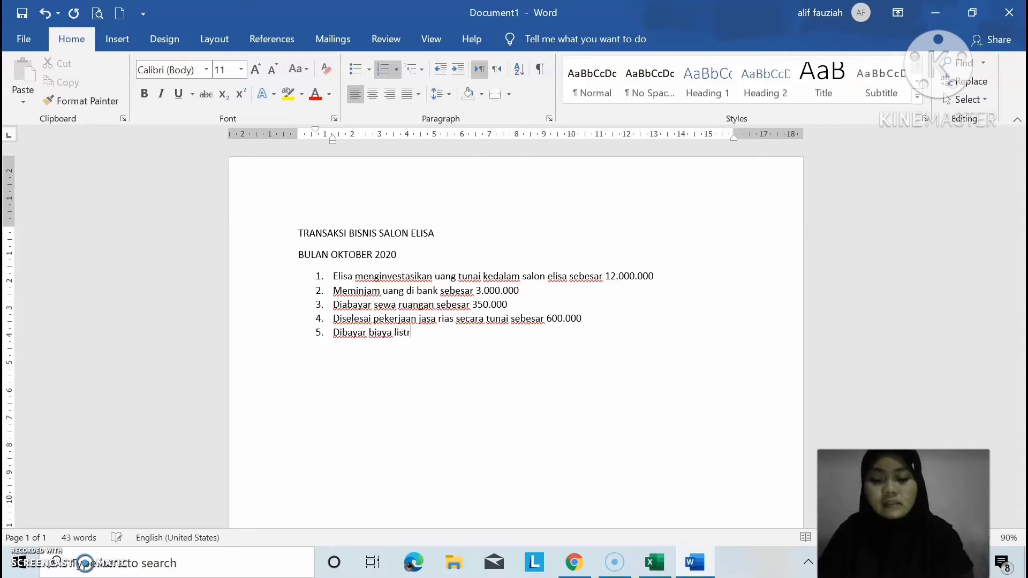
pyautogui.write('ik seb')
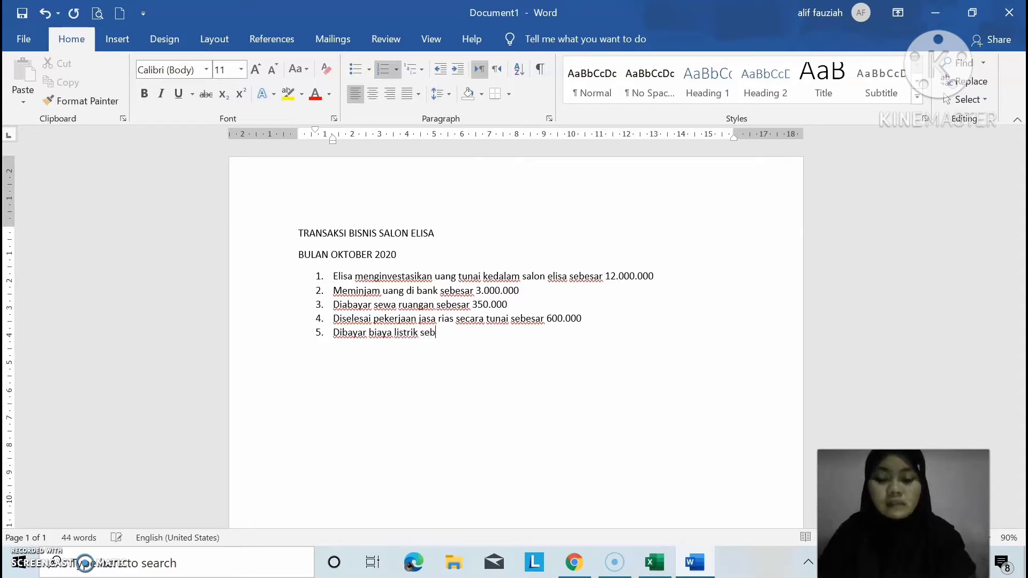
pyautogui.write('esar')
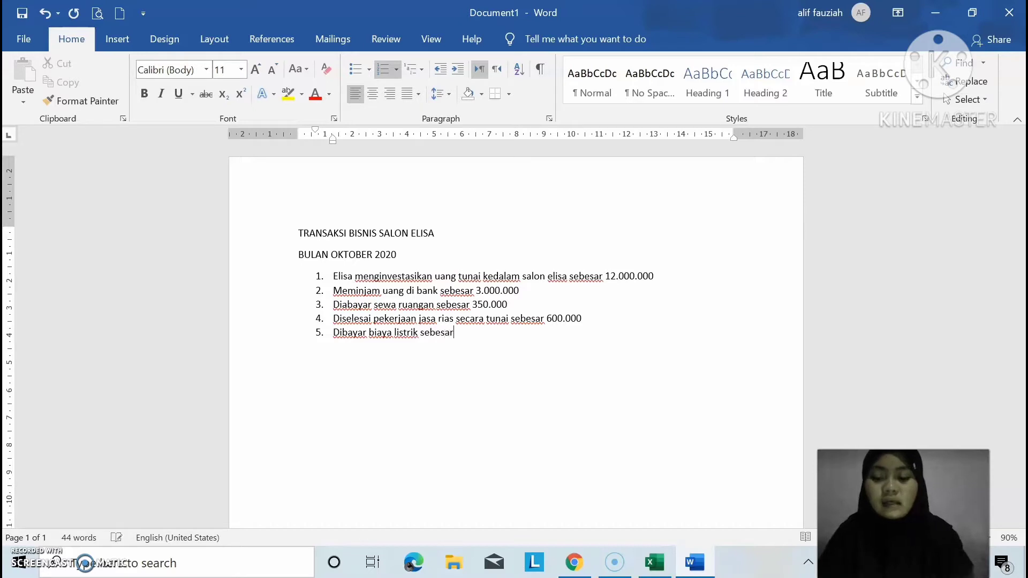
pyautogui.write(' 450.000 ')
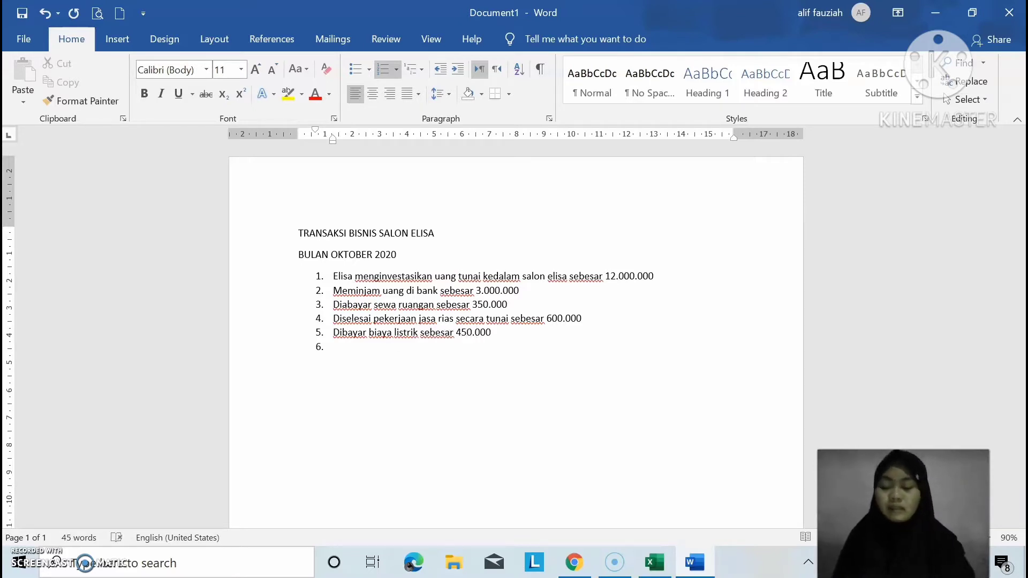
# Enter "Membayar gaji karyawan sebesar 700.000" as the sixth item of the numbered list.
pyautogui.write('M')
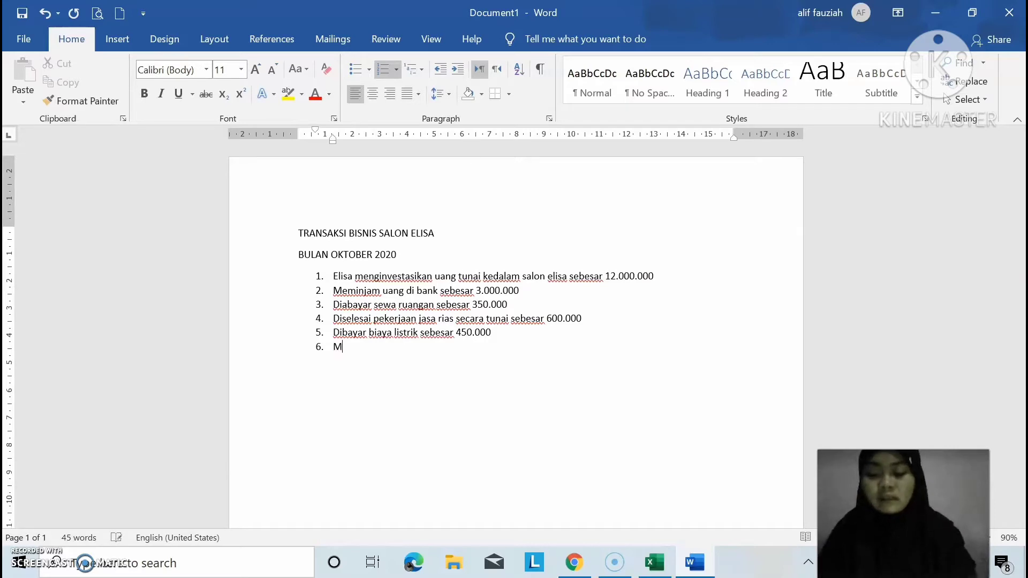
pyautogui.write('embayar gaji')
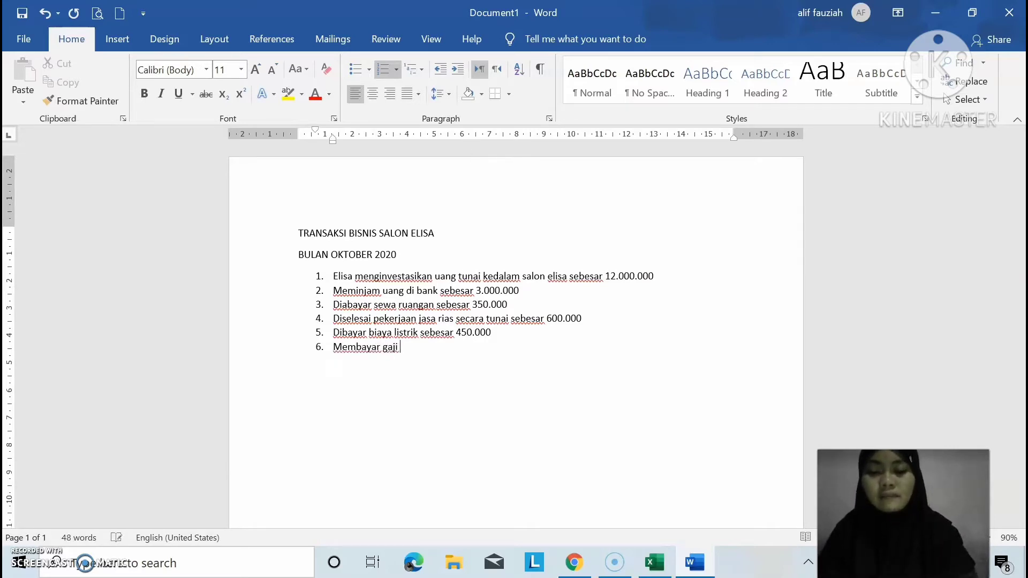
pyautogui.write(' karyawan')
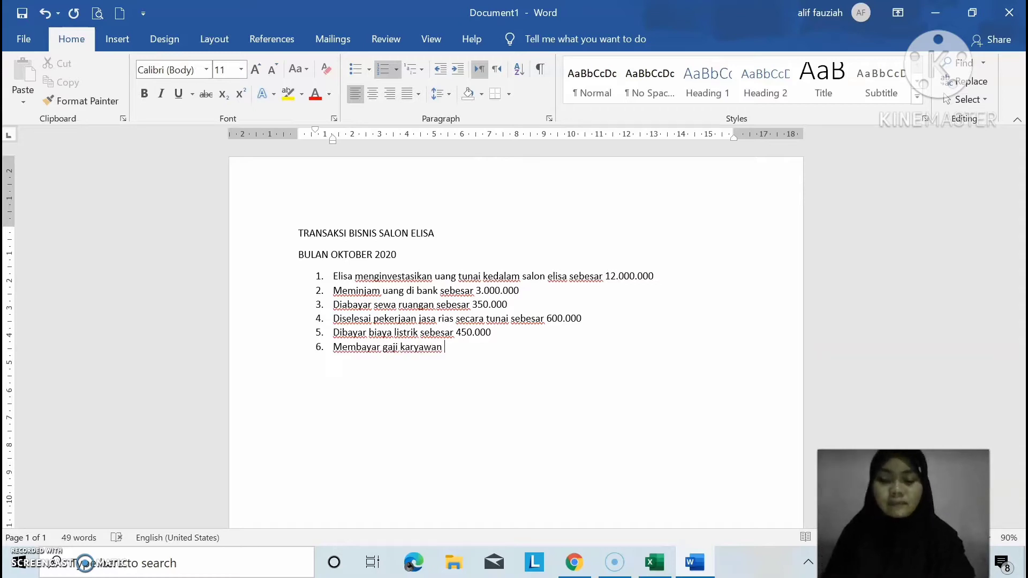
pyautogui.write(' seb')
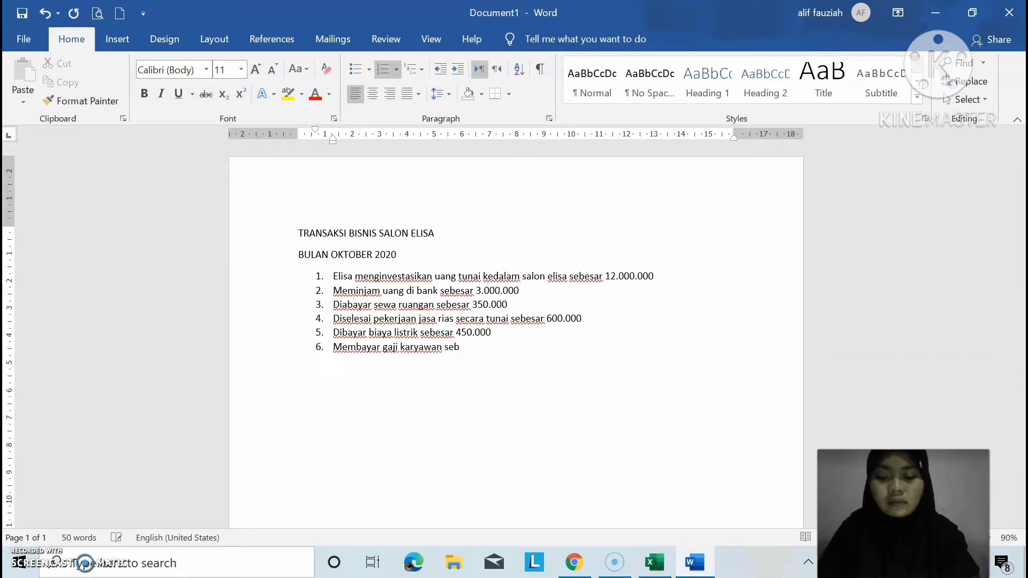
pyautogui.write('esar ')
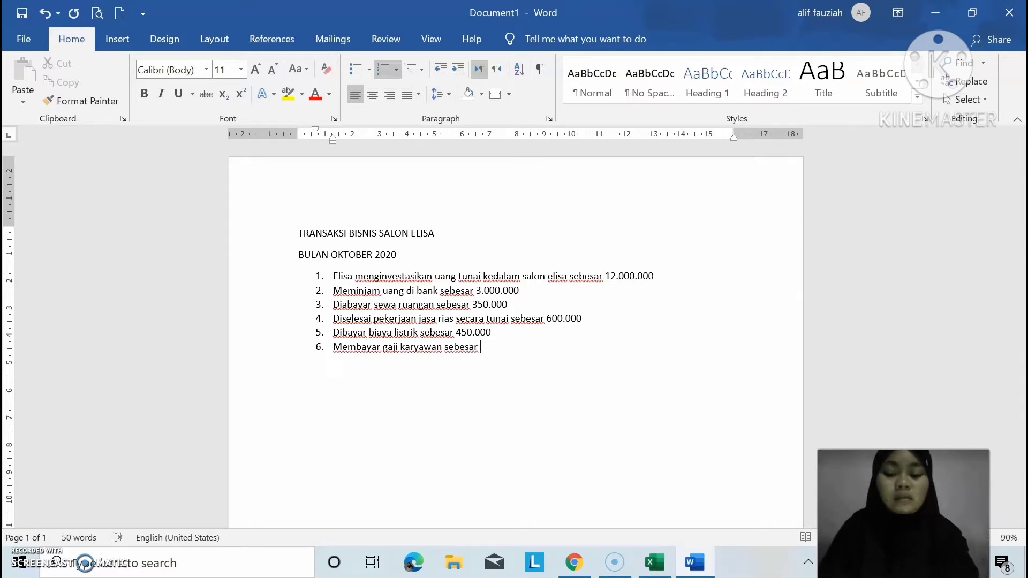
pyautogui.write('700')
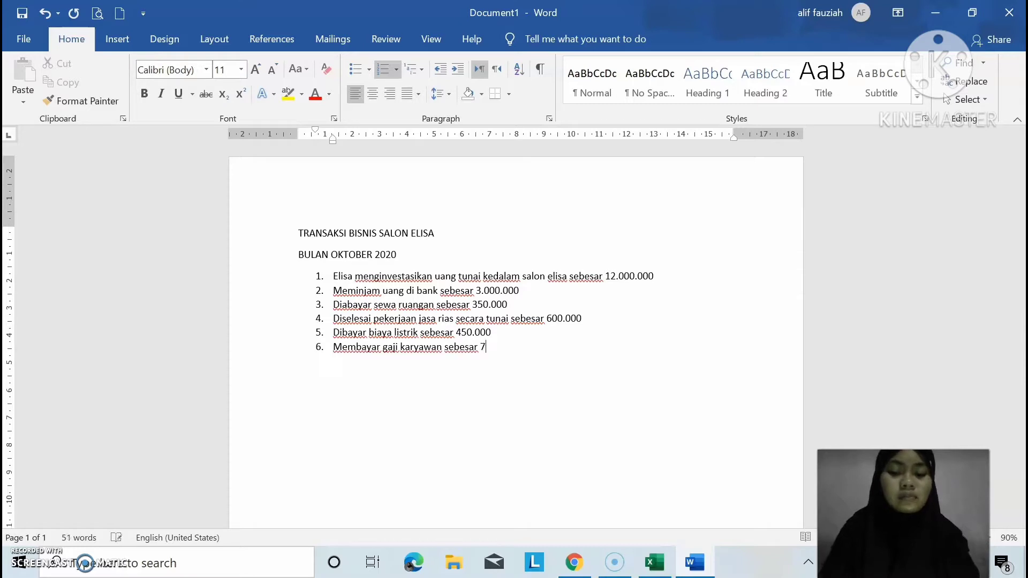
pyautogui.write('00')
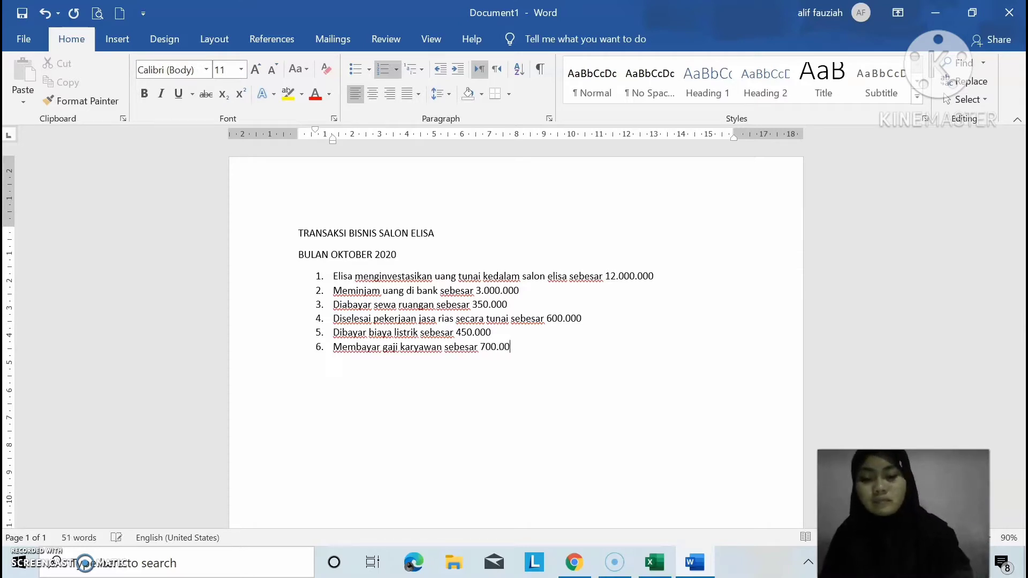
pyautogui.press('Return')
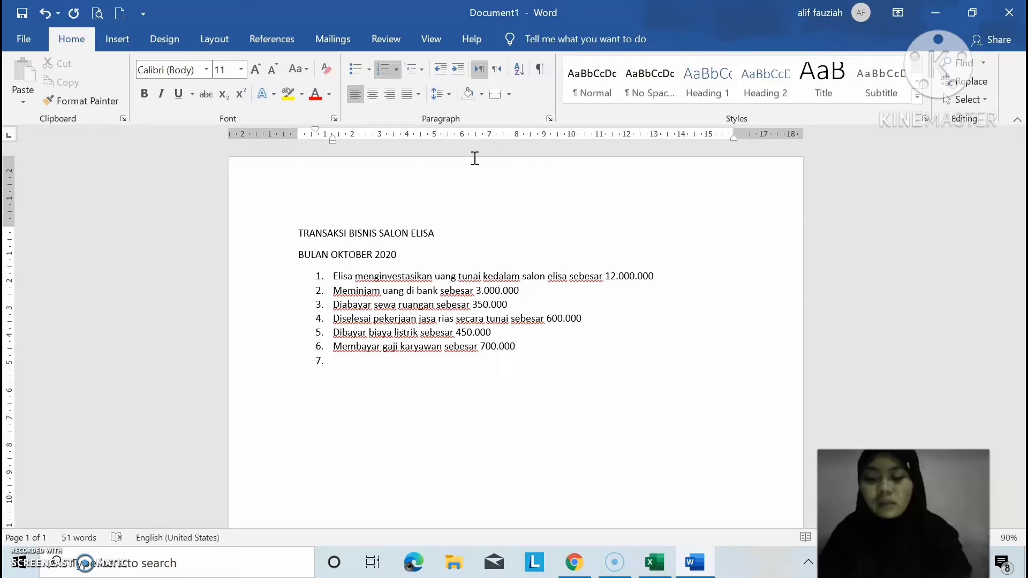
# Enter "Dibeli perlatan salon elisa sebesar 350.000" as the seventh item of the numbered list.
pyautogui.write('Dibeli ')
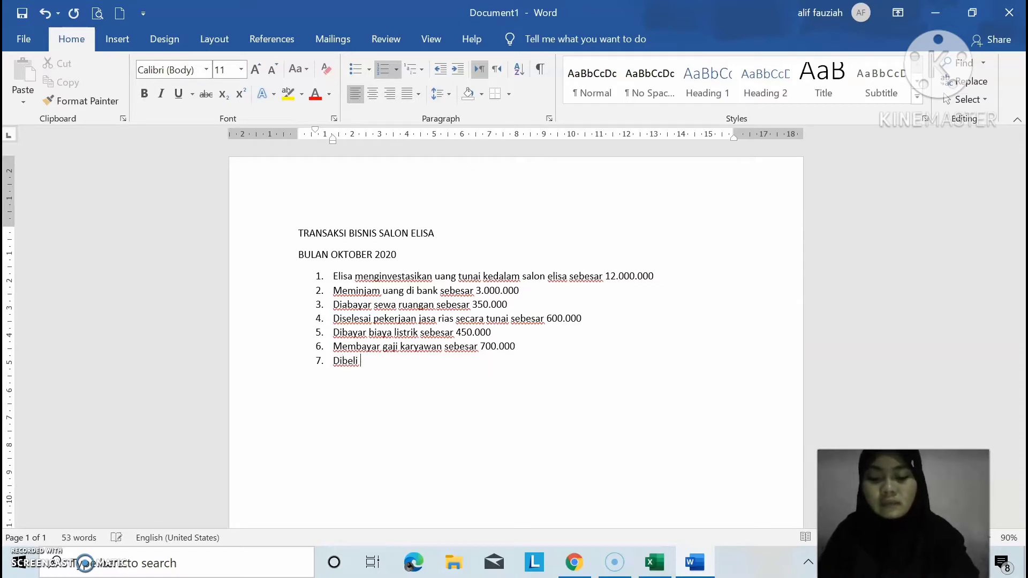
pyautogui.write('perlatan salon e')
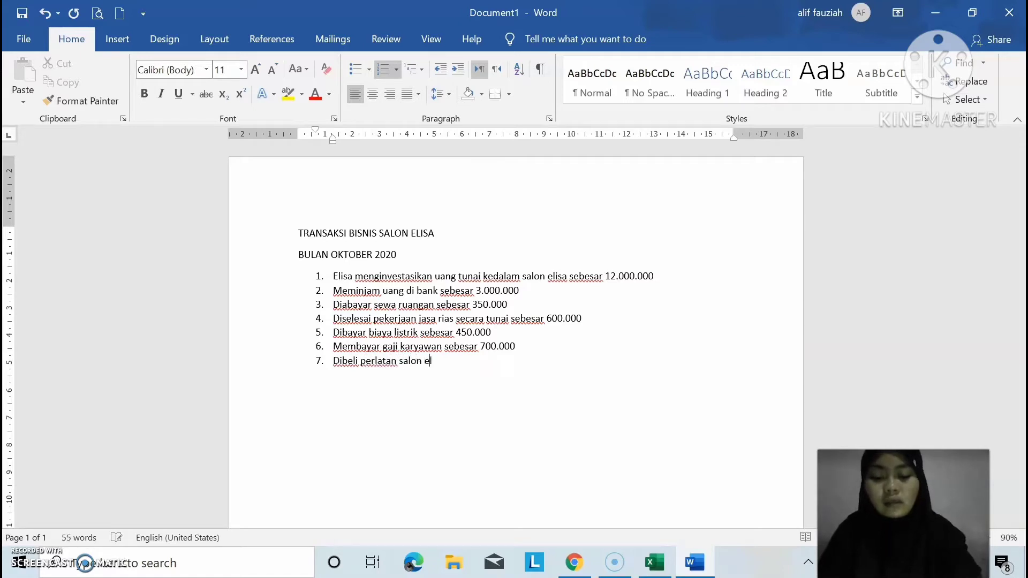
pyautogui.write('lisa seb')
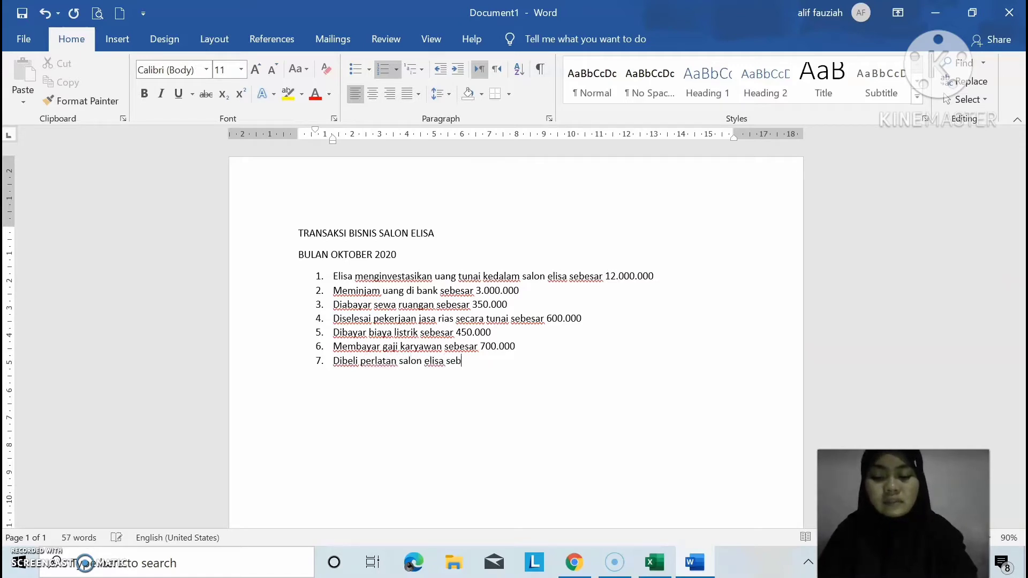
pyautogui.write('esar ')
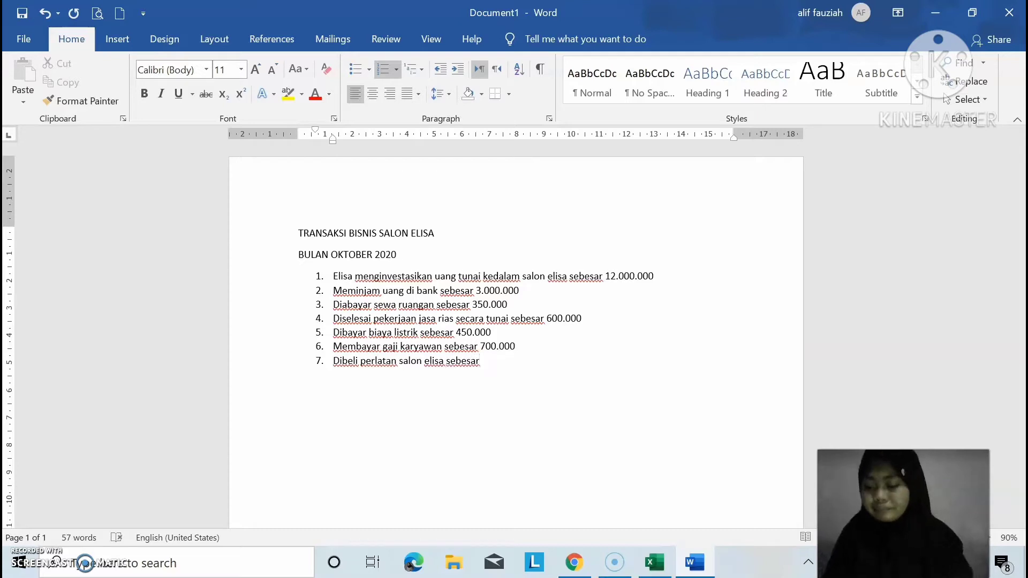
pyautogui.write('3')
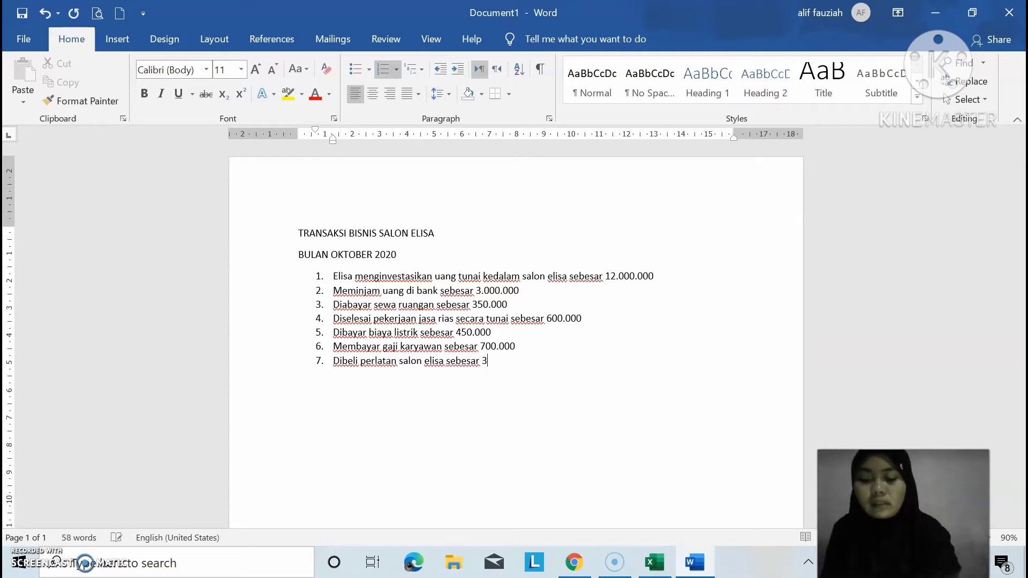
pyautogui.write('50.0')
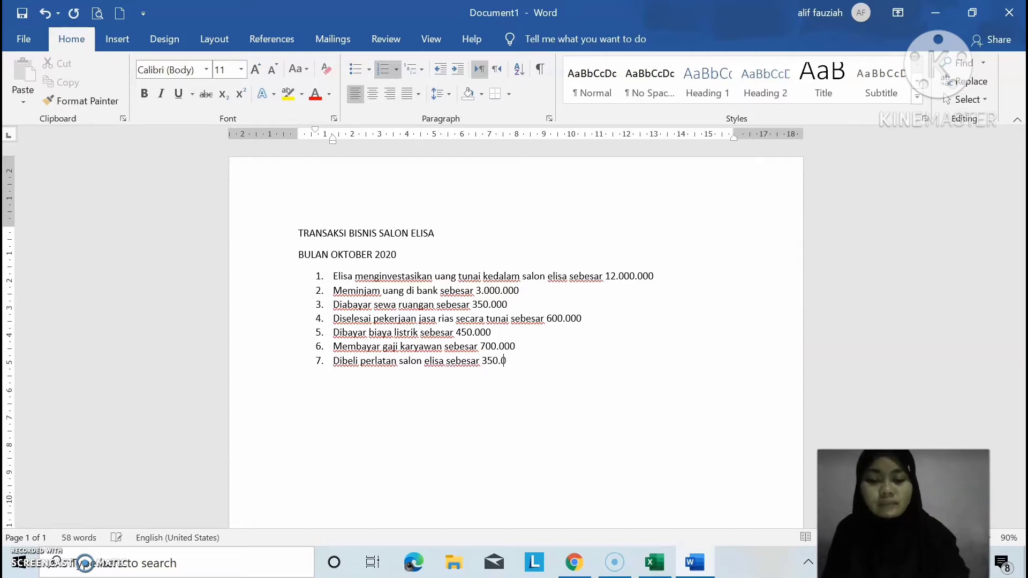
pyautogui.write('00')
pyautogui.press('Return')
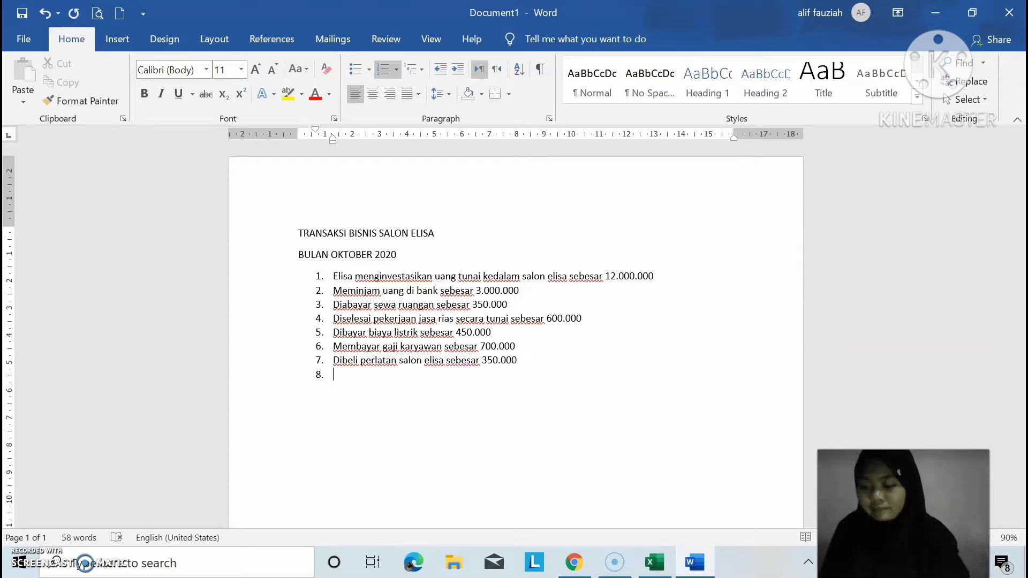
# Enter "Elisa melakukan penarikan untuk kepentingan pribadi sebesar 200.000" as the eighth item of the numbered list.
pyautogui.write('El')
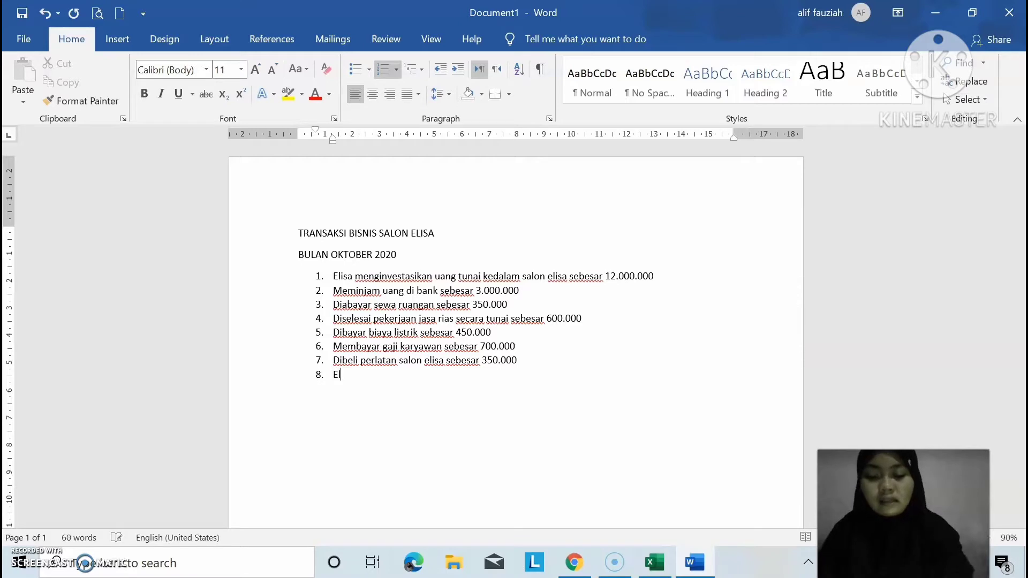
pyautogui.write('isa melk')
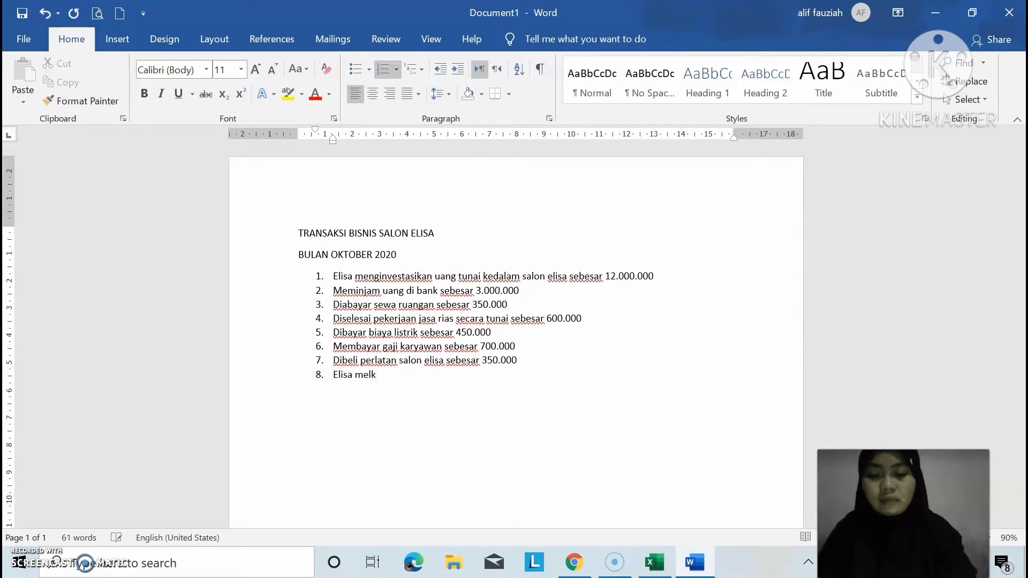
pyautogui.press('BackSpace')
pyautogui.write('akukan p')
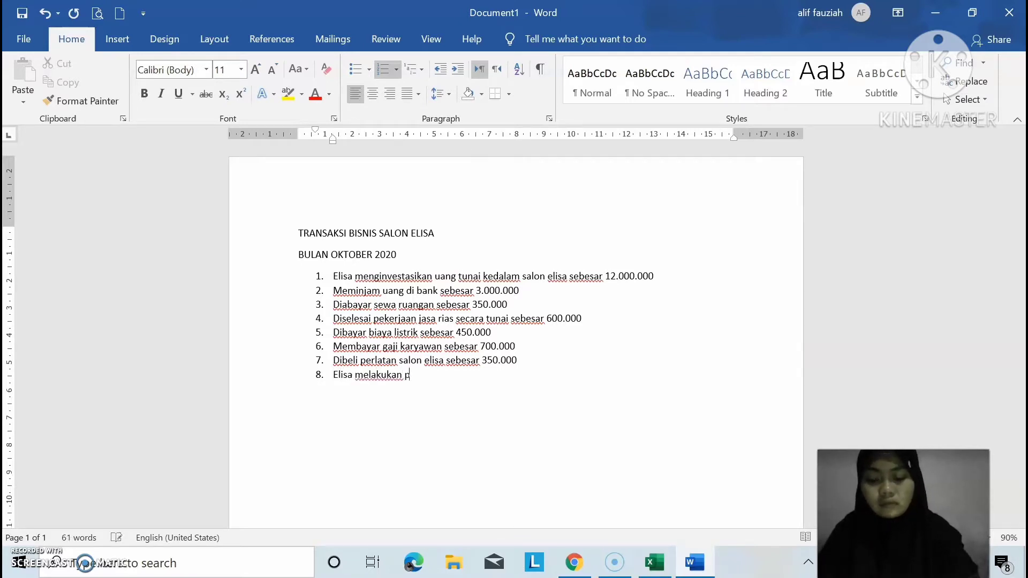
pyautogui.write('enarikan')
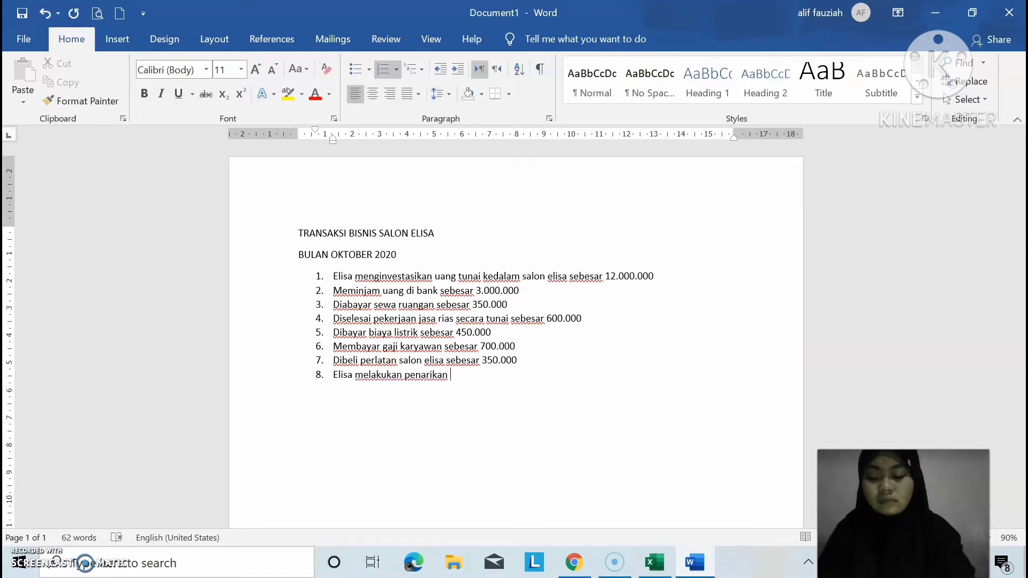
pyautogui.write(' untuk')
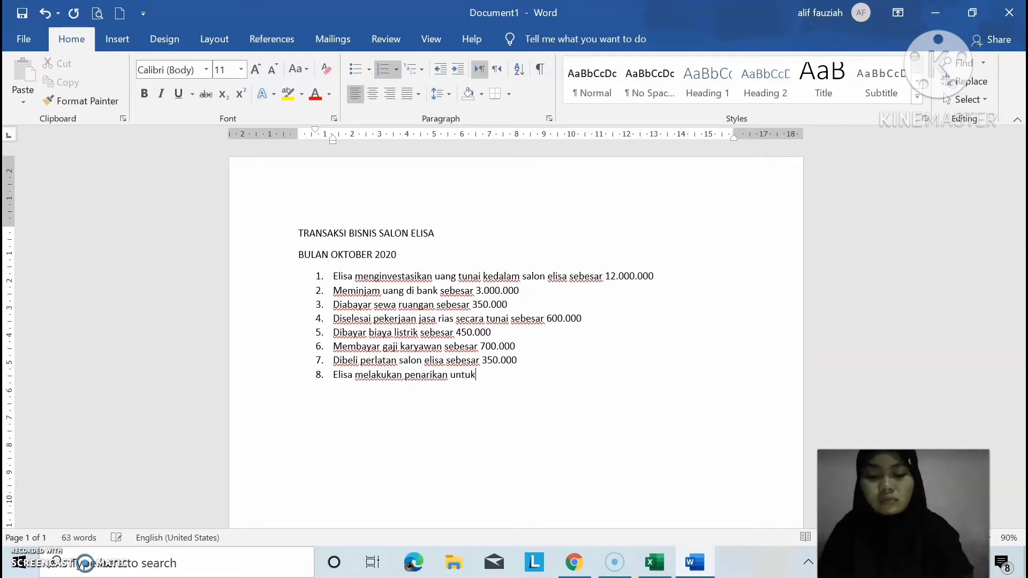
pyautogui.write(' kepentu')
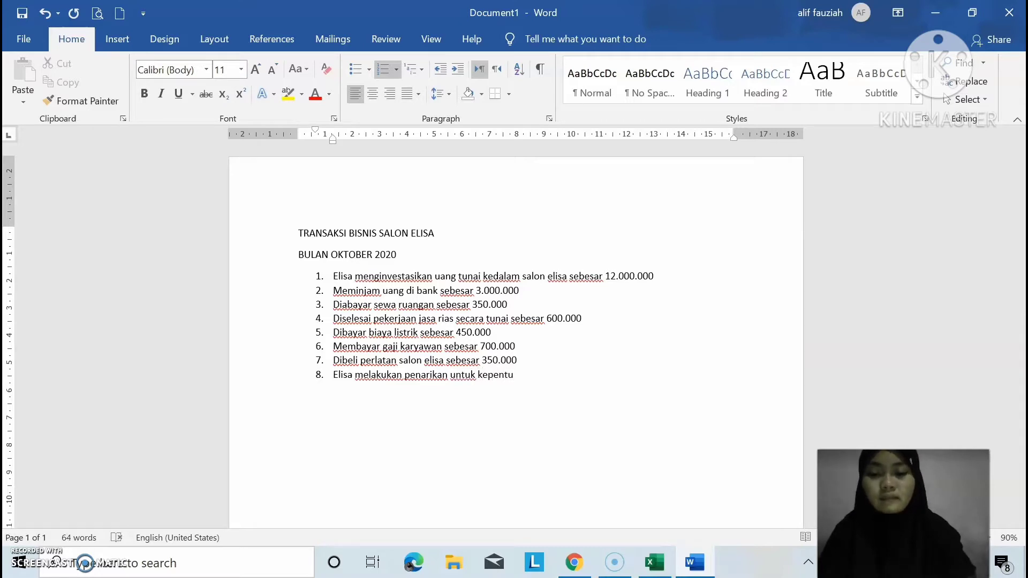
pyautogui.press('BackSpace')
pyautogui.write('i')
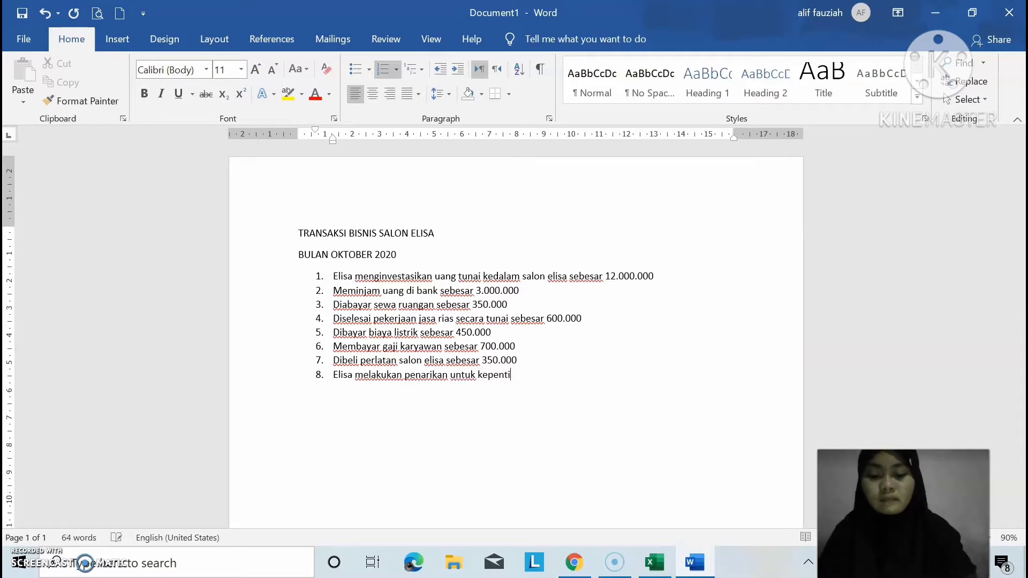
pyautogui.write('ngan pri')
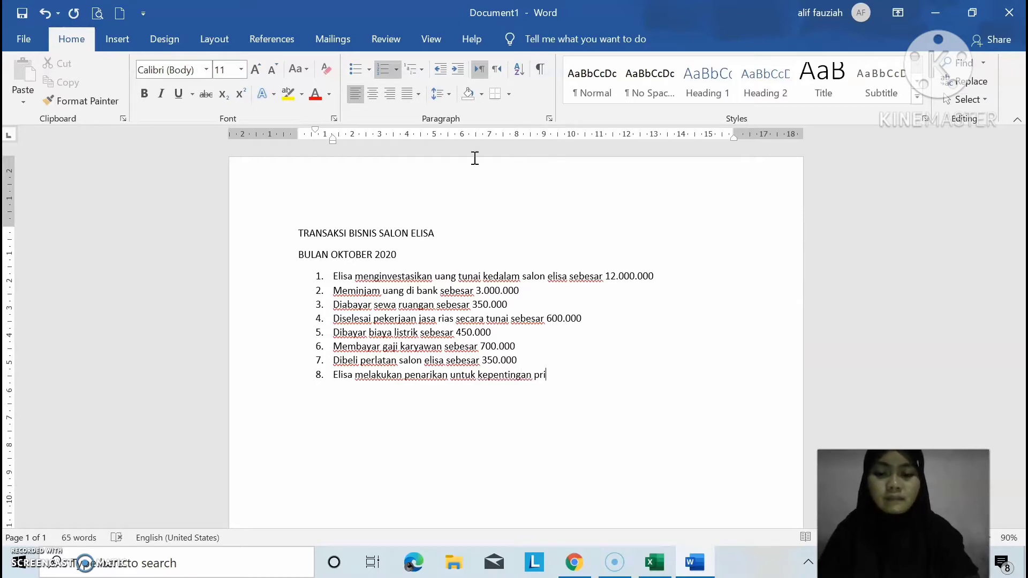
pyautogui.write('bba')
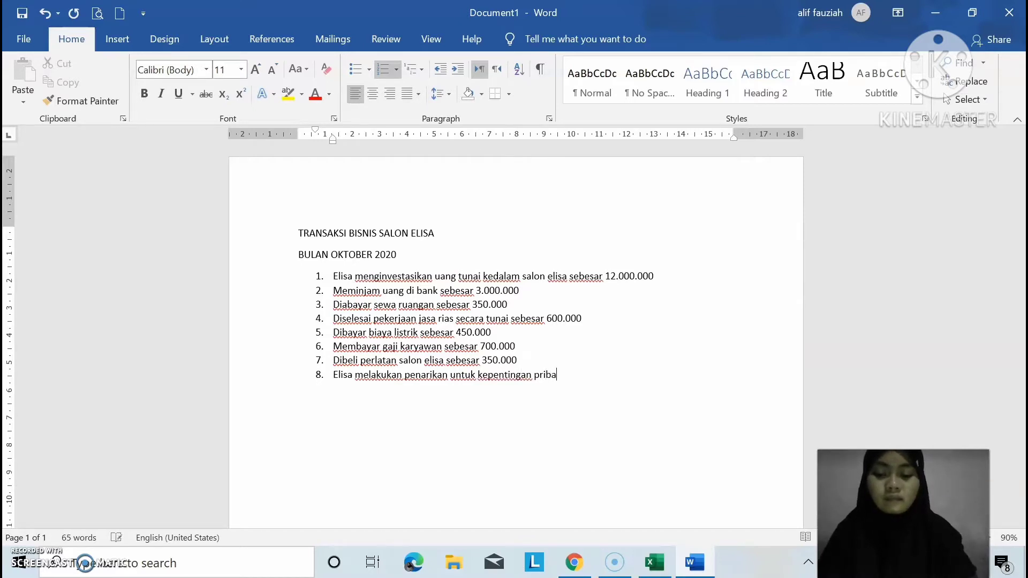
pyautogui.write('di sebesar ')
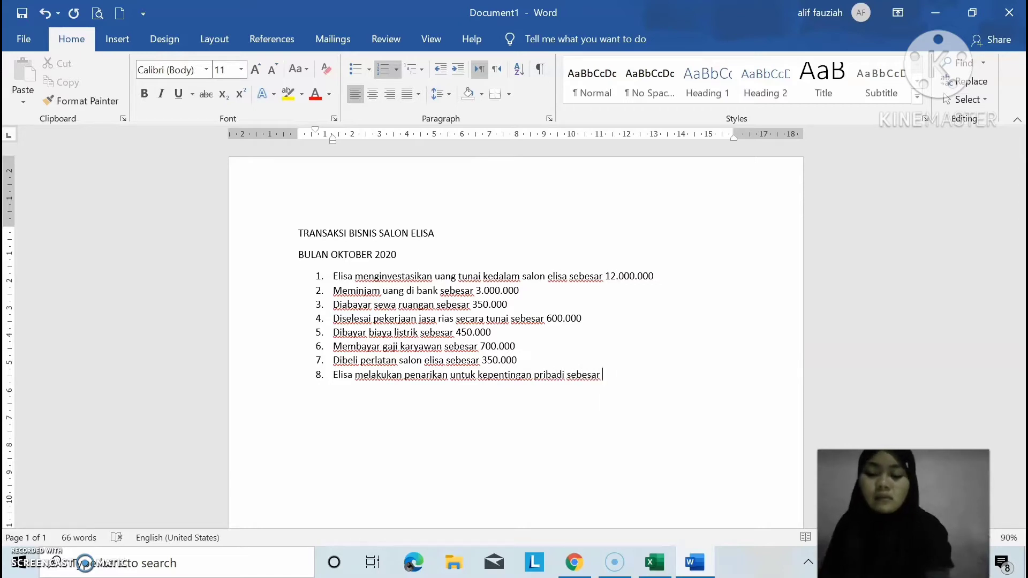
pyautogui.write('200.')
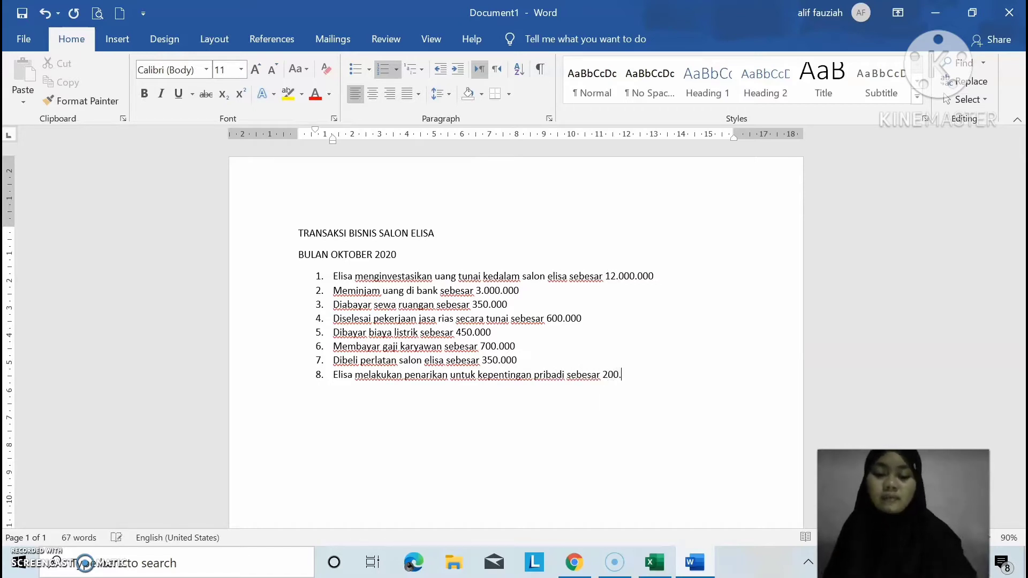
pyautogui.write('000')
pyautogui.press('Return')
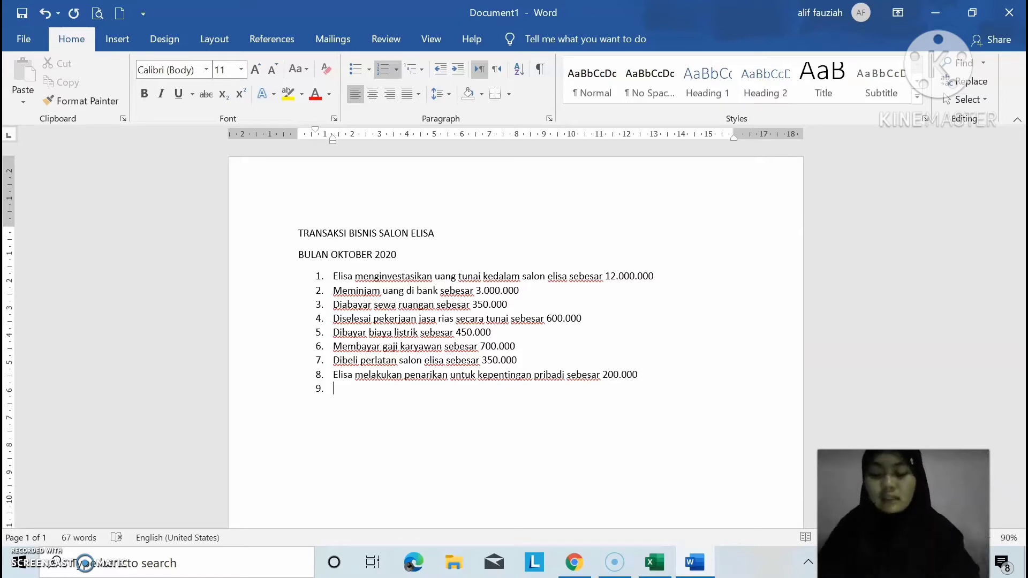
# Enter "Diabayar iklan secara tunai sebesar 600.000" as the ninth item of the numbered list.
pyautogui.write('Diabayar')
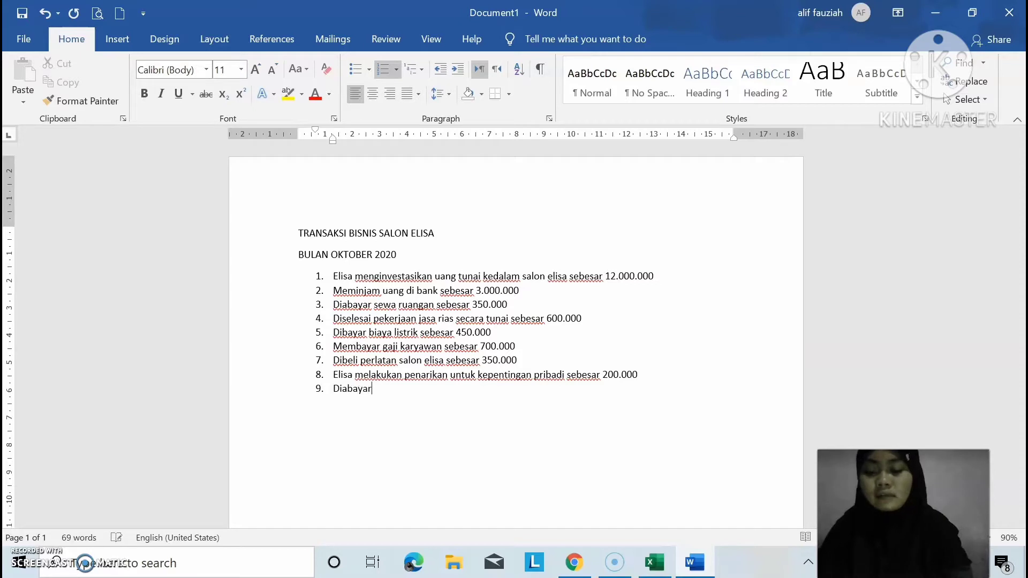
pyautogui.write(' iklas')
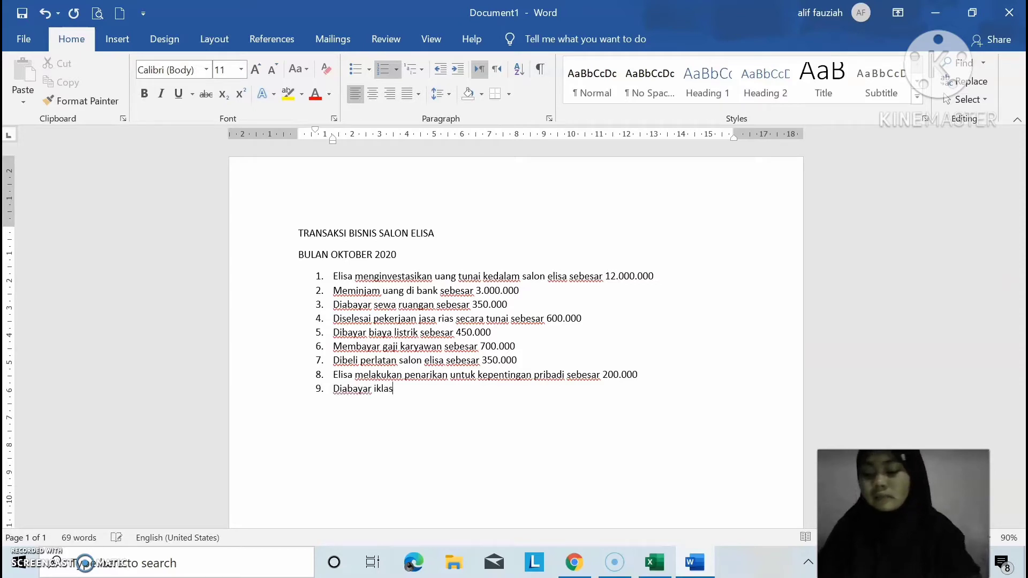
pyautogui.write('n')
pyautogui.press('BackSpace')
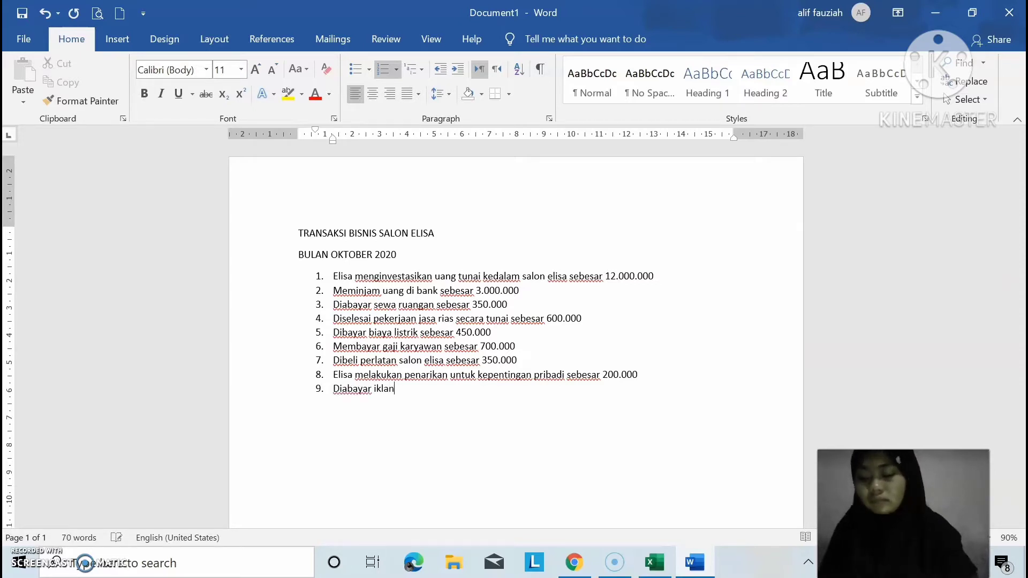
pyautogui.write('secar')
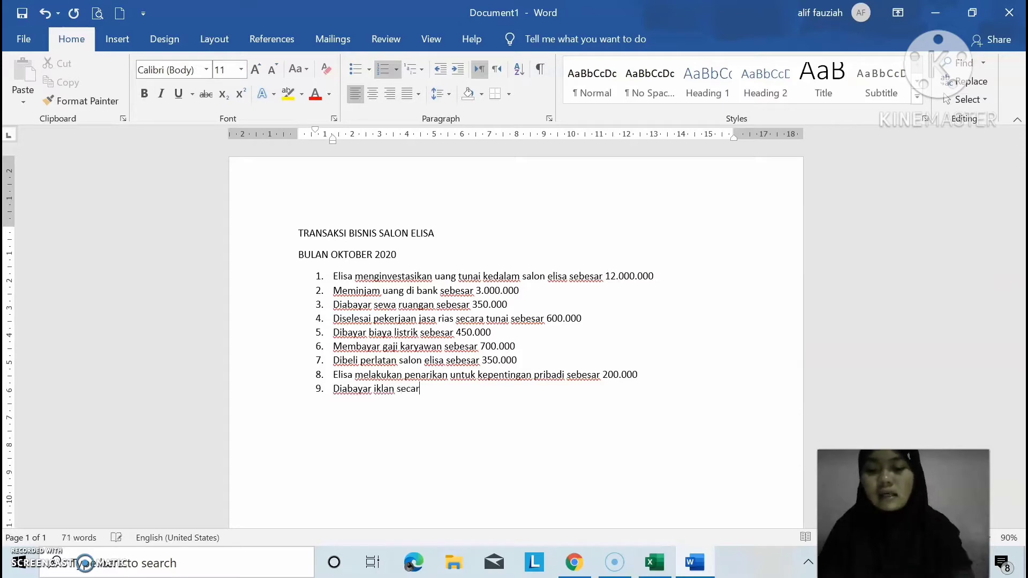
pyautogui.write('a tunai')
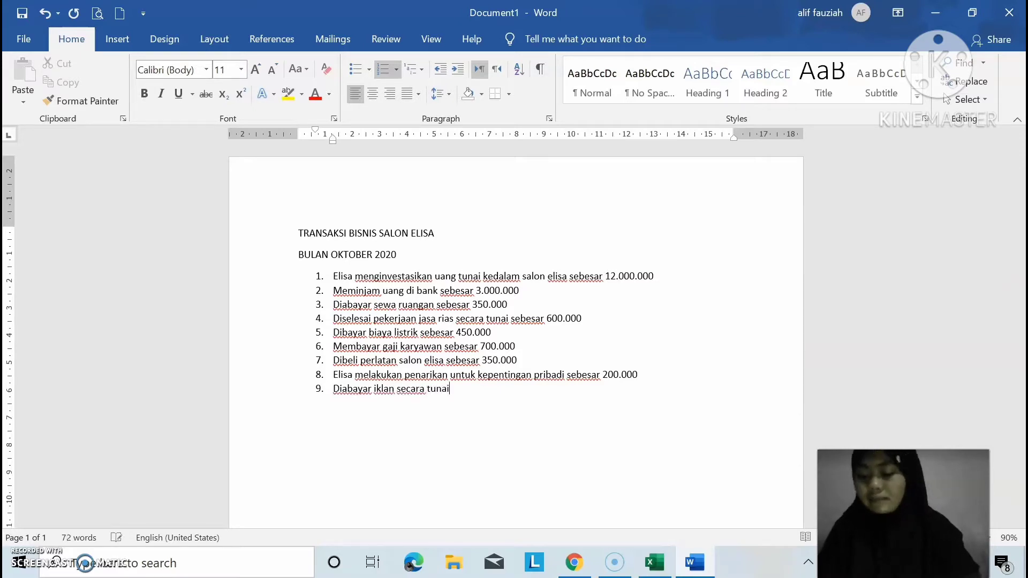
pyautogui.write(' sebesar ')
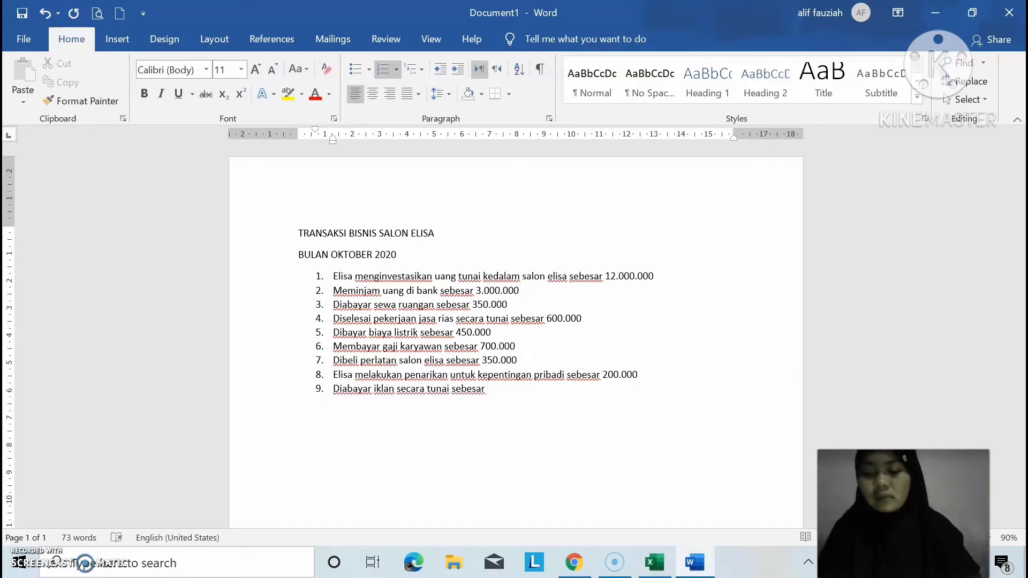
pyautogui.write('600')
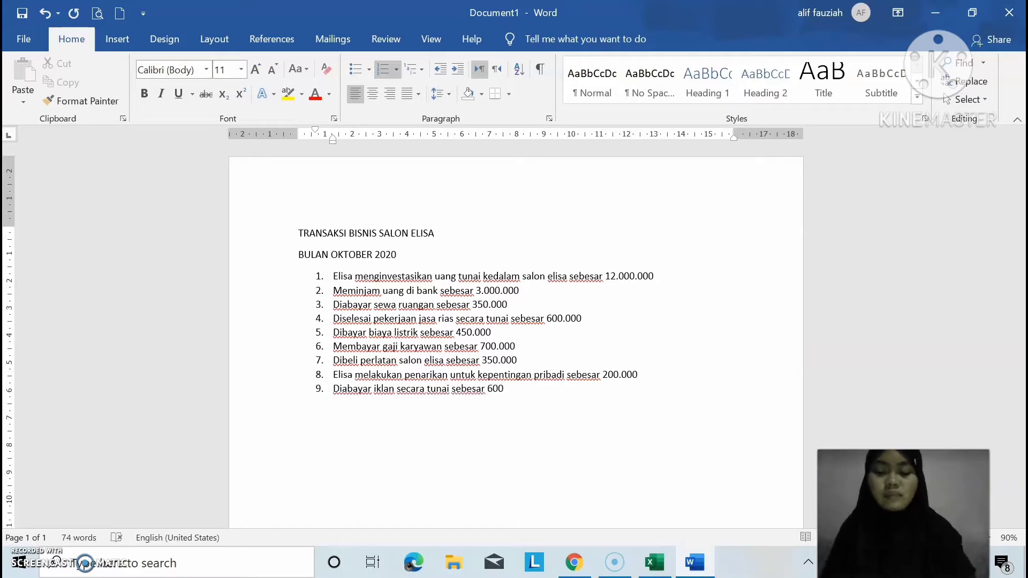
pyautogui.write('.000')
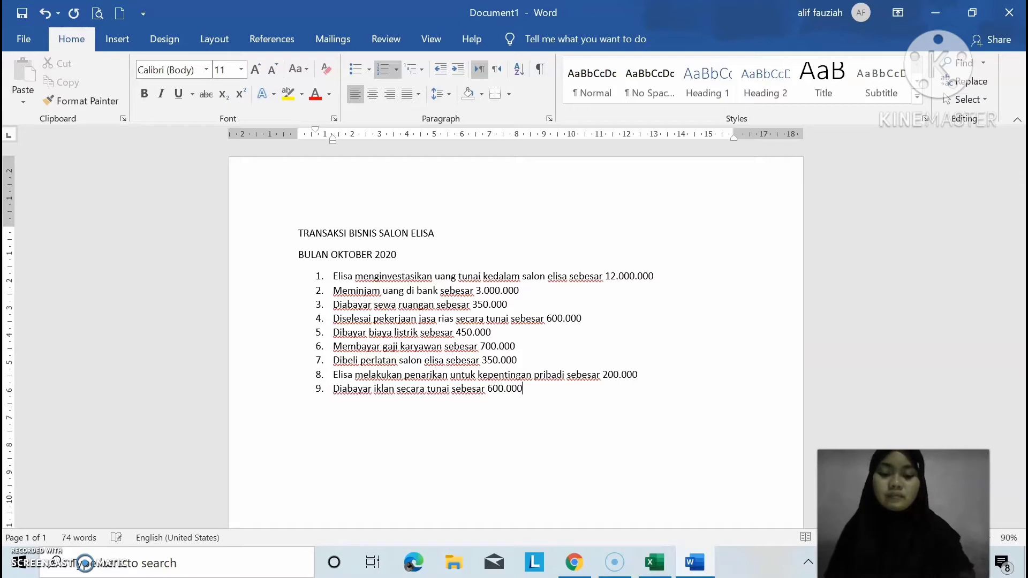
pyautogui.press('Return')
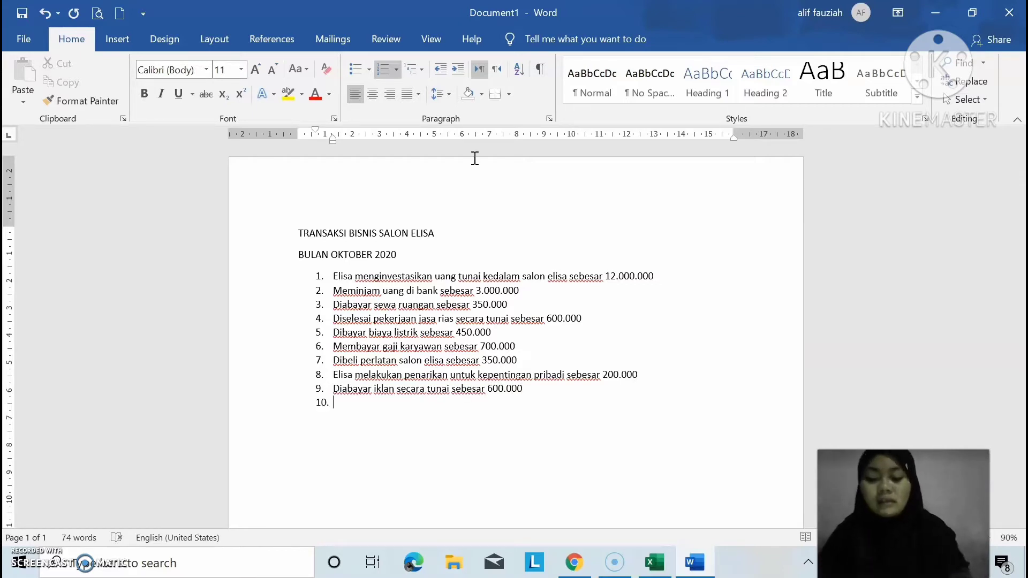
# Enter "Diabayarmacam-macam biaya salon sebesar 150.000" as the tenth item of the numbered list.
pyautogui.write('Diabayar')
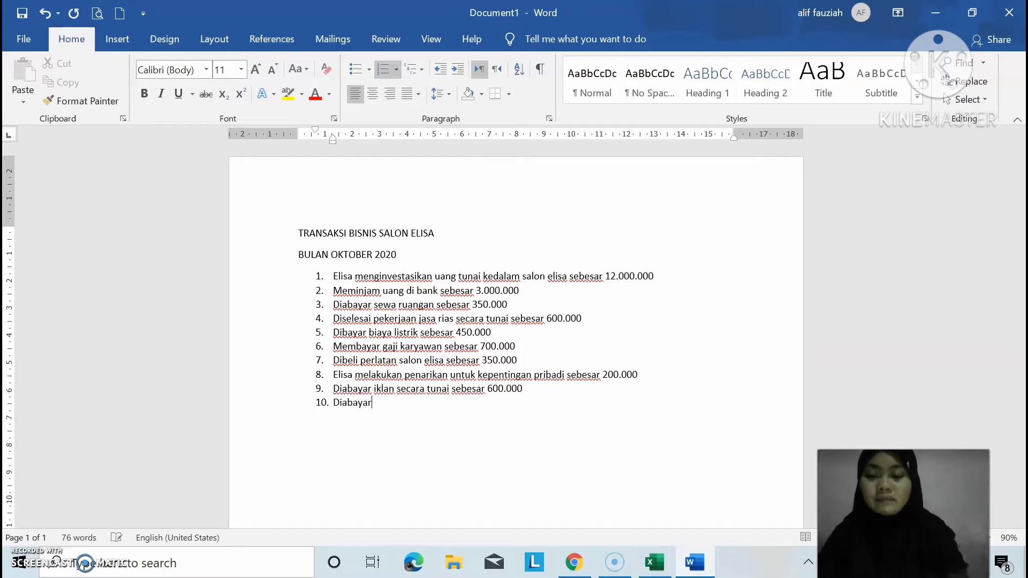
pyautogui.write('mac')
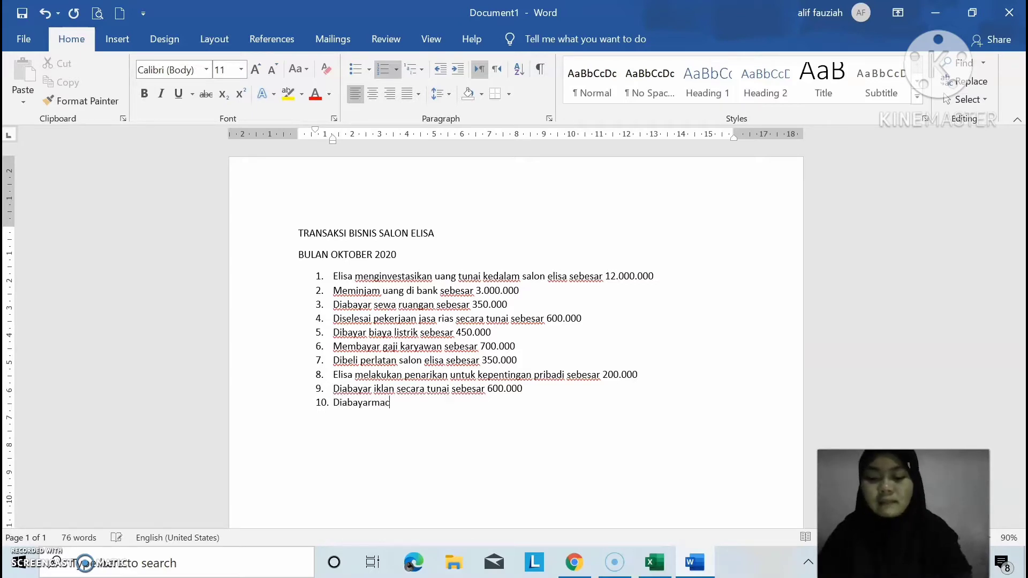
pyautogui.write('am-macam ')
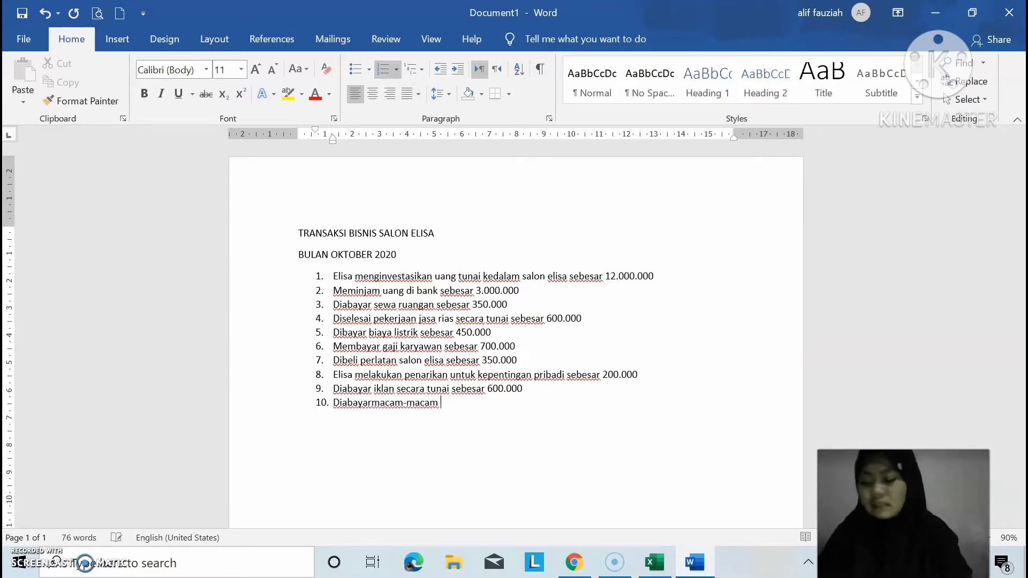
pyautogui.write('biaya ')
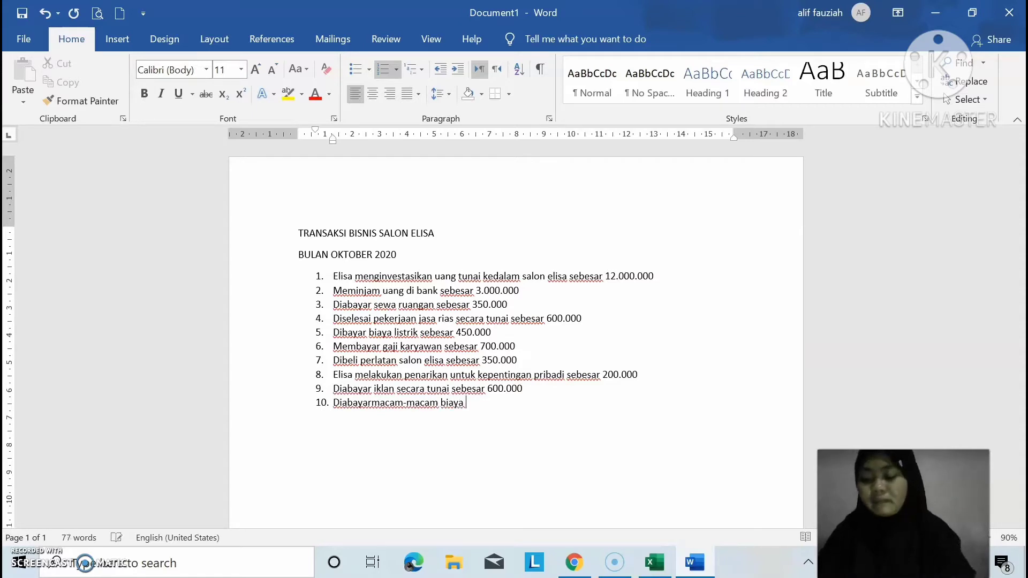
pyautogui.write('sal')
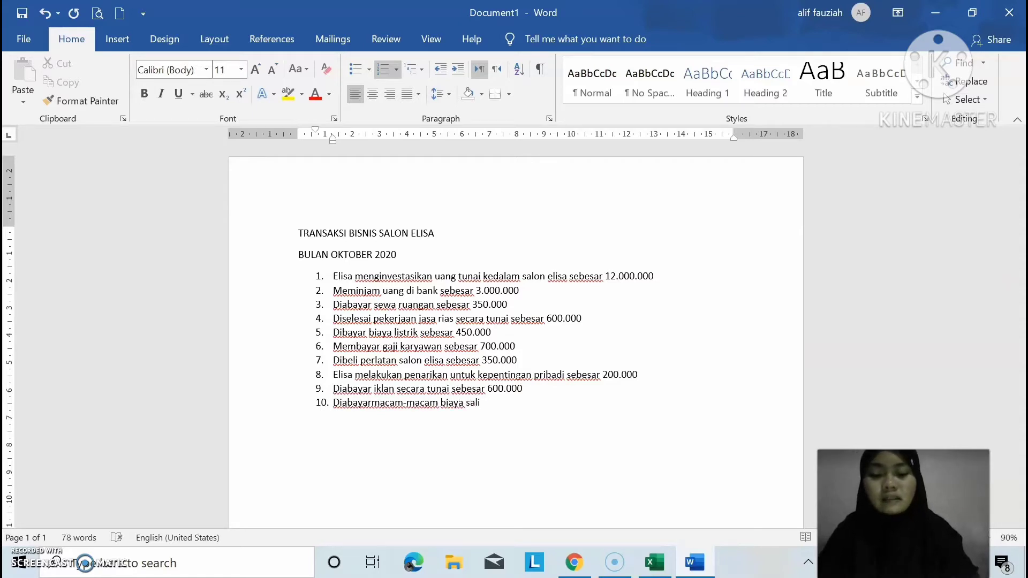
pyautogui.write('on sebesar')
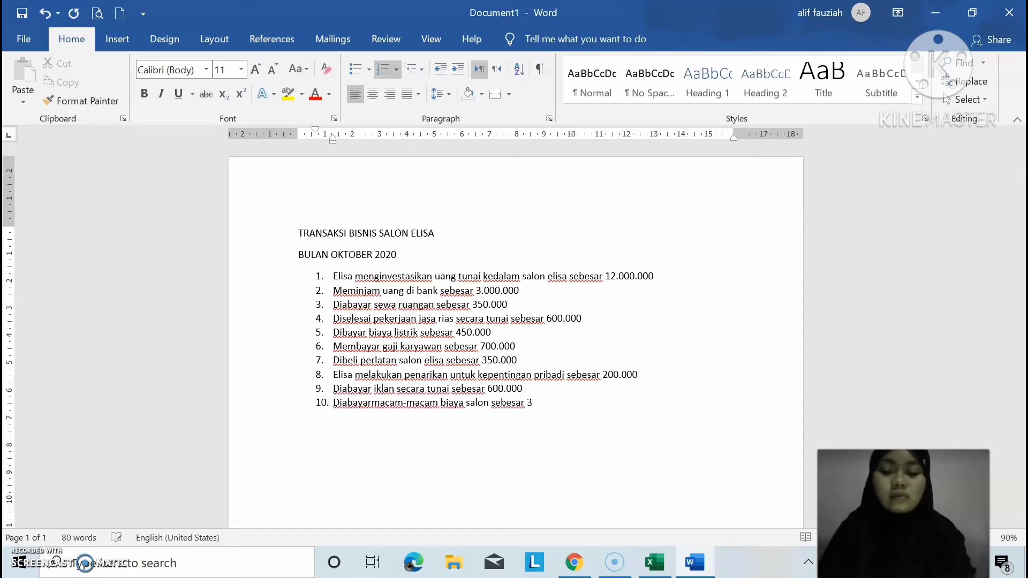
pyautogui.write(' 150')
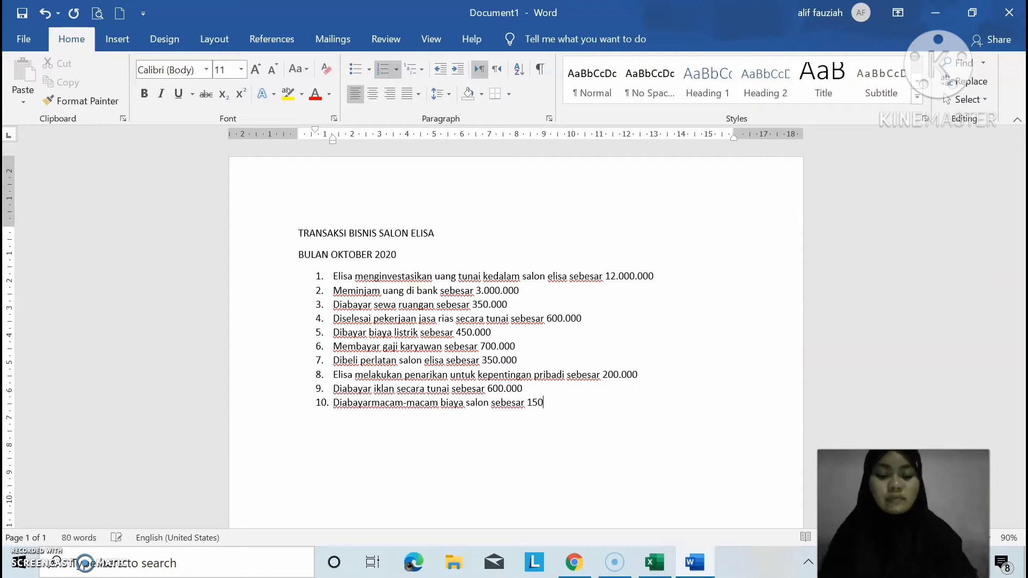
pyautogui.write('.000')
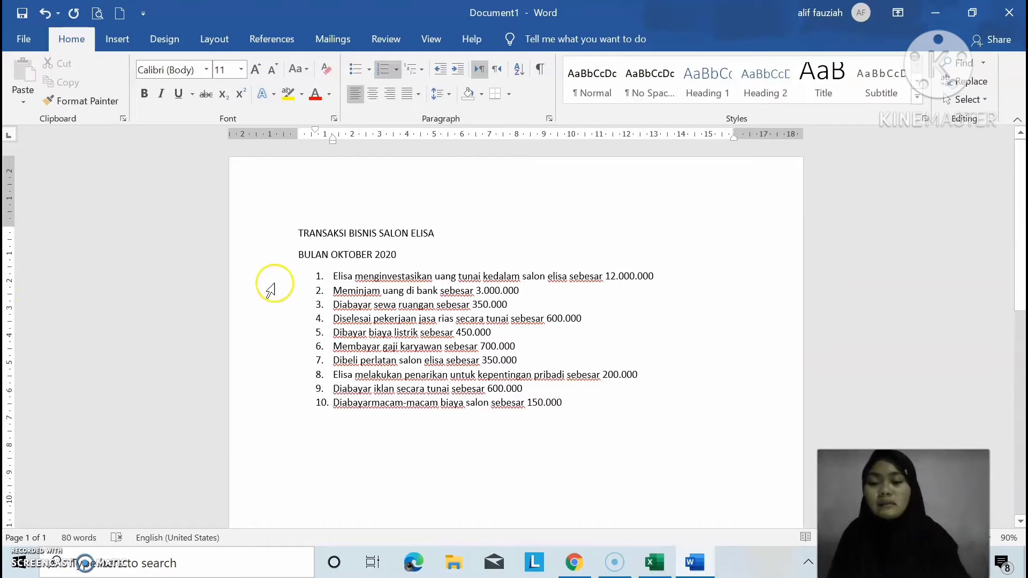
# Center the two title lines "TRANSAKSI BISNIS SALON ELISA" and "BULAN OKTOBER 2020" above the list.
pyautogui.moveTo(301, 231); pyautogui.dragTo(427, 258)
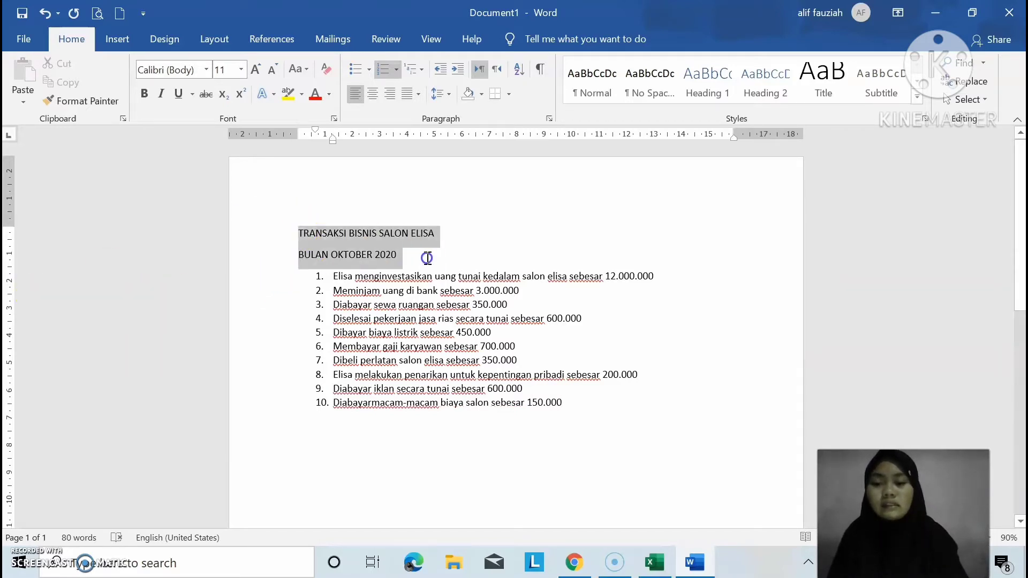
pyautogui.click(376, 91)
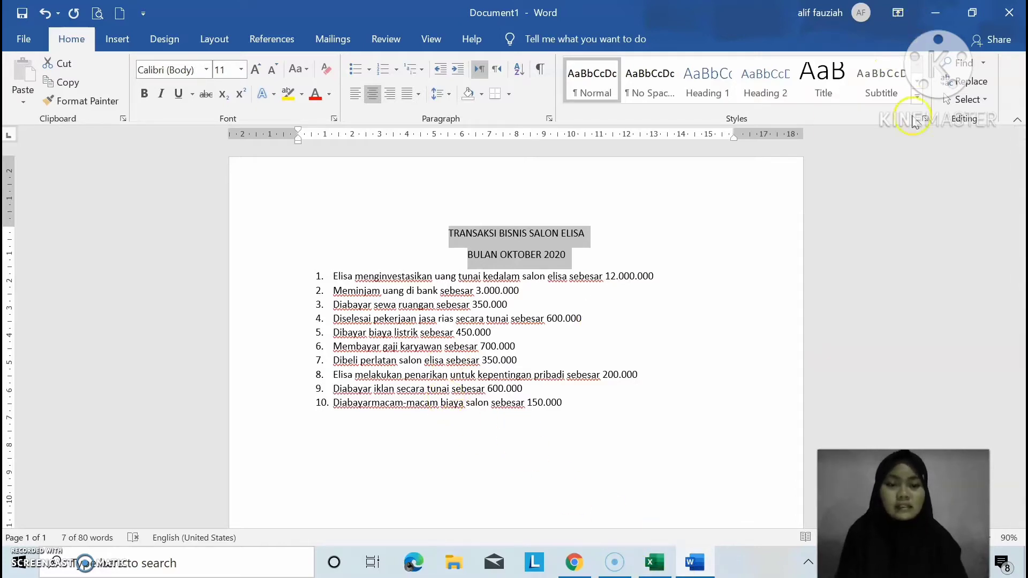
pyautogui.click(758, 324)
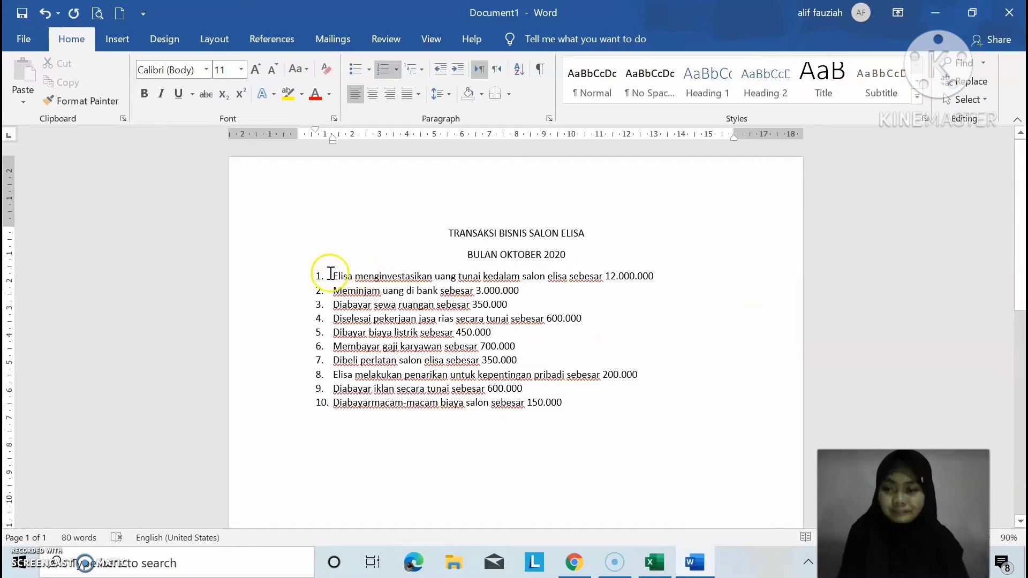
# Increase the font size of all ten numbered list items to 12.
pyautogui.moveTo(331, 273); pyautogui.dragTo(616, 413)
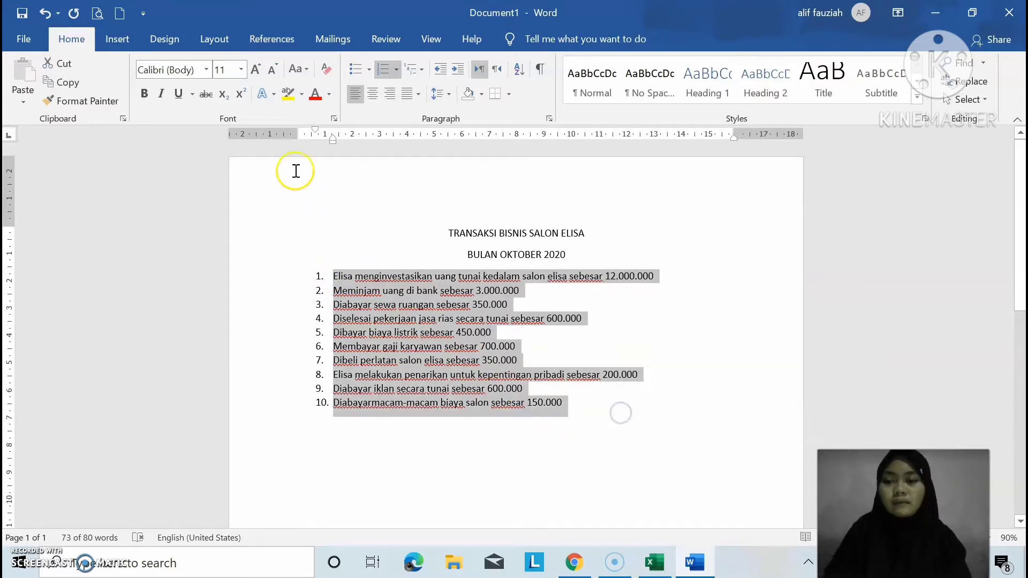
pyautogui.click(257, 68)
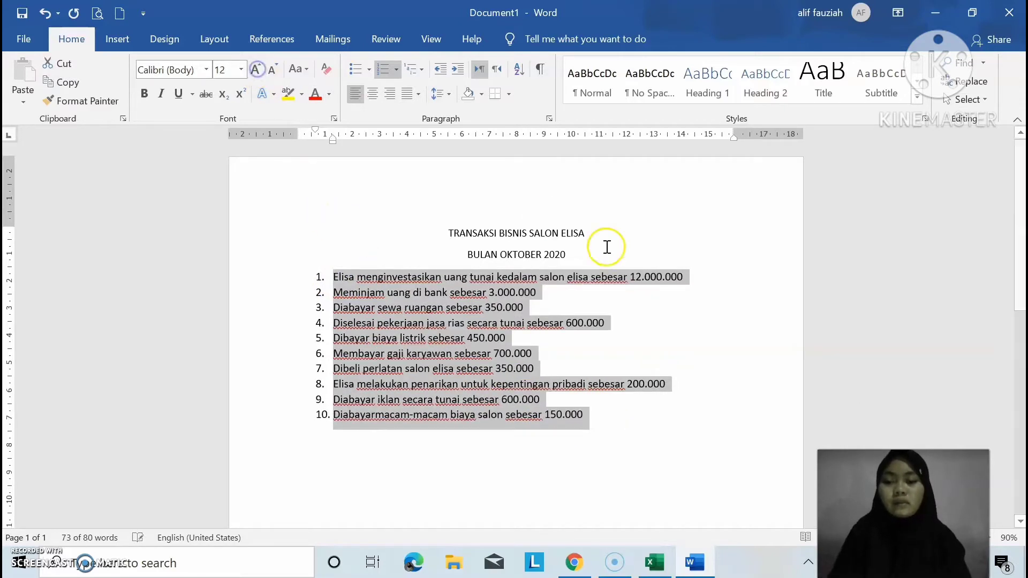
pyautogui.click(656, 224)
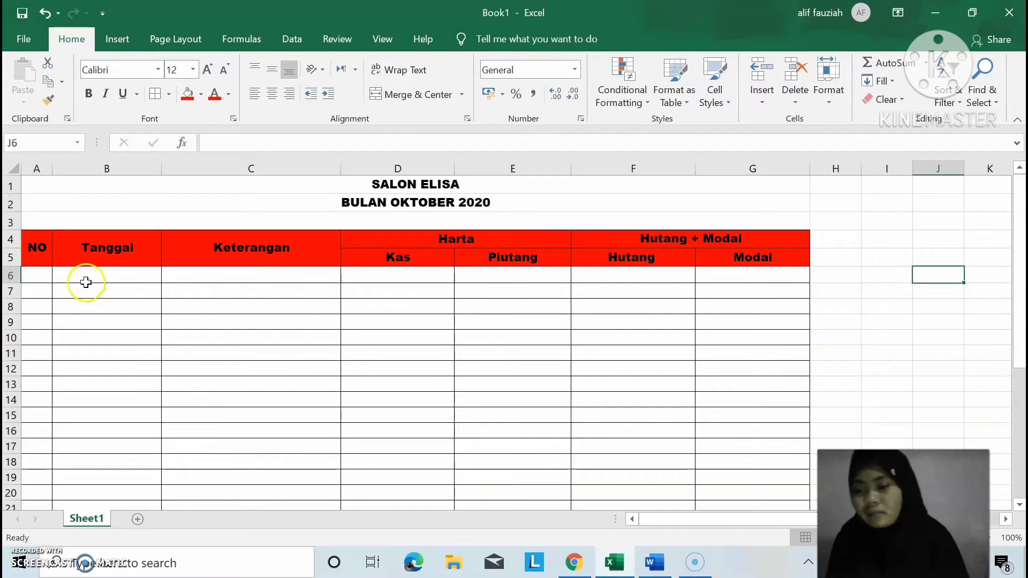
# Check the transaction list in Word and enter 1 in the NO column of the Excel table, cell A6.
pyautogui.click(657, 567)
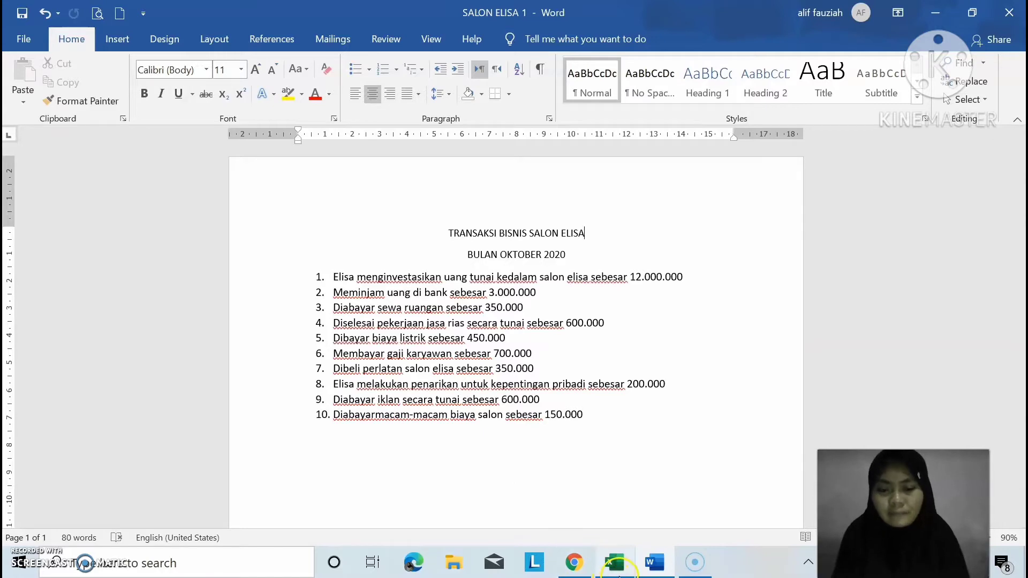
pyautogui.click(617, 571)
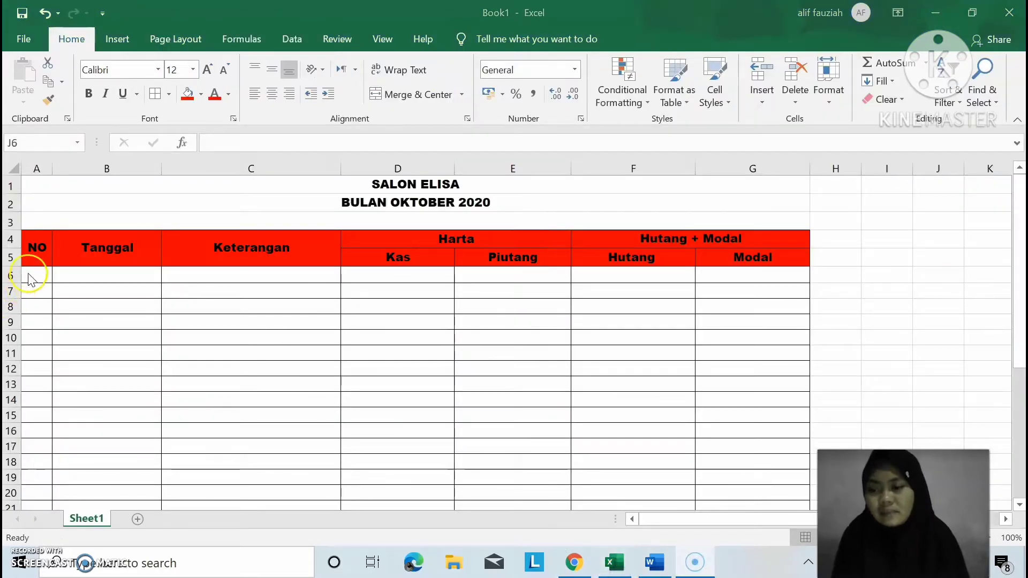
pyautogui.click(34, 278)
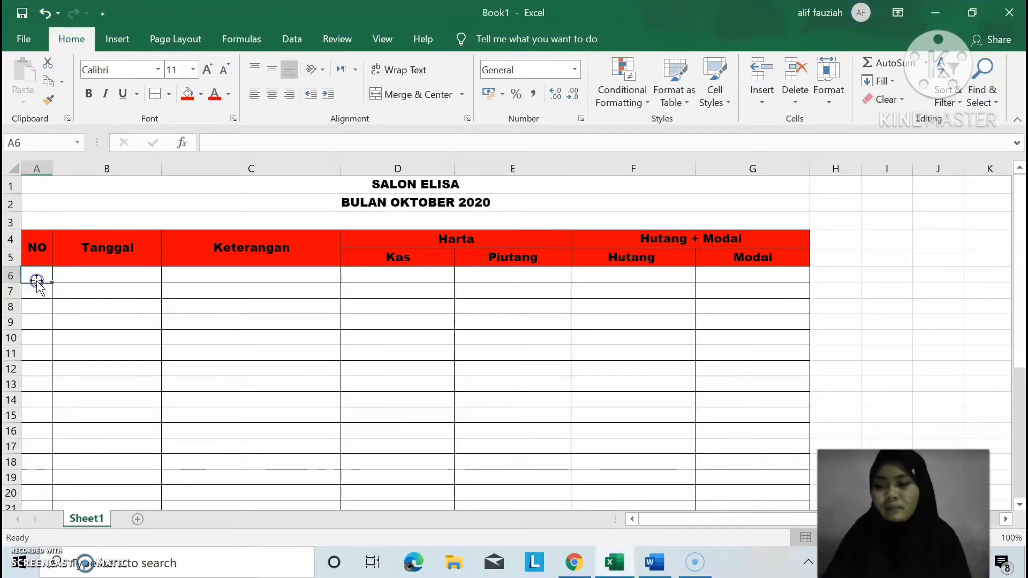
pyautogui.write('1')
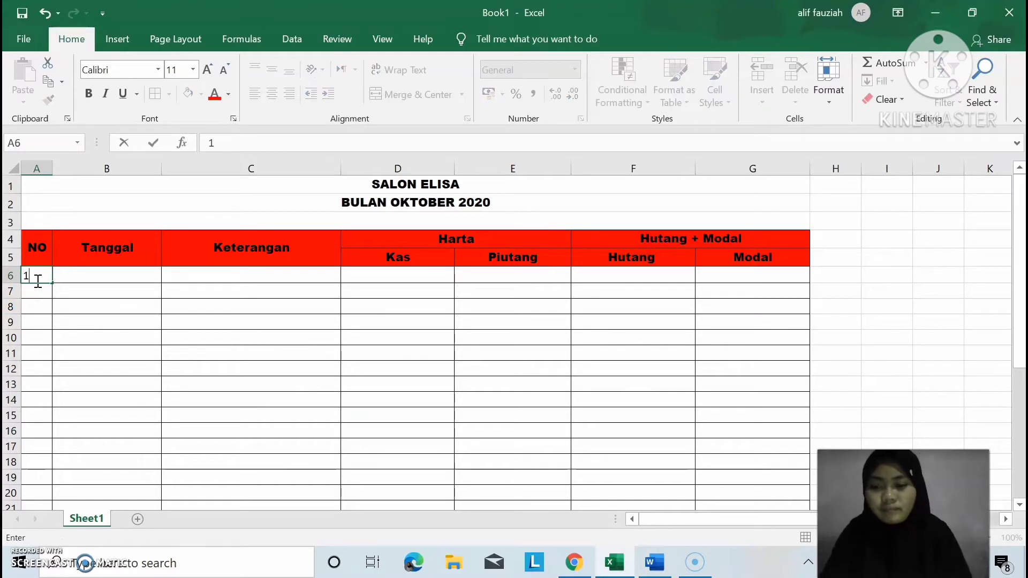
# Enter the date "1-Oktober -2020" in the Tanggal column for the first transaction, cell B6.
pyautogui.click(69, 277)
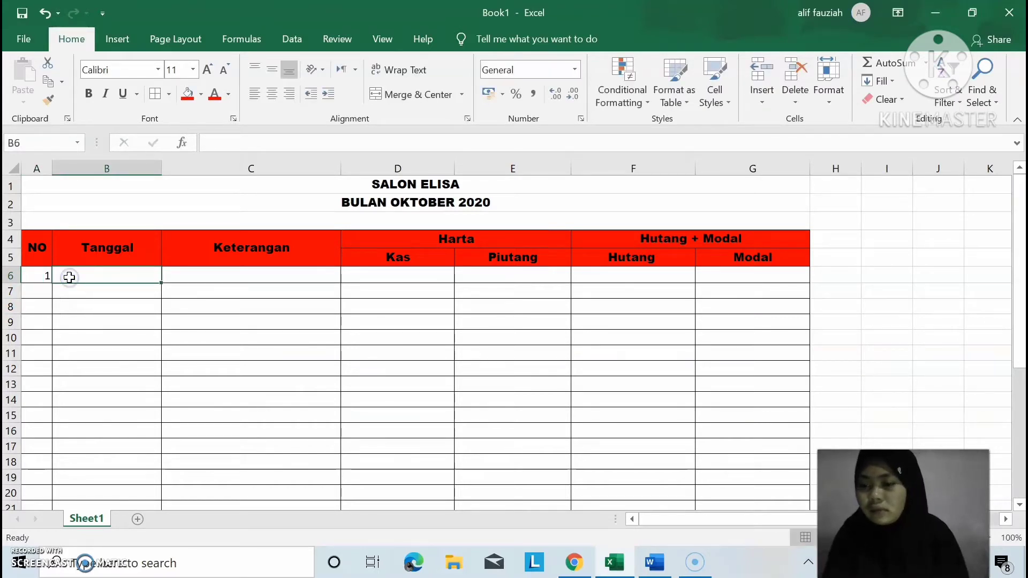
pyautogui.write('1')
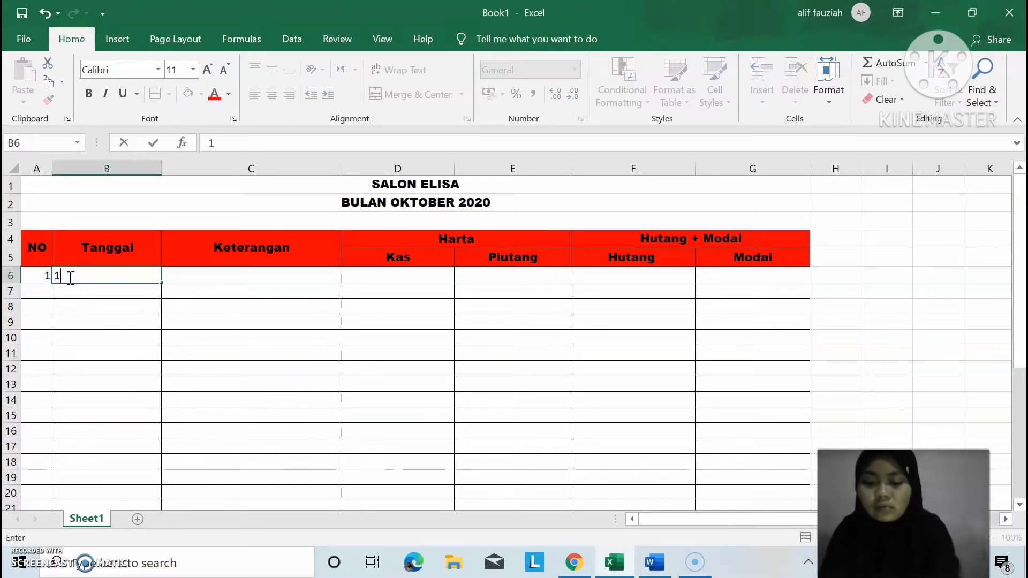
pyautogui.write(' okt')
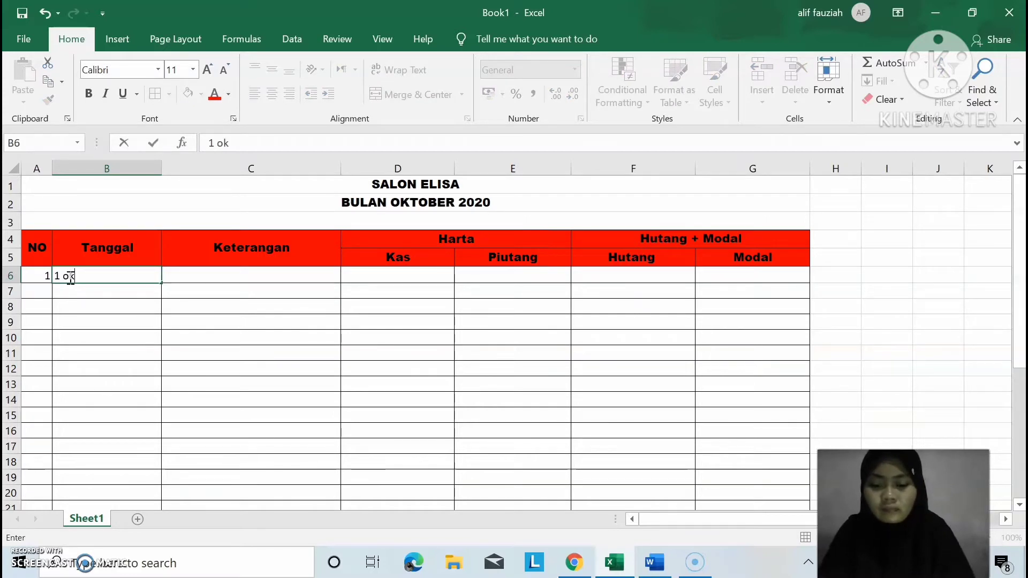
pyautogui.press('BackSpace')
pyautogui.press('BackSpace')
pyautogui.press('BackSpace')
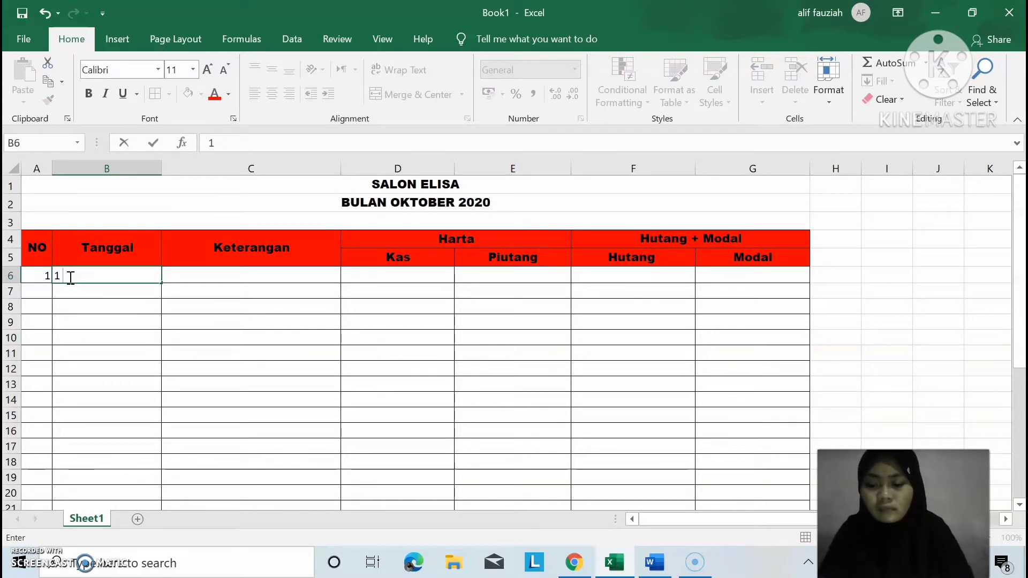
pyautogui.write('Okto')
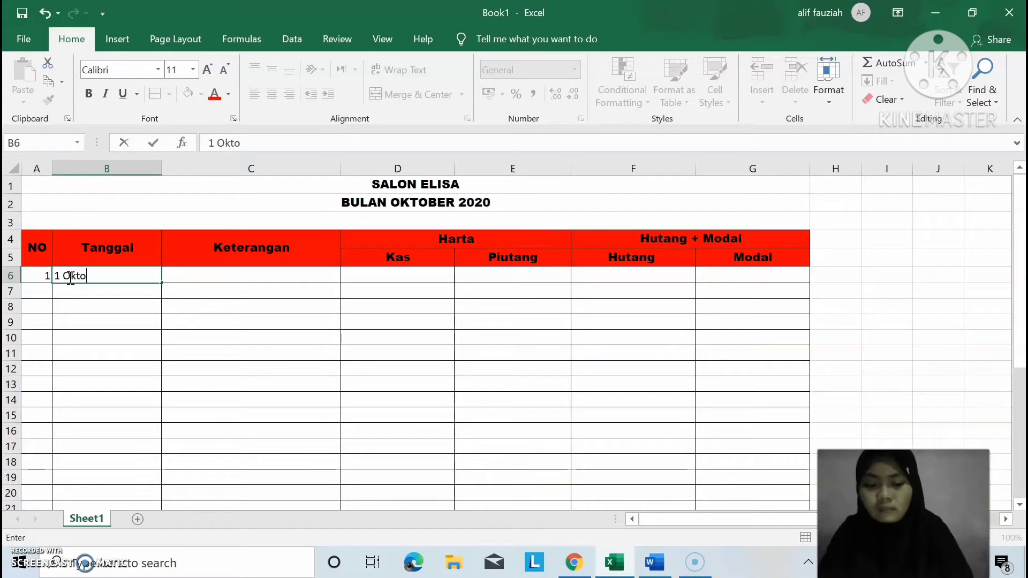
pyautogui.press('BackSpace')
pyautogui.press('BackSpace')
pyautogui.press('BackSpace')
pyautogui.press('BackSpace')
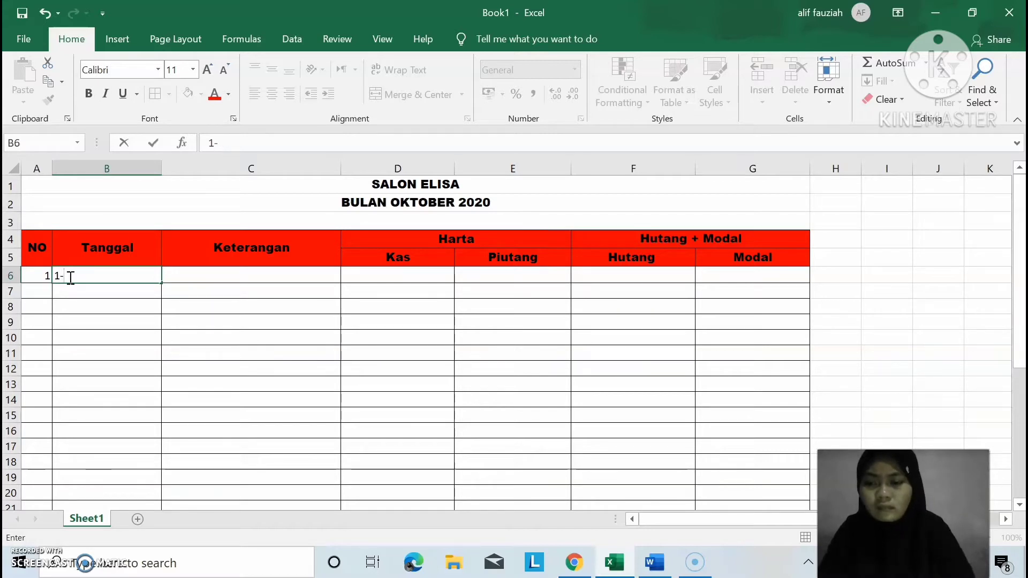
pyautogui.write('-Ok')
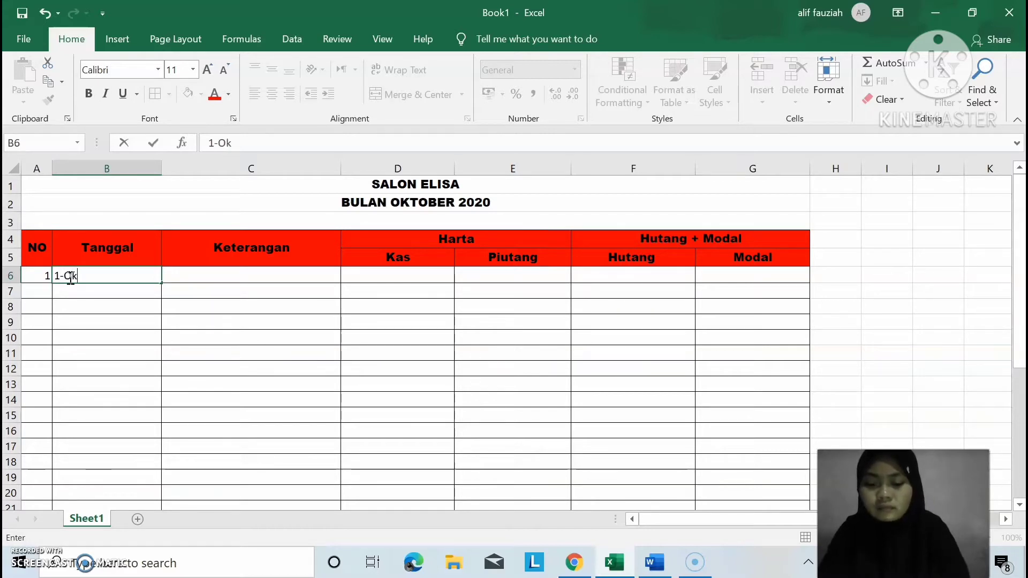
pyautogui.write('tober ')
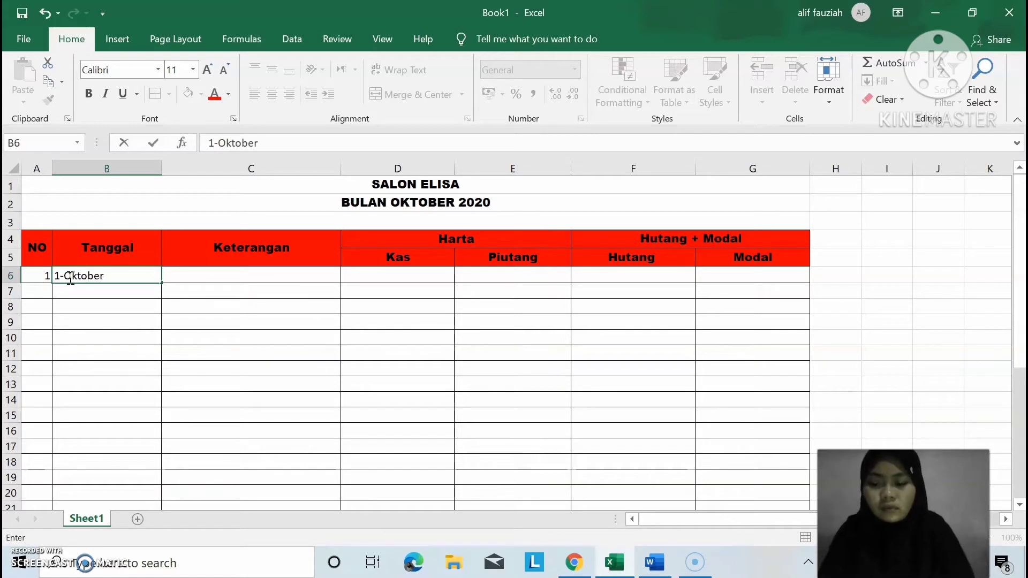
pyautogui.write('2')
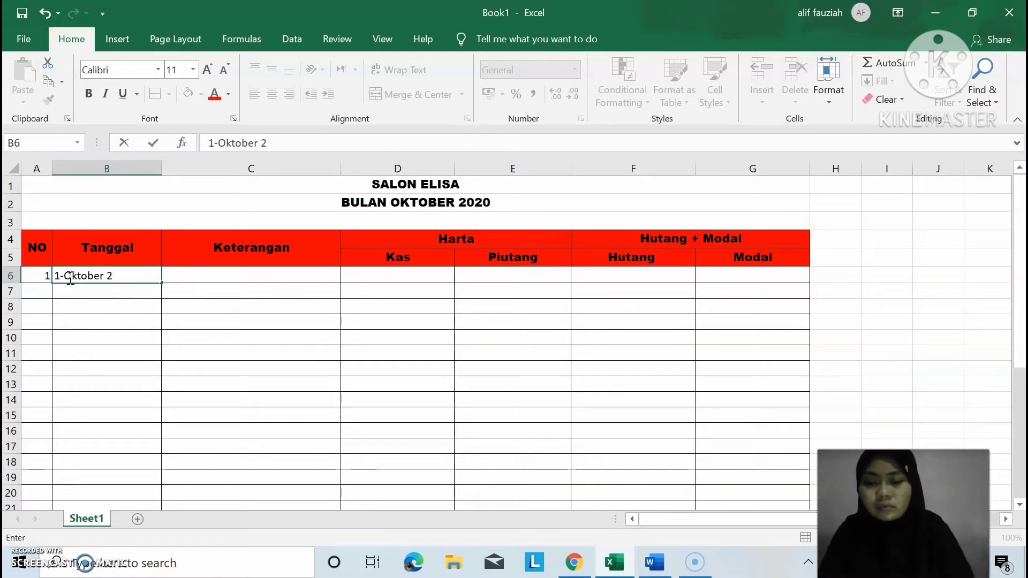
pyautogui.press('BackSpace')
pyautogui.write('-2020')
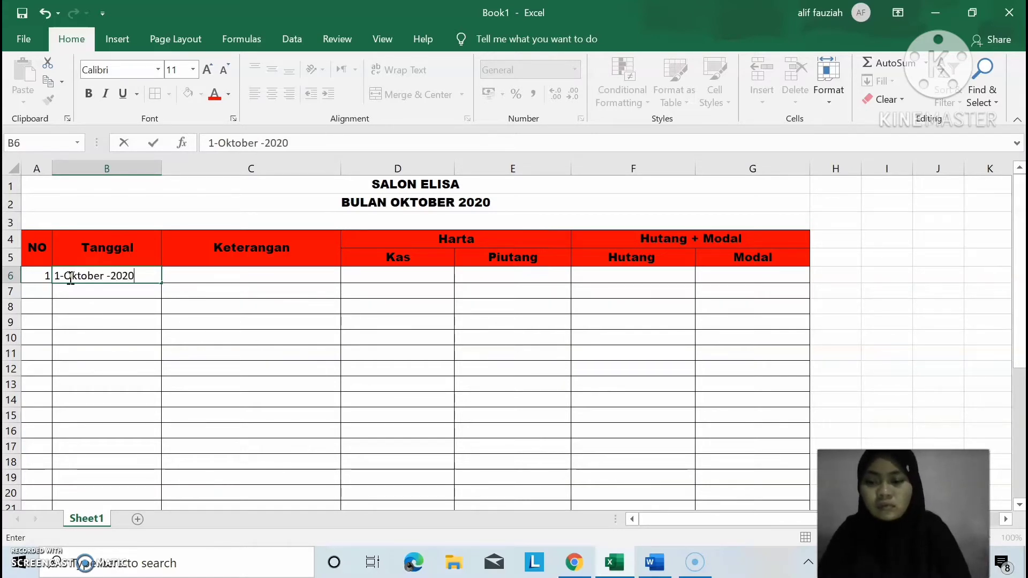
# Enter "Harta Elisa" in the Keterangan column for the first transaction, cell C6.
pyautogui.click(191, 275)
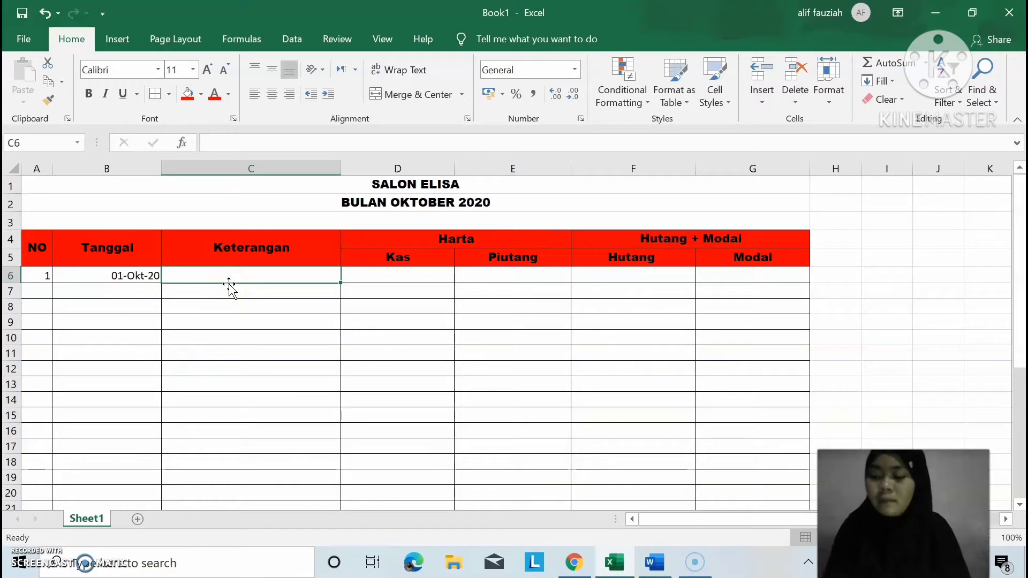
pyautogui.write('Harta ')
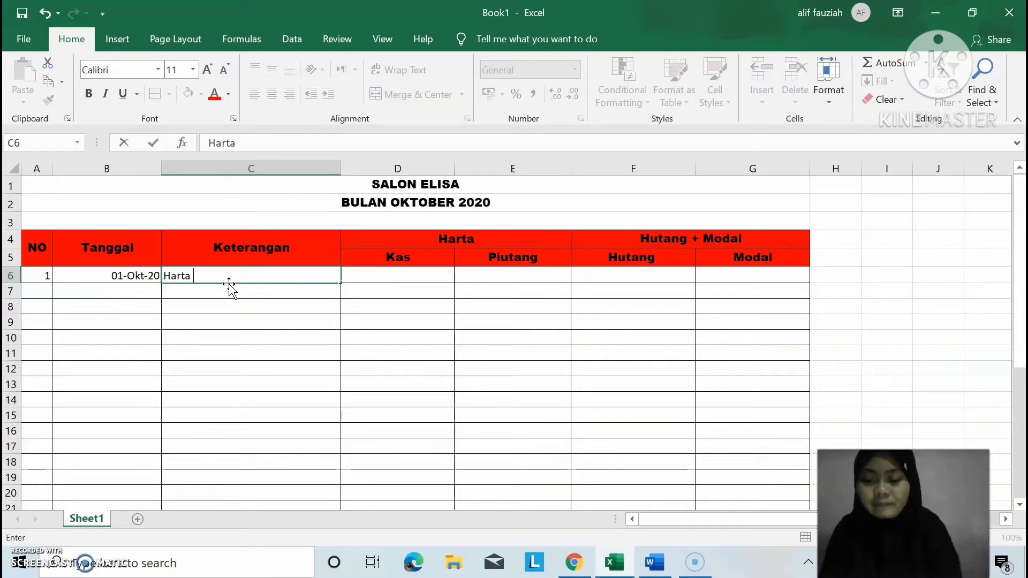
pyautogui.write('Elisa')
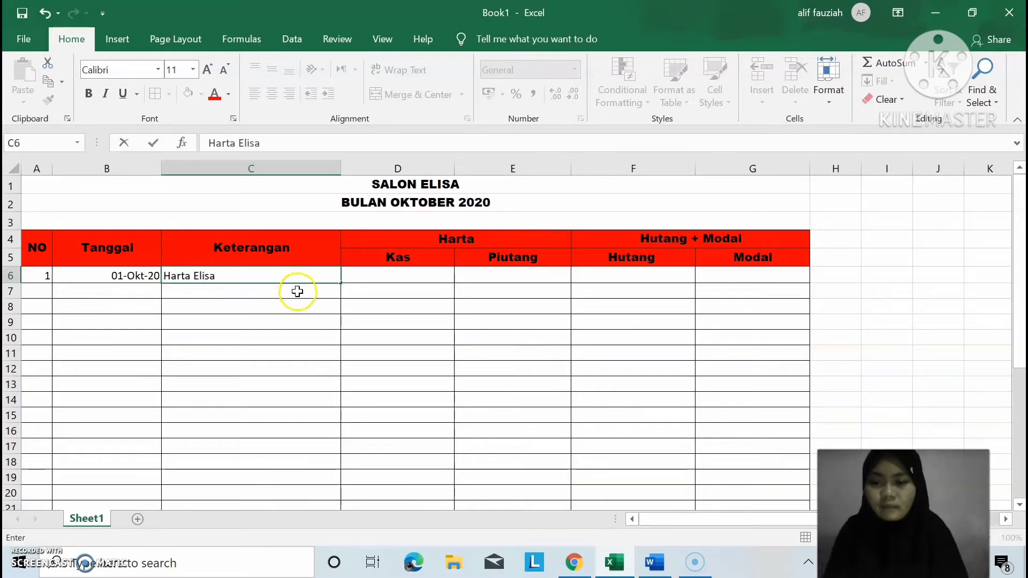
# Enter 12000000 in the Kas column for the first transaction, cell D6.
pyautogui.click(383, 275)
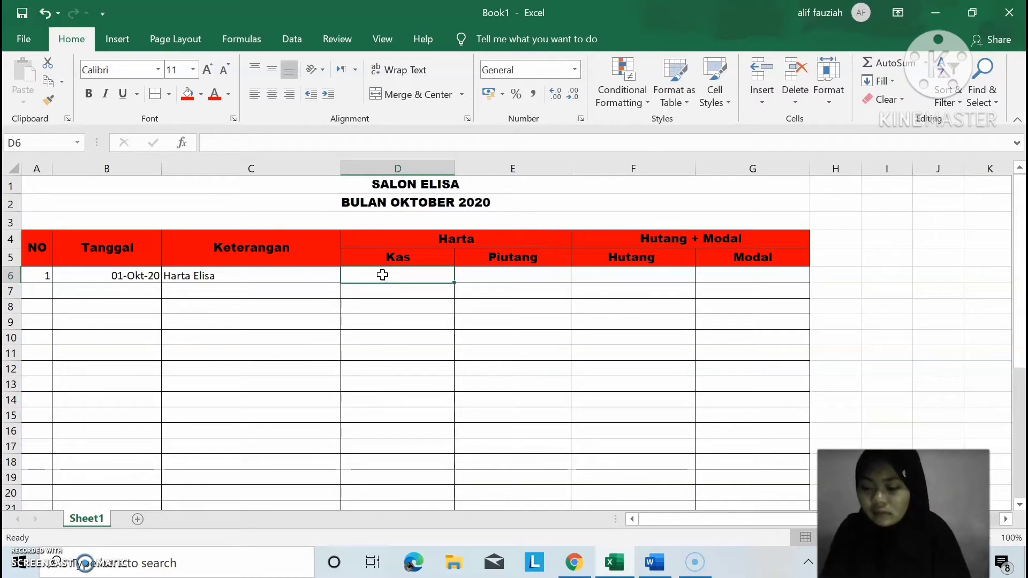
pyautogui.write('12')
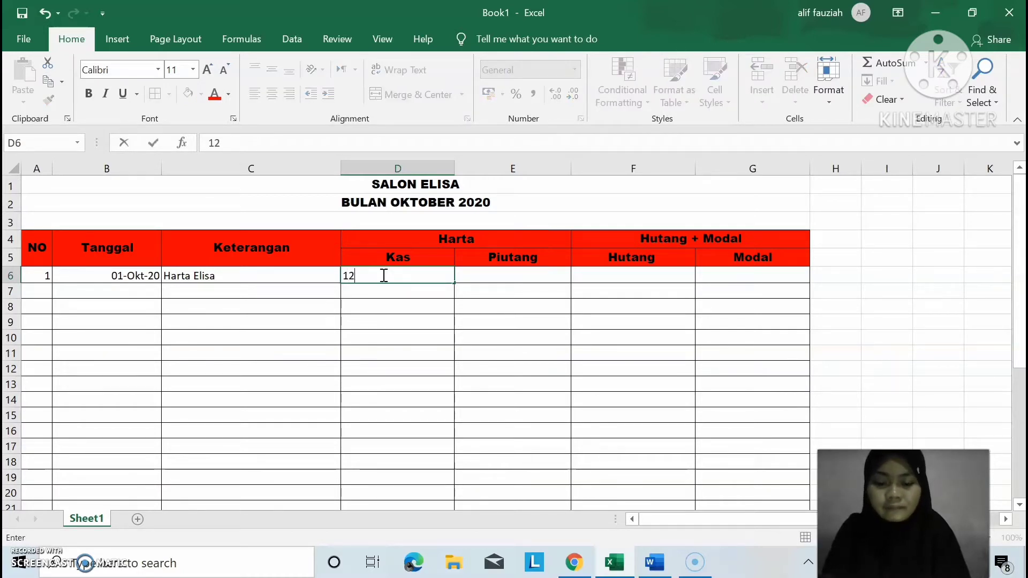
pyautogui.write('00')
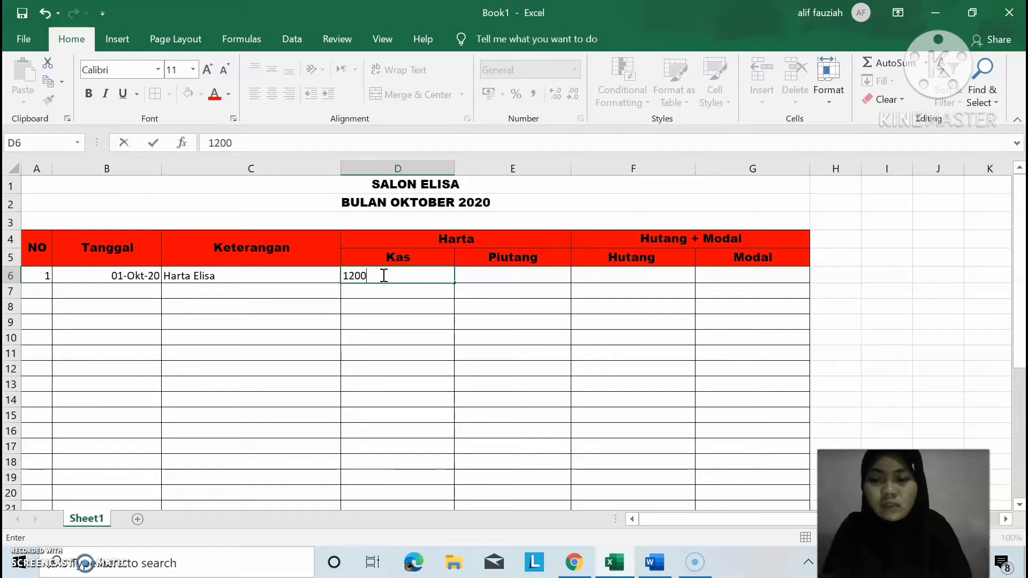
pyautogui.write('0000')
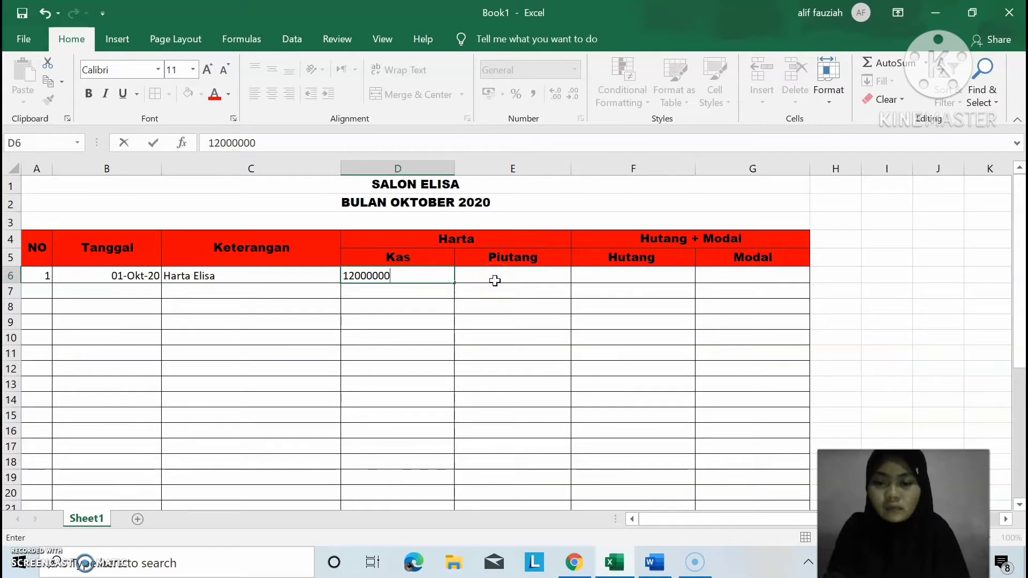
# Enter 0 in both the Piutang and Hutang columns for the first transaction, cells E6 and F6.
pyautogui.click(495, 280)
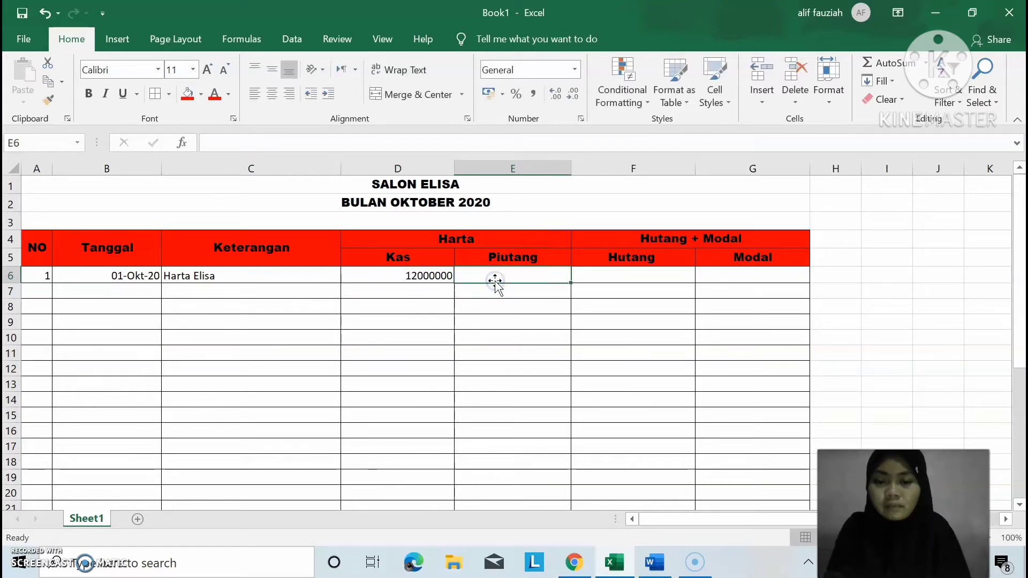
pyautogui.write('0')
pyautogui.click(657, 281)
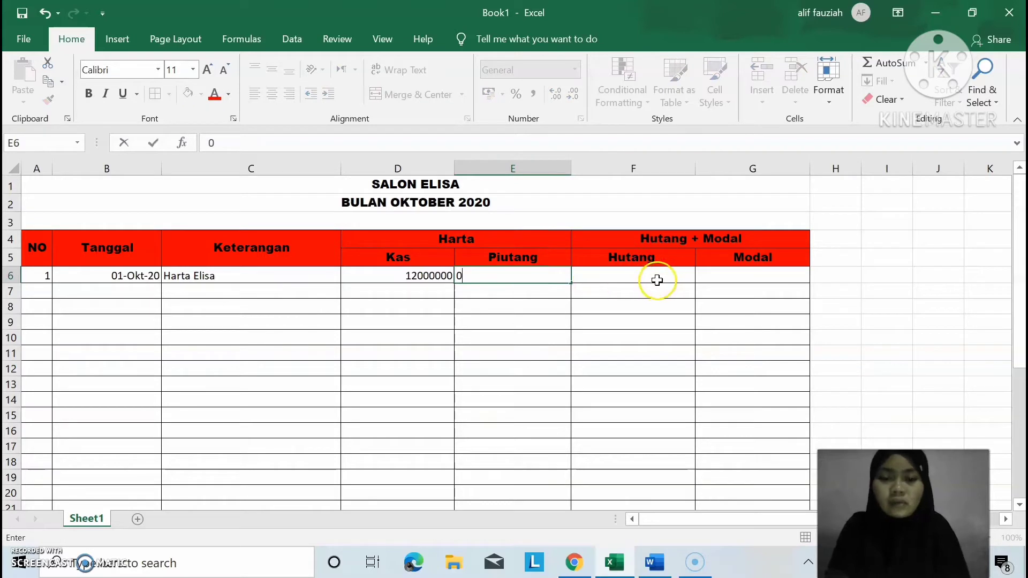
pyautogui.write('0')
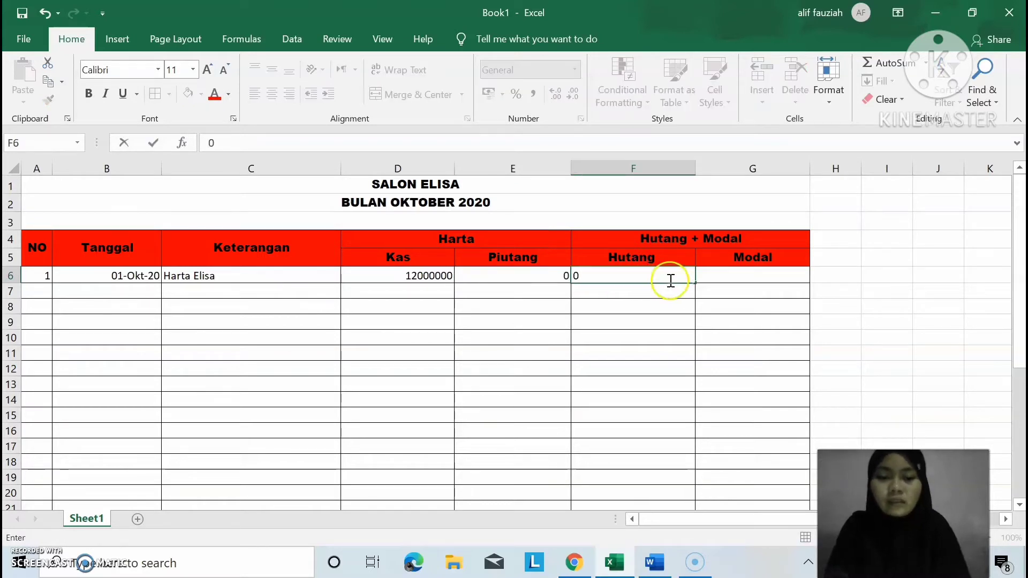
# Enter 12000000 in the Modal column for the first transaction, cell G6.
pyautogui.click(739, 275)
pyautogui.write('12')
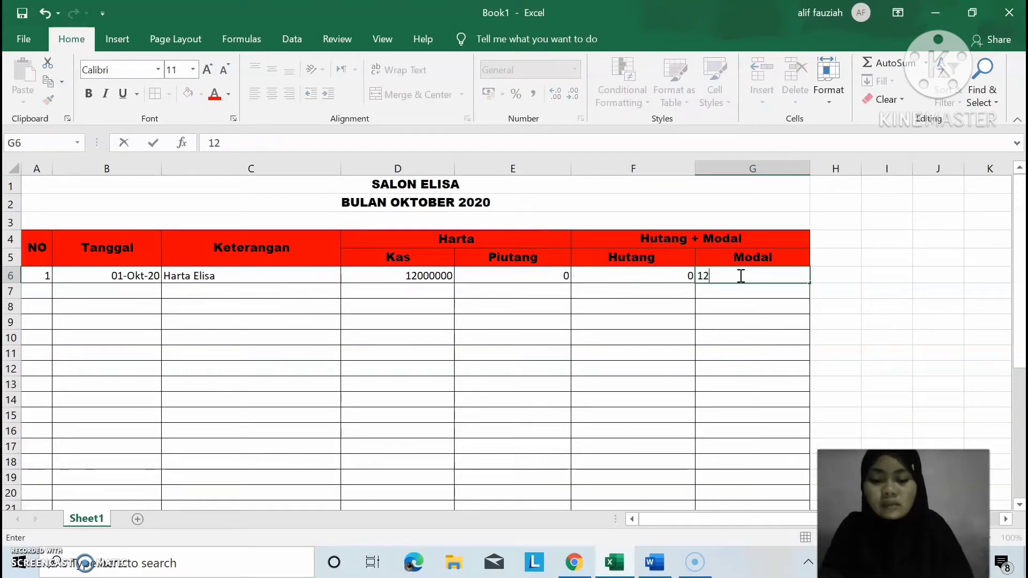
pyautogui.write('00')
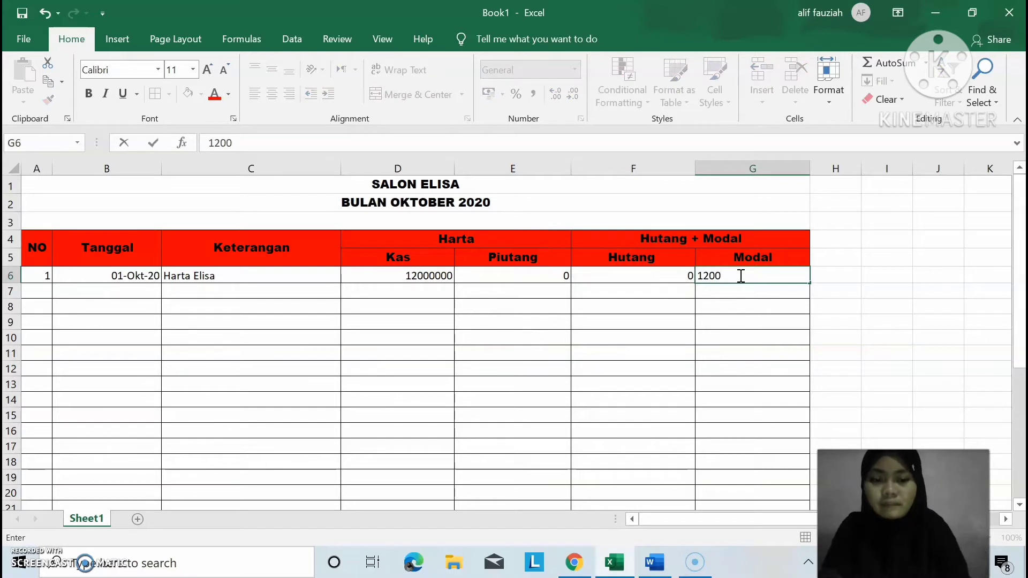
pyautogui.write('0000')
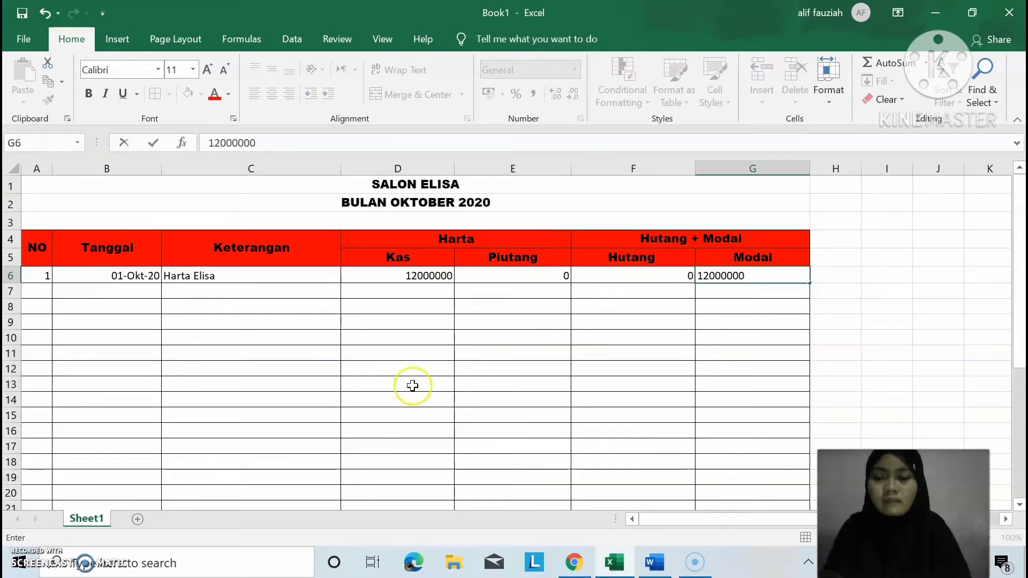
pyautogui.click(30, 276)
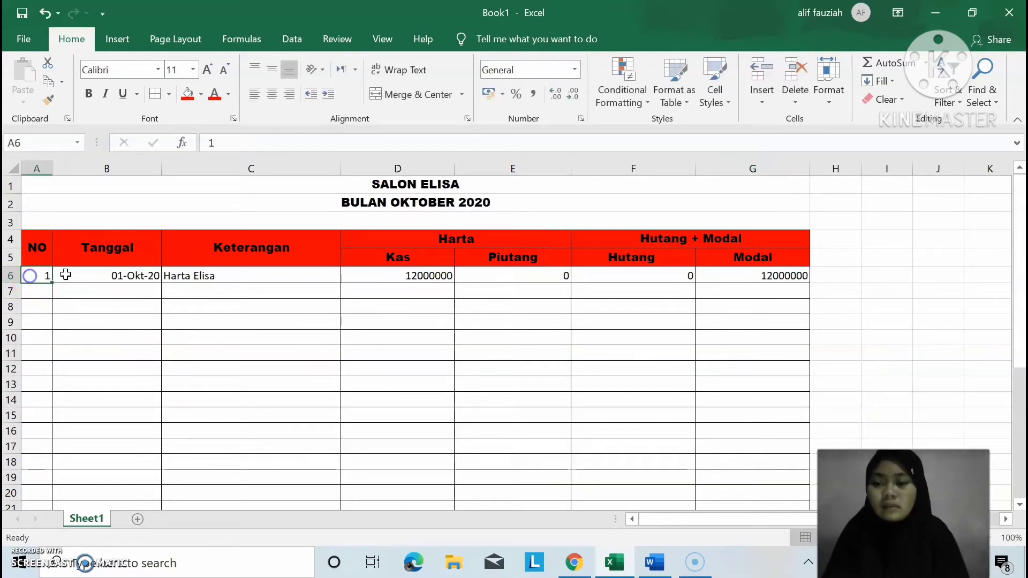
# Apply the Accounting number format to the Kas, Piutang, Hutang and Modal cells of the table from row 6 down.
pyautogui.moveTo(403, 275); pyautogui.dragTo(780, 449)
pyautogui.click(530, 98)
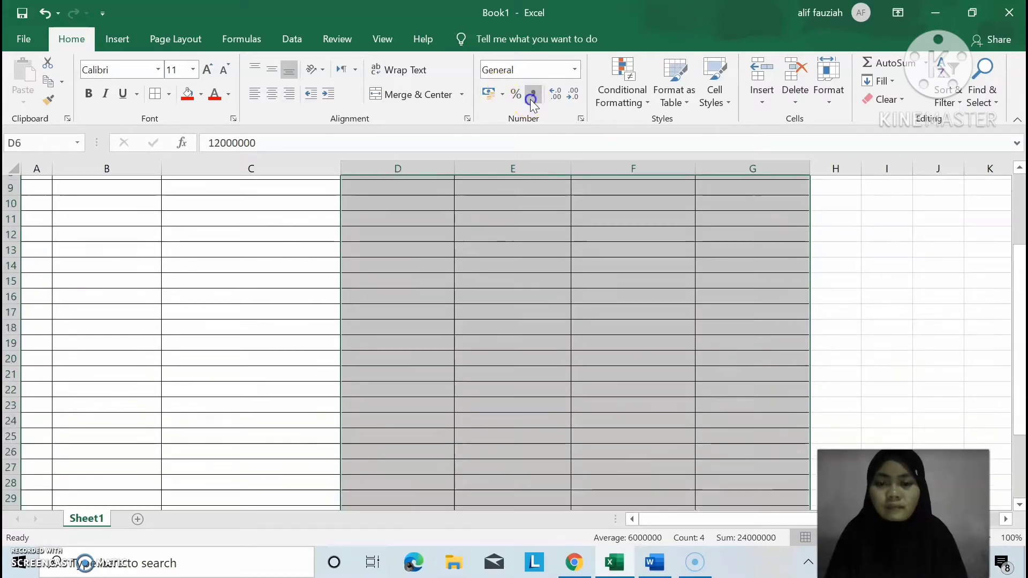
pyautogui.click(575, 70)
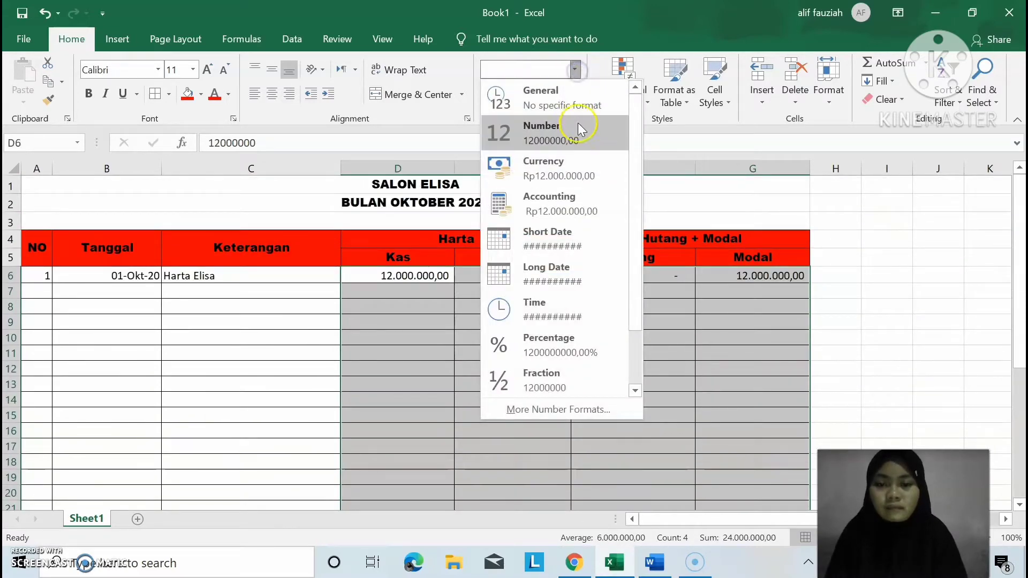
pyautogui.click(579, 166)
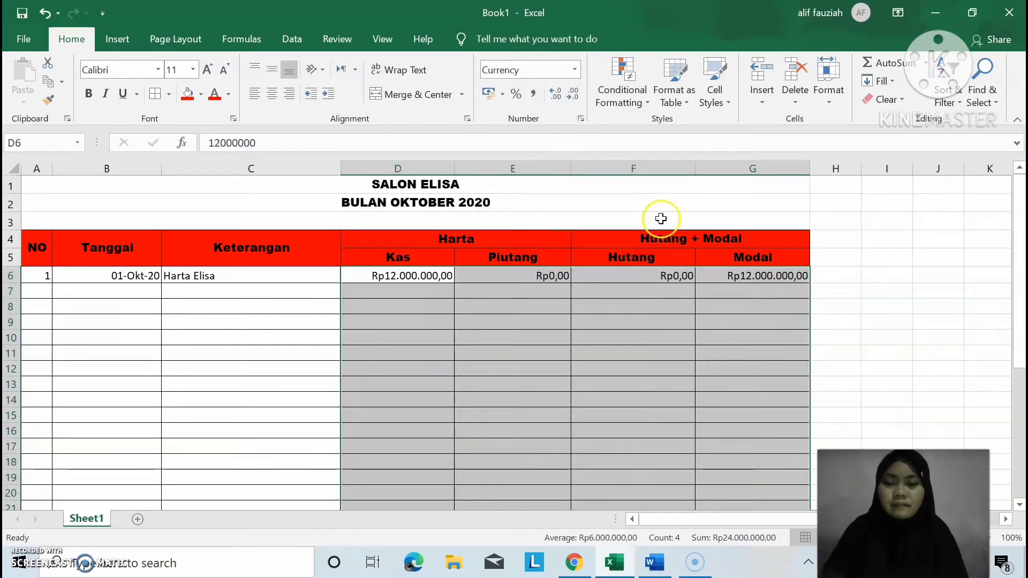
pyautogui.click(572, 71)
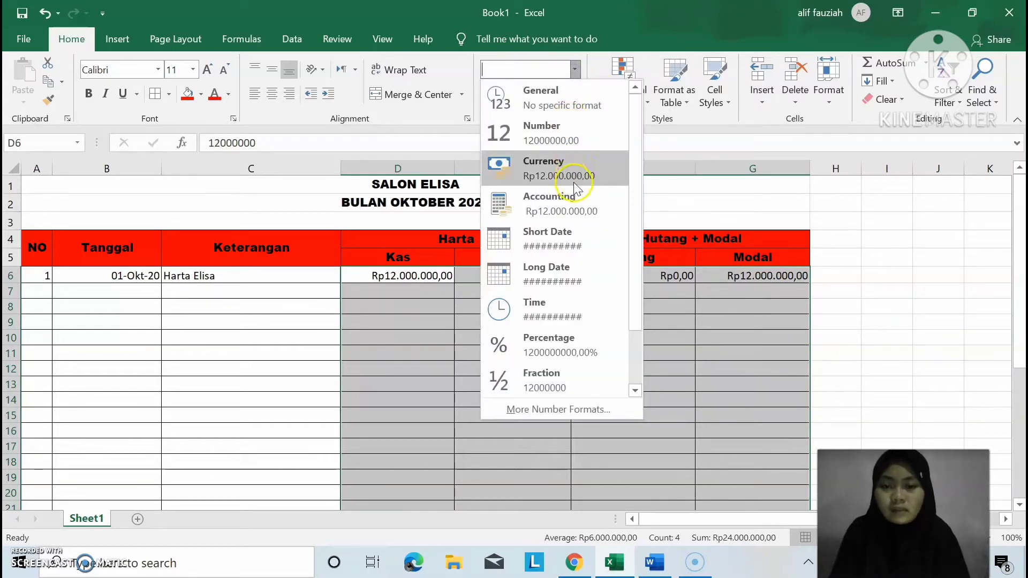
pyautogui.click(577, 195)
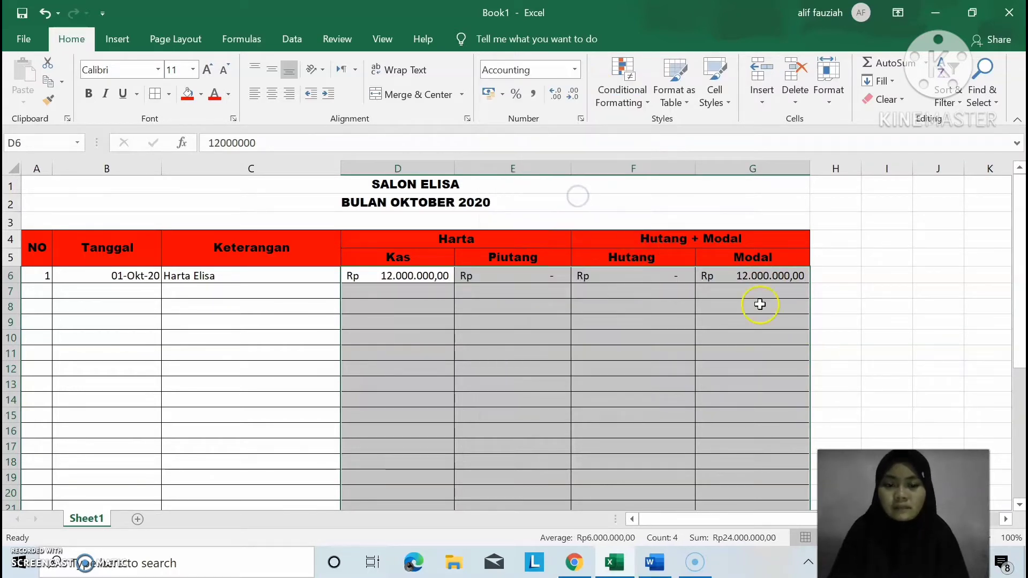
# Check the second transaction in the Word list and enter 2 in the NO column of the Excel table, cell A7.
pyautogui.click(42, 291)
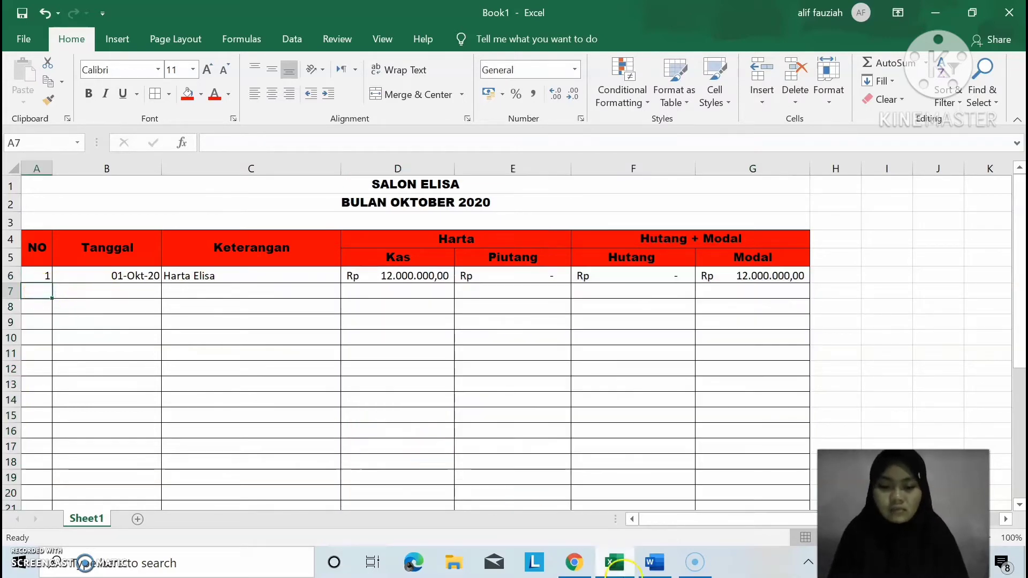
pyautogui.click(654, 562)
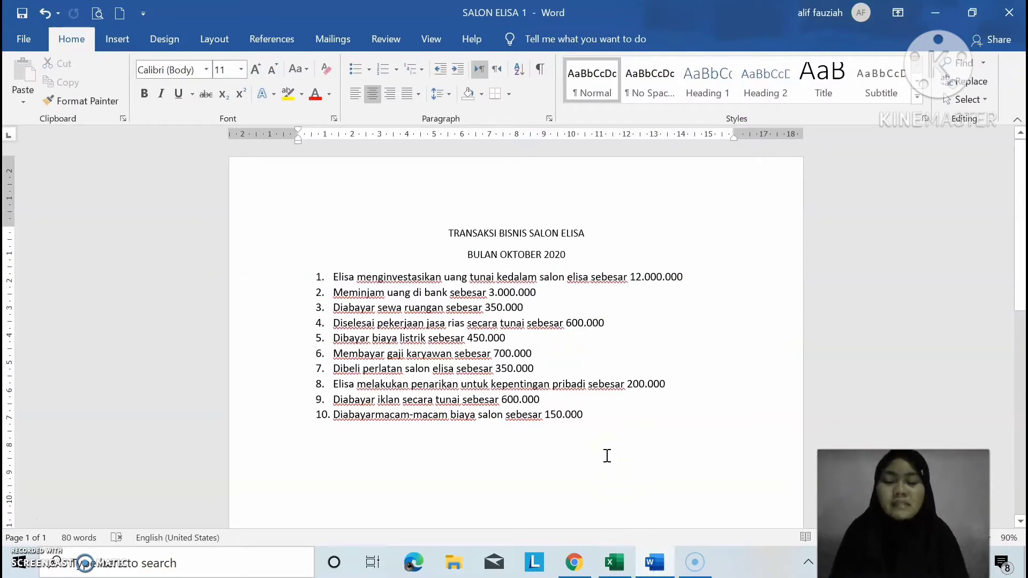
pyautogui.click(630, 565)
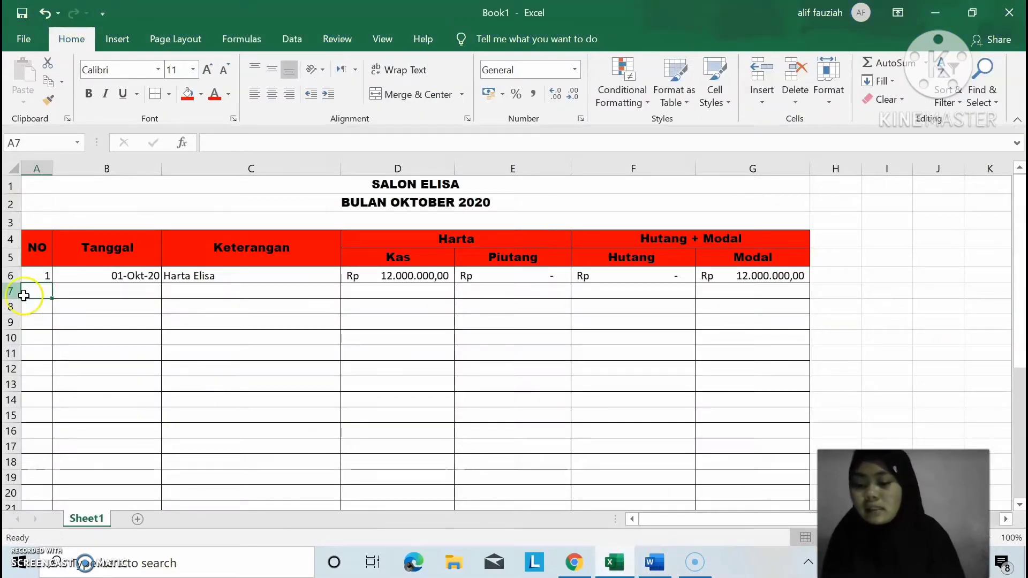
pyautogui.write('2')
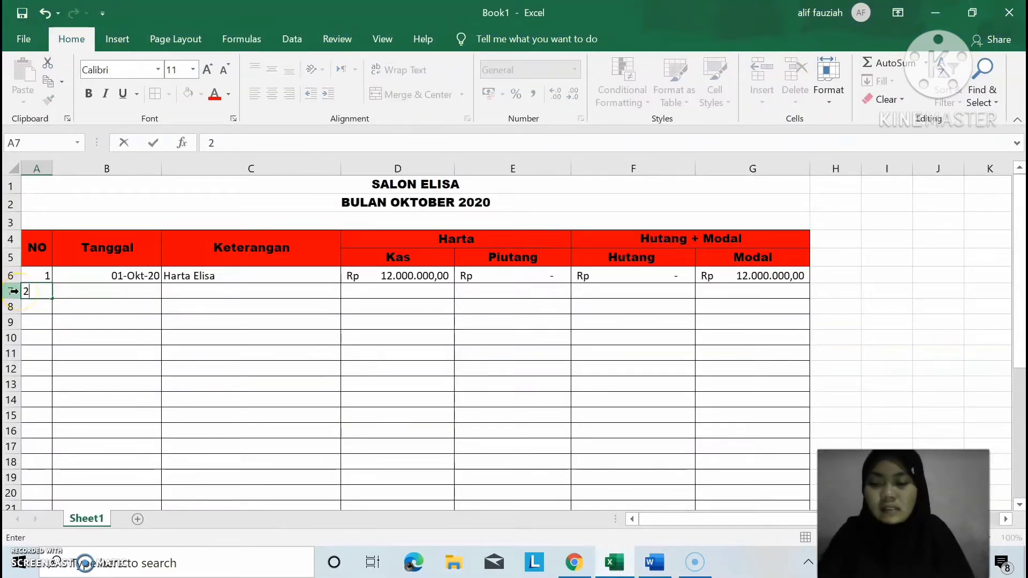
# Enter the date "02-Oktober-2020" in the Tanggal column for the second transaction, cell B7.
pyautogui.click(94, 299)
pyautogui.write('02')
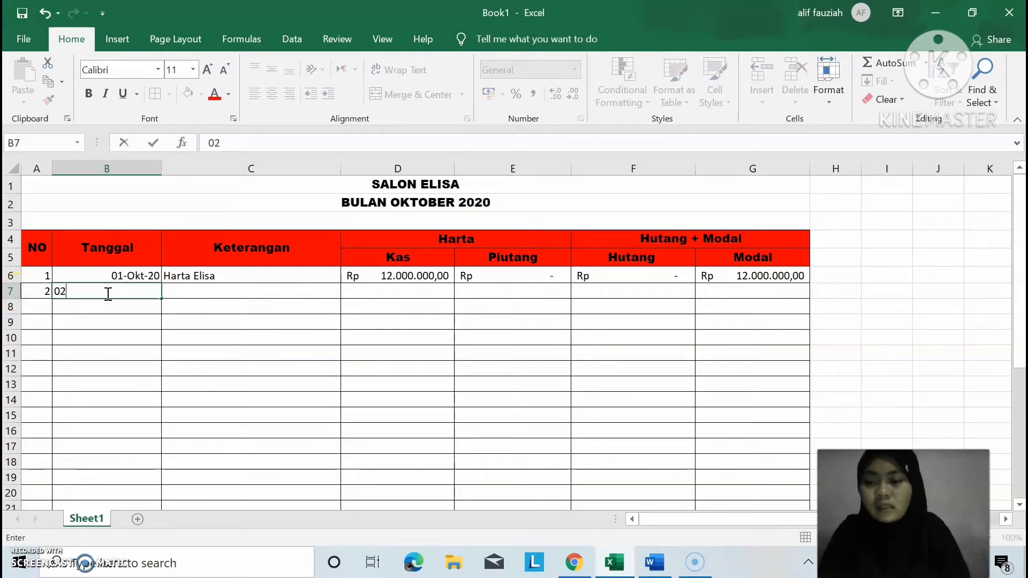
pyautogui.write('-O')
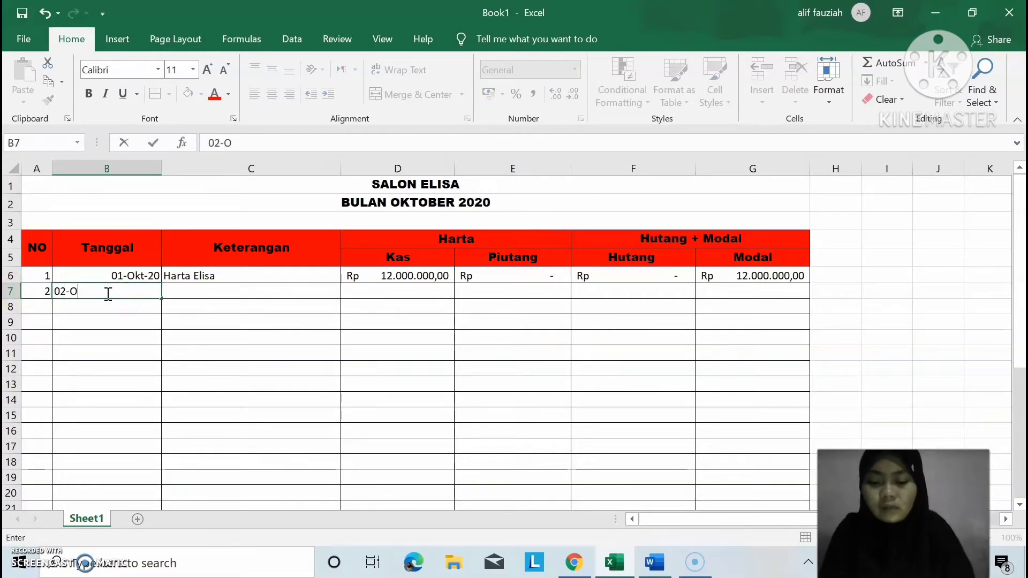
pyautogui.write('ktober-')
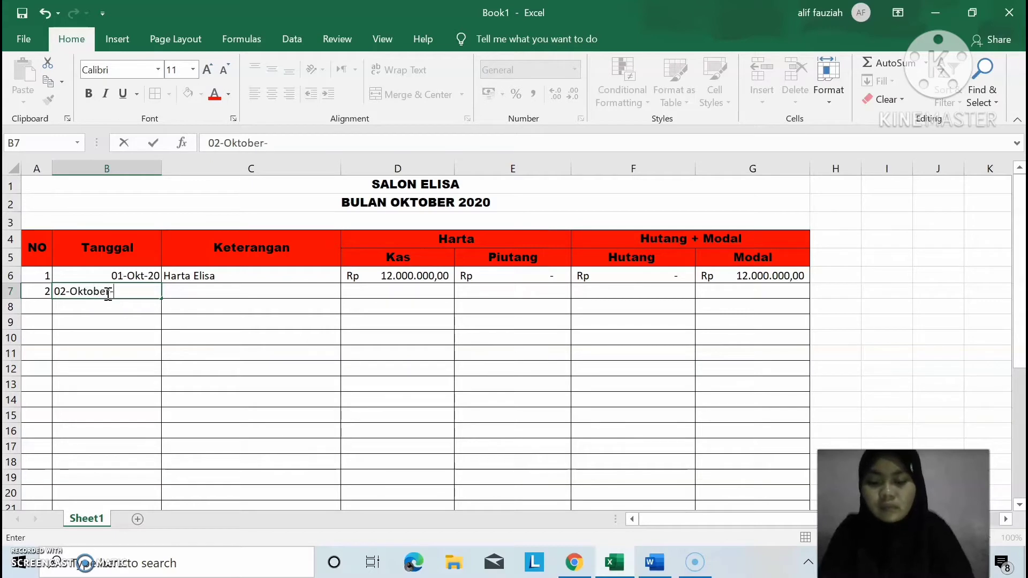
pyautogui.write('2020')
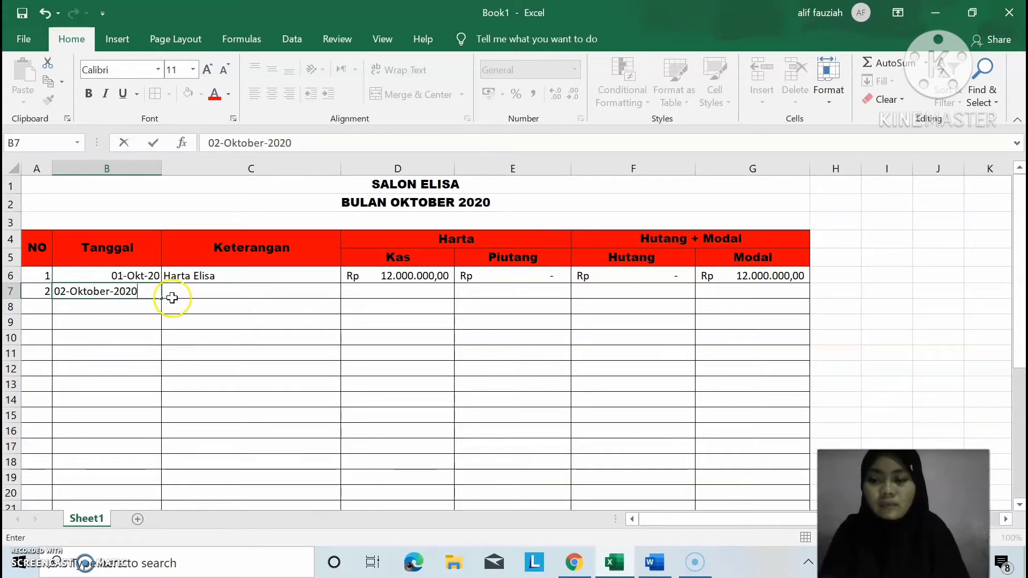
# Enter "Hutang Bank" in the Keterangan column for the second transaction, cell C7.
pyautogui.click(172, 296)
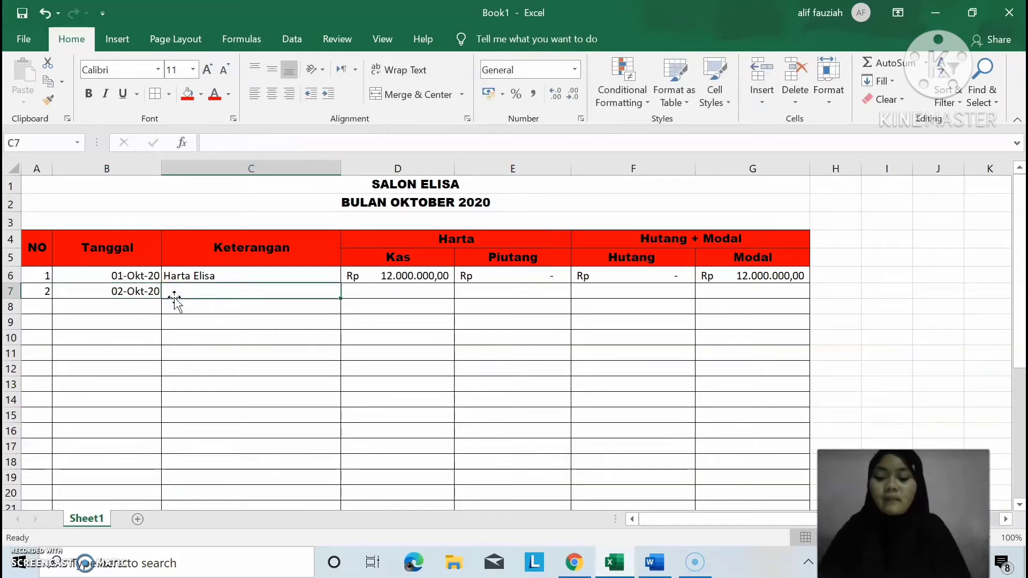
pyautogui.write('Huta')
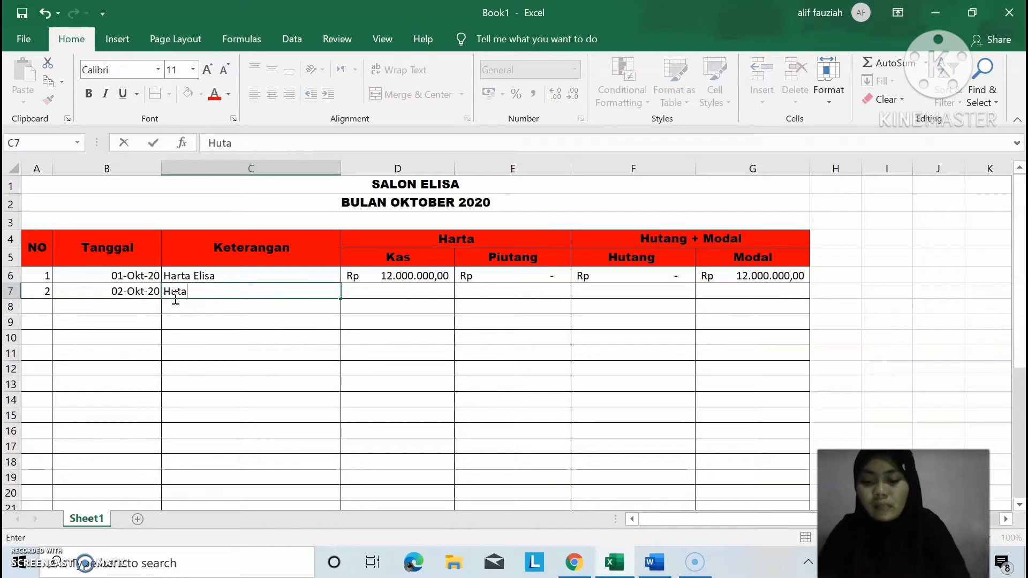
pyautogui.write('ng Banl')
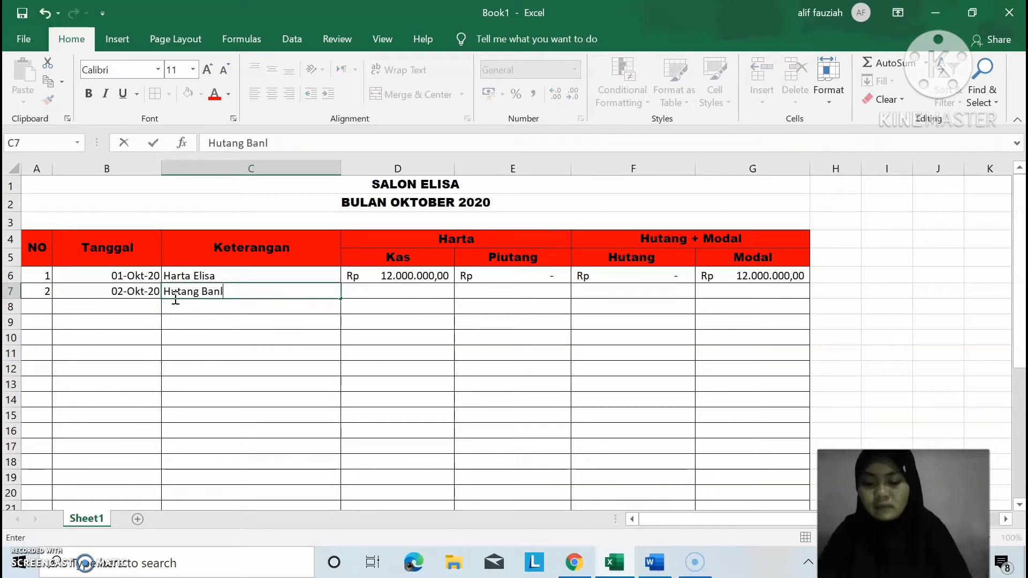
pyautogui.press('BackSpace')
pyautogui.write('k')
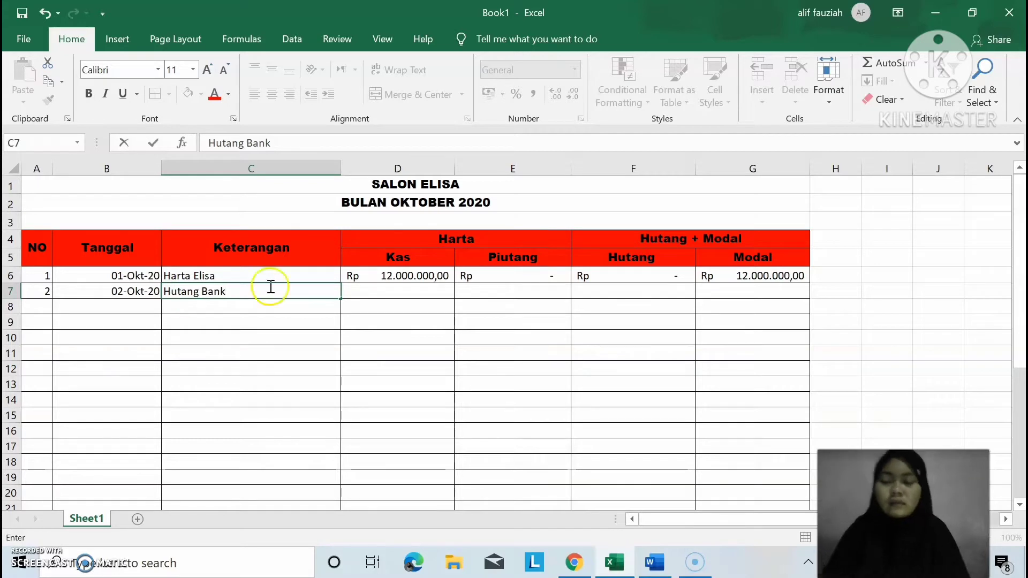
# Enter 3000000 in the Kas column for the second transaction, cell D7.
pyautogui.click(383, 295)
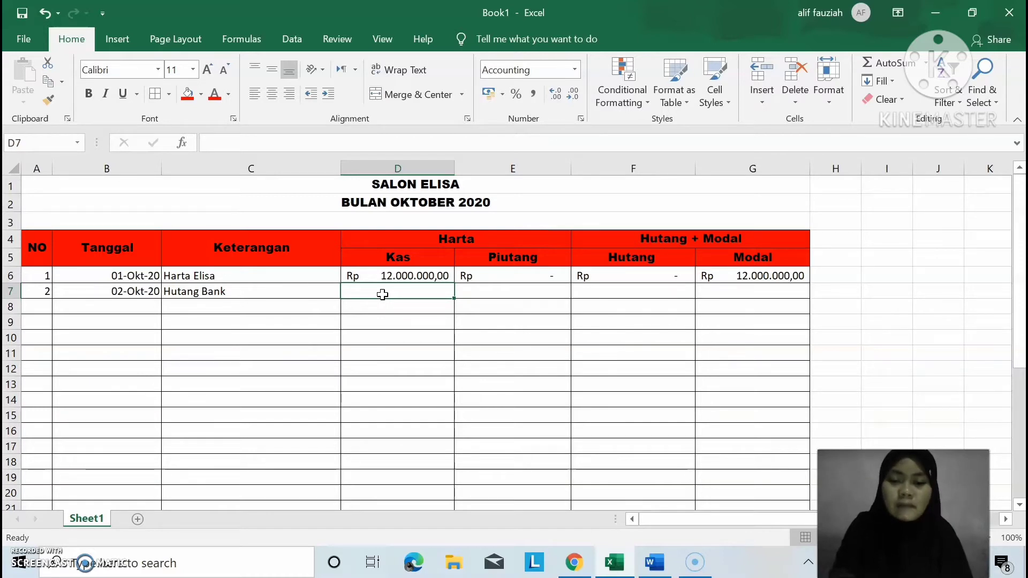
pyautogui.click(390, 299)
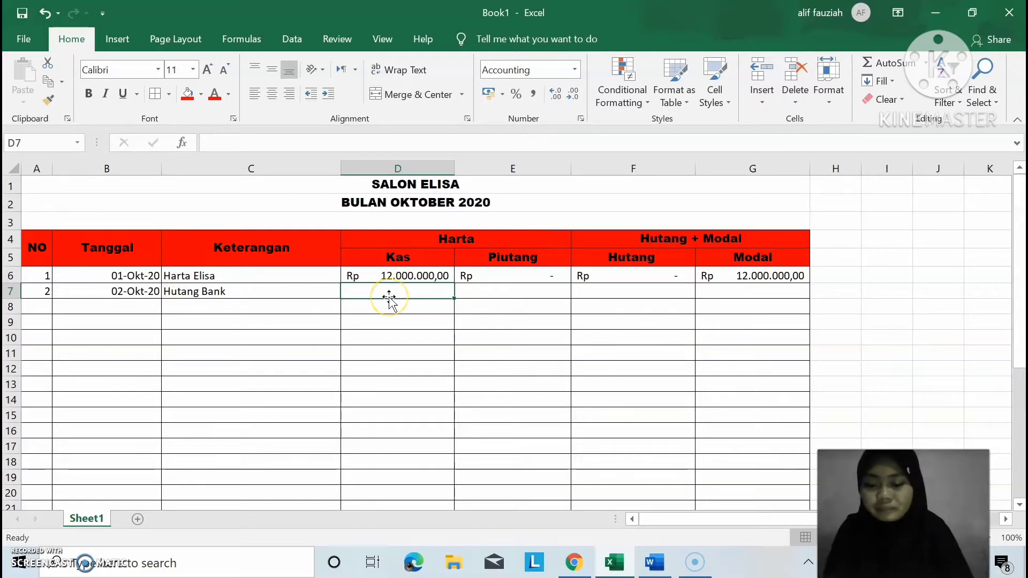
pyautogui.write('3')
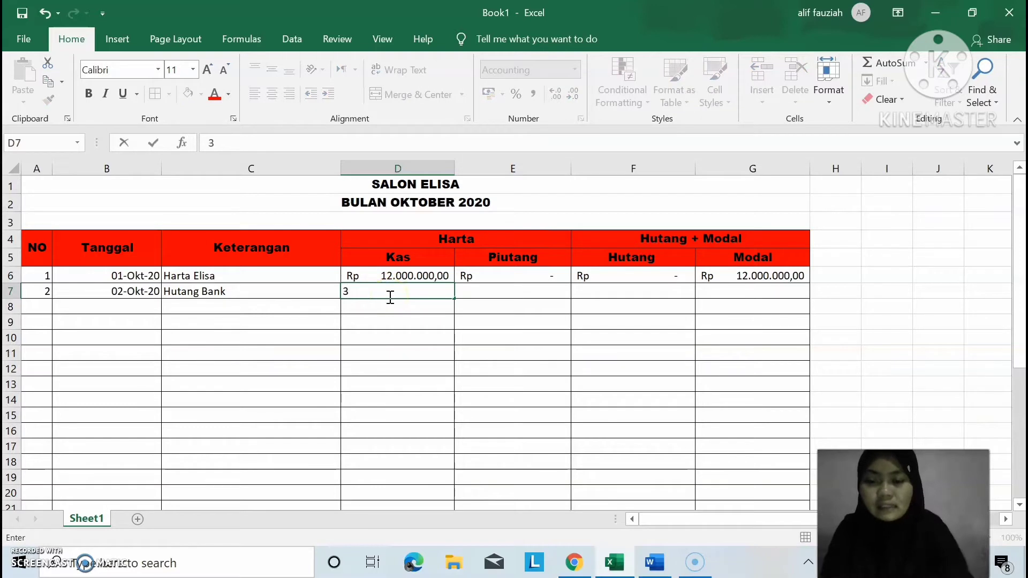
pyautogui.write('000')
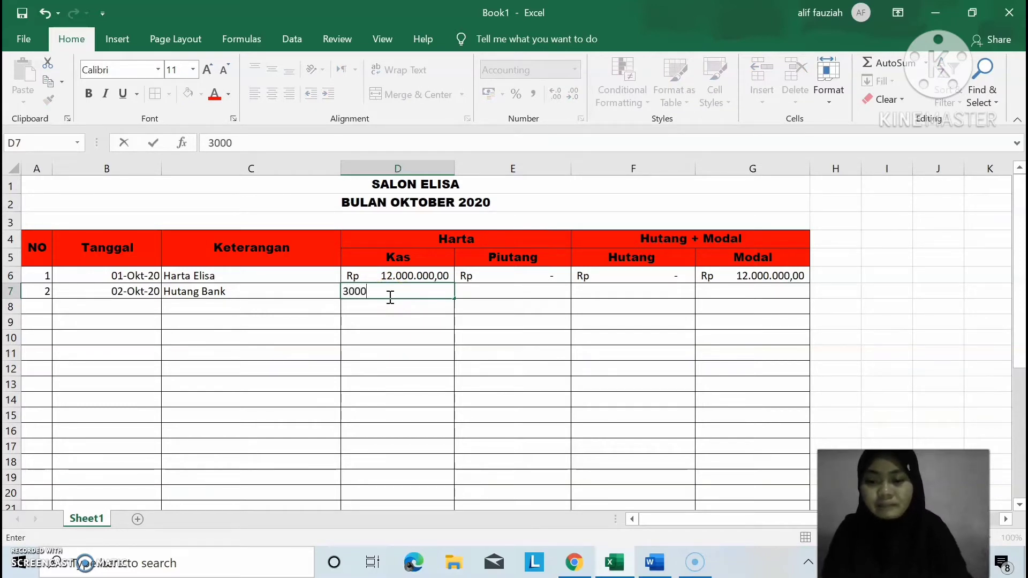
pyautogui.write('000')
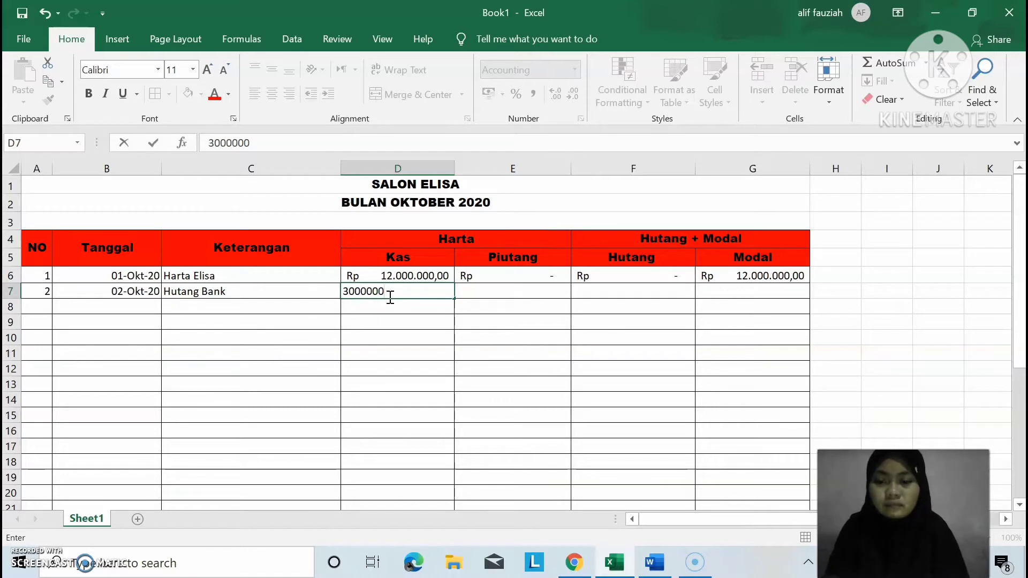
pyautogui.press('Tab')
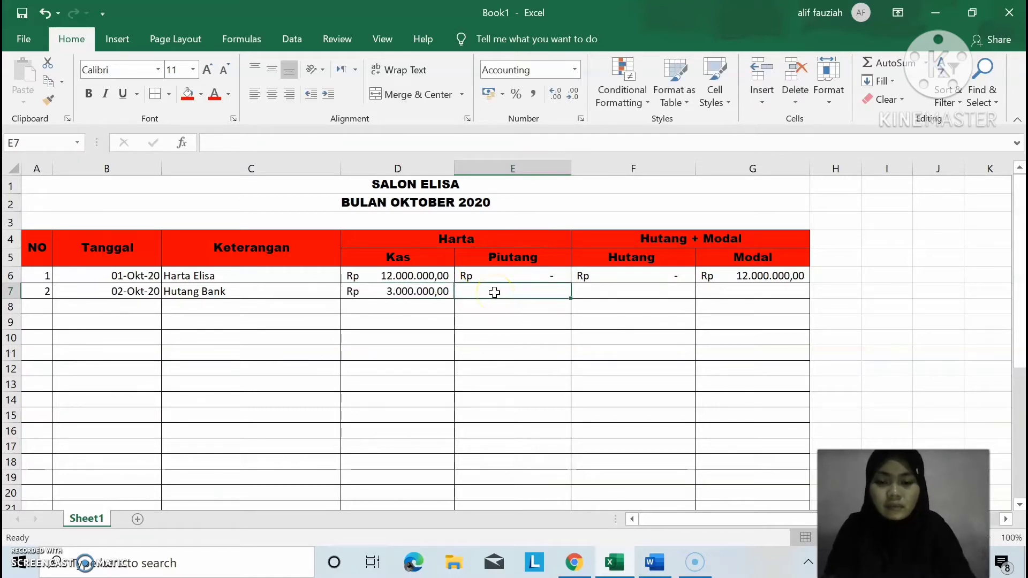
# Enter 0 under Piutang in cell E7 and 3000000 under Hutang in cell F7 for the second transaction.
pyautogui.write('0')
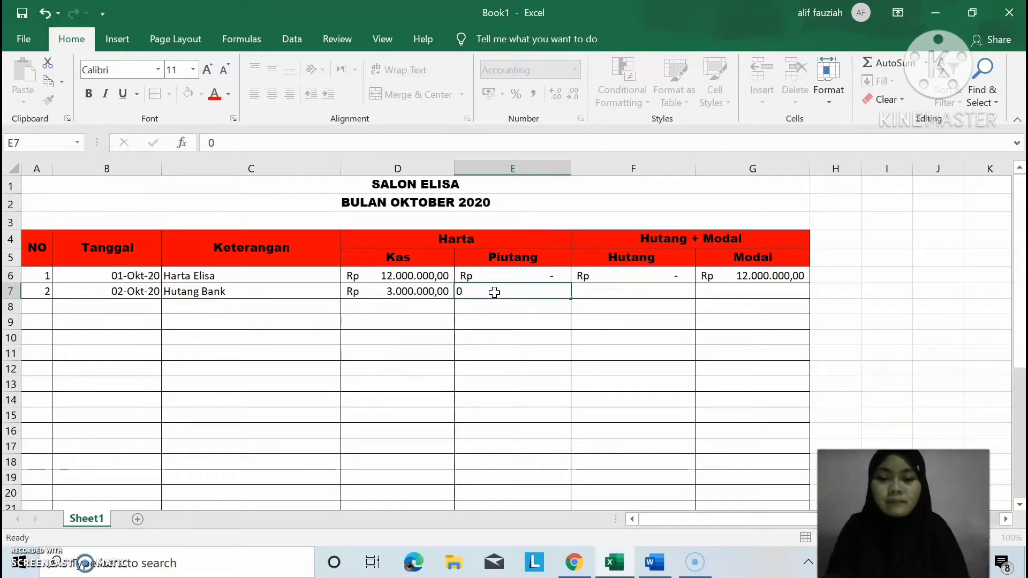
pyautogui.press('Tab')
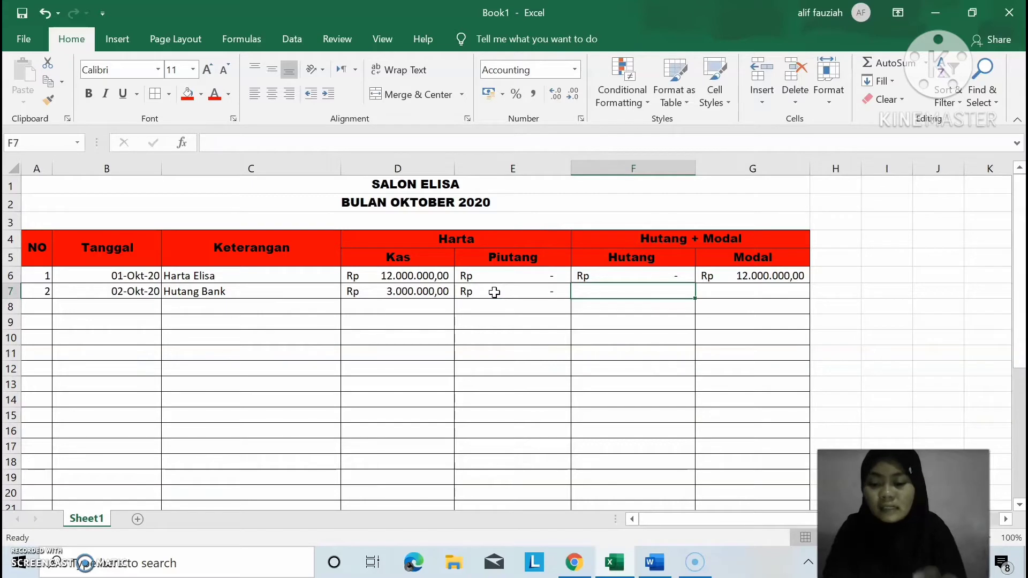
pyautogui.write('300')
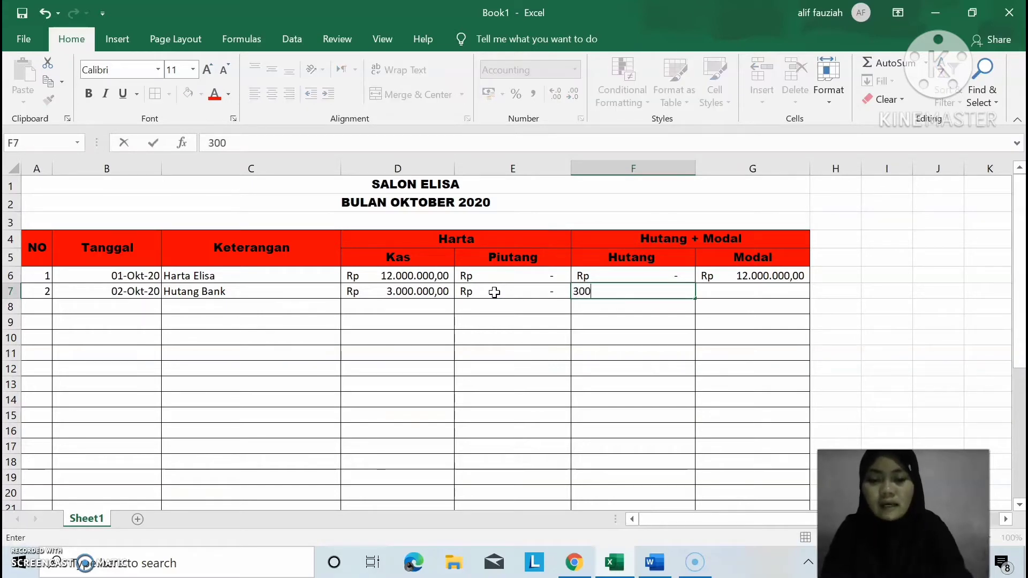
pyautogui.write('0000')
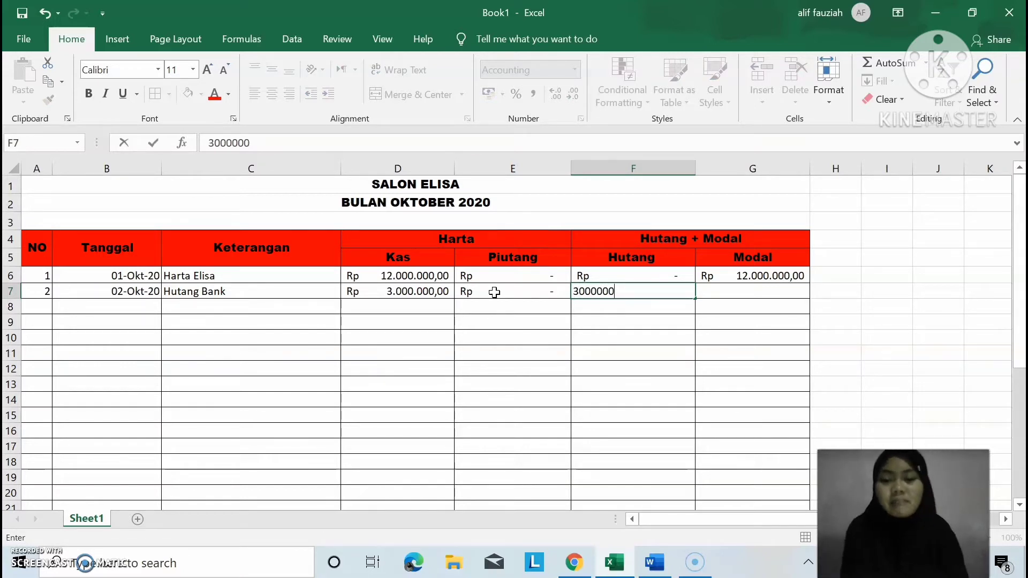
pyautogui.press('Tab')
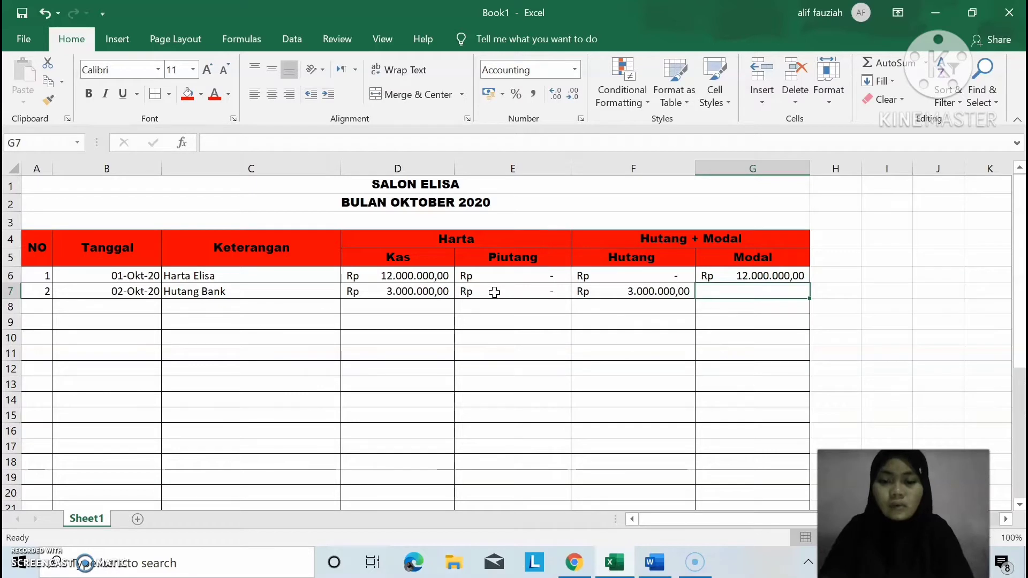
# Enter 0 in the Modal column for the second transaction, cell G7.
pyautogui.write('0')
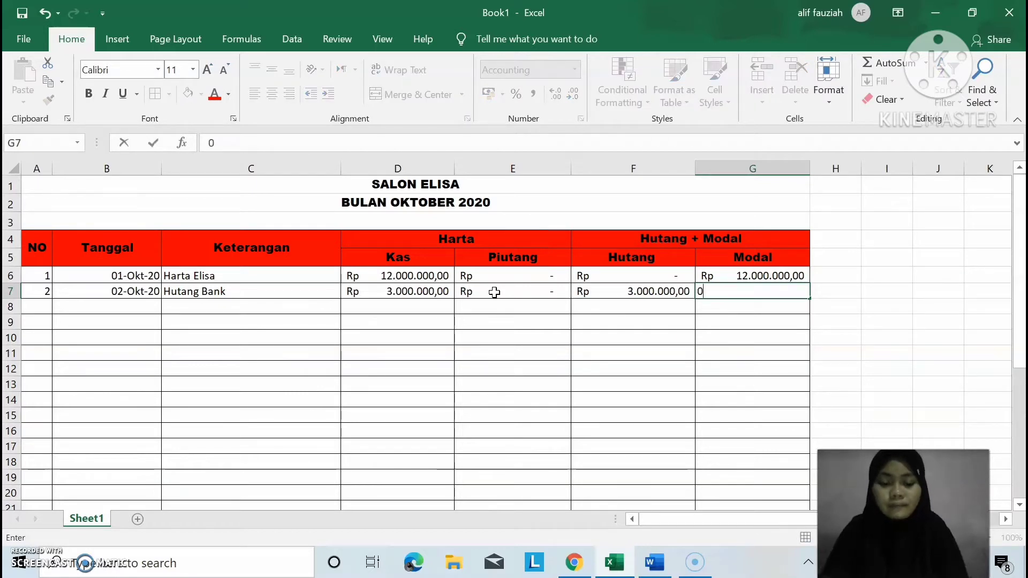
pyautogui.press('Left')
pyautogui.press('Down')
# Enter "Saldo" in the Keterangan column below the second transaction, cell C8.
pyautogui.press('Left')
pyautogui.press('Left')
pyautogui.press('Left')
pyautogui.press('Left')
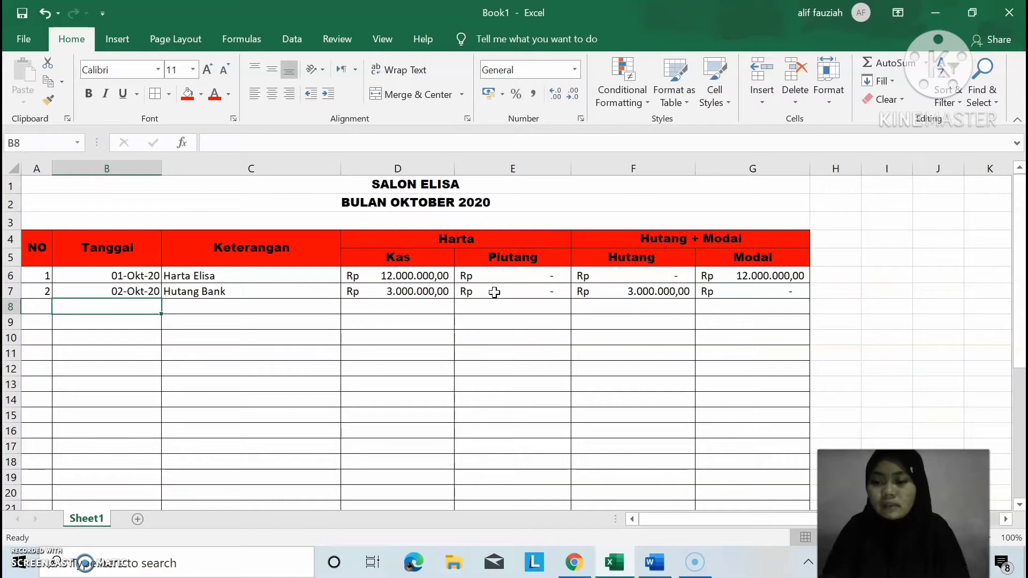
pyautogui.press('Right')
pyautogui.press('Left')
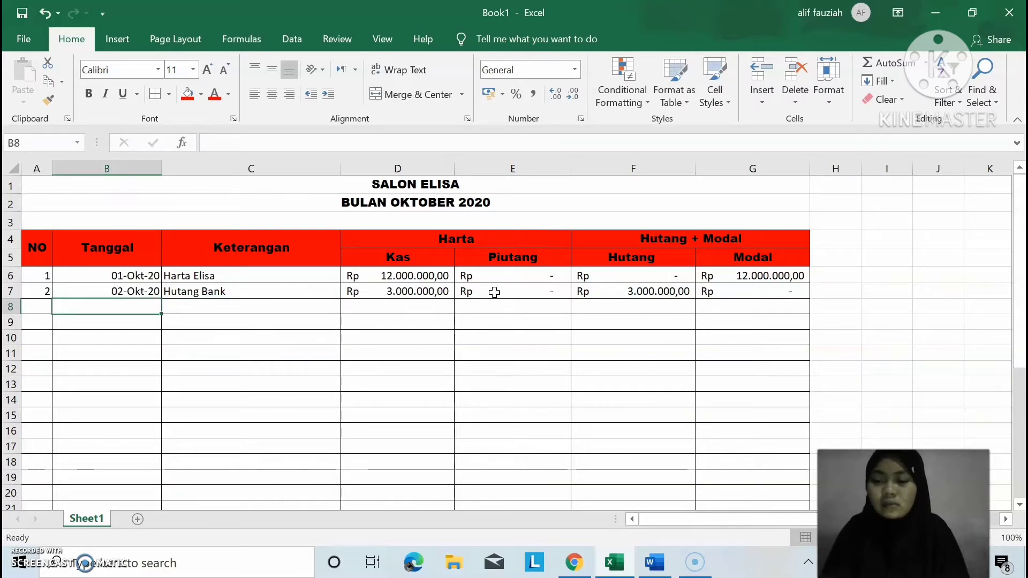
pyautogui.press('Right')
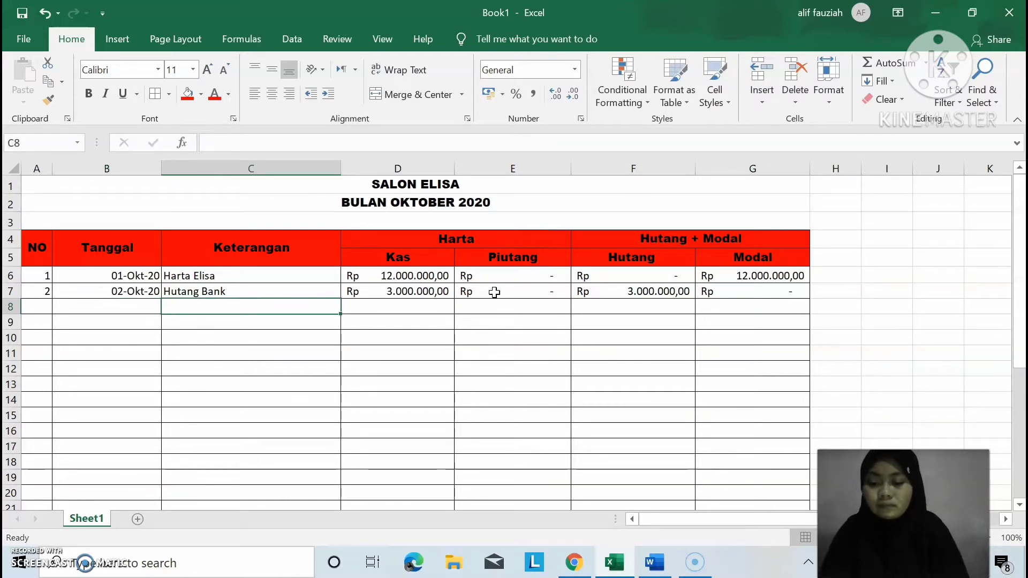
pyautogui.write('Sal')
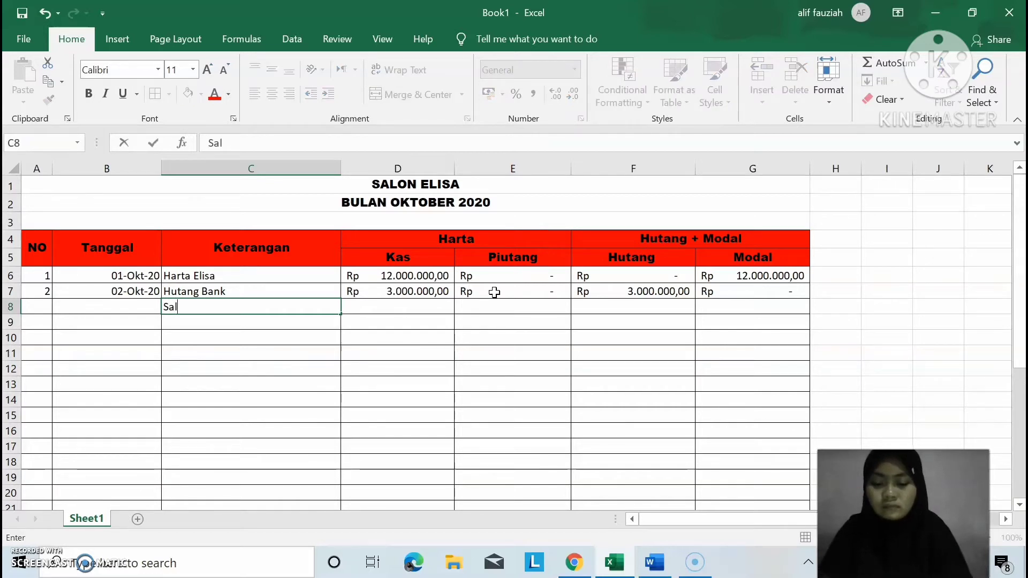
pyautogui.write('do')
pyautogui.press('Tab')
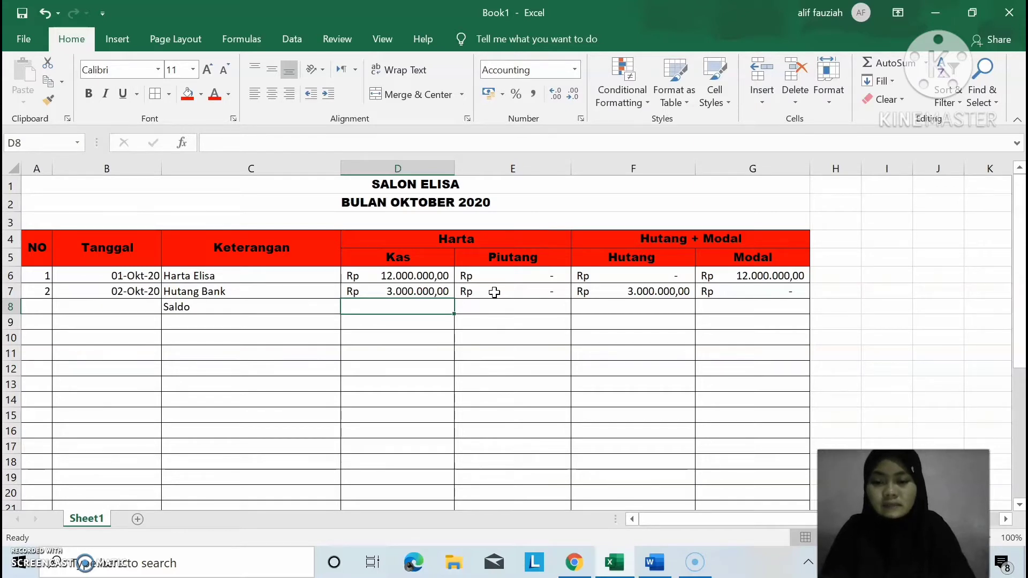
# Try to total the Kas amounts in cell D8 with the formula =D6:D7.
pyautogui.write('=')
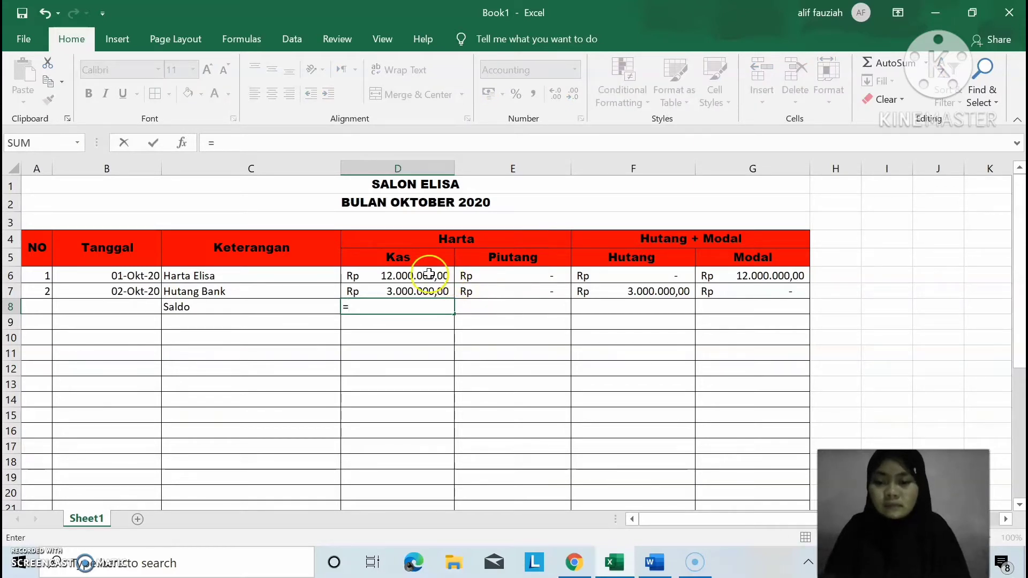
pyautogui.moveTo(429, 275); pyautogui.dragTo(432, 289)
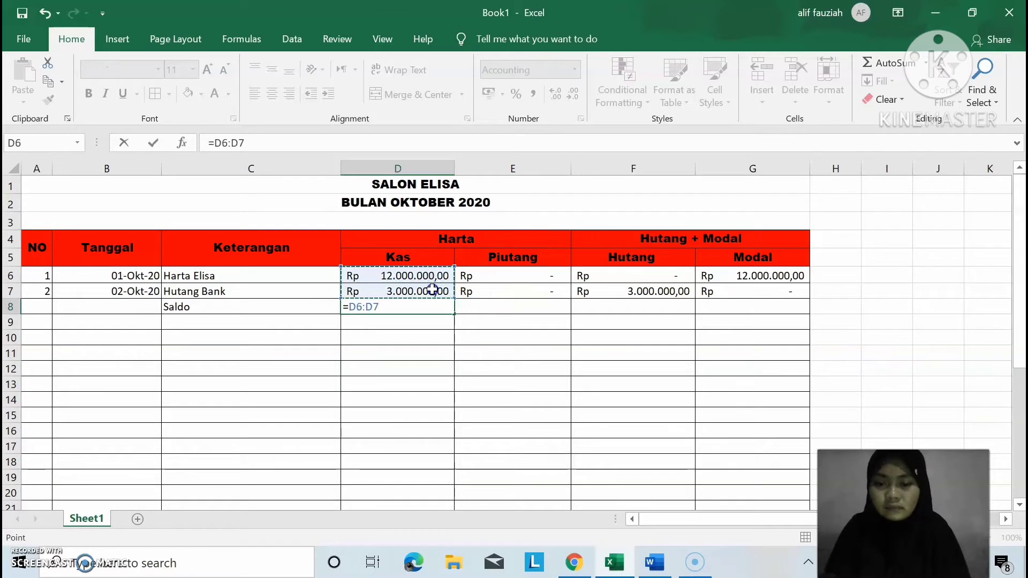
pyautogui.press('Return')
pyautogui.click(432, 291)
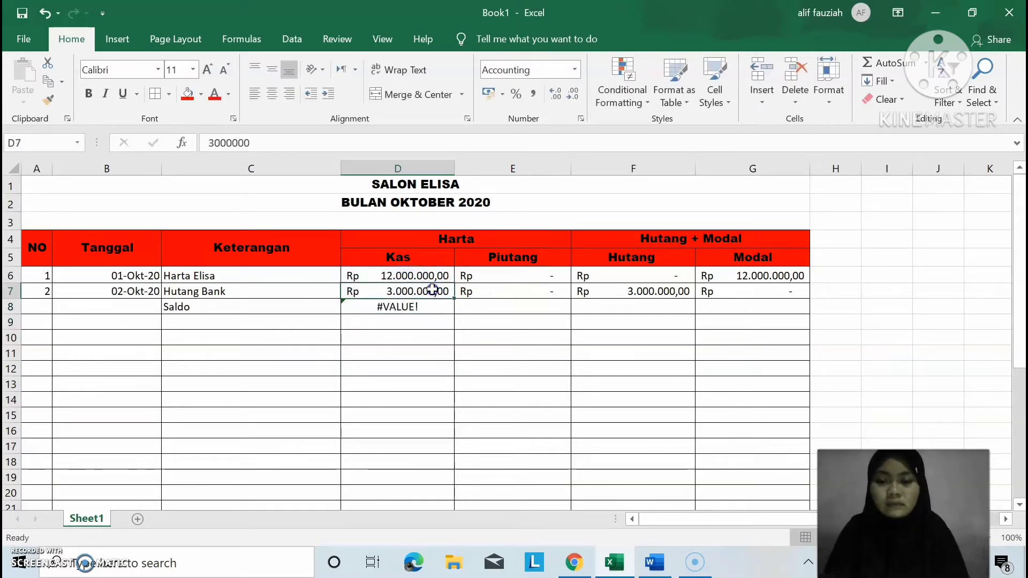
# Replace the formula in cell D8 with a SUM of the Kas amounts in D6:D7.
pyautogui.click(418, 311)
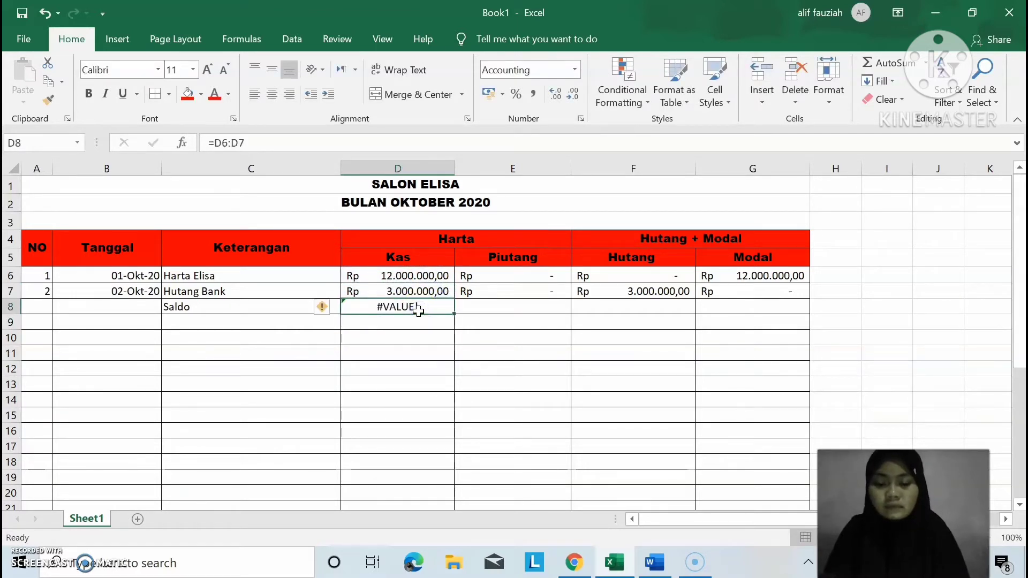
pyautogui.write('=sum')
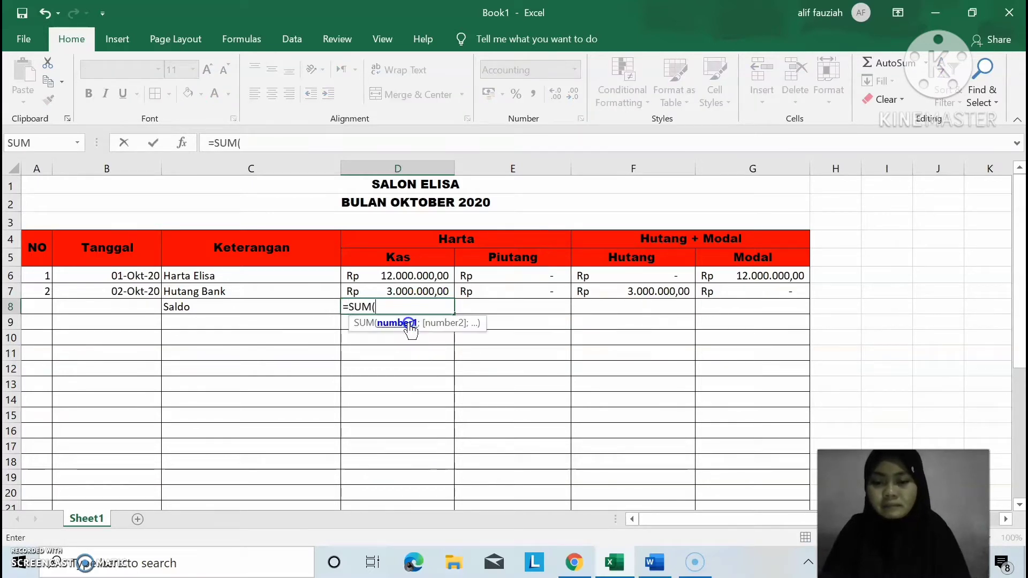
pyautogui.doubleClick(407, 323)
pyautogui.moveTo(426, 275); pyautogui.dragTo(427, 291)
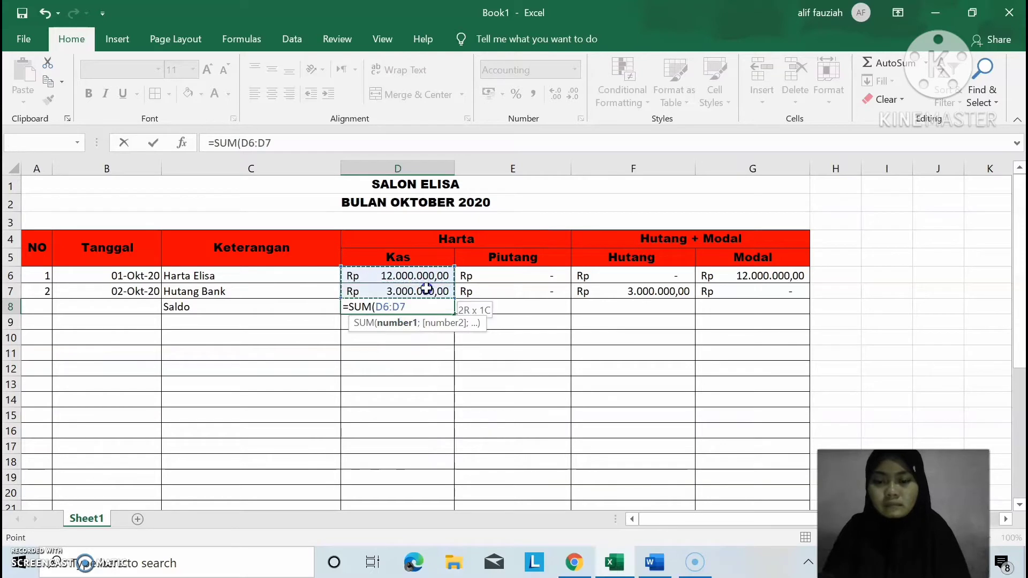
pyautogui.press('Return')
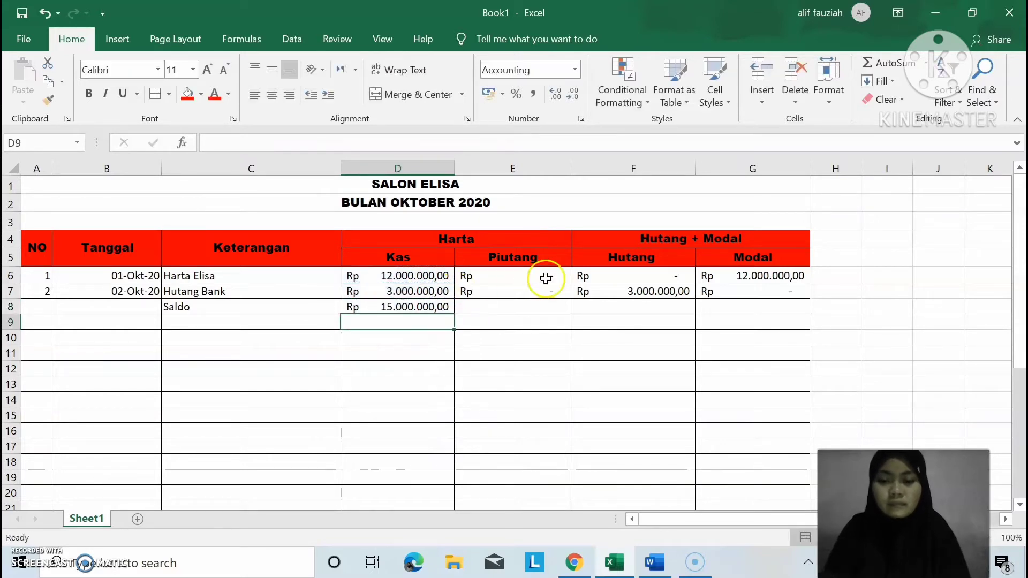
pyautogui.click(545, 308)
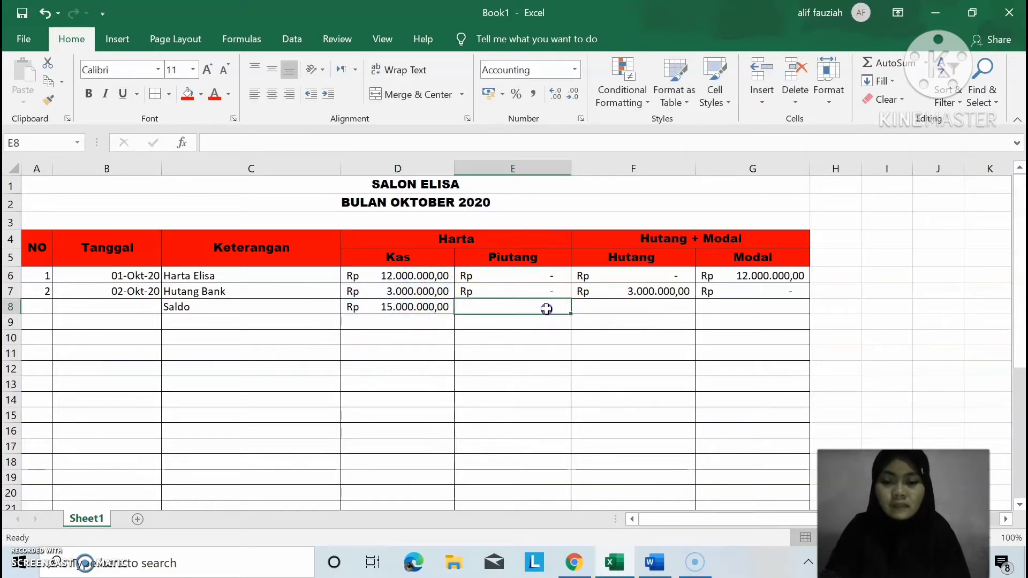
pyautogui.write('=')
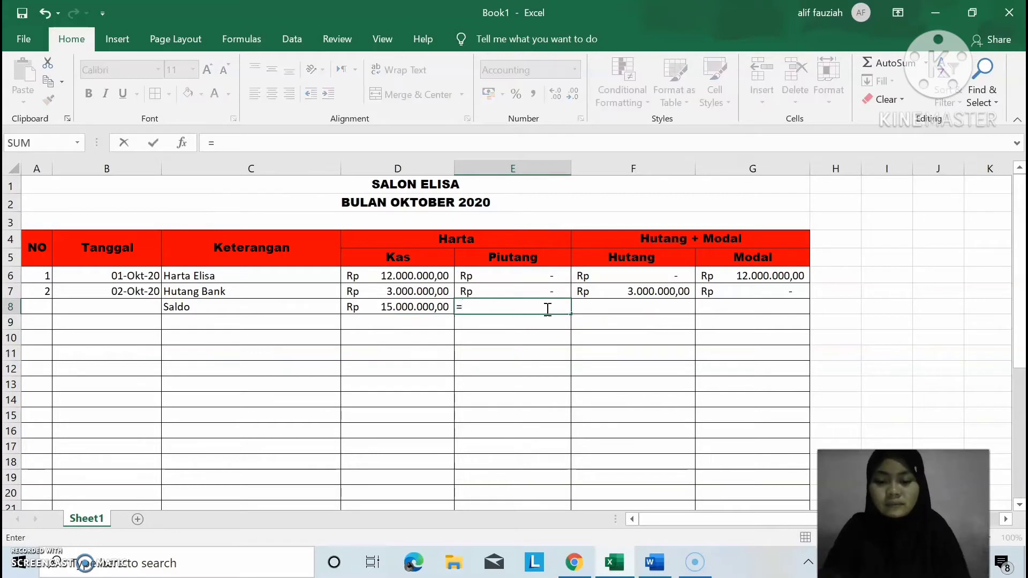
pyautogui.write('su')
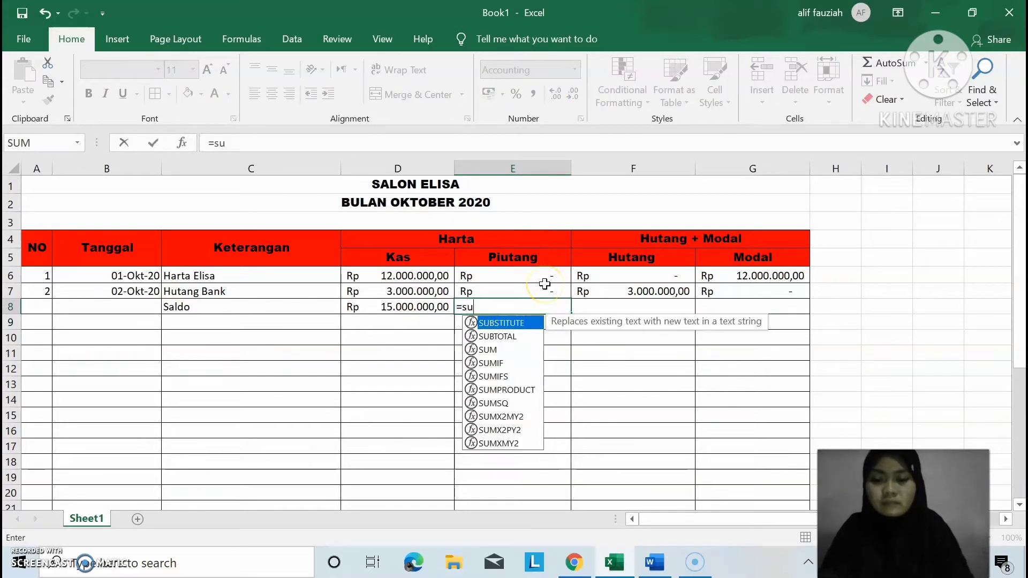
pyautogui.press('BackSpace')
pyautogui.press('BackSpace')
pyautogui.press('BackSpace')
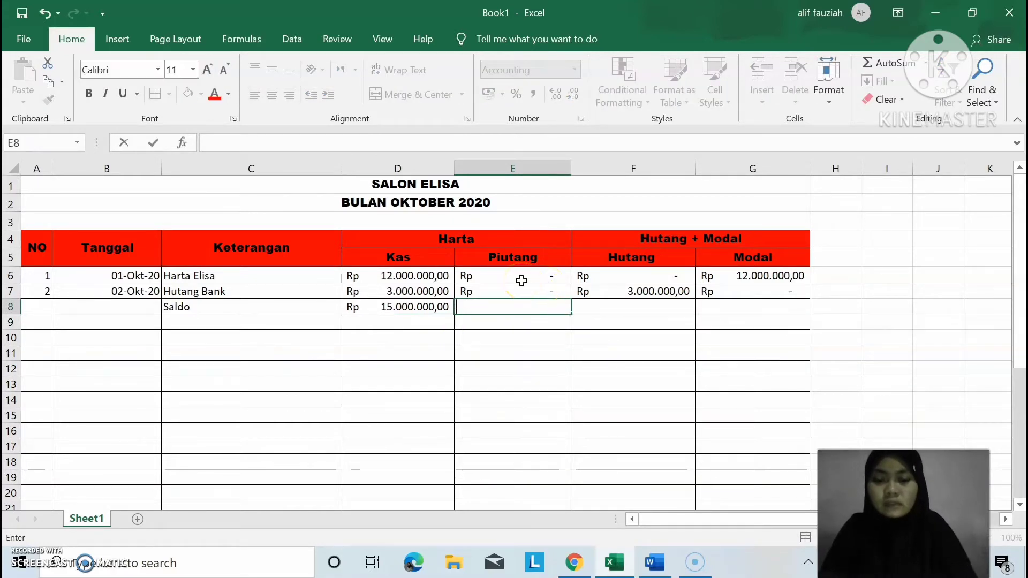
# Fill the Saldo formula from D8 across the Piutang, Hutang and Modal columns, cells E8:G8.
pyautogui.click(448, 309)
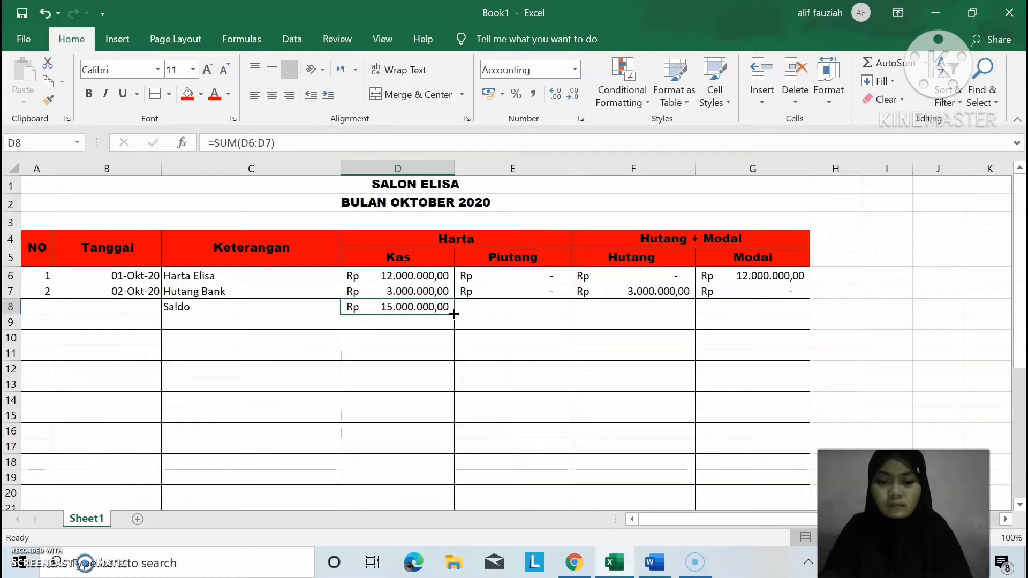
pyautogui.moveTo(454, 314); pyautogui.dragTo(801, 317)
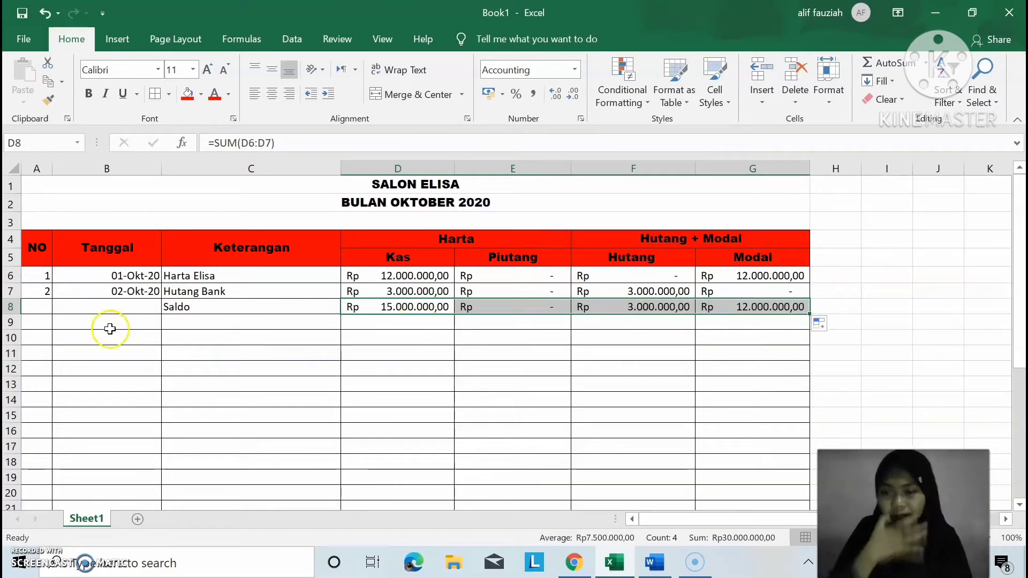
# Enter 3 in the NO column, cell A9, and check the third transaction in the Word transaction list before returning to Excel.
pyautogui.click(36, 322)
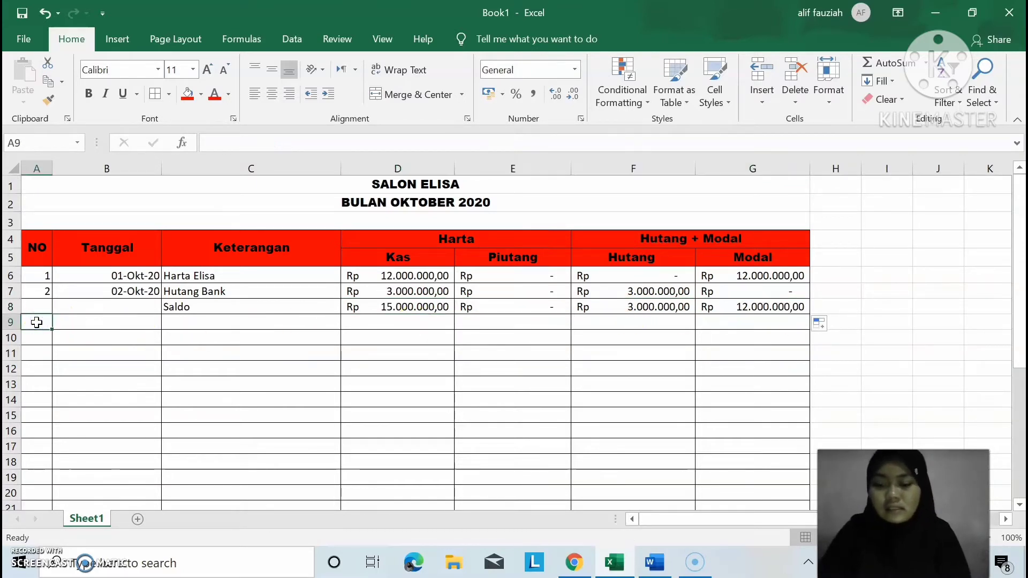
pyautogui.write('3')
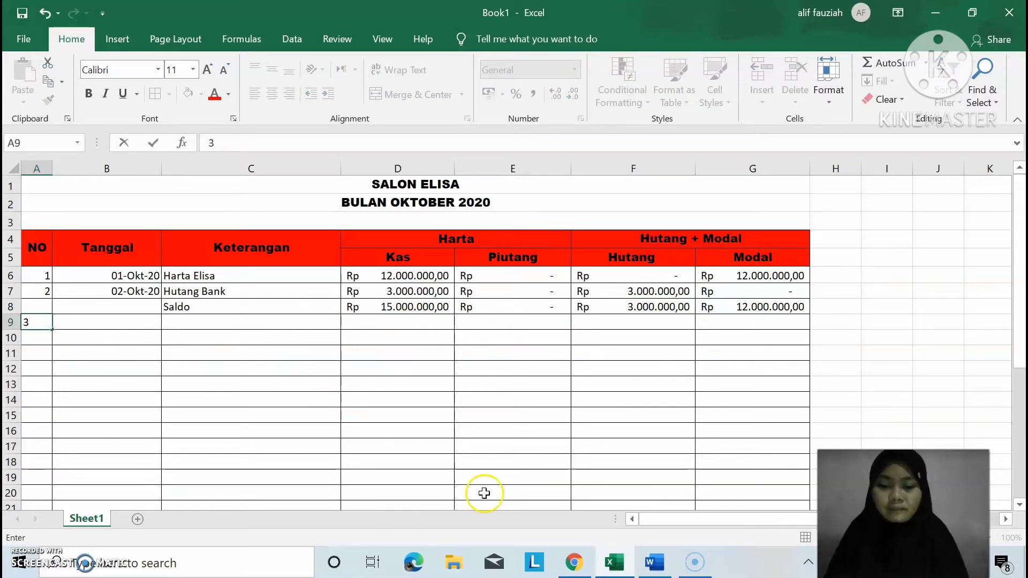
pyautogui.click(655, 563)
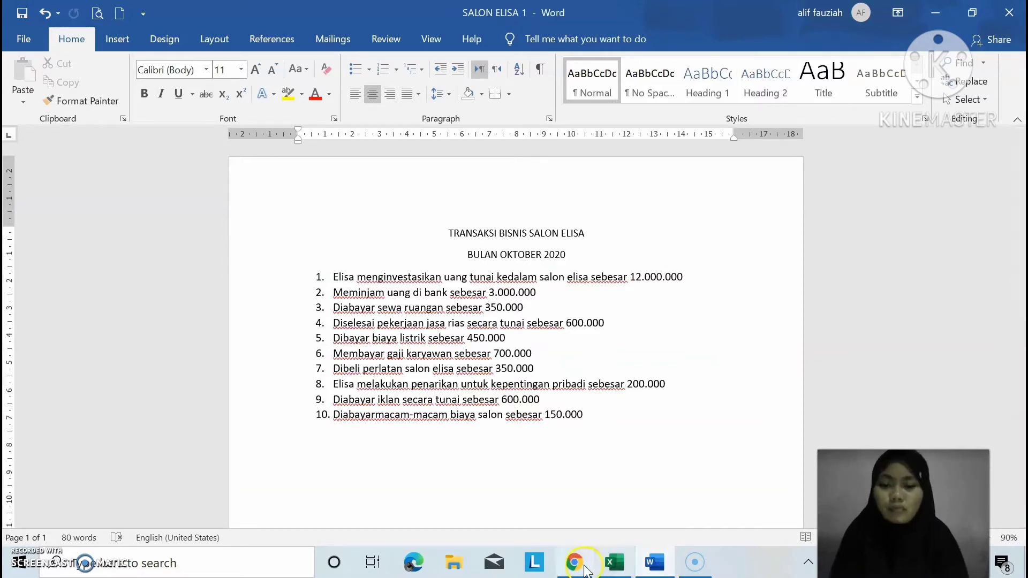
pyautogui.click(615, 569)
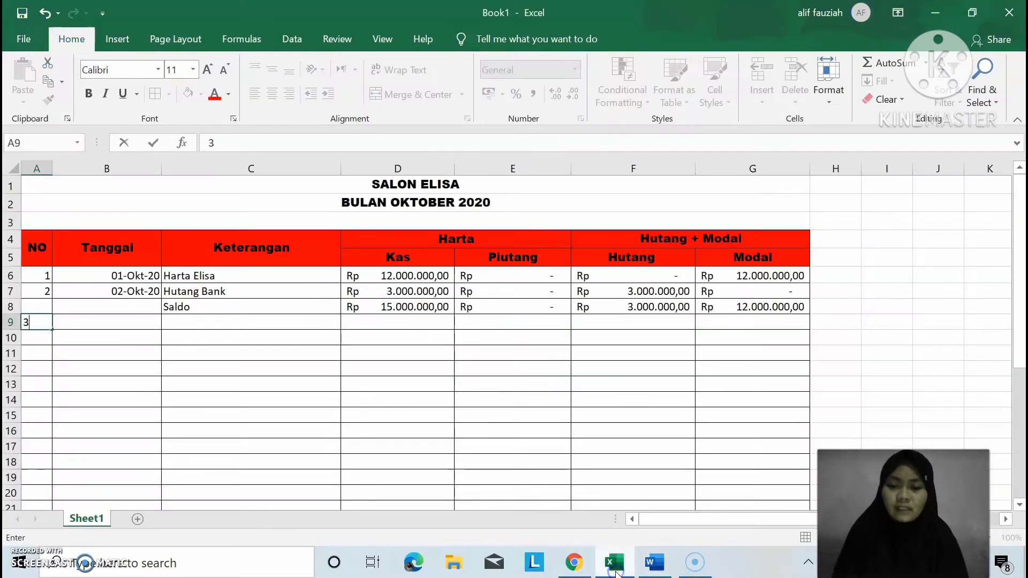
pyautogui.write('3')
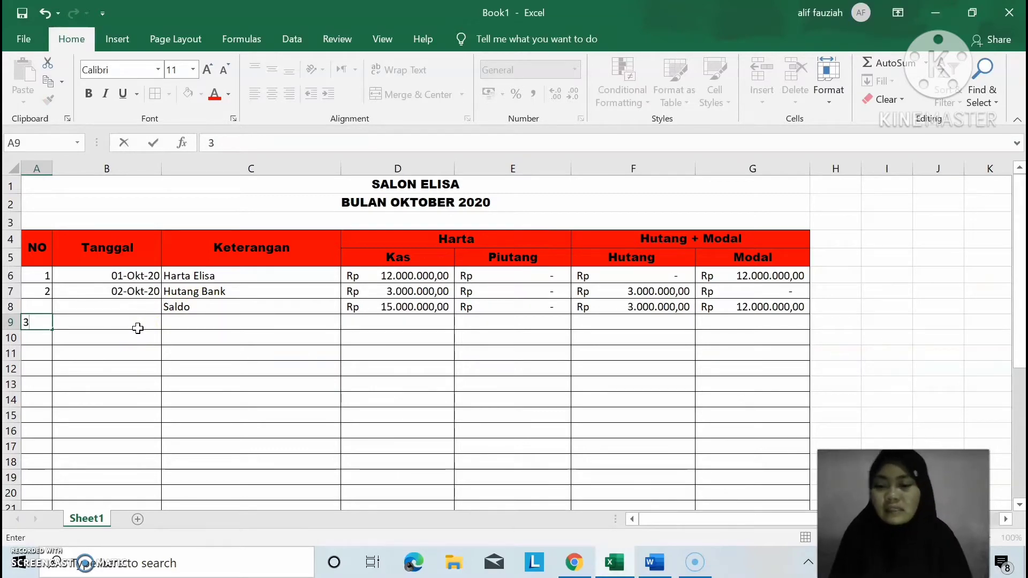
pyautogui.click(662, 570)
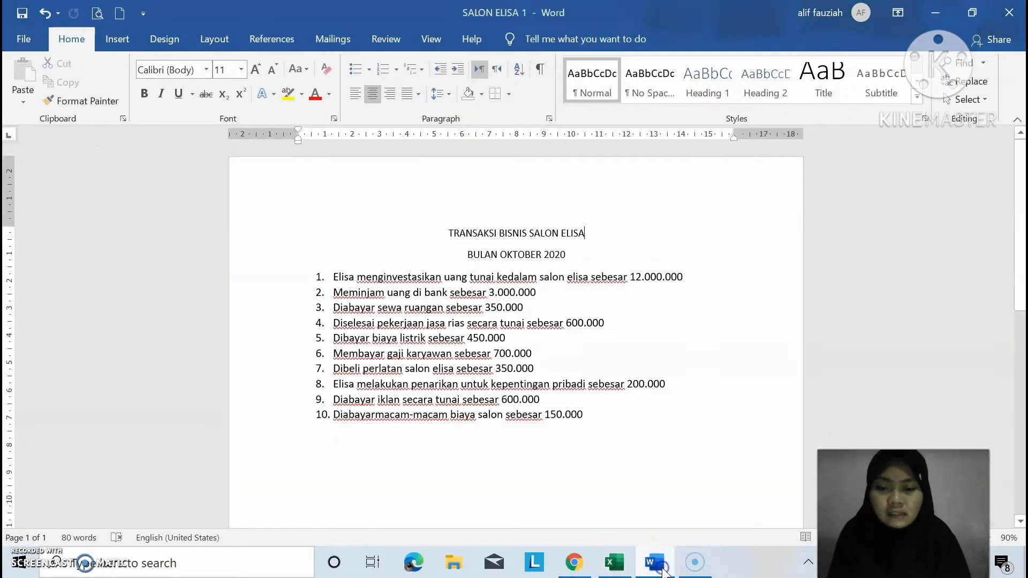
pyautogui.click(614, 563)
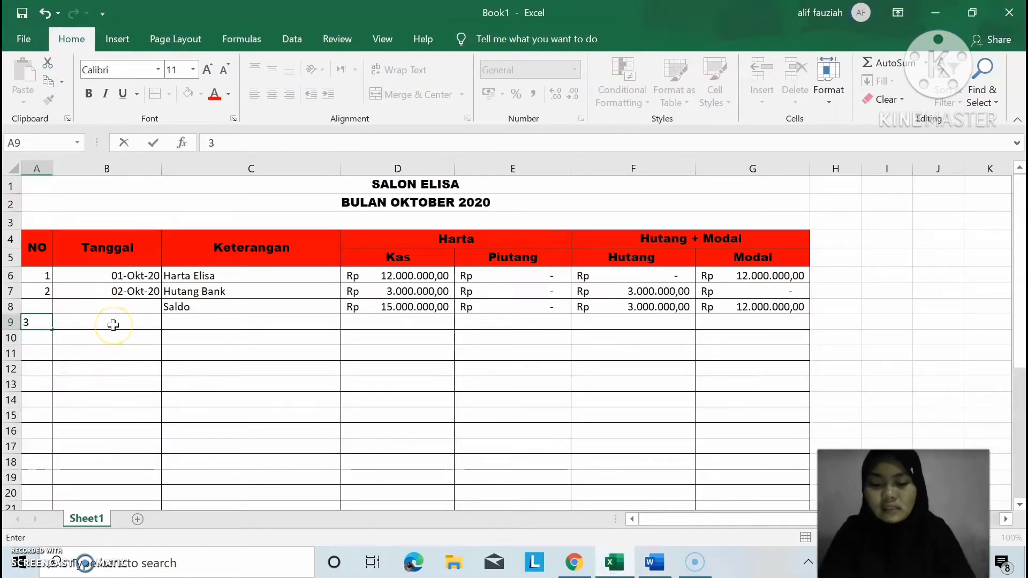
pyautogui.write('03')
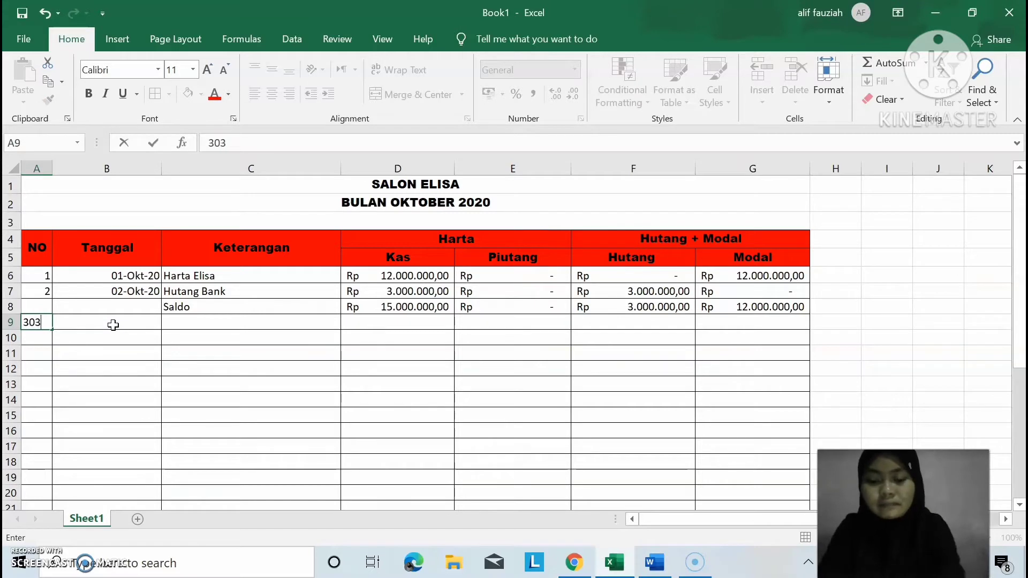
pyautogui.write('-')
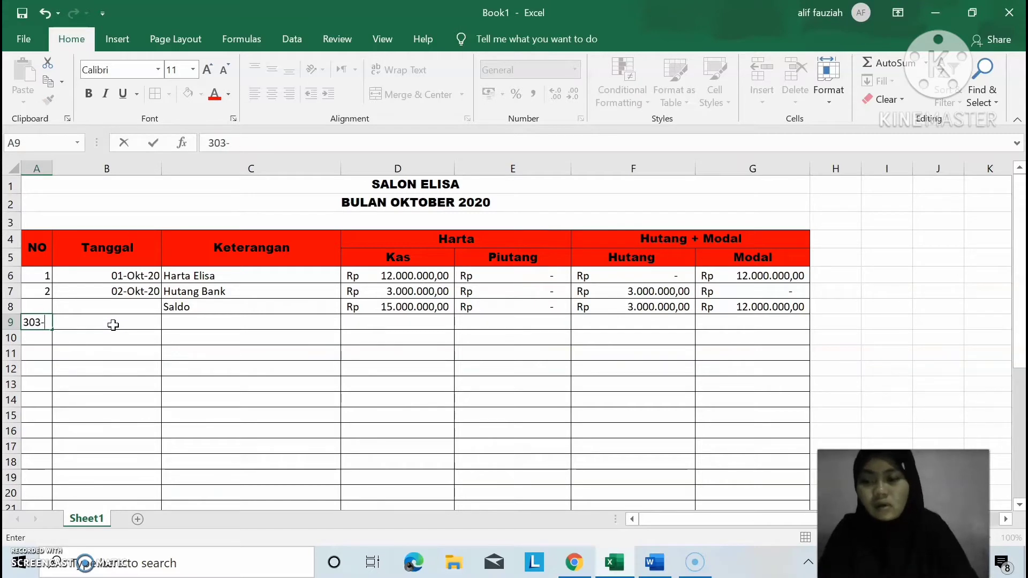
pyautogui.press('BackSpace')
pyautogui.press('BackSpace')
pyautogui.press('BackSpace')
pyautogui.press('BackSpace')
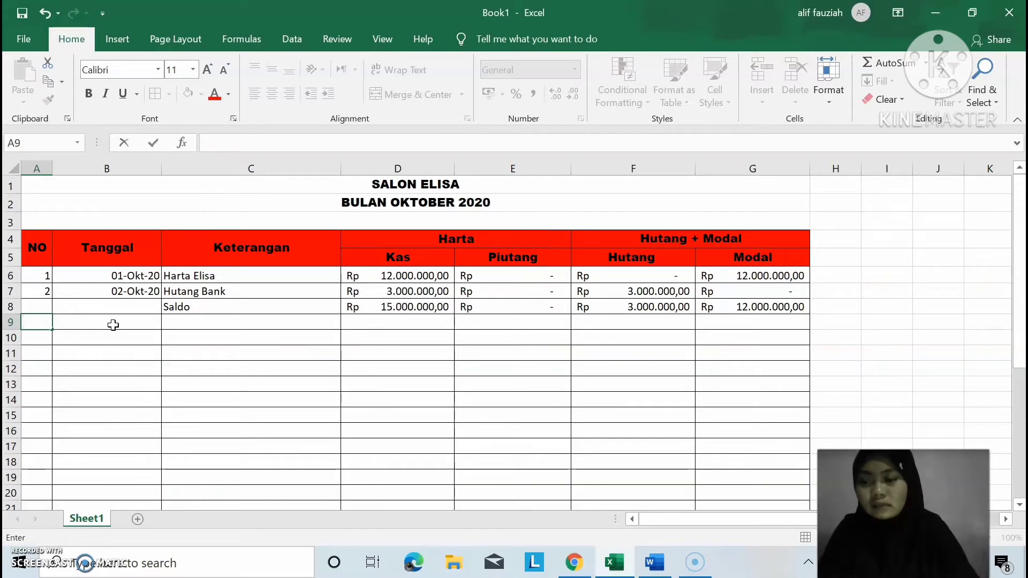
# Enter number 3 in cell A9 and the date "3-Oktober-2020" in the Tanggal column, cell B9.
pyautogui.write('3')
pyautogui.click(113, 325)
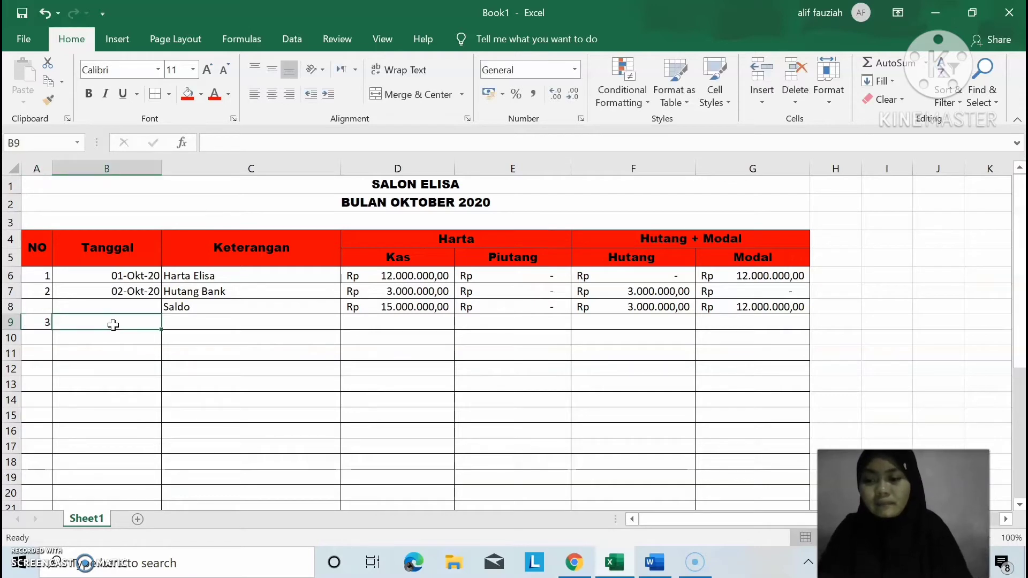
pyautogui.write('3-')
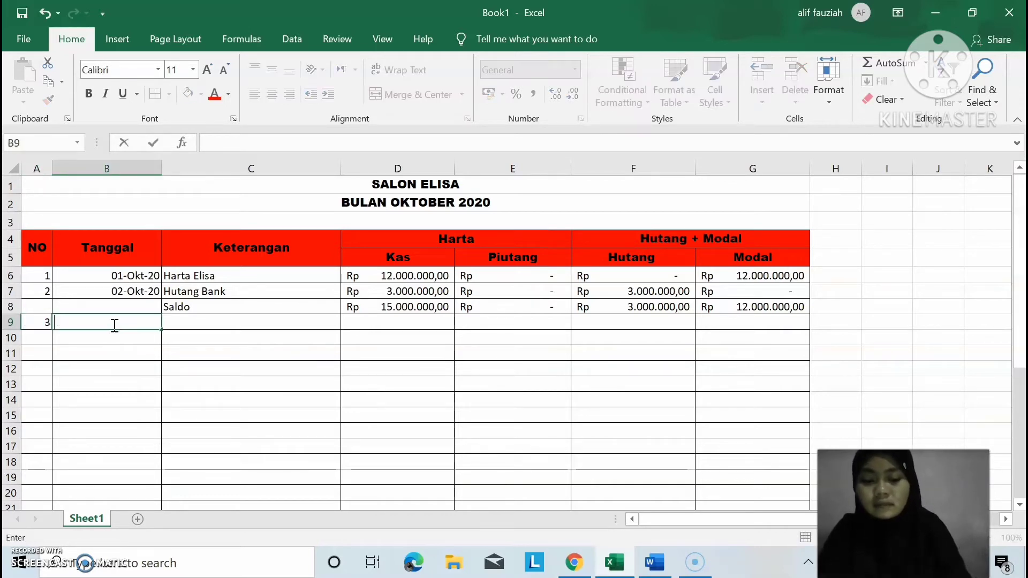
pyautogui.write('Ok')
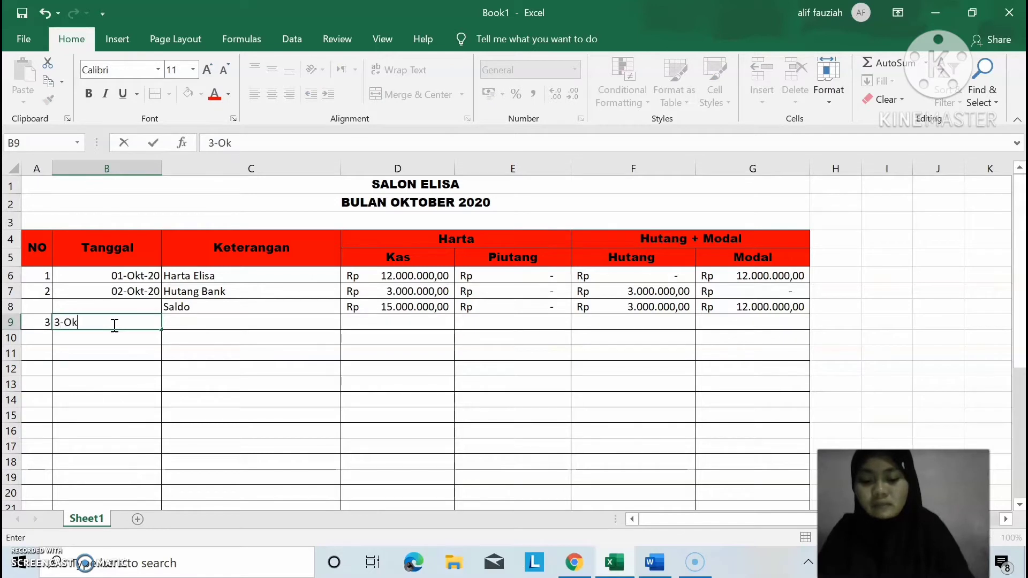
pyautogui.write('tober-2020')
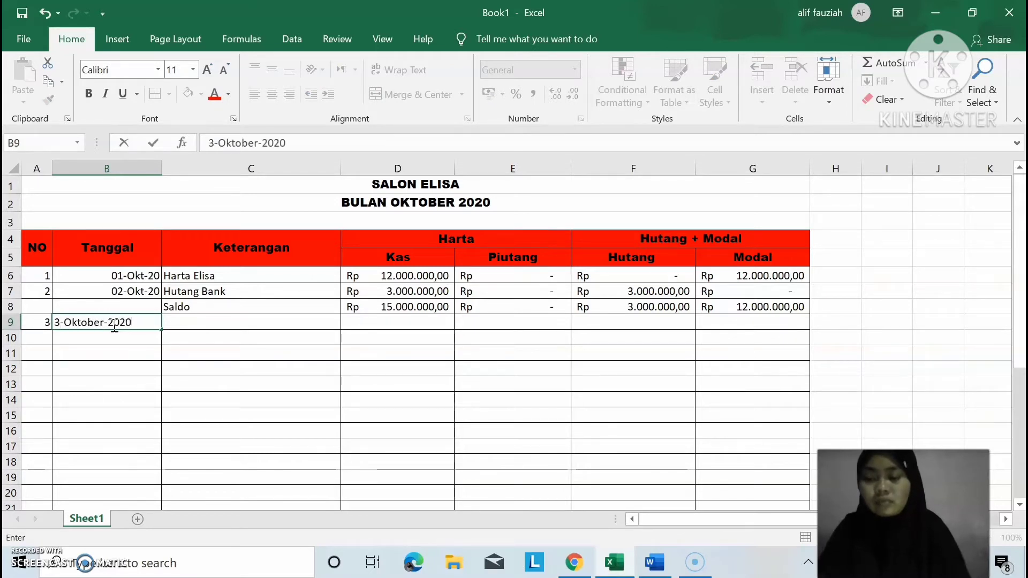
pyautogui.press('Tab')
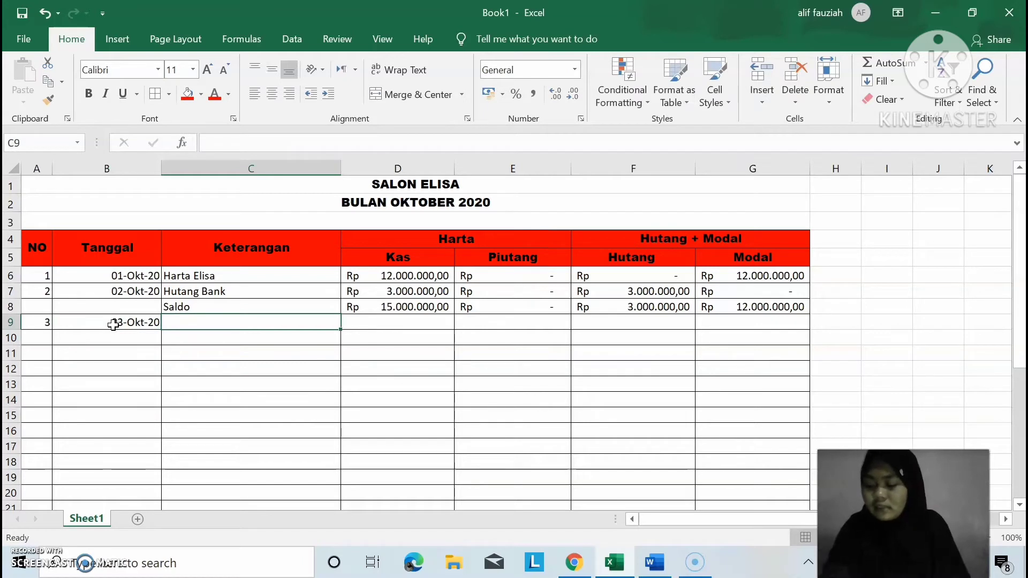
# Enter the description "Sewa Ruangan" in cell C9 and the Kas amount 350000 in cell D9.
pyautogui.write('Se')
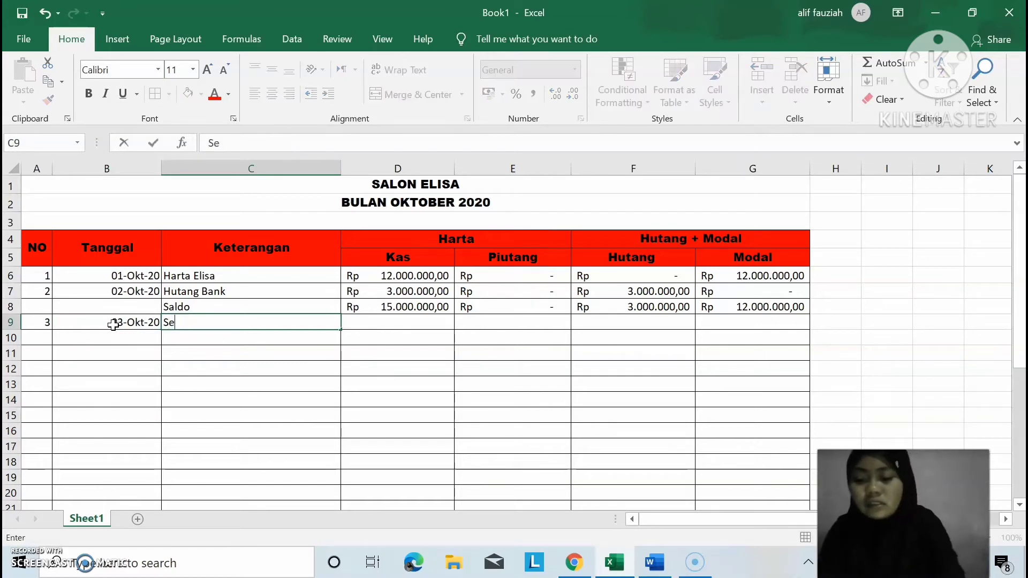
pyautogui.write('wa R')
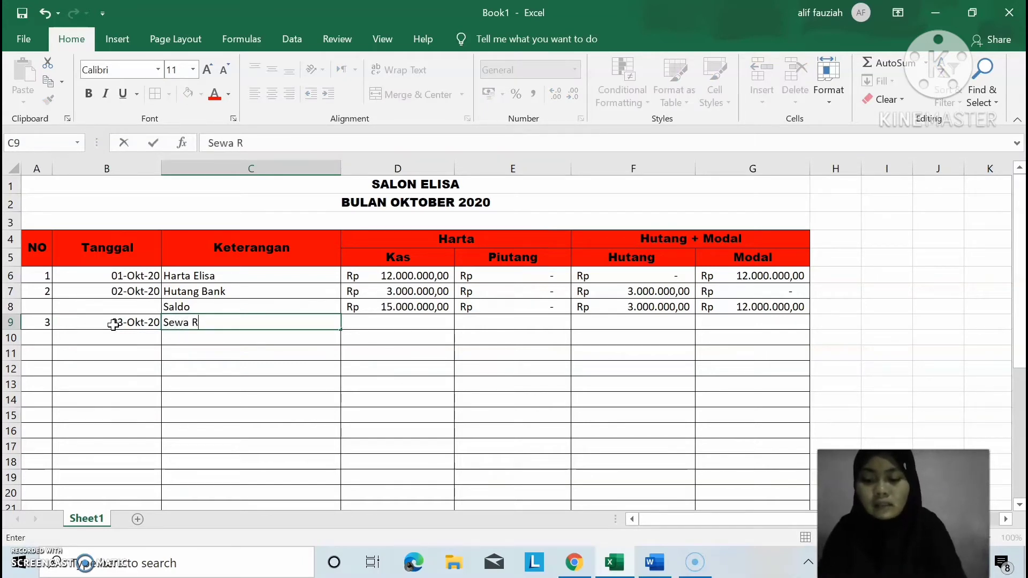
pyautogui.write('uangan')
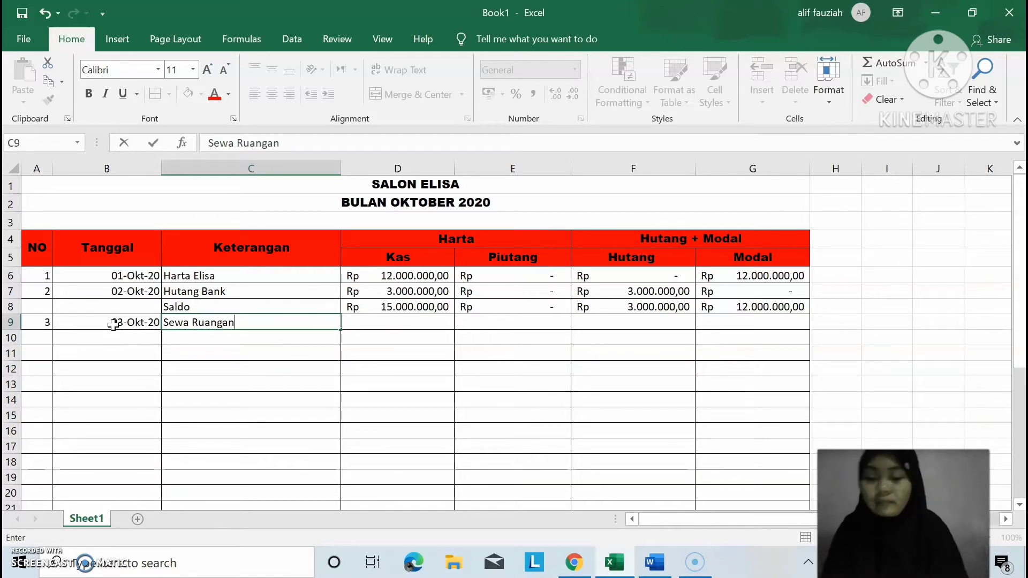
pyautogui.press('Tab')
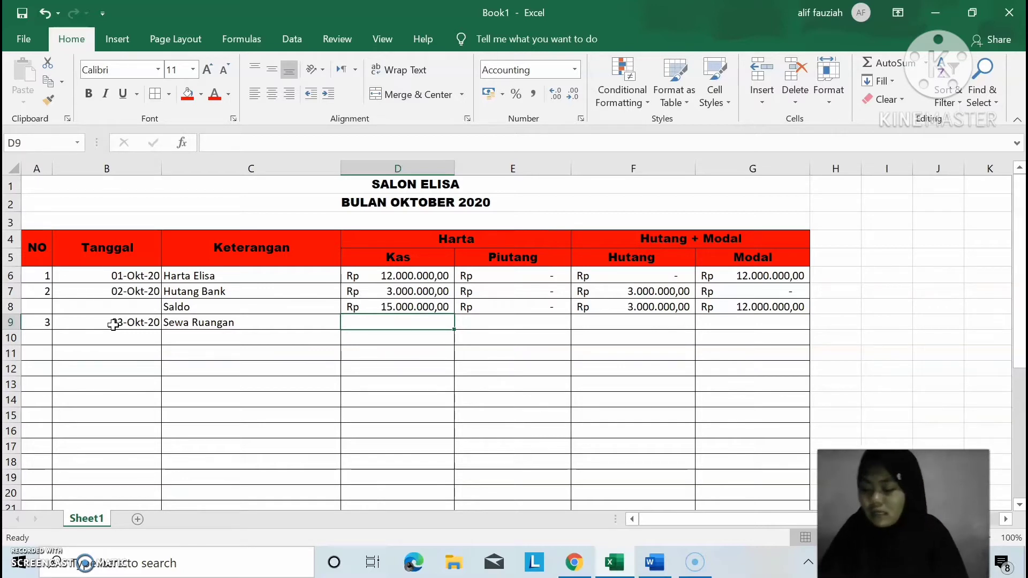
pyautogui.write('350')
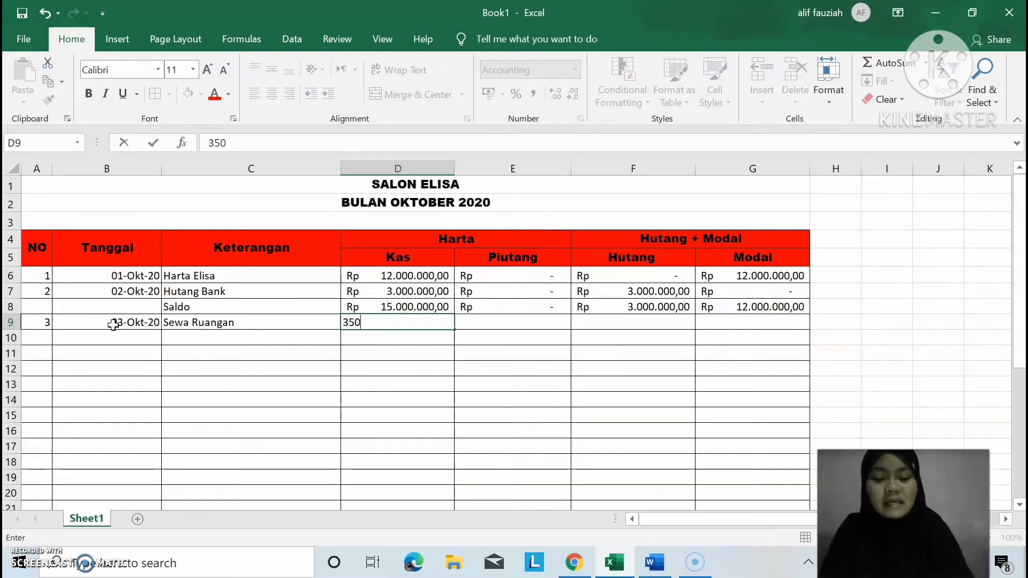
pyautogui.write('000')
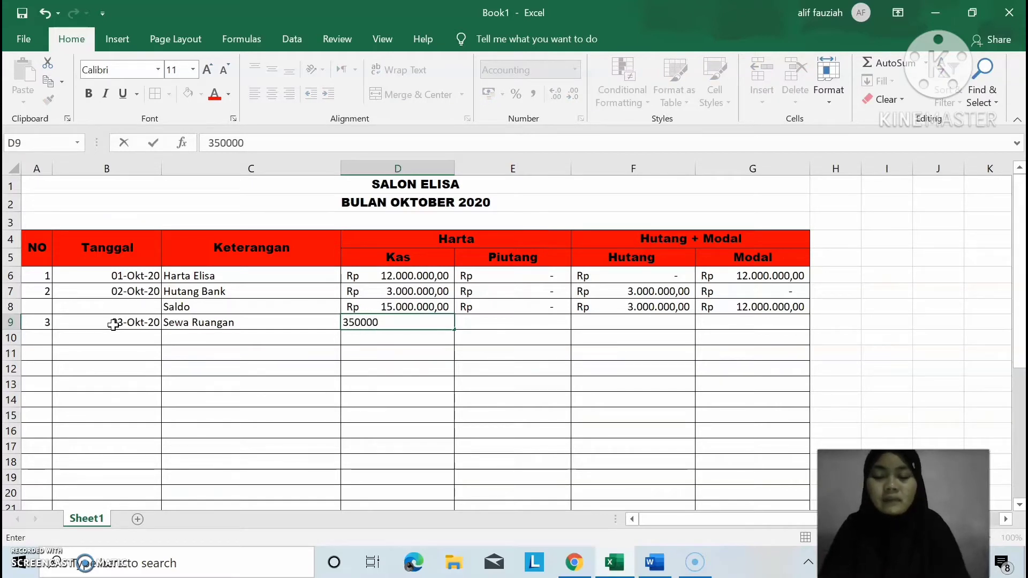
pyautogui.press('Tab')
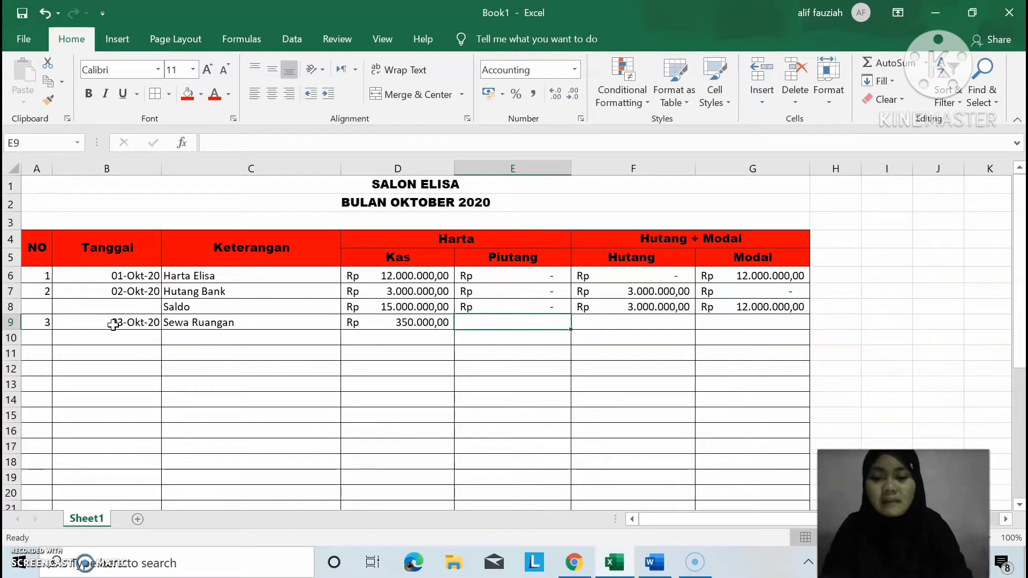
# Complete row 9 with 0 for Piutang, 0 for Hutang and 350000 for Modal, cells E9:G9.
pyautogui.write('0')
pyautogui.press('Tab')
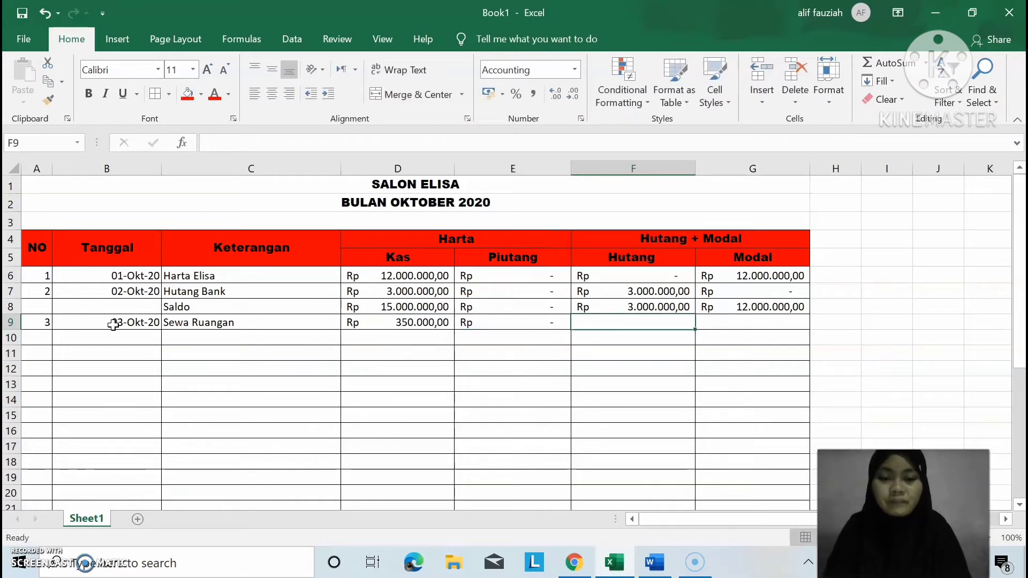
pyautogui.write('0')
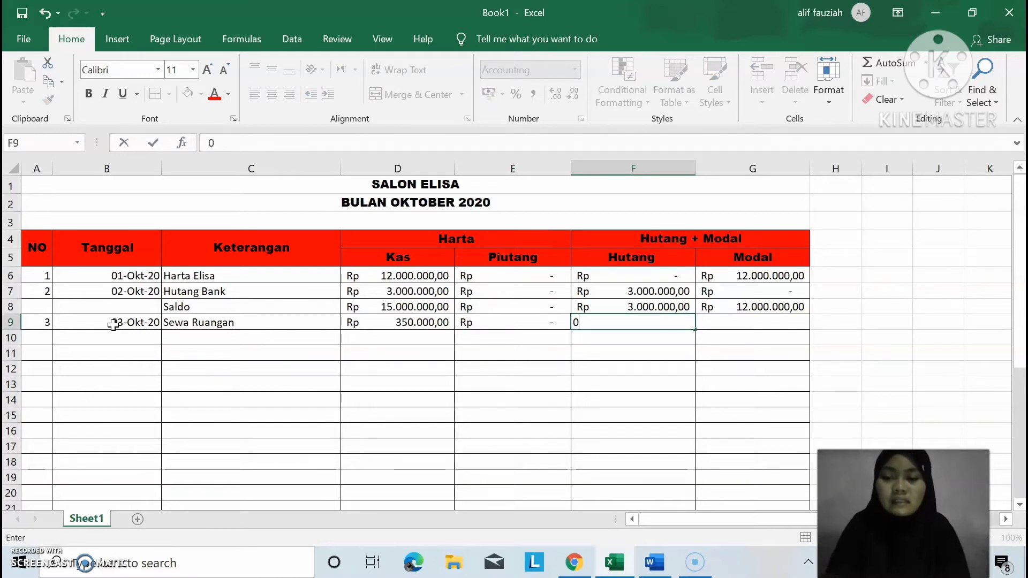
pyautogui.press('Tab')
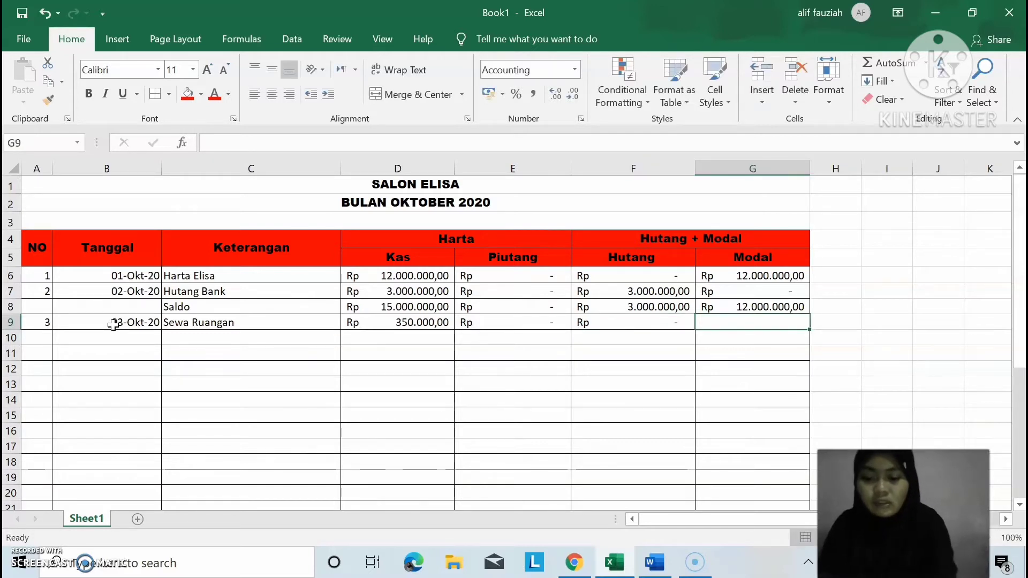
pyautogui.write('350000')
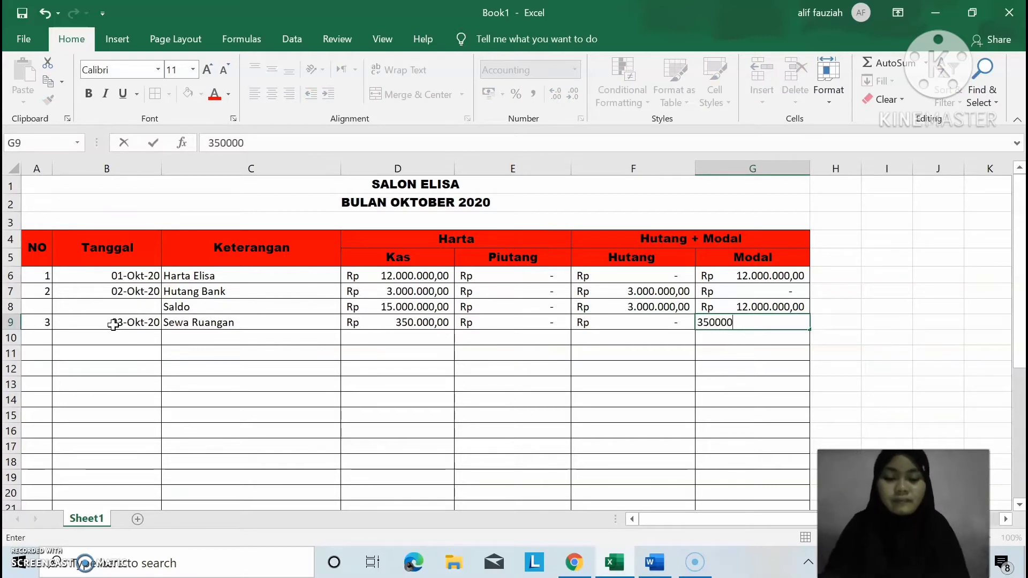
pyautogui.press('Return')
# Label the row below the third transaction "Saldo" in the Keterangan column, cell C10.
pyautogui.press('Left')
pyautogui.press('Left')
pyautogui.press('Left')
pyautogui.press('Left')
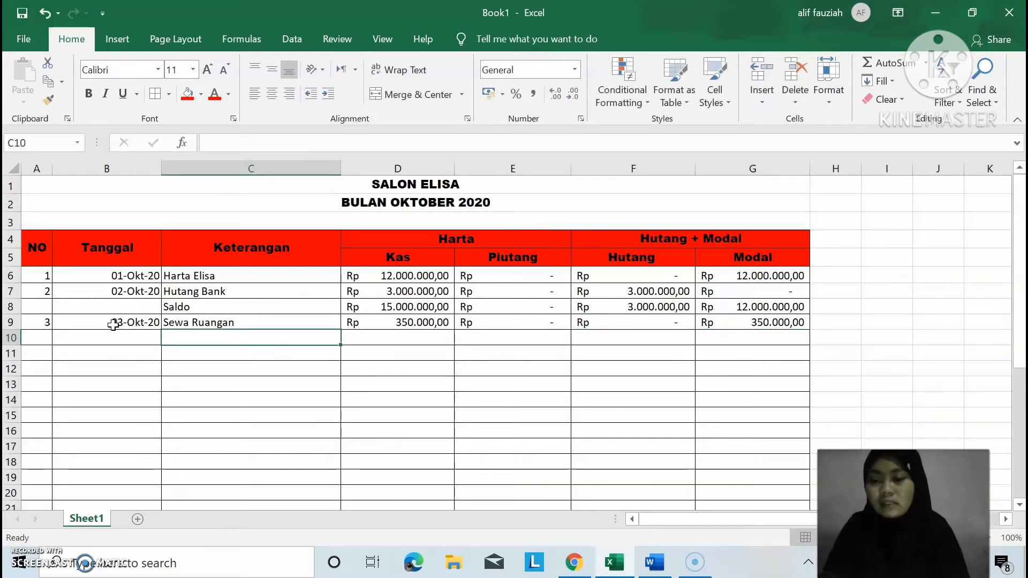
pyautogui.write('Saldo')
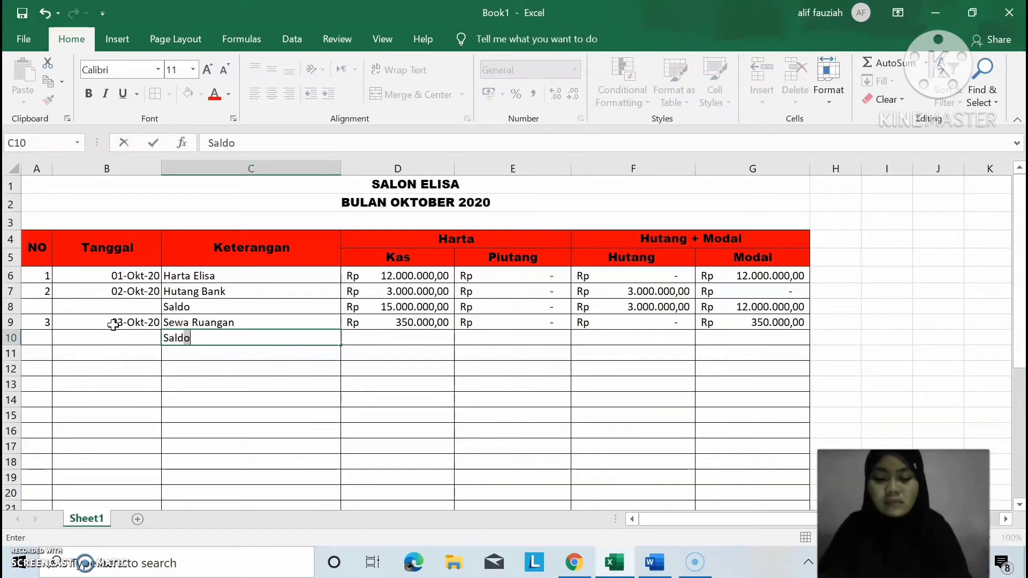
pyautogui.press('Right')
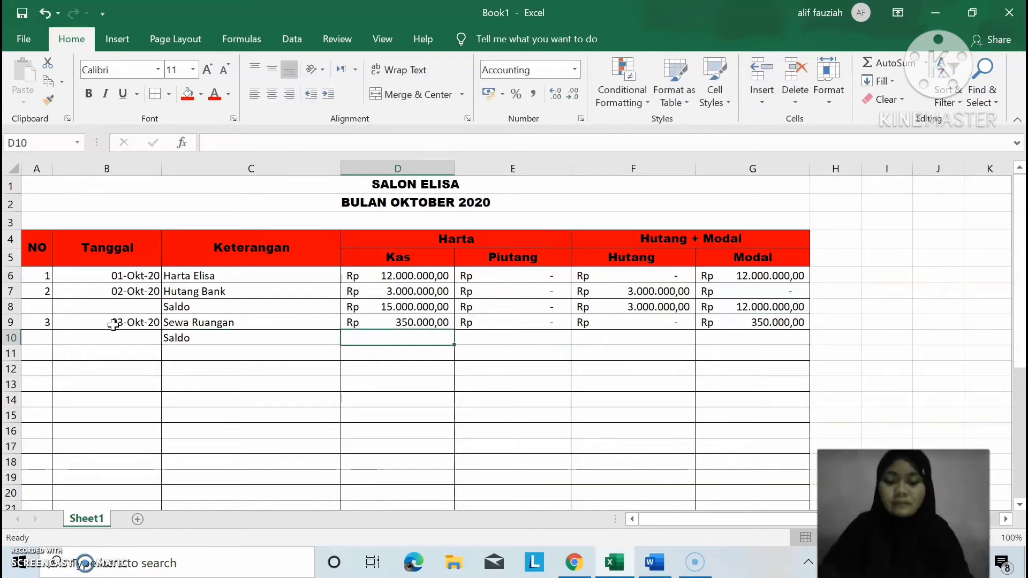
# Calculate the Kas balance in cell D10 with =D8-D9 and fill the formula across E10:G10.
pyautogui.write('=s')
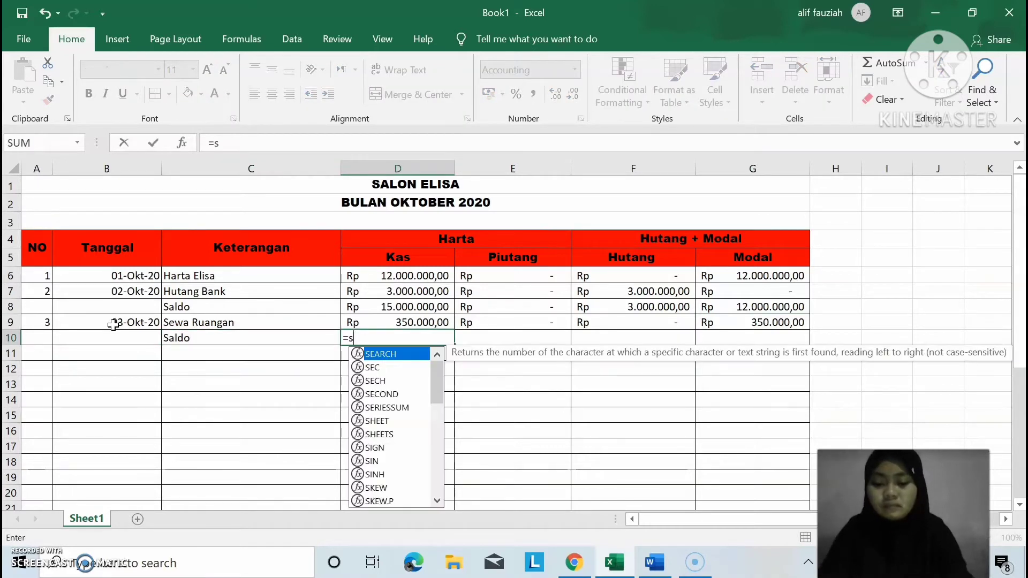
pyautogui.write('u')
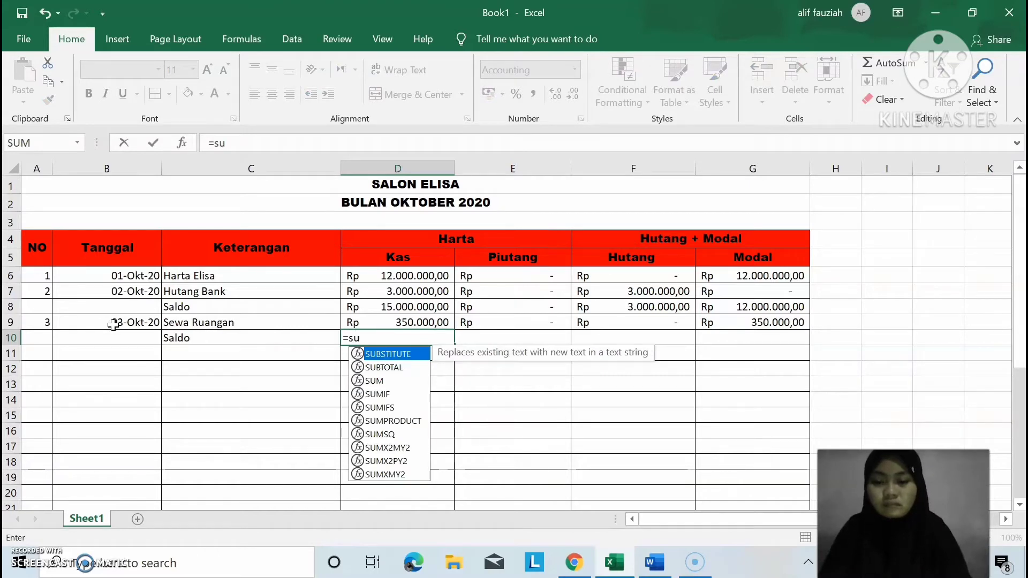
pyautogui.press('BackSpace')
pyautogui.press('BackSpace')
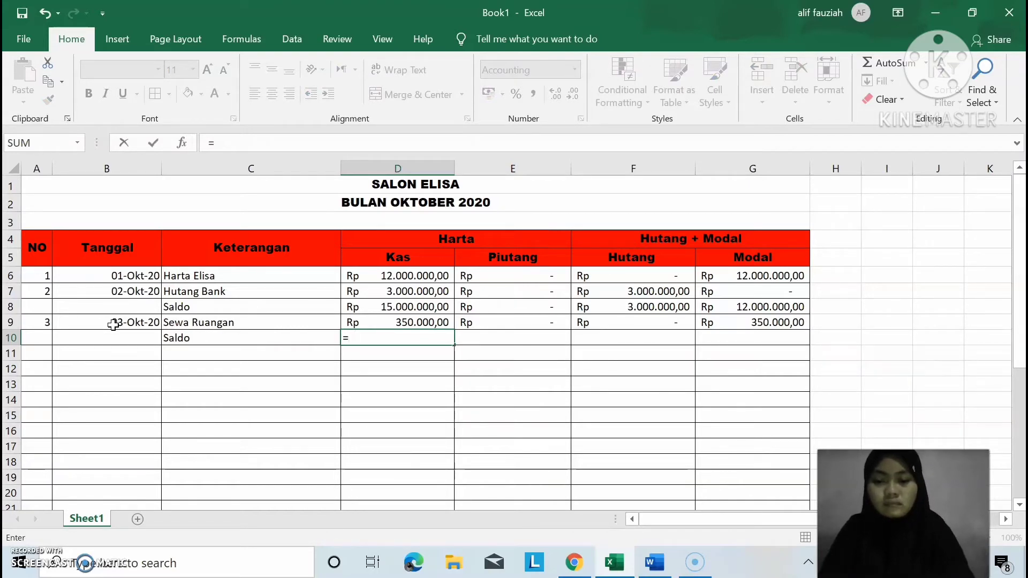
pyautogui.click(402, 309)
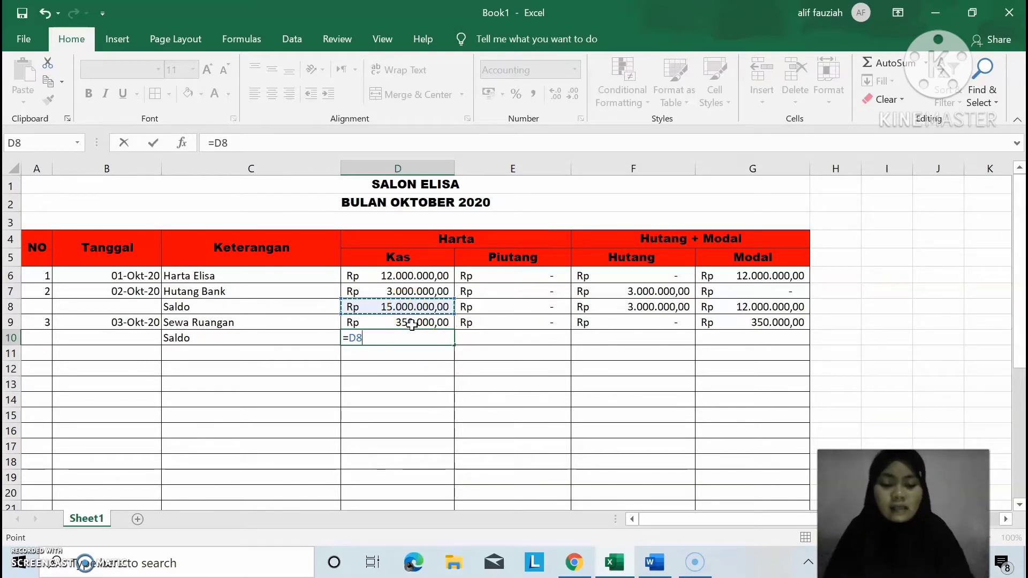
pyautogui.write('-')
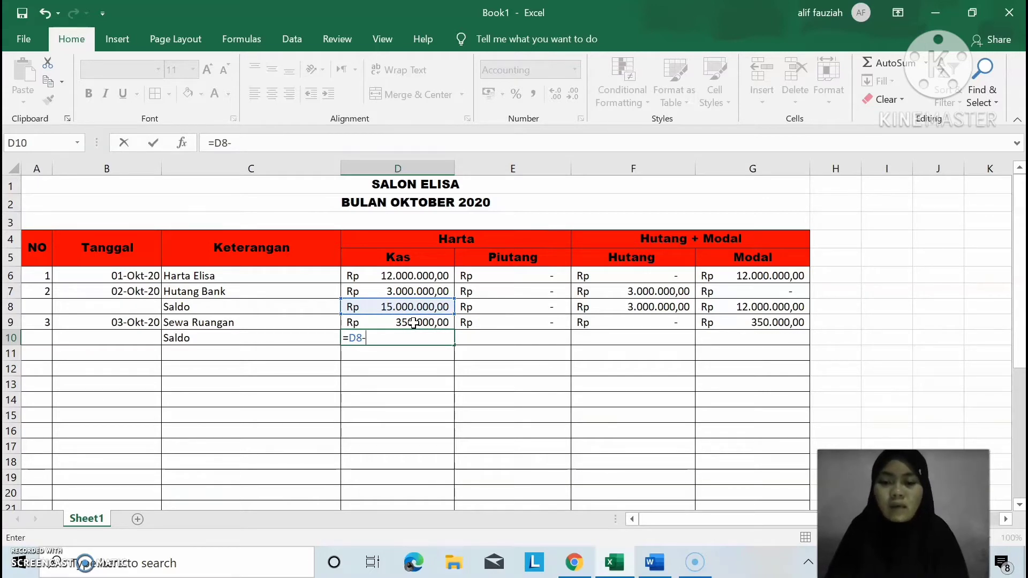
pyautogui.click(414, 323)
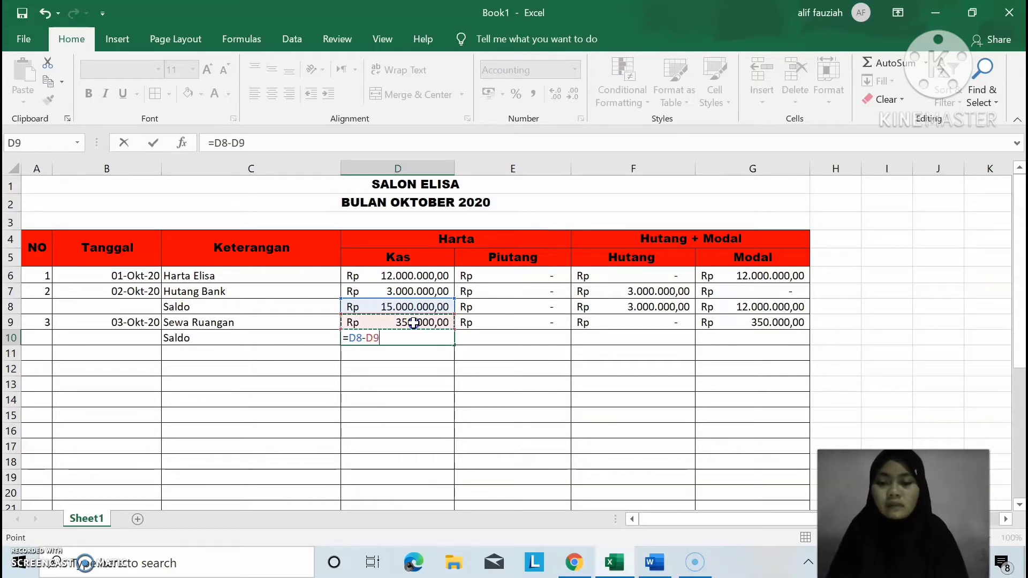
pyautogui.press('Return')
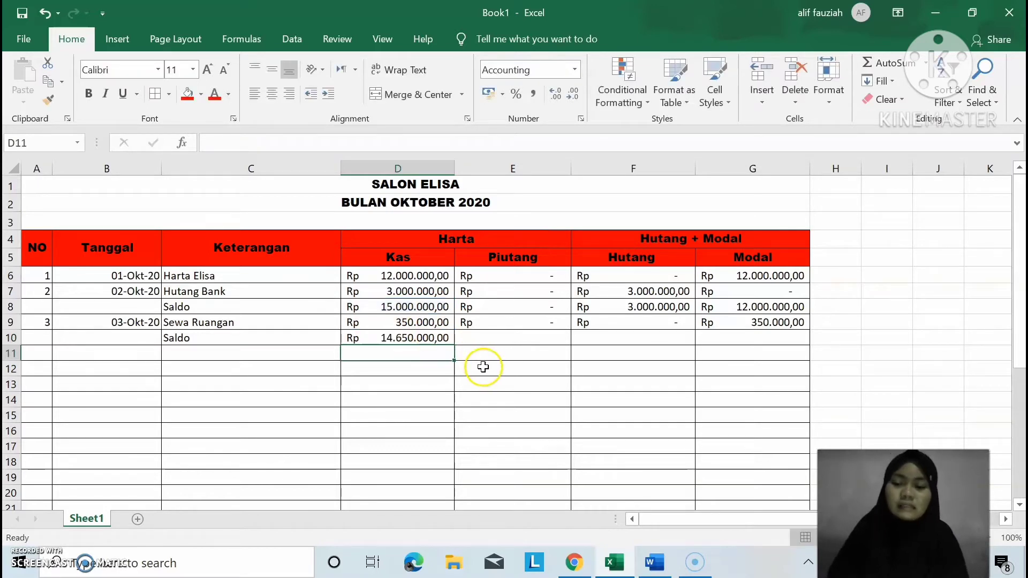
pyautogui.click(438, 337)
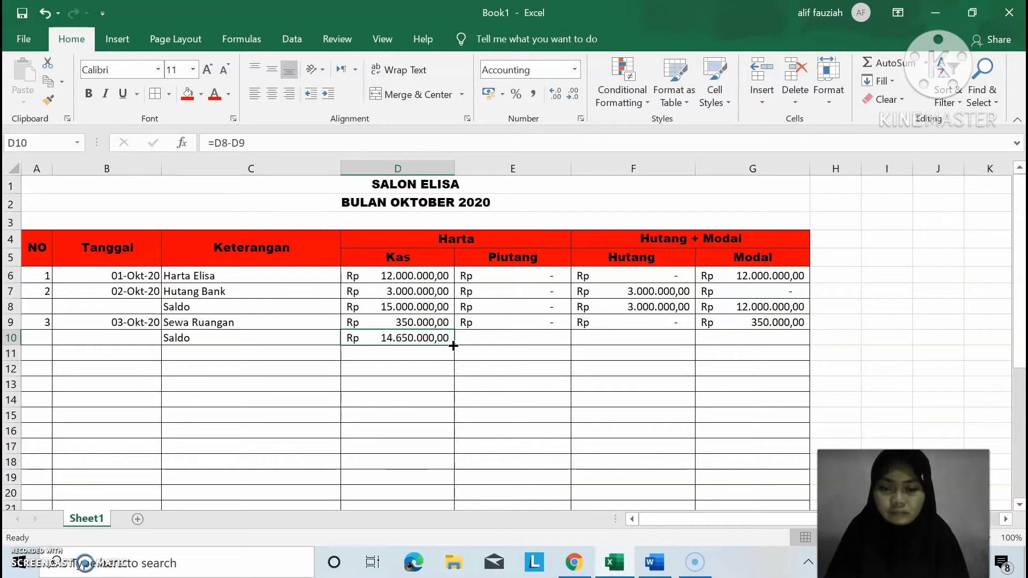
pyautogui.moveTo(453, 345); pyautogui.dragTo(808, 334)
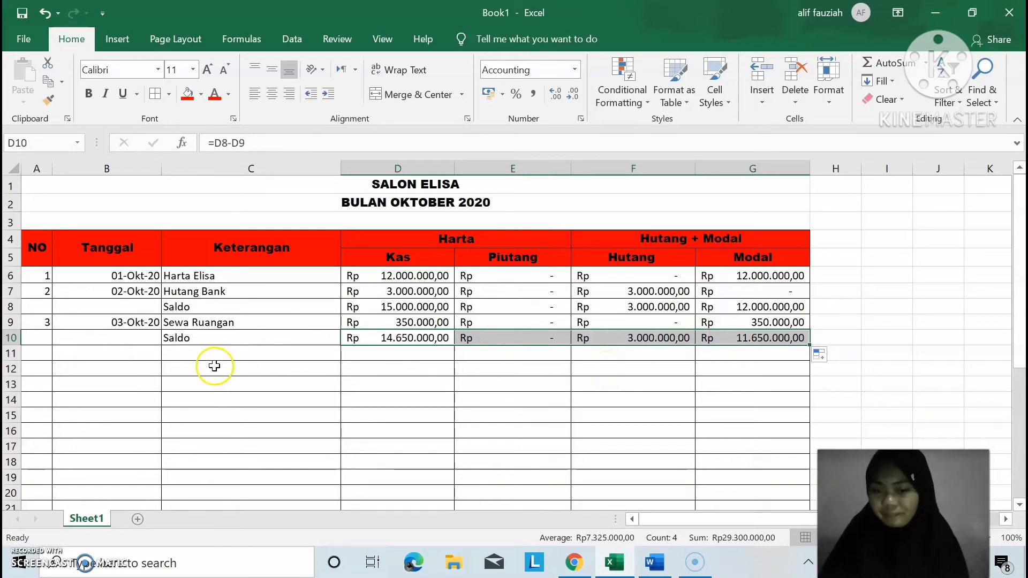
# Enter 4 in the NO column, cell A11, and check the fourth transaction in the Word list before returning to Excel.
pyautogui.click(35, 353)
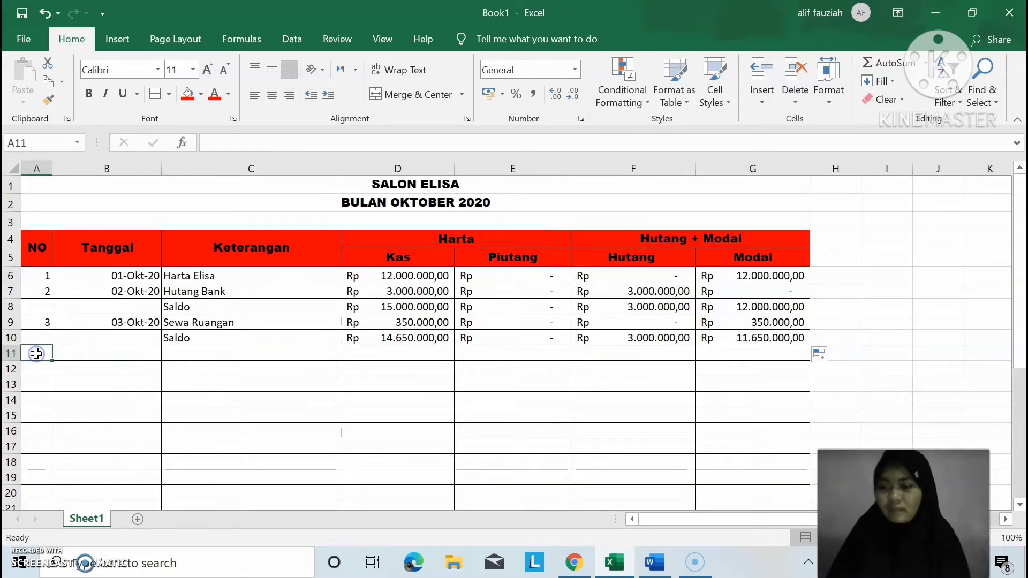
pyautogui.write('4')
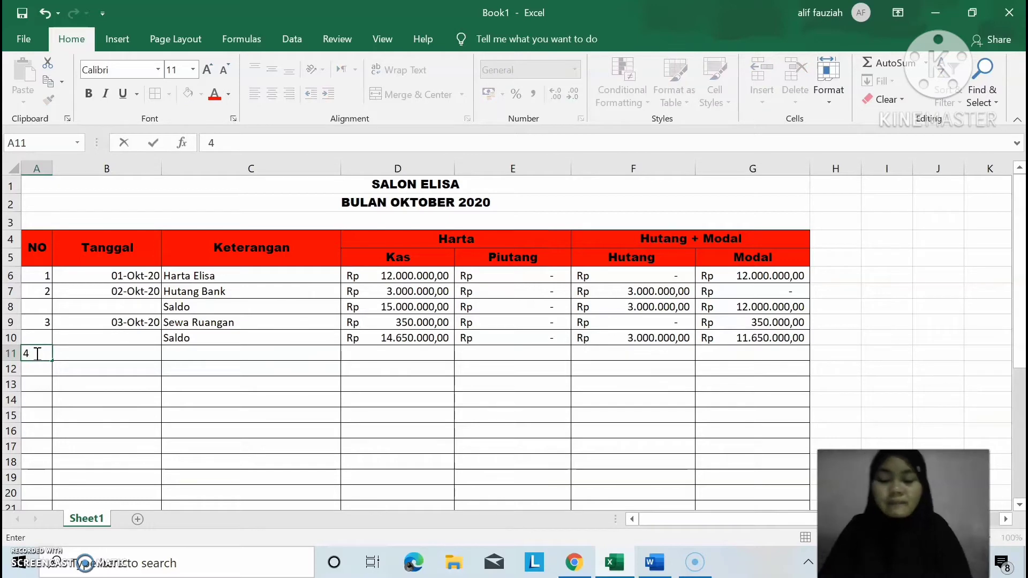
pyautogui.click(659, 560)
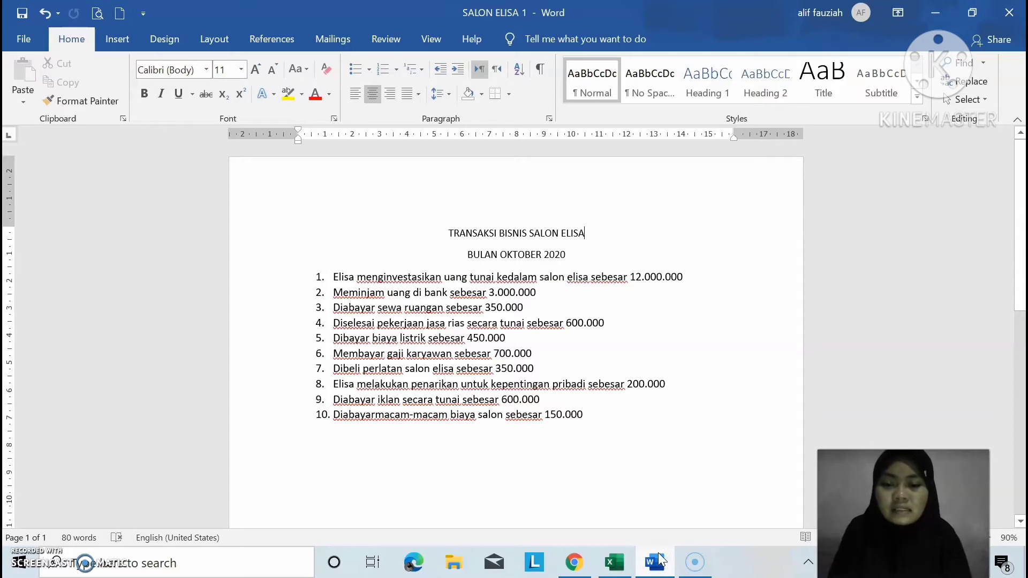
pyautogui.click(618, 572)
pyautogui.click(618, 572)
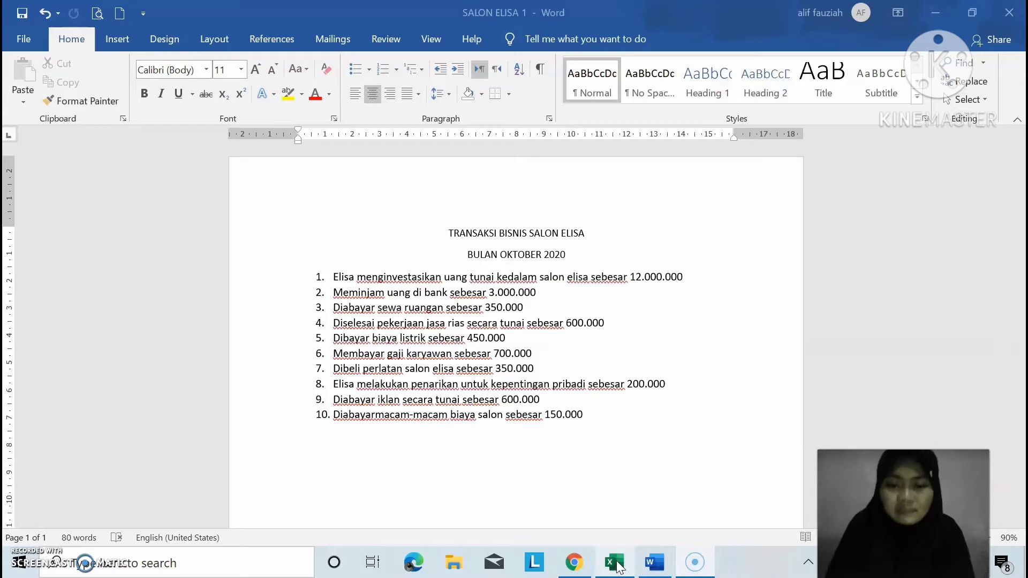
pyautogui.click(616, 563)
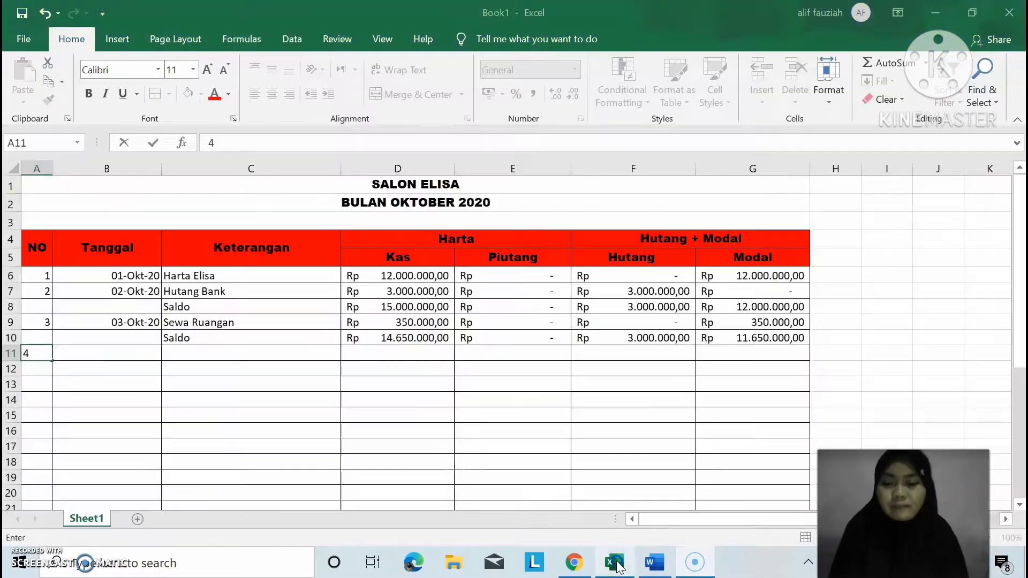
# Date the fourth transaction 04-Oktober-2020 in cell B11 and describe it as "Jasa Rias Tunai" in cell C11.
pyautogui.click(110, 356)
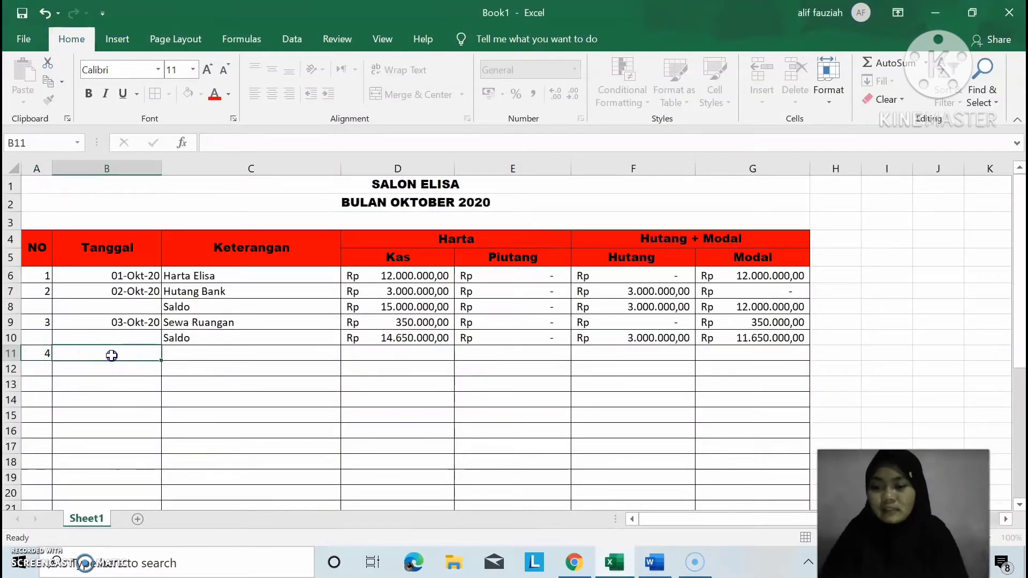
pyautogui.write('04')
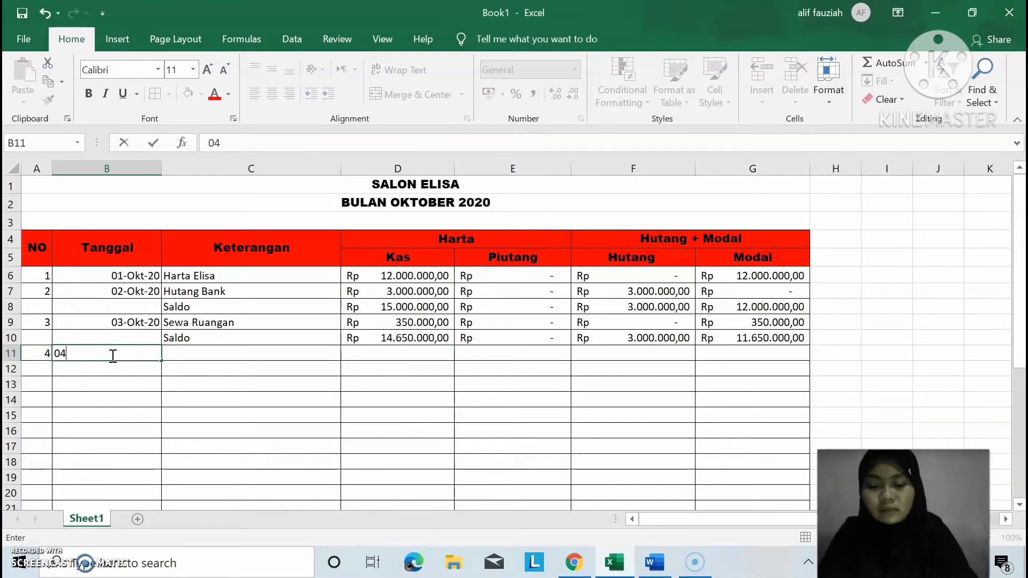
pyautogui.write('-Okto')
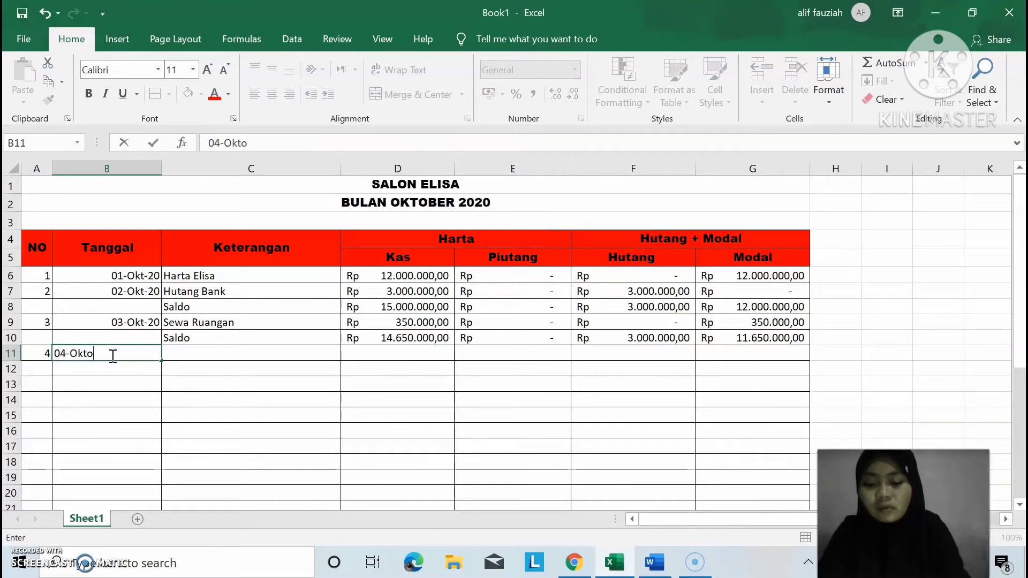
pyautogui.write('ber 2020')
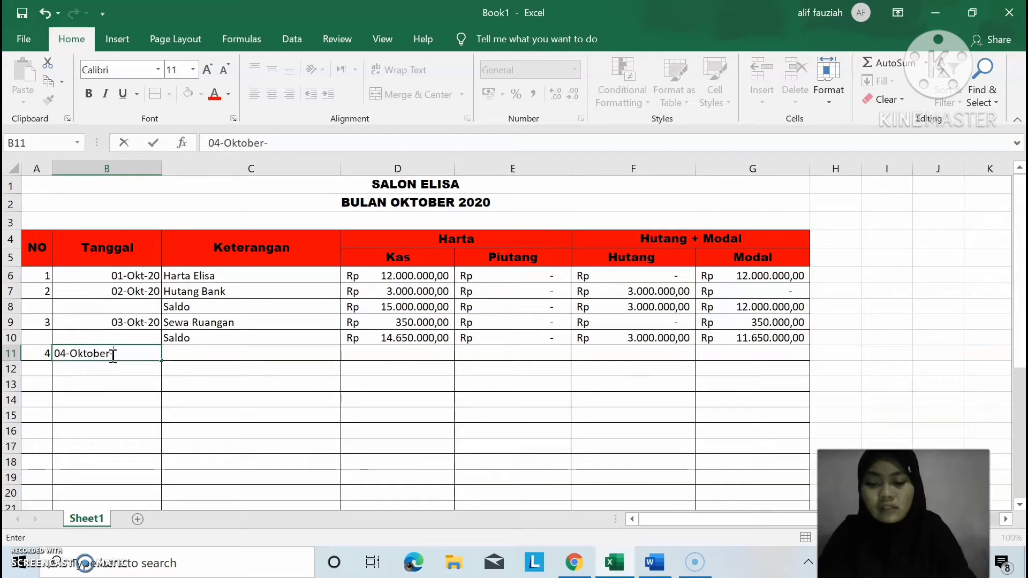
pyautogui.press('Tab')
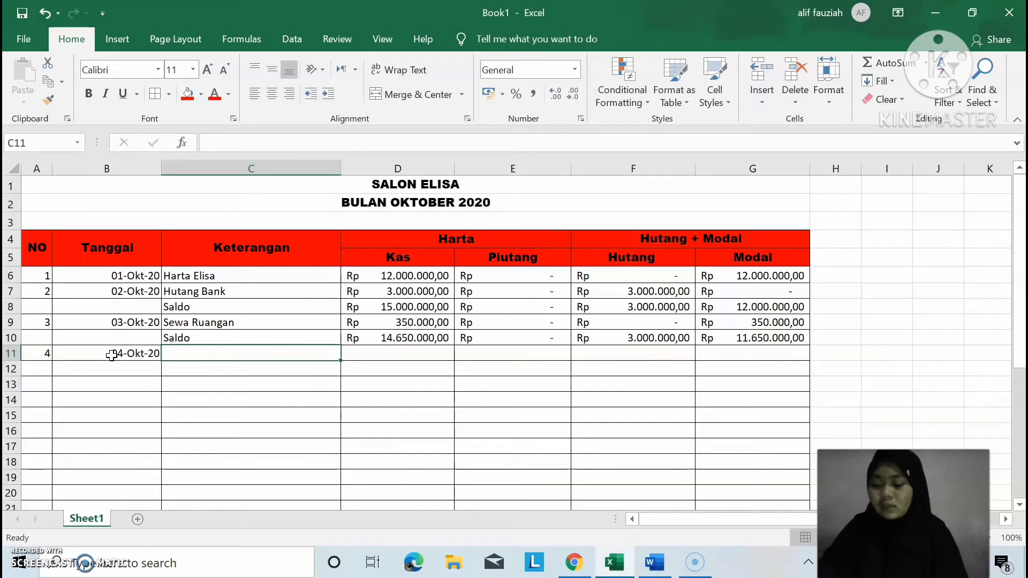
pyautogui.write('Jasa')
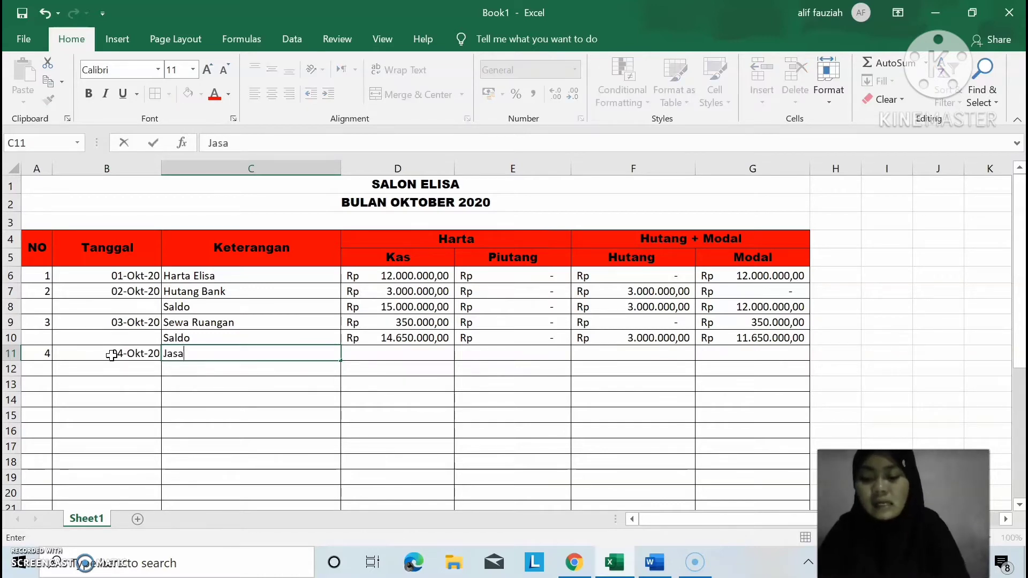
pyautogui.write(' Rias ')
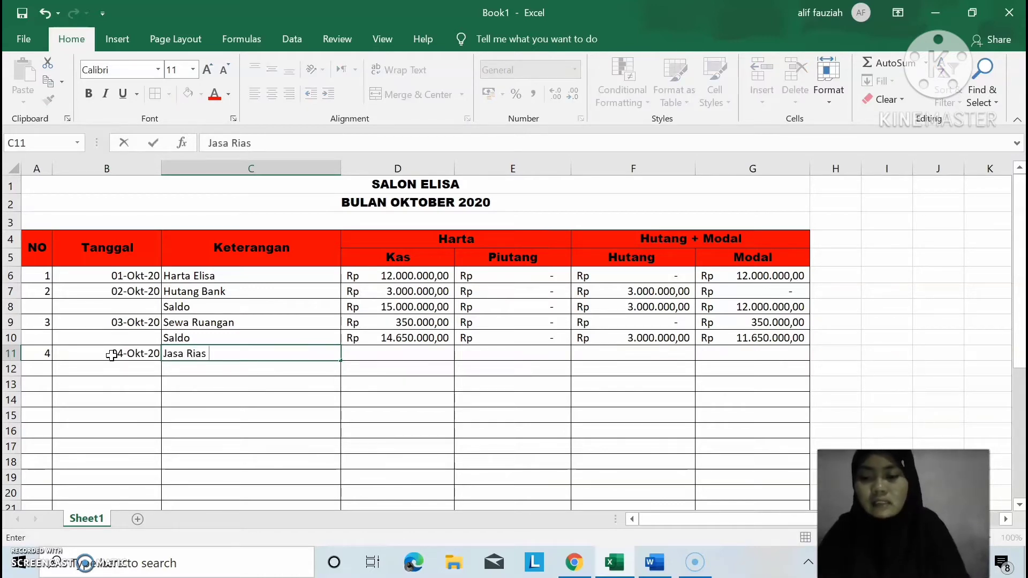
pyautogui.write('Tunai')
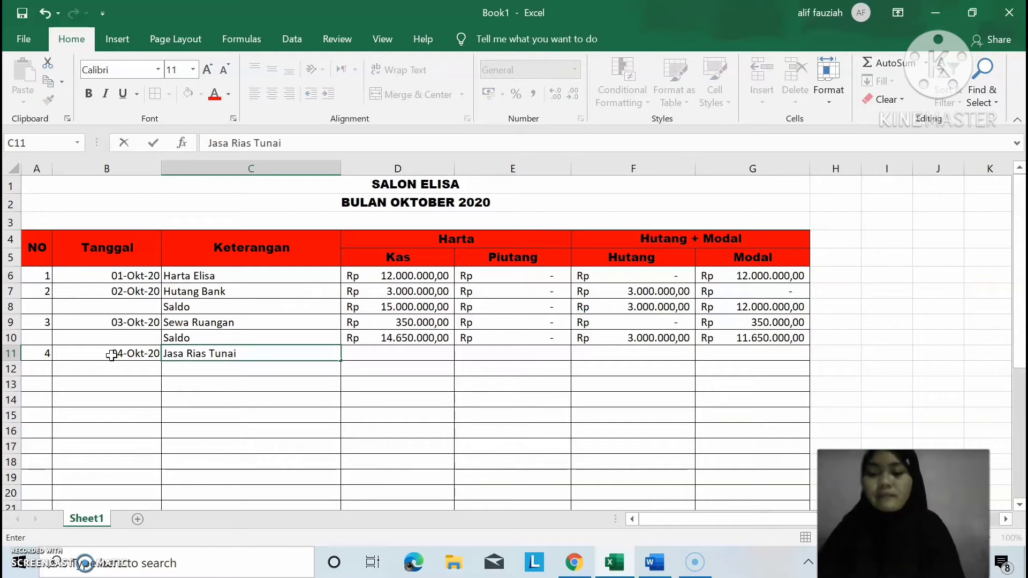
pyautogui.press('Tab')
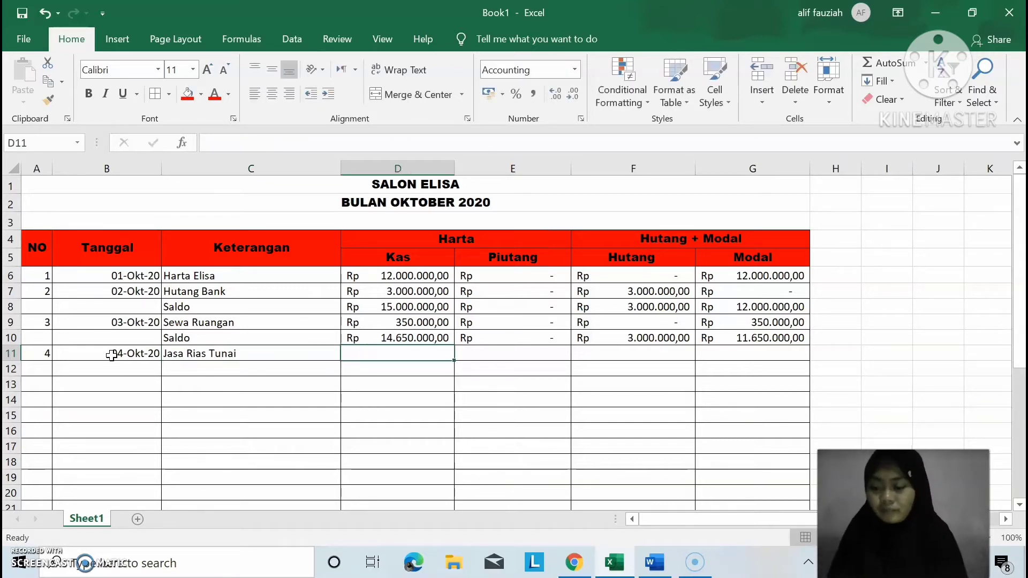
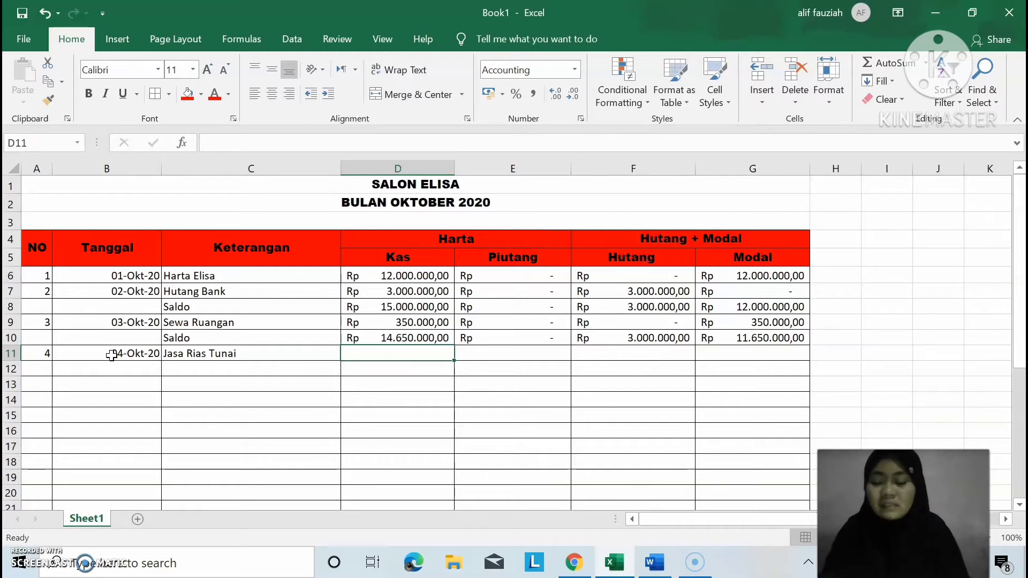
# Fill in the row 11 amounts with 600000 for Kas, 0 for Piutang, 0 for Hutang and 600000 for Modal.
pyautogui.write('6')
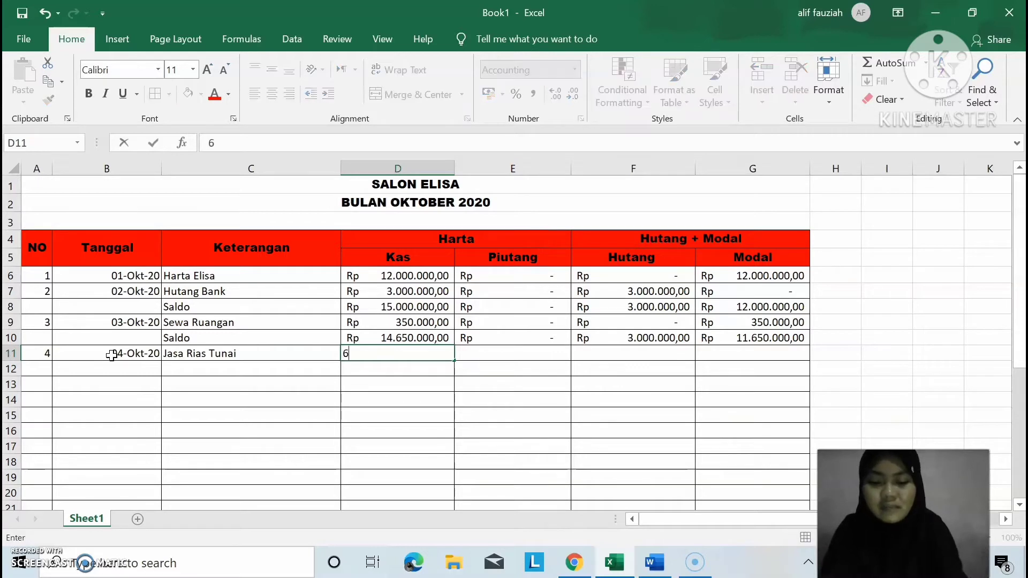
pyautogui.write('00000')
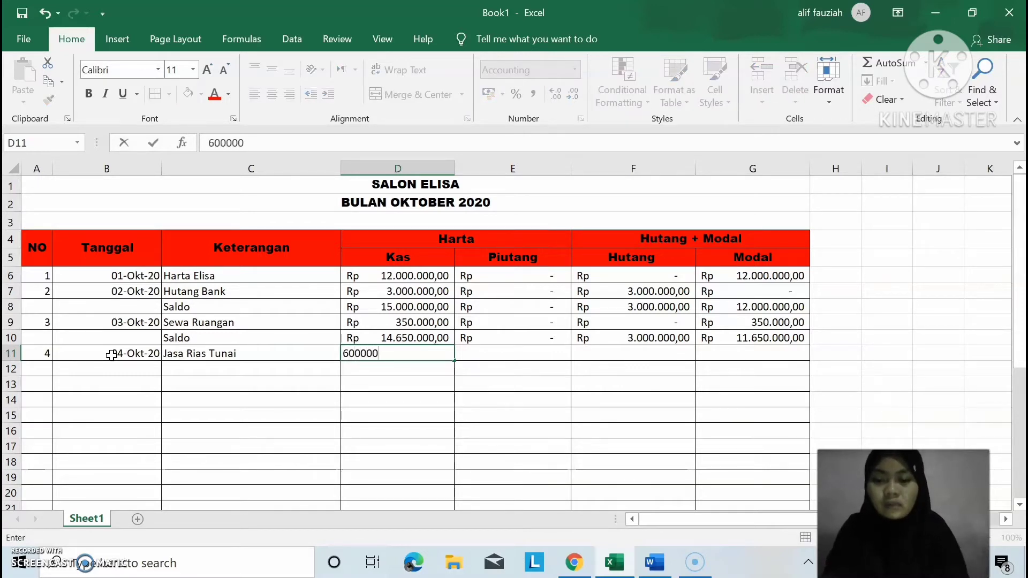
pyautogui.press('Tab')
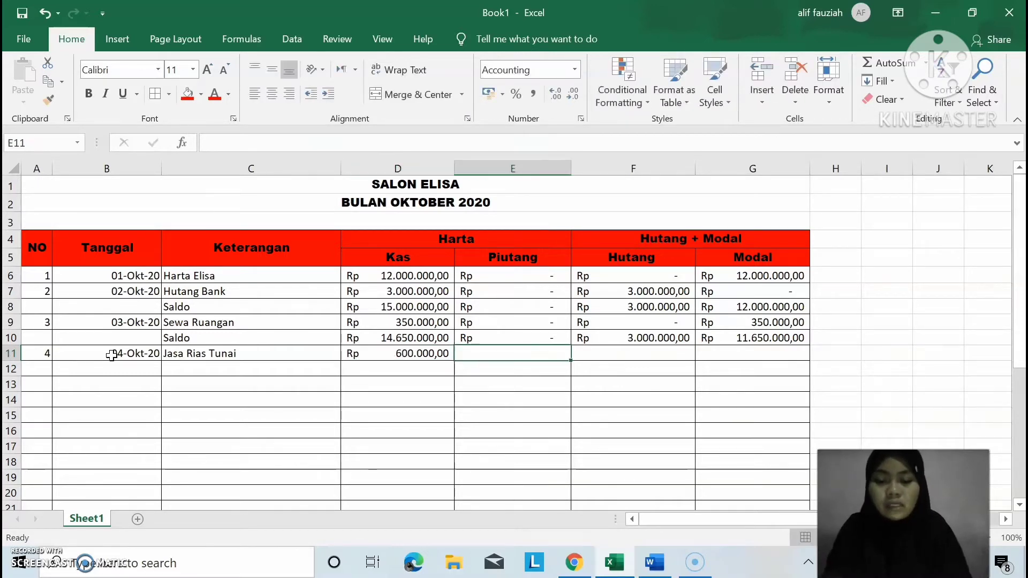
pyautogui.write('0')
pyautogui.press('Tab')
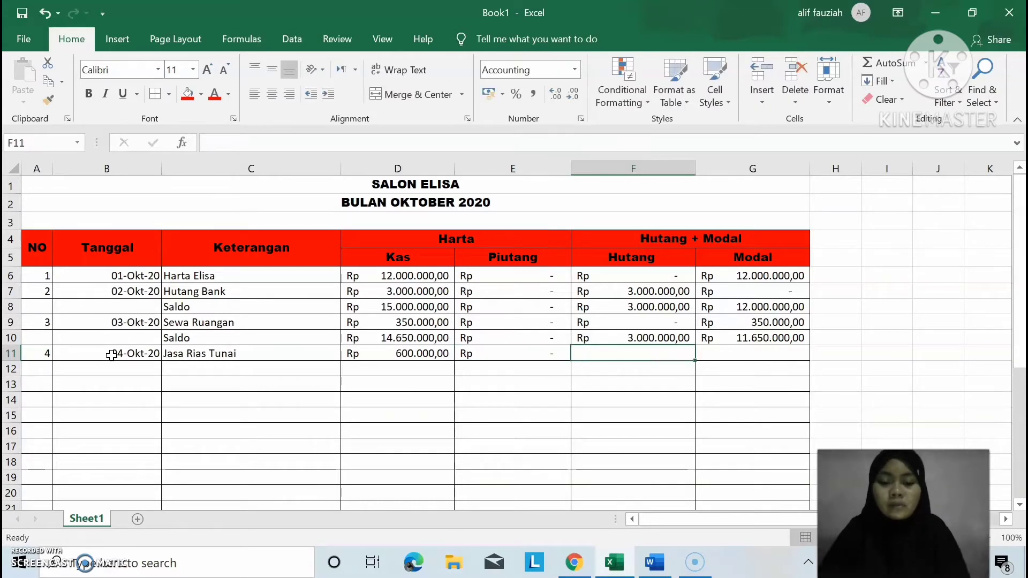
pyautogui.write('0')
pyautogui.press('Tab')
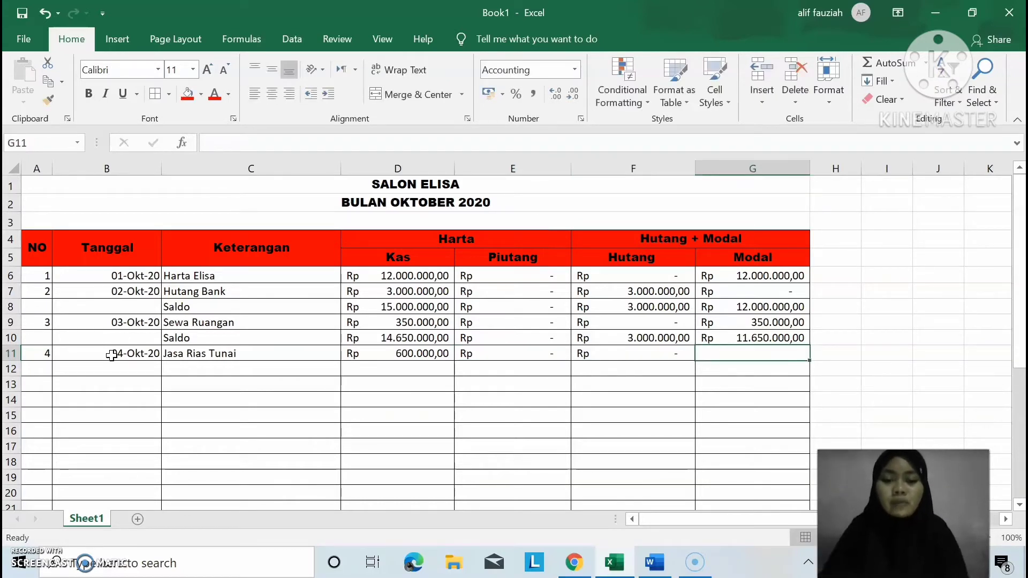
pyautogui.write('0')
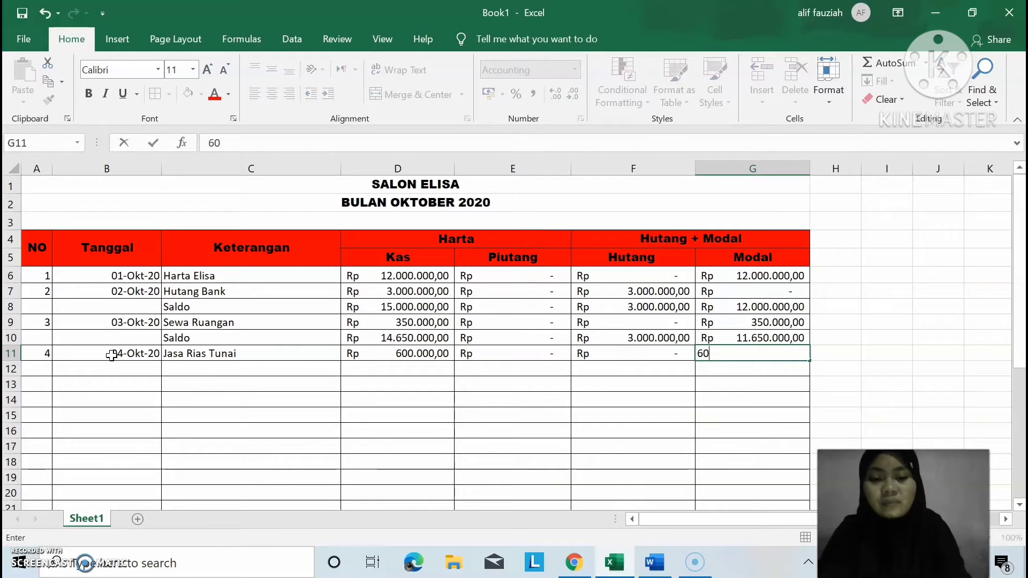
pyautogui.write('0000')
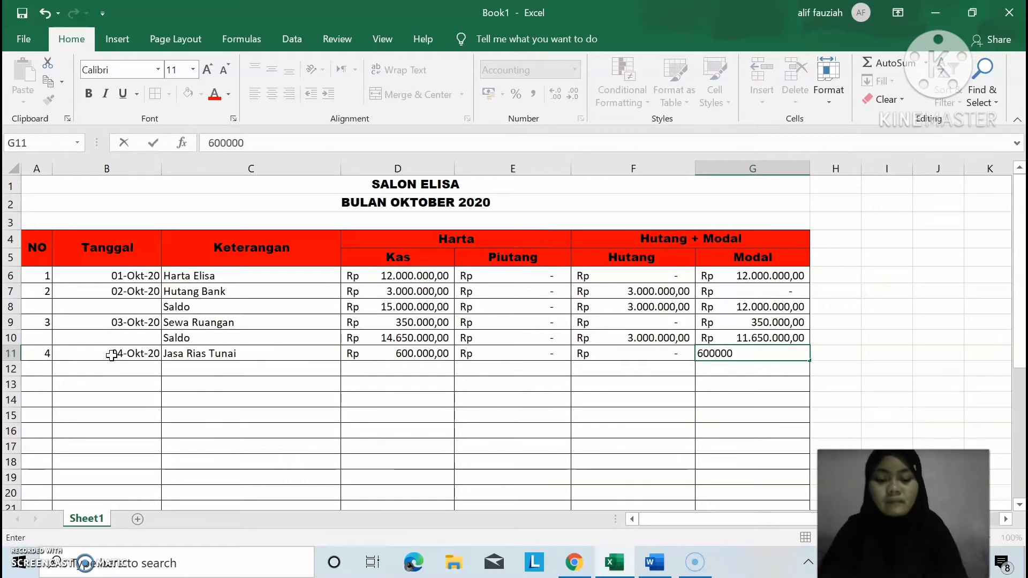
pyautogui.press('Return')
# Label the row below the fourth transaction "Saldo" in the Keterangan column, cell C12.
pyautogui.press('Left')
pyautogui.press('Left')
pyautogui.press('Left')
pyautogui.press('Left')
pyautogui.press('Left')
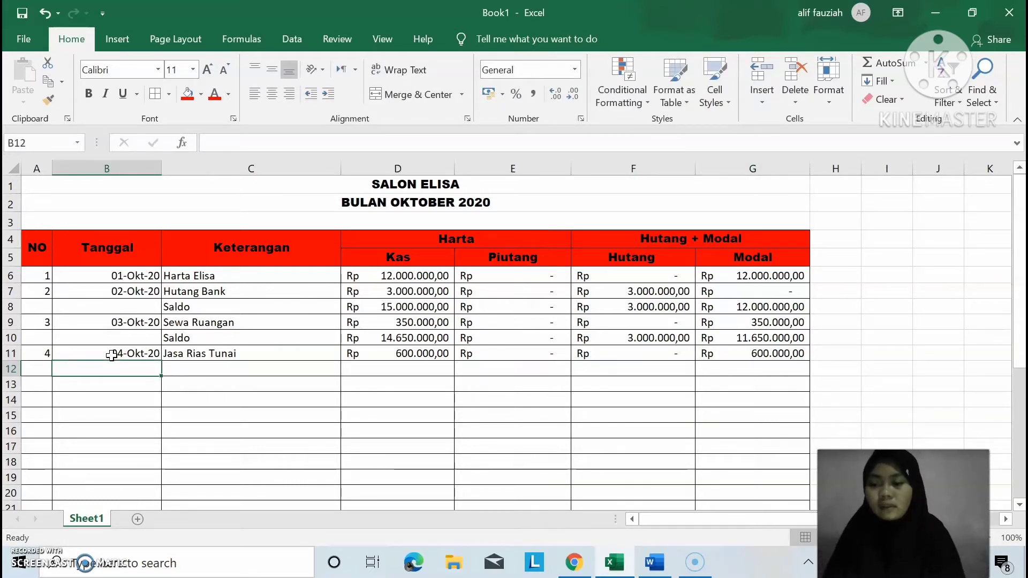
pyautogui.press('Right')
pyautogui.write('Sal')
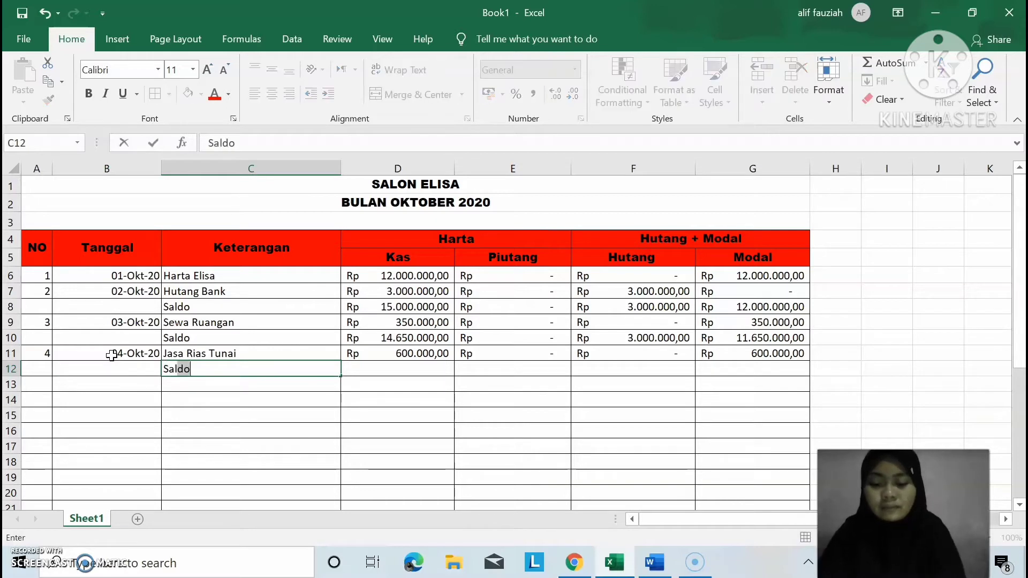
pyautogui.write('doo')
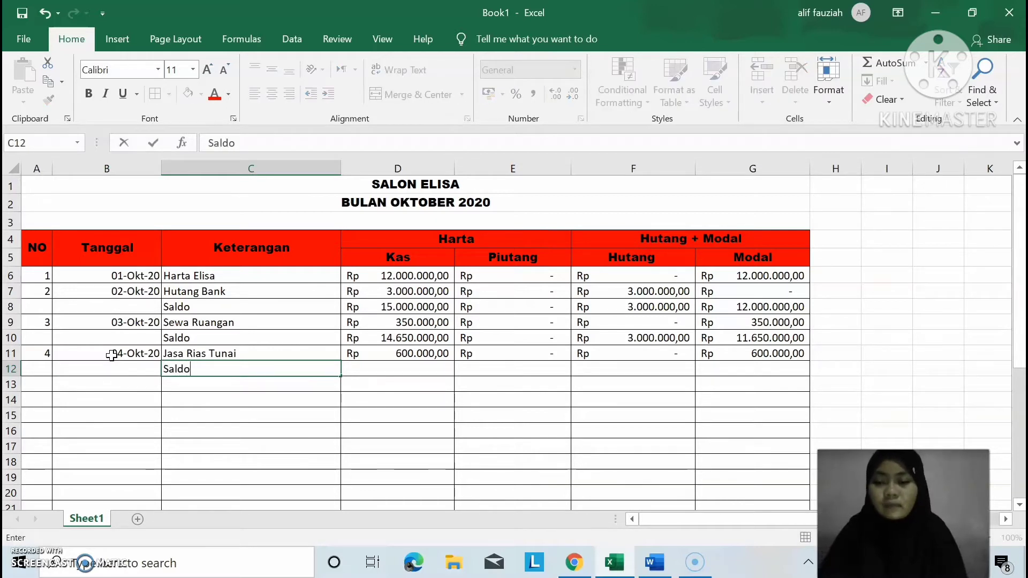
pyautogui.press('Right')
# Calculate the Kas balance in cell D12 with =SUM(D10:D11) and fill the formula across E12:G12.
pyautogui.write('=')
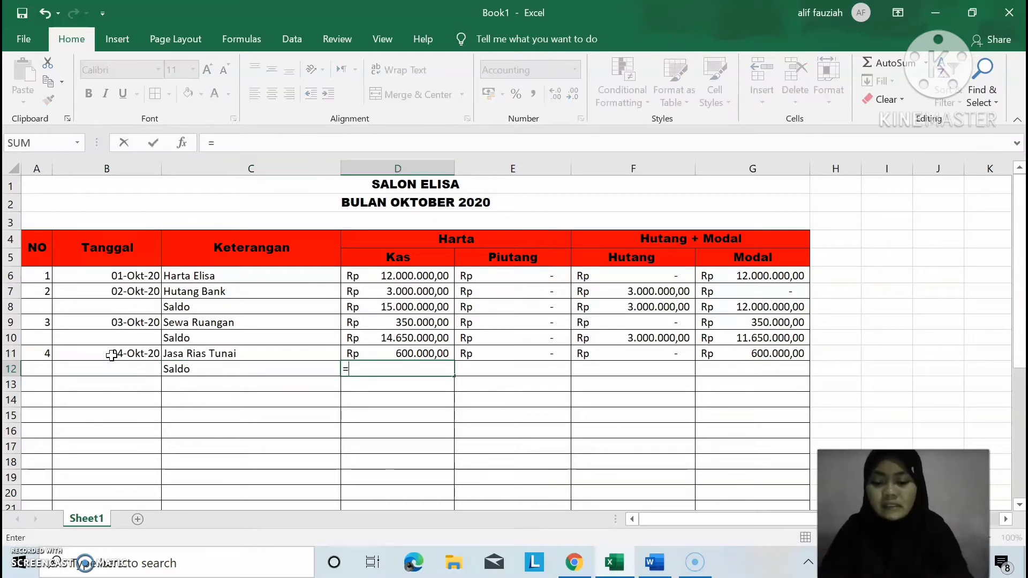
pyautogui.write('sum')
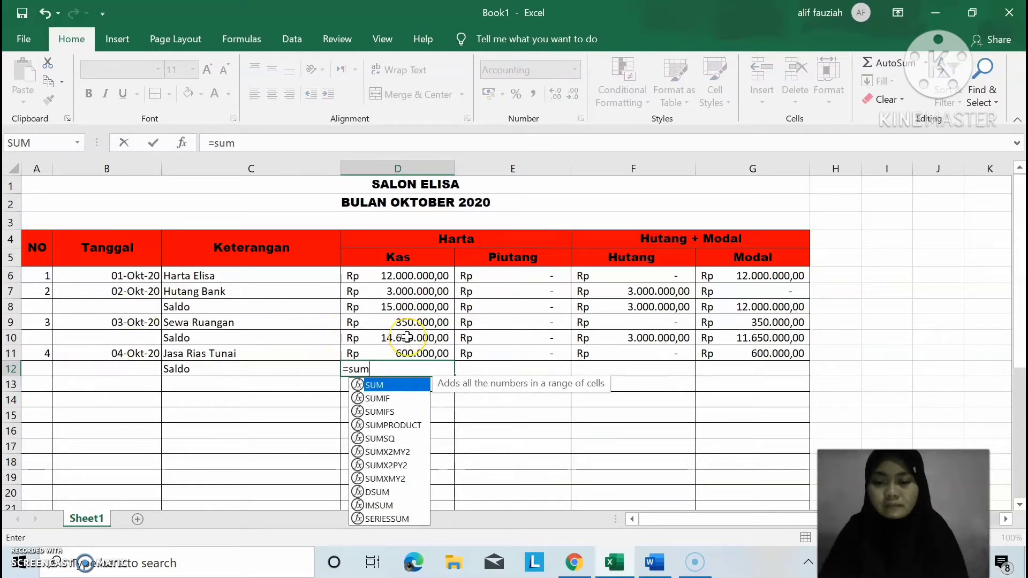
pyautogui.doubleClick(394, 385)
pyautogui.moveTo(405, 338); pyautogui.dragTo(407, 351)
pyautogui.press('Return')
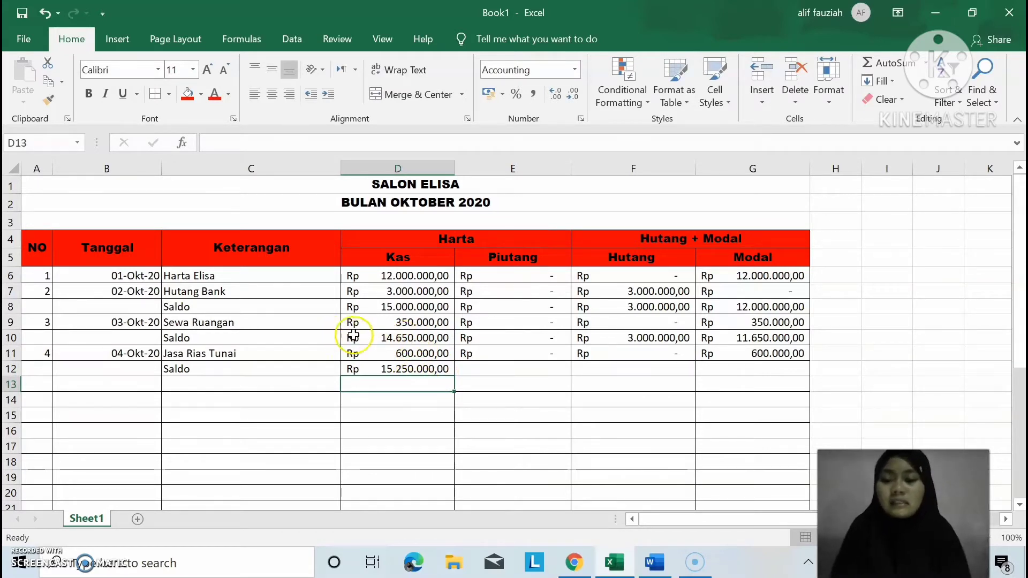
pyautogui.click(411, 335)
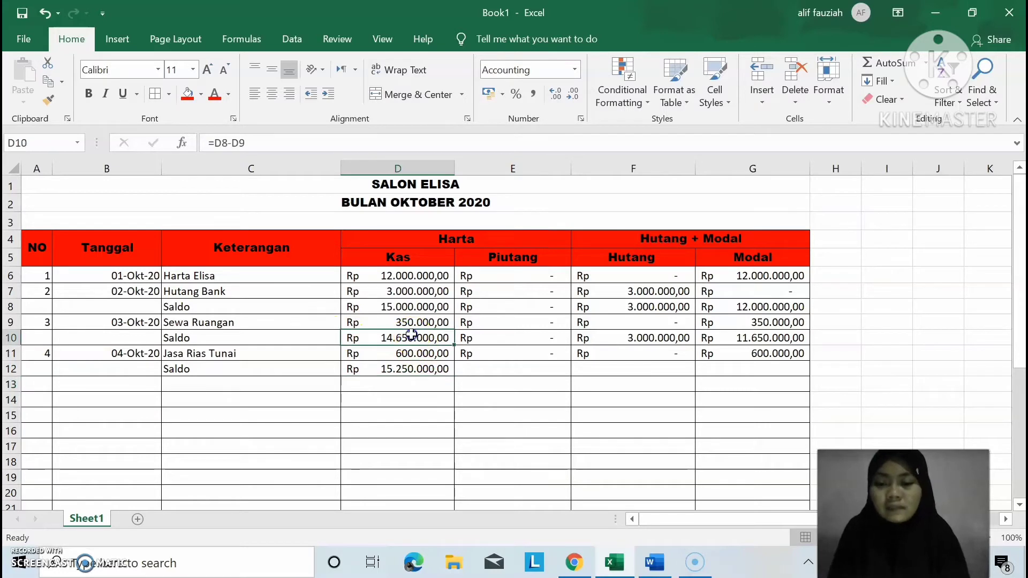
pyautogui.click(408, 374)
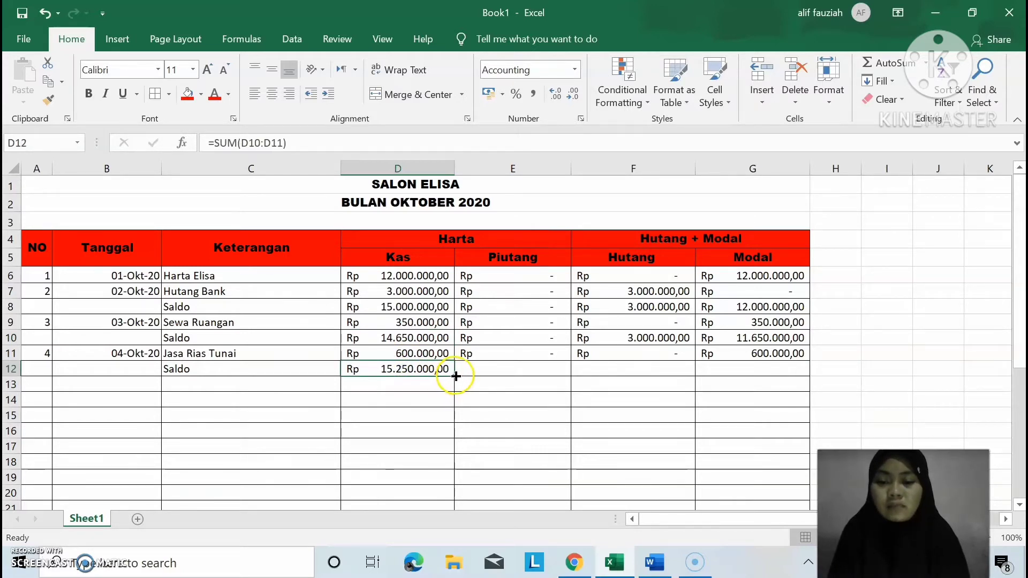
pyautogui.moveTo(450, 373); pyautogui.dragTo(787, 377)
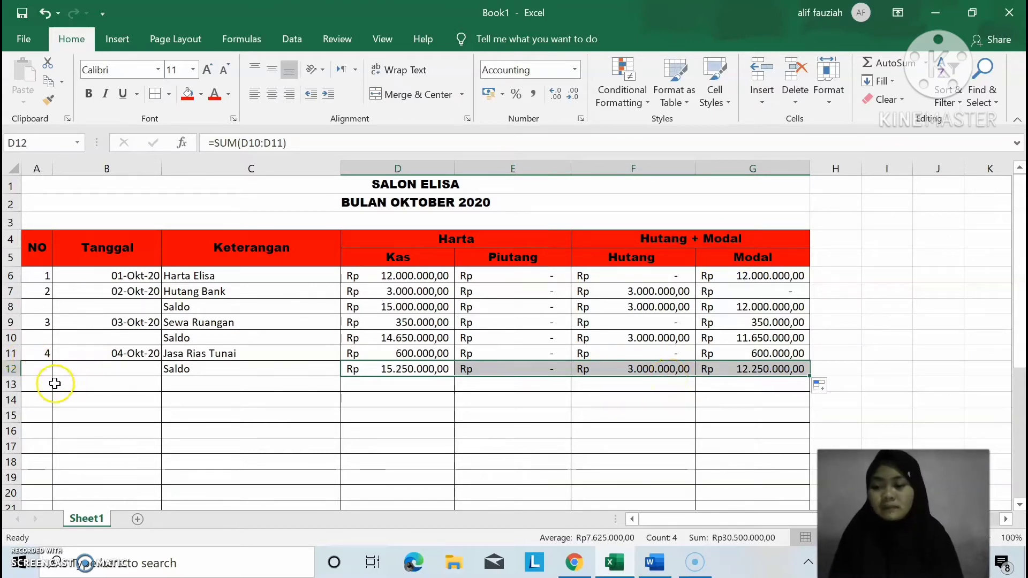
# Enter 5 in the NO column, cell A13, and check the fifth transaction in the Word list before returning to Excel.
pyautogui.click(39, 389)
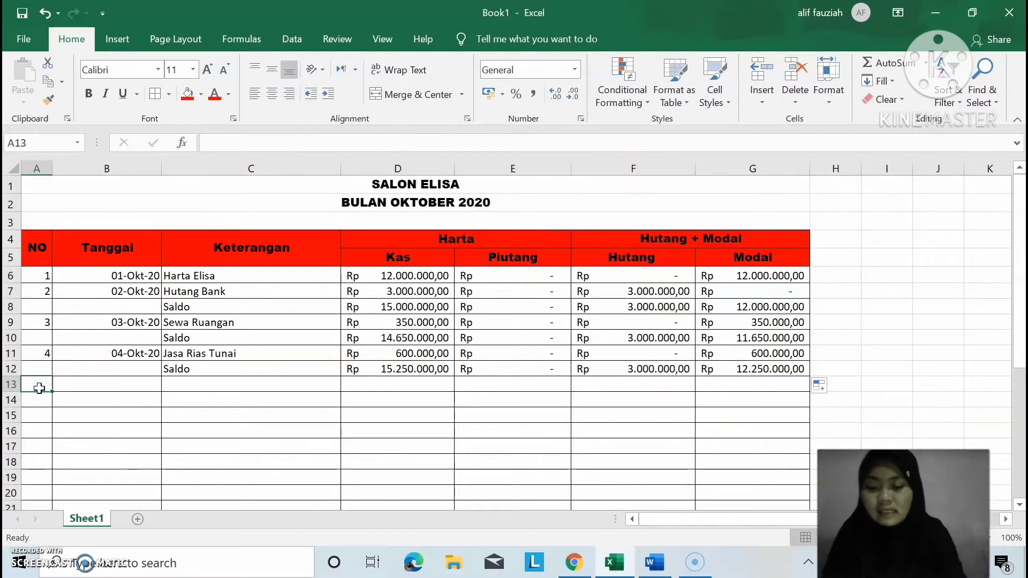
pyautogui.write('5')
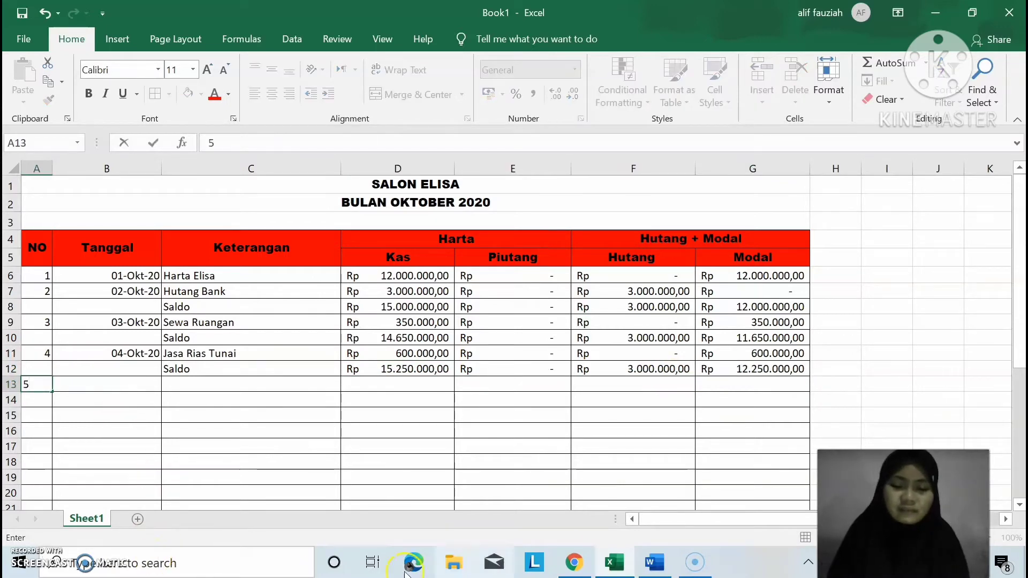
pyautogui.click(655, 563)
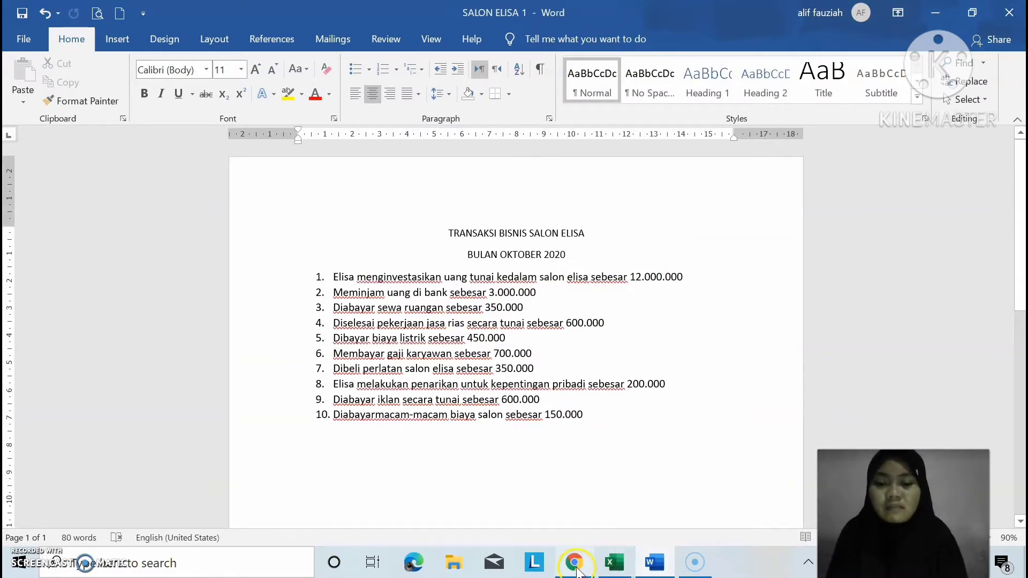
pyautogui.click(616, 564)
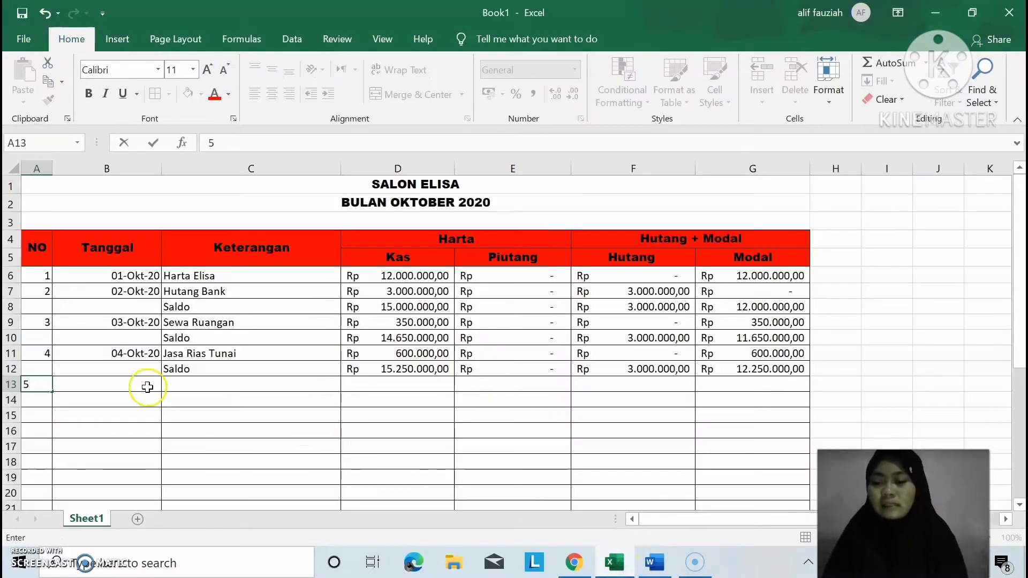
pyautogui.write('5')
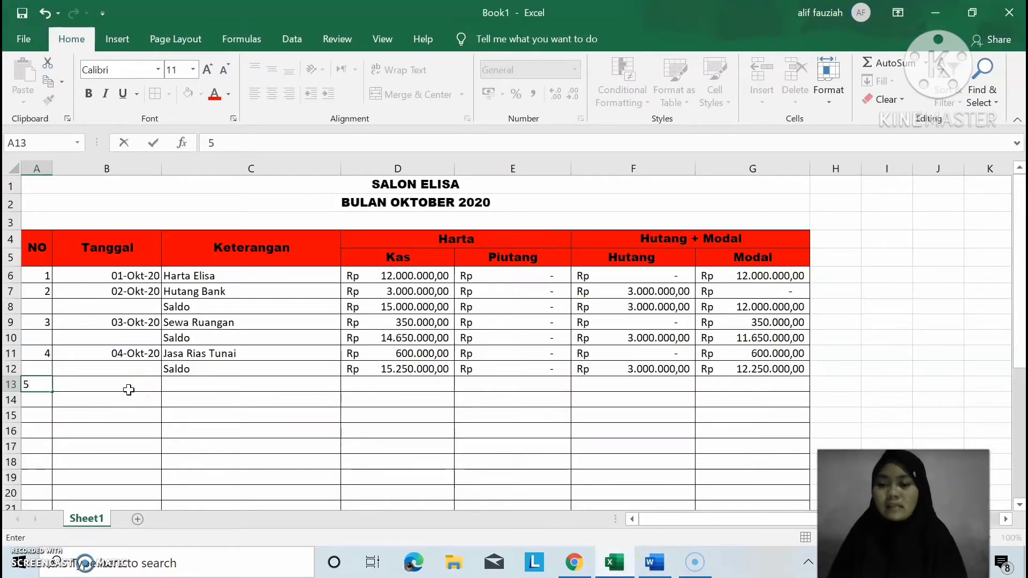
pyautogui.click(654, 564)
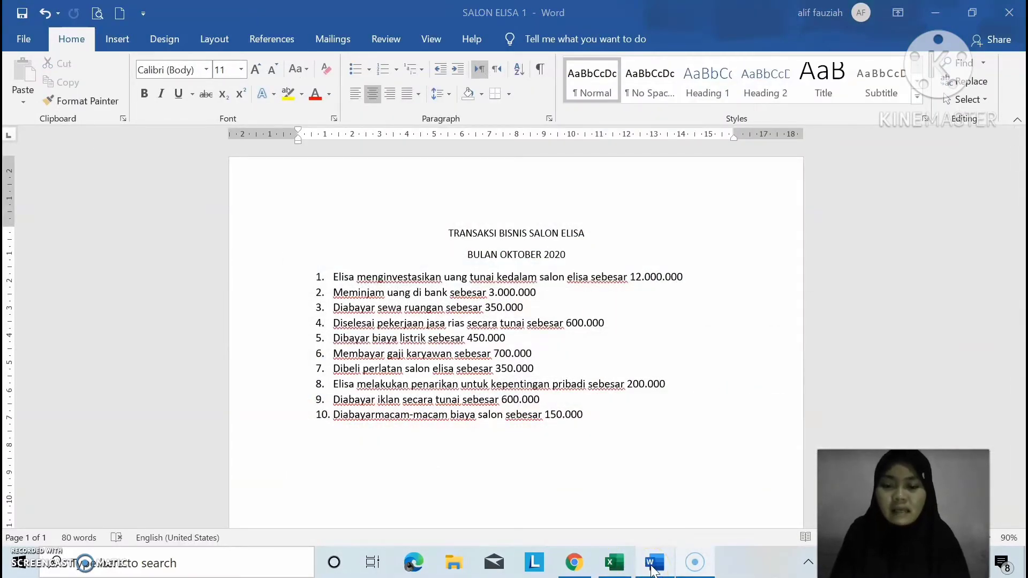
pyautogui.click(622, 570)
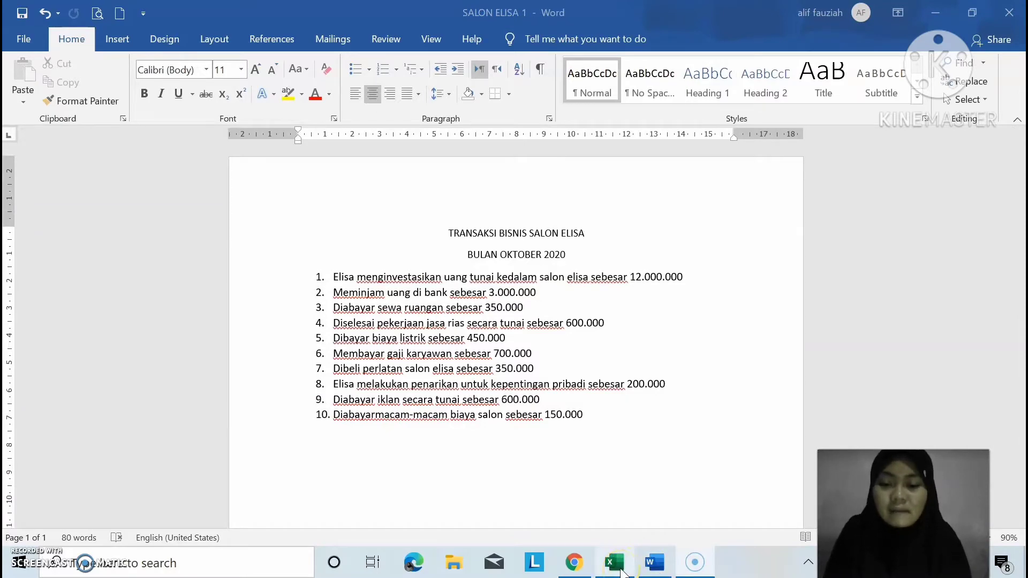
pyautogui.click(621, 572)
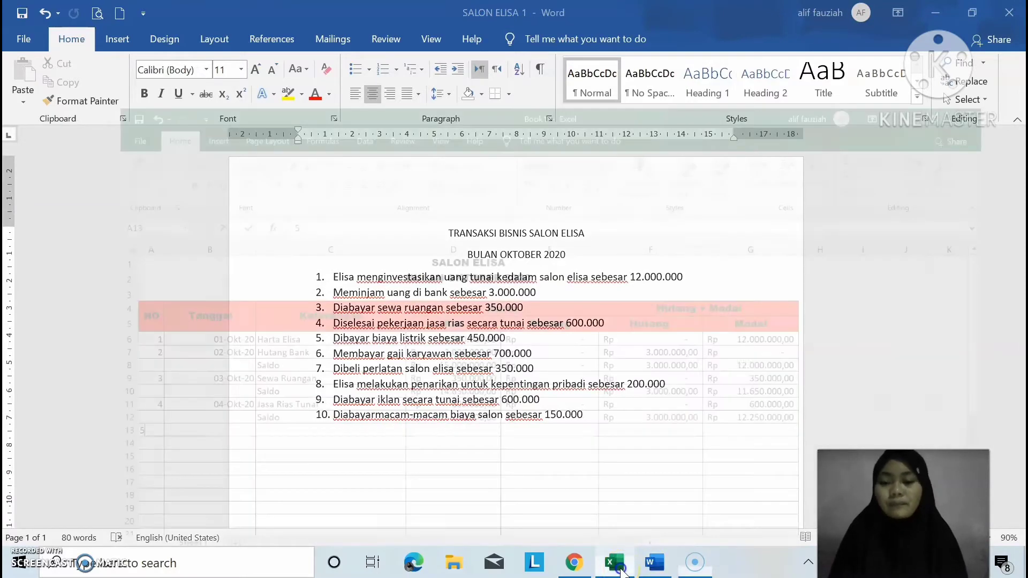
pyautogui.write('5')
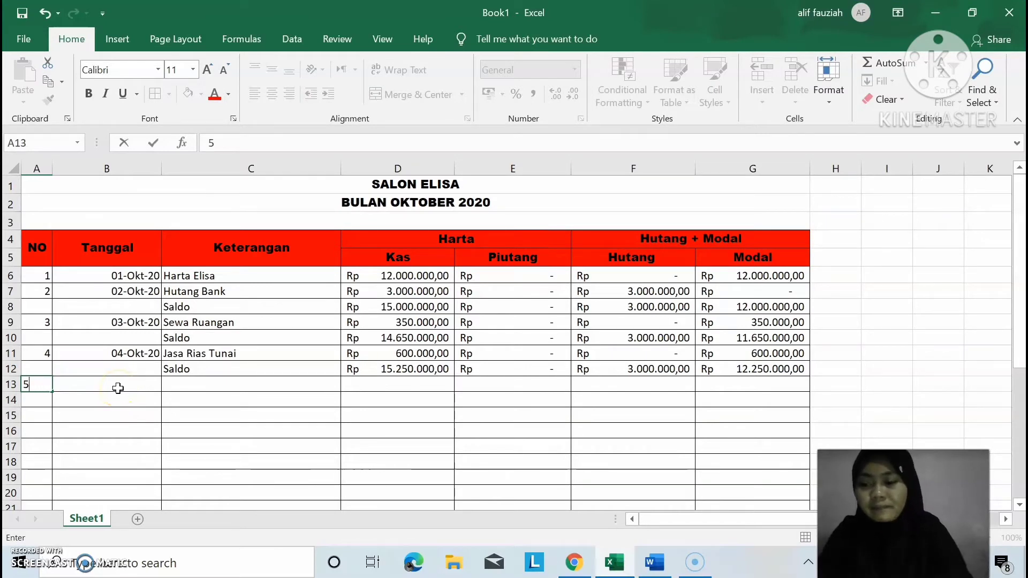
# Enter the fifth transaction's date 05-Oktober-2020 in cell B13 and its description "Biaya Listrik" in cell C13.
pyautogui.click(118, 388)
pyautogui.write('0')
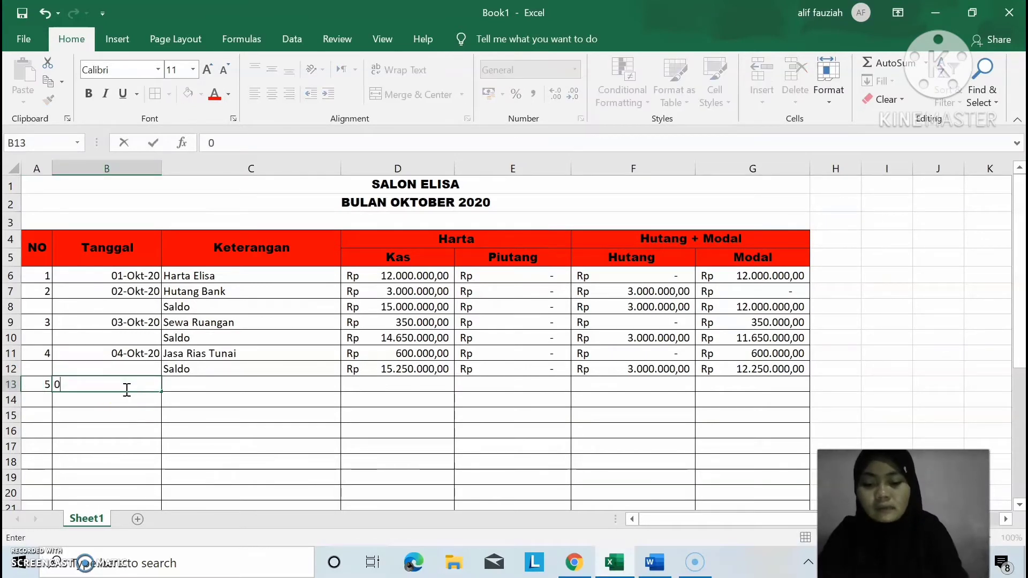
pyautogui.write('5-Ok')
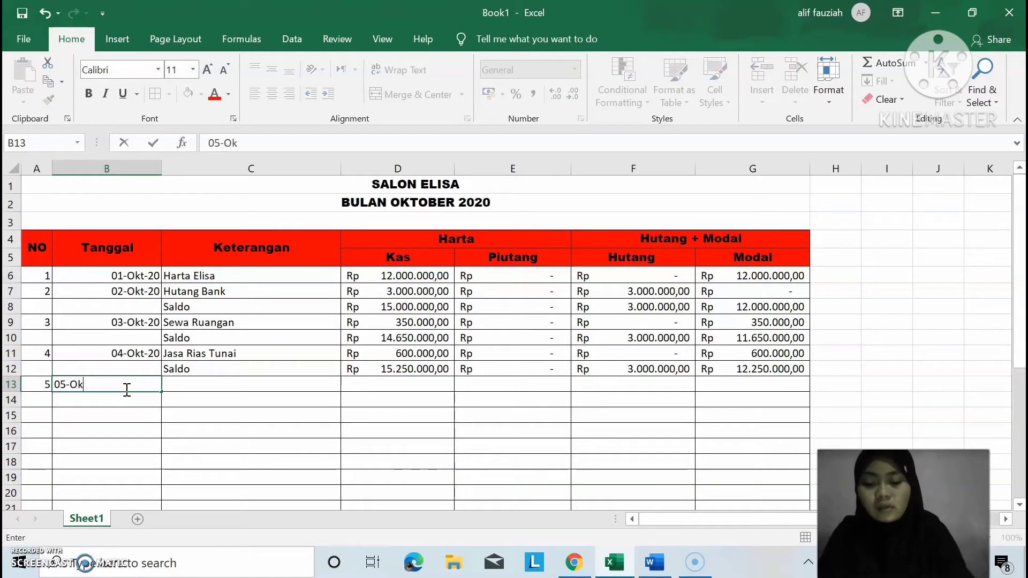
pyautogui.write('tober-29')
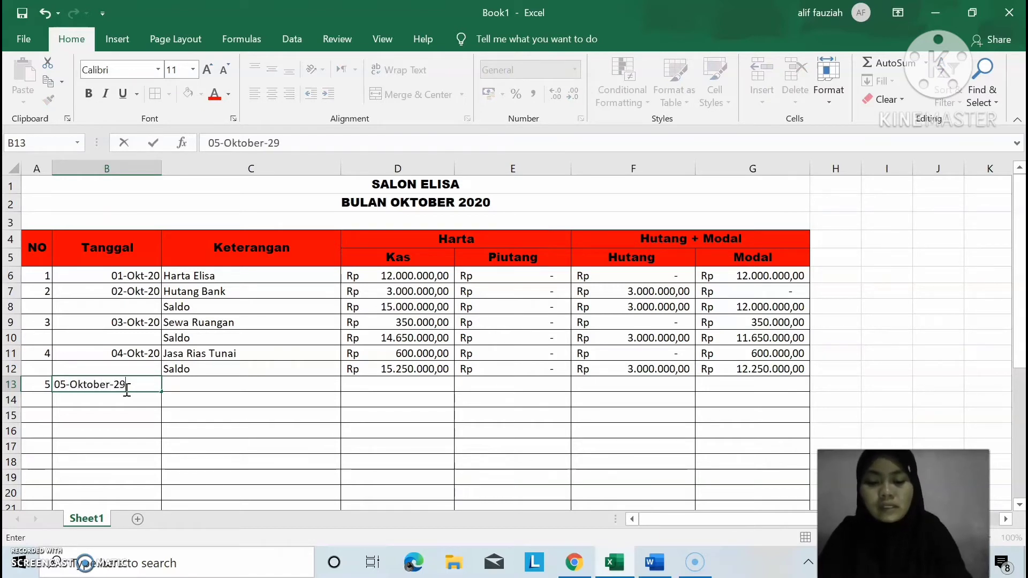
pyautogui.press('BackSpace')
pyautogui.write('020')
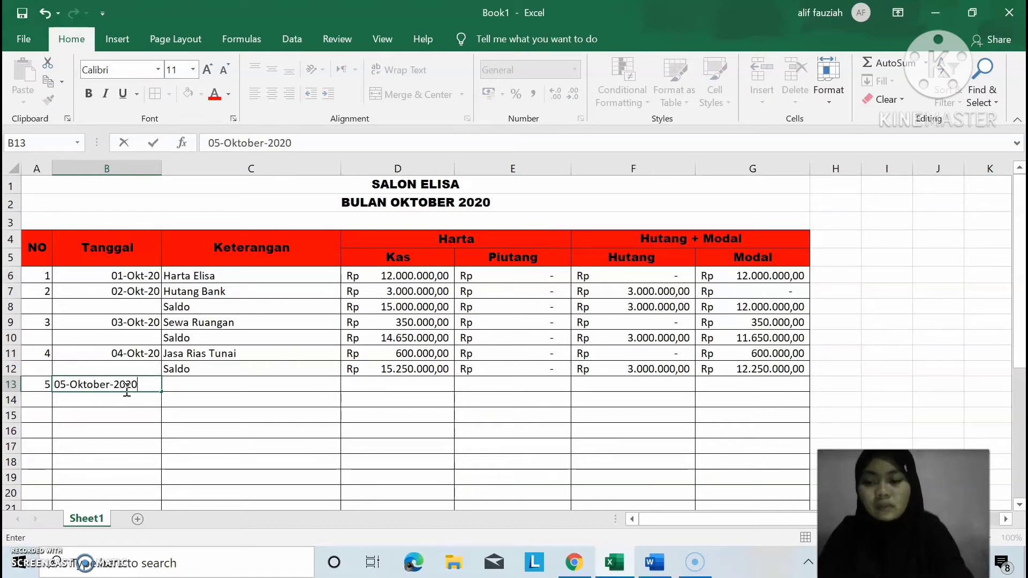
pyautogui.press('Tab')
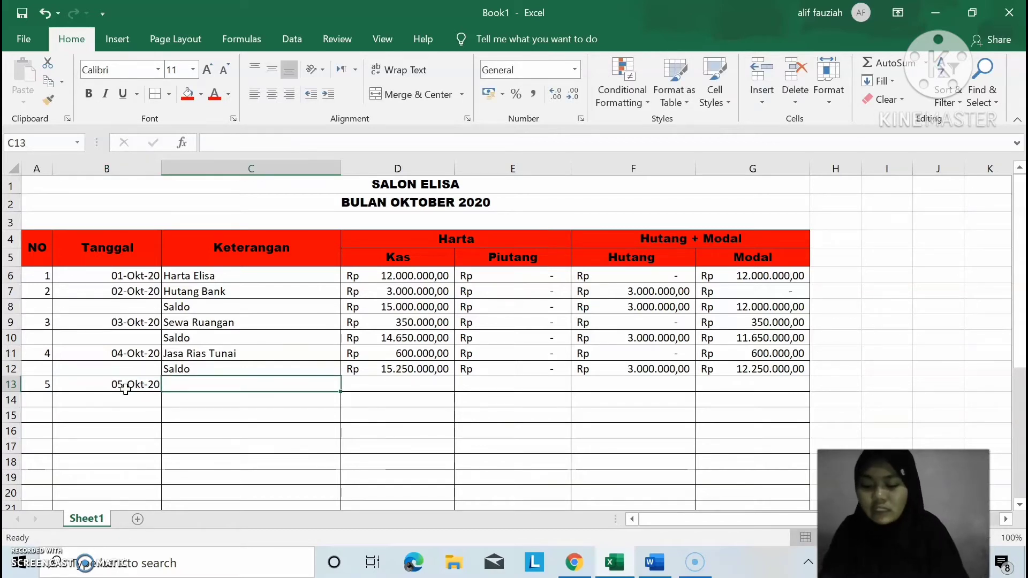
pyautogui.write('Biaya Listrik')
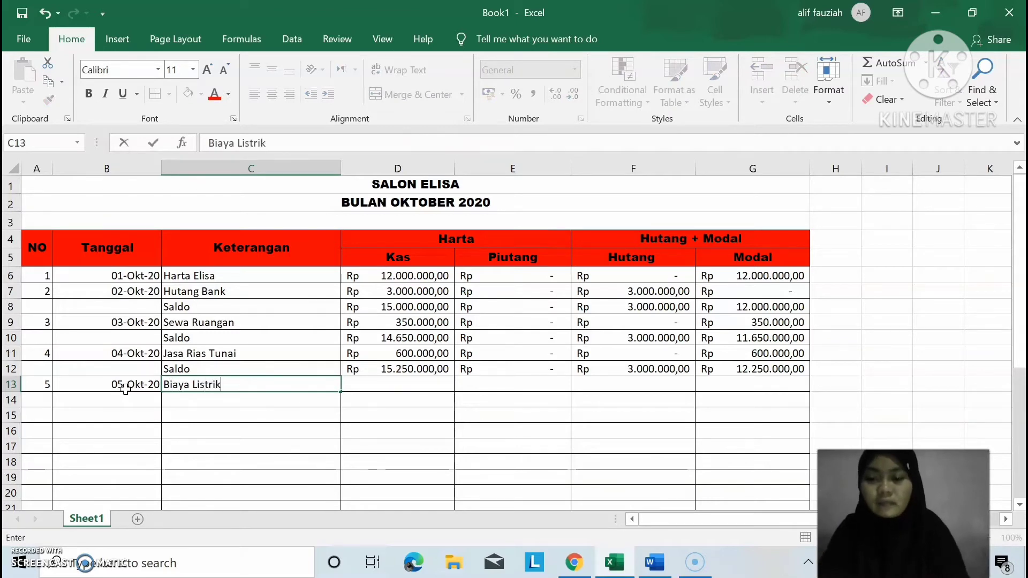
pyautogui.press('Tab')
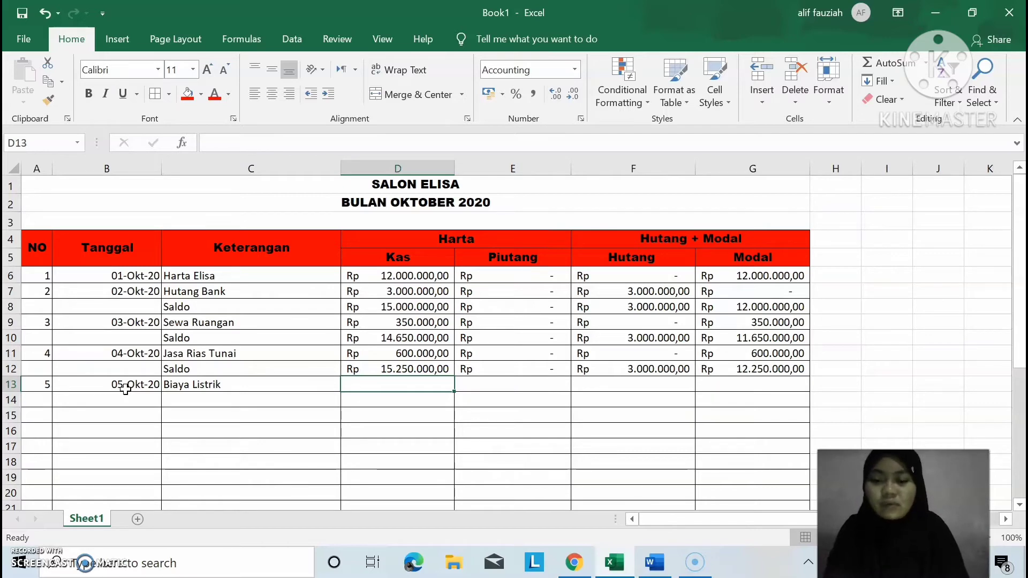
# Check the electricity cost in the Word list, then fill Excel row 13 with Kas 450000, Piutang 0, Hutang 0 and Modal 450000.
pyautogui.click(662, 571)
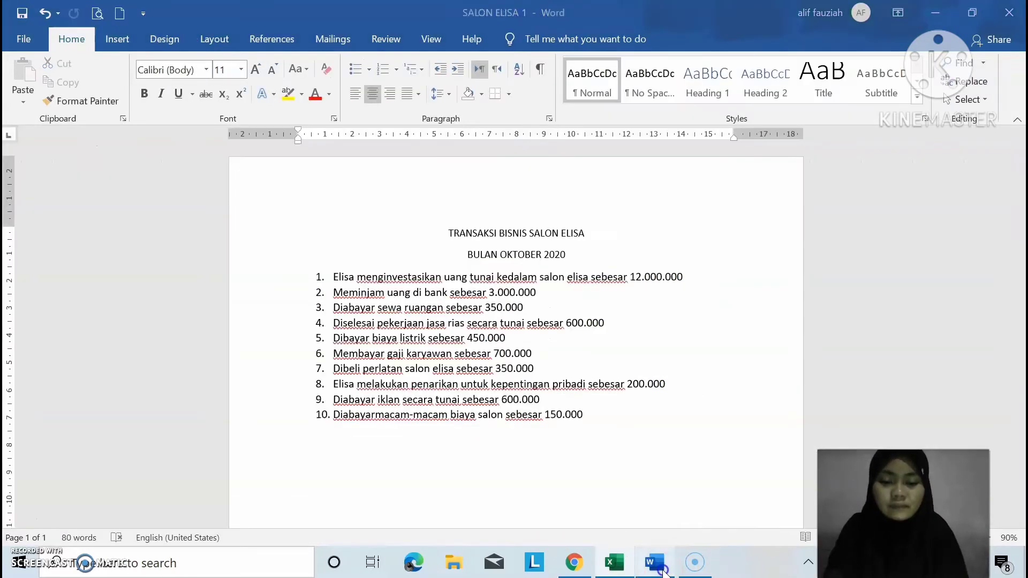
pyautogui.click(615, 568)
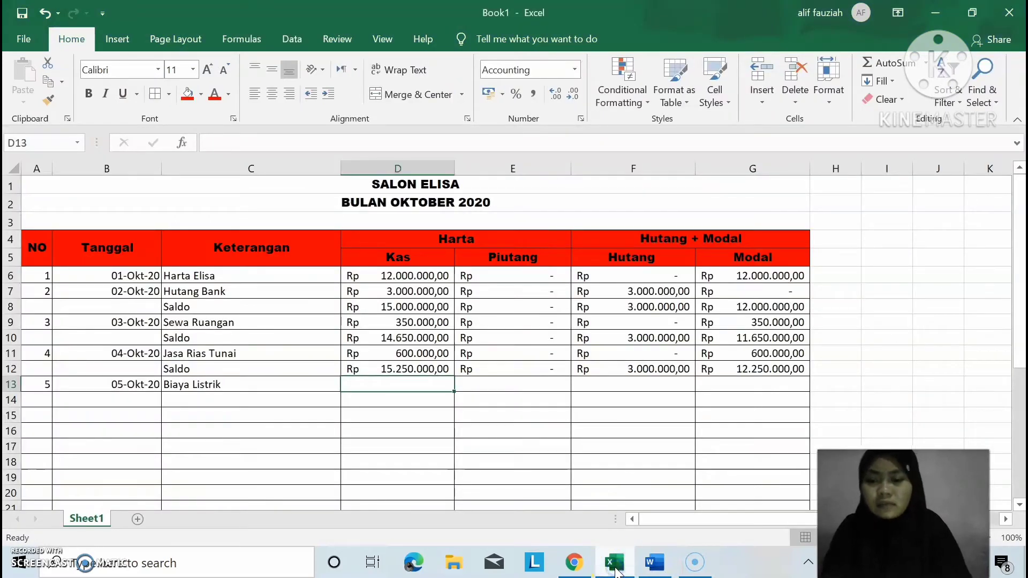
pyautogui.write('450')
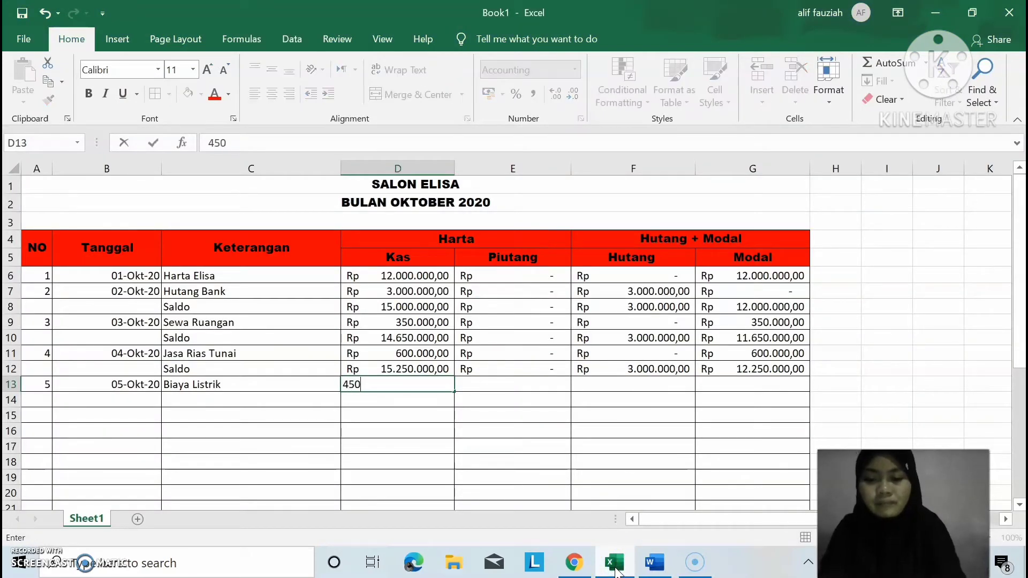
pyautogui.write('000')
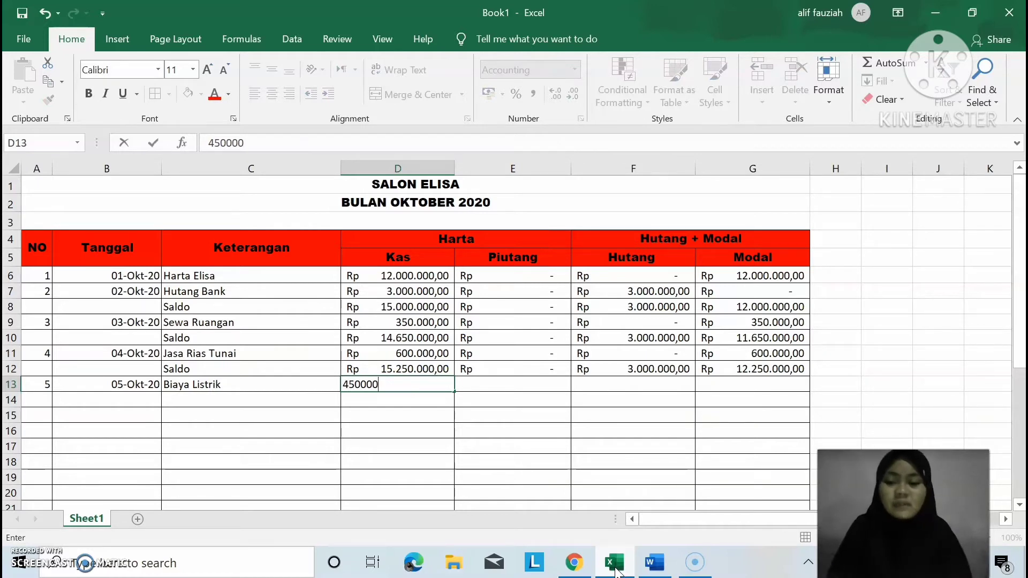
pyautogui.press('Tab')
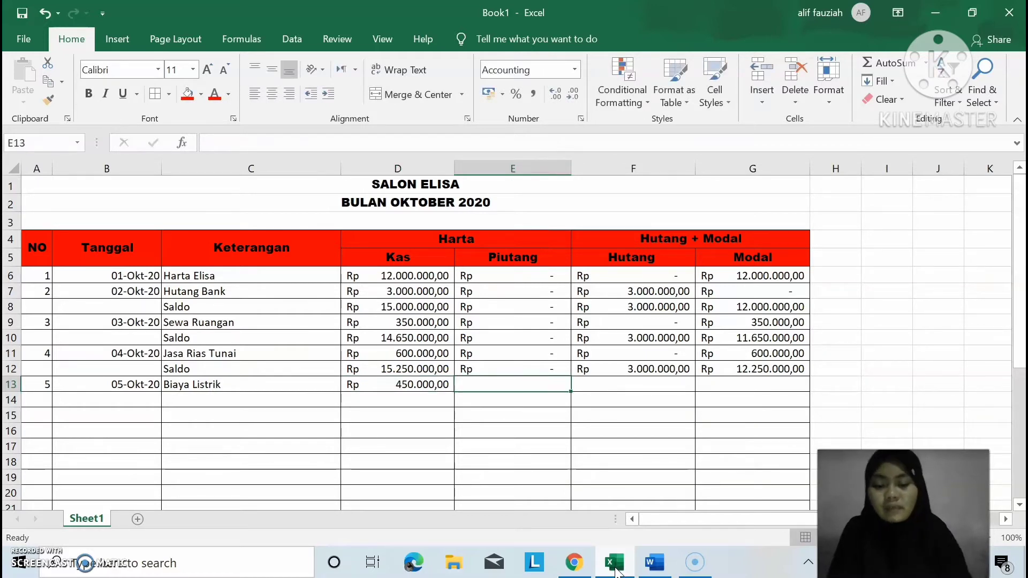
pyautogui.write('0')
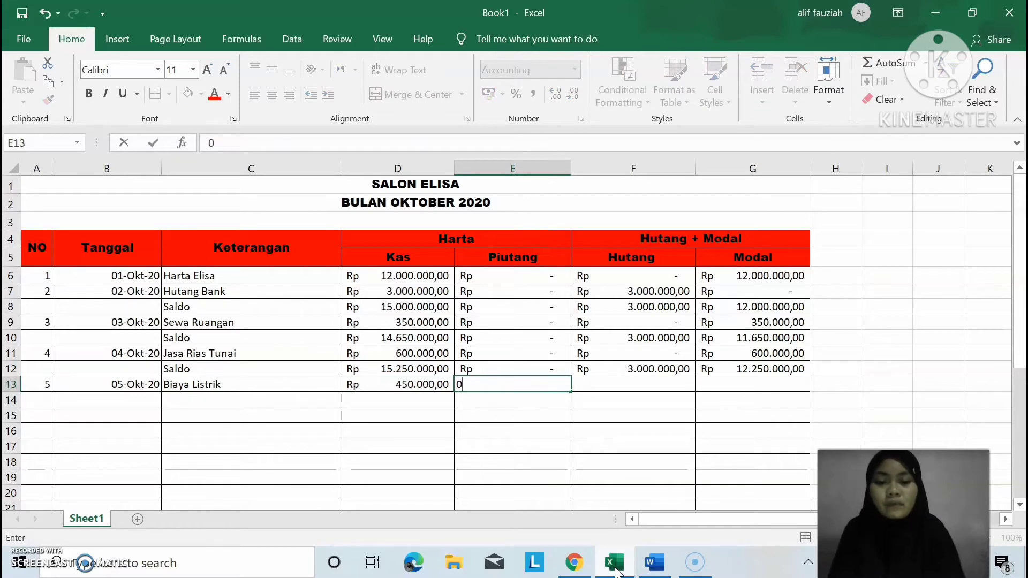
pyautogui.press('Tab')
pyautogui.write('0')
pyautogui.press('Tab')
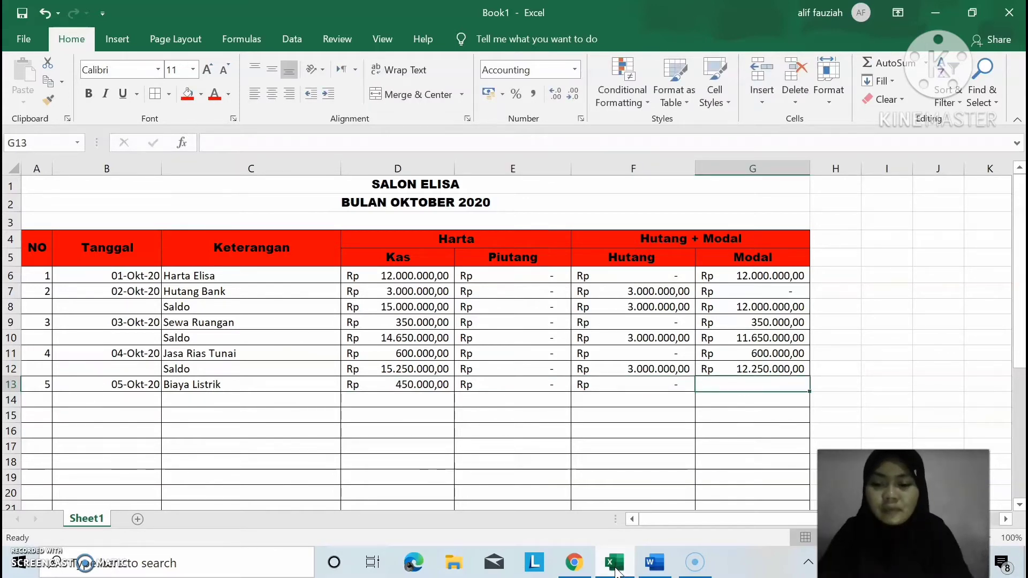
pyautogui.write('4500')
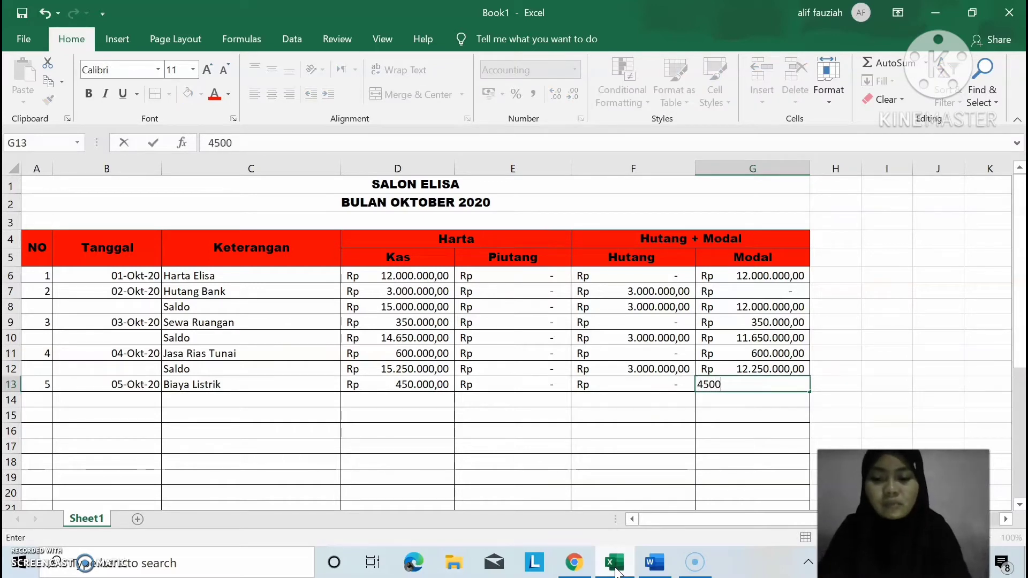
pyautogui.write('000')
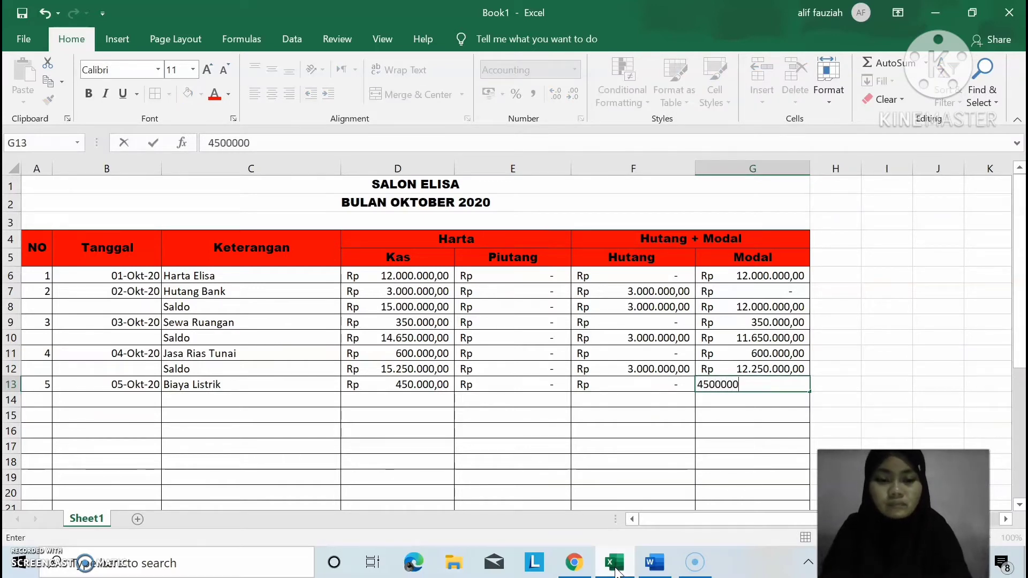
pyautogui.press('Left')
# Label the row below the fifth transaction "Saldo" in the Keterangan column, cell C14.
pyautogui.press('Left')
pyautogui.press('Left')
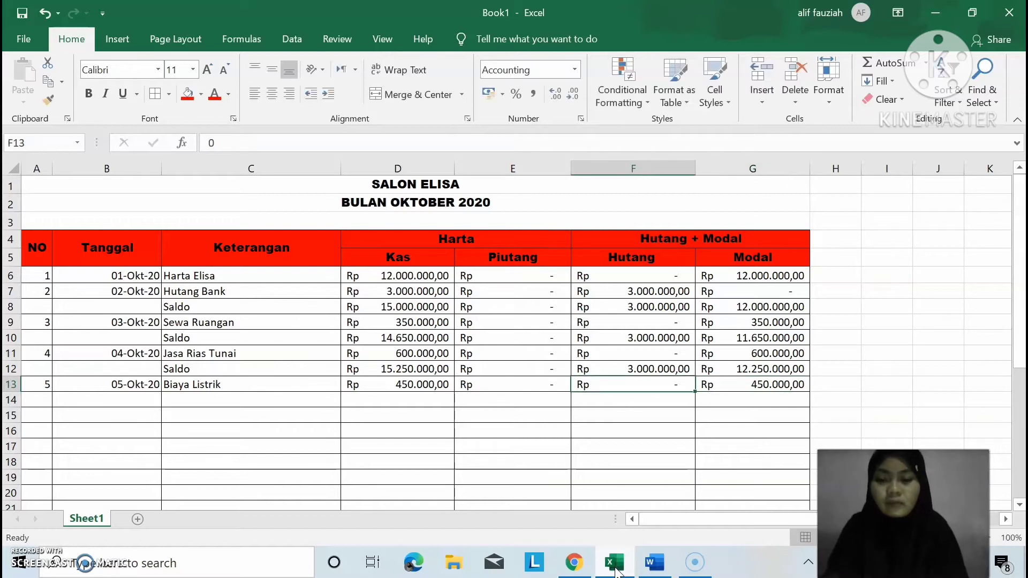
pyautogui.press('Left')
pyautogui.press('Left')
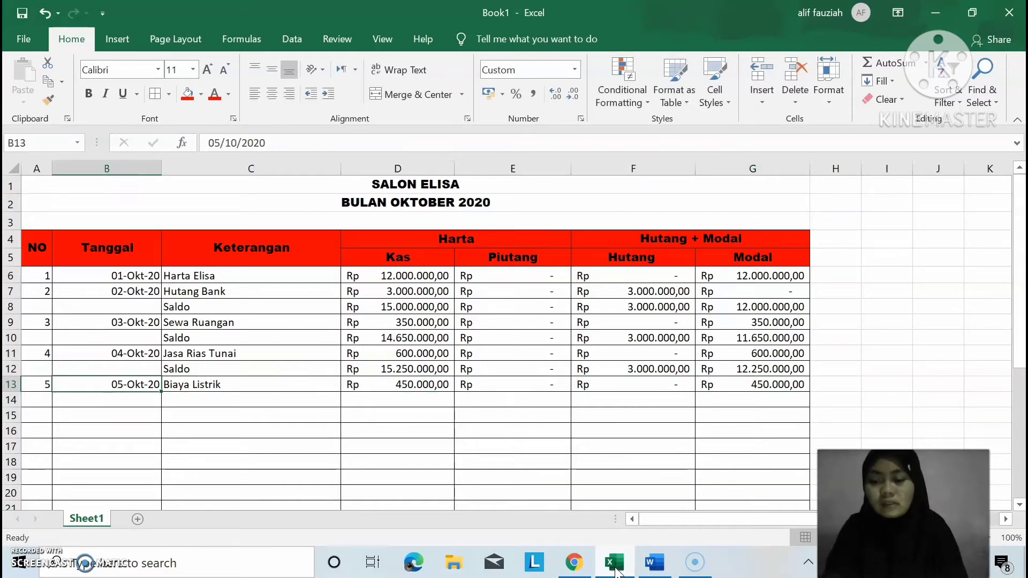
pyautogui.press('Down')
pyautogui.press('Right')
pyautogui.write('Sal')
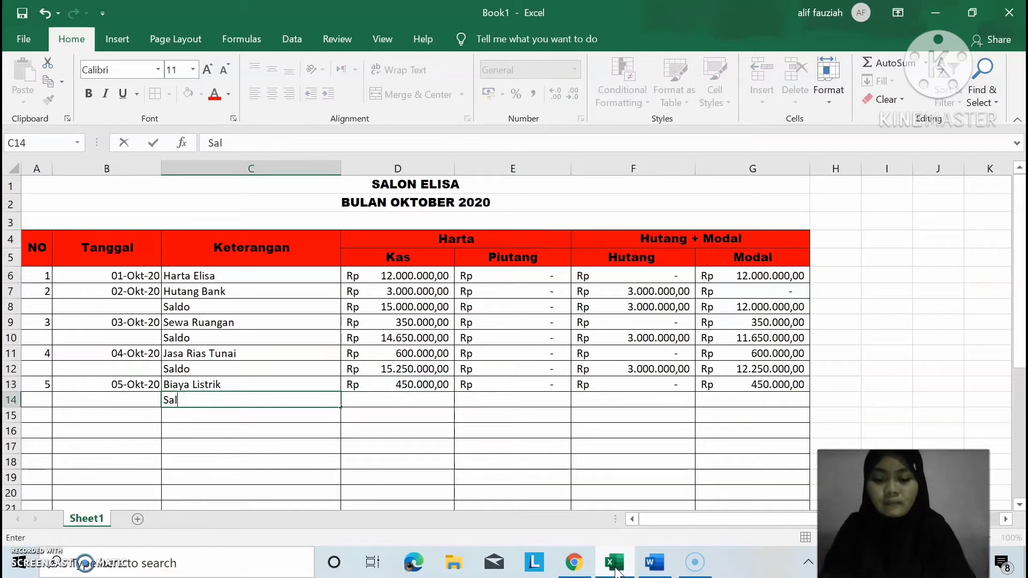
pyautogui.write('od')
pyautogui.press('BackSpace')
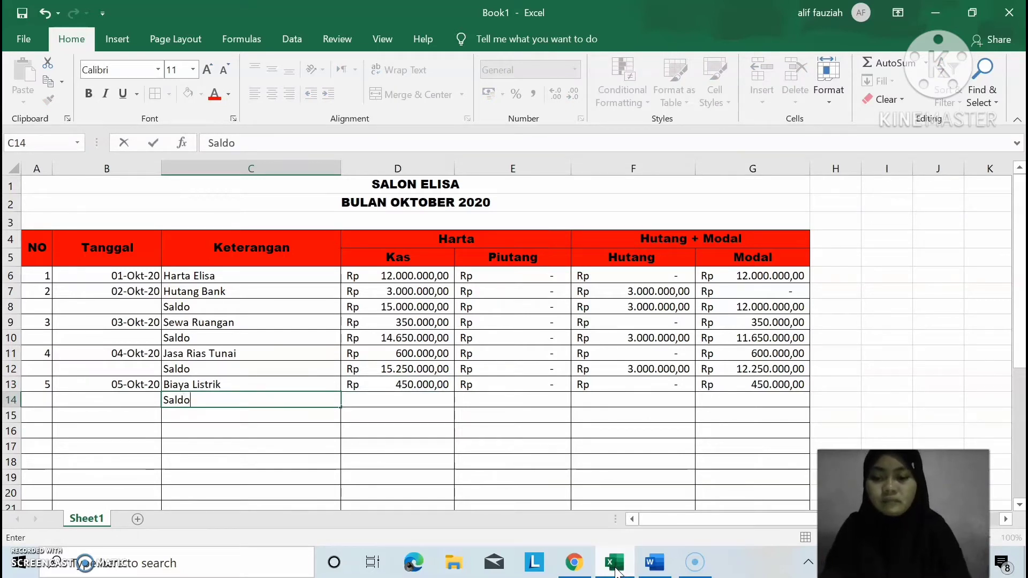
pyautogui.press('Right')
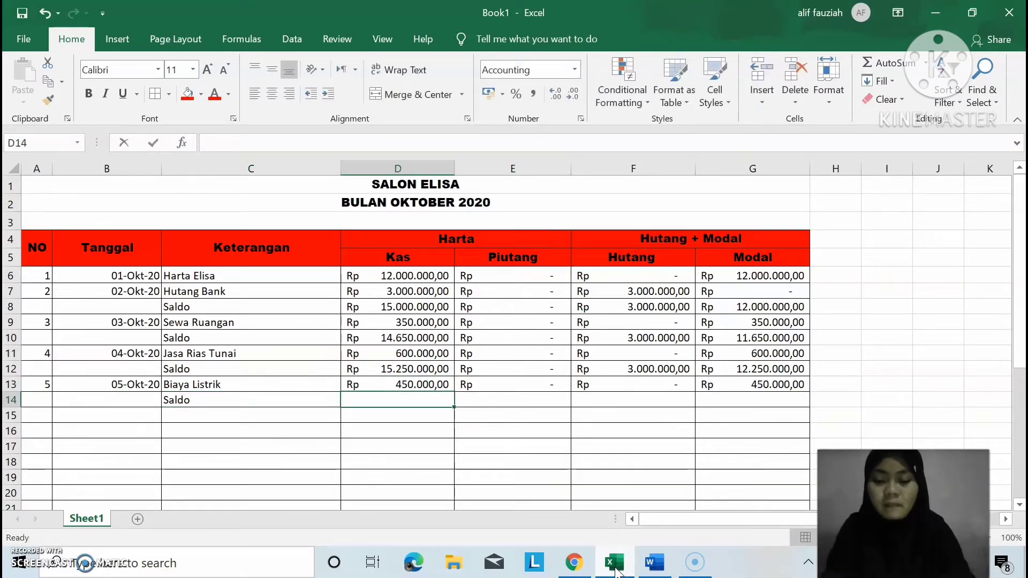
# Calculate the Kas balance in cell D14 with =D12-D13 and fill the formula across E14:G14.
pyautogui.write('=')
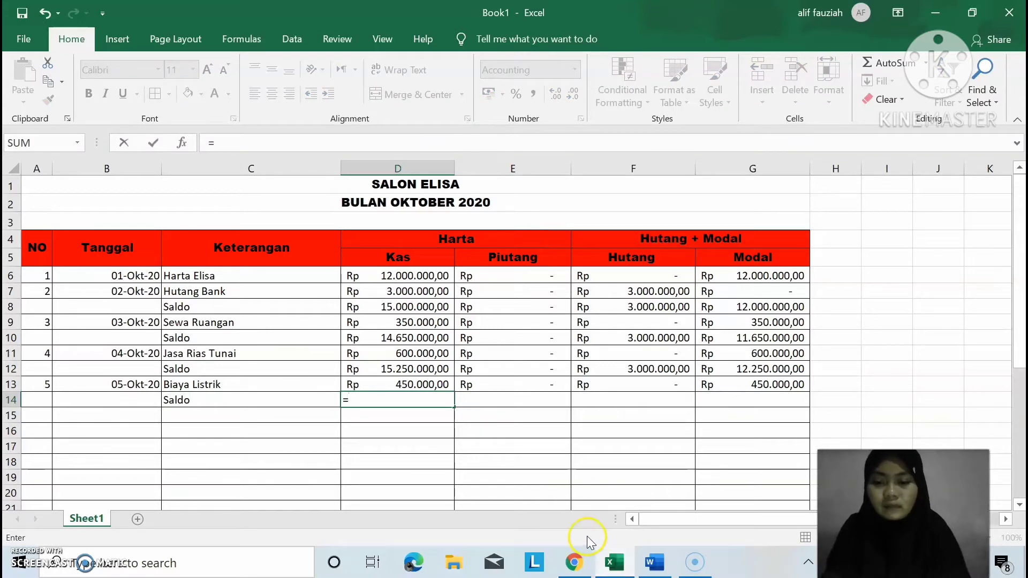
pyautogui.click(429, 372)
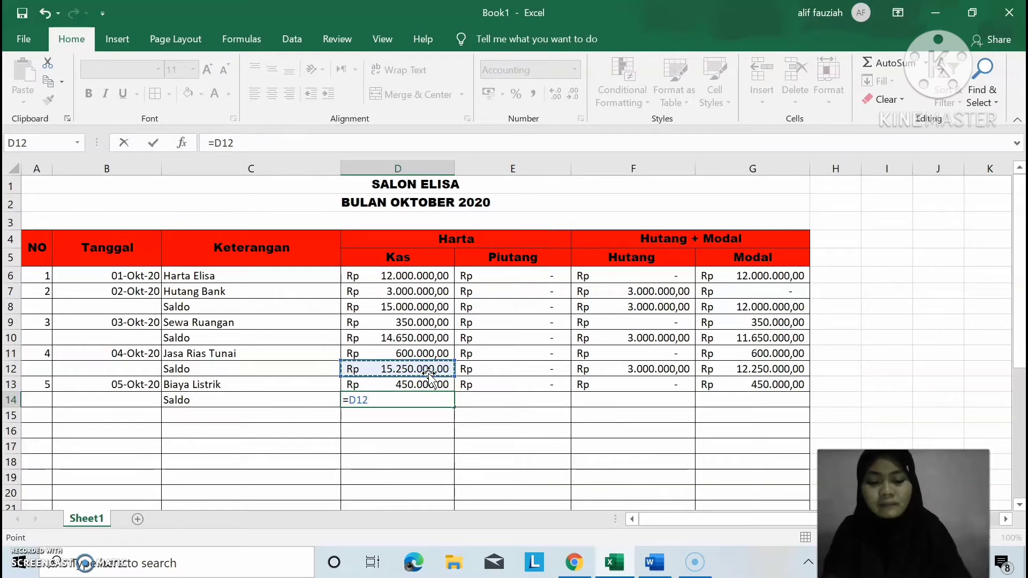
pyautogui.write('-')
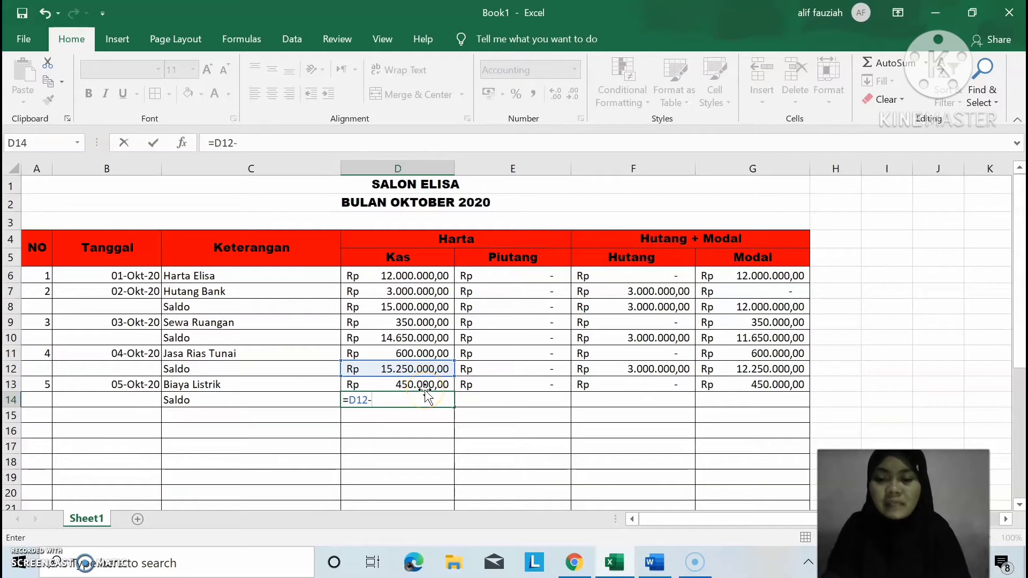
pyautogui.click(426, 386)
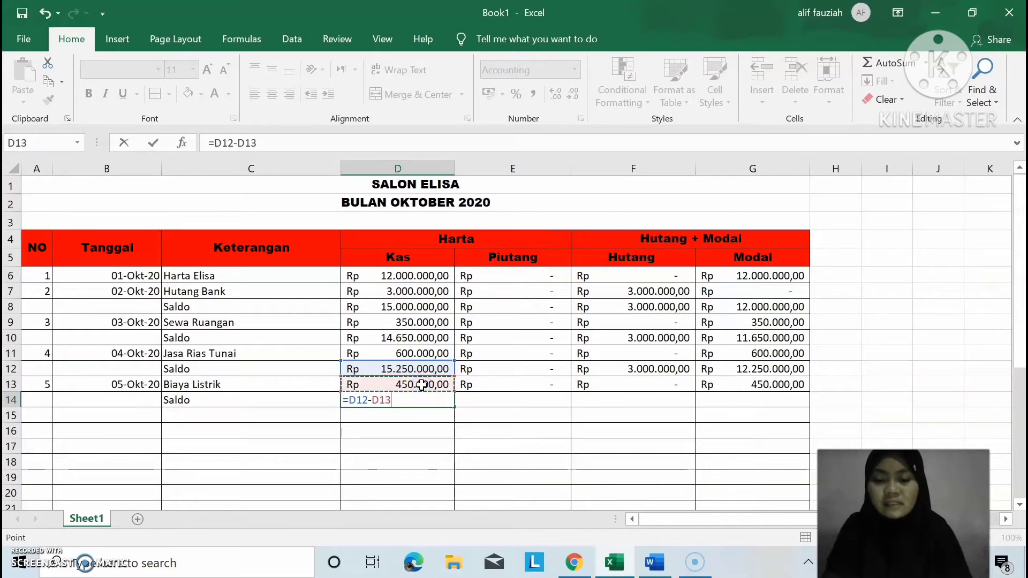
pyautogui.press('Return')
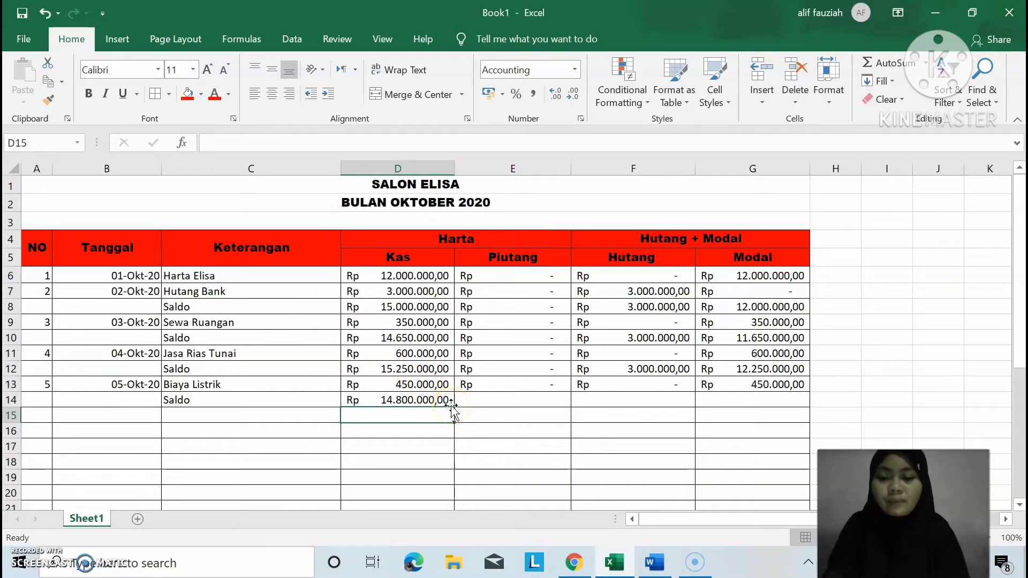
pyautogui.moveTo(448, 401); pyautogui.dragTo(790, 400)
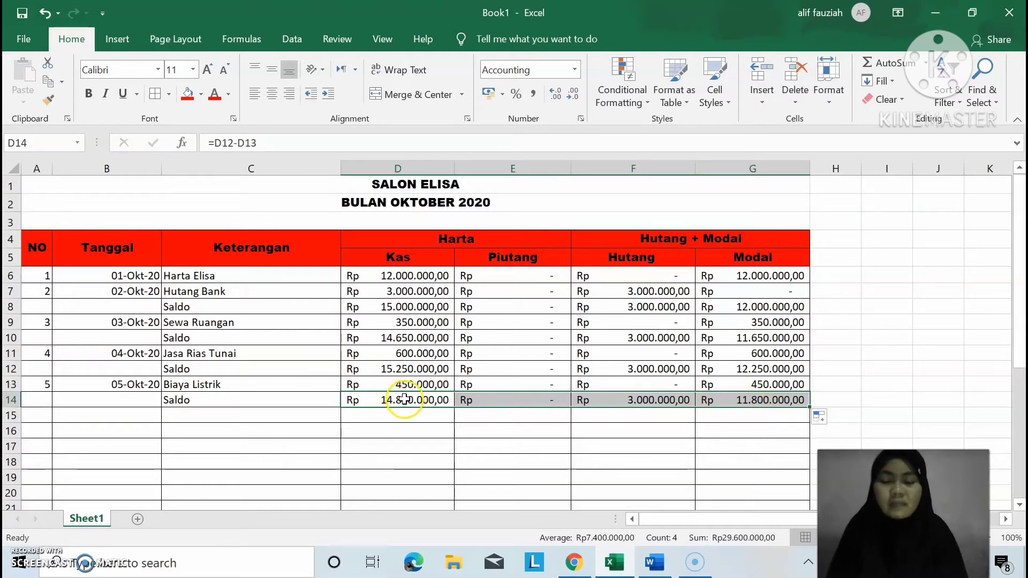
# Enter 6 in the NO column, cell A15, and check the sixth transaction in the Word list before returning to Excel.
pyautogui.click(35, 416)
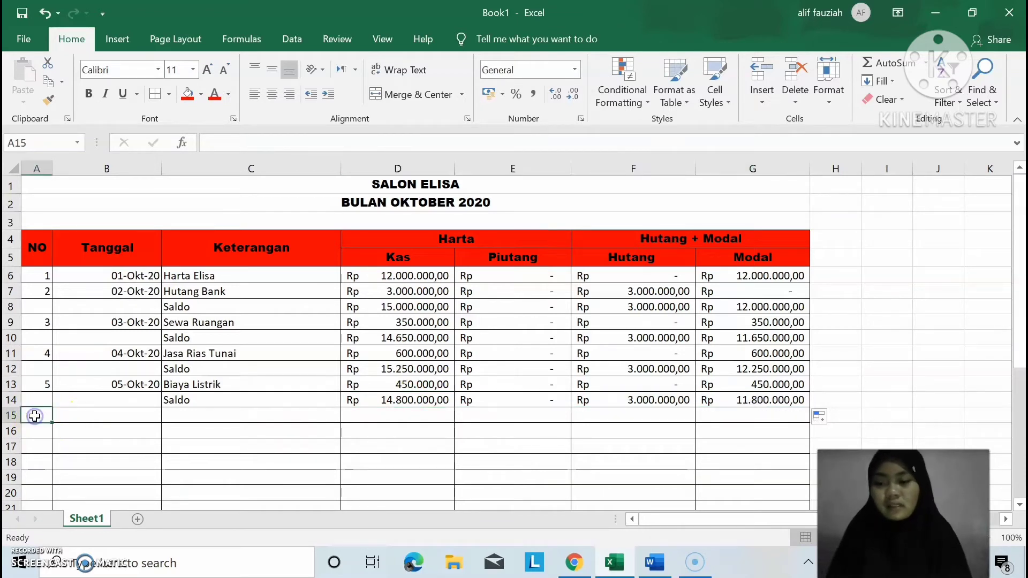
pyautogui.write('6')
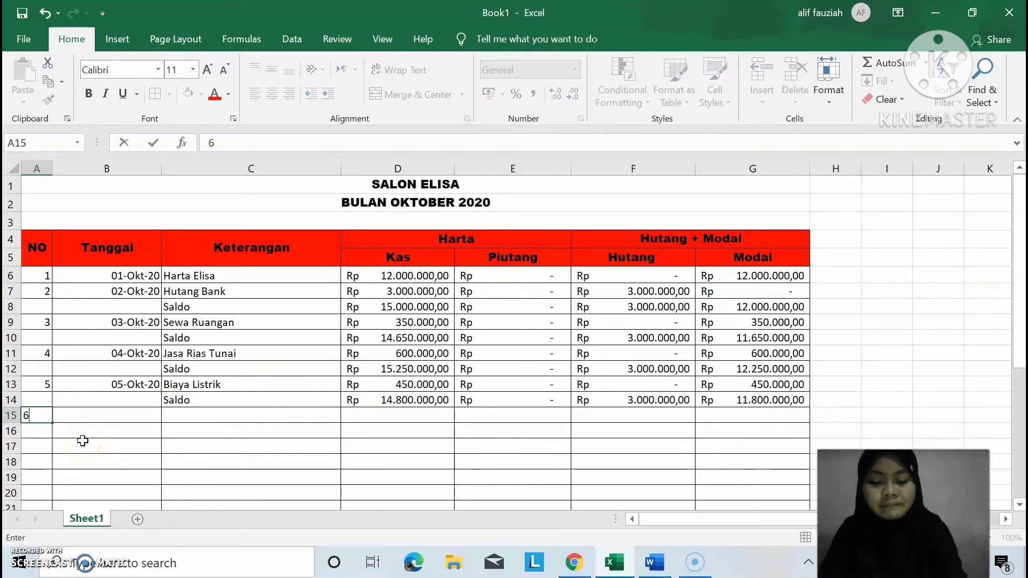
pyautogui.click(655, 562)
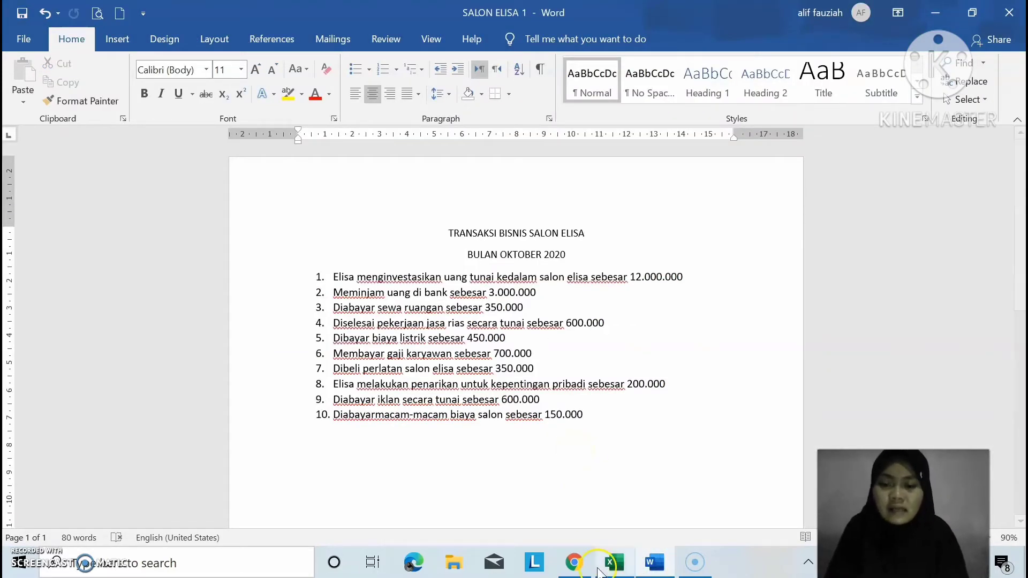
pyautogui.click(613, 565)
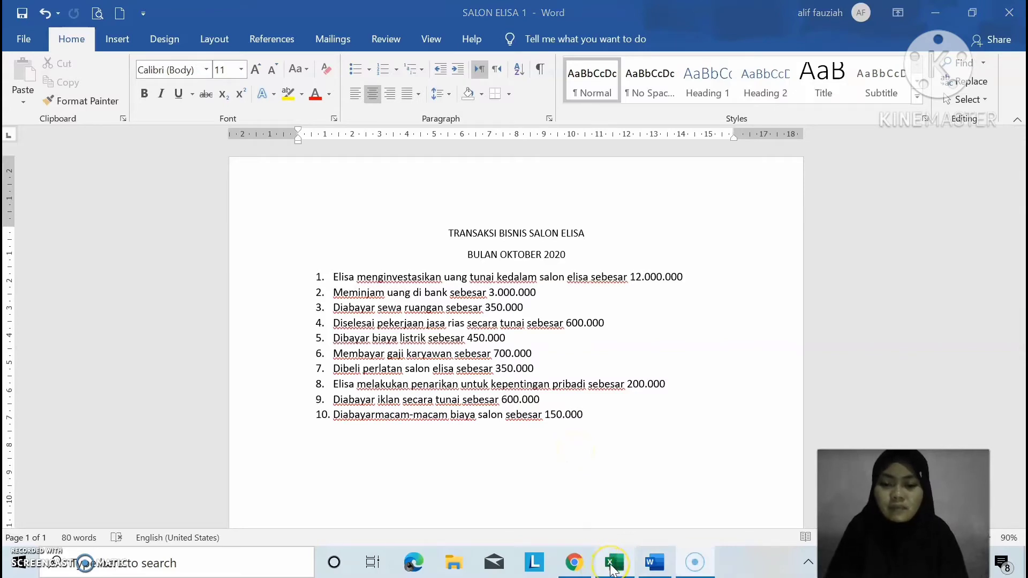
pyautogui.write('6')
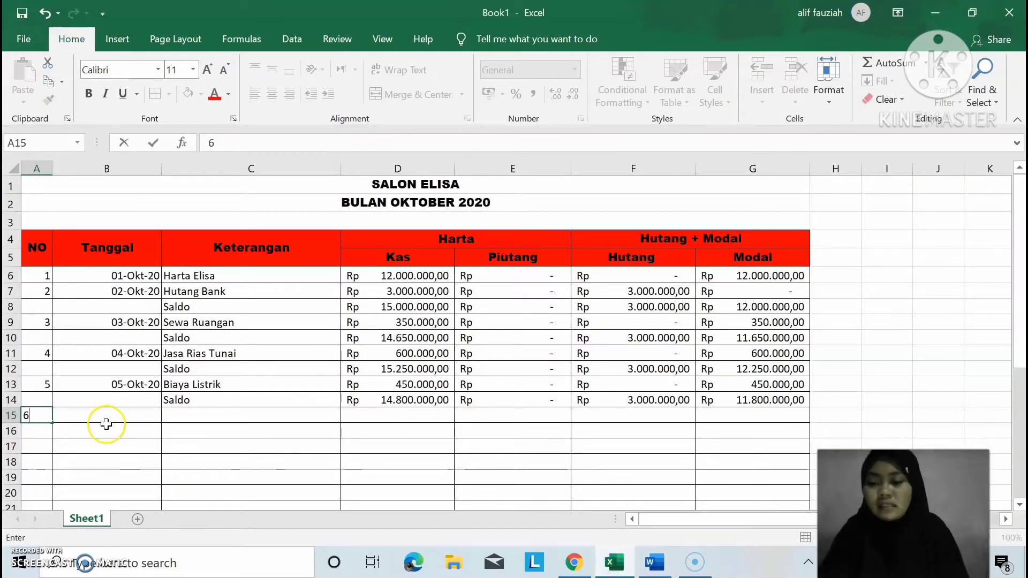
pyautogui.write('0')
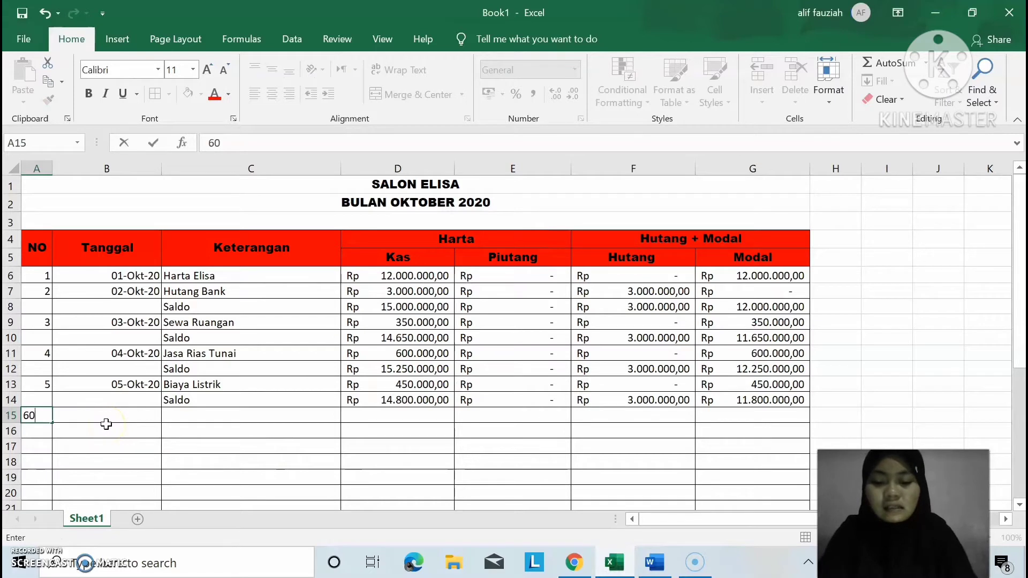
pyautogui.write('6-Okto')
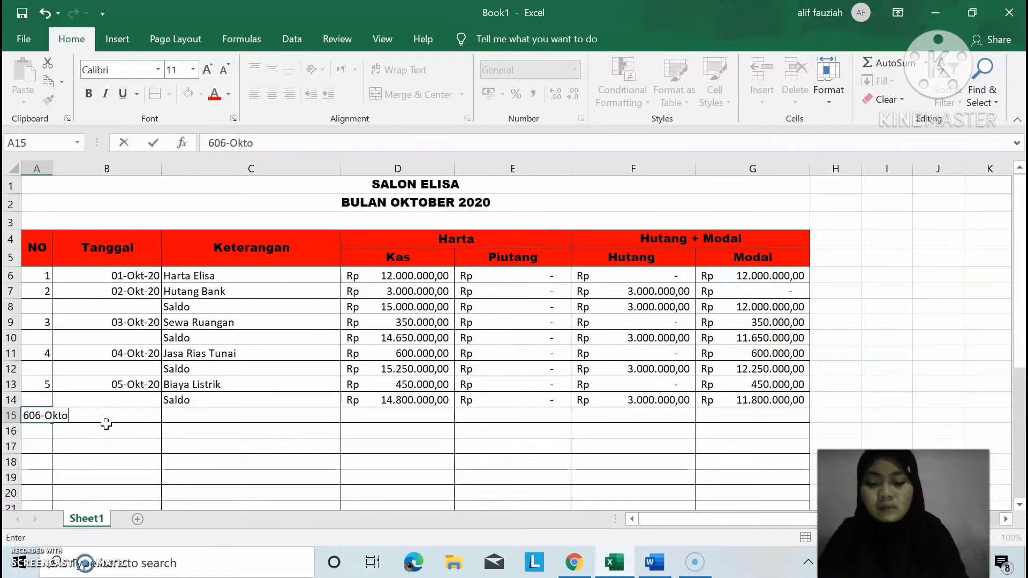
pyautogui.write('ber-2020')
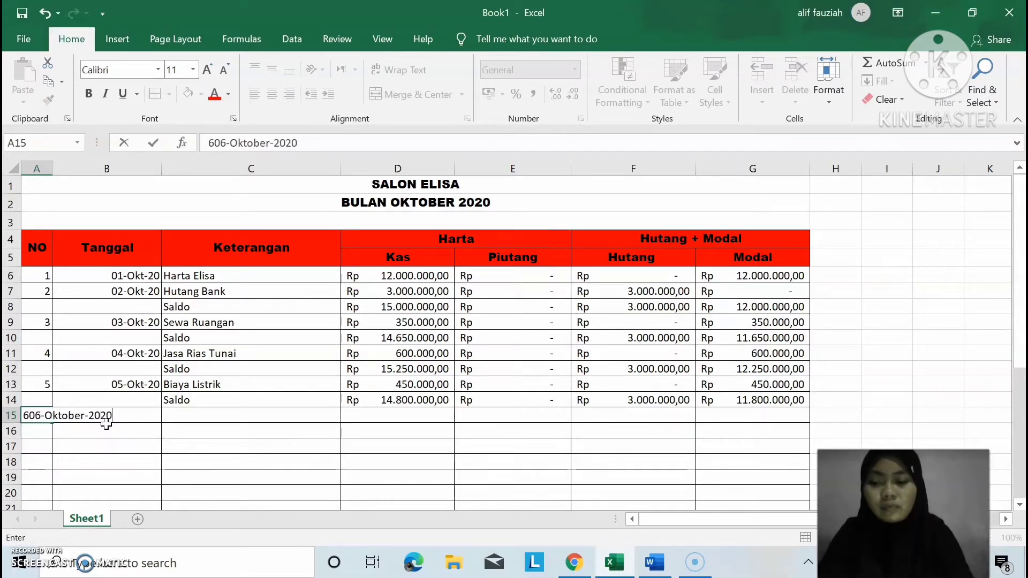
pyautogui.press('BackSpace')
pyautogui.press('BackSpace')
pyautogui.press('BackSpace')
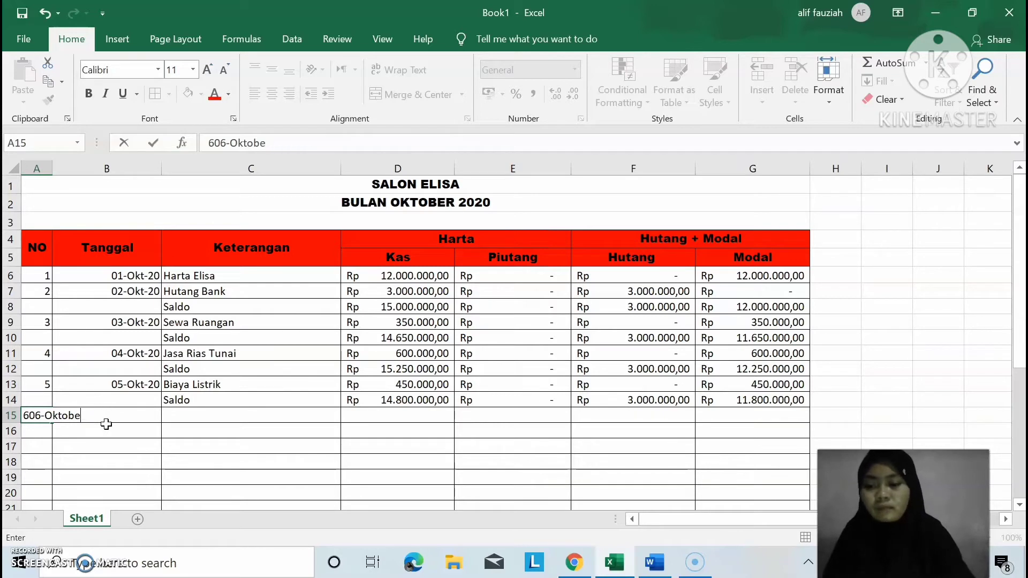
pyautogui.press('BackSpace')
pyautogui.press('BackSpace')
pyautogui.press('BackSpace')
pyautogui.press('BackSpace')
pyautogui.press('BackSpace')
pyautogui.press('BackSpace')
pyautogui.press('BackSpace')
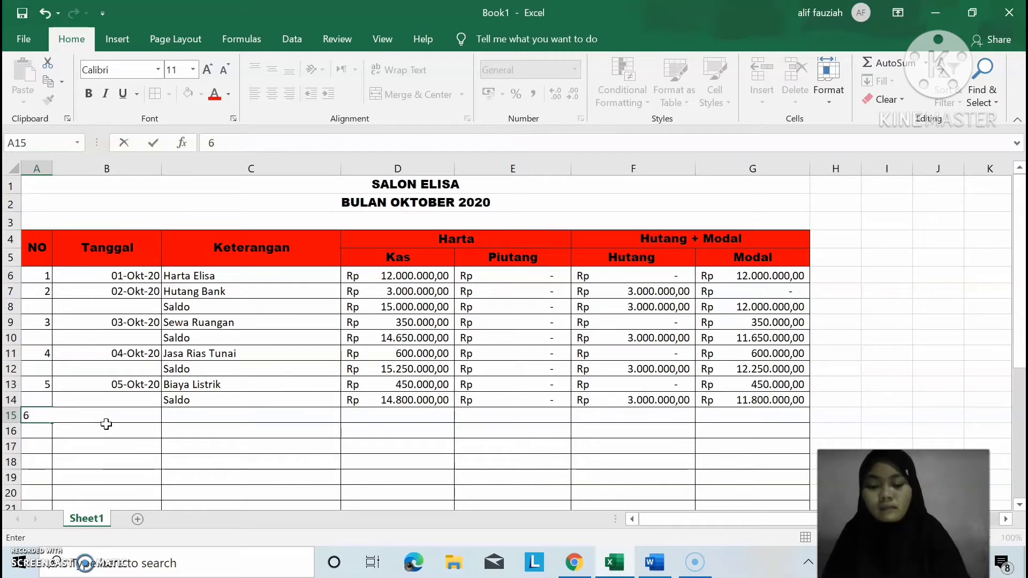
# Enter 0-Oktober-2020 as the Tanggal in B15 and "Gaji Karyawan" as the Keterangan in C15 for the sixth transaction.
pyautogui.press('Tab')
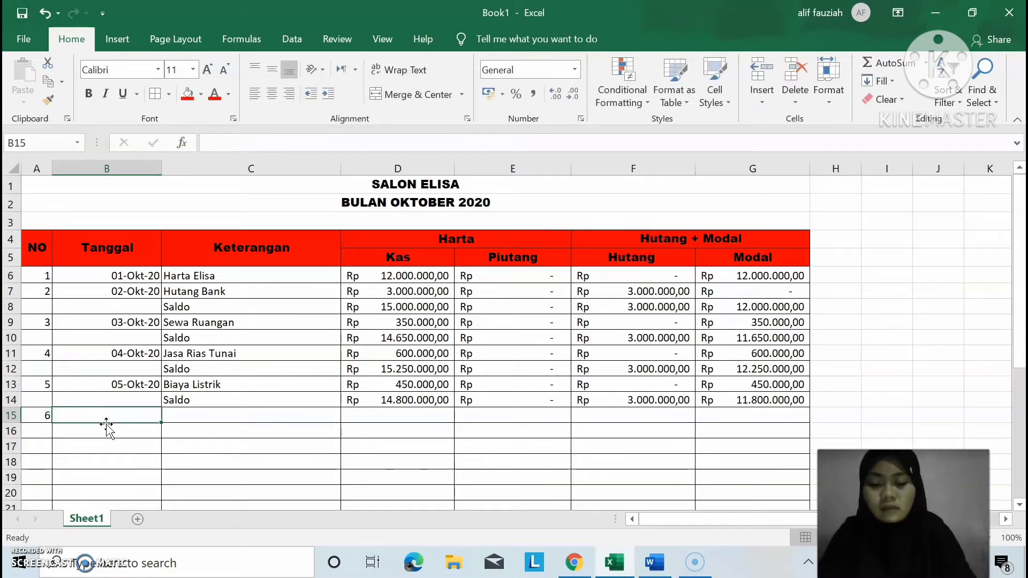
pyautogui.write('0-')
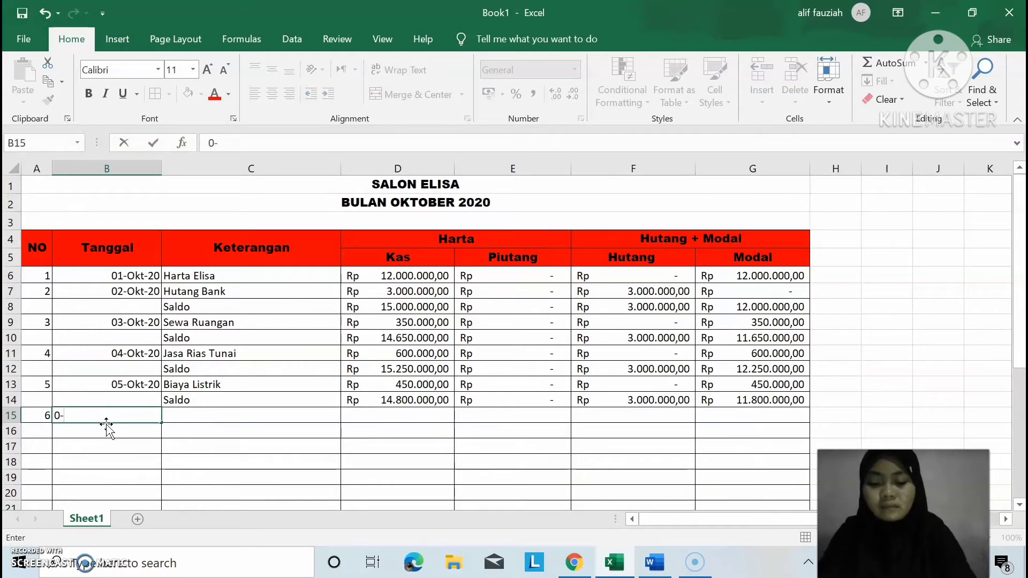
pyautogui.write('Oktob')
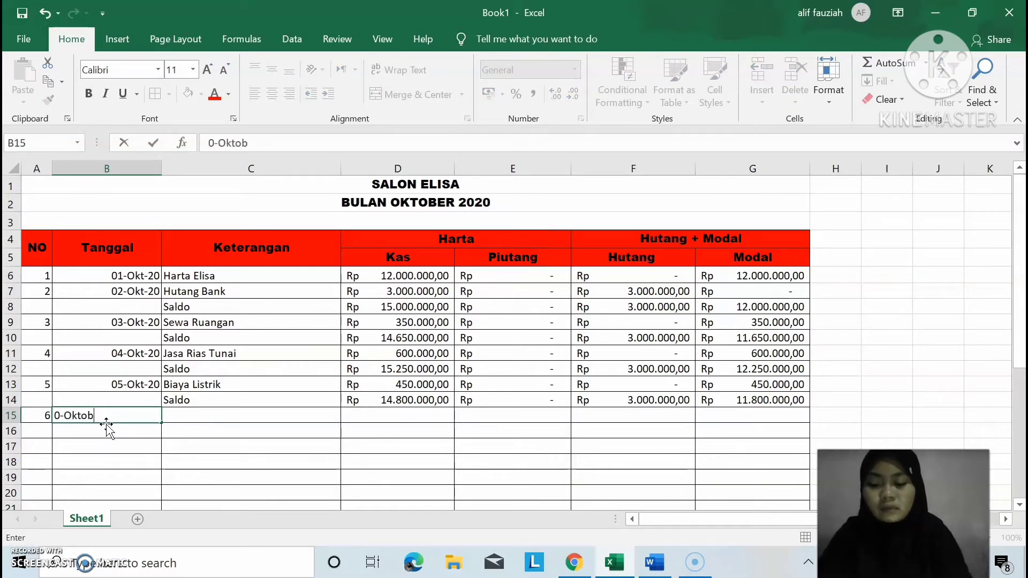
pyautogui.write('er-2020')
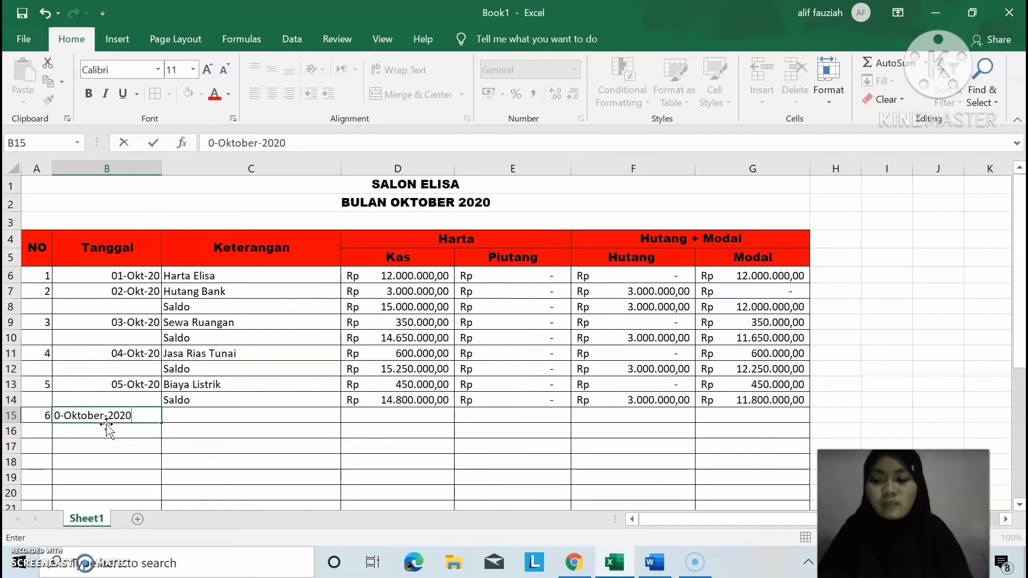
pyautogui.press('Tab')
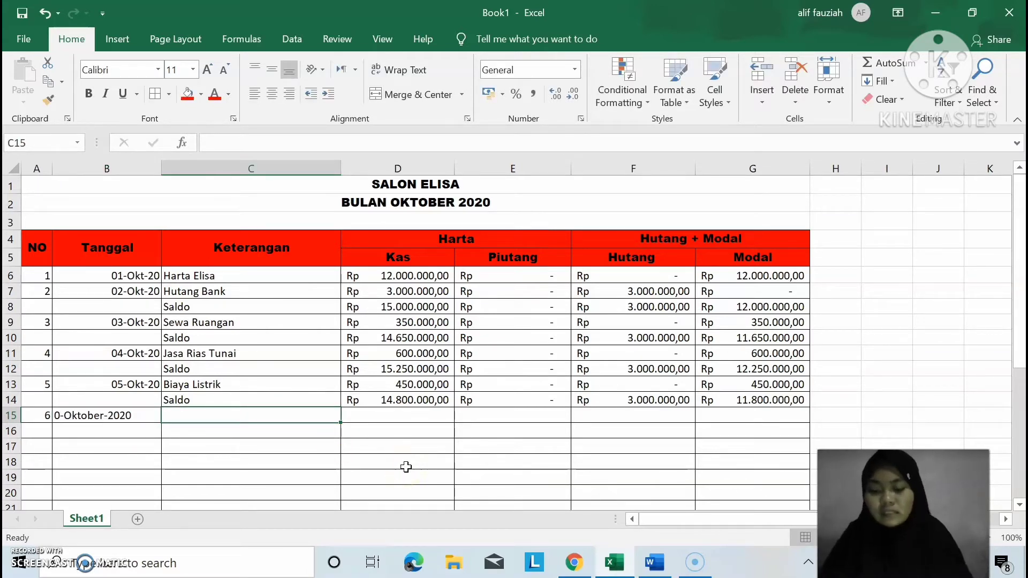
pyautogui.write('Gaji')
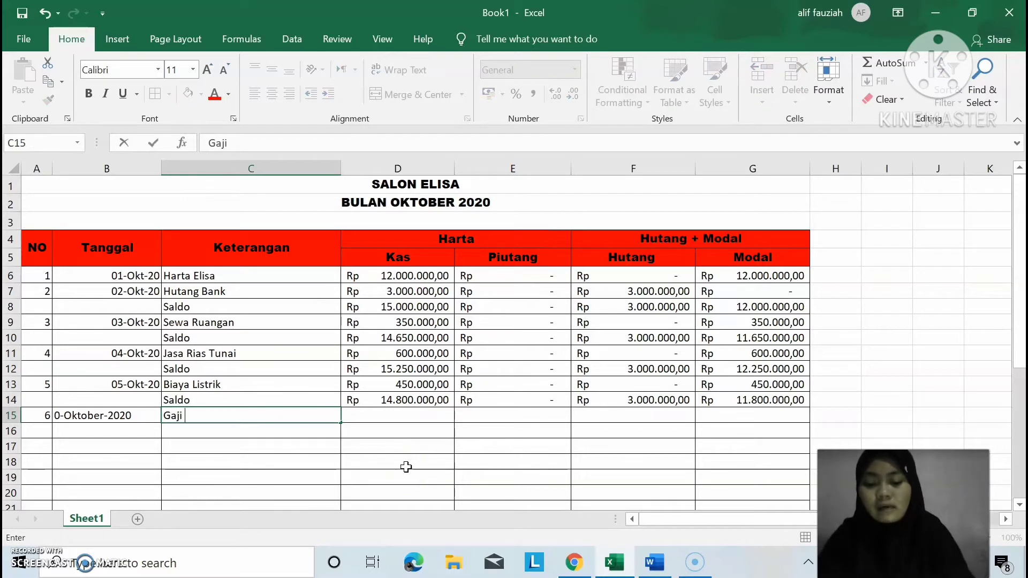
pyautogui.write(' Karyawan')
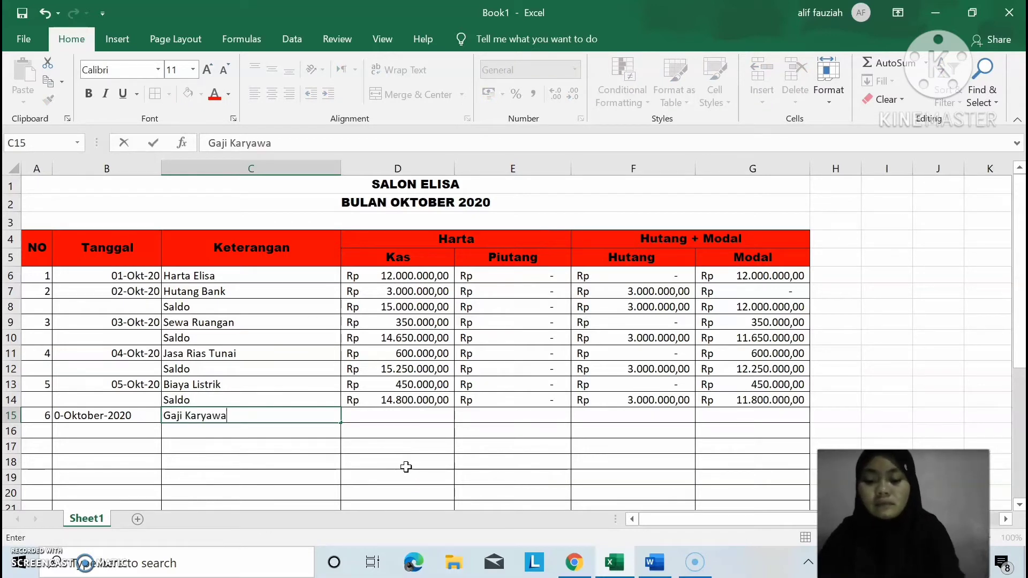
pyautogui.click(424, 418)
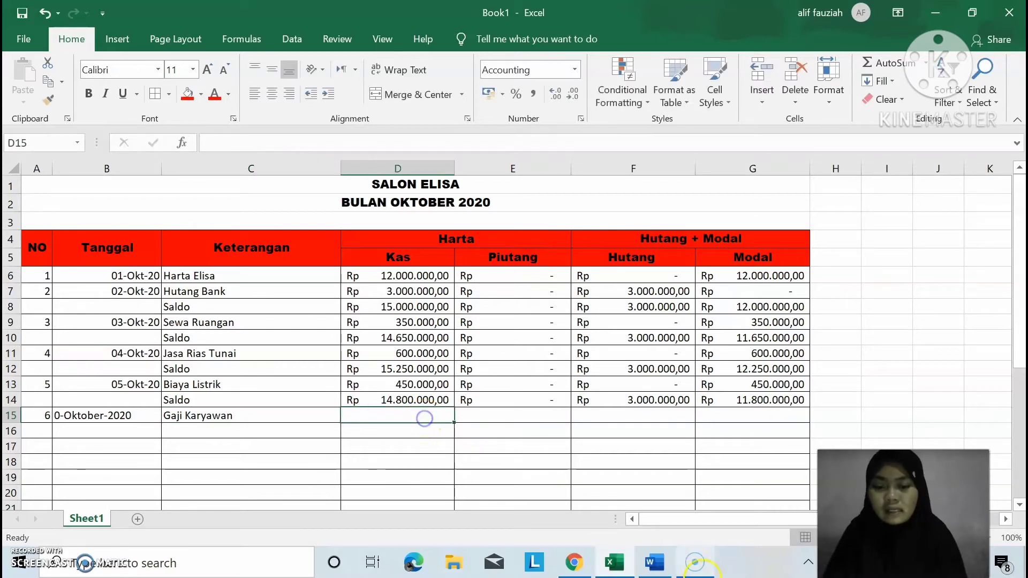
# Check the employee salary amount in the Word list, then fill Excel row 15 with Kas 700000, Piutang 0, Hutang 0 and Modal 700000.
pyautogui.click(652, 563)
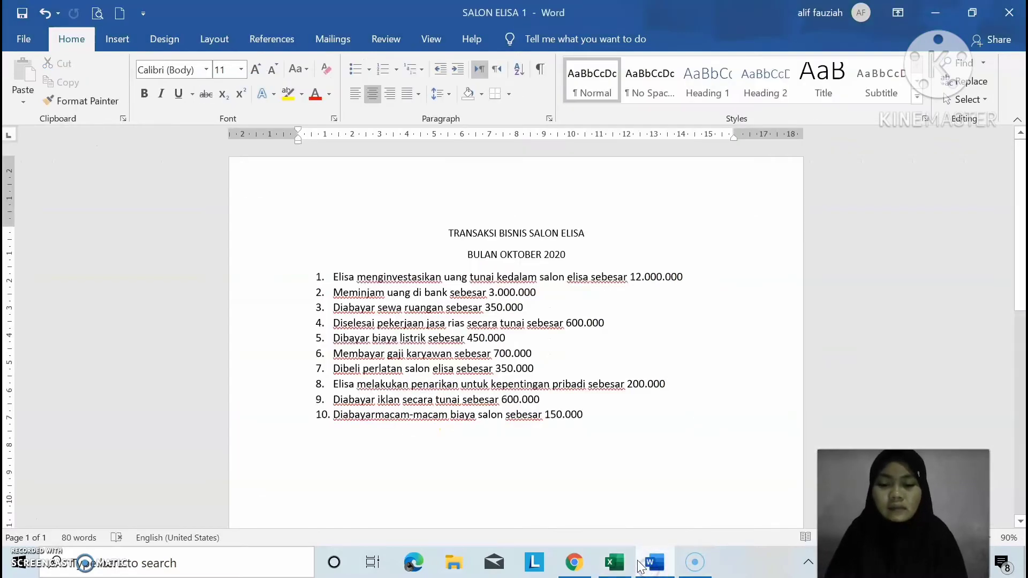
pyautogui.click(616, 564)
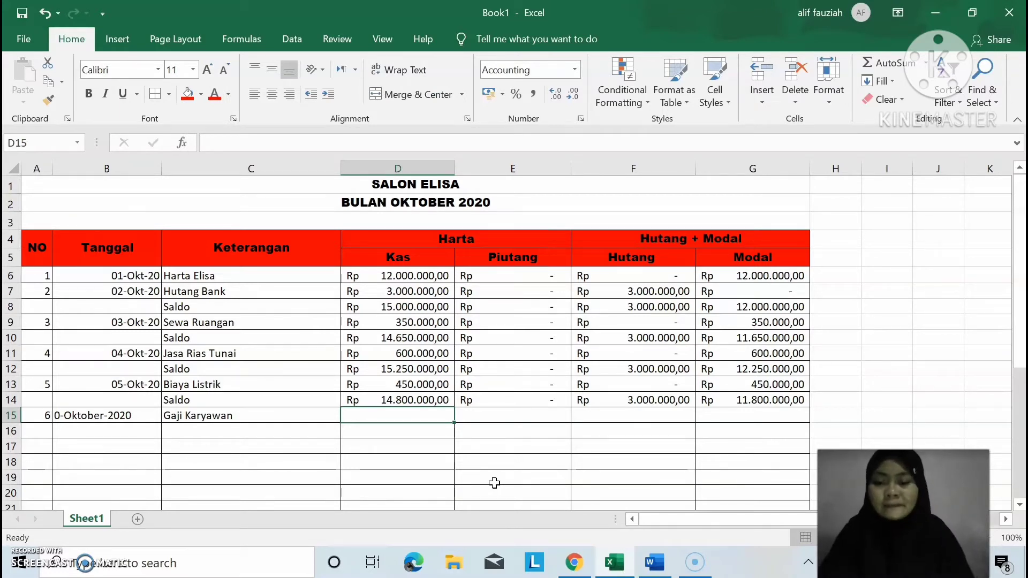
pyautogui.write('70')
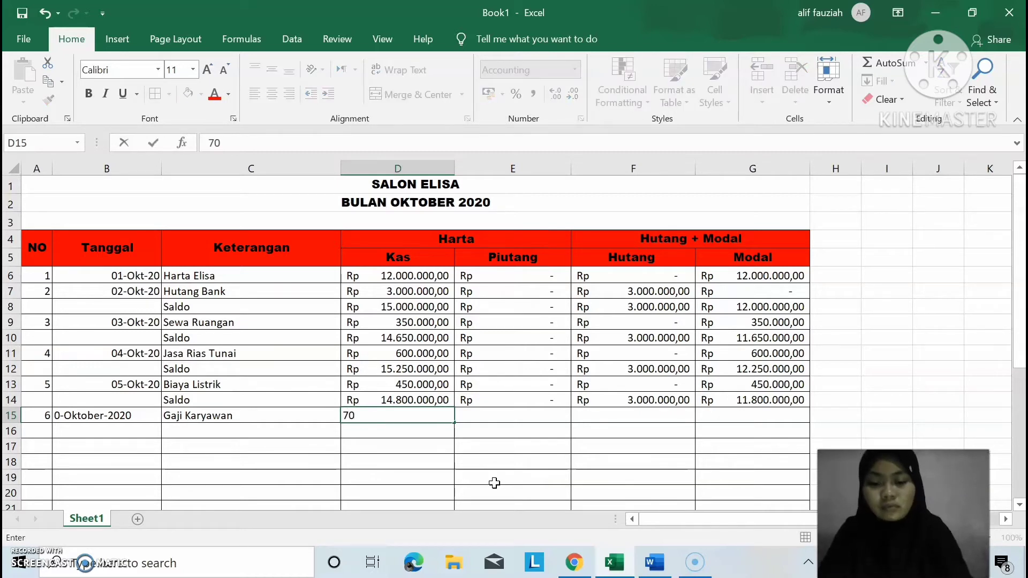
pyautogui.write('0000')
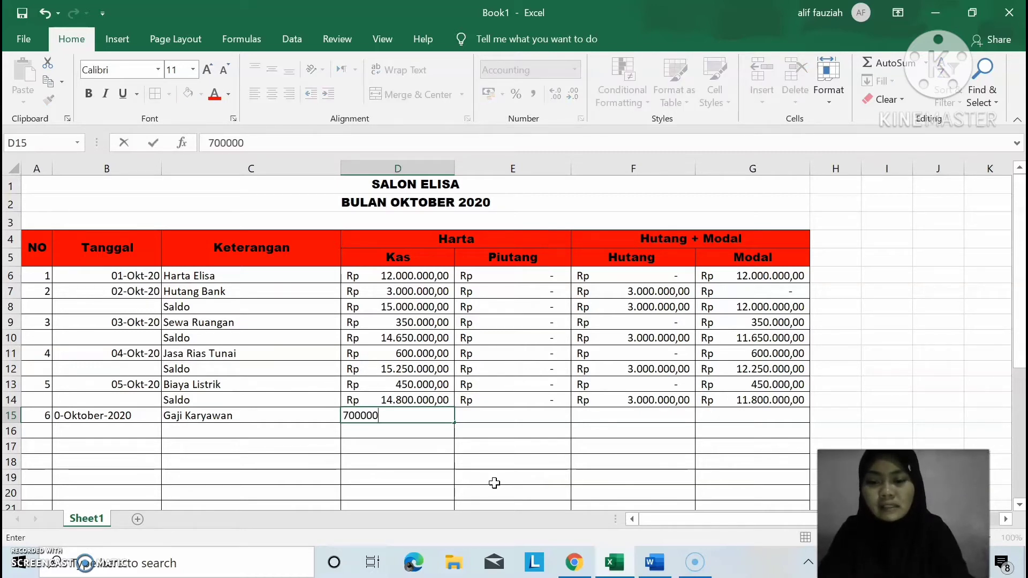
pyautogui.press('Tab')
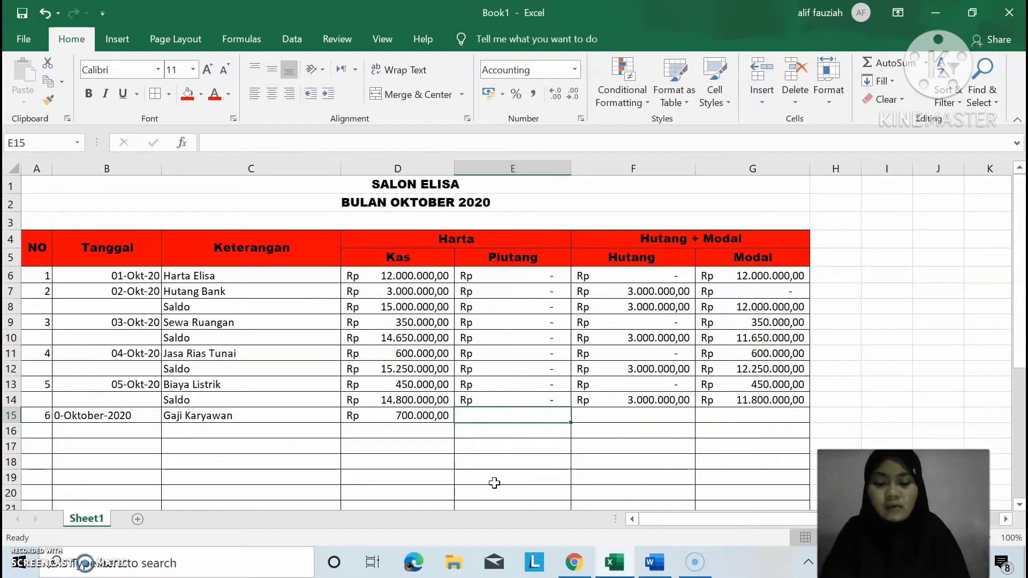
pyautogui.write('0')
pyautogui.press('Tab')
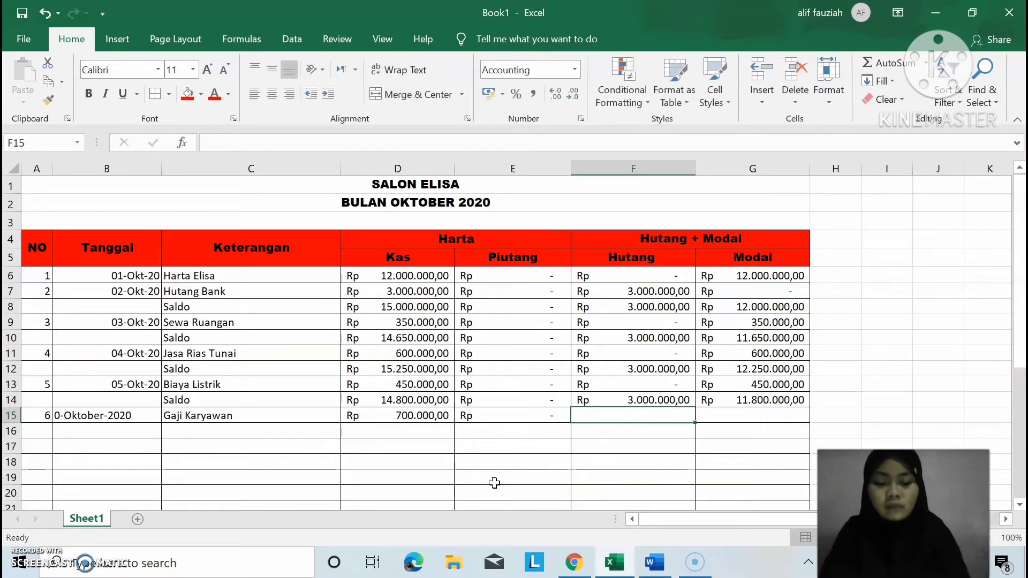
pyautogui.write('0')
pyautogui.press('Tab')
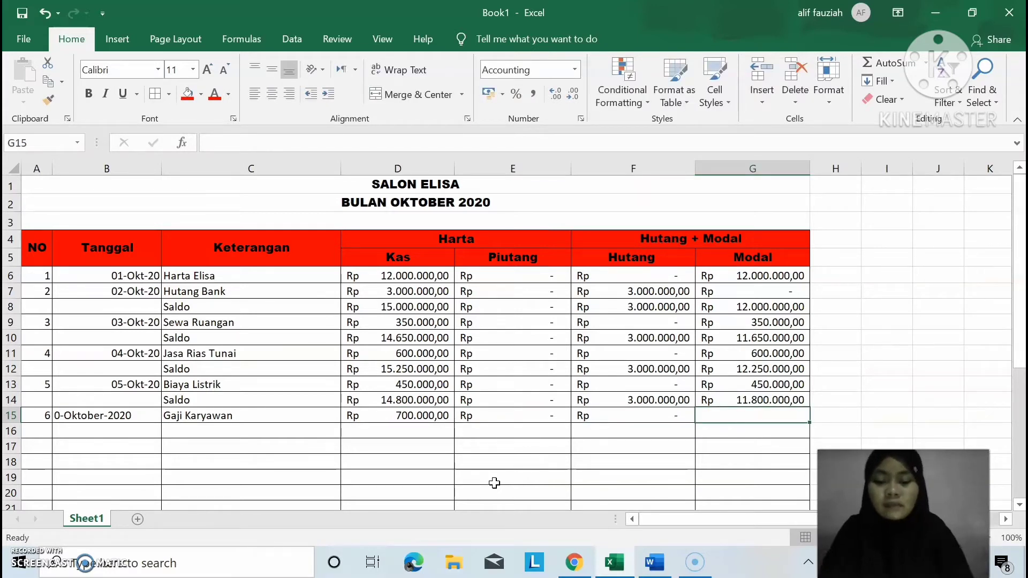
pyautogui.write('700')
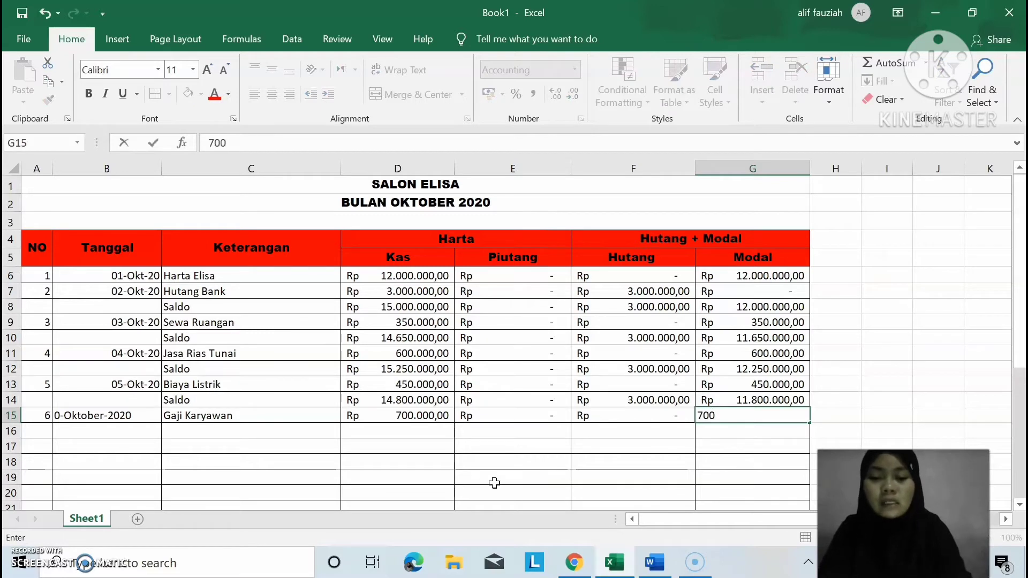
pyautogui.write('000')
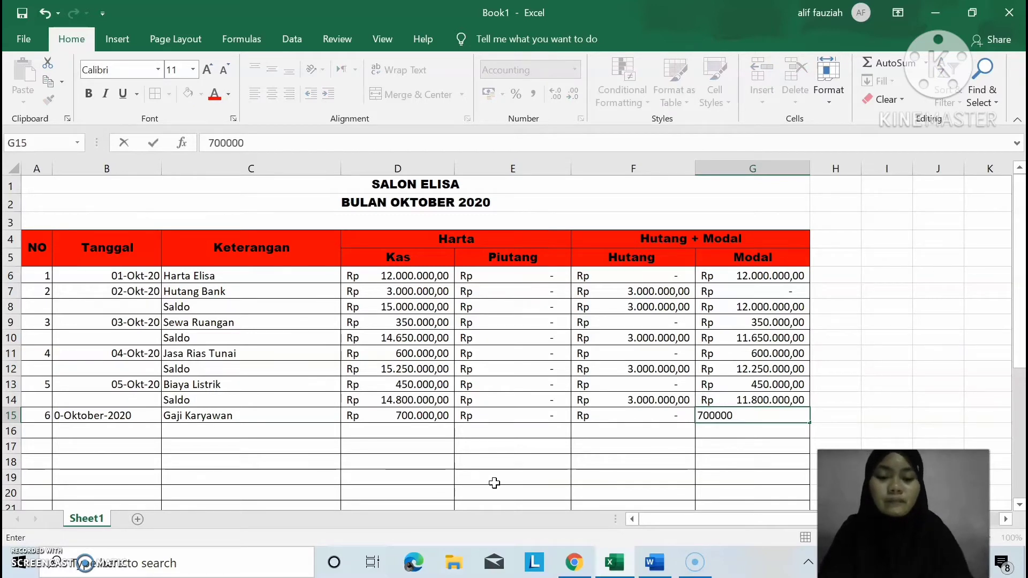
pyautogui.press('Return')
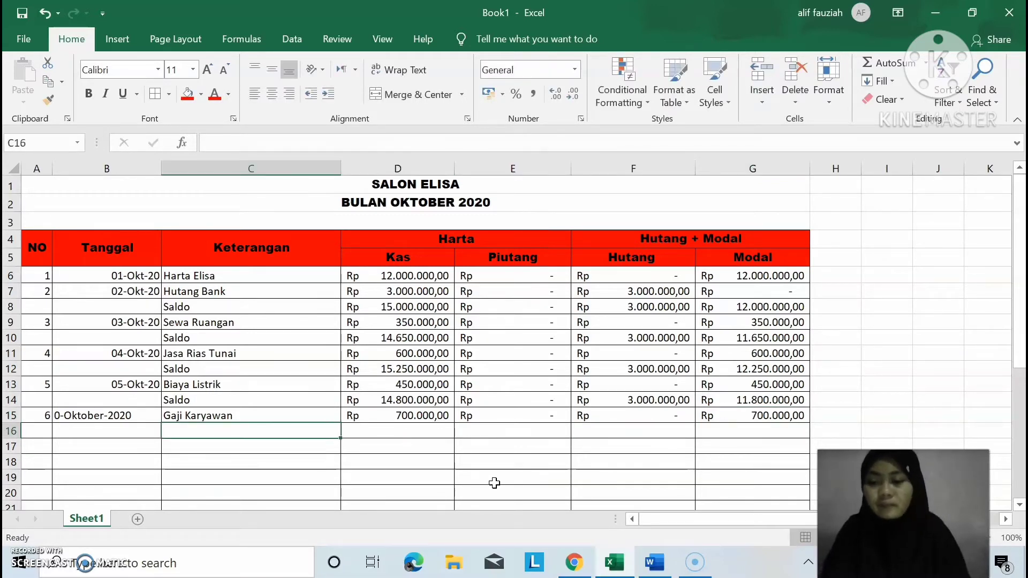
# Label the row below the sixth transaction "Saldo" in the Keterangan column, cell C16.
pyautogui.write('Saldi')
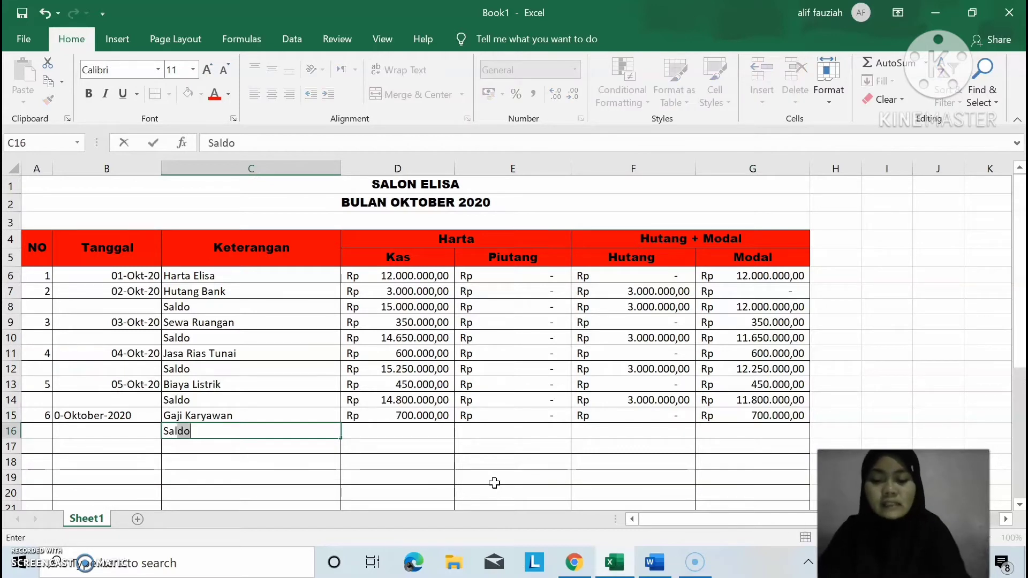
pyautogui.write('o')
pyautogui.press('Tab')
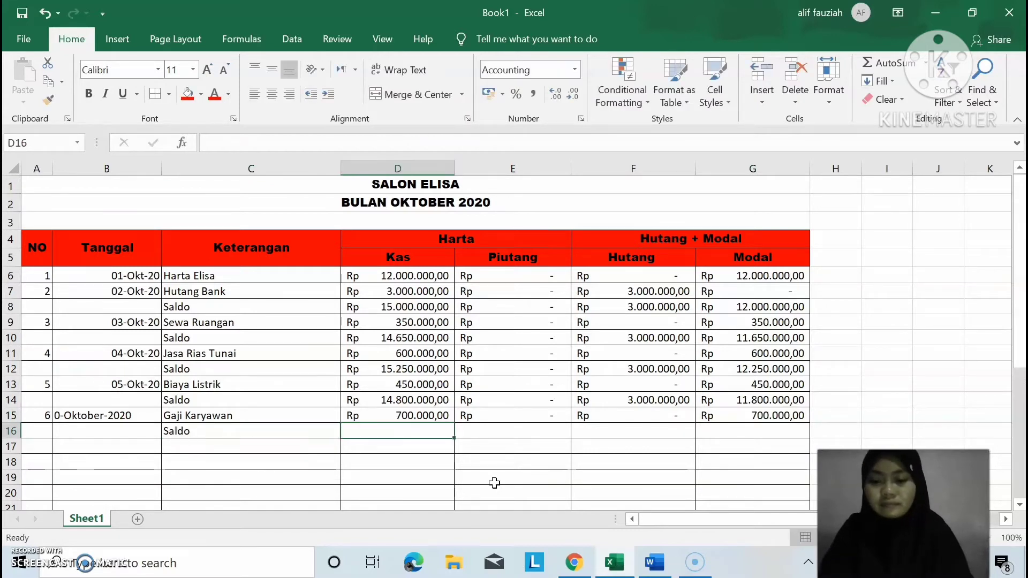
# Calculate the Kas balance in cell D16 with =D14-D15 and fill the formula across E16:G16.
pyautogui.write('=')
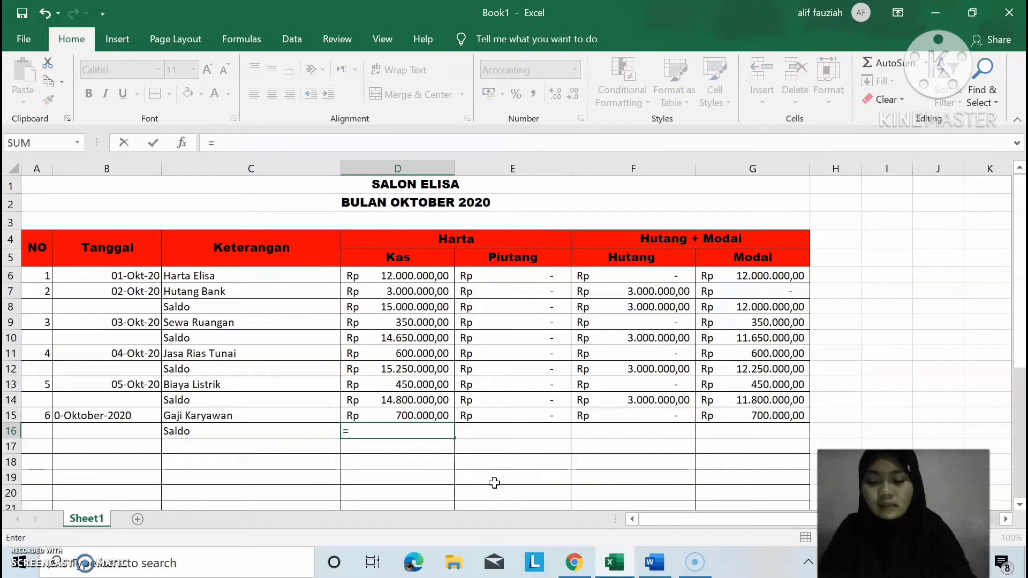
pyautogui.click(417, 403)
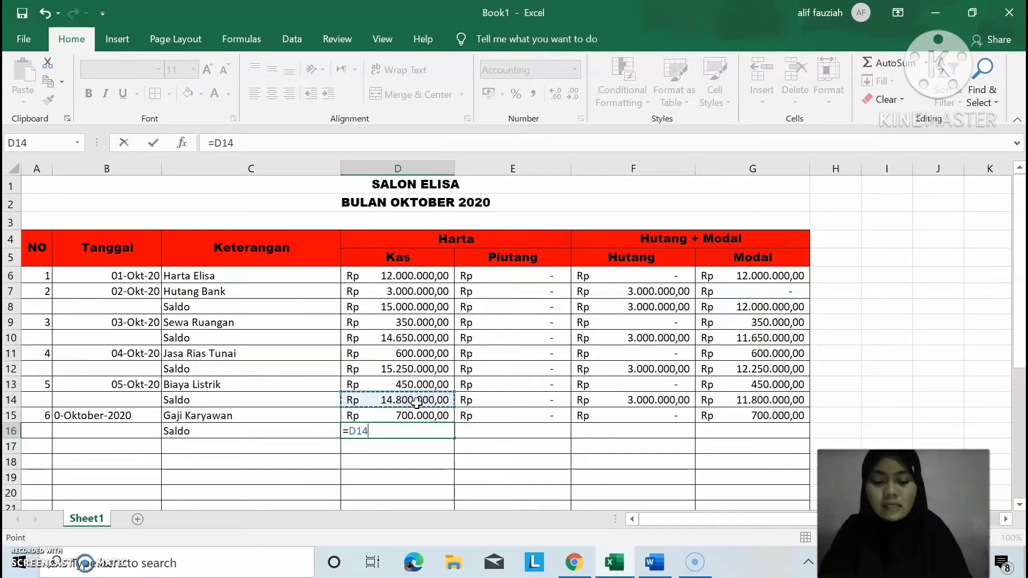
pyautogui.write('-')
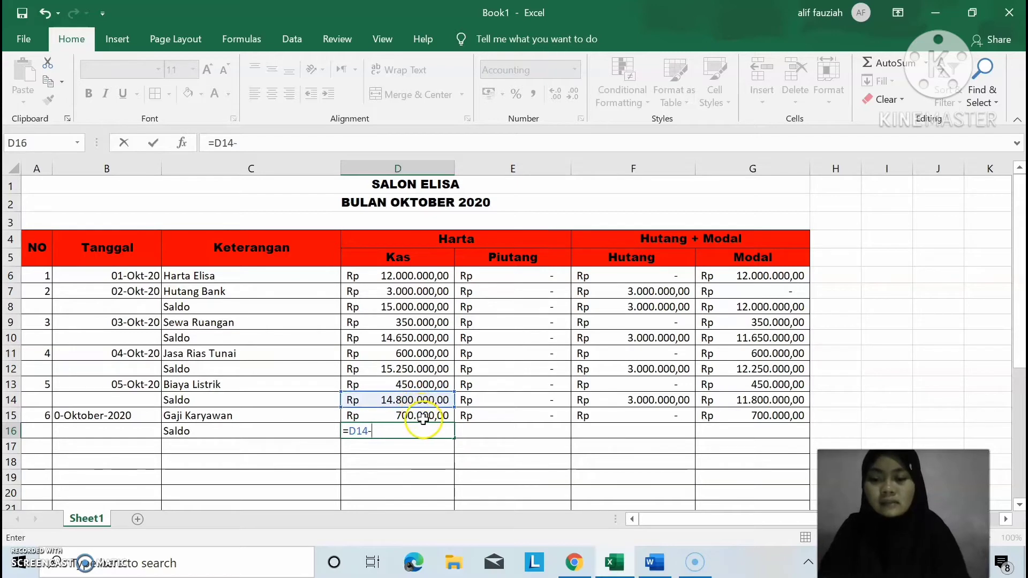
pyautogui.click(422, 417)
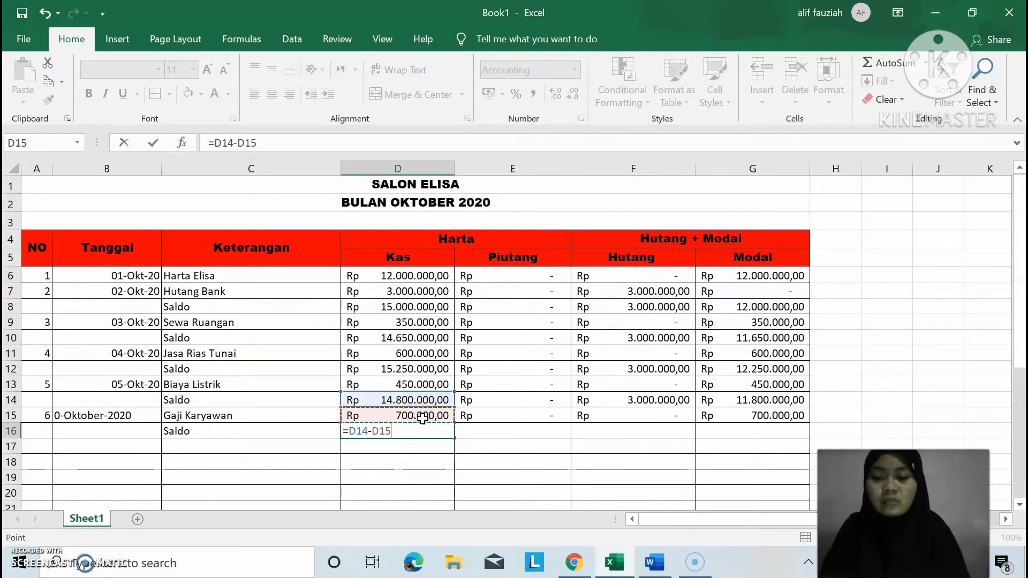
pyautogui.press('Return')
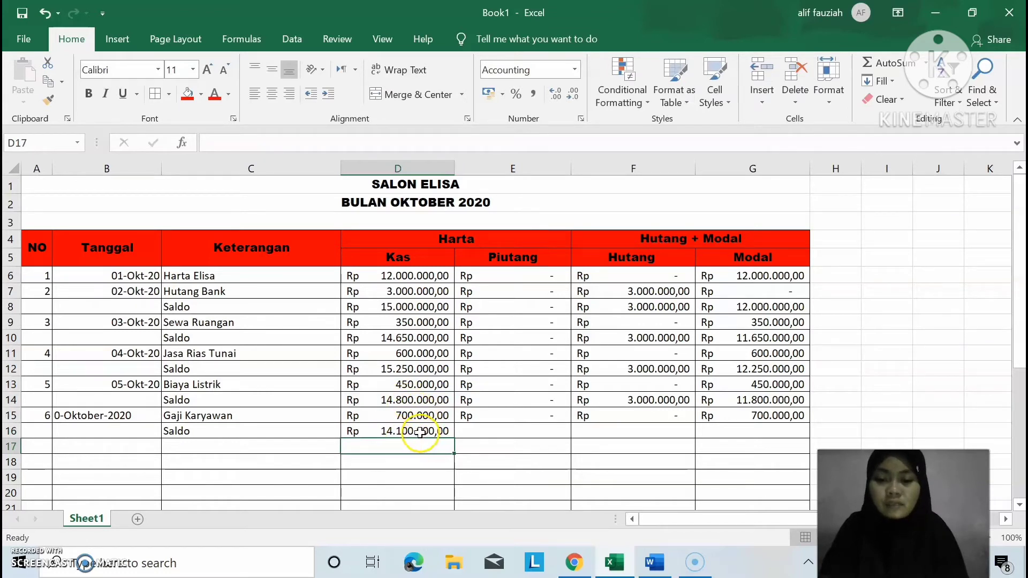
pyautogui.click(421, 432)
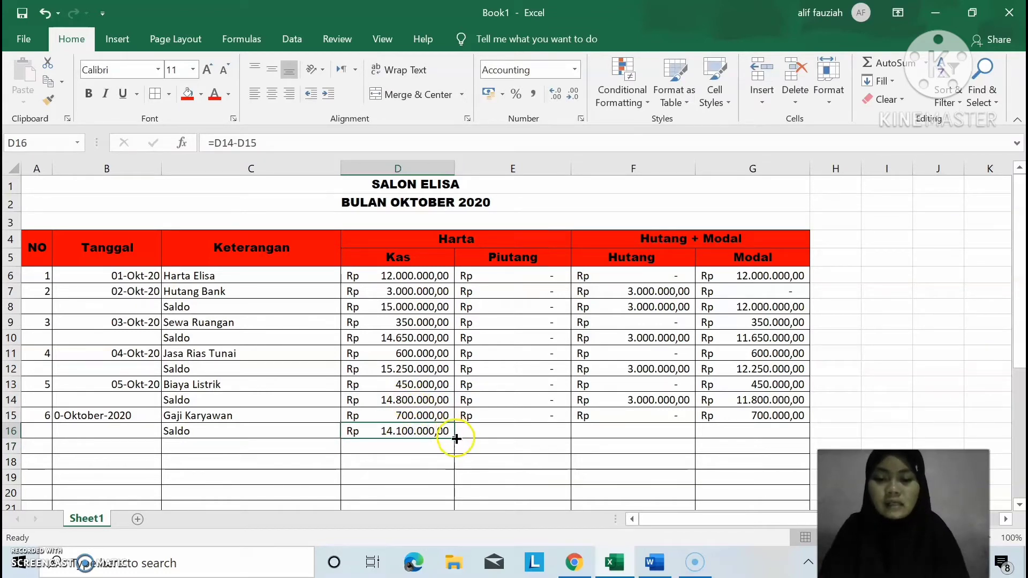
pyautogui.moveTo(456, 439); pyautogui.dragTo(777, 432)
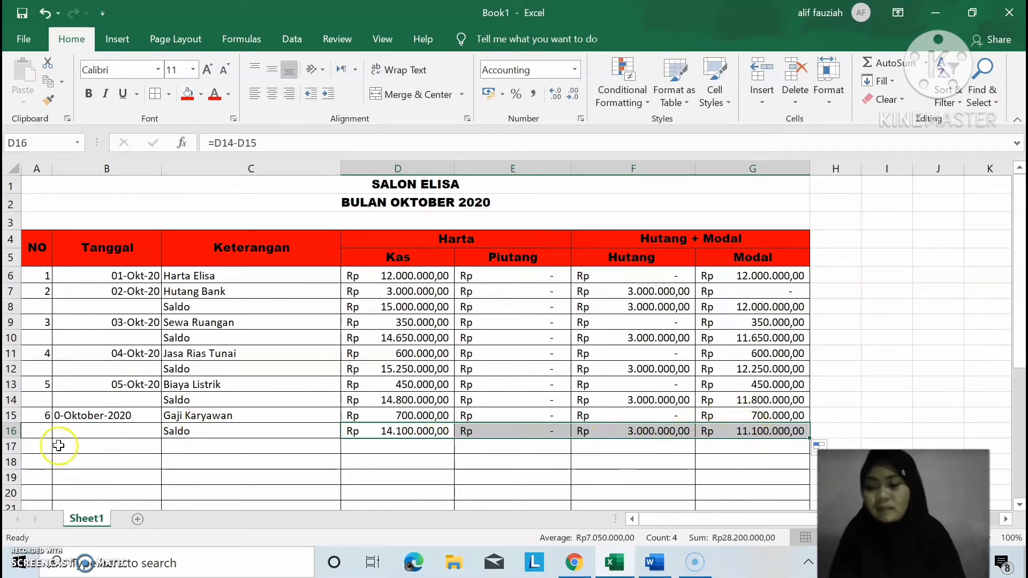
# Correct the sixth transaction's date in cell B15 to 06-Oktober-2020.
pyautogui.click(67, 414)
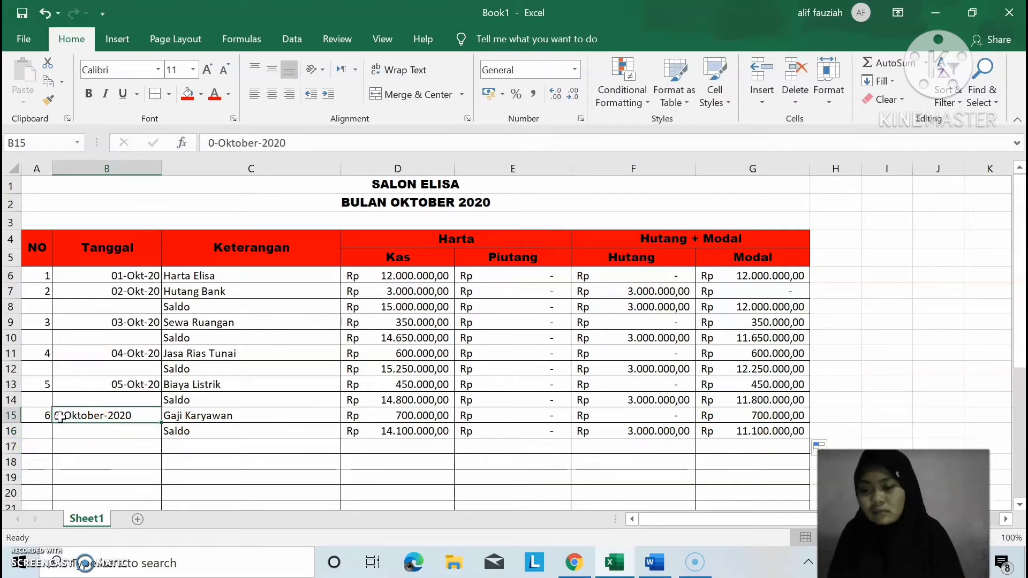
pyautogui.doubleClick(63, 417)
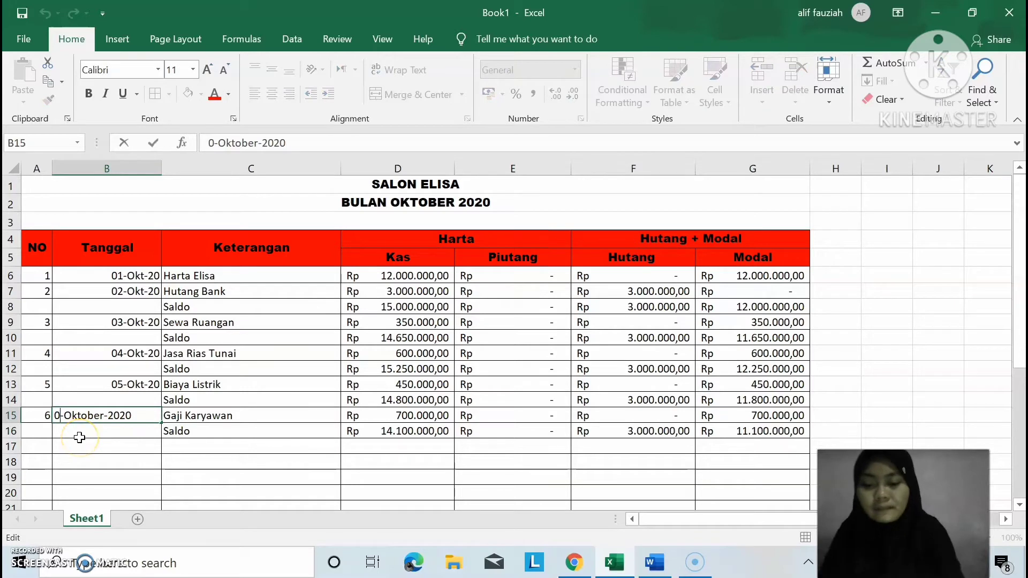
pyautogui.write('6')
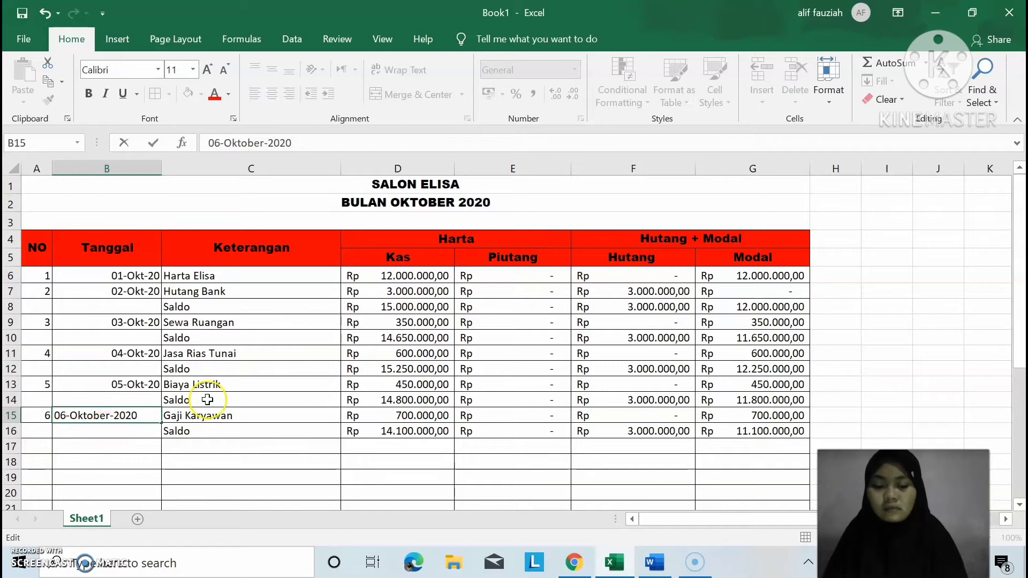
pyautogui.press('Return')
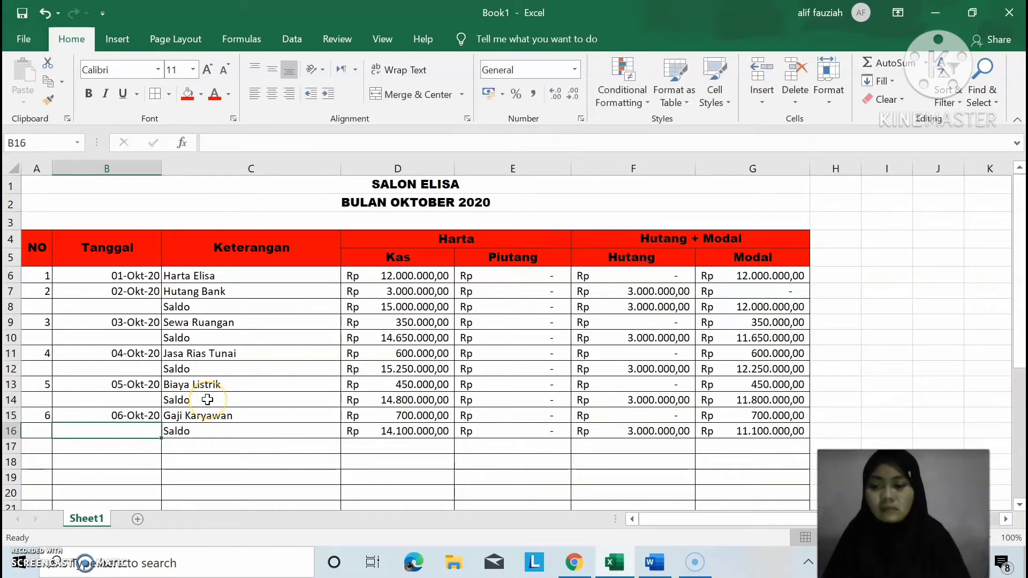
# Enter 7 in the NO column, cell A17, and switch to Word to check the seventh transaction in the list.
pyautogui.click(45, 444)
pyautogui.write('7')
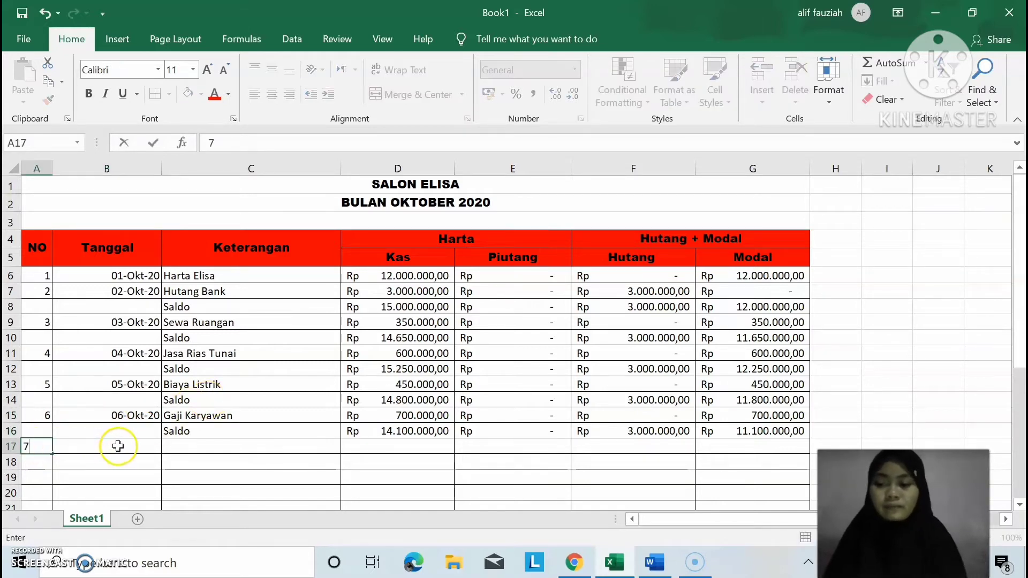
pyautogui.click(116, 446)
pyautogui.click(653, 575)
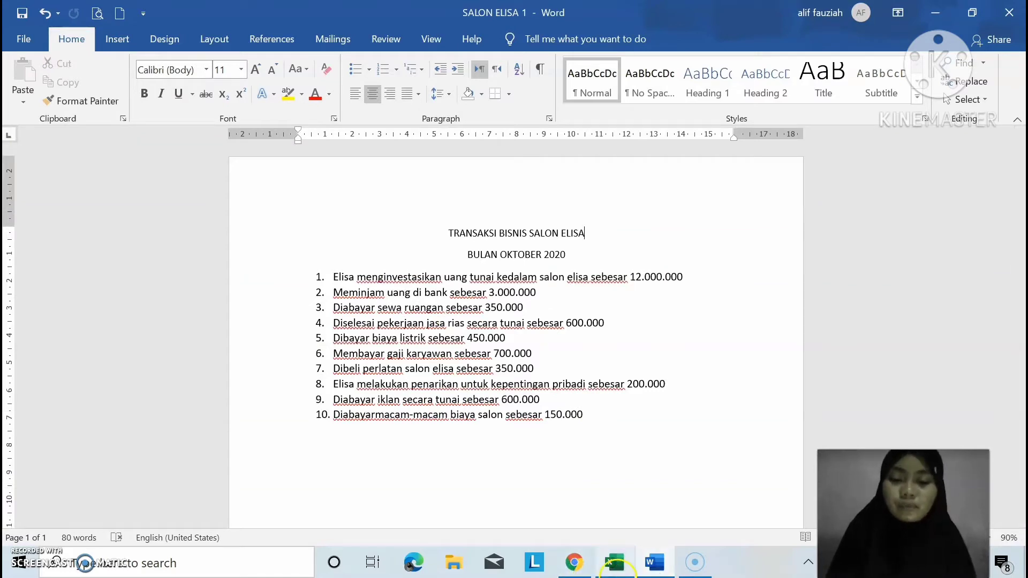
pyautogui.click(616, 571)
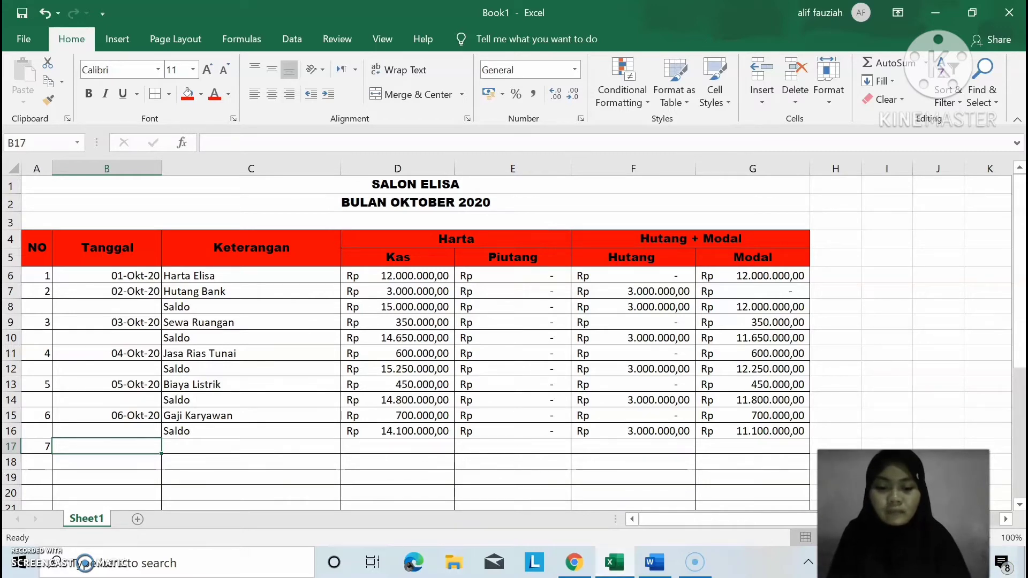
pyautogui.click(665, 564)
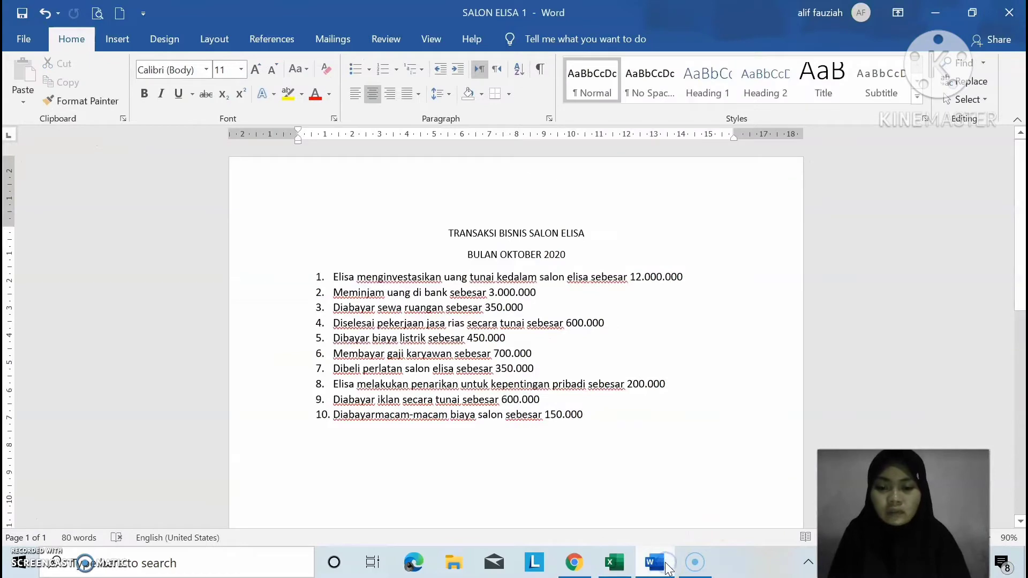
# Switch to the Excel workbook and enter the date 07-Oktober-2020 for transaction 7 in cell B17.
pyautogui.click(617, 566)
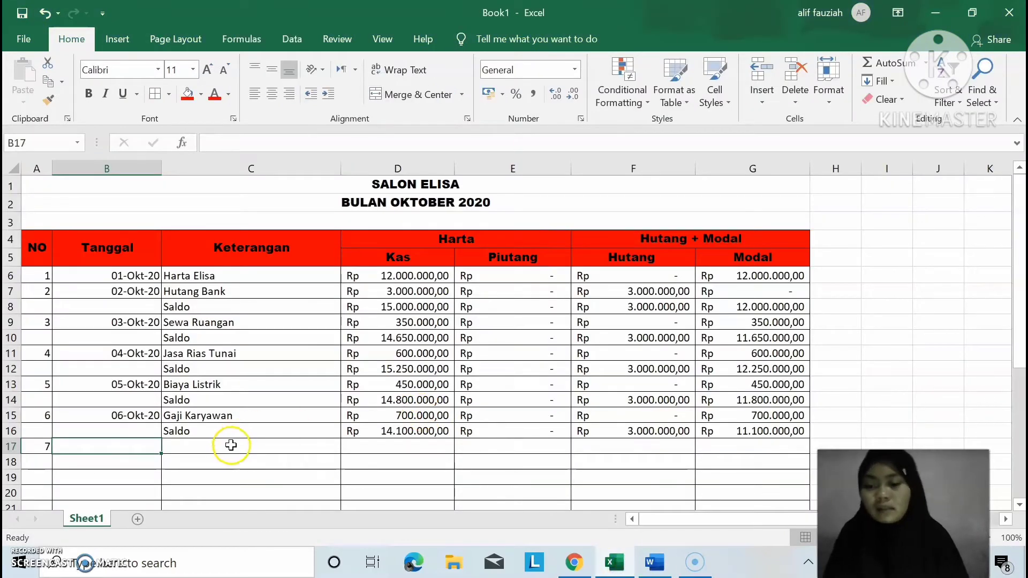
pyautogui.click(229, 446)
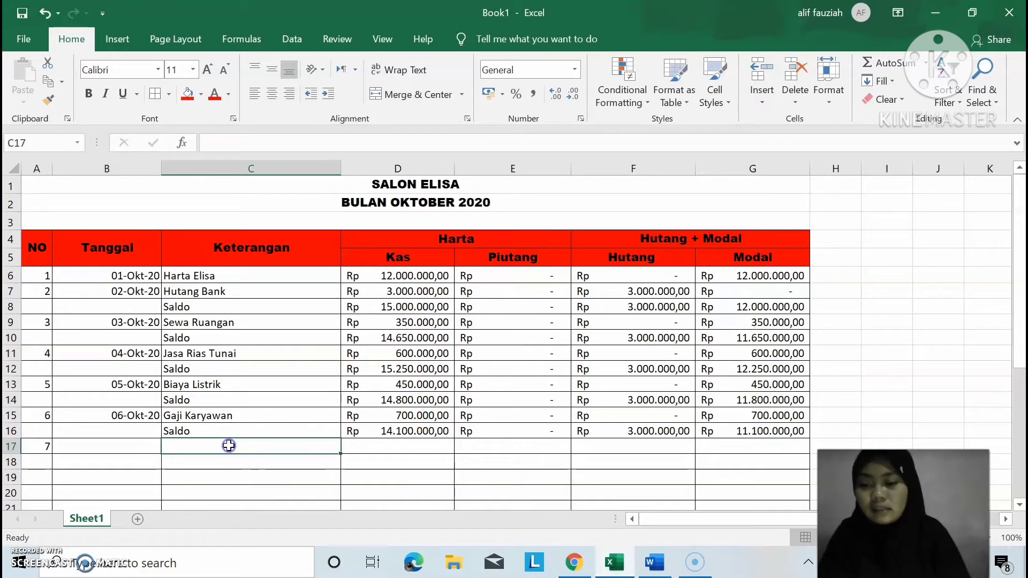
pyautogui.click(135, 446)
pyautogui.write('07')
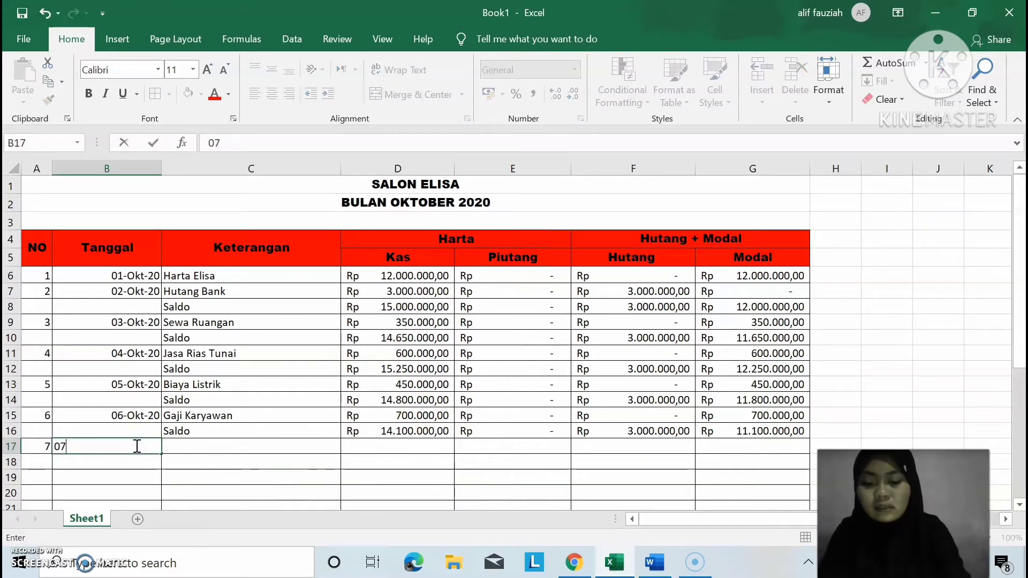
pyautogui.write('-Oktober')
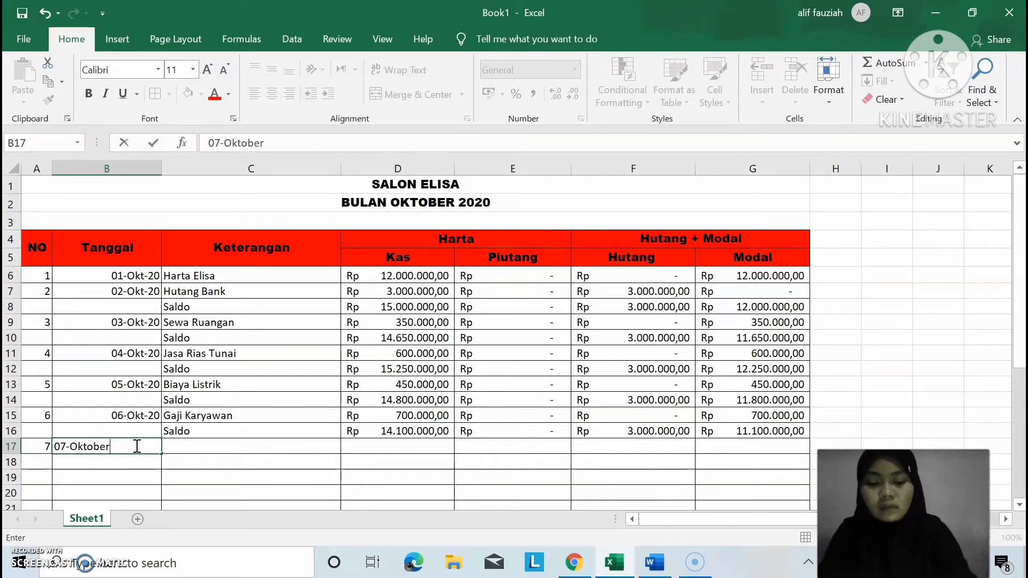
pyautogui.write('-2020')
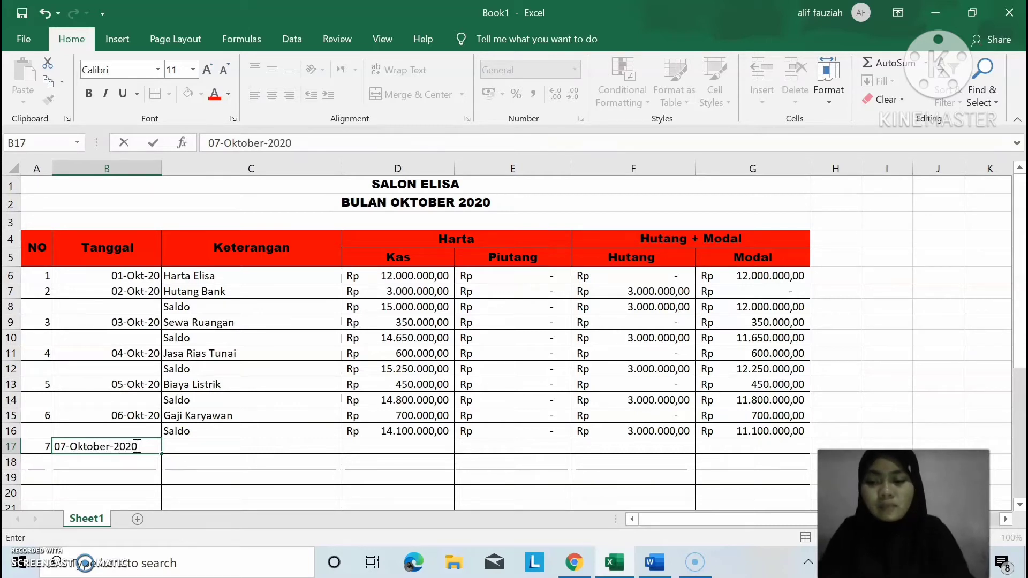
pyautogui.press('Tab')
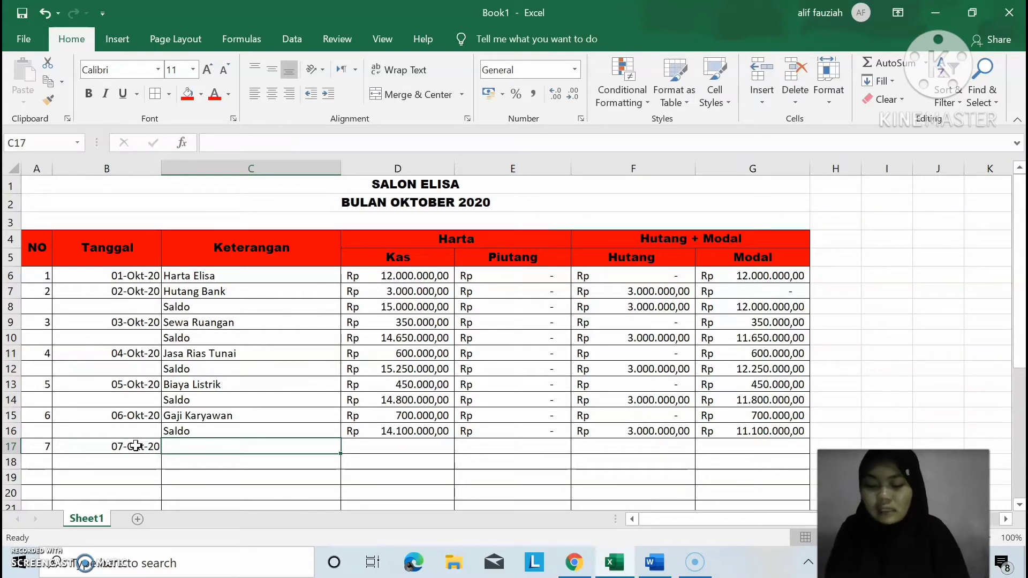
# Enter Peralatan Salon as the Keterangan of transaction 7 in cell C17.
pyautogui.write('Peralata')
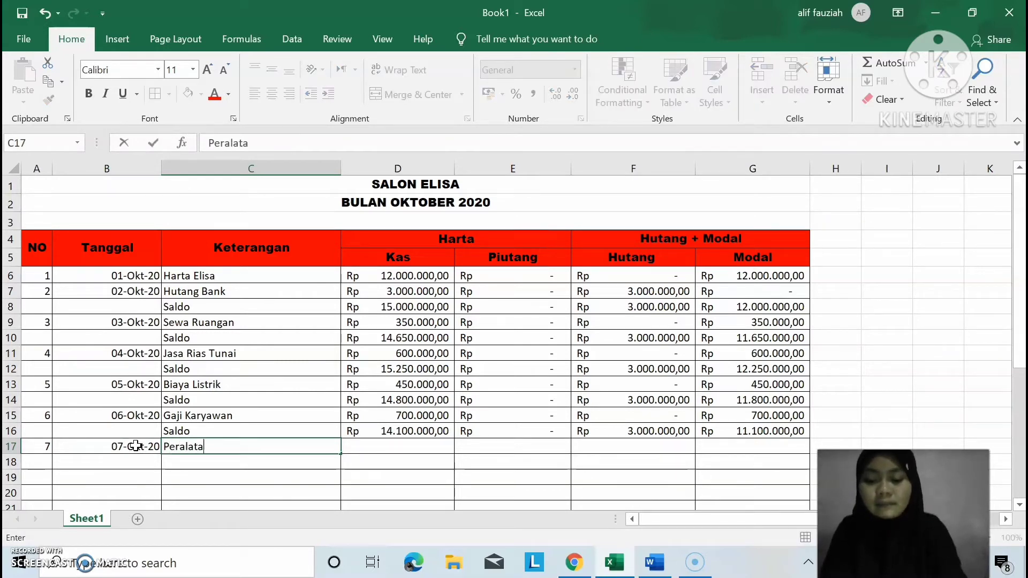
pyautogui.write('n E')
pyautogui.press('BackSpace')
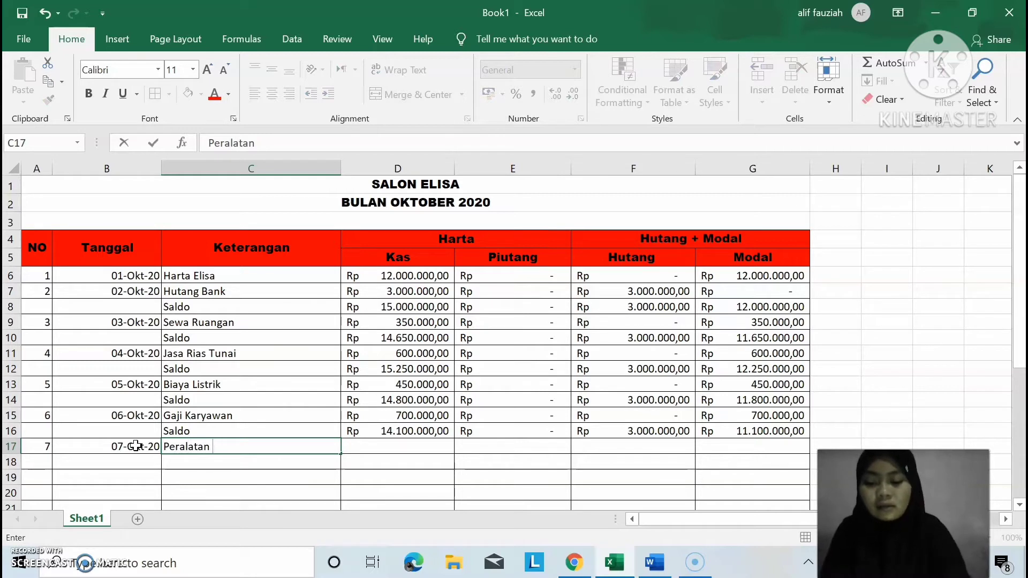
pyautogui.write('Salon')
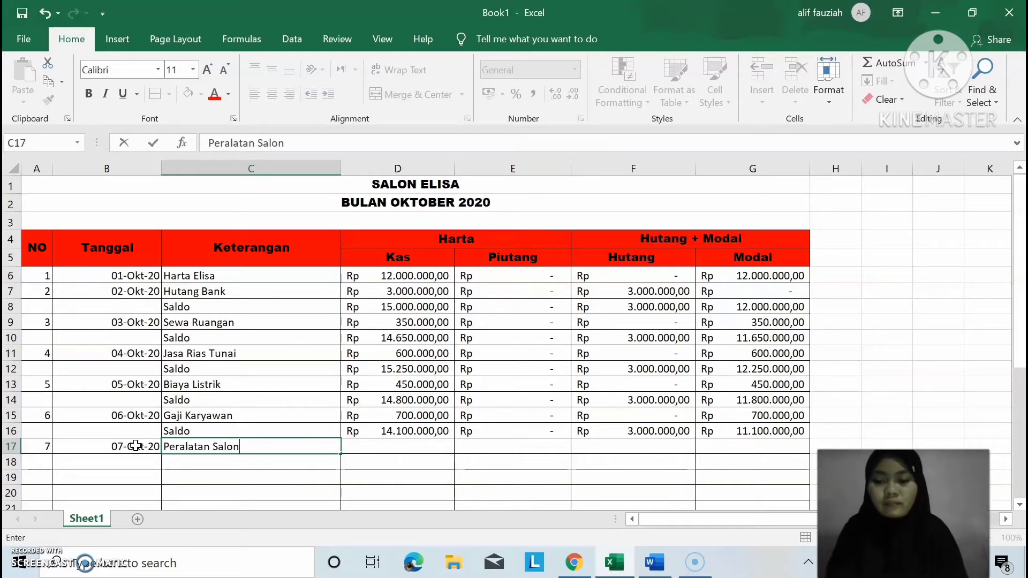
pyautogui.press('Tab')
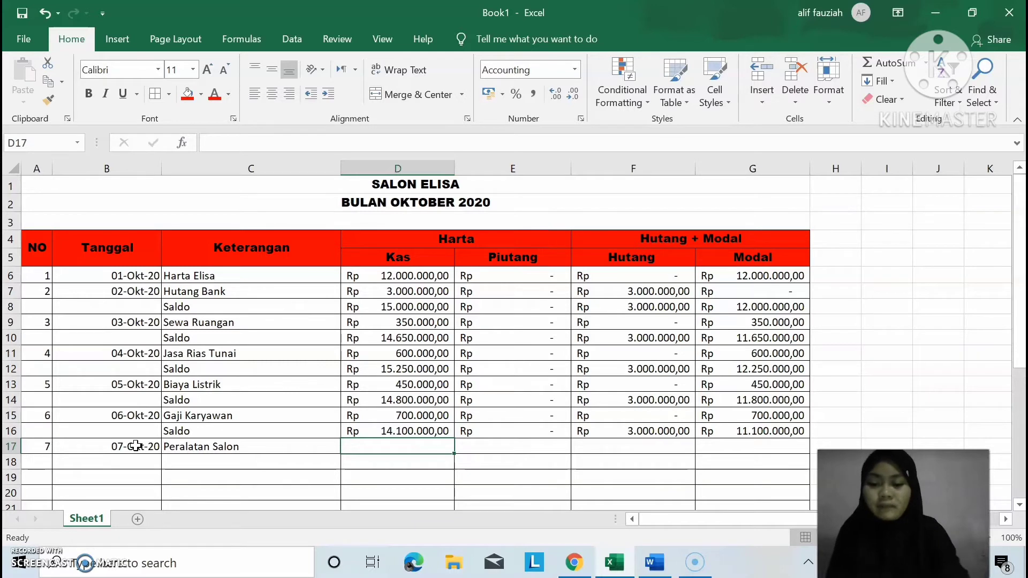
# Fill in transaction 7's amounts in row 17: Kas 350000, Piutang 0, Hutang 0 and Modal 350000.
pyautogui.write('350')
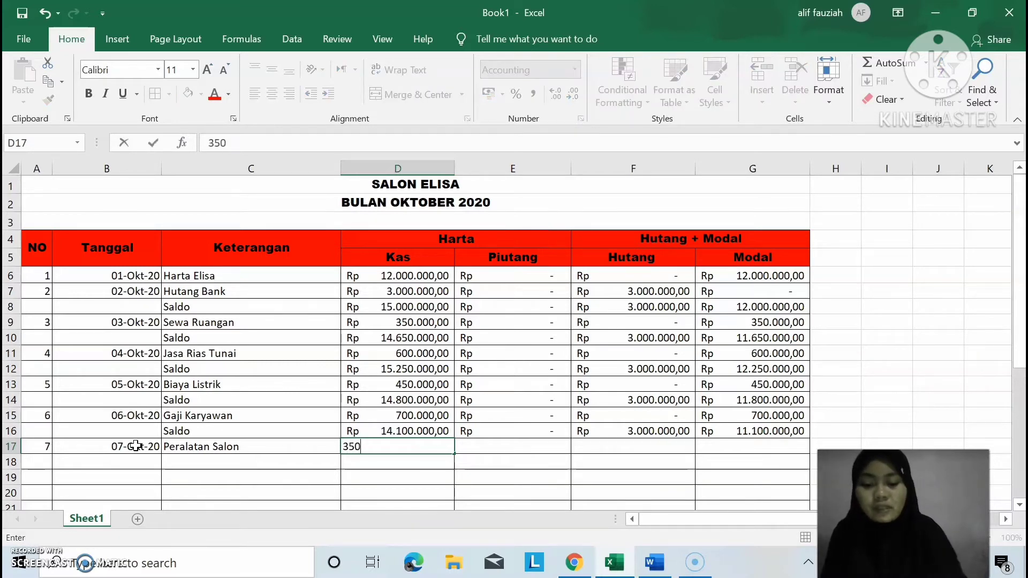
pyautogui.write('000')
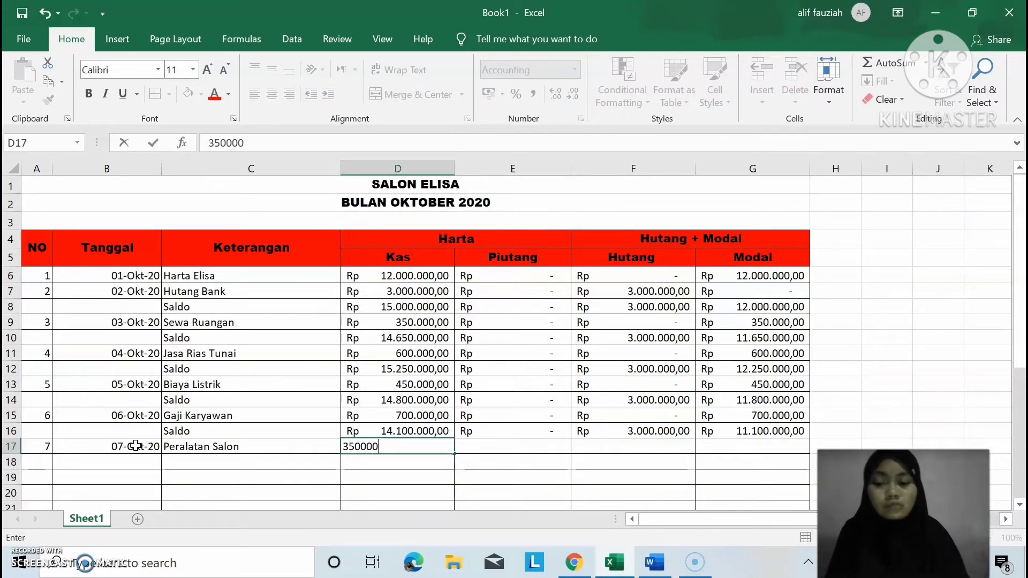
pyautogui.press('Tab')
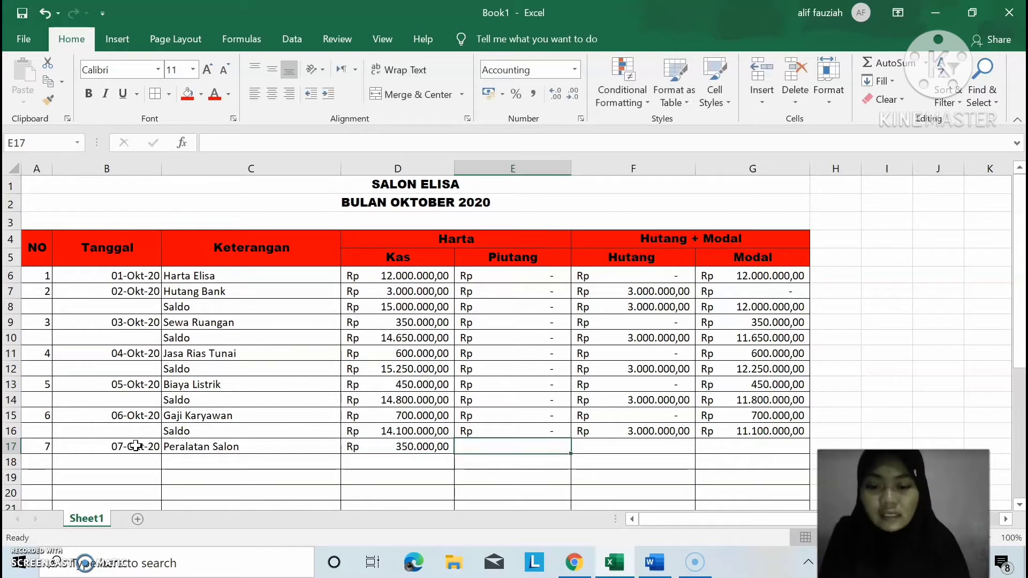
pyautogui.write('0')
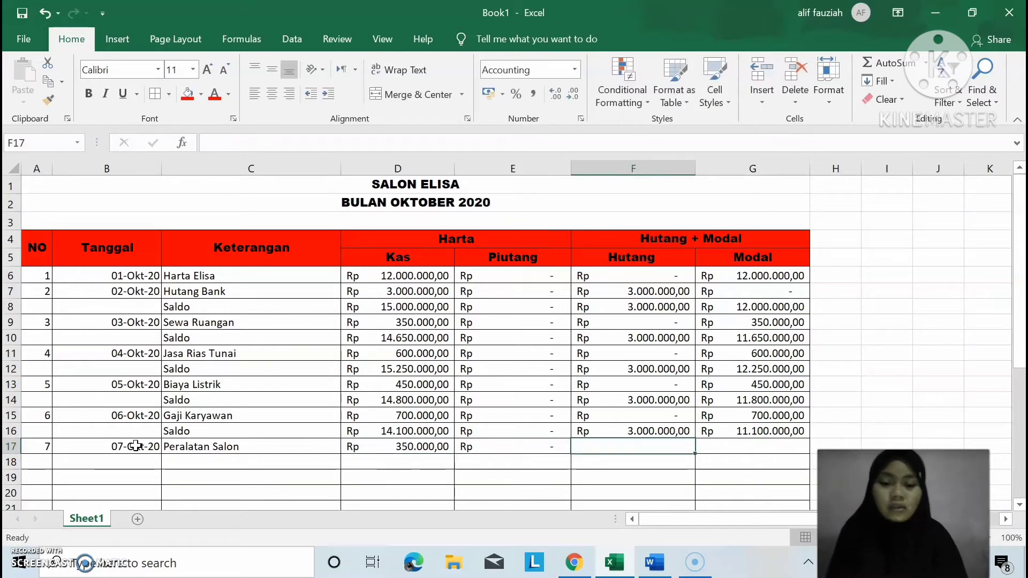
pyautogui.press('Tab')
pyautogui.write('0')
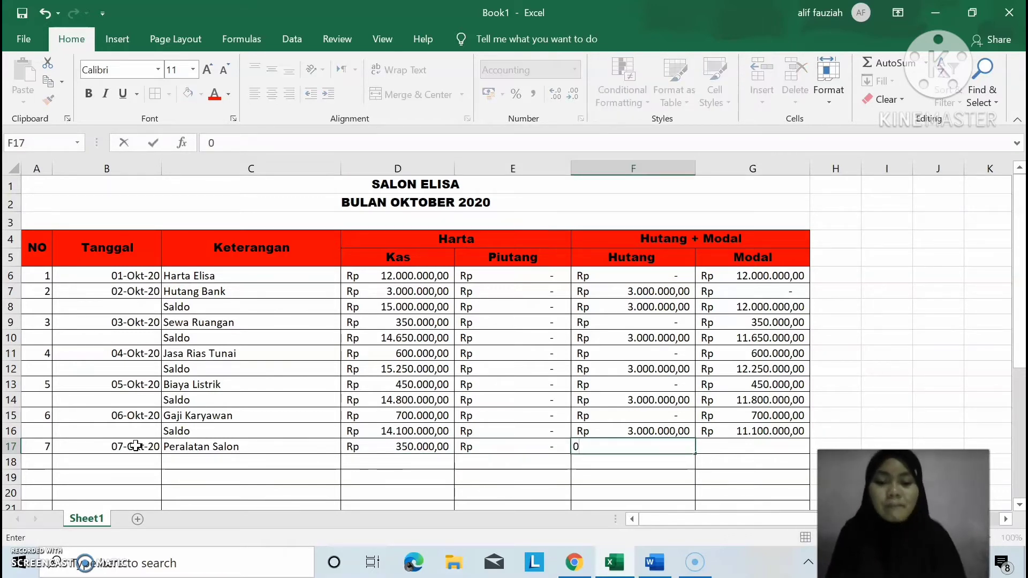
pyautogui.press('Tab')
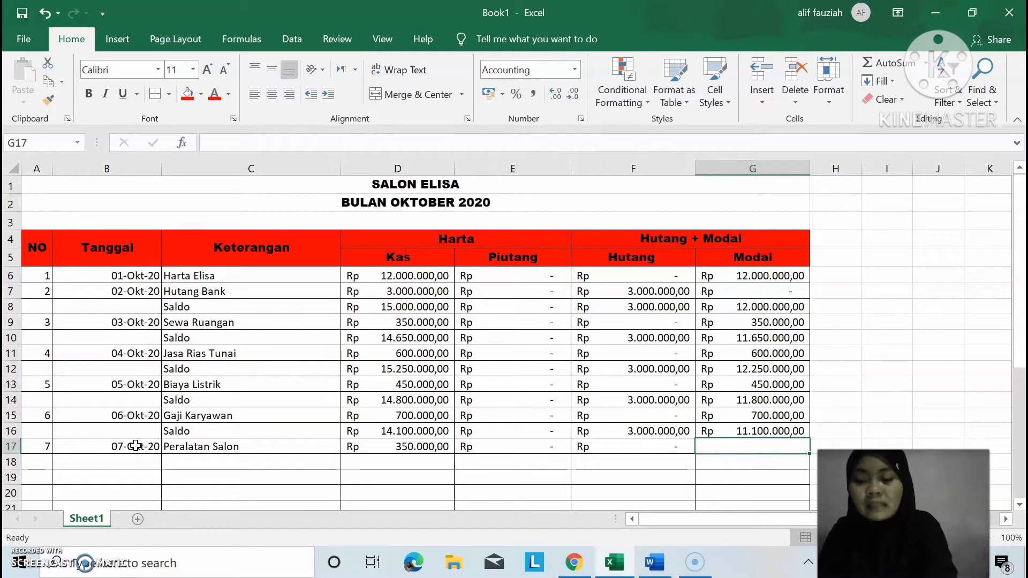
pyautogui.write('3500')
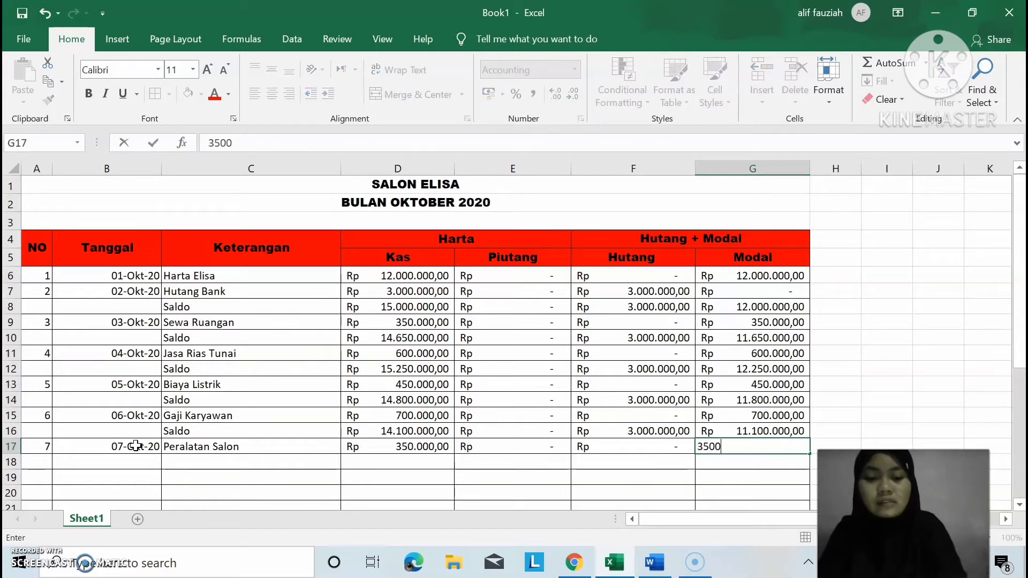
pyautogui.write('00')
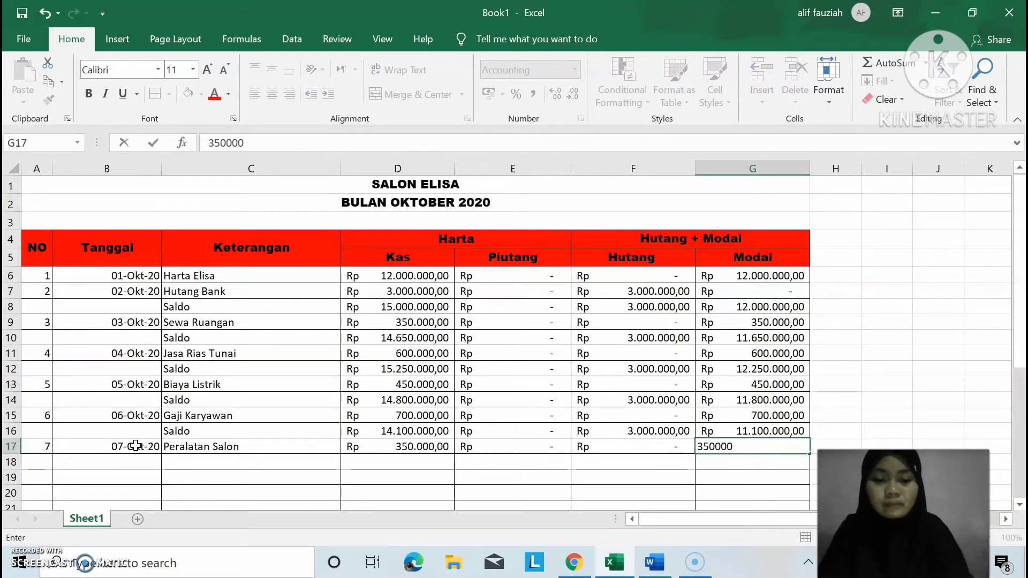
pyautogui.press('Return')
# Label the row below transaction 7 as Saldo in cell C18.
pyautogui.press('Left')
pyautogui.press('Left')
pyautogui.press('Left')
pyautogui.press('Left')
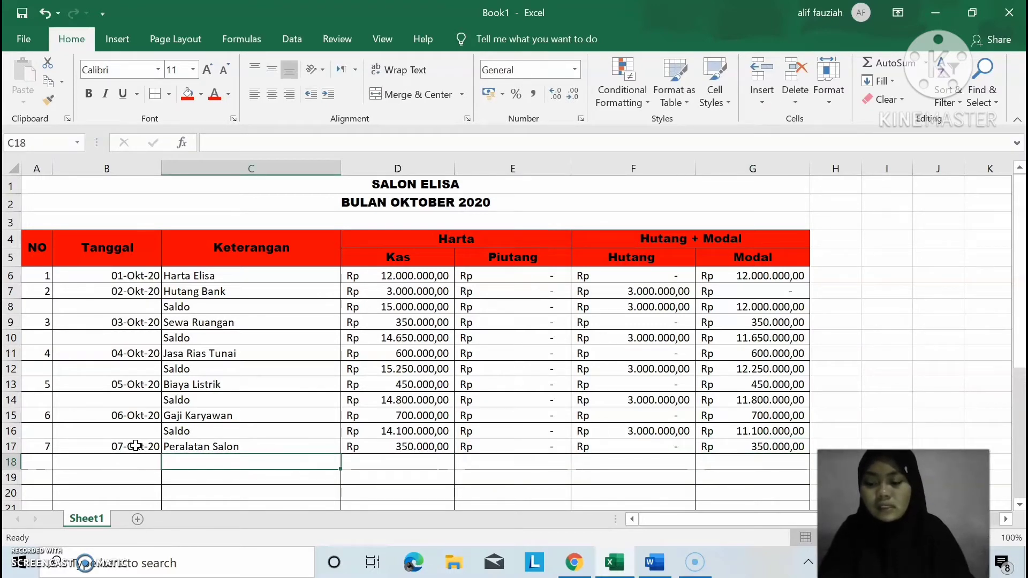
pyautogui.write('Saldo')
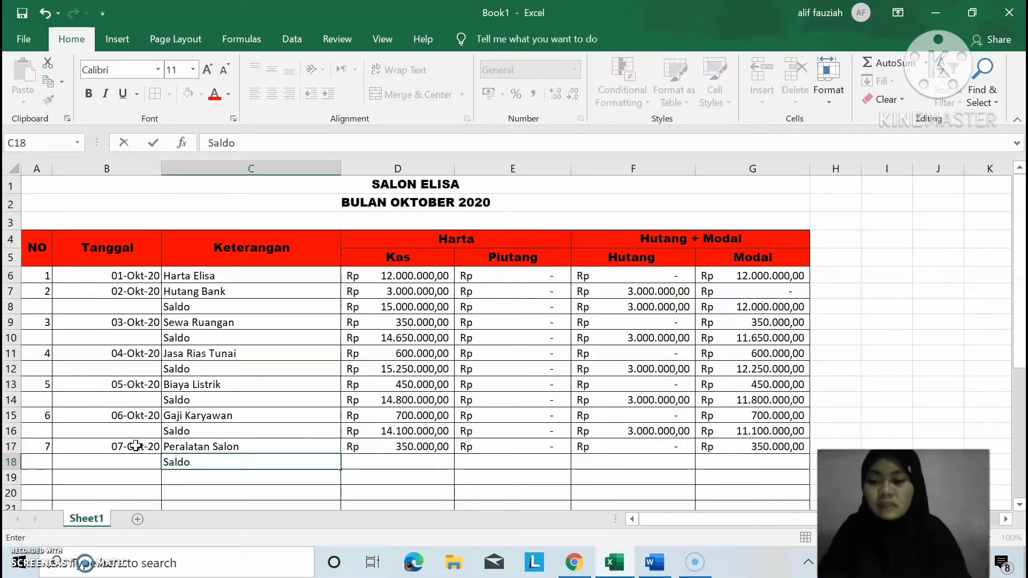
# Calculate the Kas balance in D18 with =D16-D17 and fill the formula across to G18.
pyautogui.press('Right')
pyautogui.write('=')
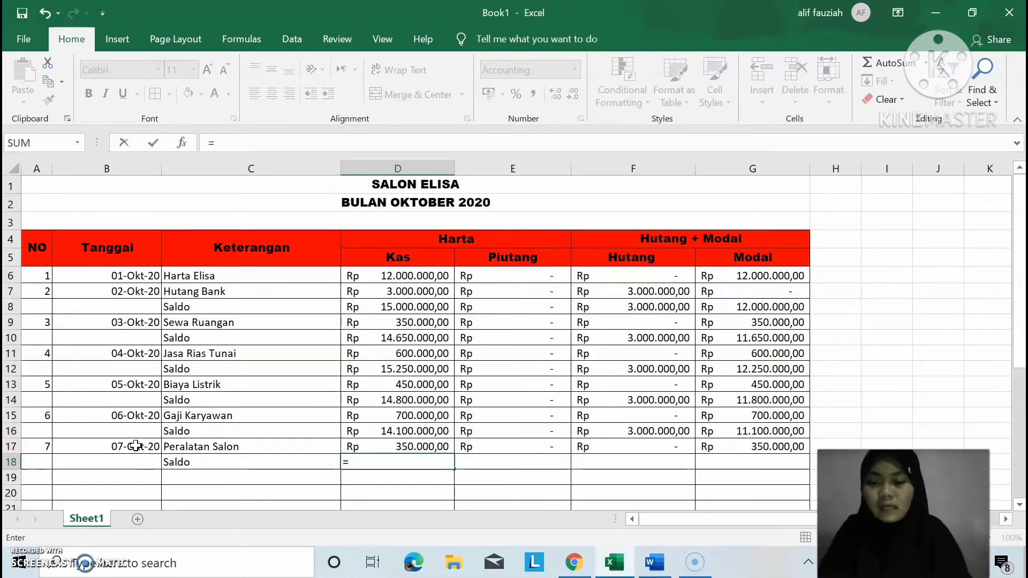
pyautogui.click(444, 433)
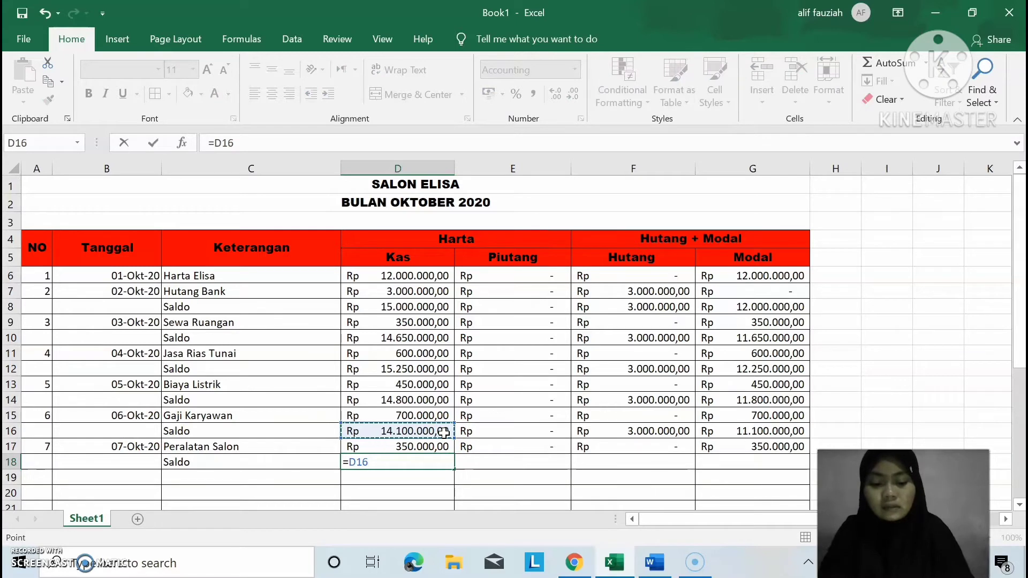
pyautogui.write('-')
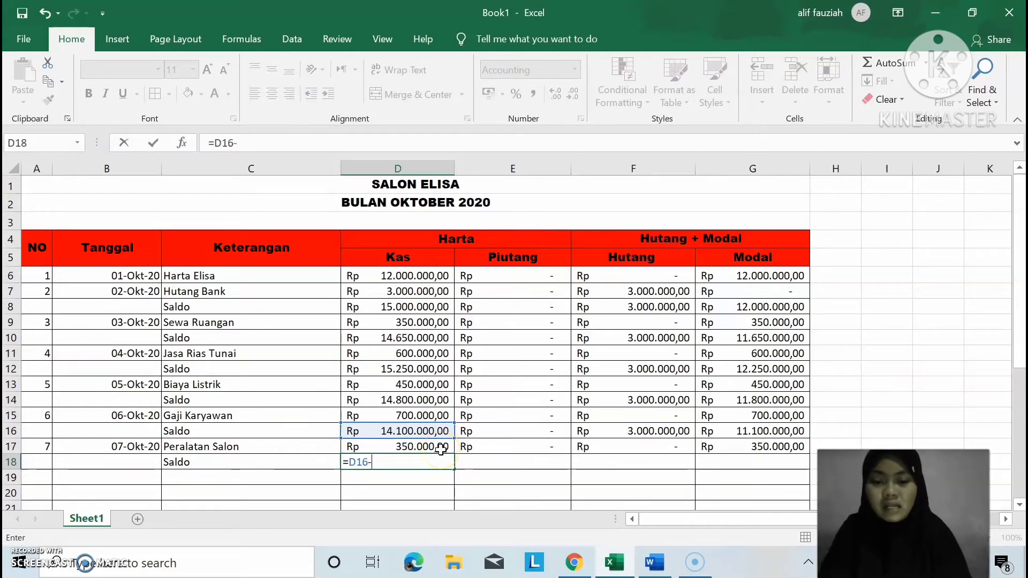
pyautogui.click(440, 450)
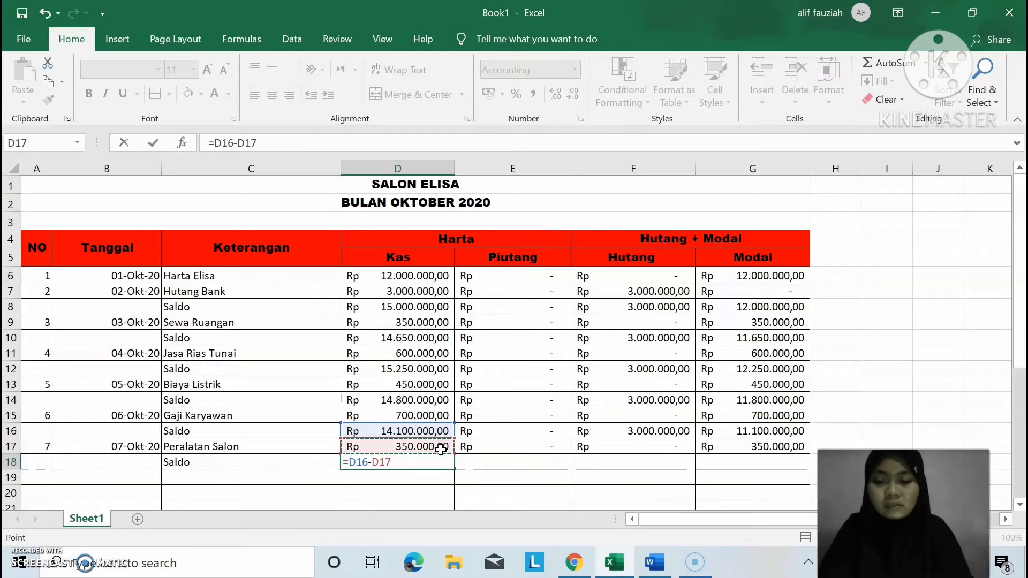
pyautogui.press('Return')
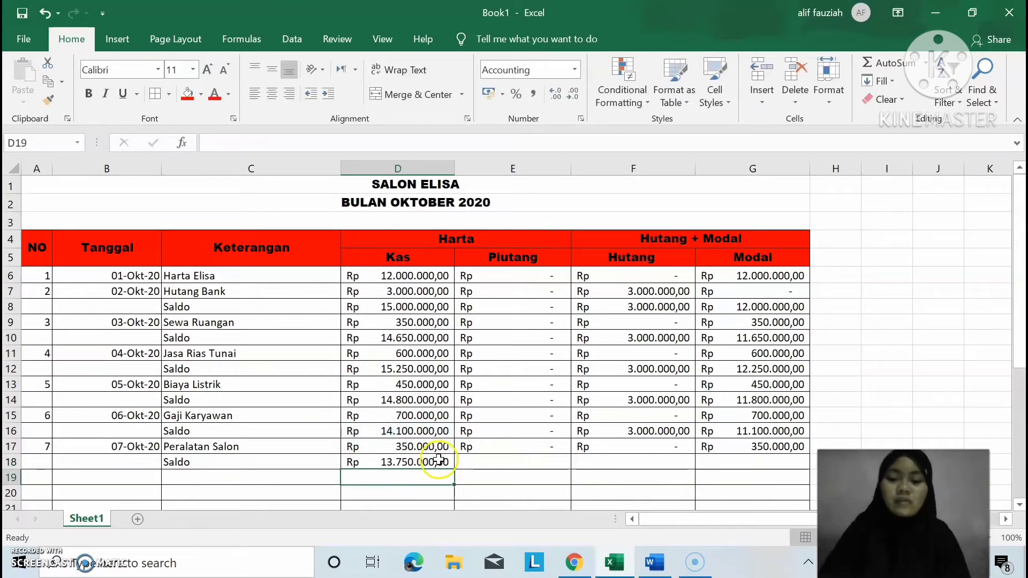
pyautogui.click(435, 463)
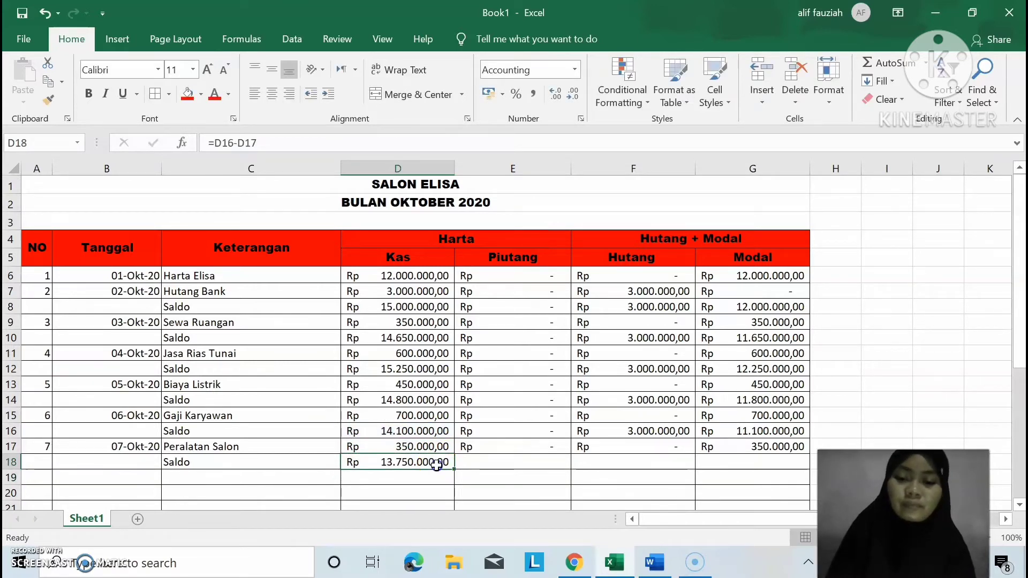
pyautogui.moveTo(454, 466); pyautogui.dragTo(811, 470)
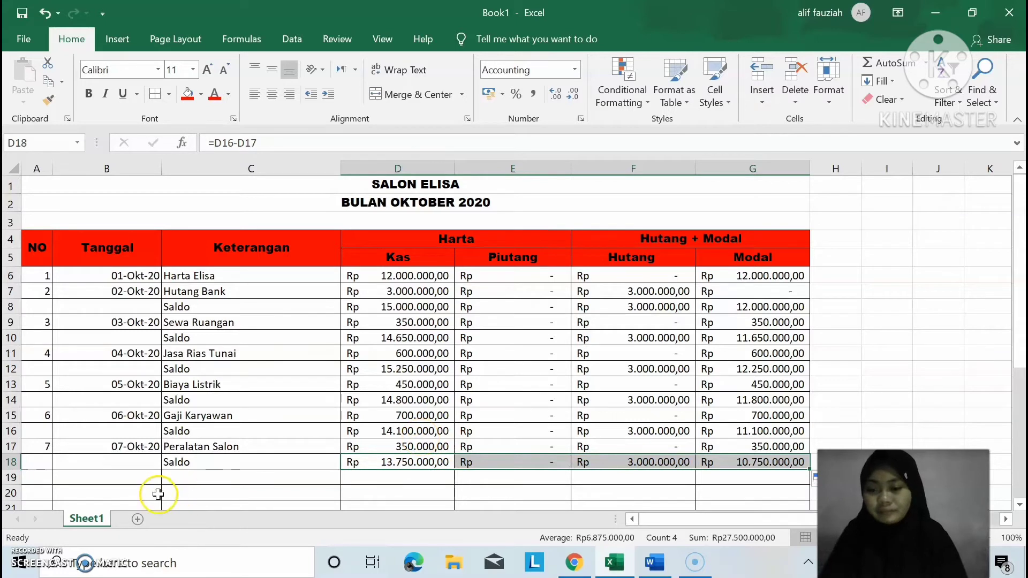
# Enter number 8 in cell A19, check the eighth transaction in the Word list and return to the Excel workbook.
pyautogui.click(38, 476)
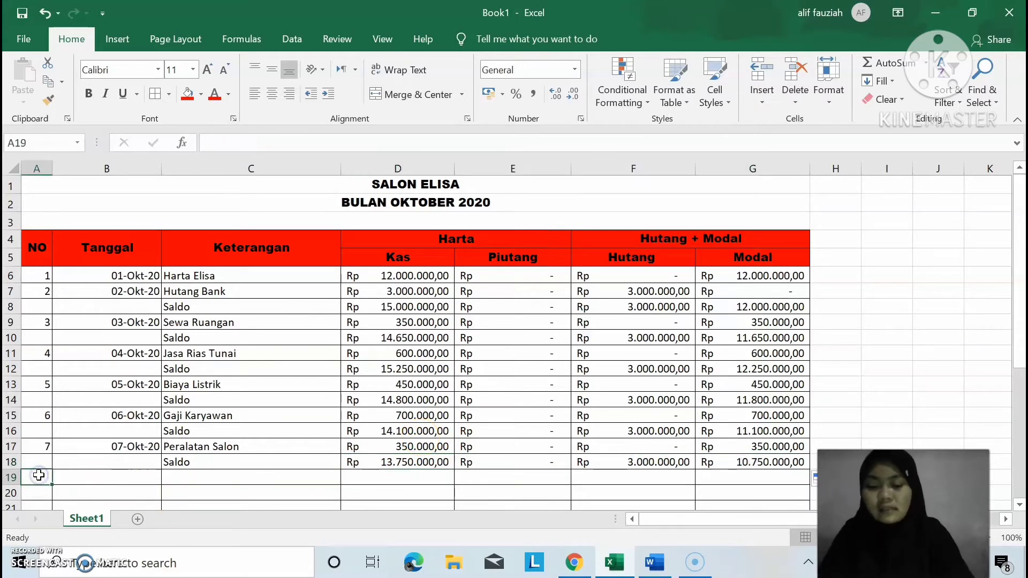
pyautogui.write('8')
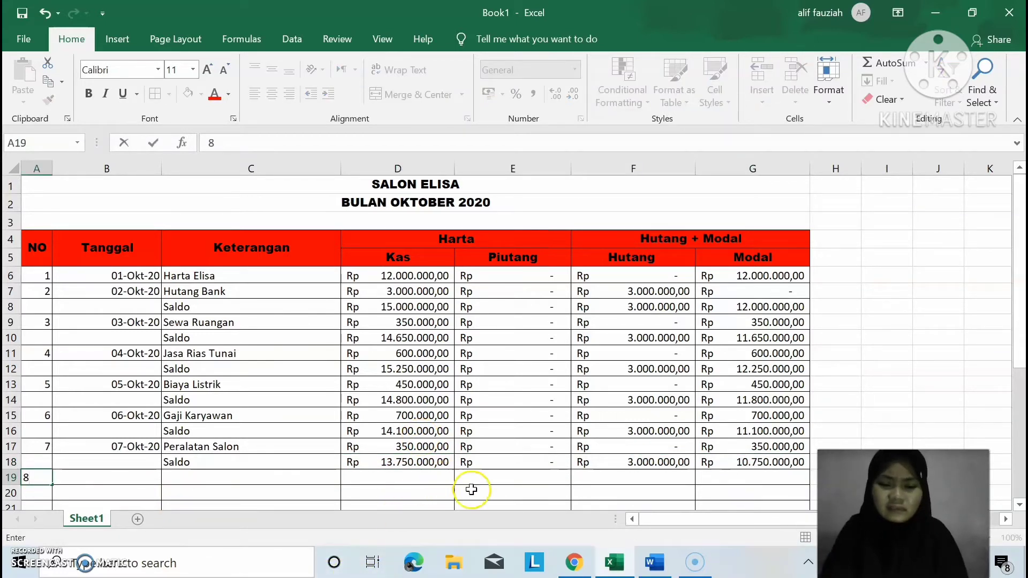
pyautogui.click(663, 570)
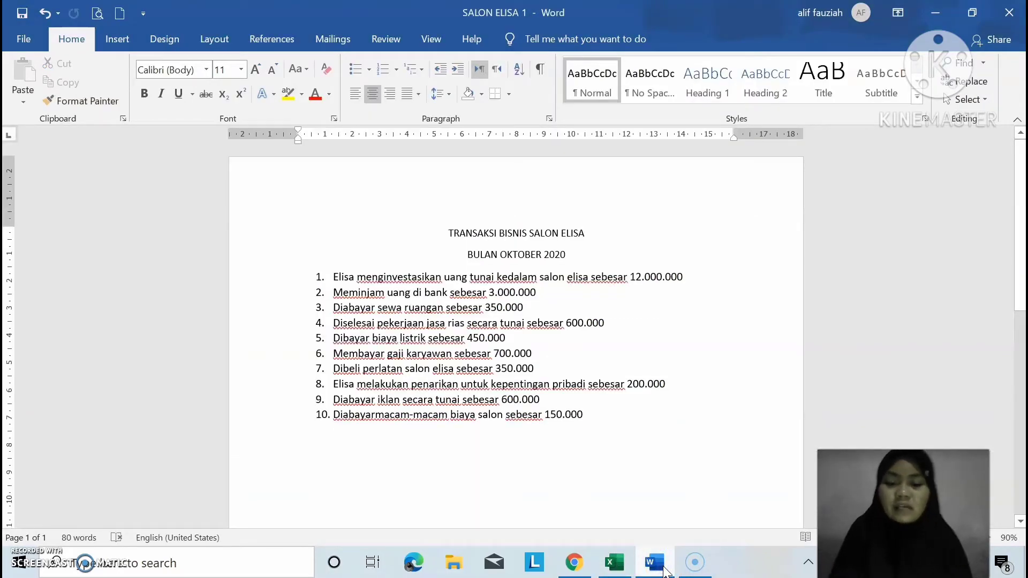
pyautogui.click(611, 569)
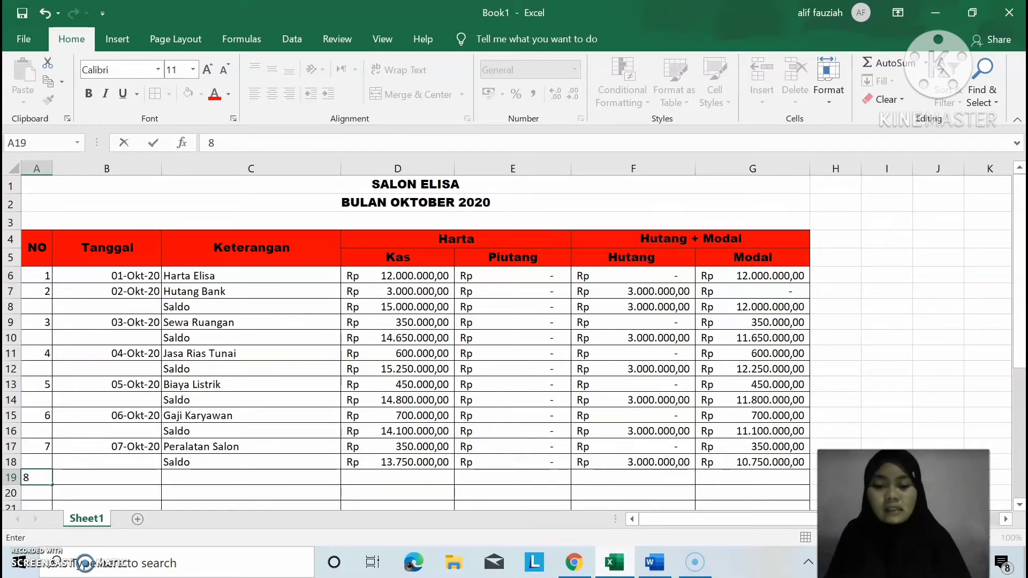
pyautogui.click(654, 562)
pyautogui.click(606, 560)
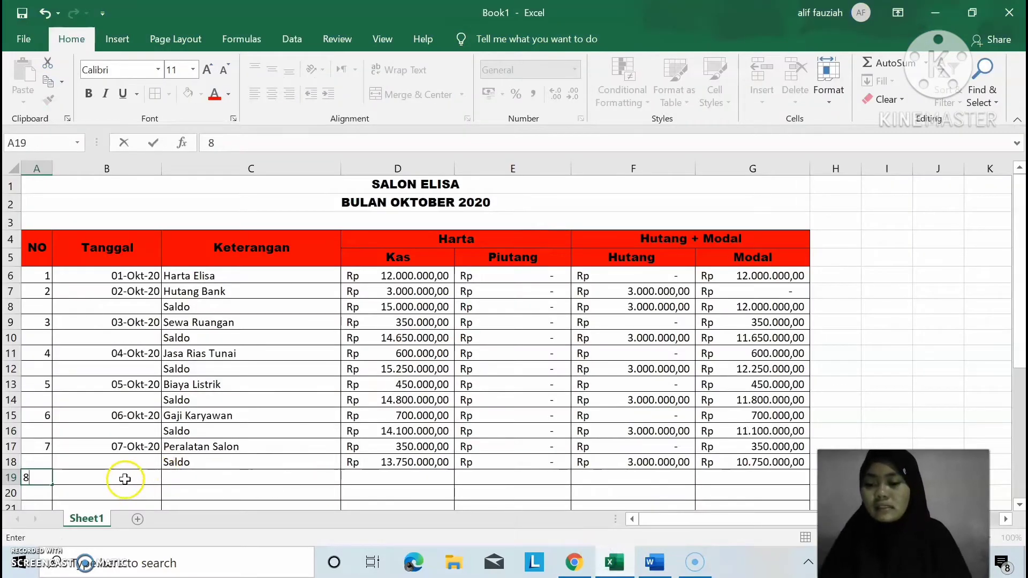
# Date transaction 8 as 08-Oktober-2020 in B19 and describe it in C19 as Prive followed by the salon owner's name.
pyautogui.click(125, 478)
pyautogui.write('09')
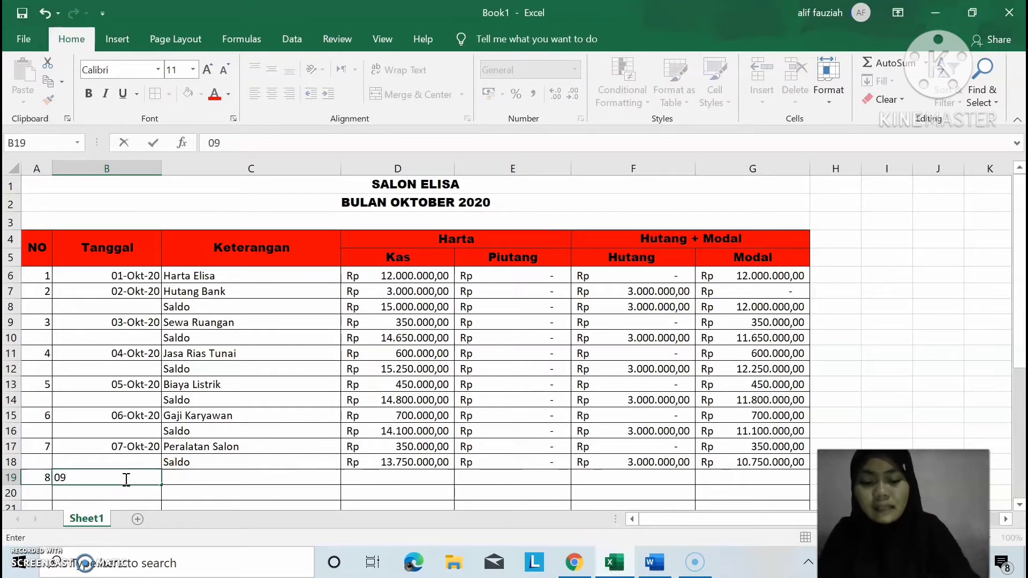
pyautogui.press('BackSpace')
pyautogui.write('8-Oktober')
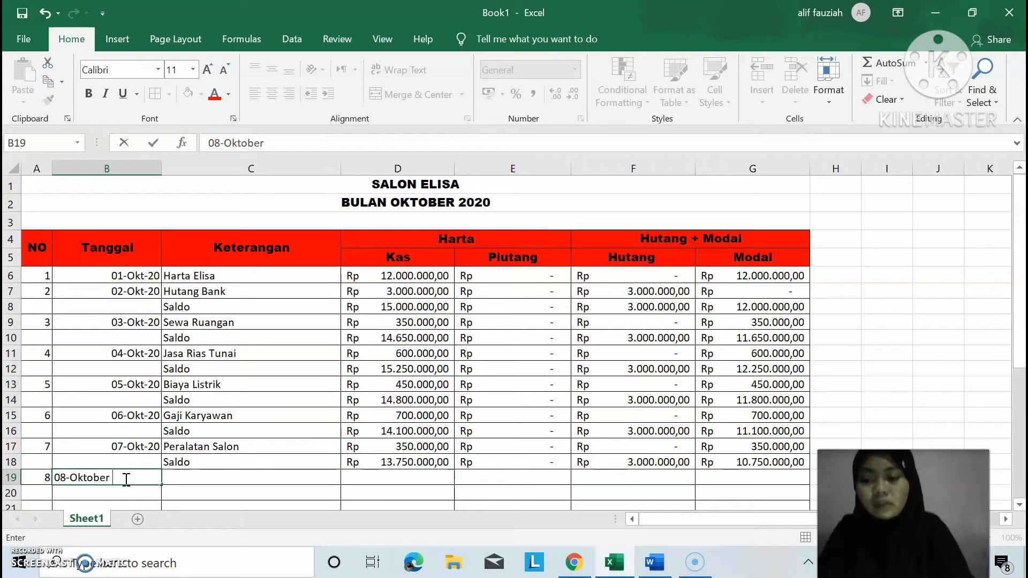
pyautogui.write('-20')
pyautogui.press('BackSpace')
pyautogui.write('-2020')
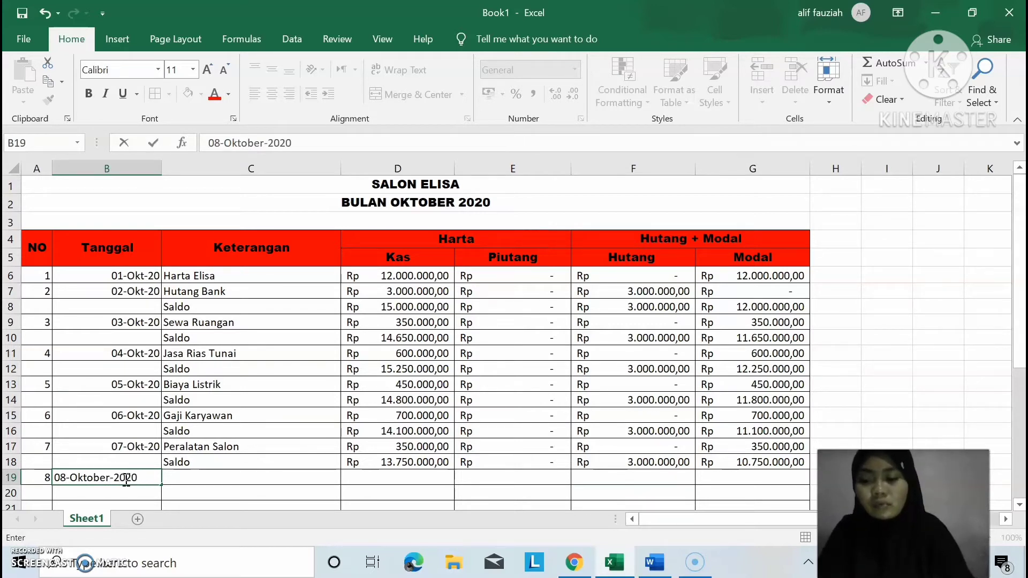
pyautogui.press('Tab')
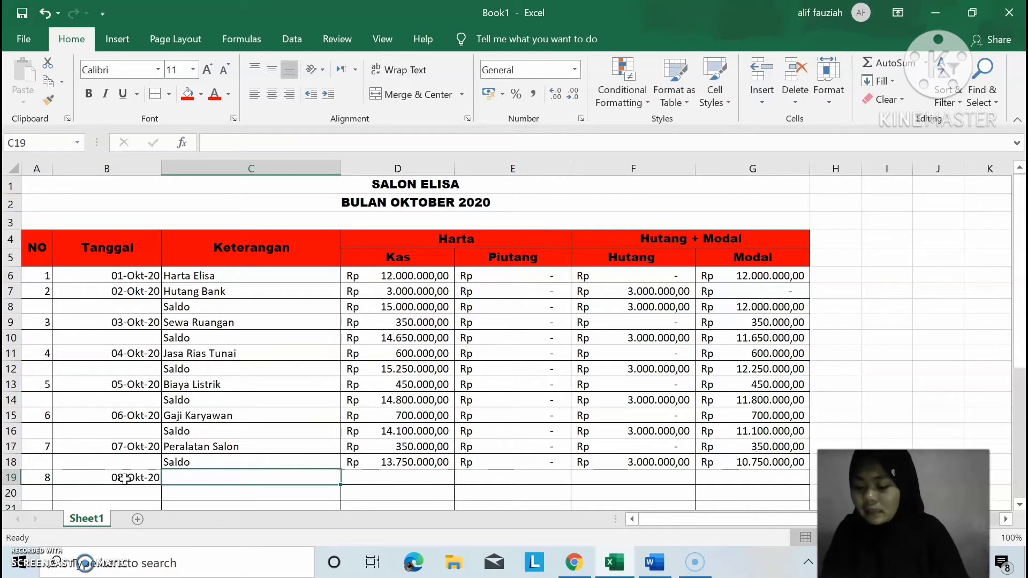
pyautogui.write('Prive ')
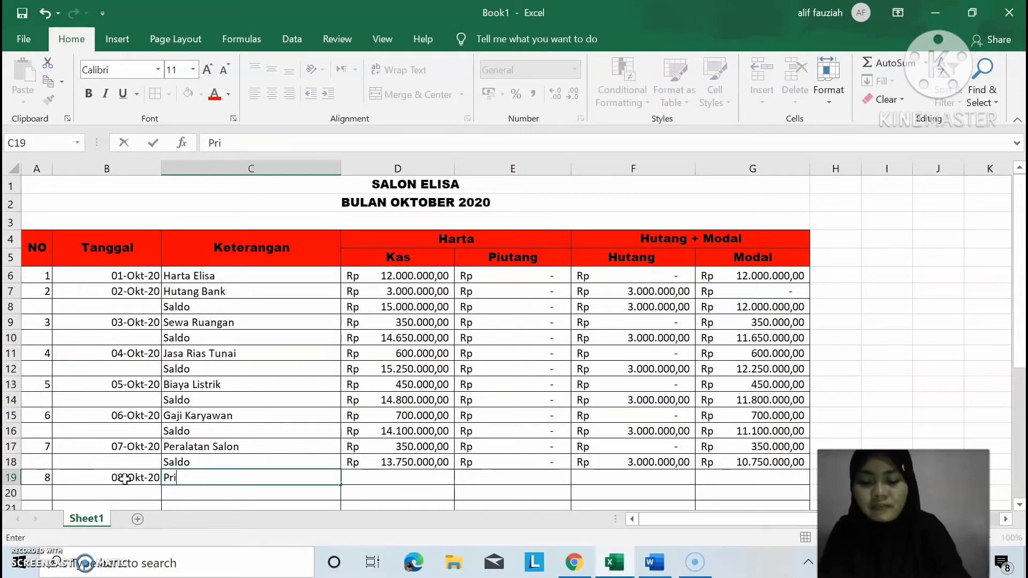
pyautogui.write('Elisa')
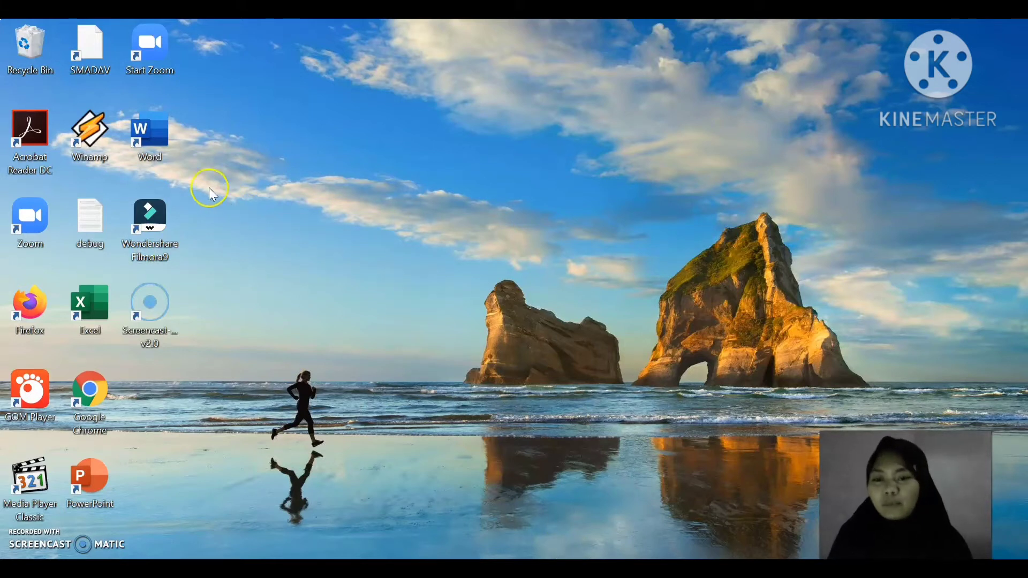
# Start Word from the desktop and create a blank document.
pyautogui.doubleClick(169, 146)
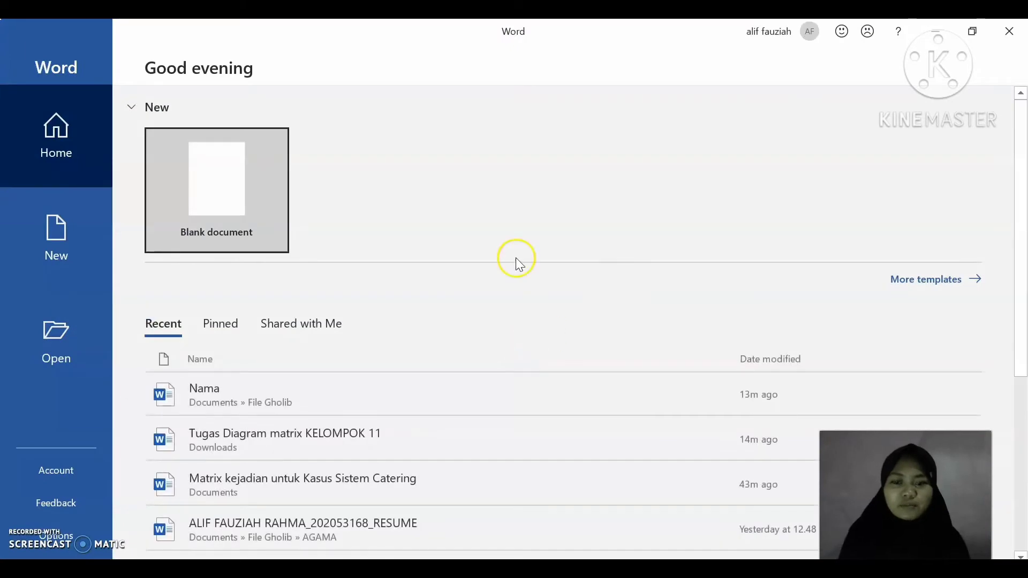
pyautogui.click(224, 196)
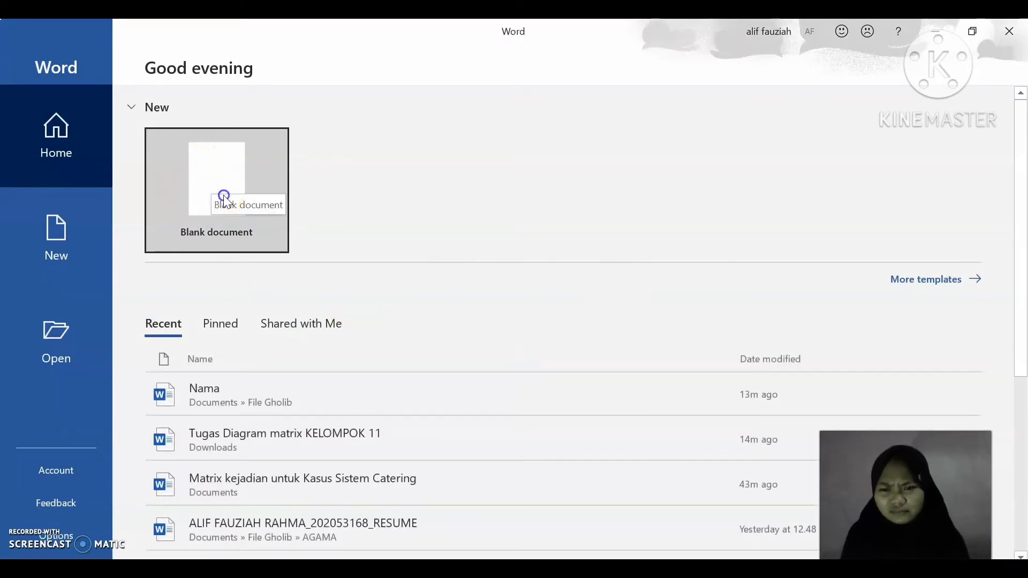
pyautogui.click(225, 200)
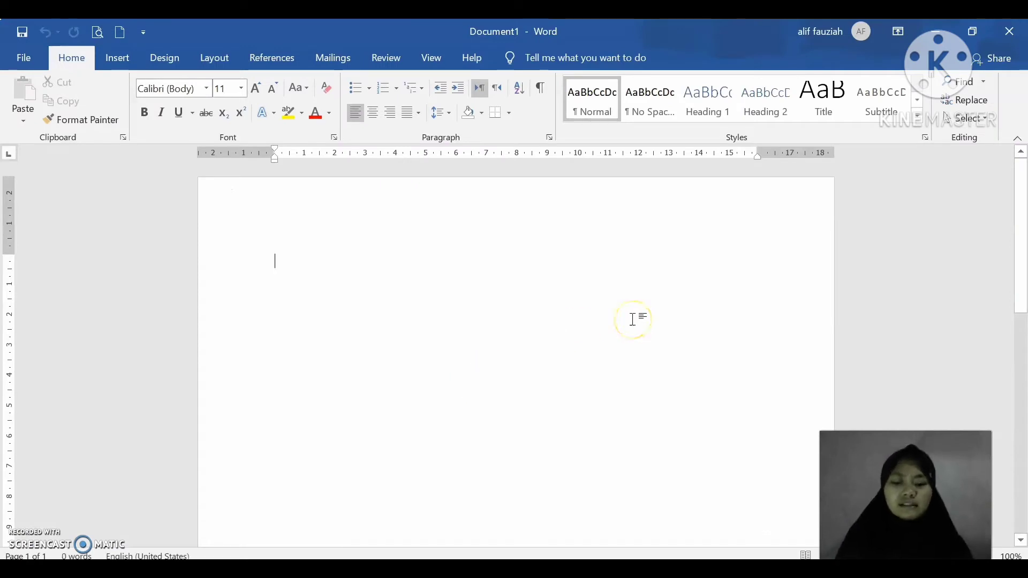
# Write the title "Transaksi Salon Elisa Bulan November 2020" on the document's first line.
pyautogui.write('Tr')
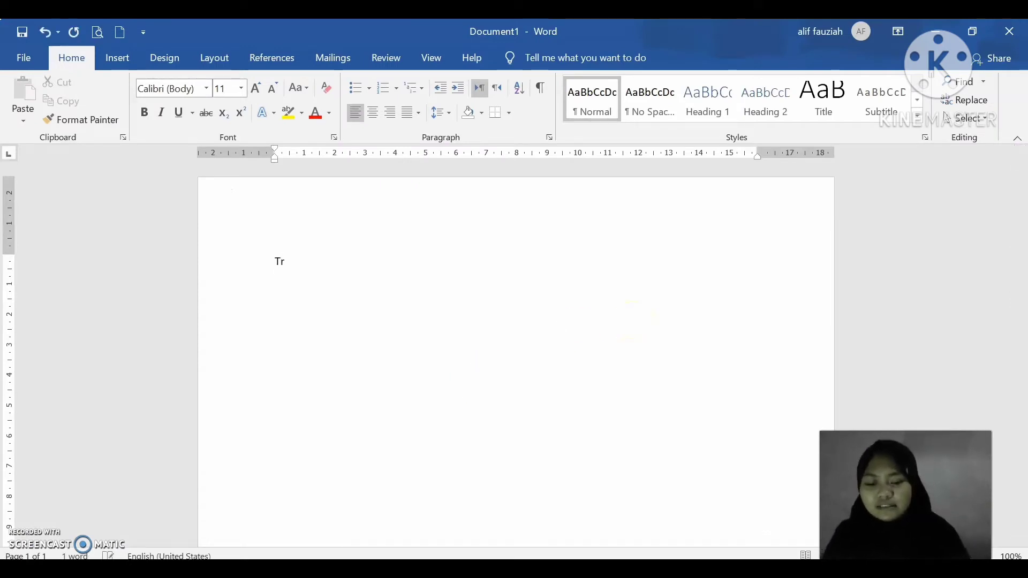
pyautogui.write('ansaksi ')
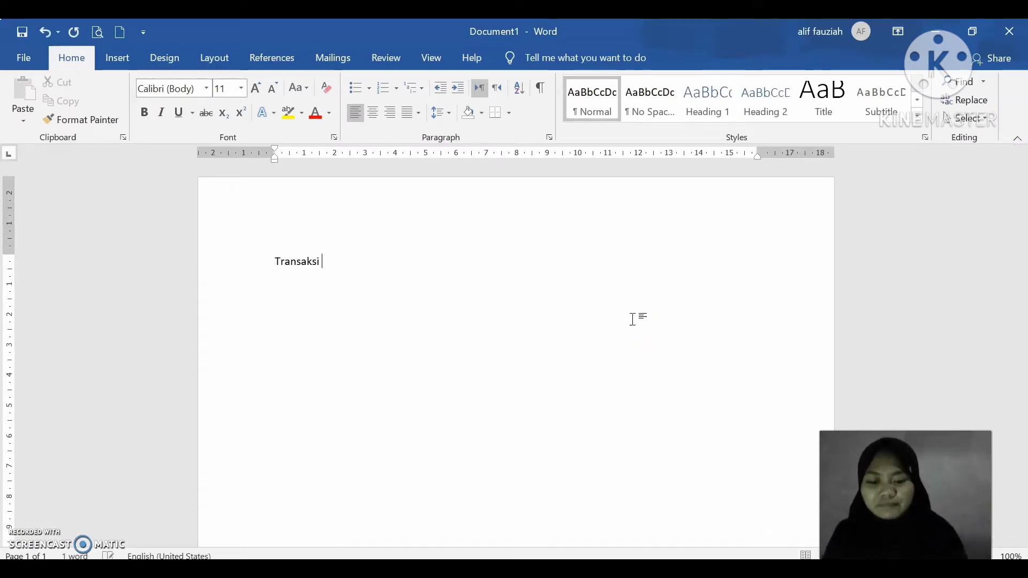
pyautogui.write('Salon E')
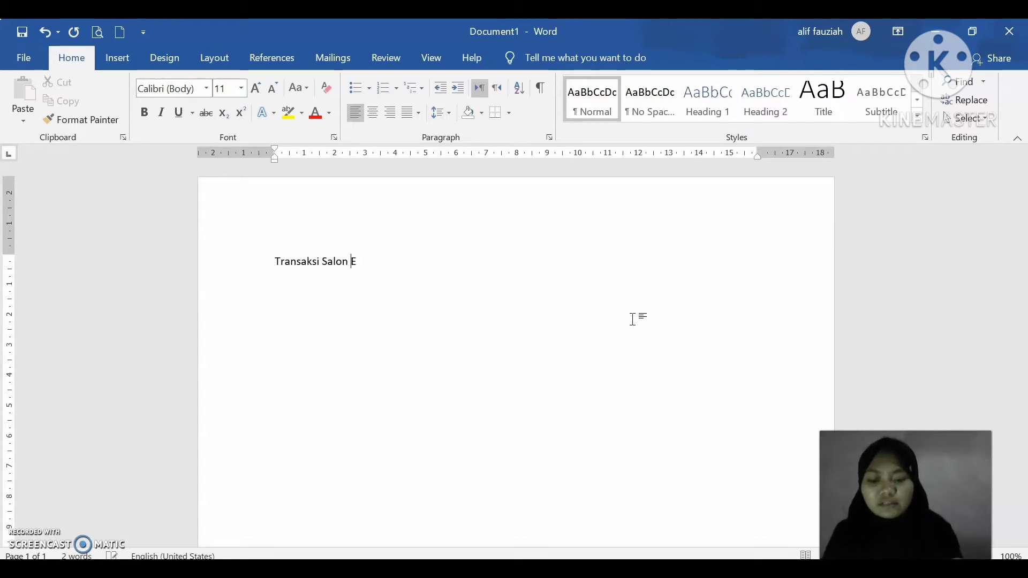
pyautogui.write('lisa ')
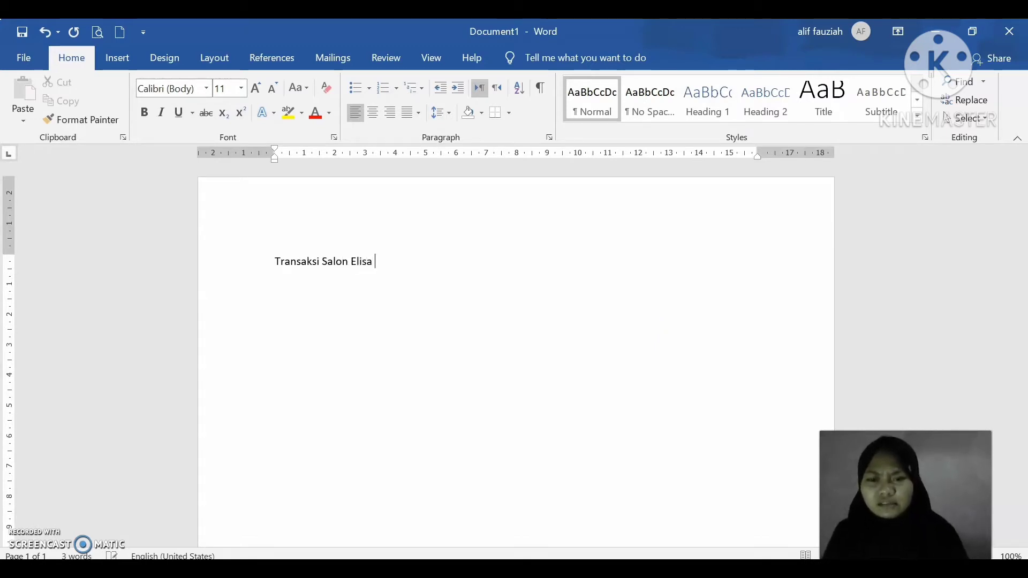
pyautogui.write('Bulan ')
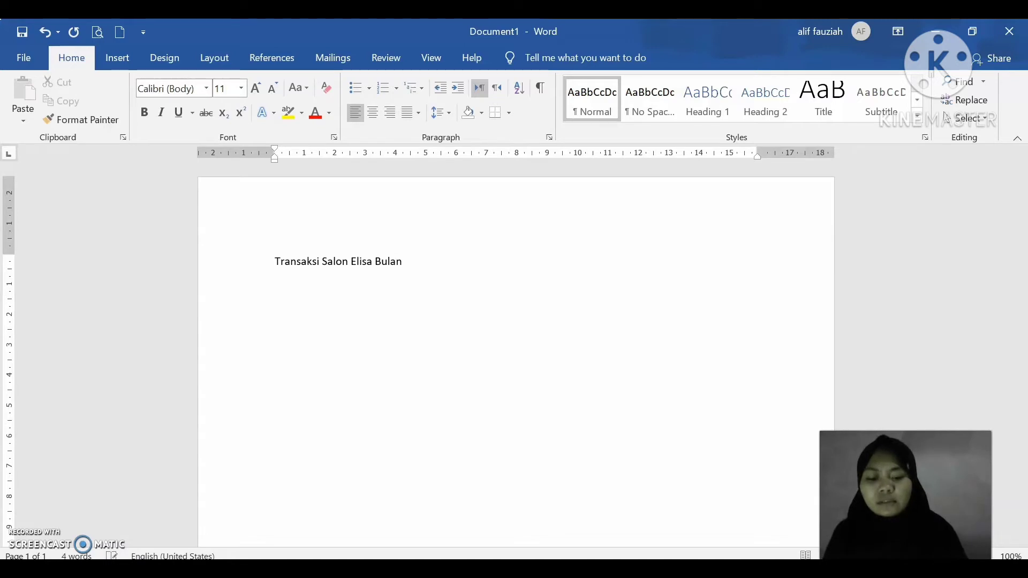
pyautogui.write('Nov')
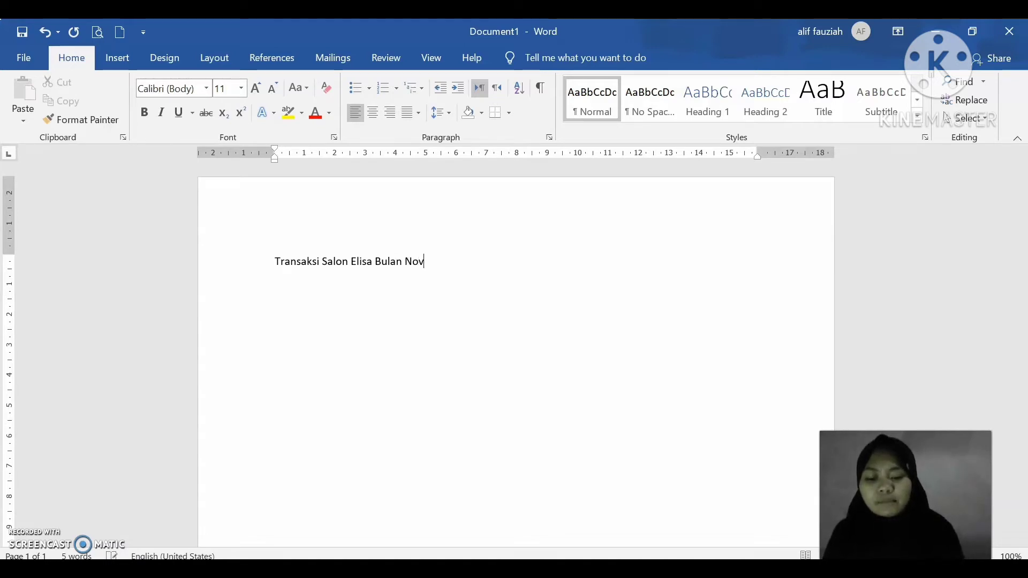
pyautogui.write('ember')
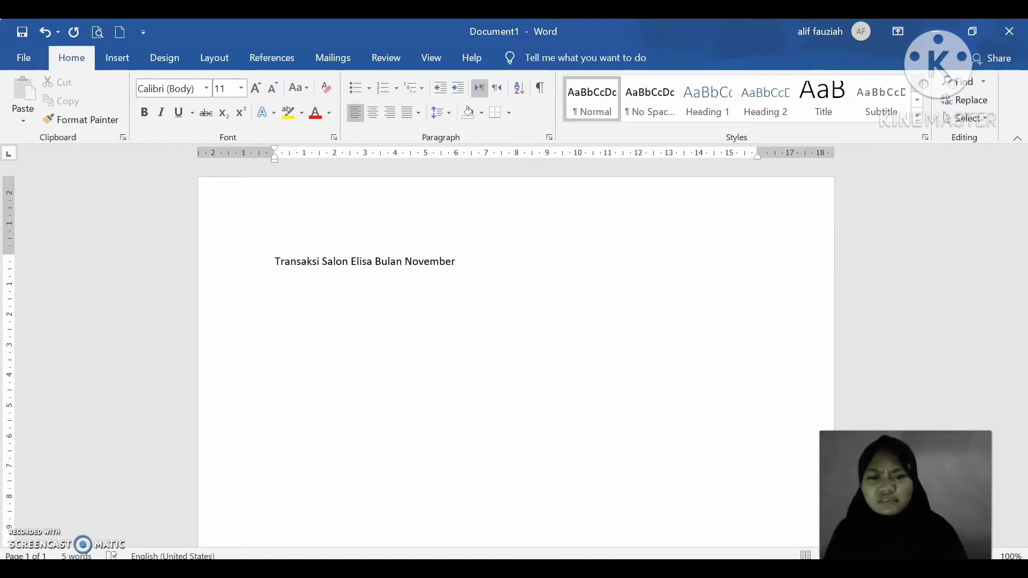
pyautogui.write(' 20')
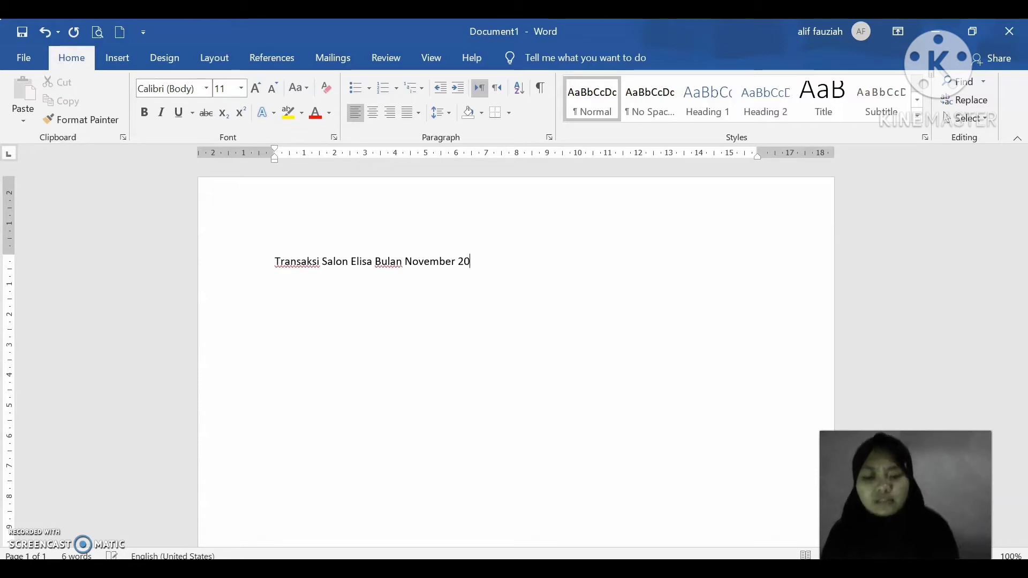
pyautogui.write('20')
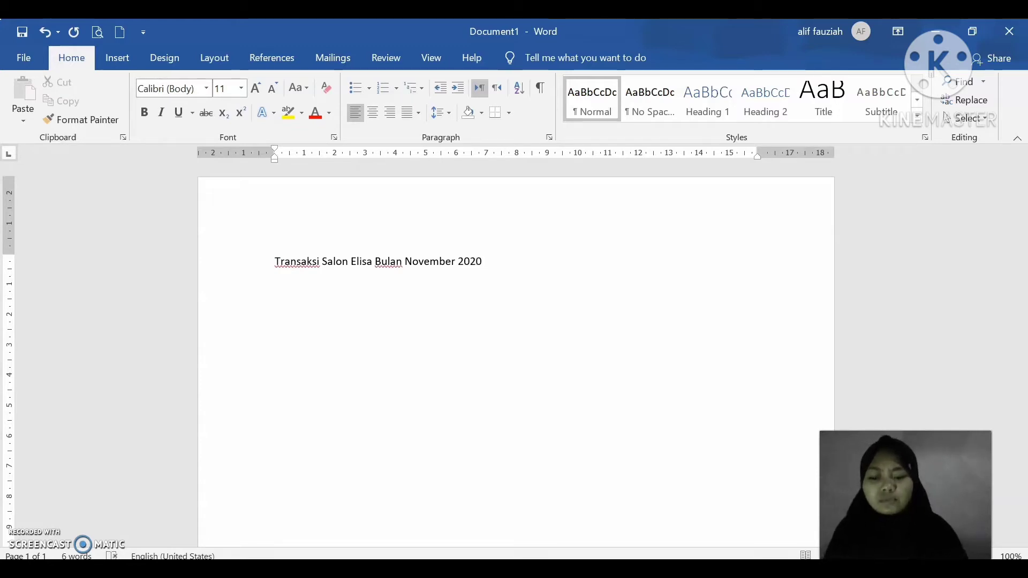
# Centre the title and format it as bold Arial Black at 14 pt.
pyautogui.hotkey('ctrl', 'a')
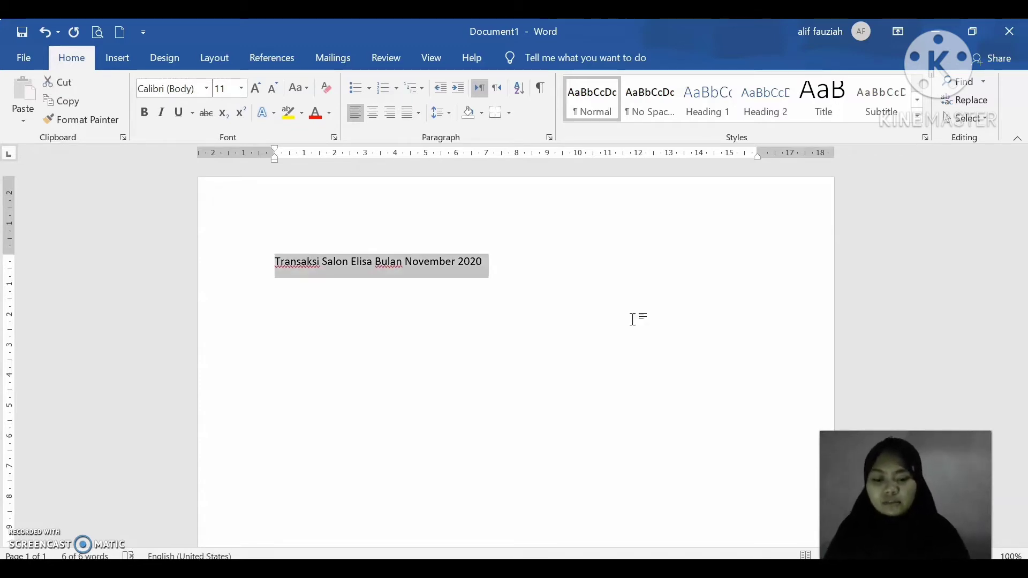
pyautogui.click(374, 114)
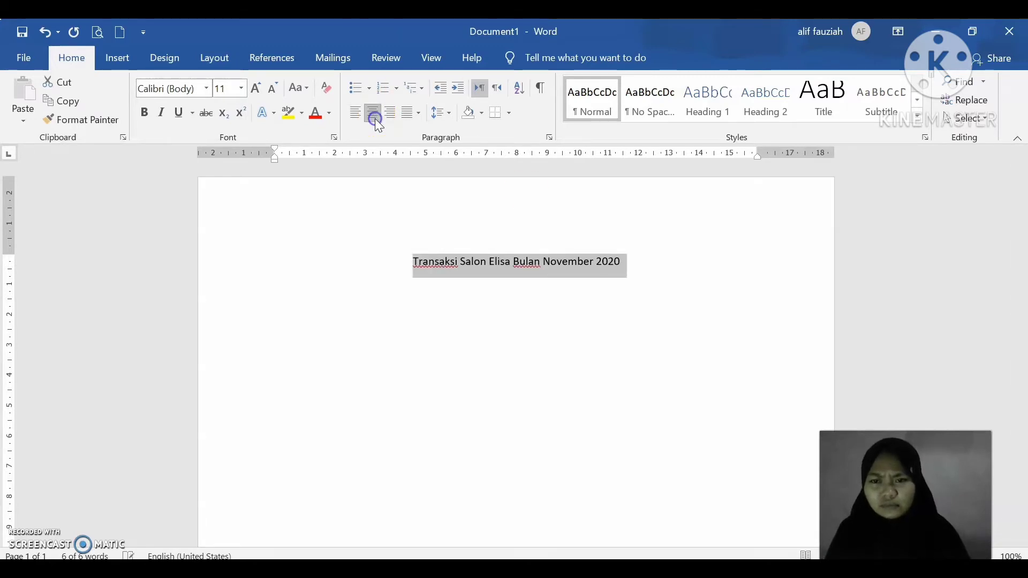
pyautogui.click(257, 85)
pyautogui.click(257, 85)
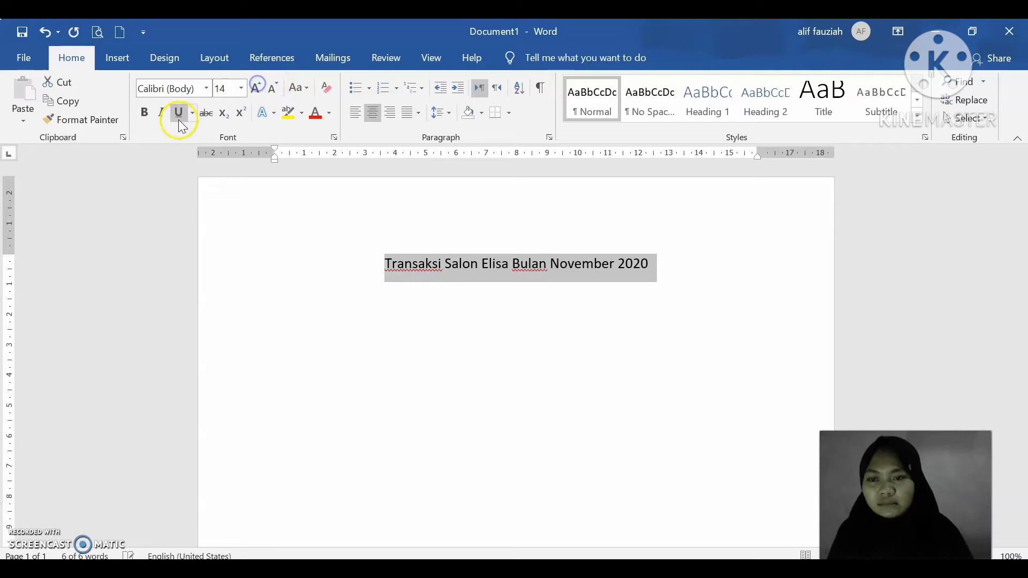
pyautogui.click(148, 113)
pyautogui.click(208, 87)
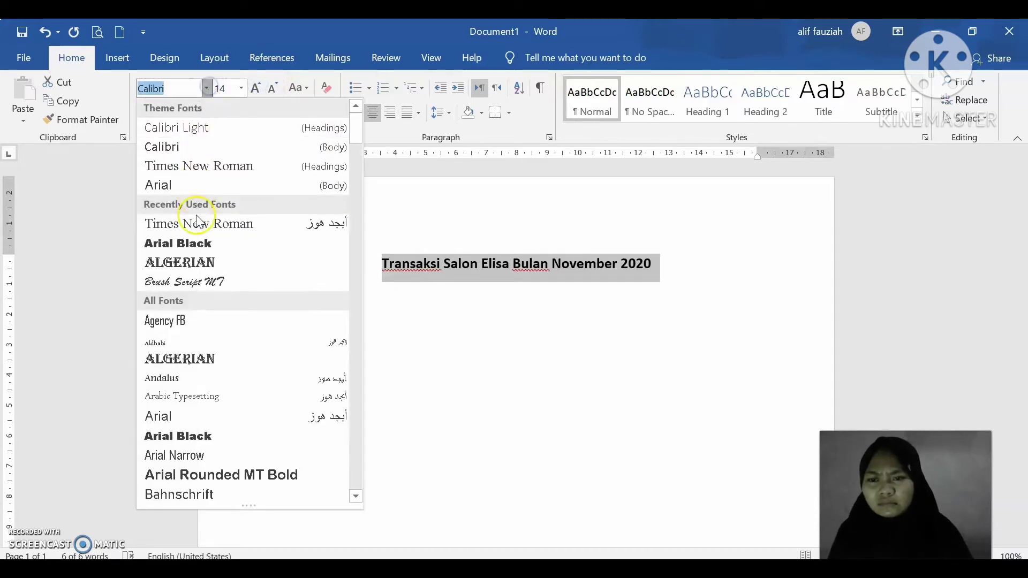
pyautogui.click(201, 238)
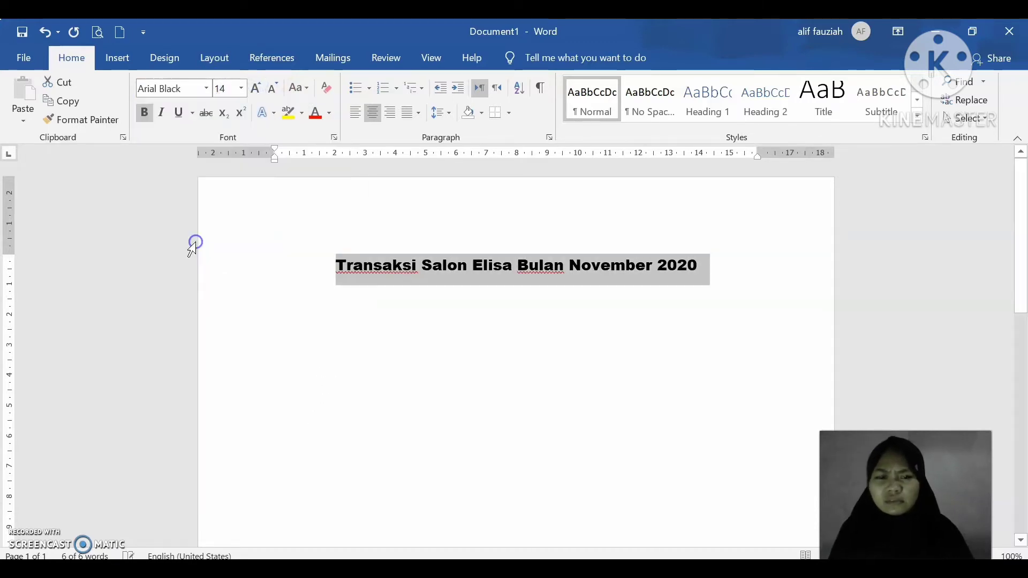
# Add a new left-aligned line below the title.
pyautogui.click(726, 284)
pyautogui.press('Return')
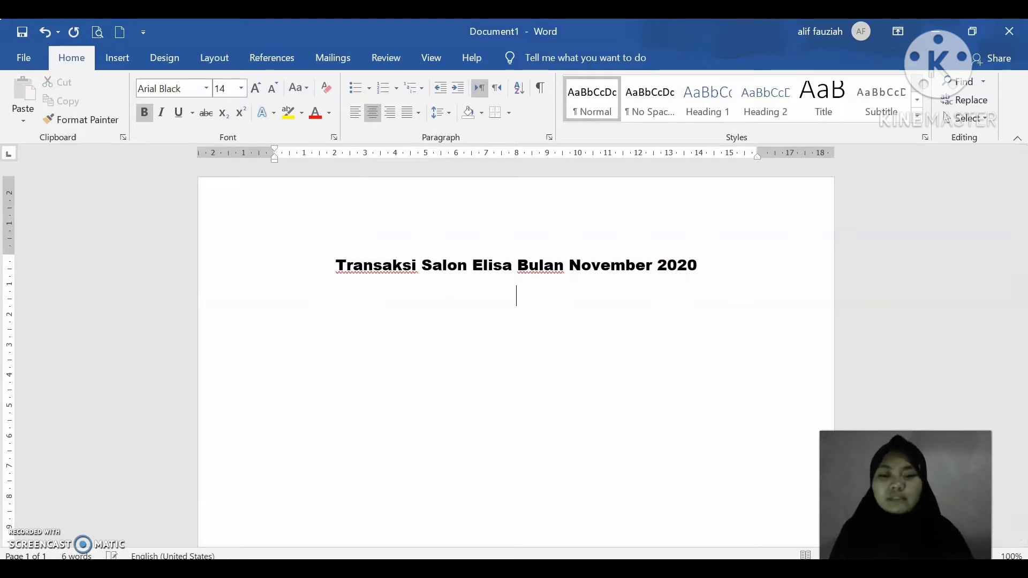
pyautogui.click(355, 122)
pyautogui.click(395, 90)
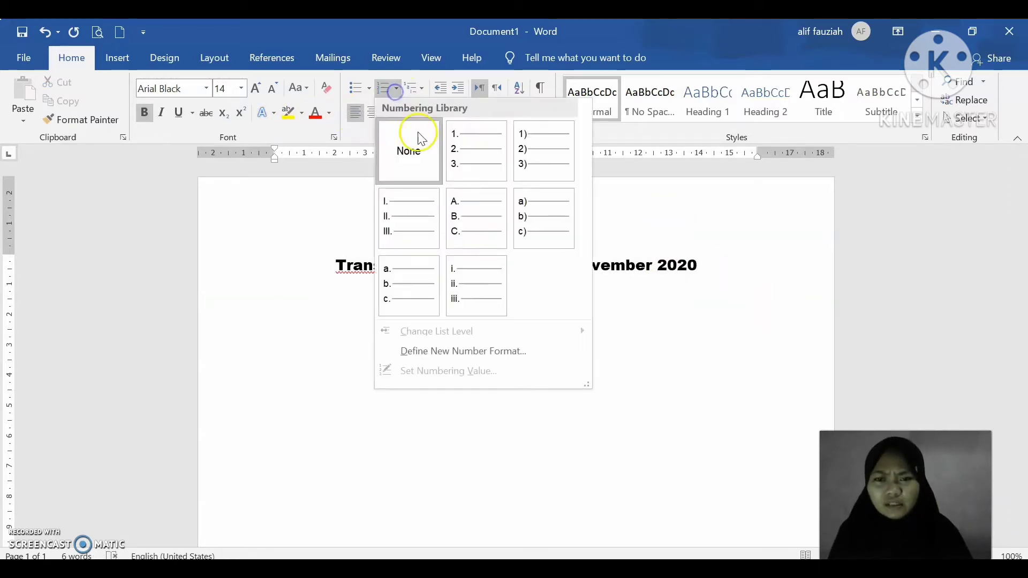
pyautogui.click(481, 164)
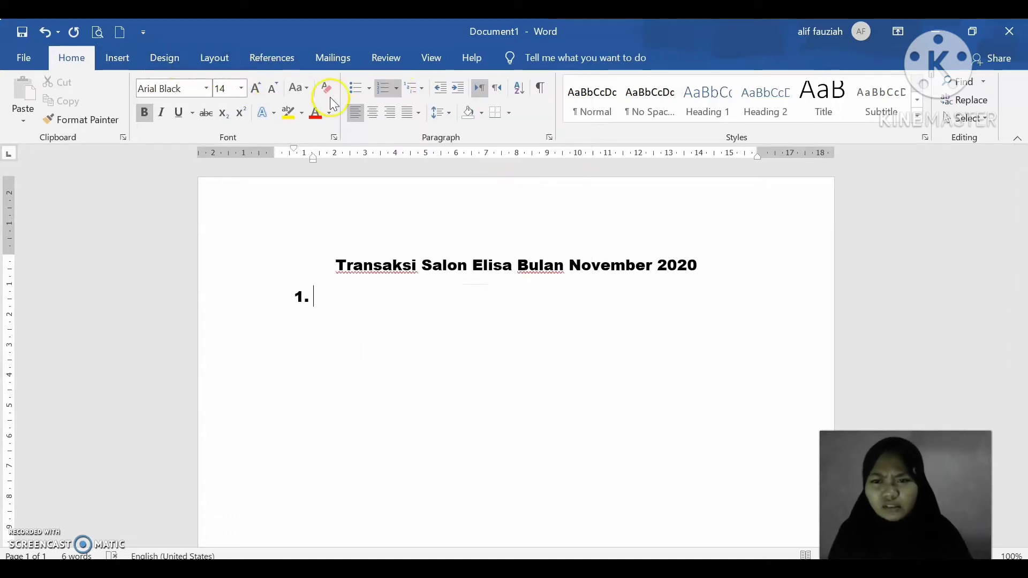
pyautogui.click(44, 33)
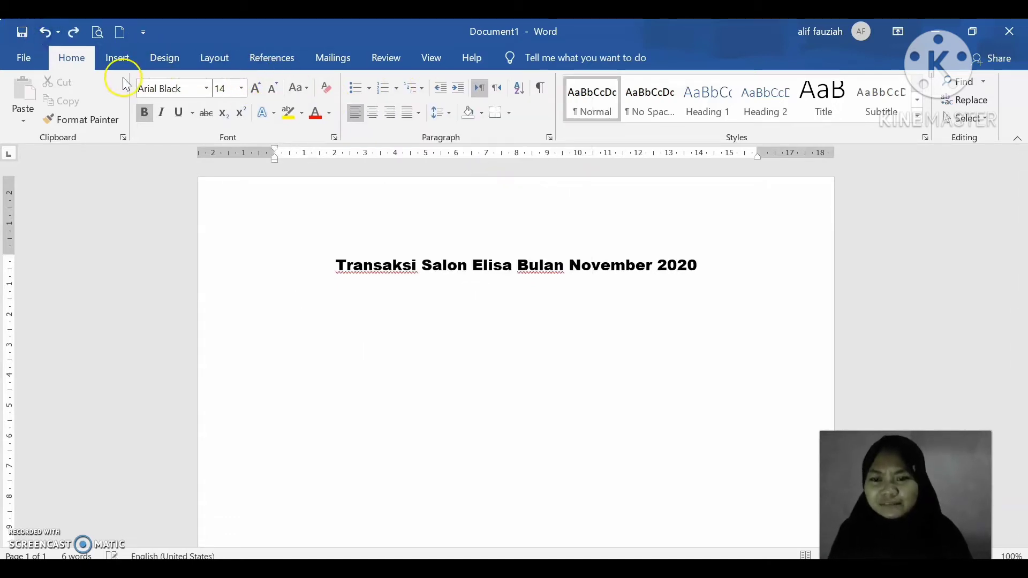
# Set the line below the title to 12 pt without bold and start a 1. 2. 3. numbered list there.
pyautogui.click(272, 94)
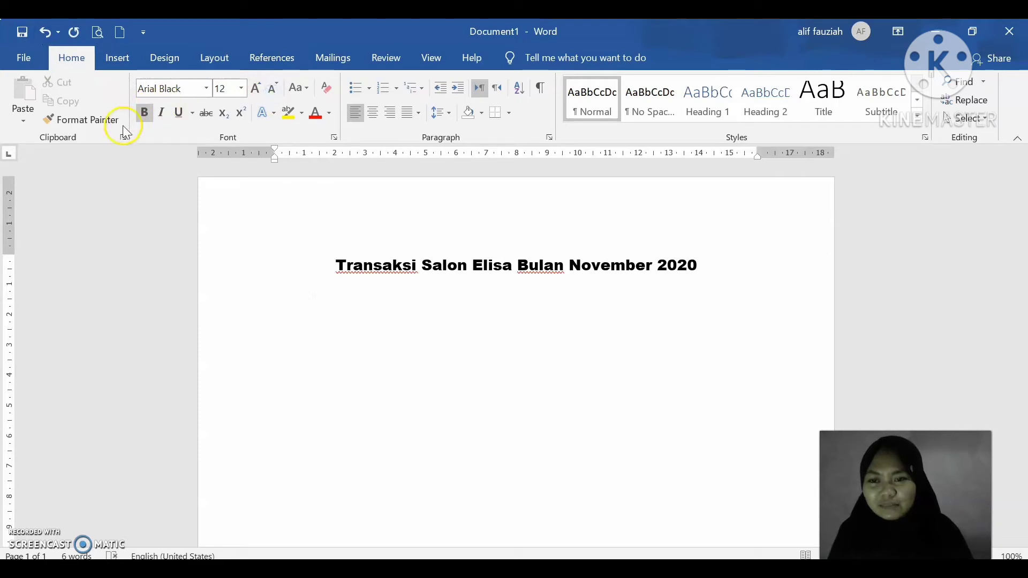
pyautogui.click(396, 92)
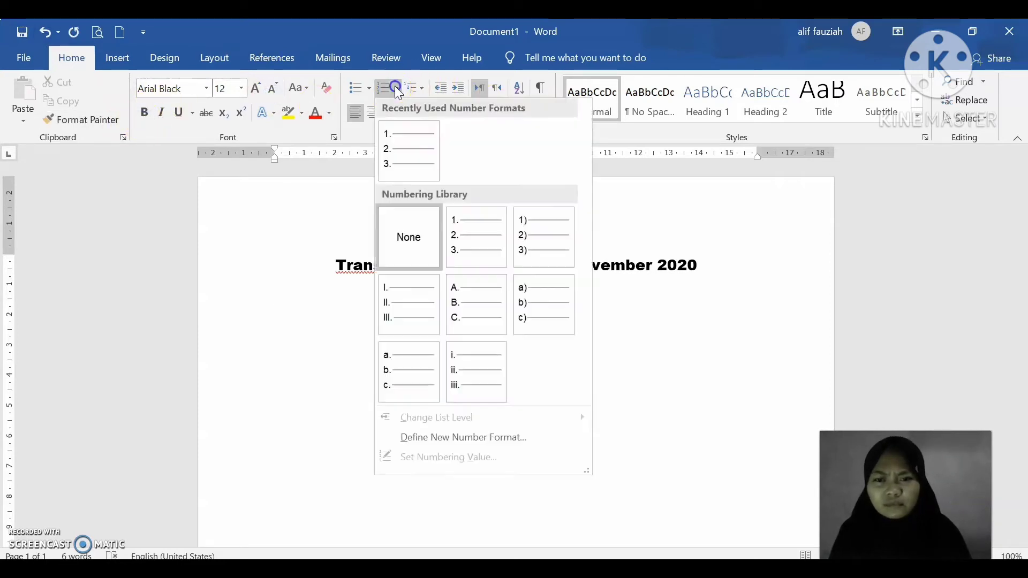
pyautogui.click(402, 128)
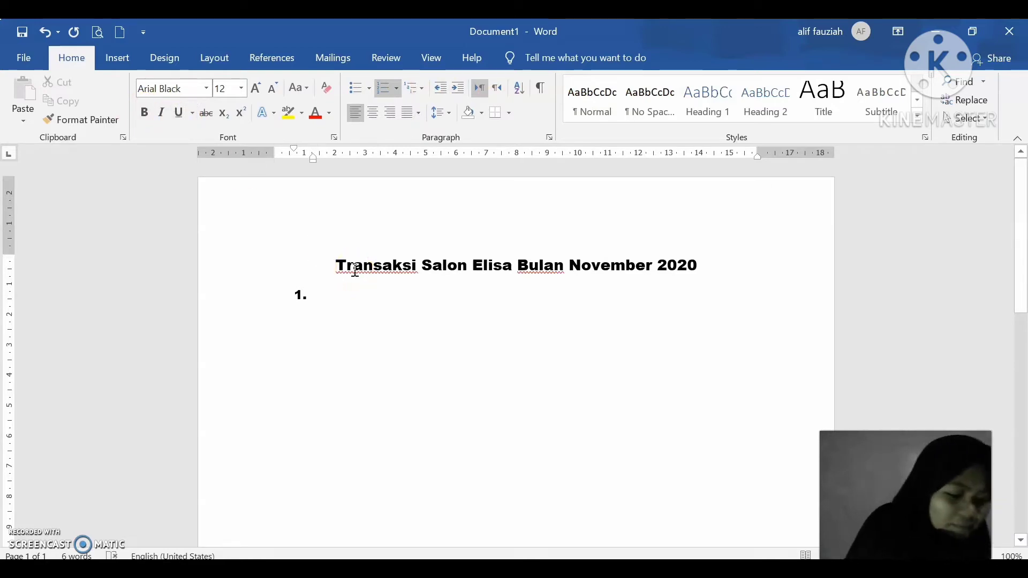
pyautogui.write('Di')
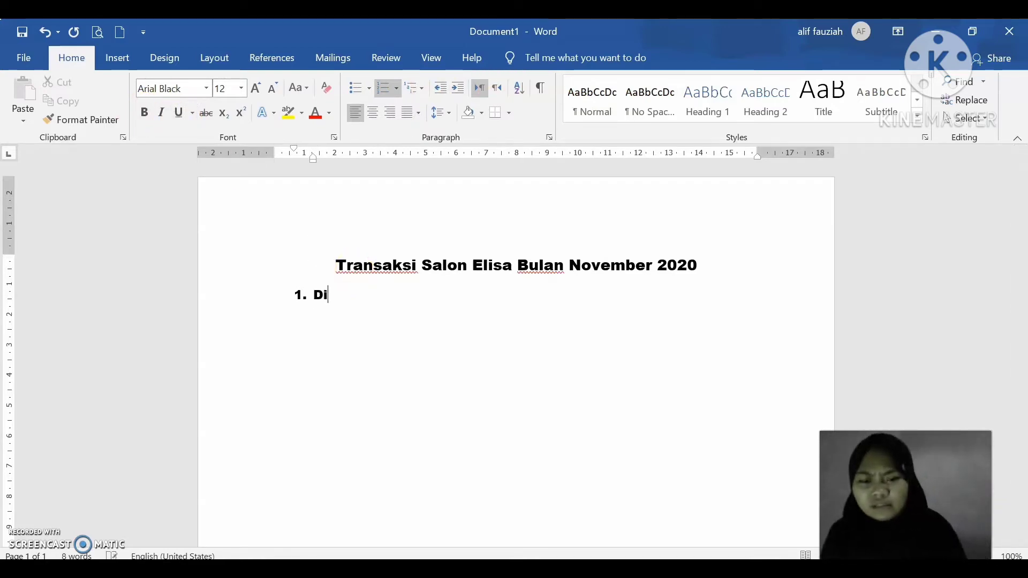
pyautogui.press('BackSpace')
pyautogui.press('BackSpace')
pyautogui.hotkey('ctrl', 'b')
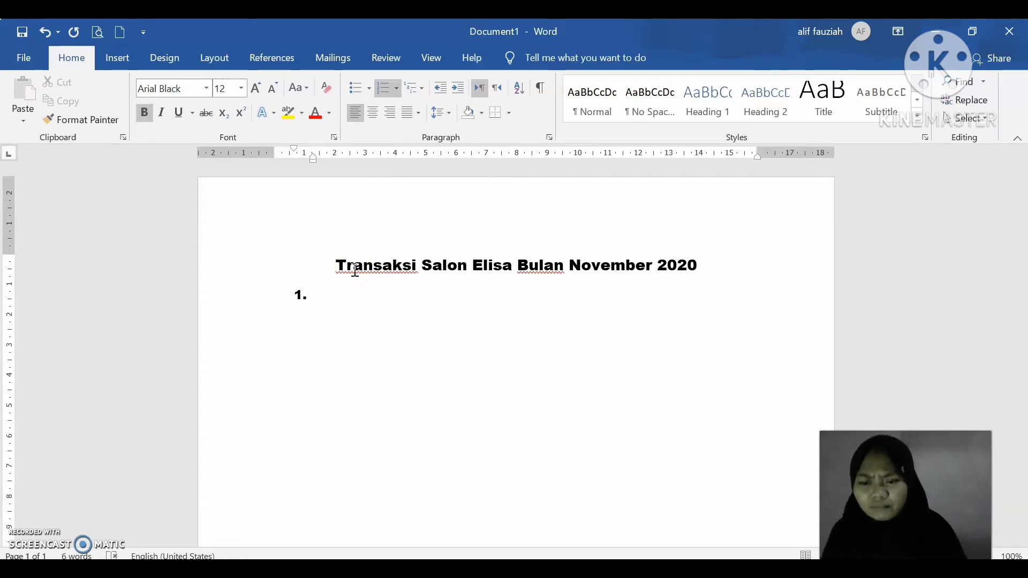
pyautogui.write('D')
pyautogui.press('BackSpace')
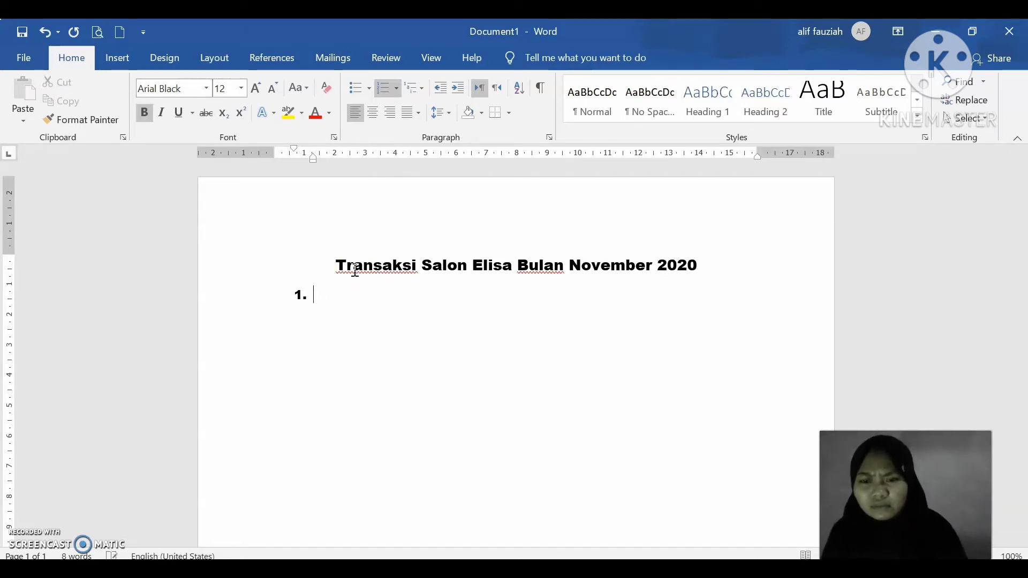
pyautogui.hotkey('ctrl', 'b')
pyautogui.write('D')
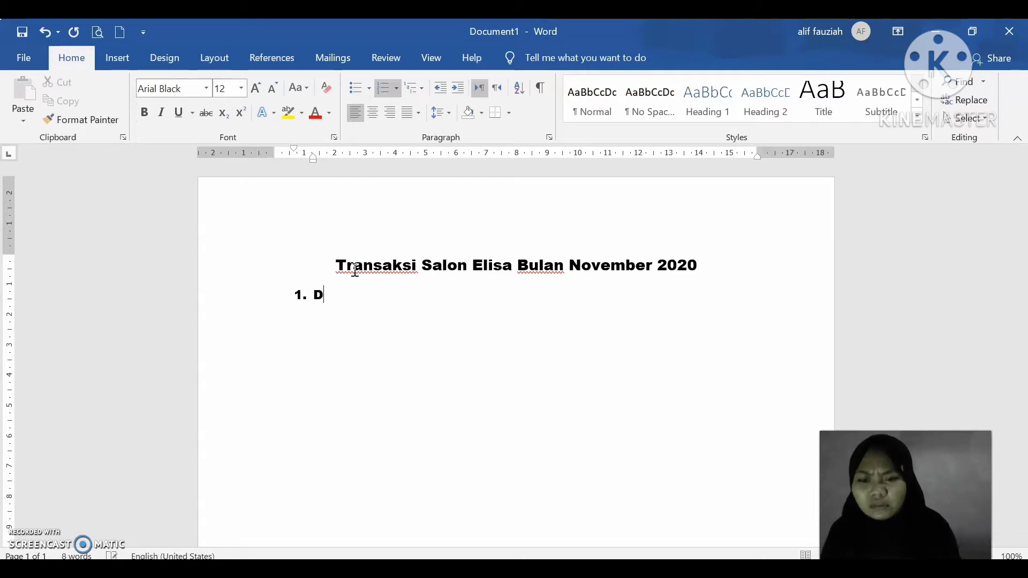
pyautogui.write('i')
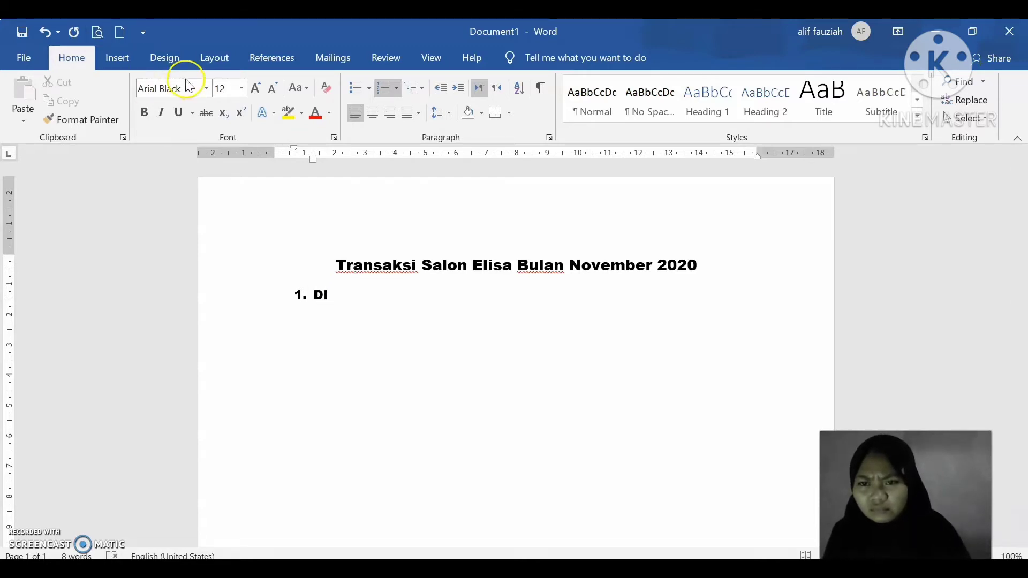
pyautogui.click(206, 88)
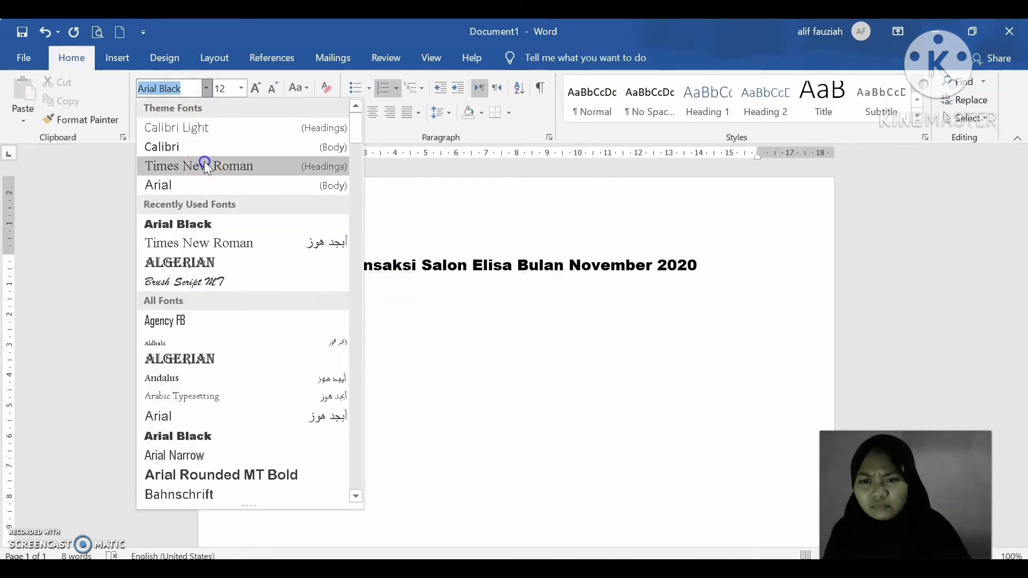
pyautogui.click(205, 163)
pyautogui.press('BackSpace')
pyautogui.press('BackSpace')
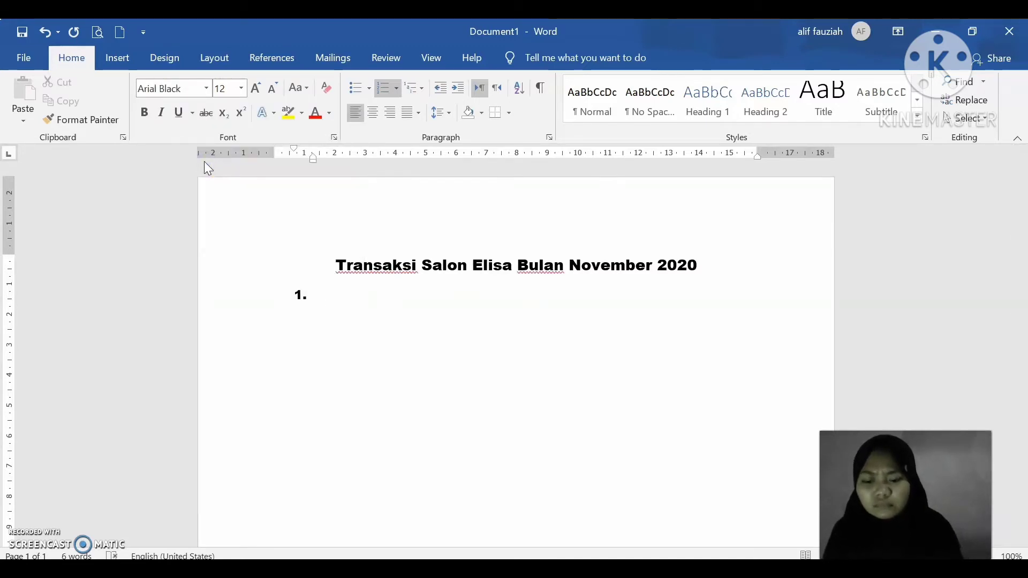
pyautogui.write('Di')
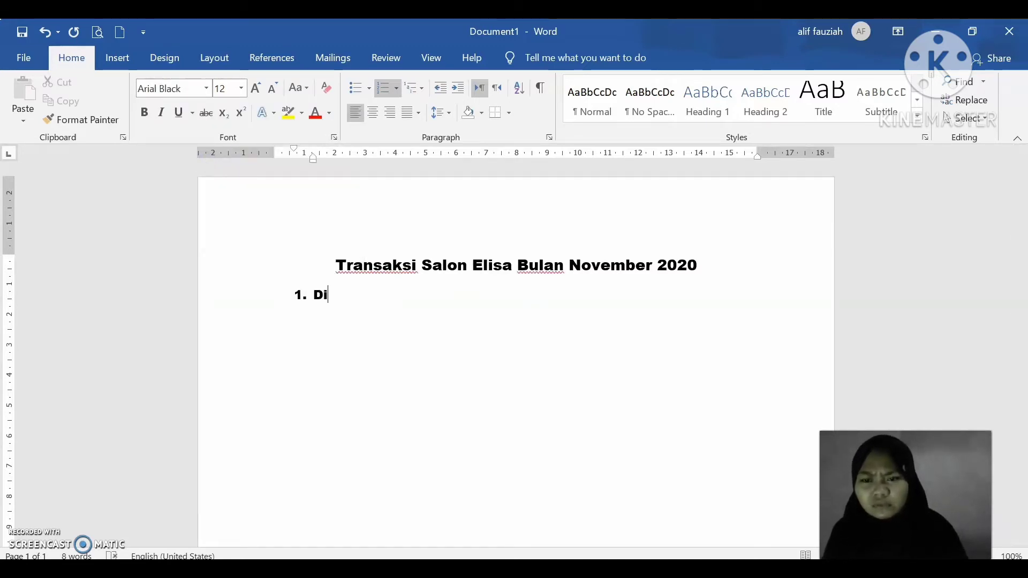
pyautogui.press('BackSpace')
pyautogui.press('BackSpace')
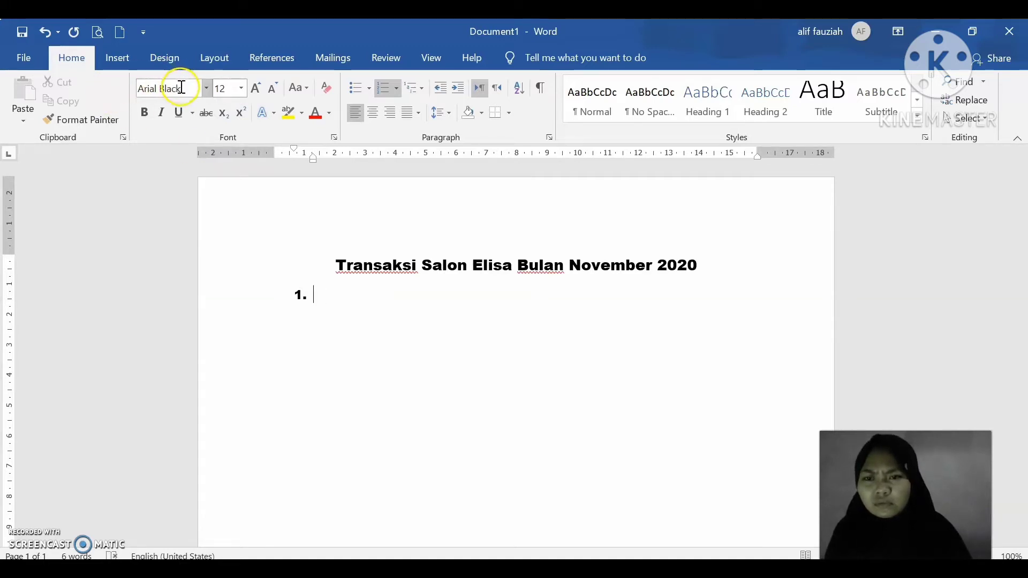
# Set the first list item's font to Times New Roman and write "Diterima pendapatan Rias = 450.000" there.
pyautogui.click(213, 94)
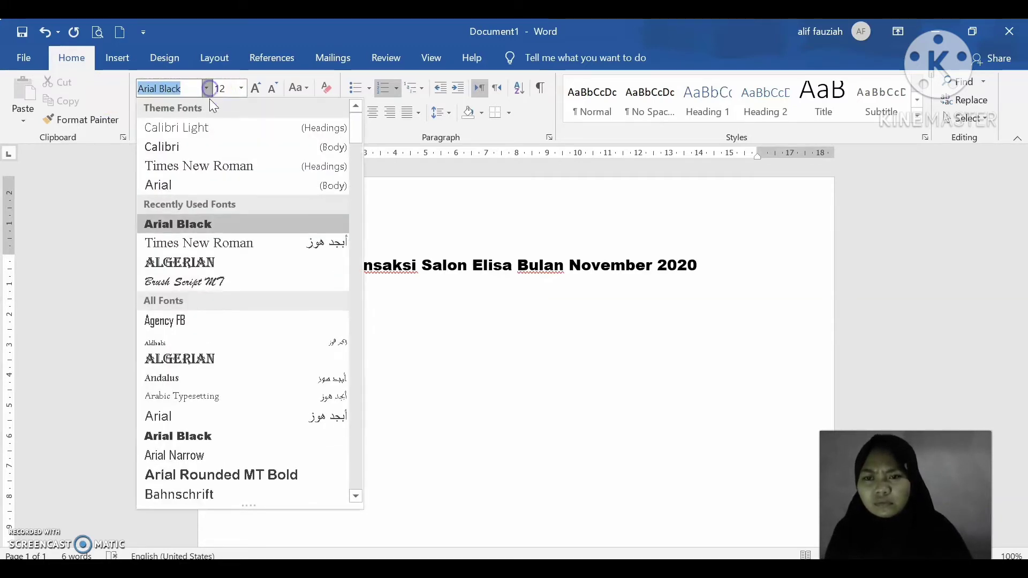
pyautogui.click(217, 165)
pyautogui.write('D')
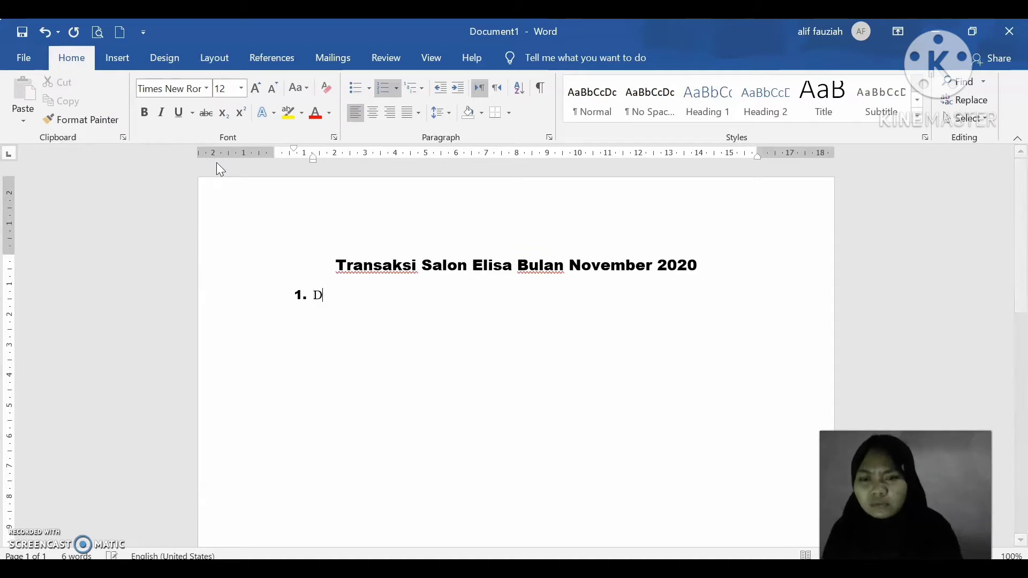
pyautogui.write('ite')
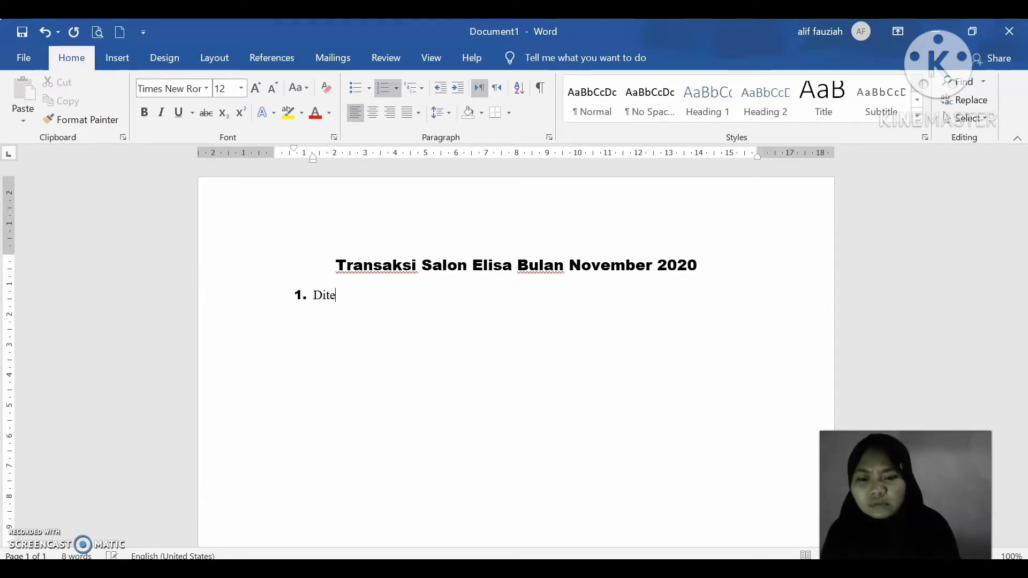
pyautogui.write('rima ')
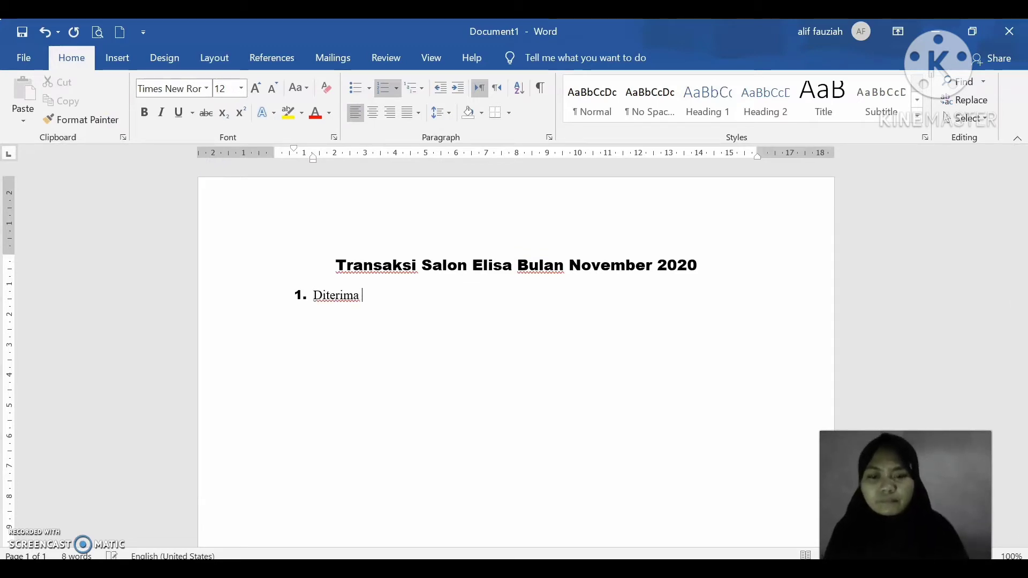
pyautogui.write('pe')
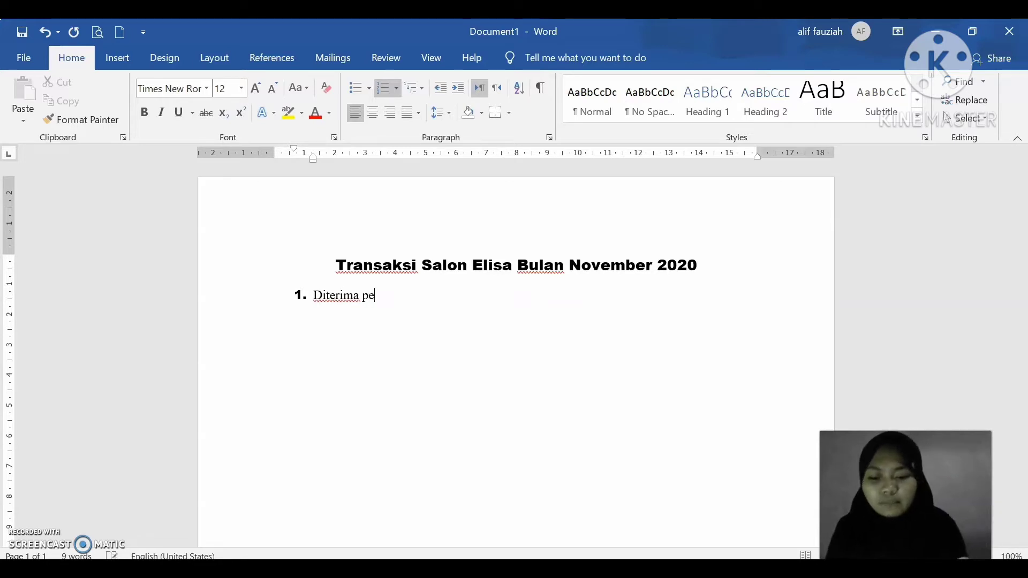
pyautogui.write('ndapatan ')
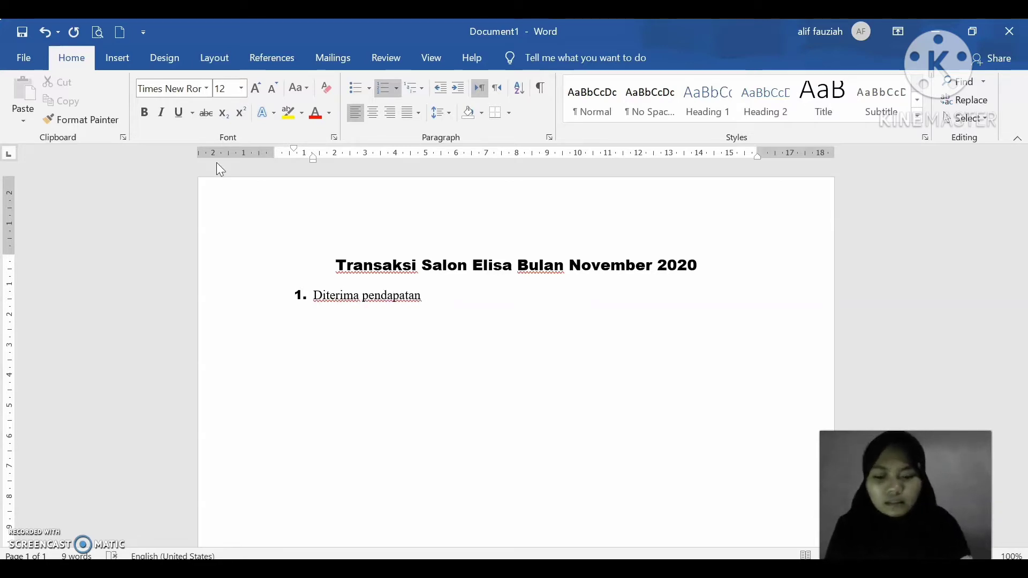
pyautogui.write('Rias')
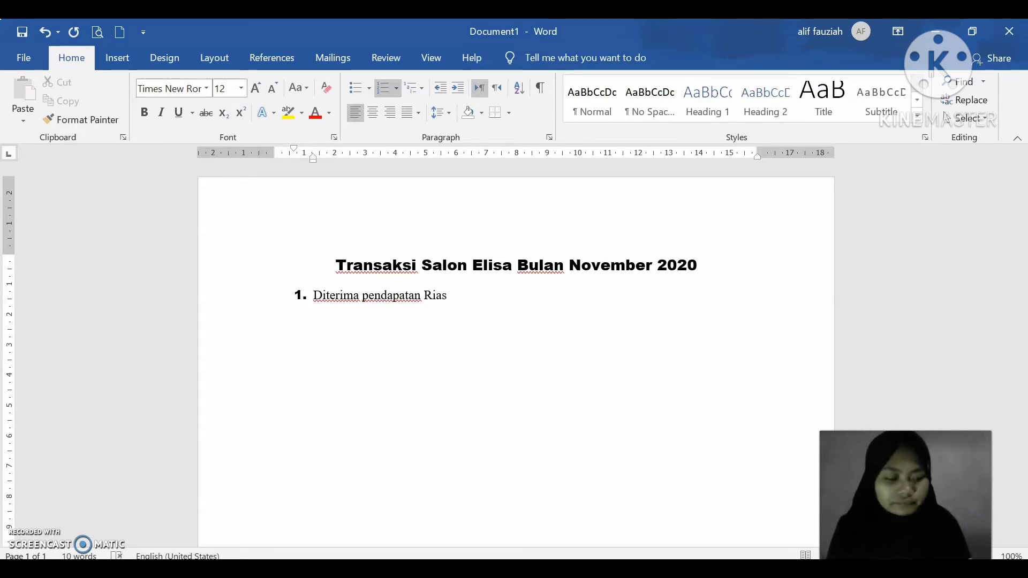
pyautogui.write(' +')
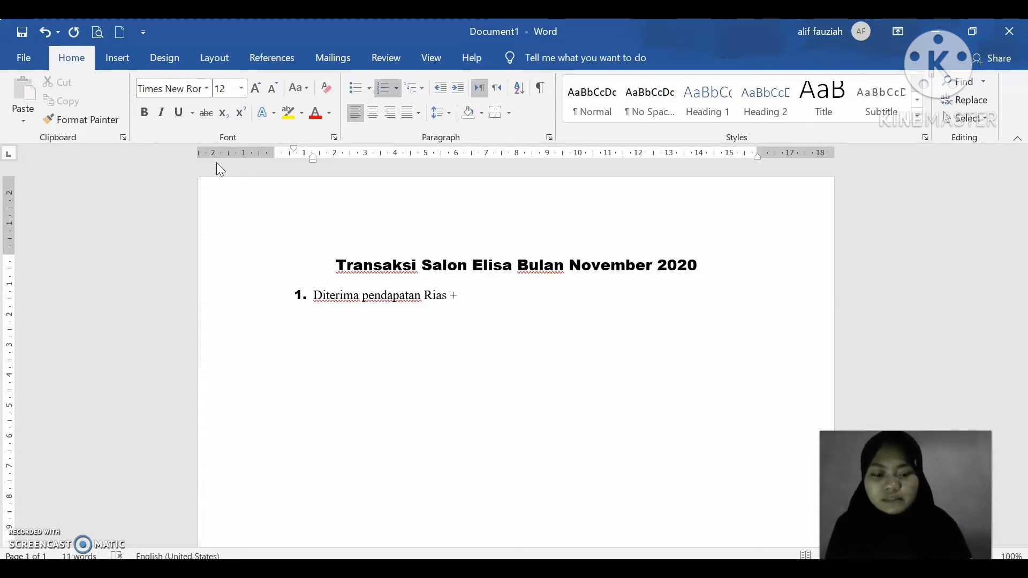
pyautogui.press('BackSpace')
pyautogui.write('=')
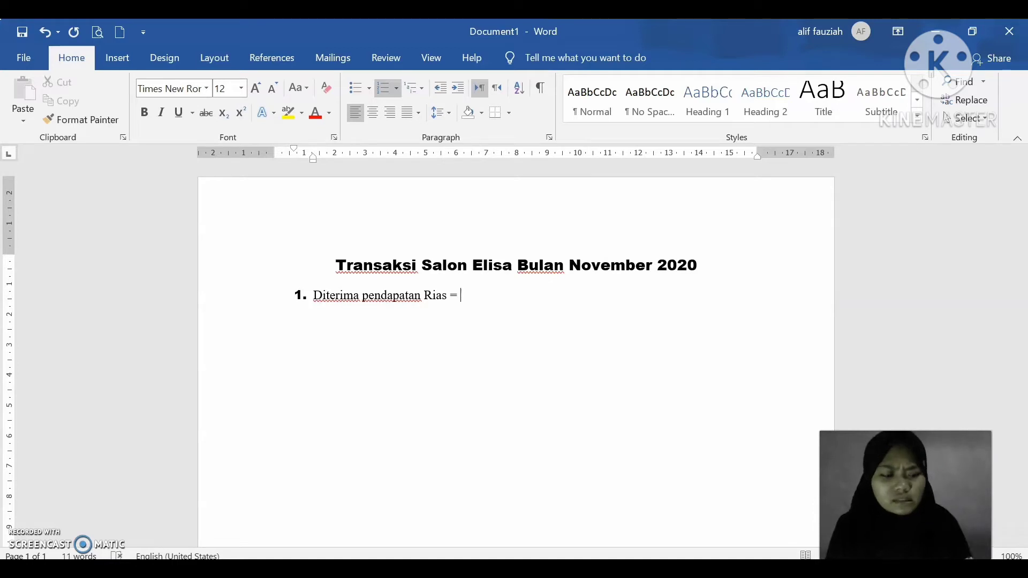
pyautogui.write(' 450')
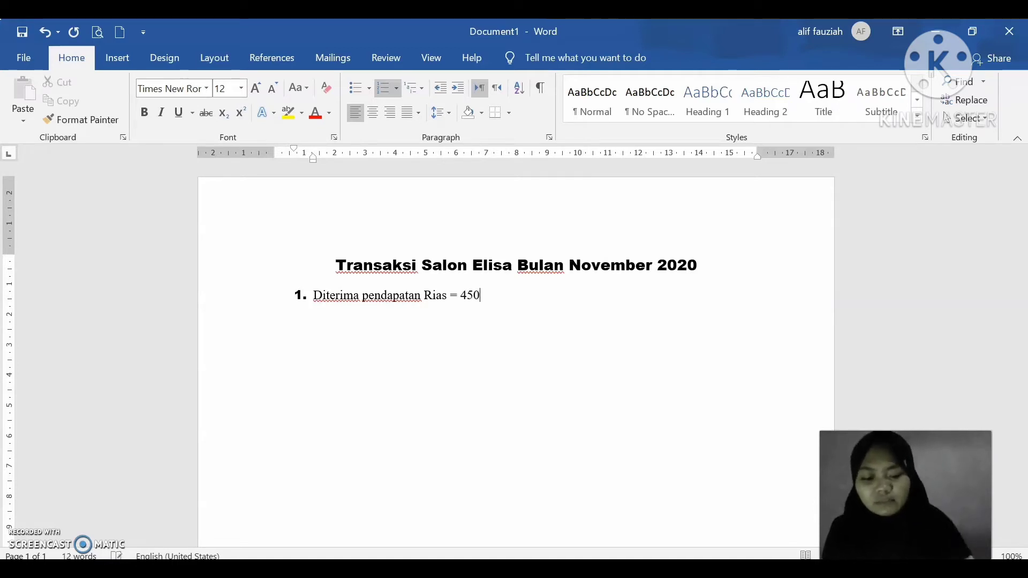
pyautogui.write('.000')
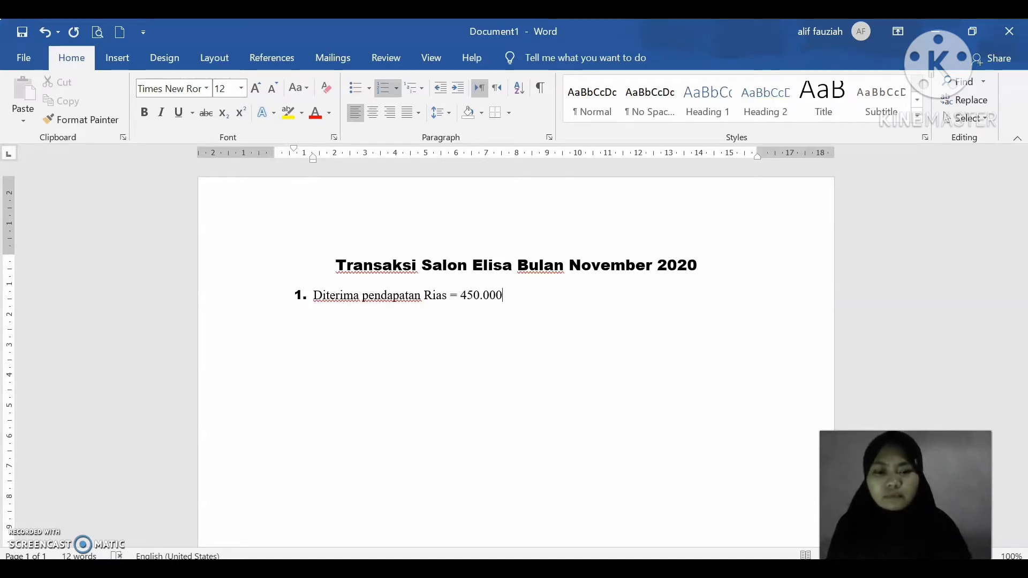
# Add a second list item reading "Dibayar iklan salon = 250.000".
pyautogui.press('Return')
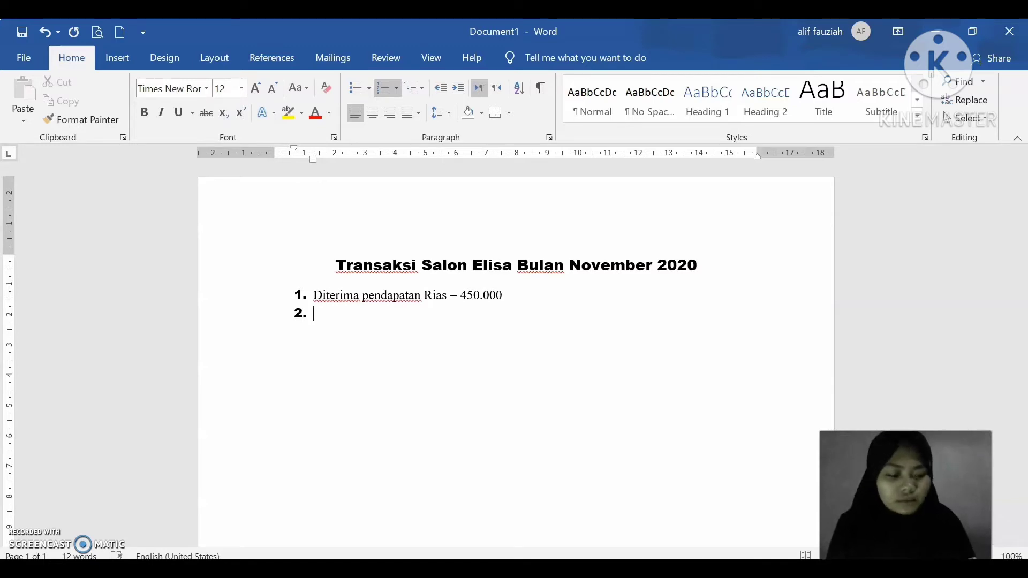
pyautogui.write('Din')
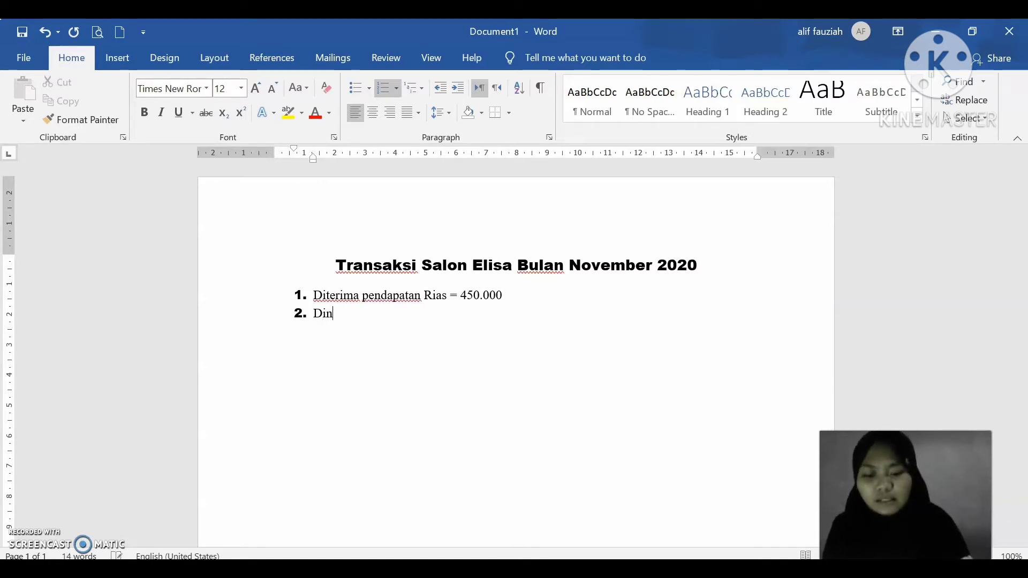
pyautogui.press('BackSpace')
pyautogui.write('bayar')
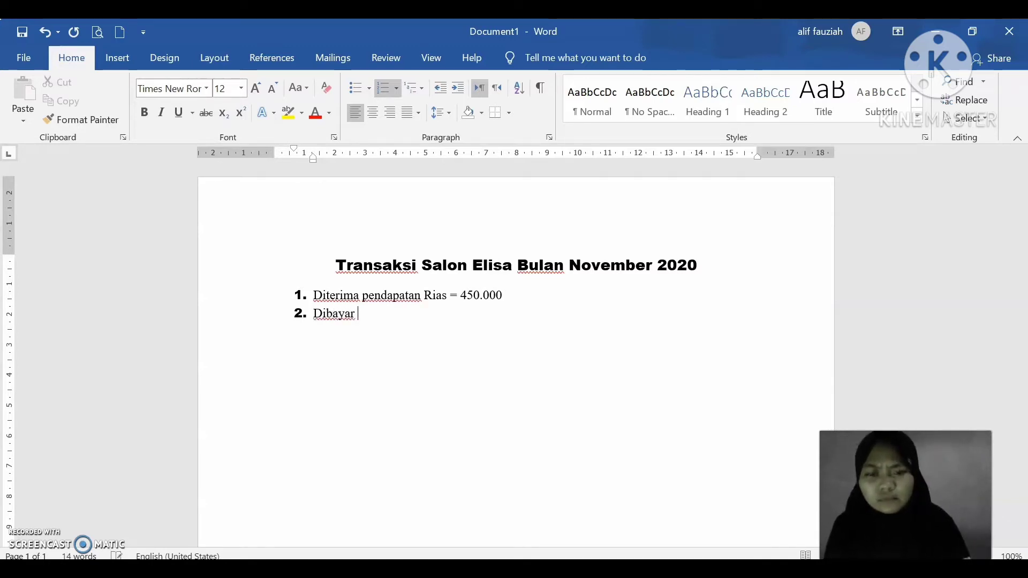
pyautogui.write(' ikla')
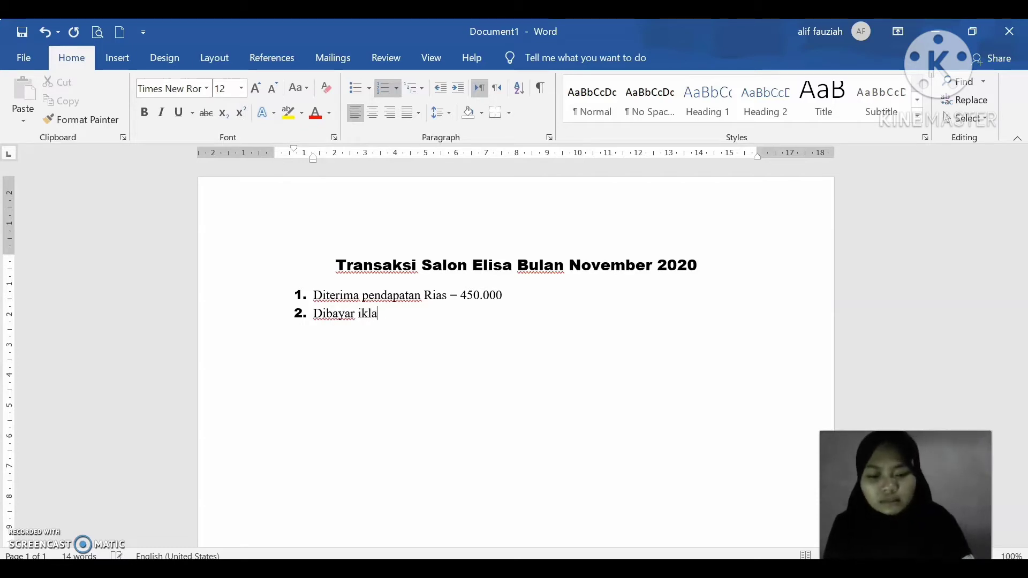
pyautogui.write('n salon ')
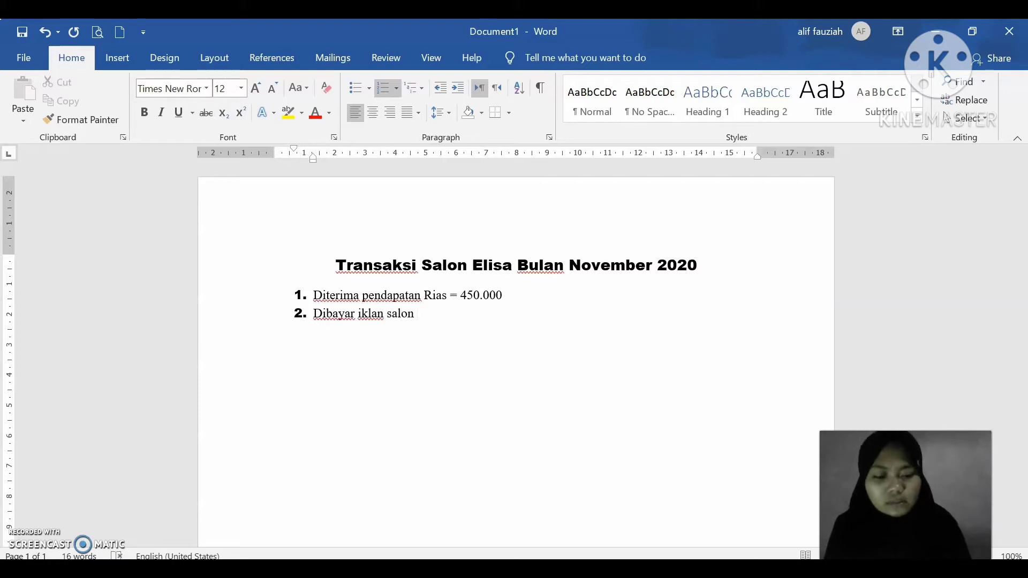
pyautogui.write('= ')
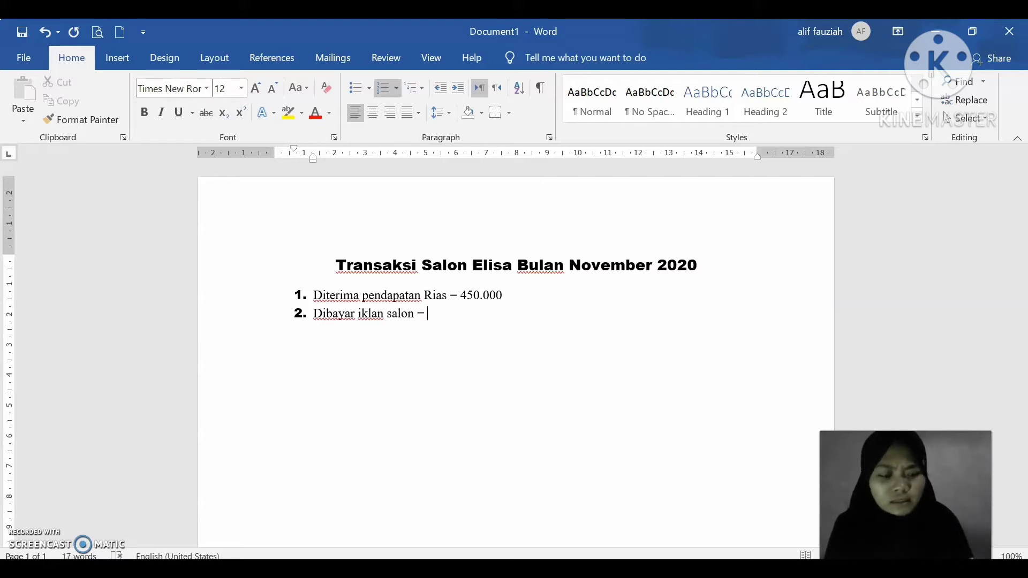
pyautogui.write('250.000')
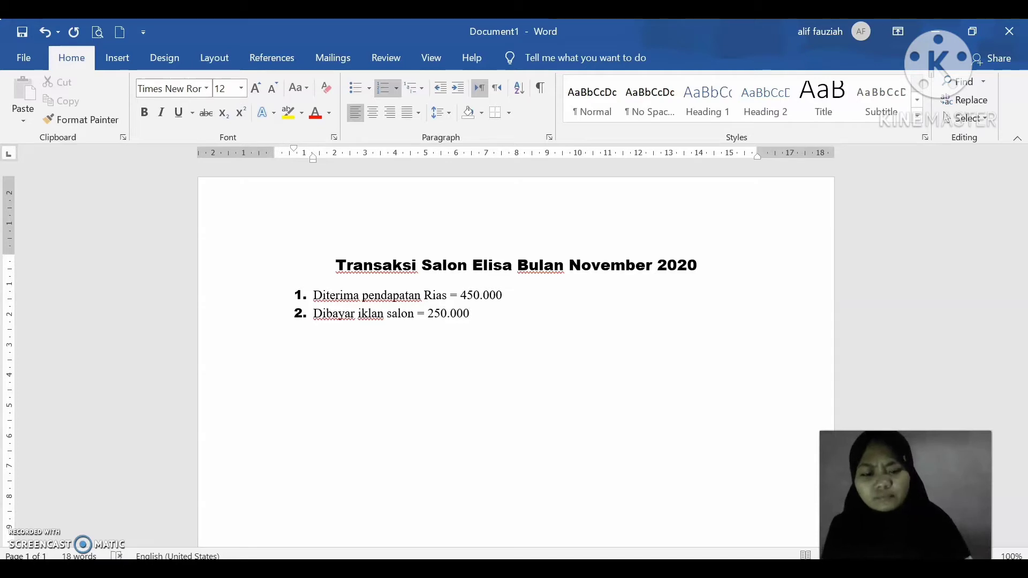
# Add a third list item with the owner's first name followed by "investasi ke salon = 2.500.000".
pyautogui.press('Return')
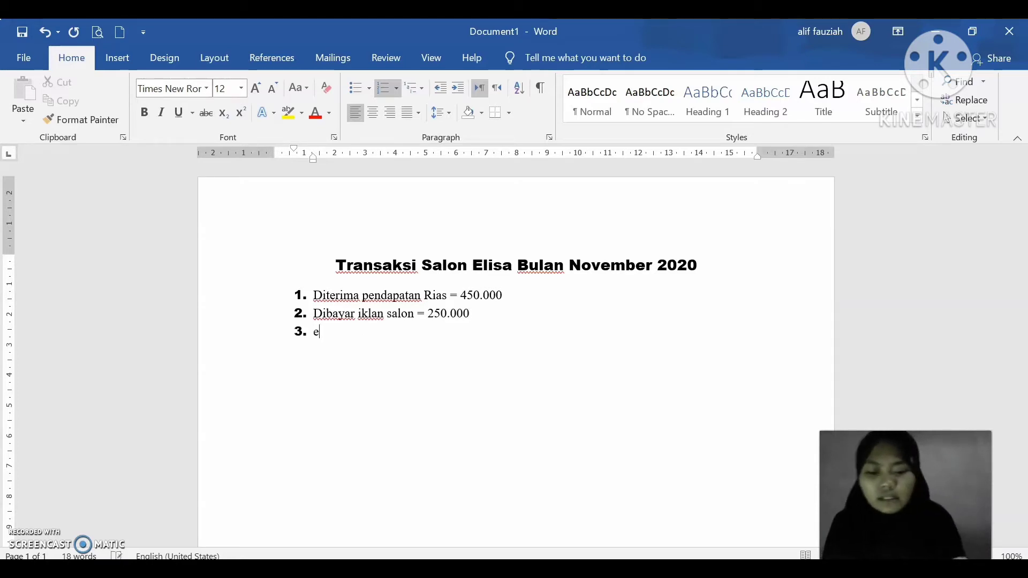
pyautogui.write('e')
pyautogui.press('BackSpace')
pyautogui.write('Elusa')
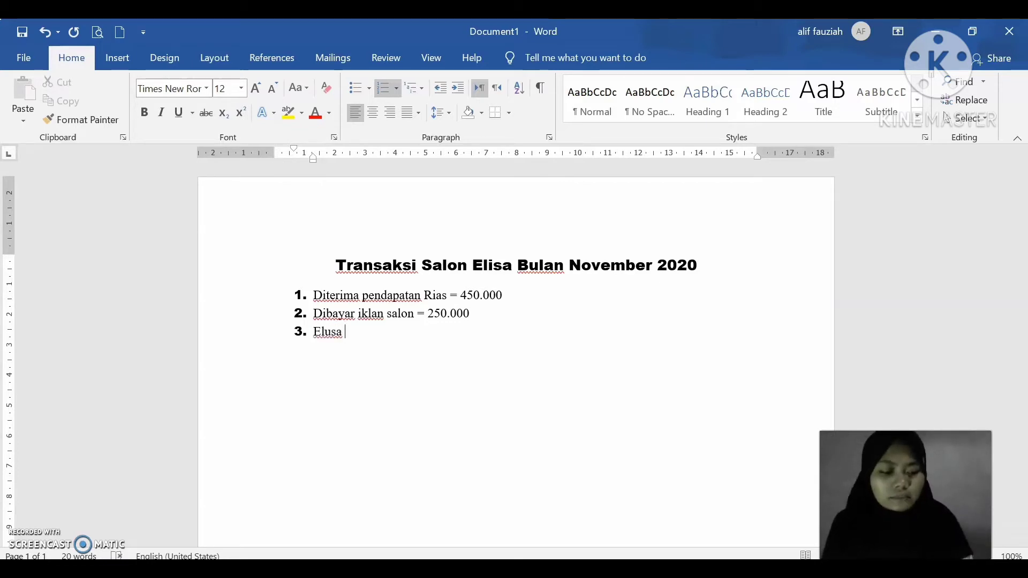
pyautogui.write(' invest')
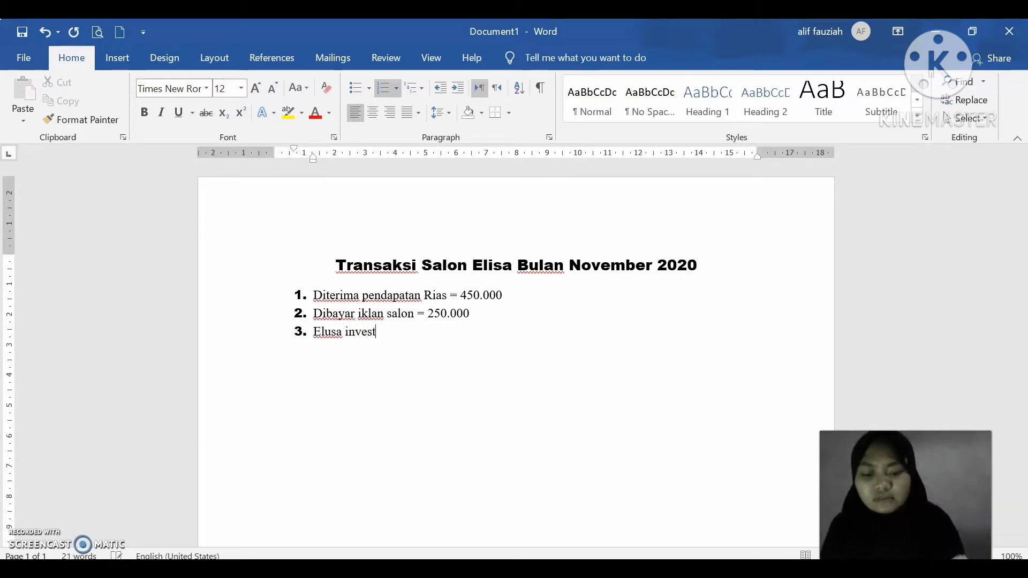
pyautogui.write('asi ke ')
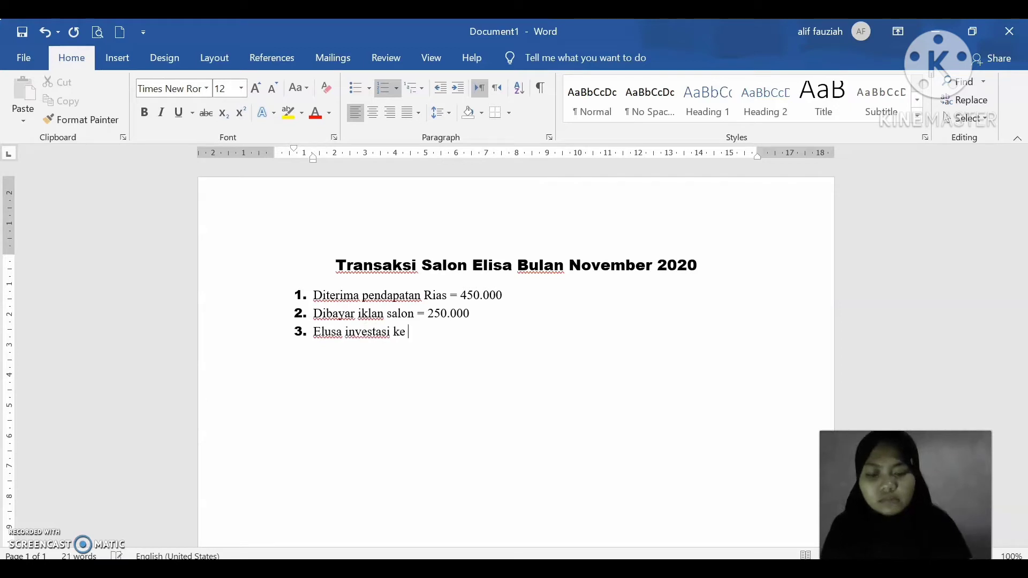
pyautogui.write('salon =')
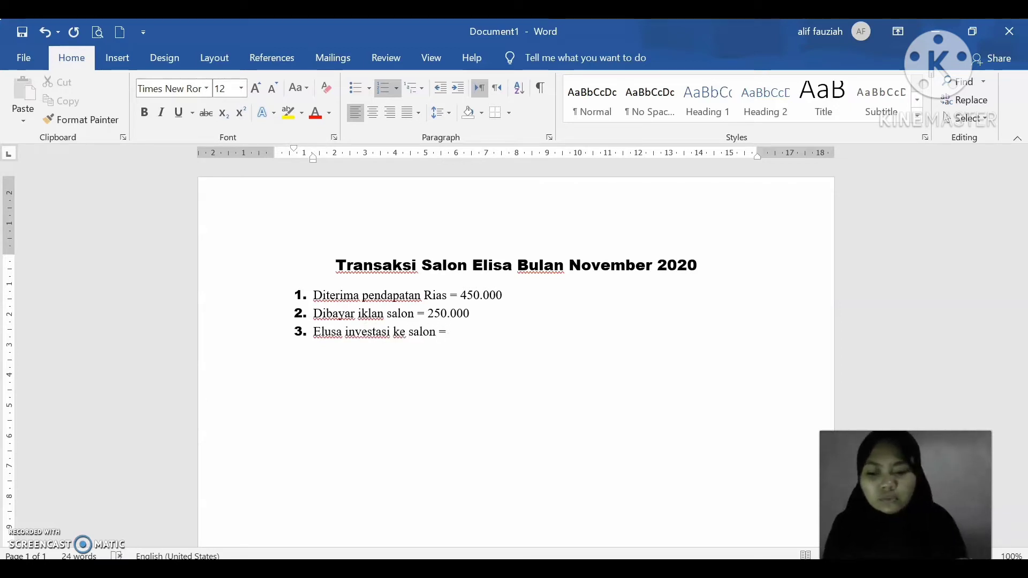
pyautogui.write(' 2.5000')
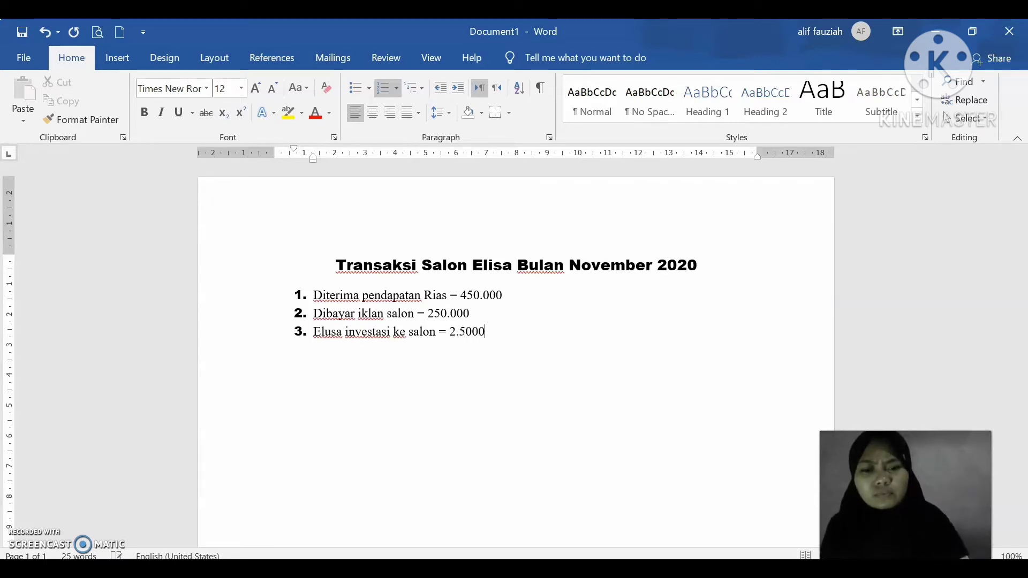
pyautogui.press('BackSpace')
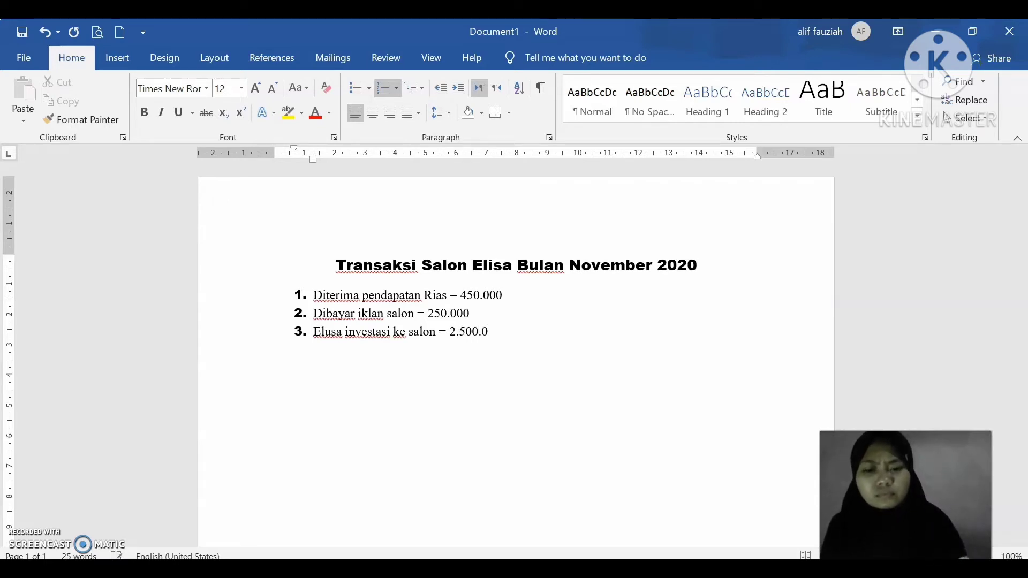
# Add a fourth list item reading "Dibeli peralatan salon = 350.000".
pyautogui.press('Return')
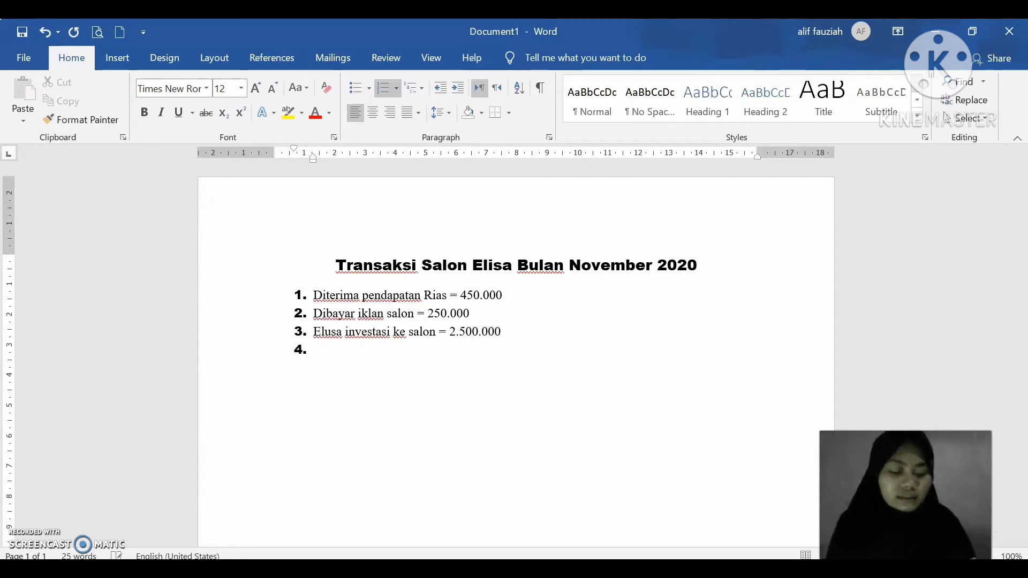
pyautogui.write('Div')
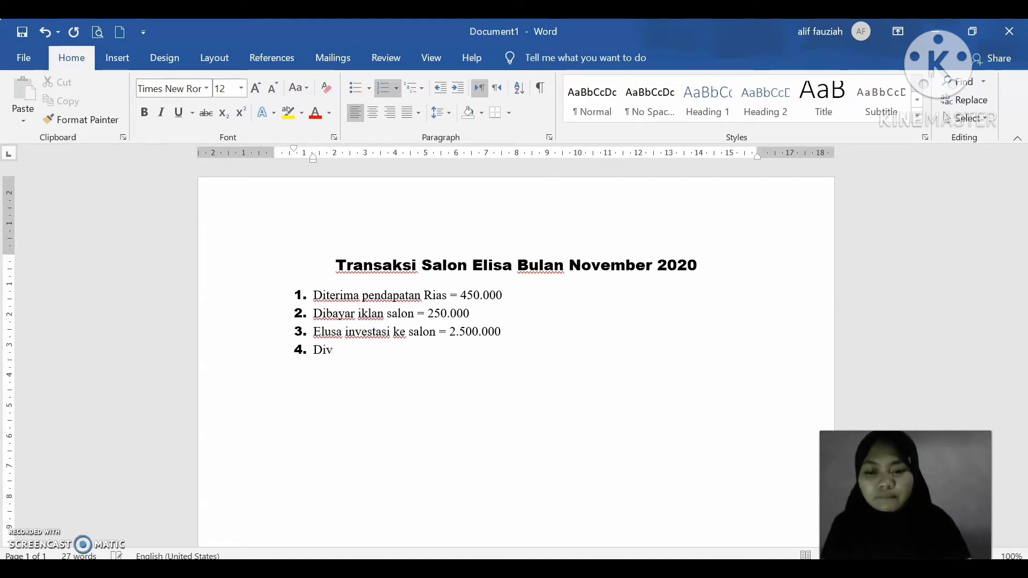
pyautogui.press('BackSpace')
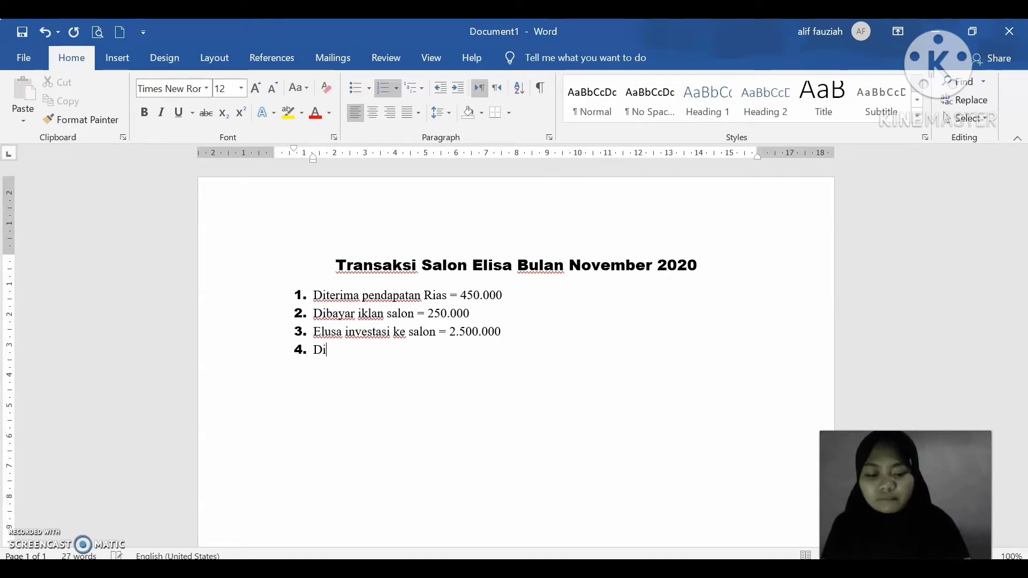
pyautogui.write('beli pera')
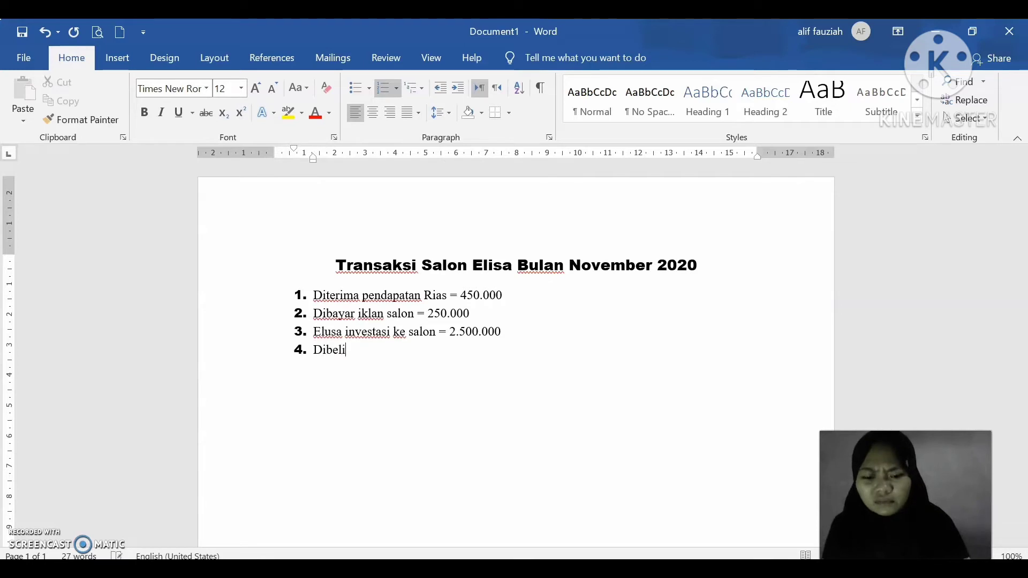
pyautogui.write('latan ')
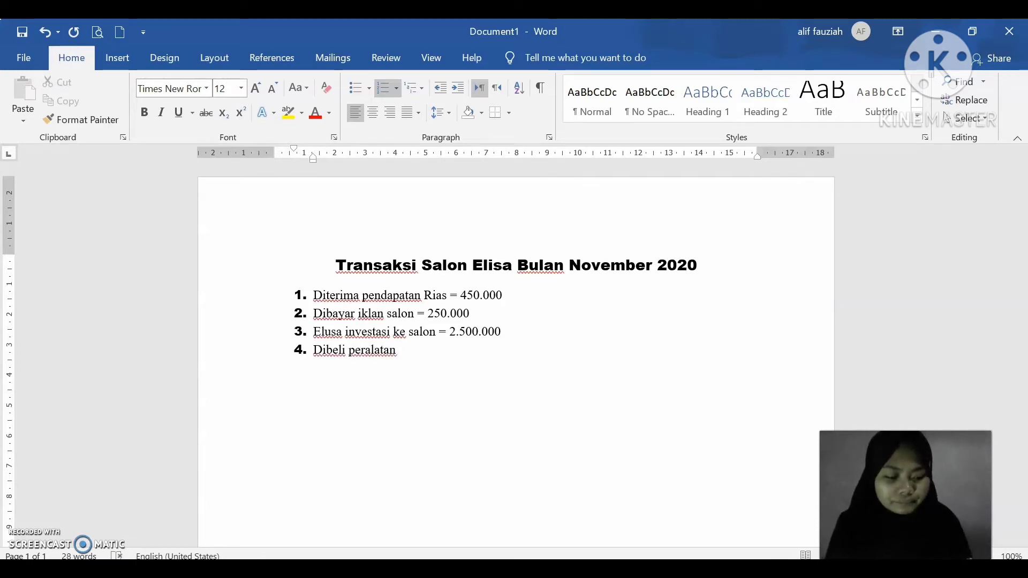
pyautogui.write('salo')
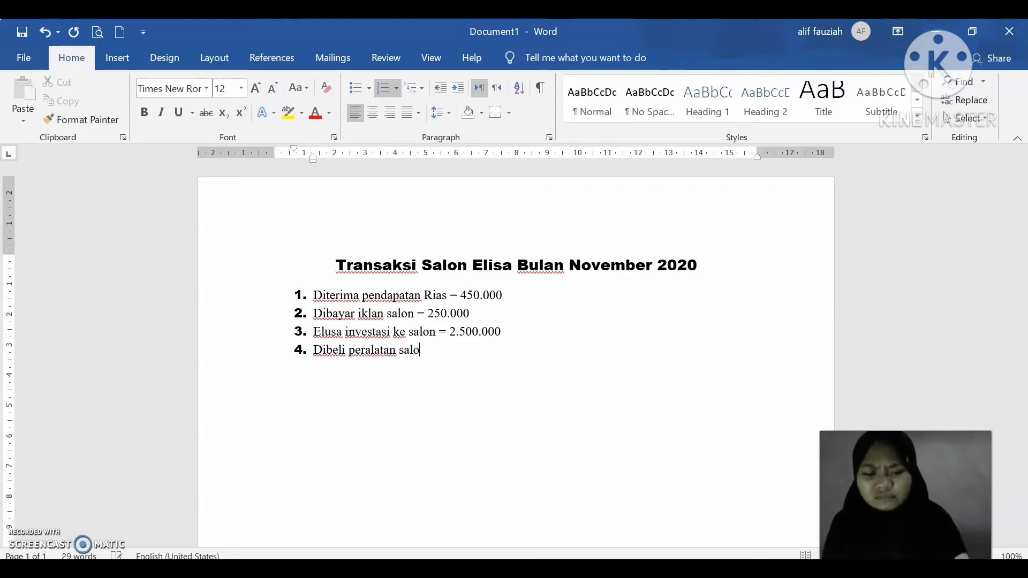
pyautogui.write('n')
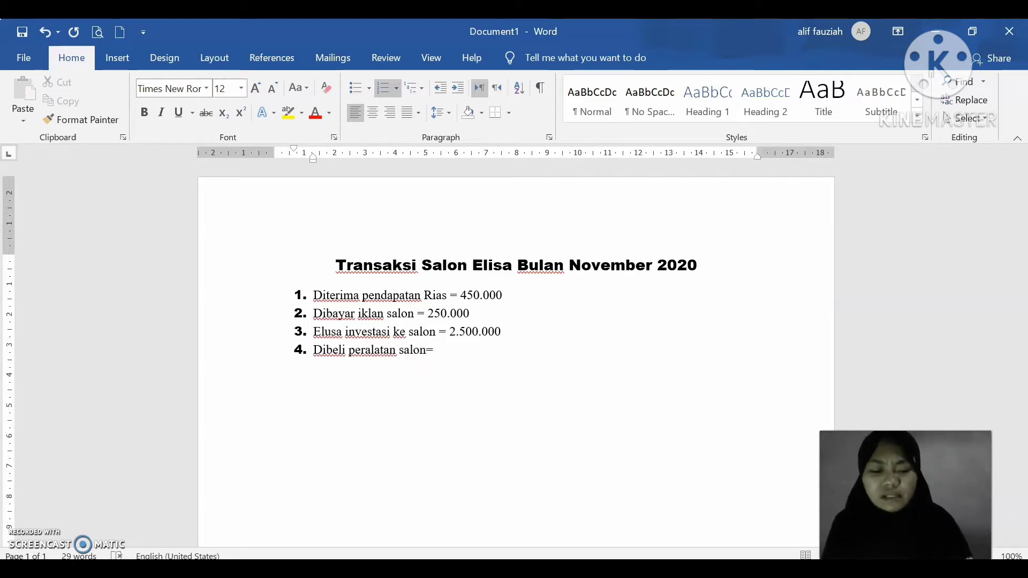
pyautogui.write(' = ')
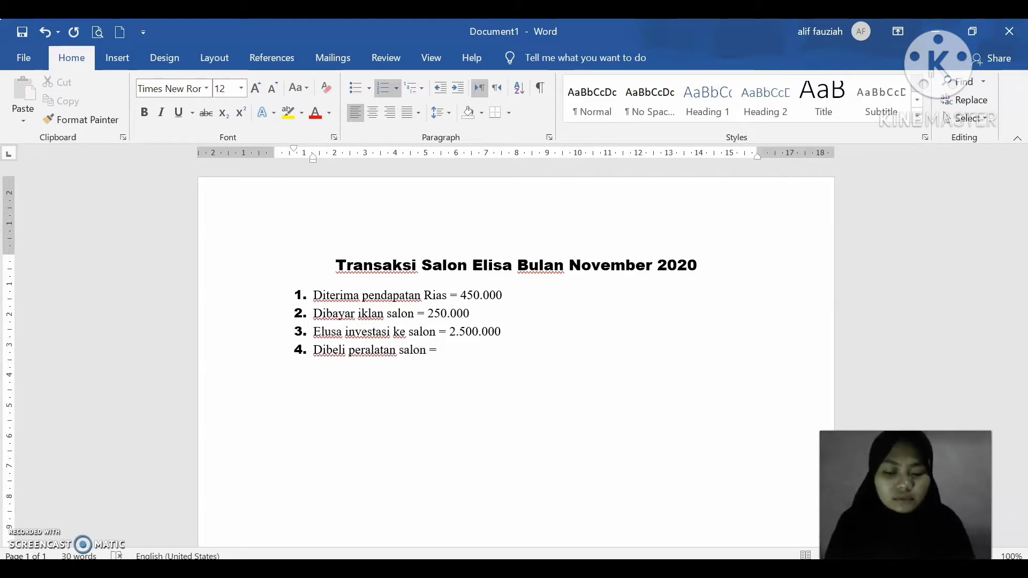
pyautogui.write('350')
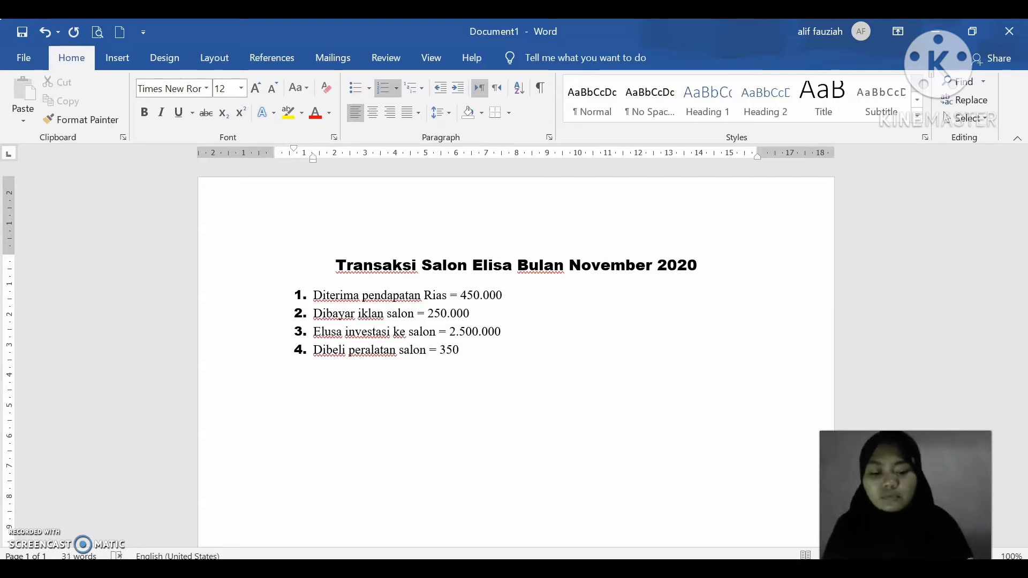
pyautogui.write('.000')
# Add a fifth list item reading "Membayar gaji karyawan = 300.000".
pyautogui.press('Return')
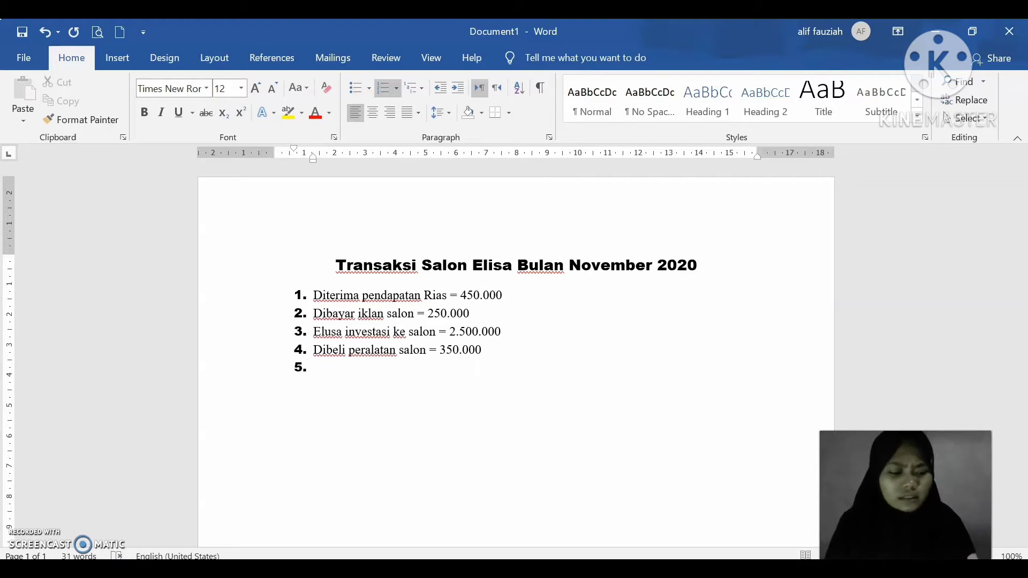
pyautogui.write('Me')
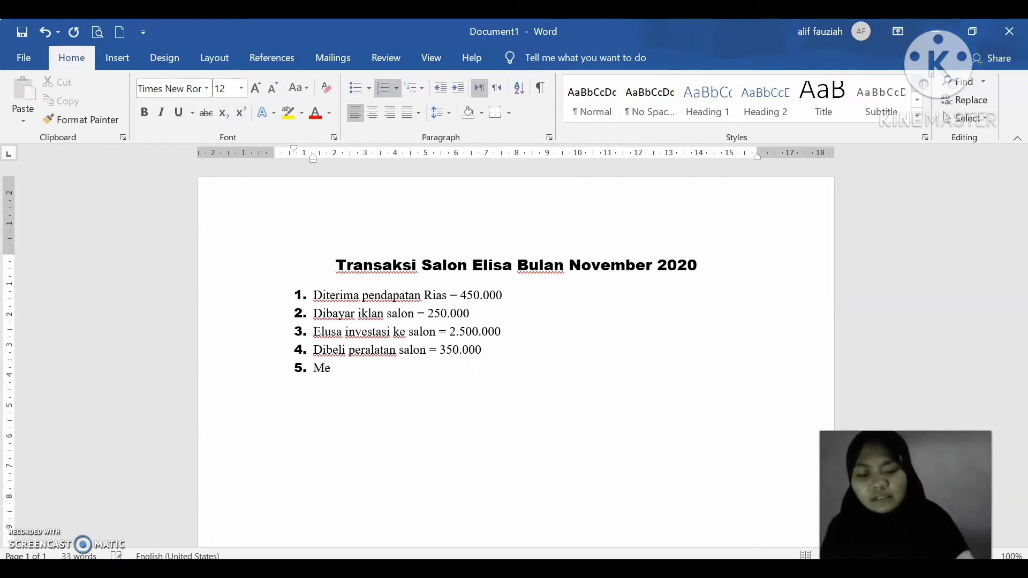
pyautogui.write('mbayar')
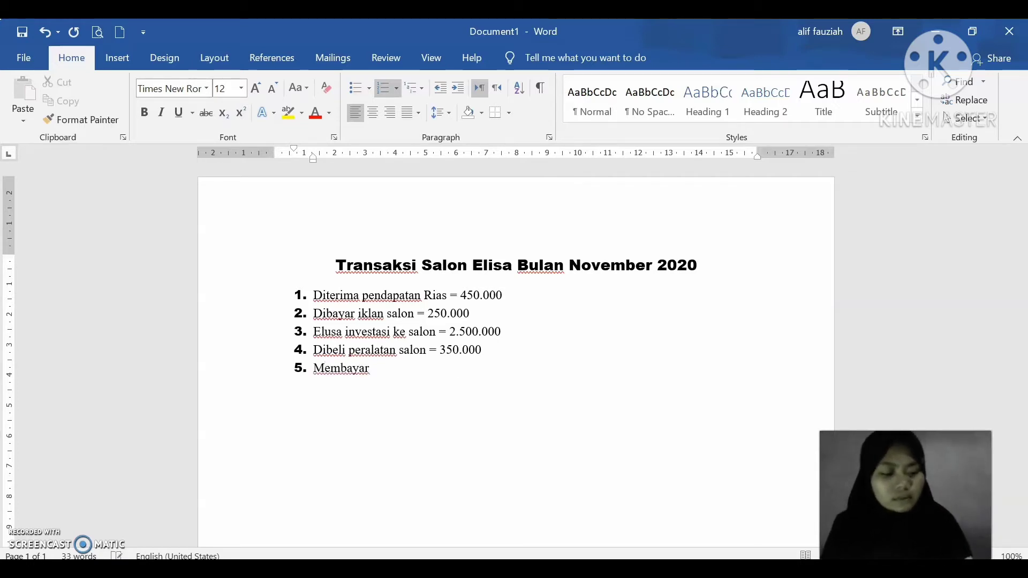
pyautogui.write(' gaji ka')
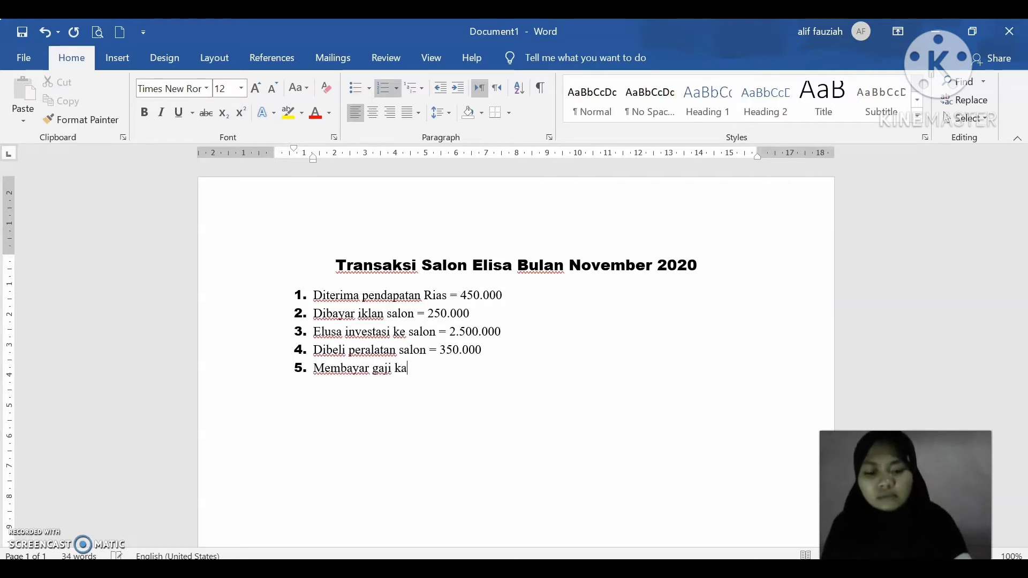
pyautogui.write('ryawan =')
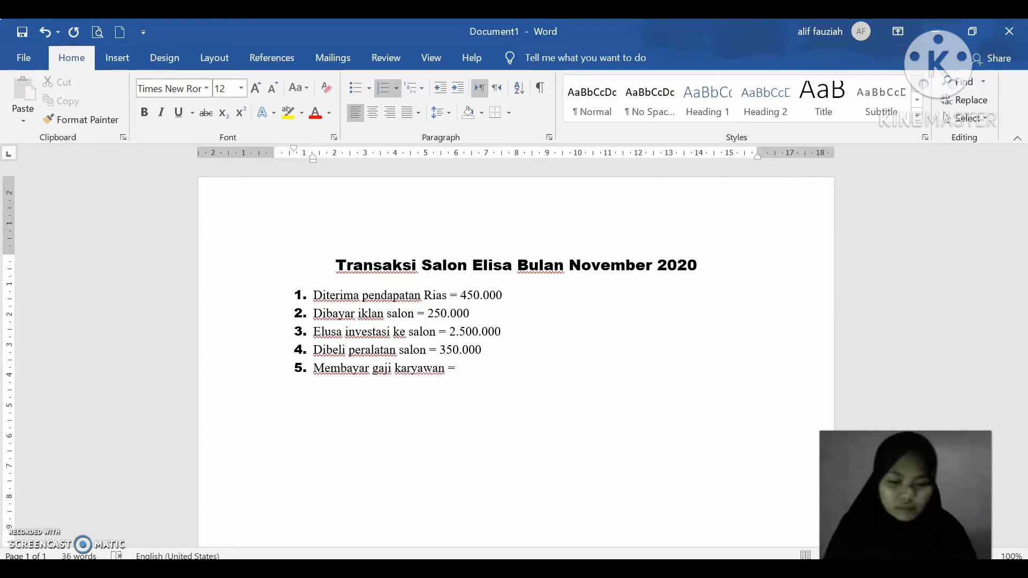
pyautogui.write(' 30')
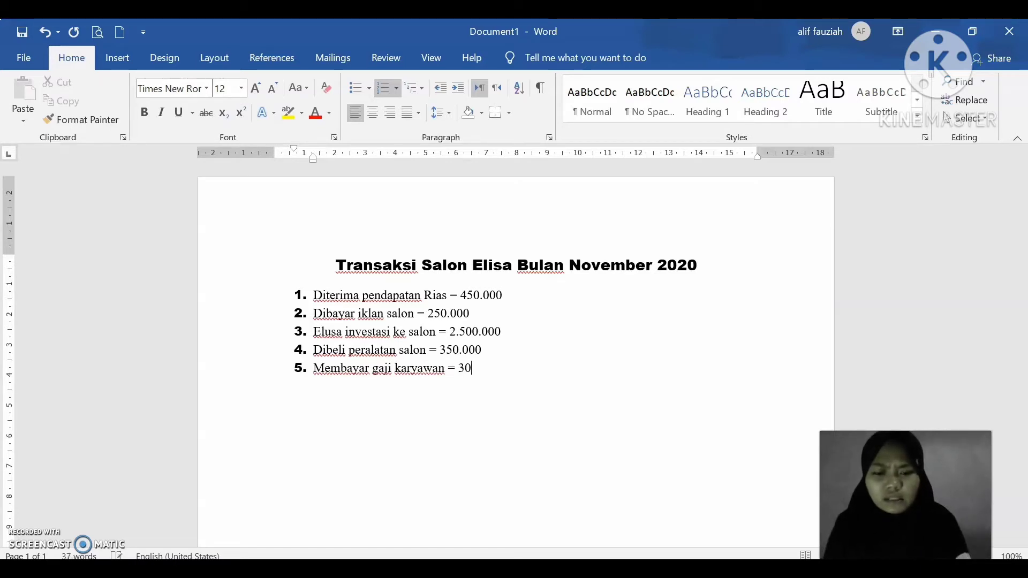
pyautogui.write('0.000')
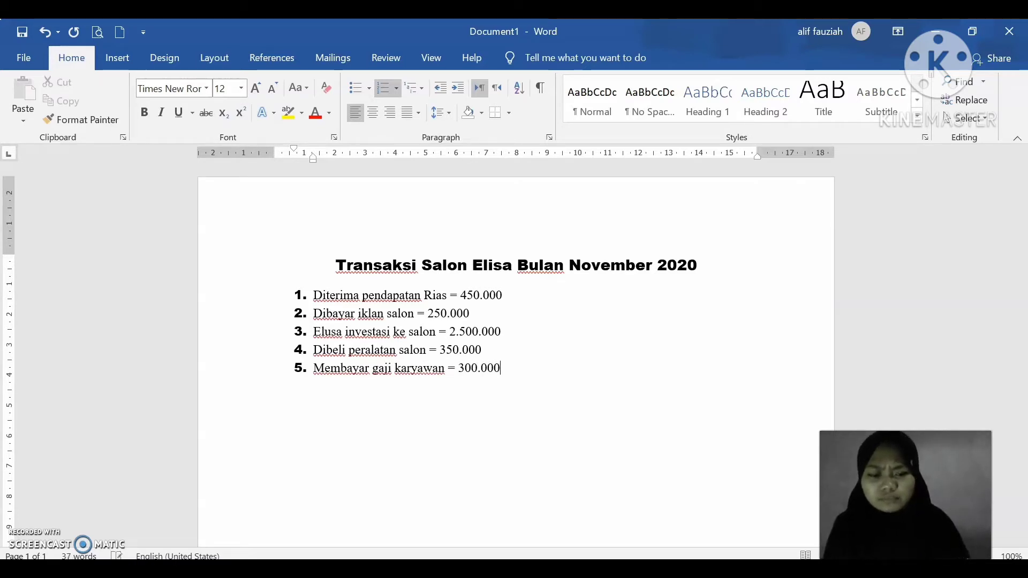
# Add a sixth list item reading "Jasa rias tunai = 450.000".
pyautogui.press('Return')
pyautogui.write('J')
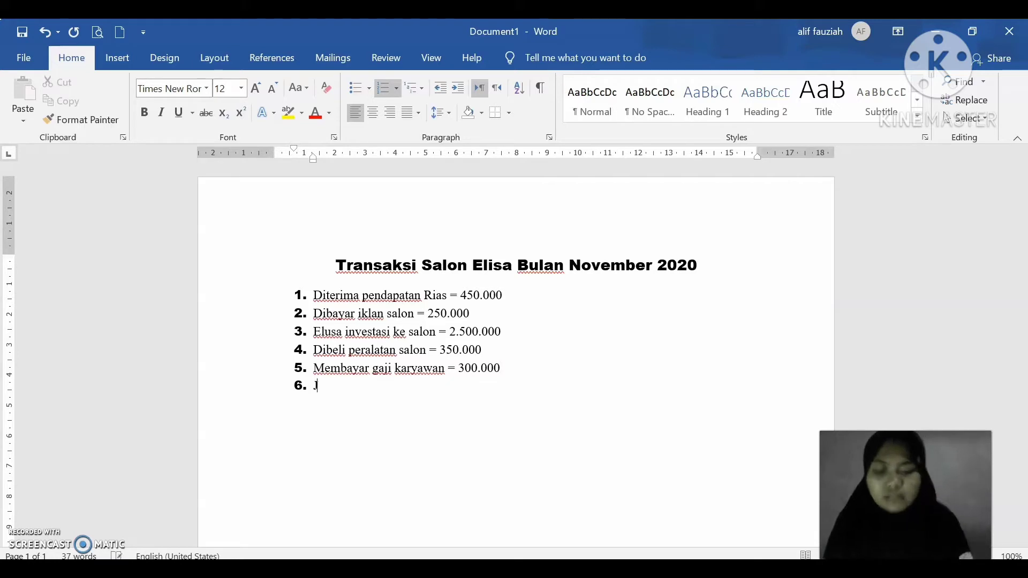
pyautogui.write('asa rias')
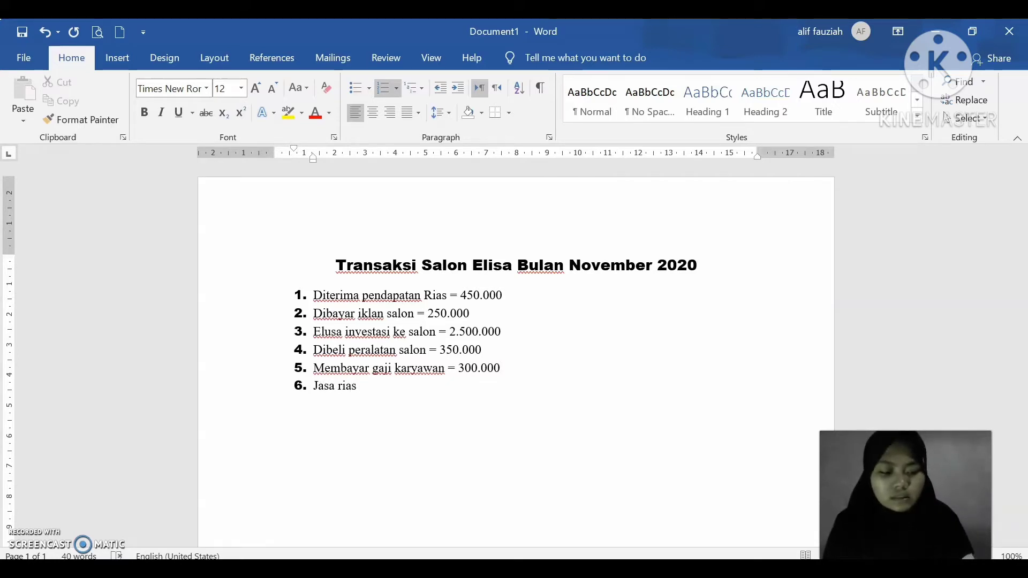
pyautogui.write(' tunai =')
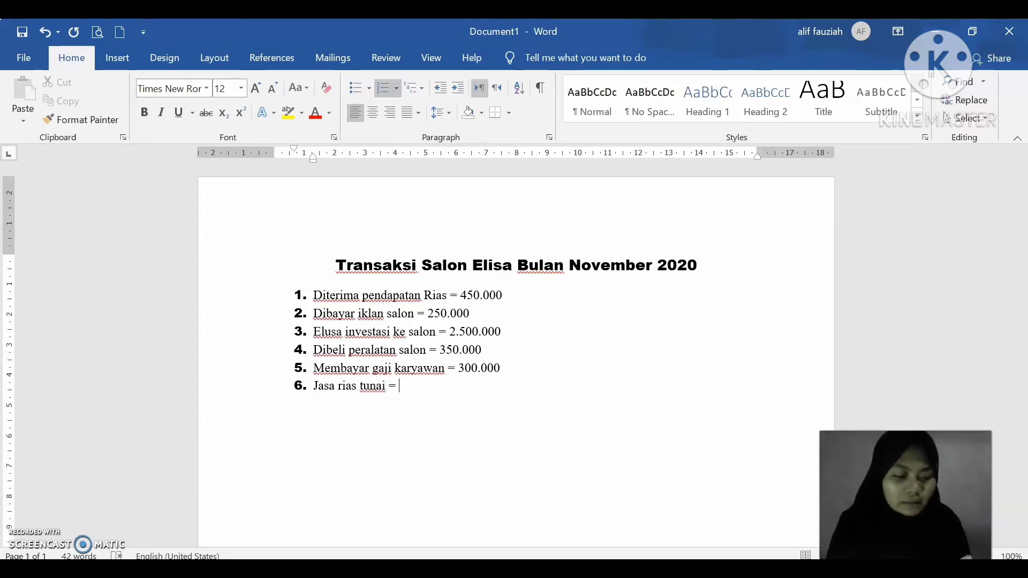
pyautogui.write(' 45')
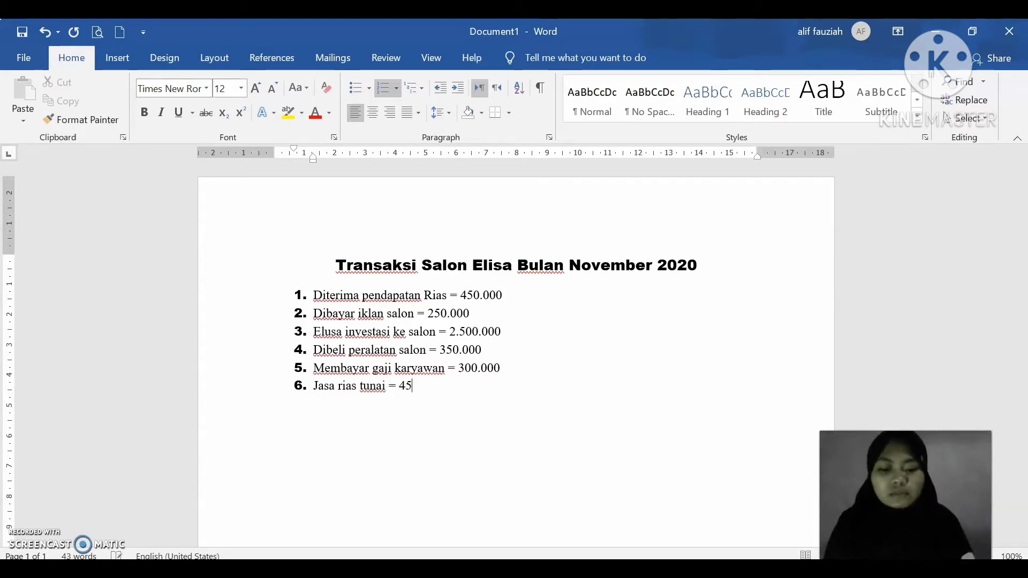
pyautogui.write('0.000')
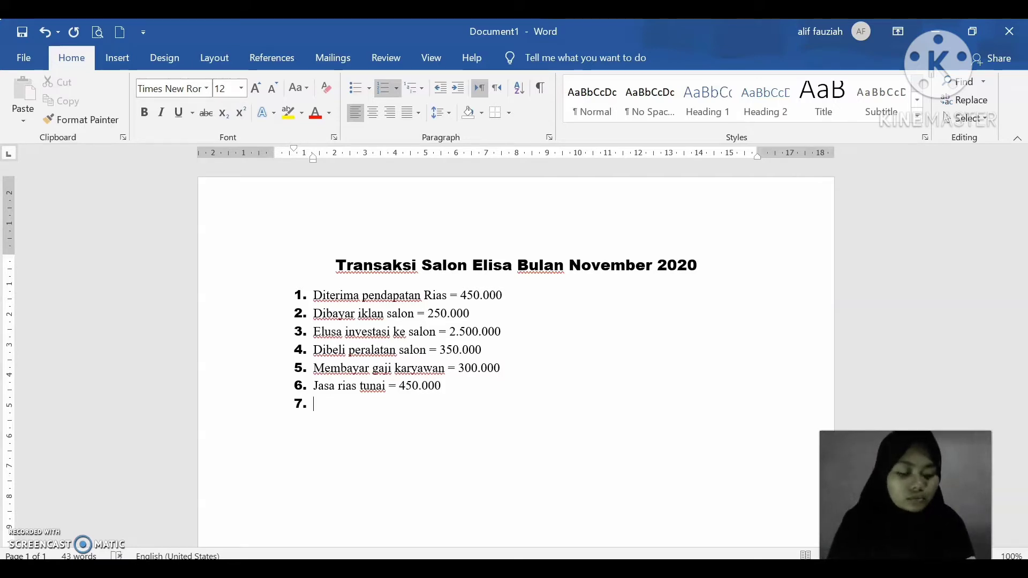
# Add a seventh list item reading "Dibayar biaya listrik = 100.000".
pyautogui.write('Dia ')
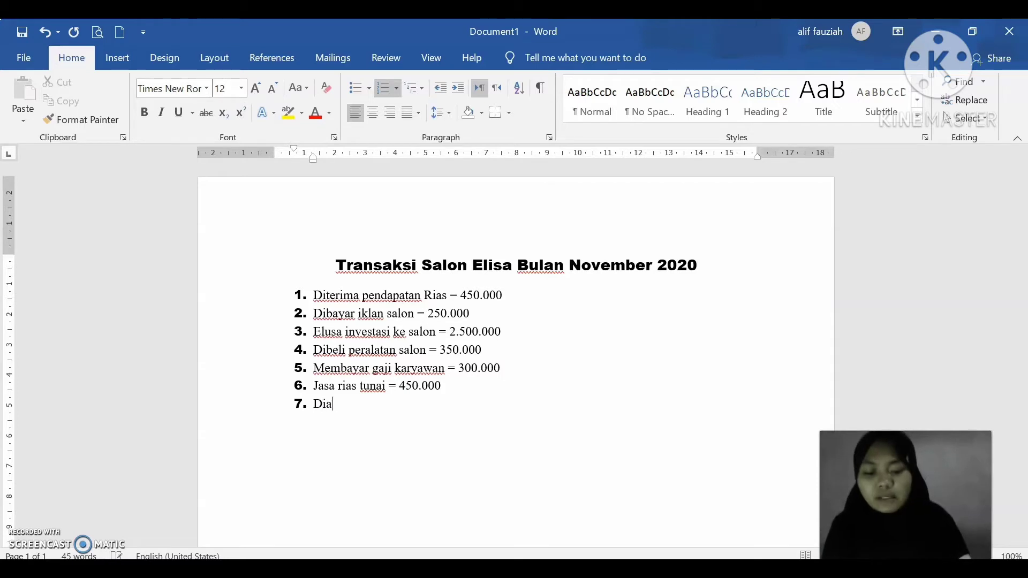
pyautogui.write('bayar ')
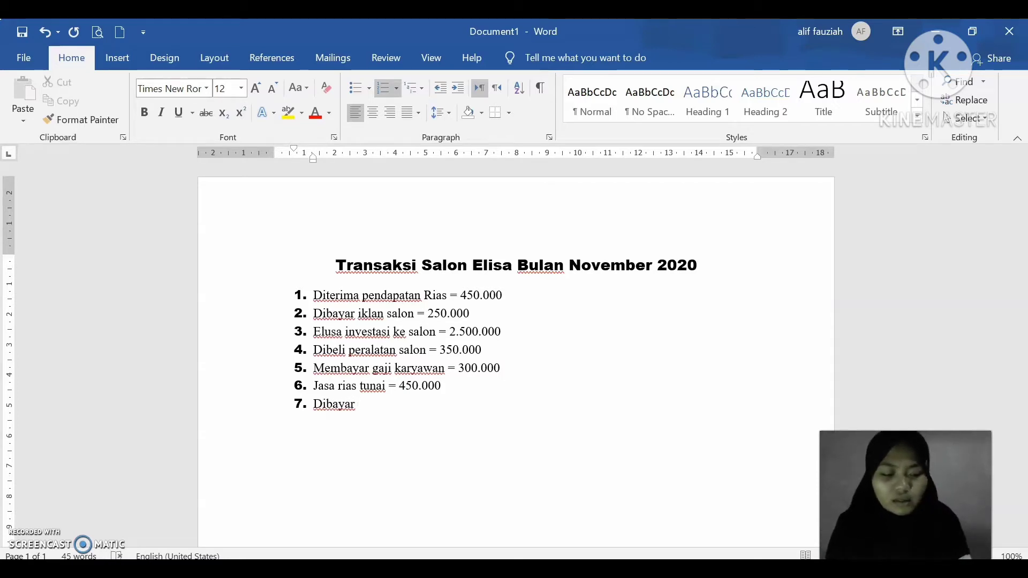
pyautogui.write('biaya ')
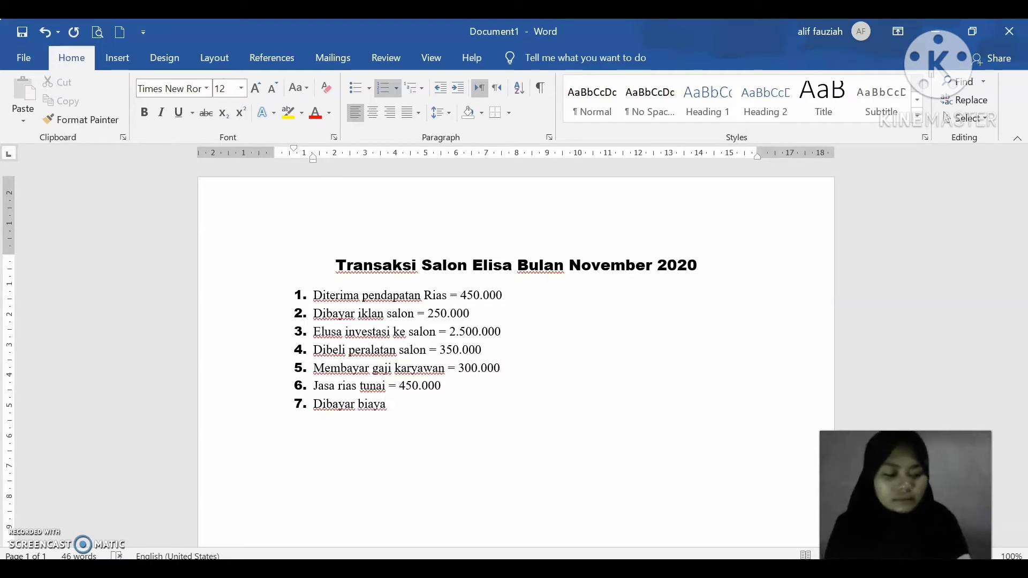
pyautogui.write('siswa')
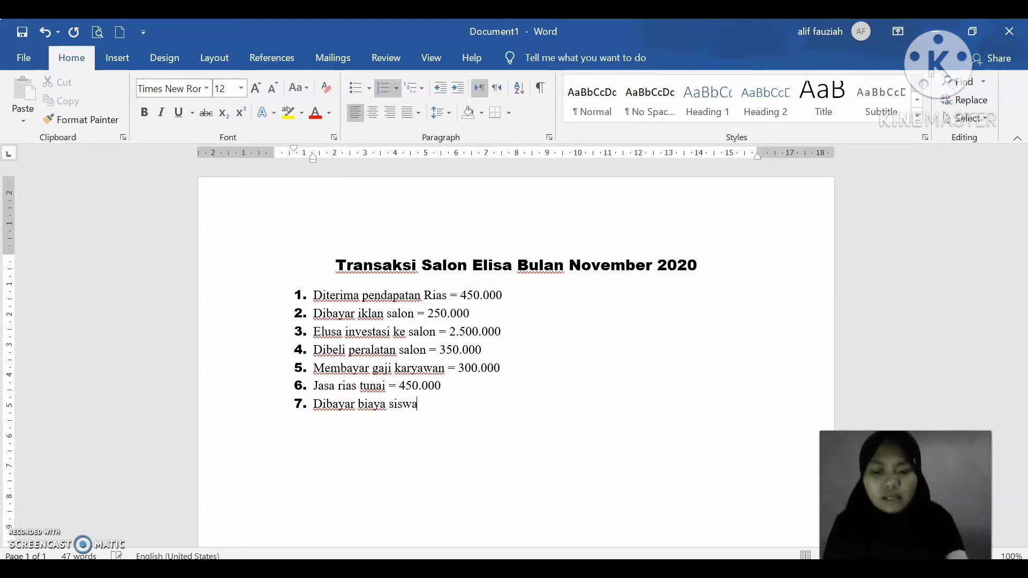
pyautogui.press('BackSpace')
pyautogui.press('BackSpace')
pyautogui.press('BackSpace')
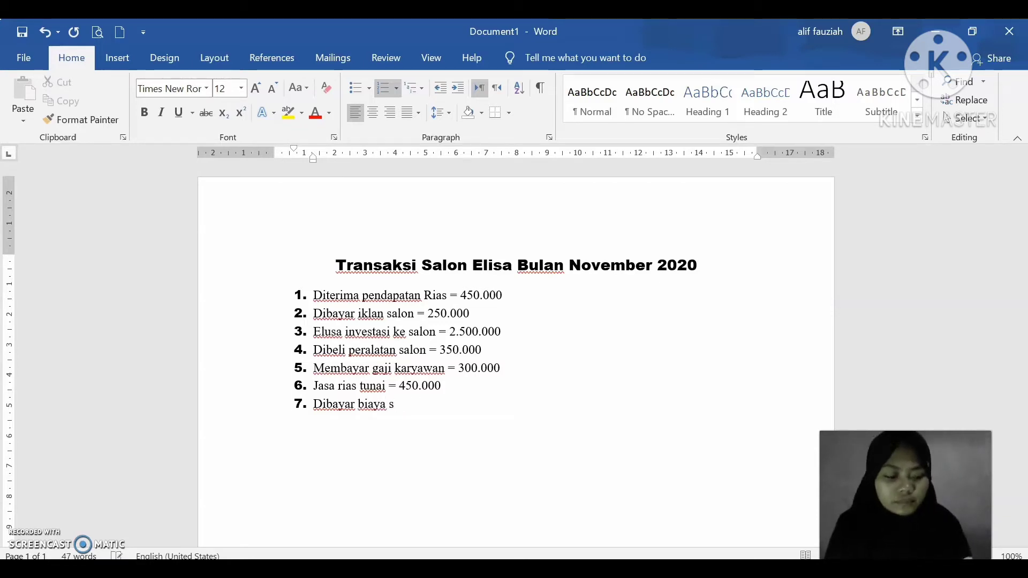
pyautogui.write('l')
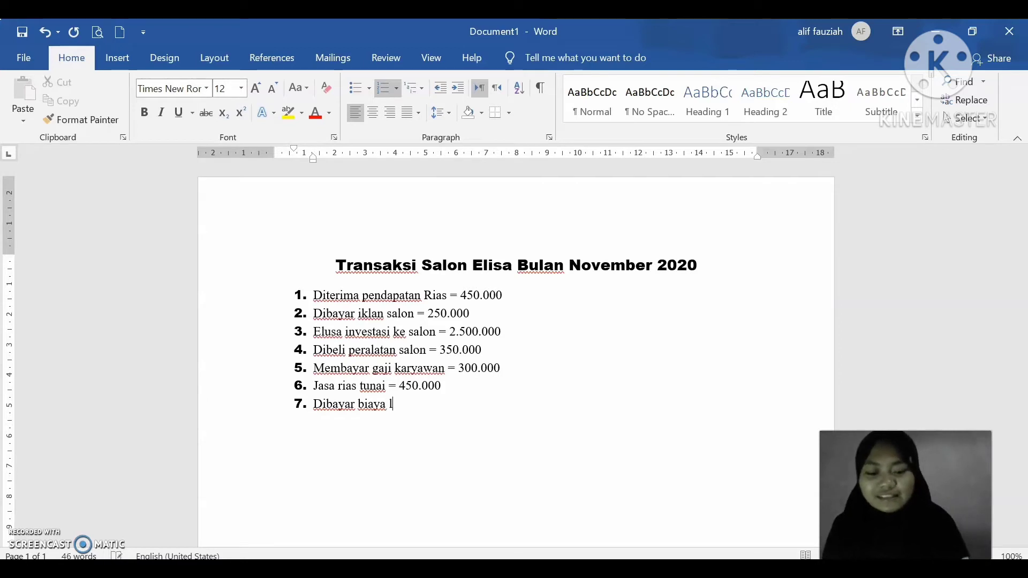
pyautogui.write('istrik ')
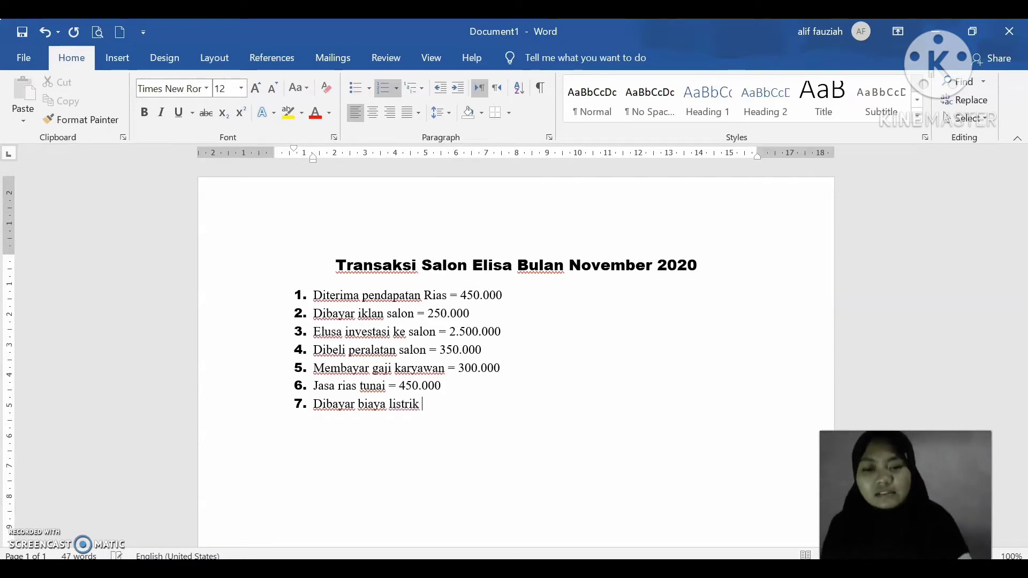
pyautogui.write('= 10')
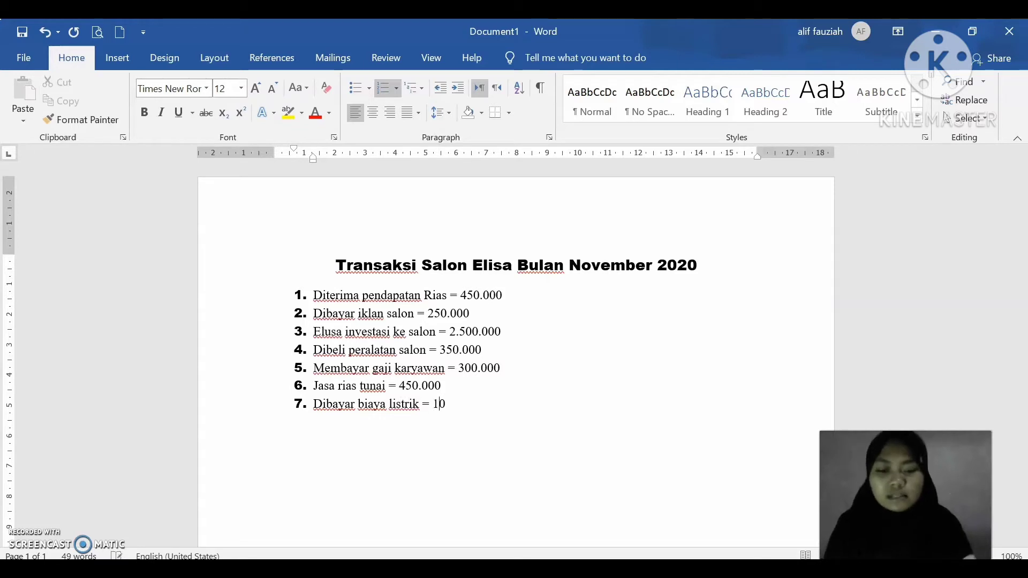
pyautogui.write('0.-0')
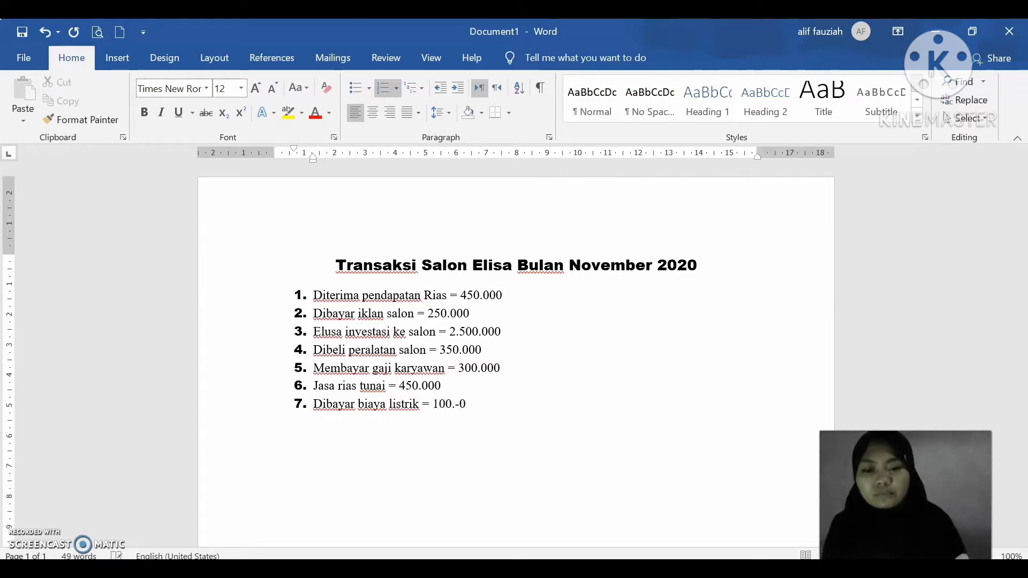
pyautogui.press('BackSpace')
pyautogui.press('BackSpace')
pyautogui.write('00')
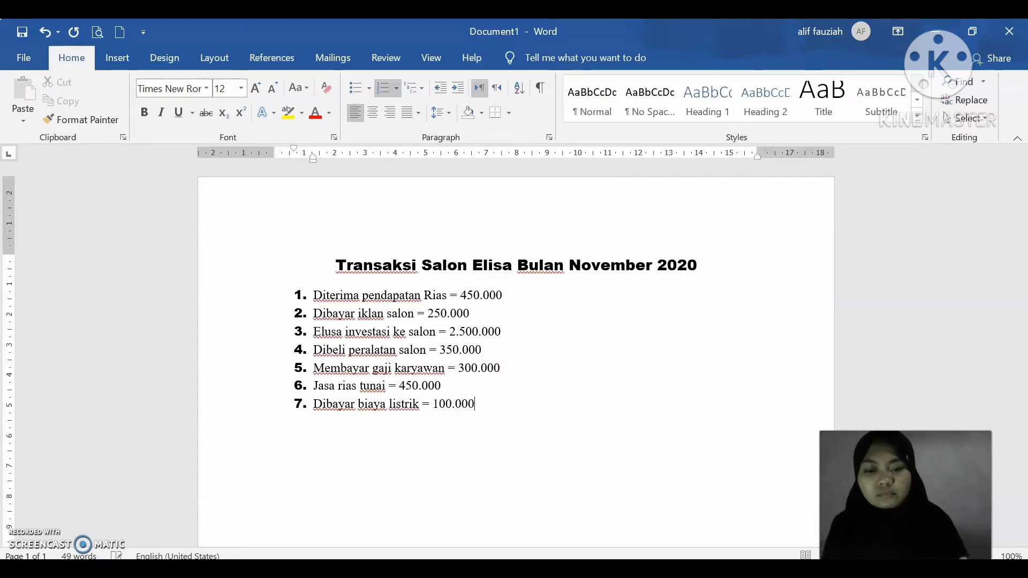
# Add an eighth list item reading "Dibeli perlengkapan salon = 250.000".
pyautogui.press('Return')
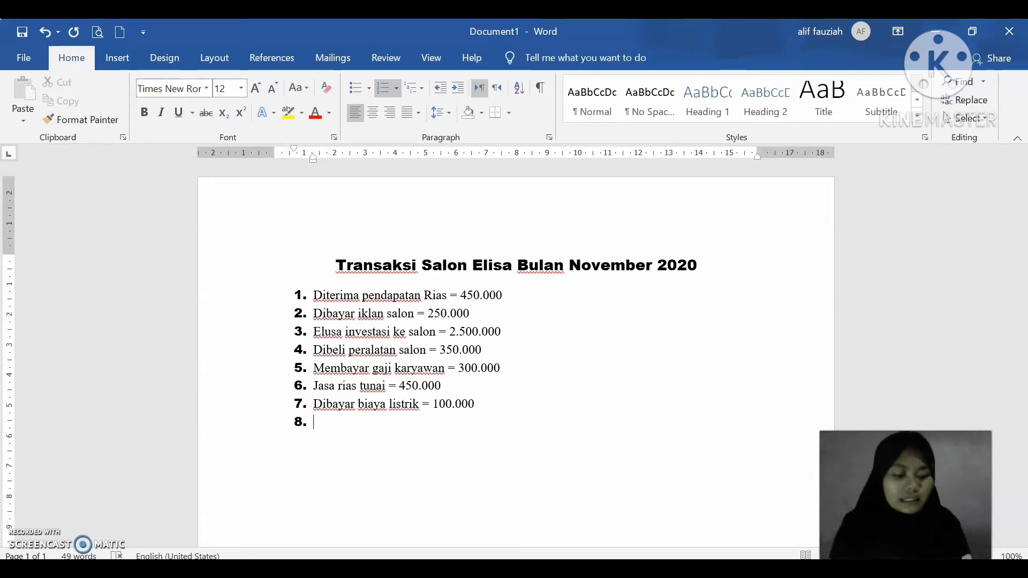
pyautogui.write('Div')
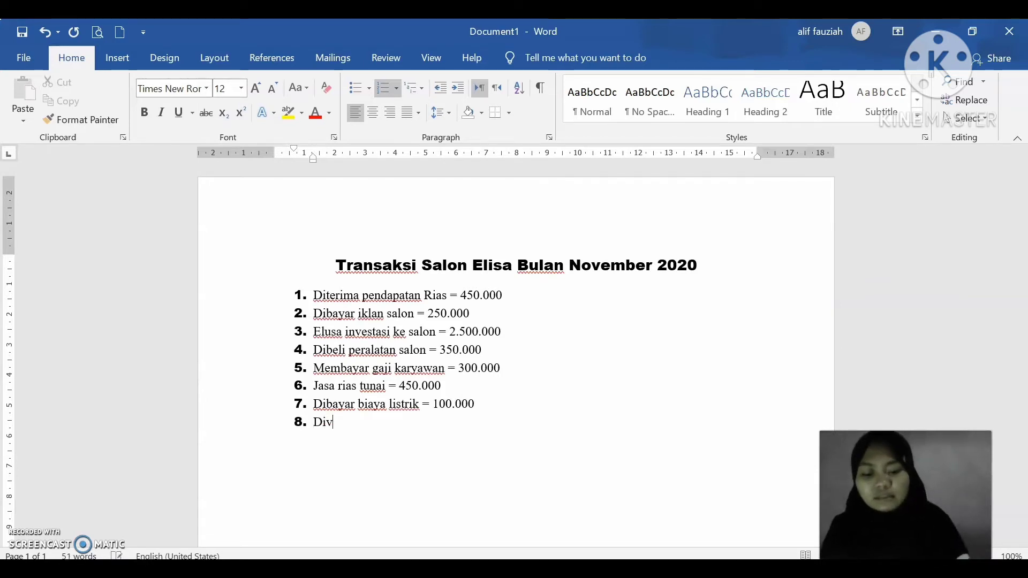
pyautogui.write('beli ')
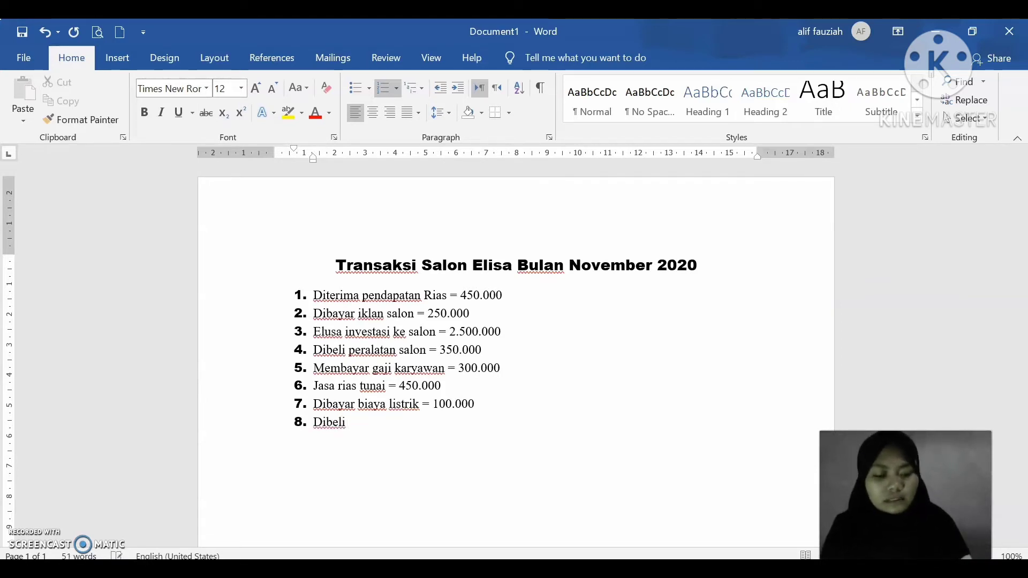
pyautogui.write('perlengka')
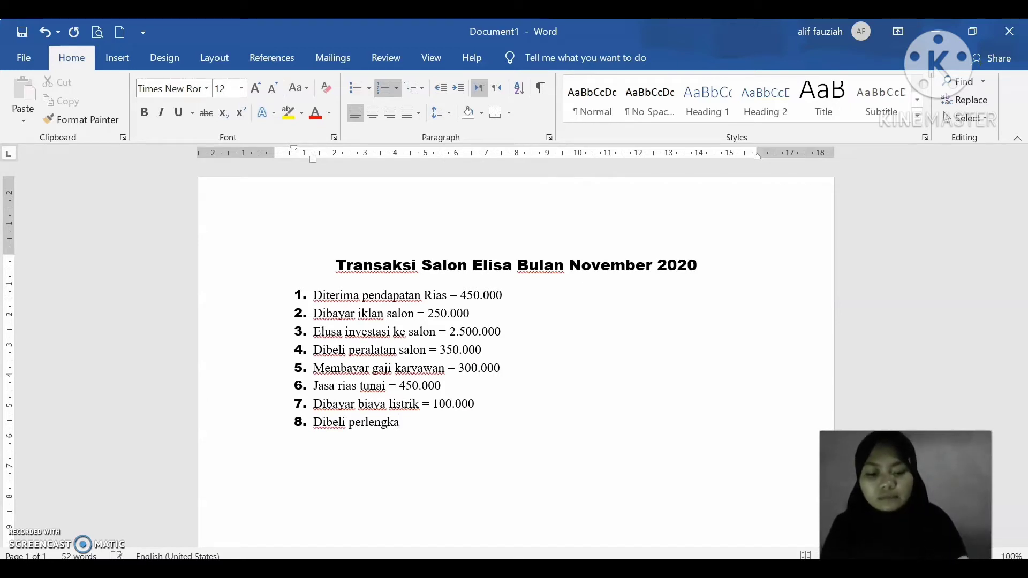
pyautogui.write('pan s')
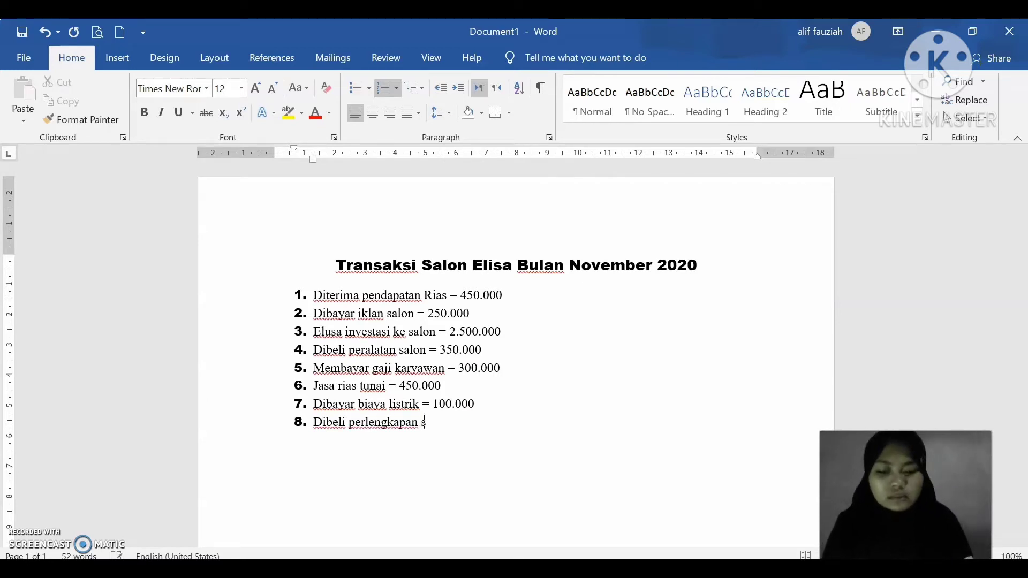
pyautogui.write('alon -')
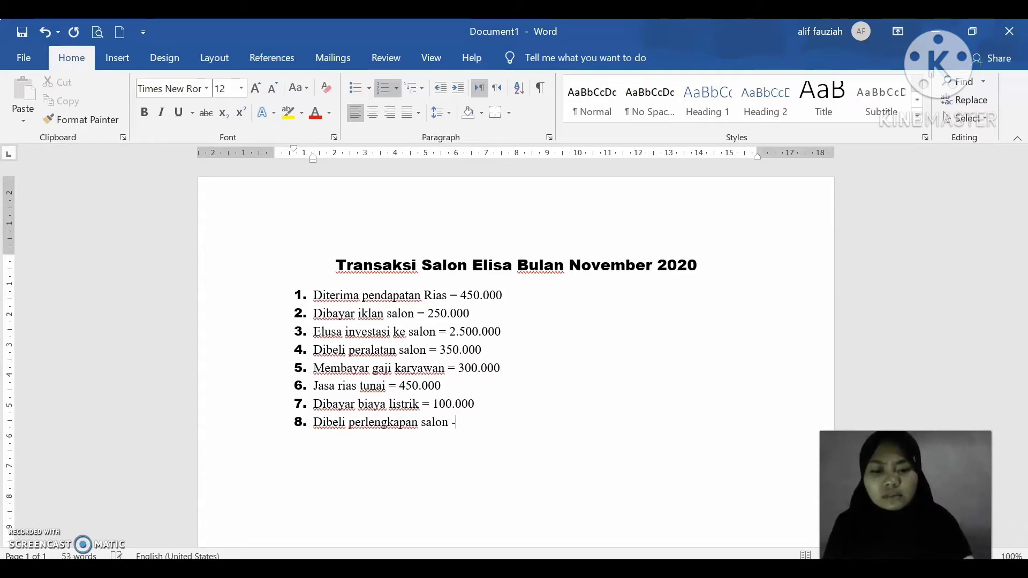
pyautogui.press('BackSpace')
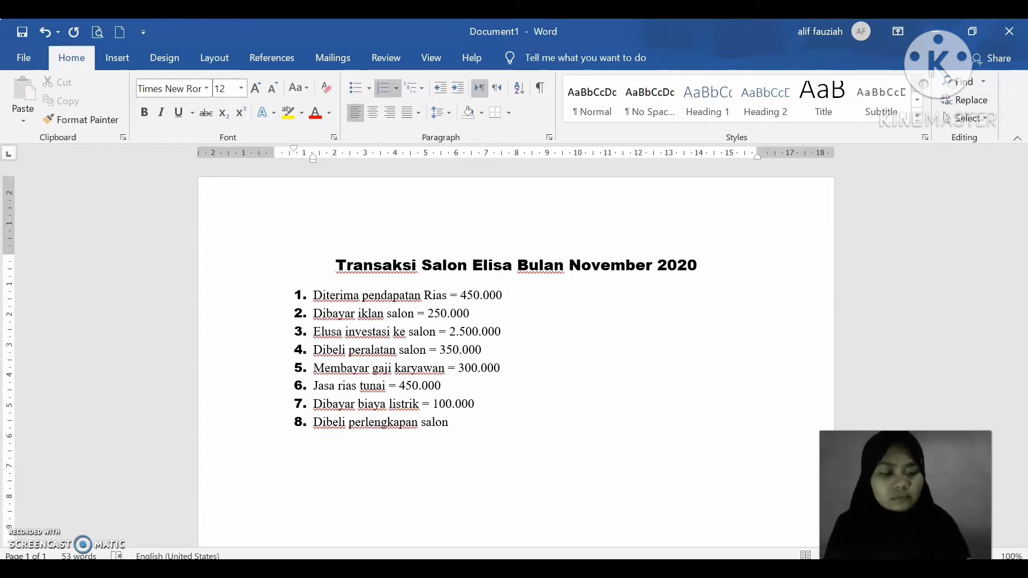
pyautogui.write('= ')
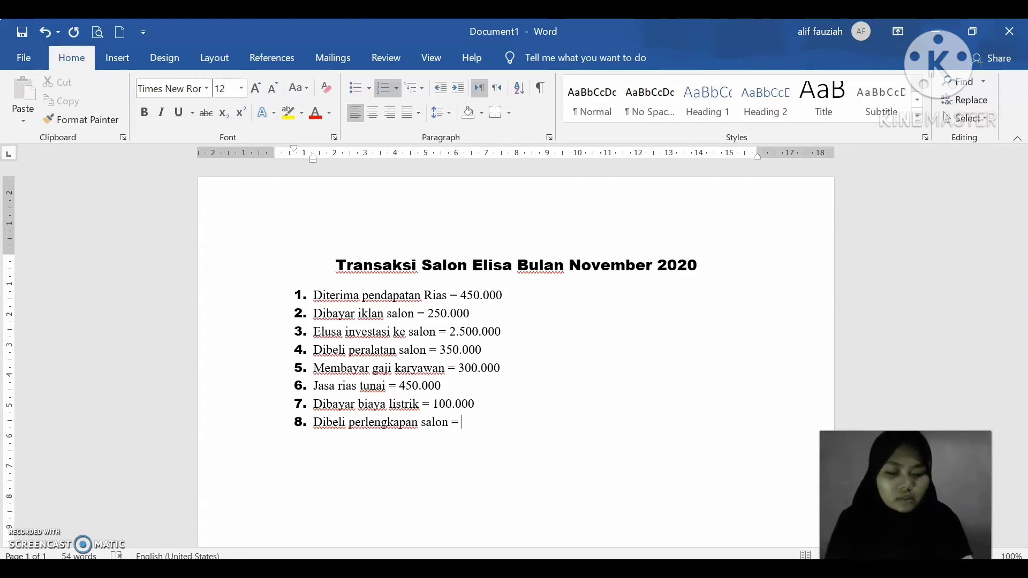
pyautogui.write('250')
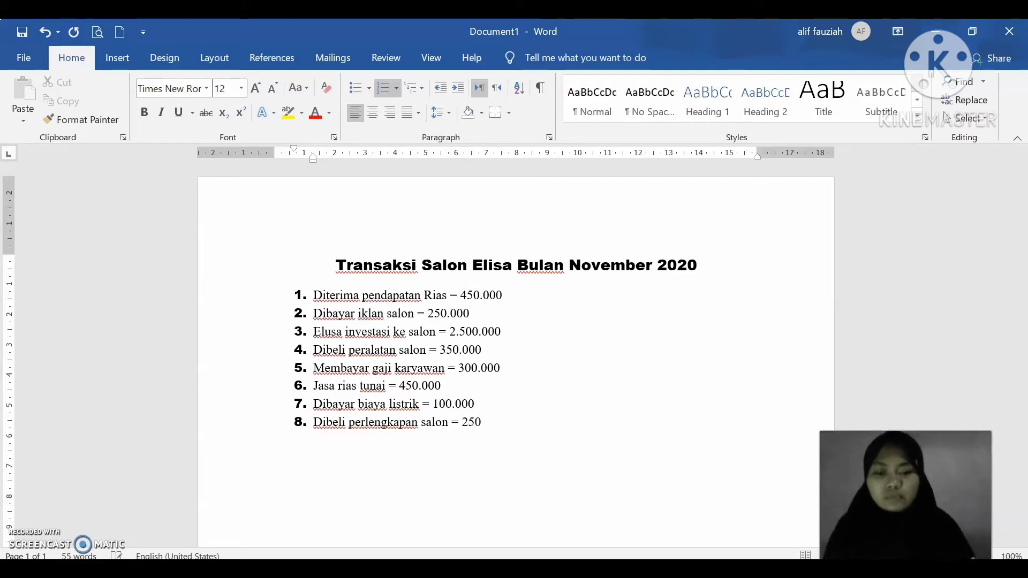
pyautogui.write('.000')
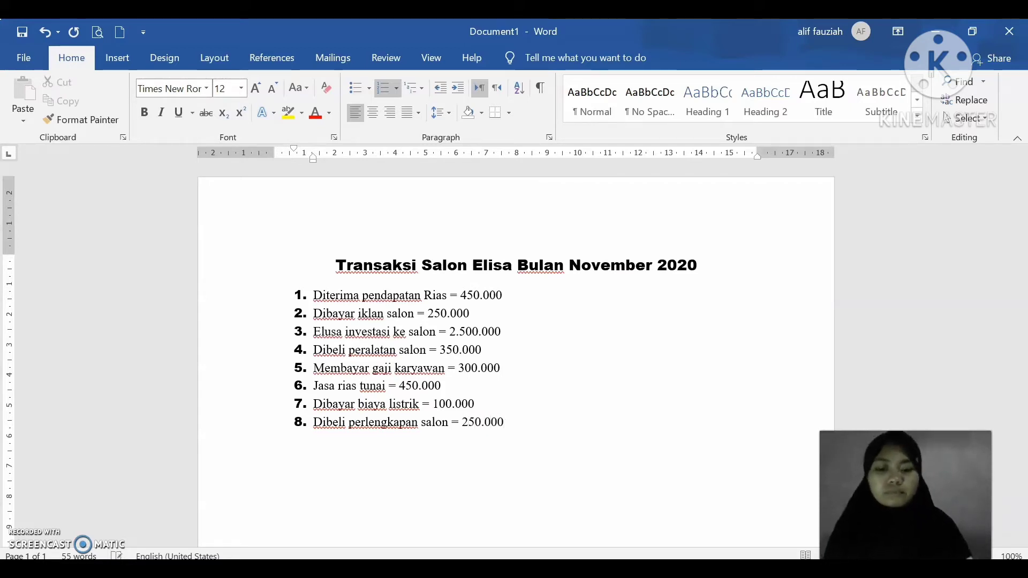
# Add a ninth list item reading "Jasa tunai kredit = 250.000".
pyautogui.press('Return')
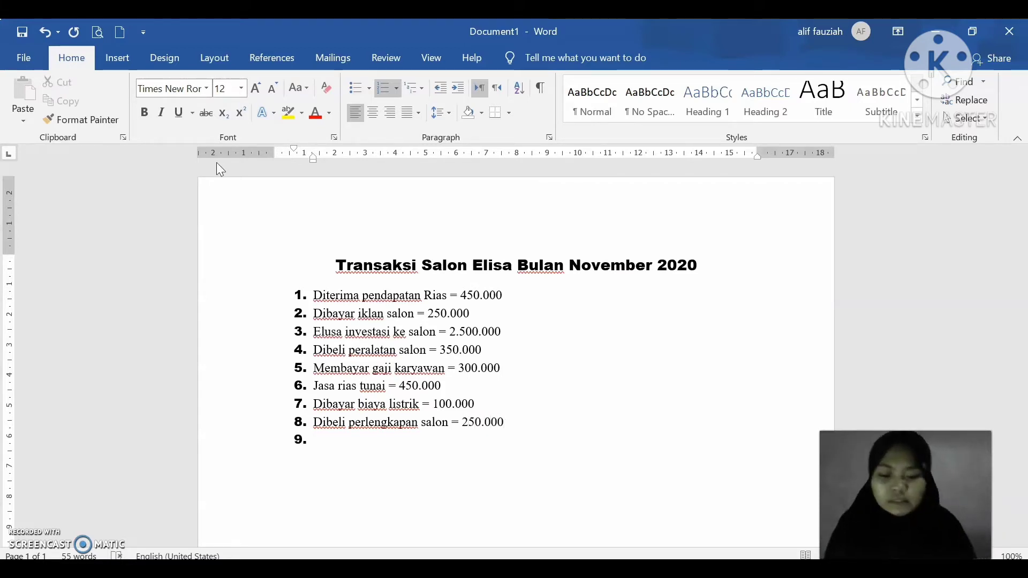
pyautogui.write('Jasa tunai')
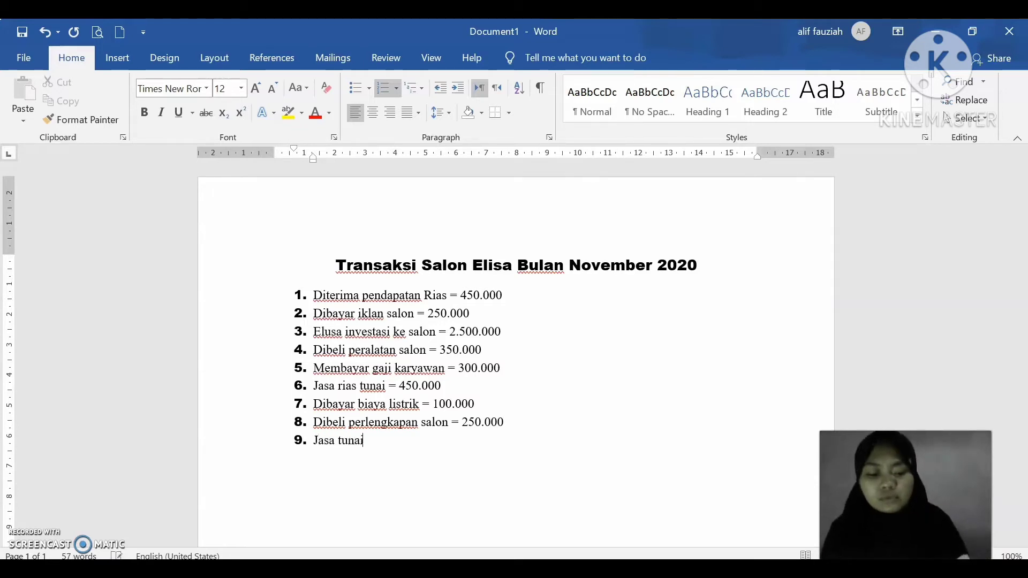
pyautogui.write(' kre')
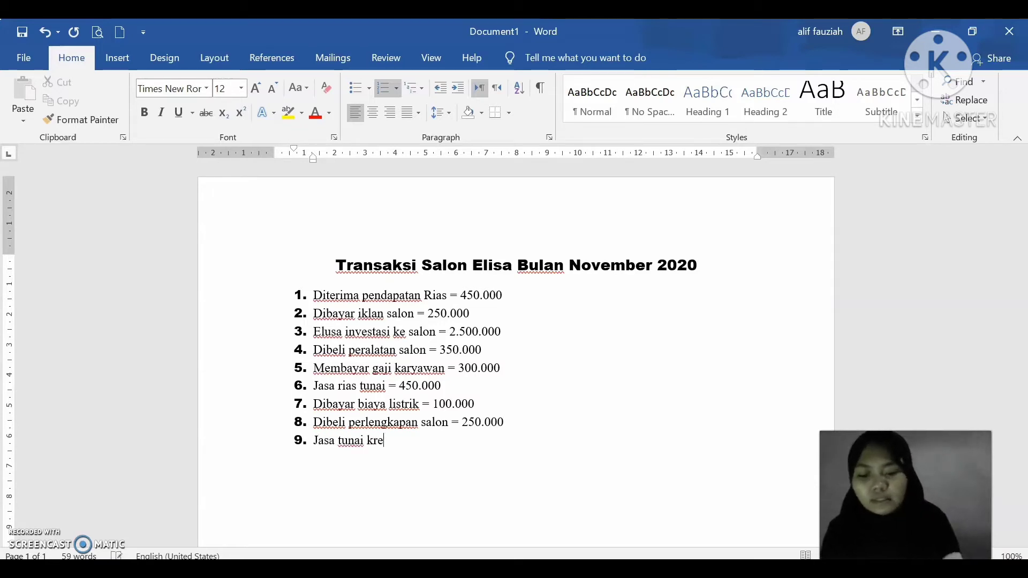
pyautogui.write('dit ')
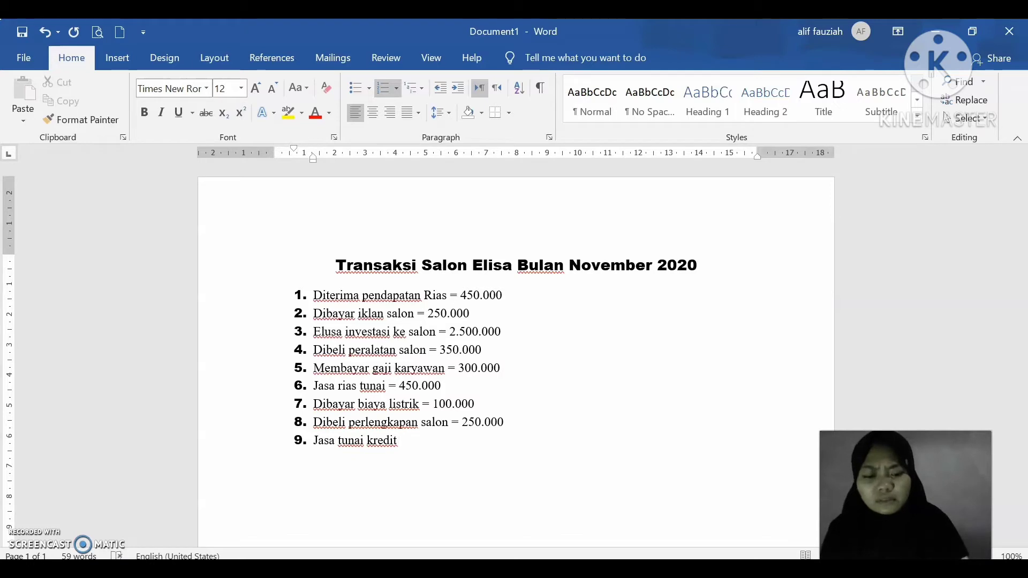
pyautogui.write('= ')
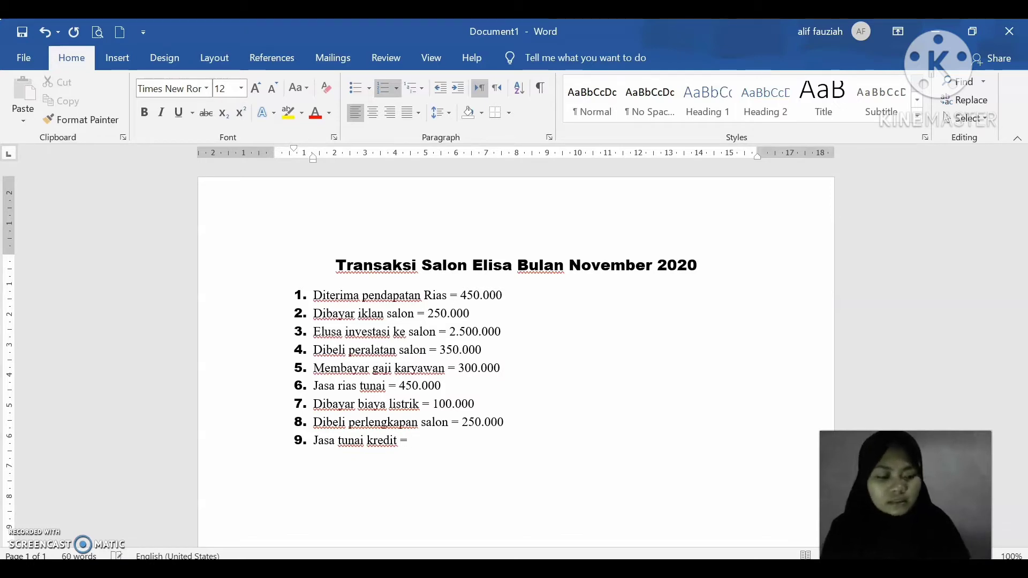
pyautogui.write('2500')
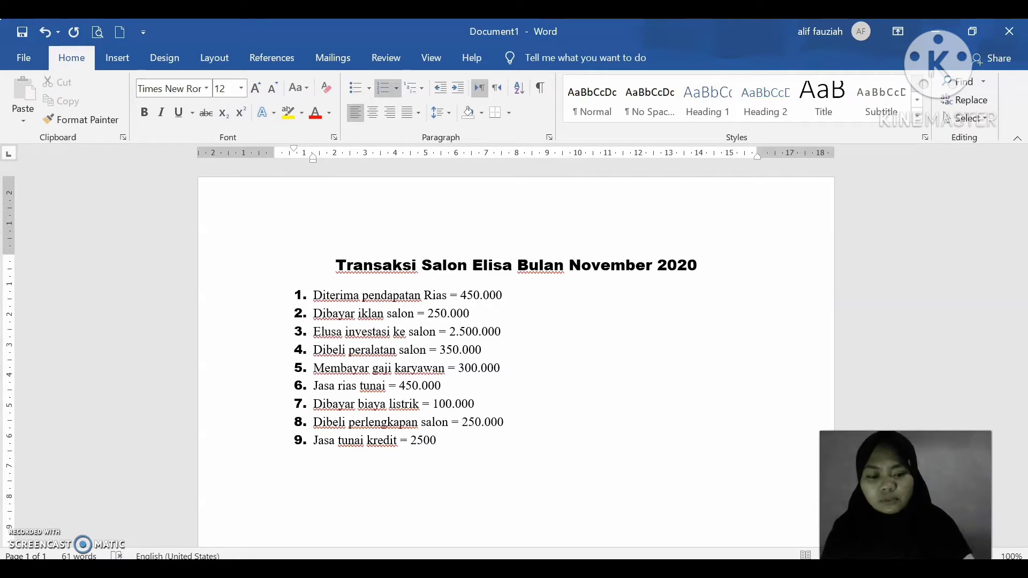
pyautogui.press('BackSpace')
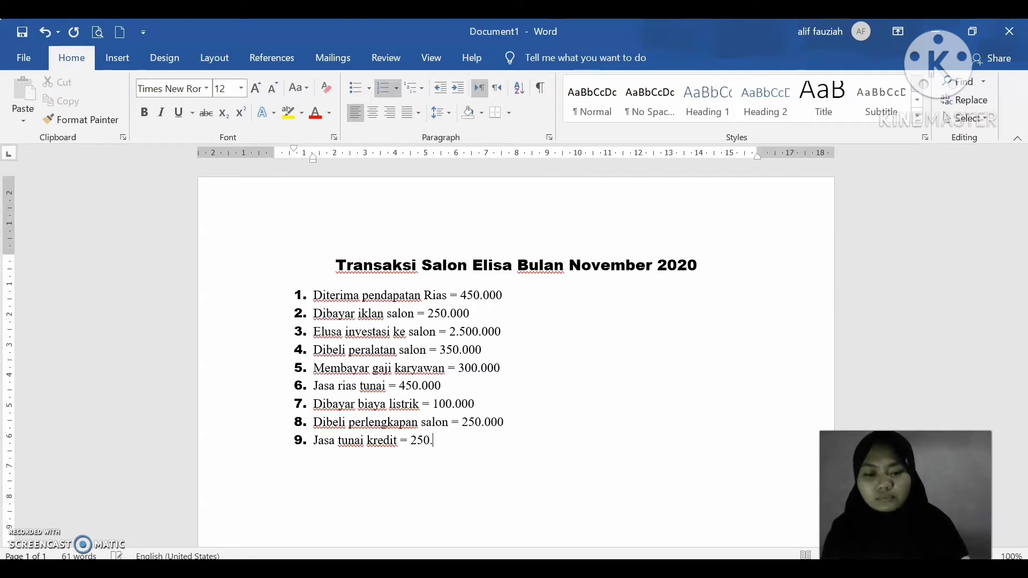
# Start a tenth list item with the text "Mengadakan diskon".
pyautogui.press('Return')
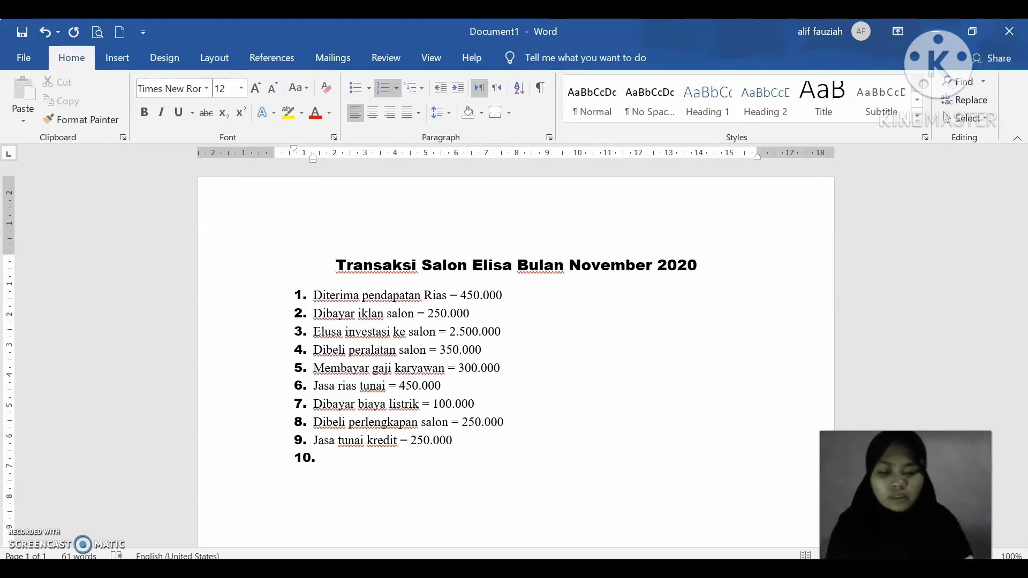
pyautogui.write('Men')
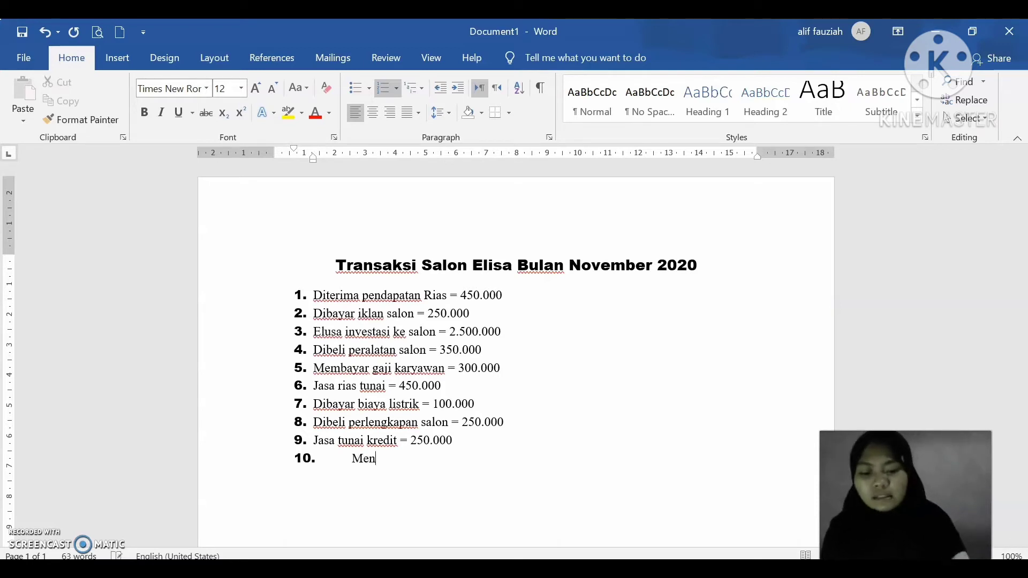
pyautogui.write('gadakan ')
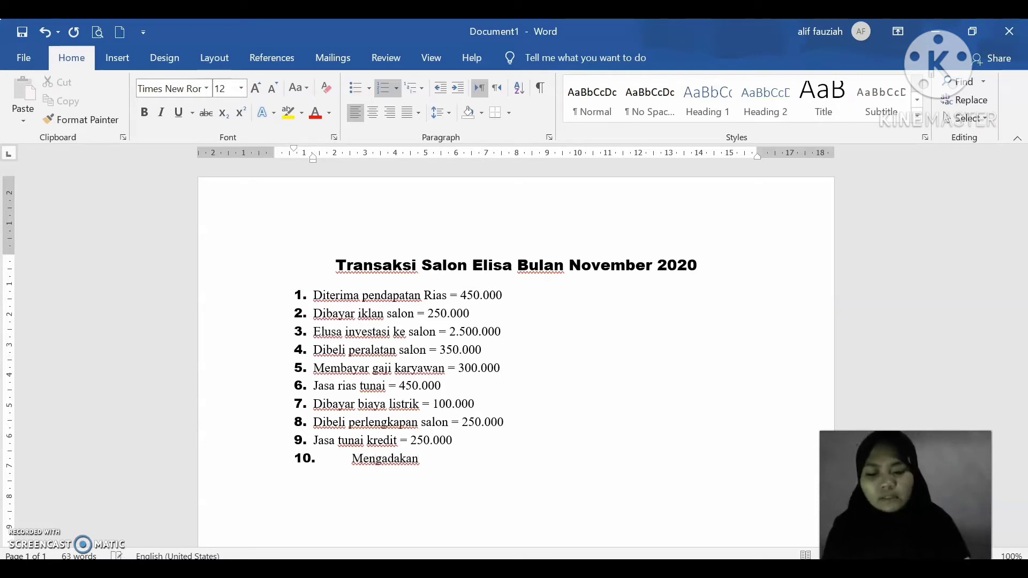
pyautogui.write('diskon')
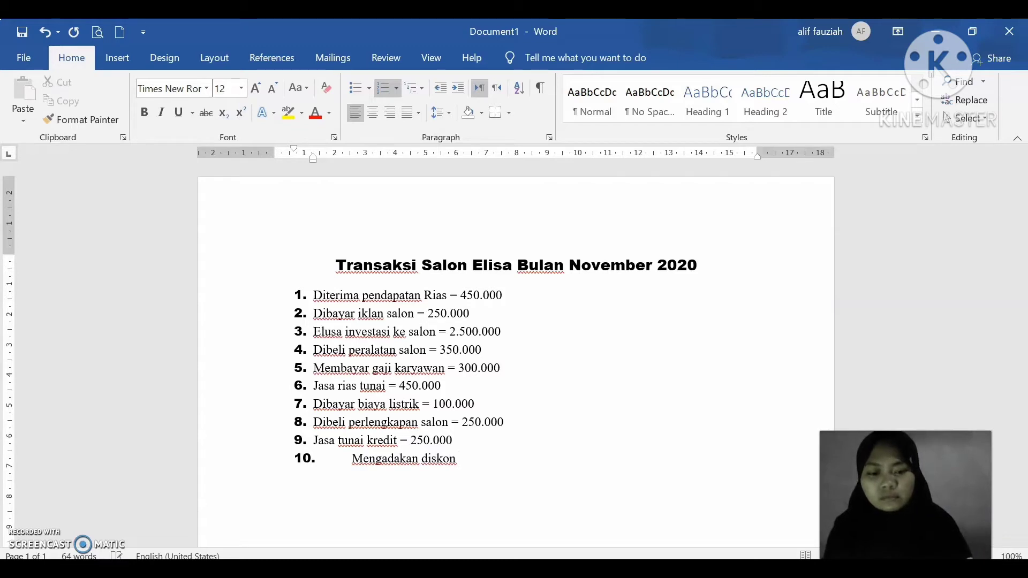
# Try to close the wide gap before "Mengadakan diskon" by deleting back from the start of its text.
pyautogui.click(353, 458)
pyautogui.press('BackSpace')
pyautogui.press('BackSpace')
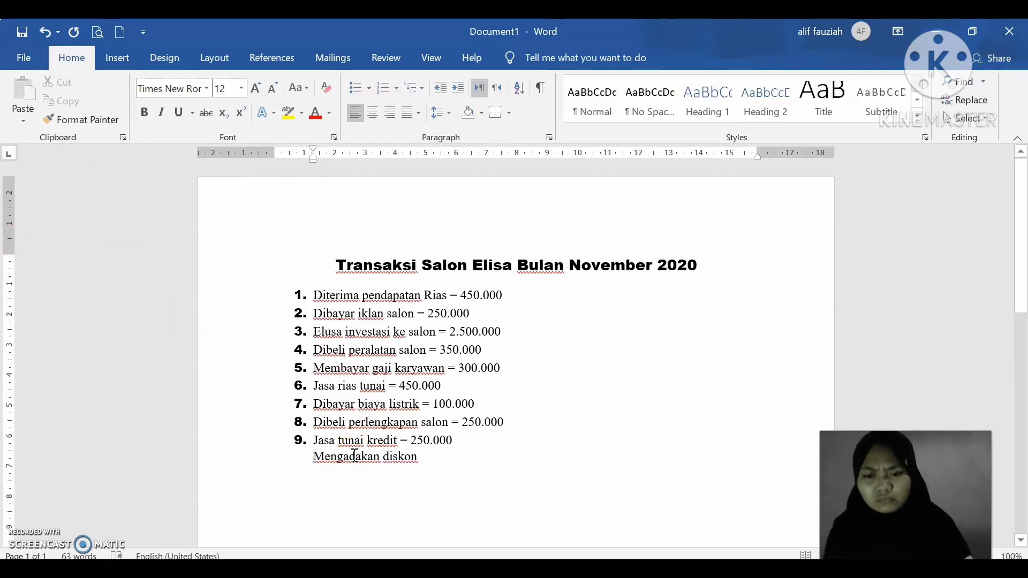
pyautogui.press('BackSpace')
pyautogui.press('BackSpace')
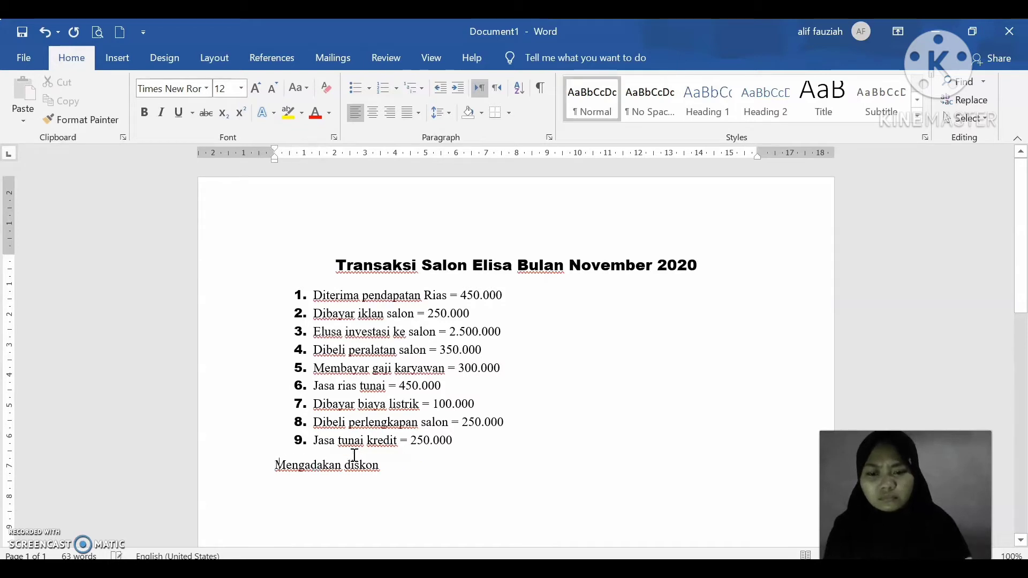
pyautogui.press('BackSpace')
pyautogui.press('Return')
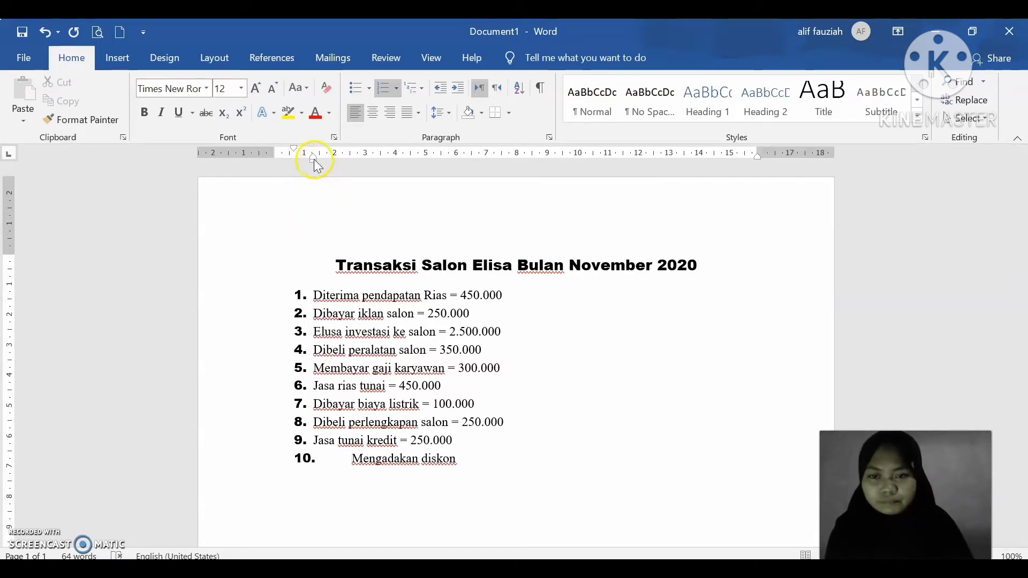
# Reduce the tenth item's hanging indent to about 1 cm and complete its text with "(strategi salon) = 1.000.0000".
pyautogui.moveTo(313, 159); pyautogui.dragTo(305, 156)
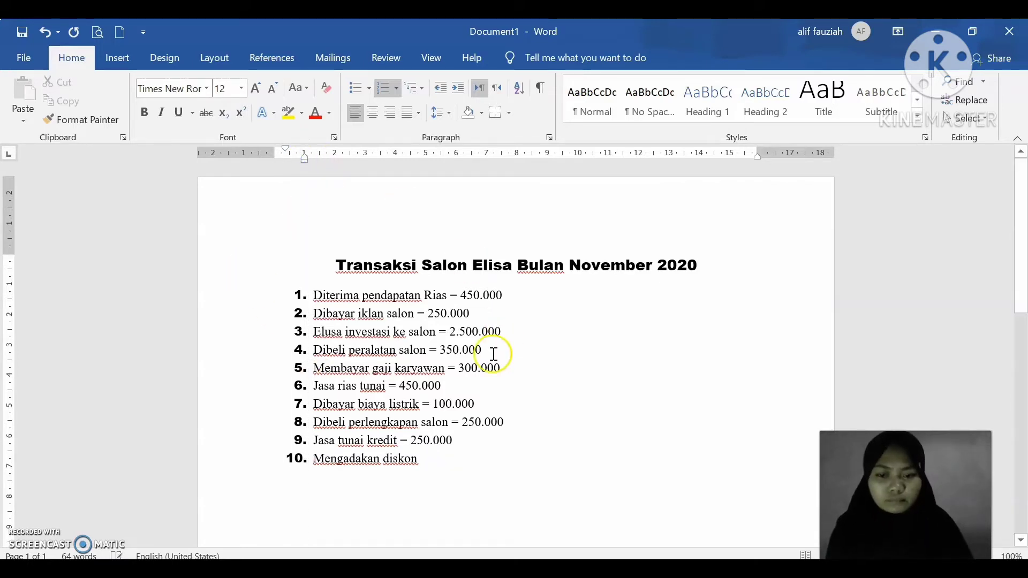
pyautogui.click(433, 459)
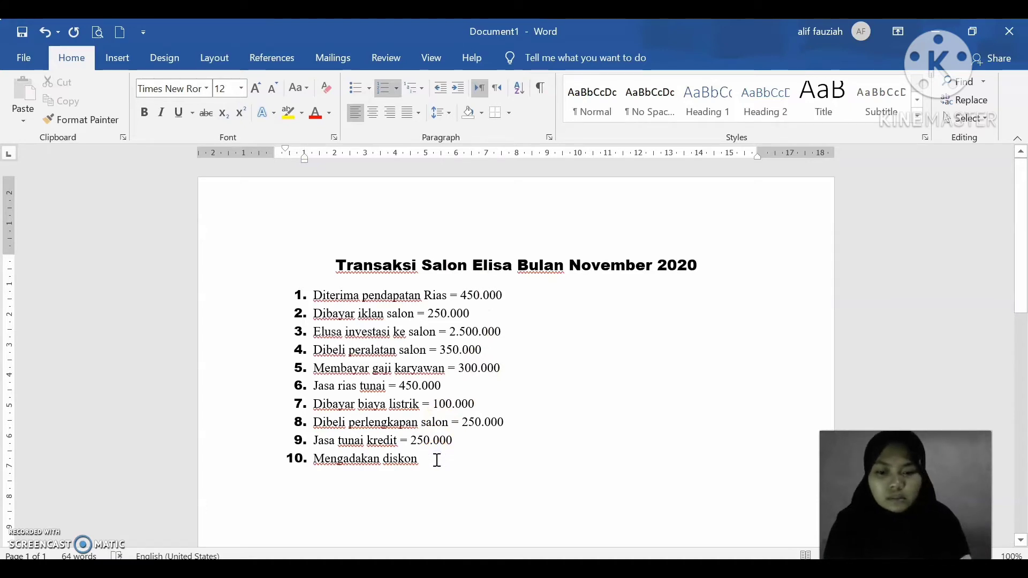
pyautogui.write('(s')
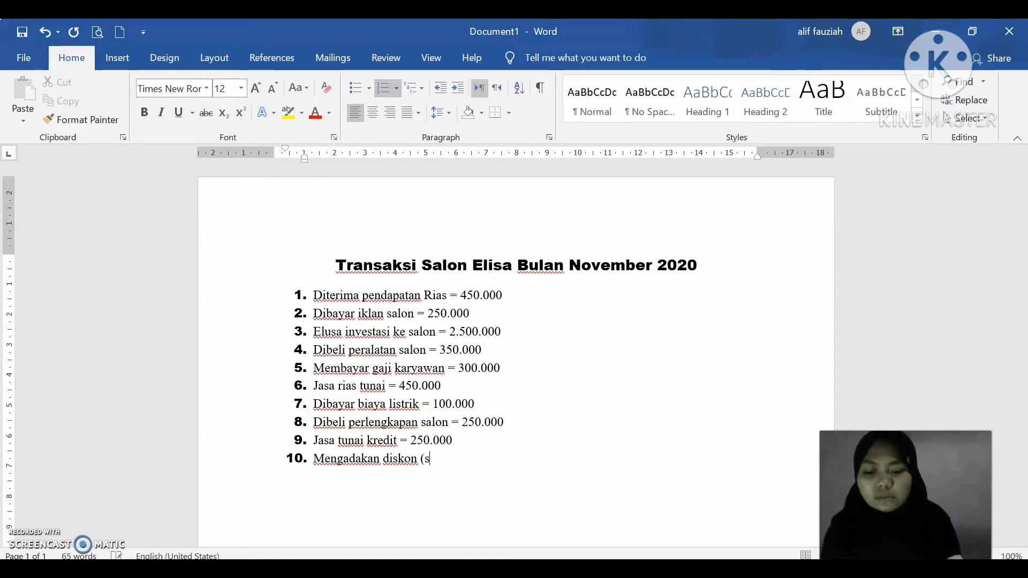
pyautogui.write('trategi s')
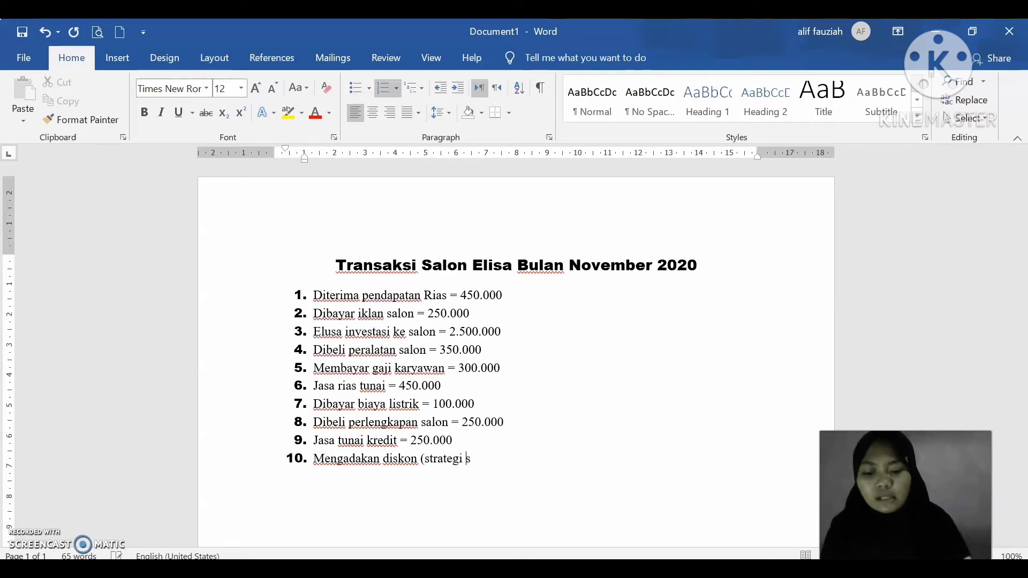
pyautogui.write('alon')
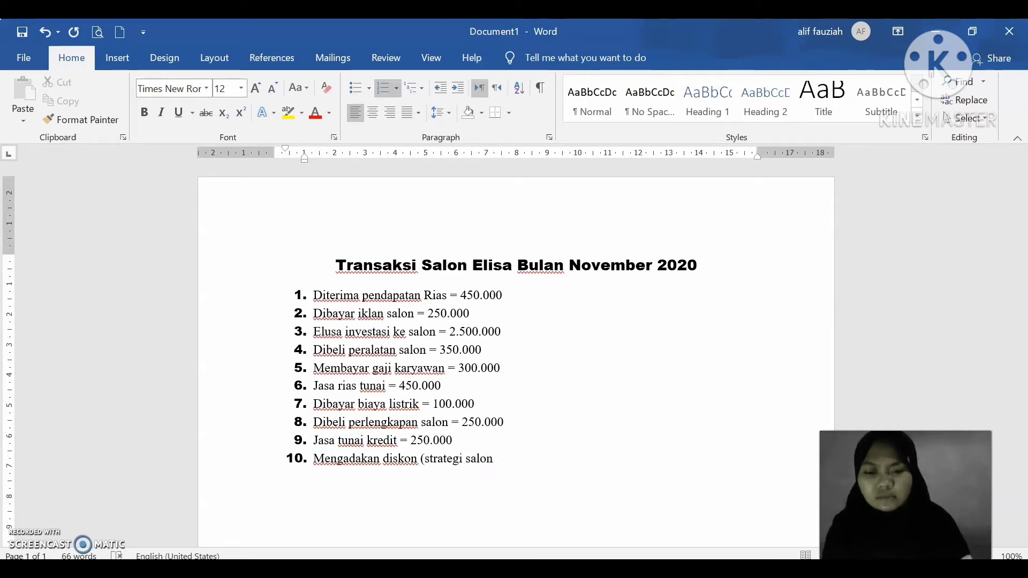
pyautogui.press('BackSpace')
pyautogui.write(') ')
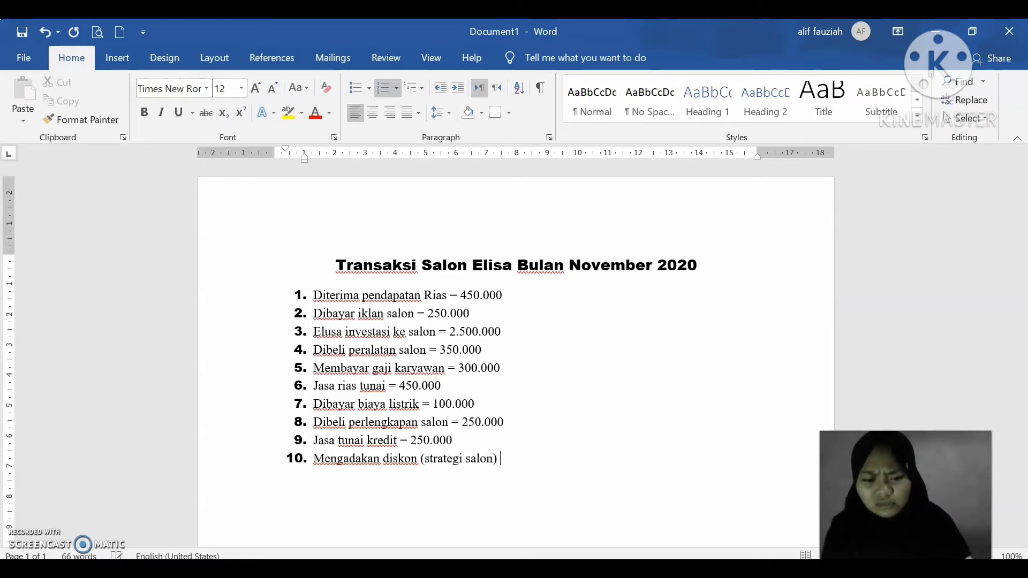
pyautogui.write('= ')
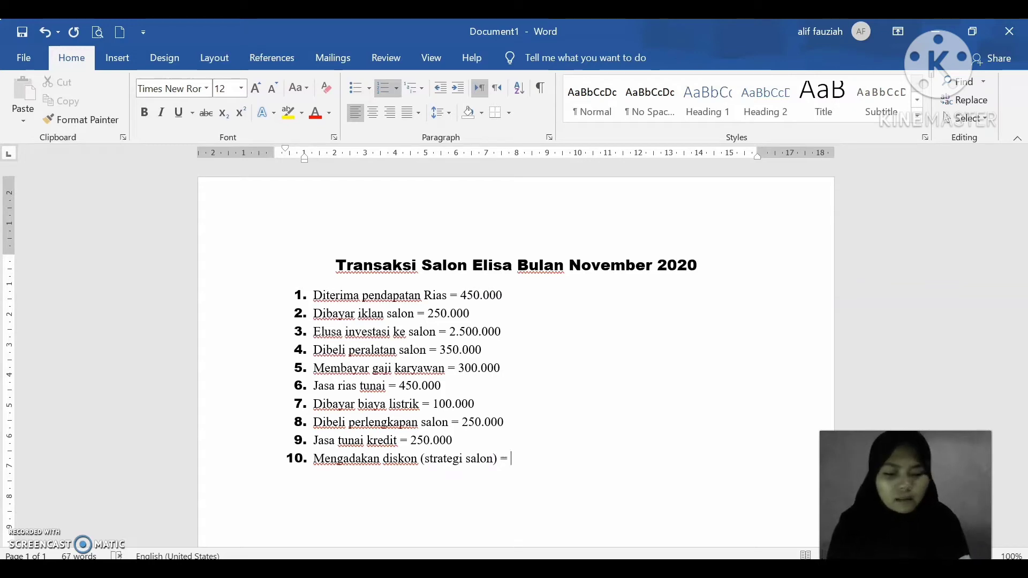
pyautogui.write('1.000')
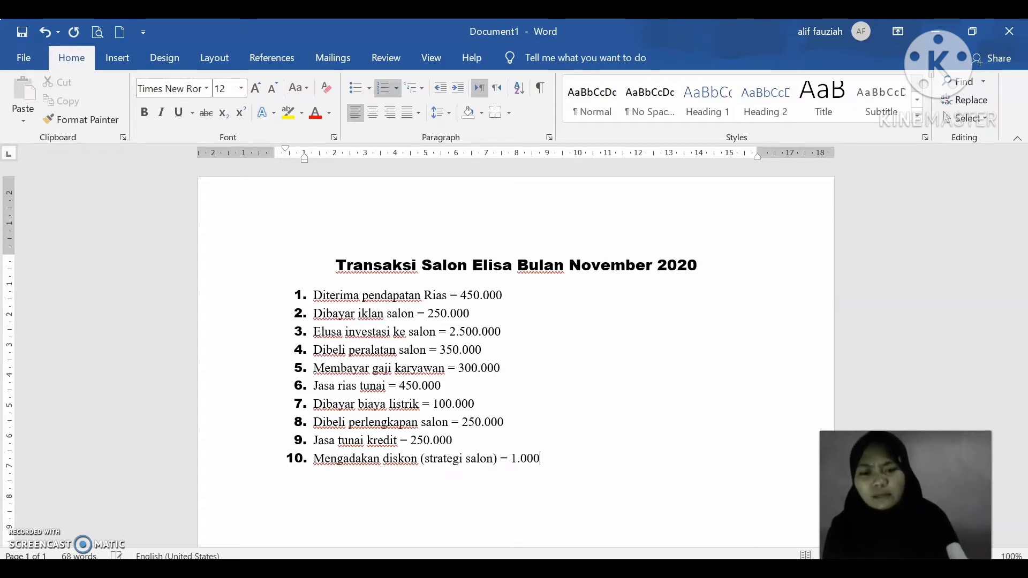
pyautogui.write('.0000')
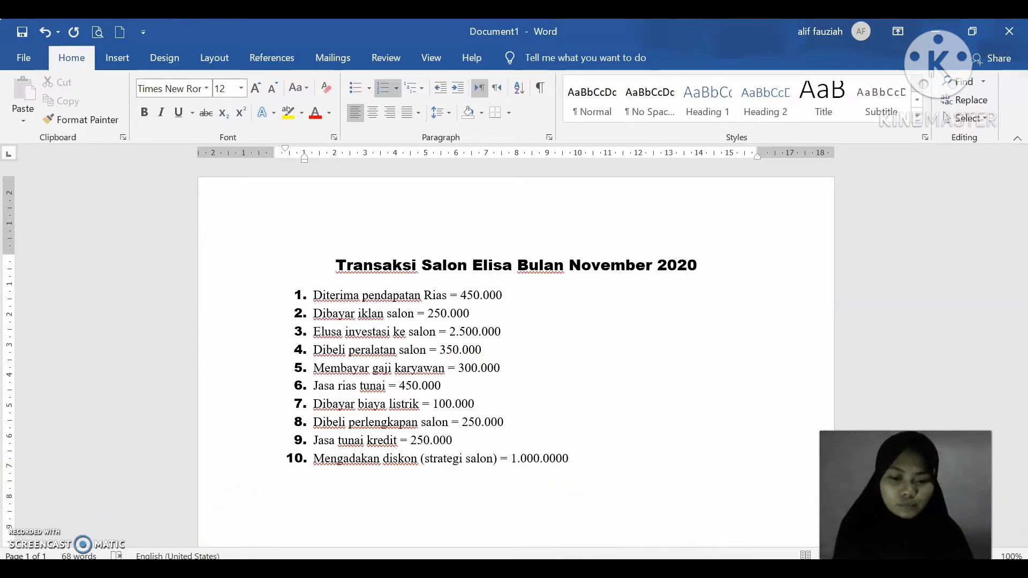
# Switch to the "akuntansi 1" workbook in Excel.
pyautogui.moveTo(655, 569)
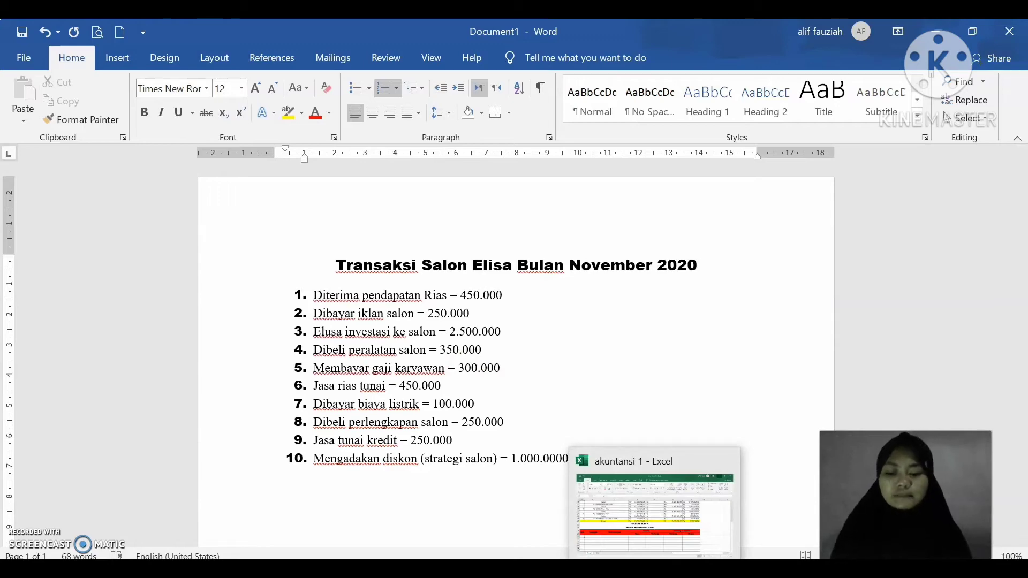
pyautogui.click(654, 512)
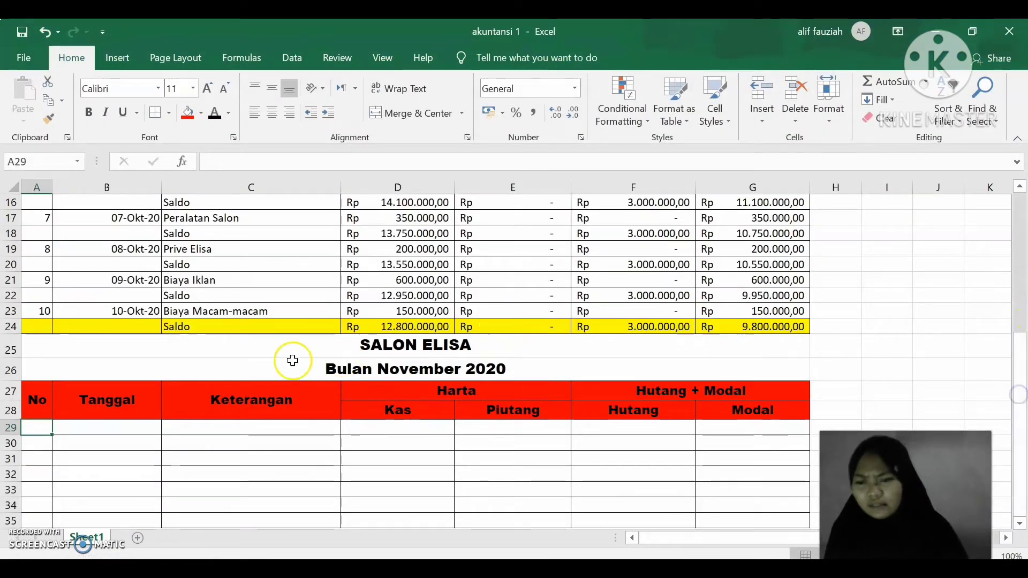
pyautogui.write('1.')
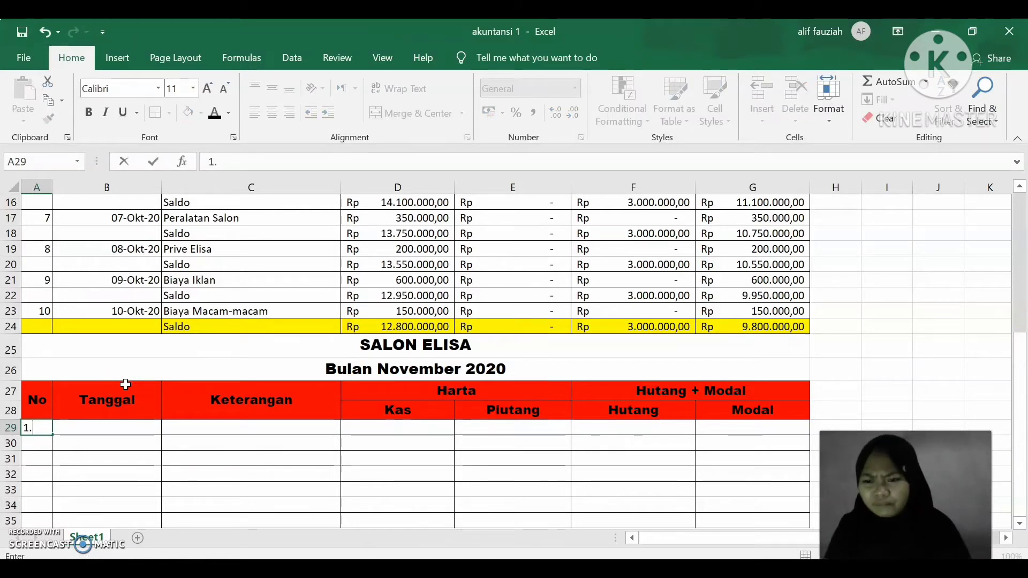
pyautogui.click(124, 432)
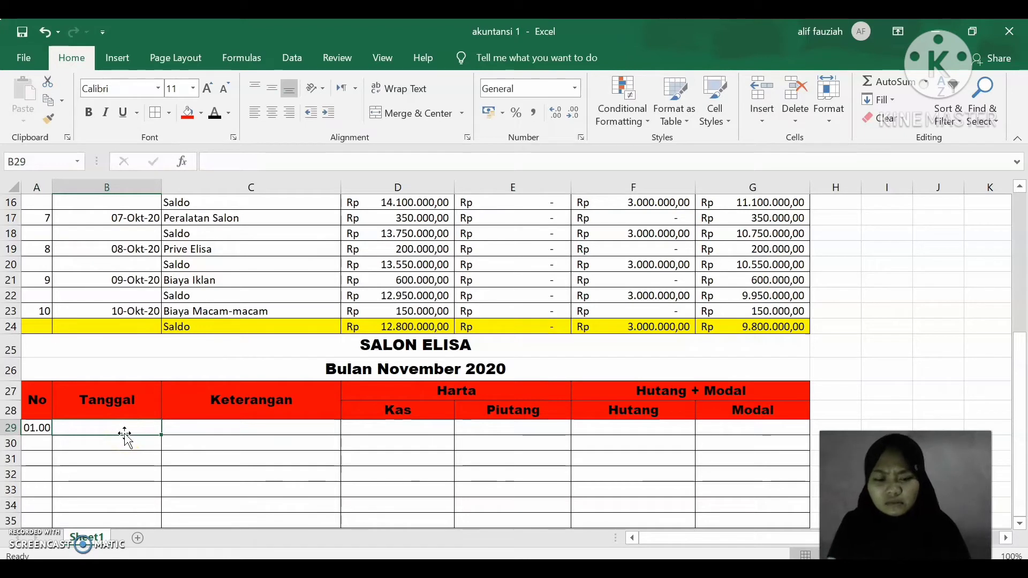
pyautogui.press('Left')
pyautogui.press('BackSpace')
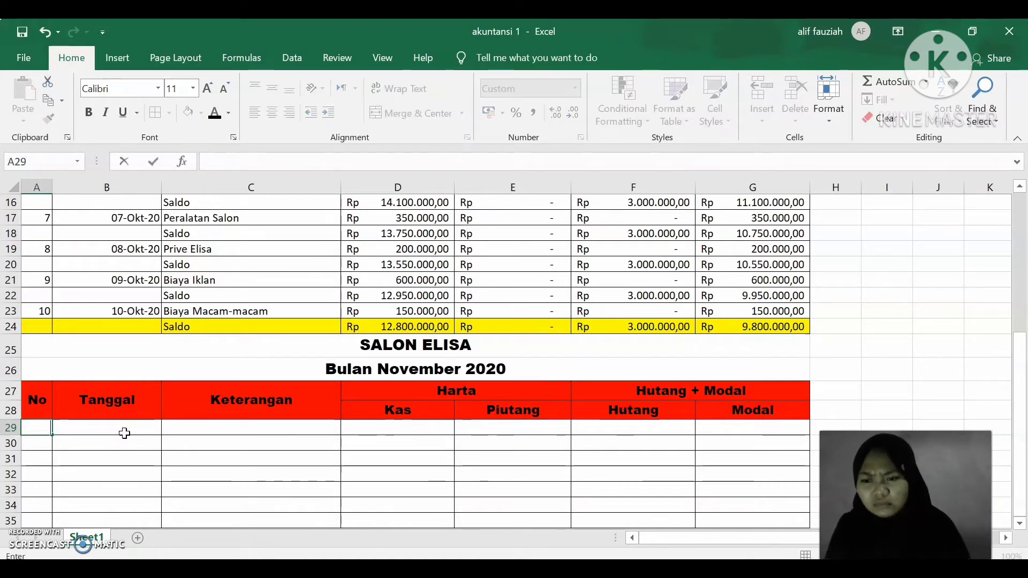
pyautogui.write('1')
pyautogui.click(132, 438)
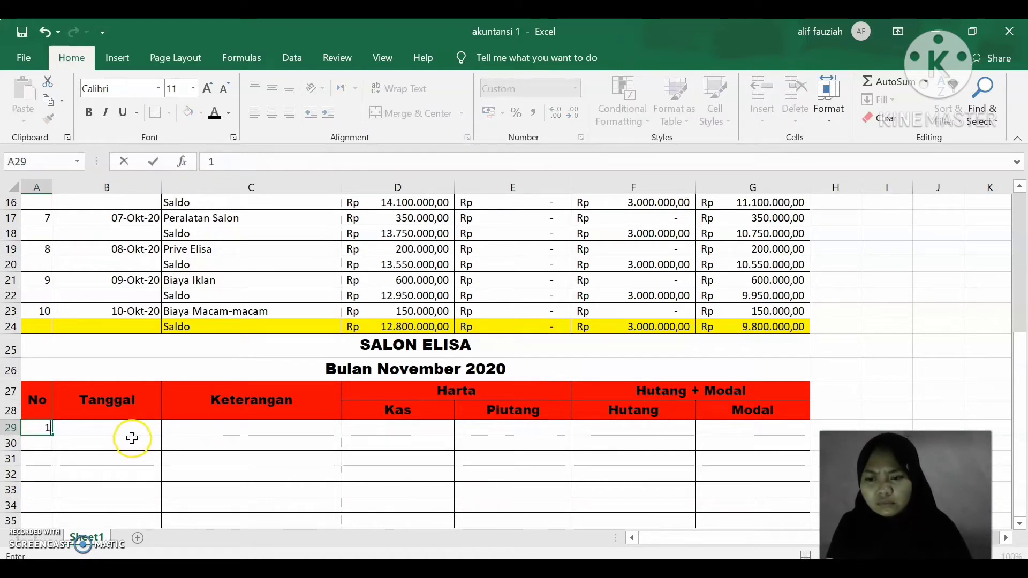
pyautogui.click(130, 427)
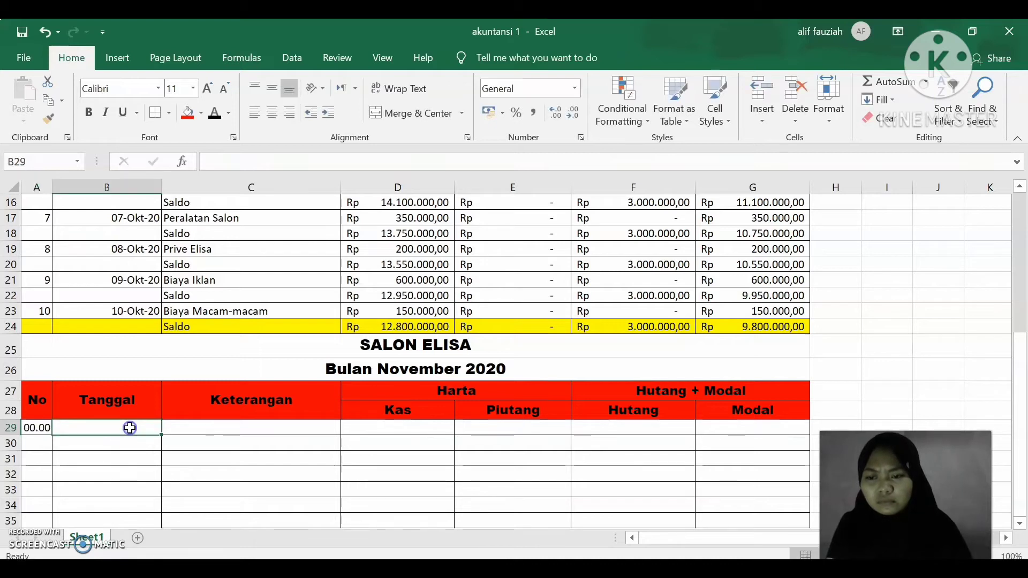
pyautogui.click(43, 427)
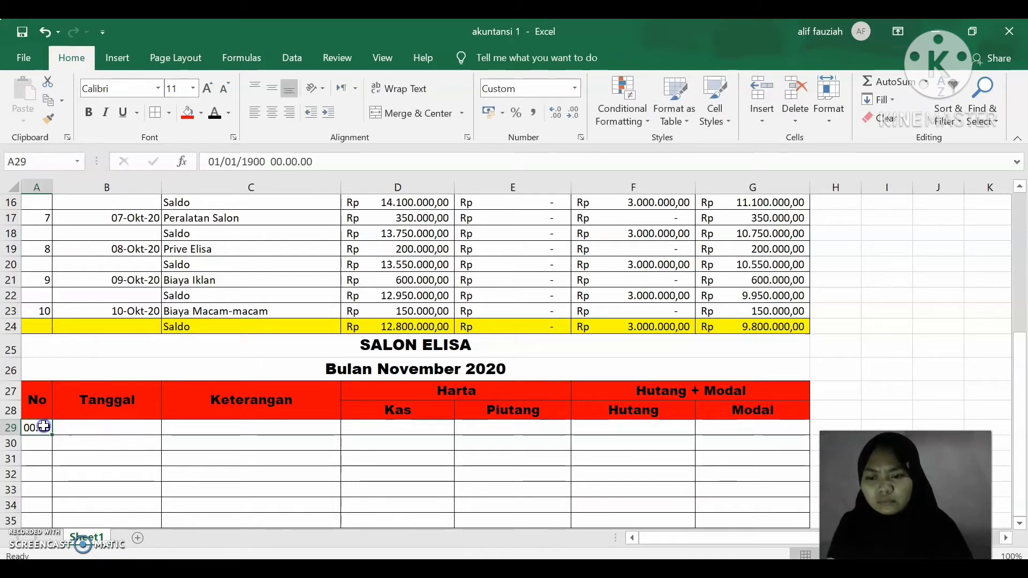
pyautogui.write('1')
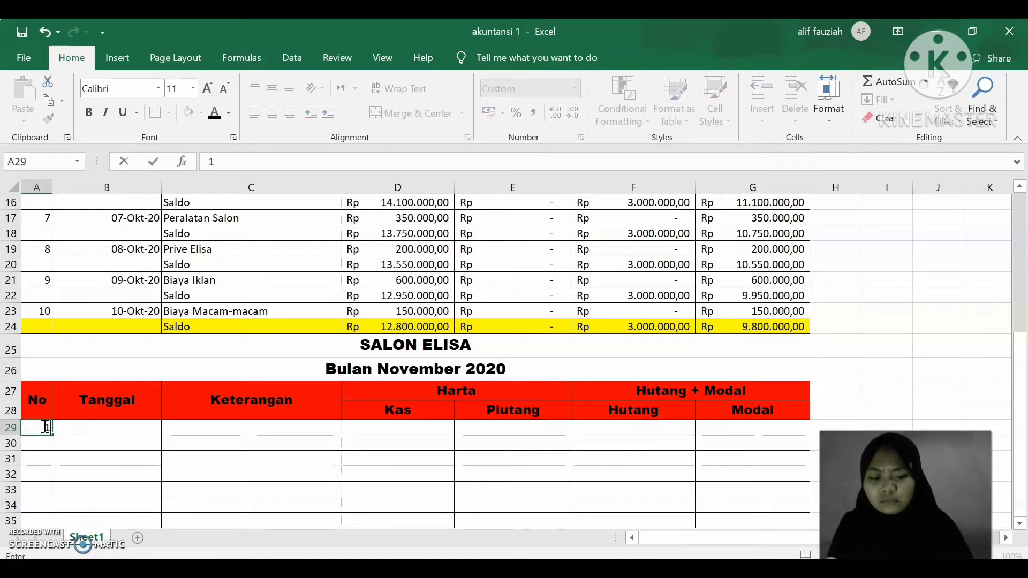
pyautogui.press('Tab')
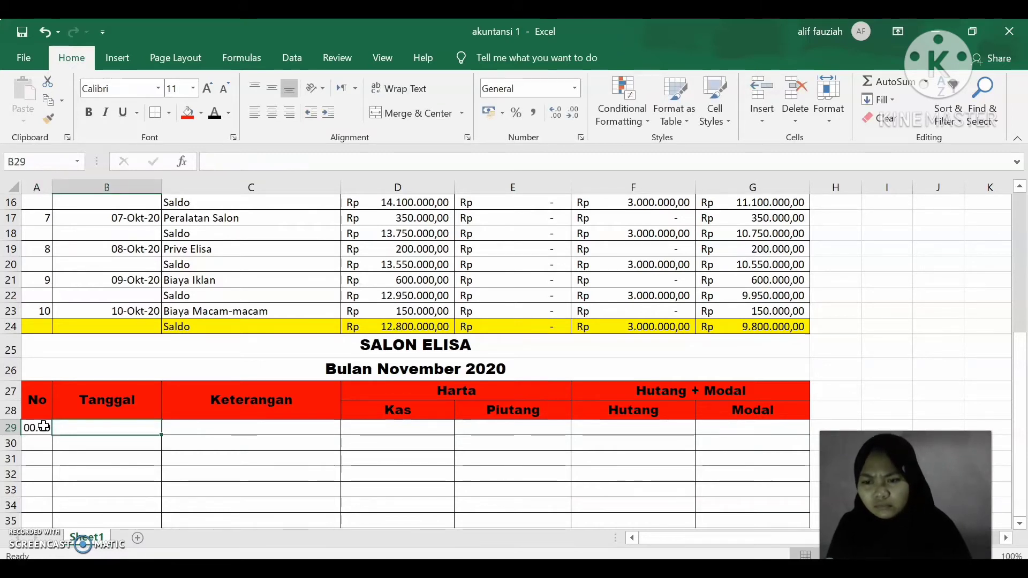
pyautogui.click(82, 542)
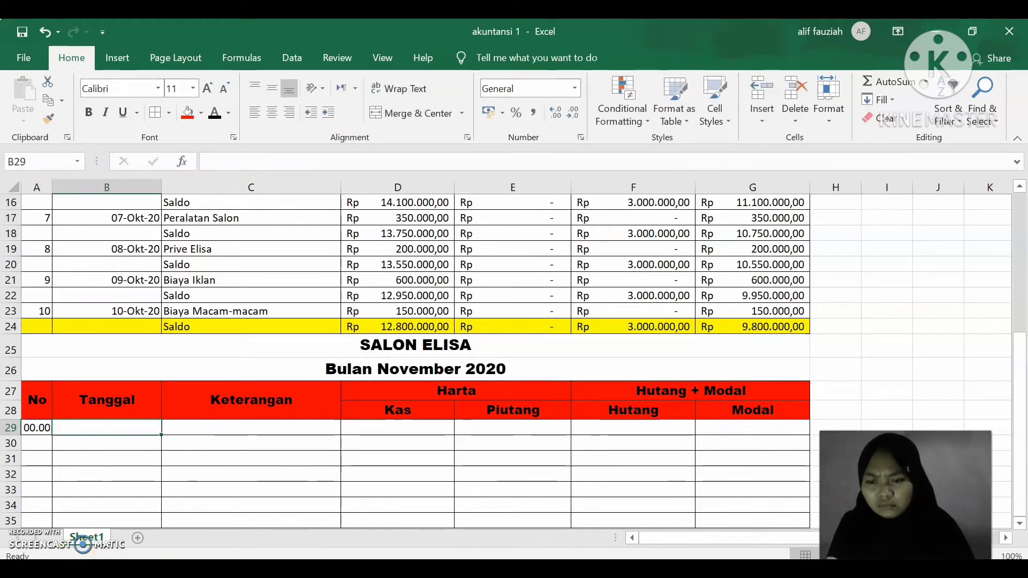
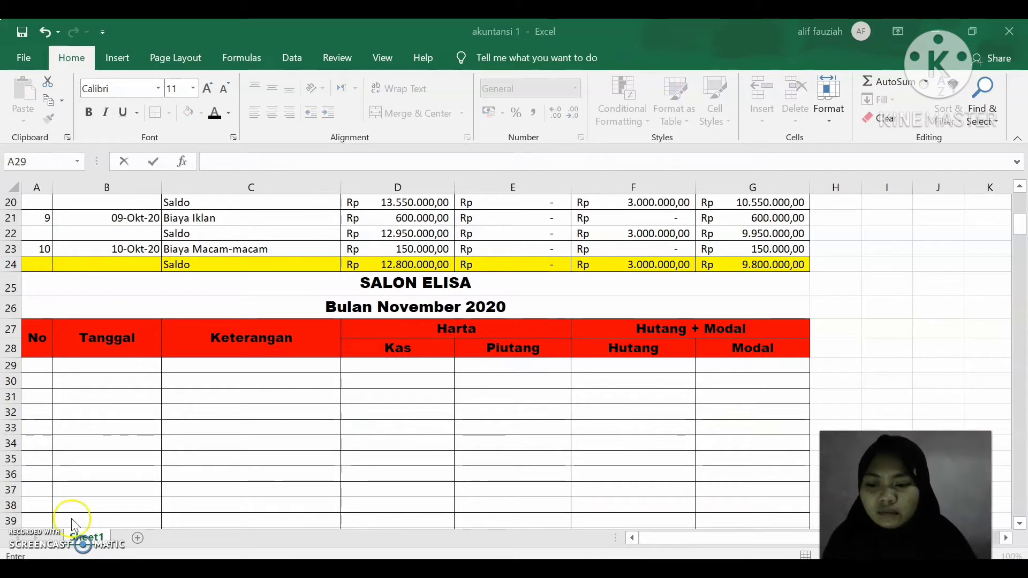
# Enter the date 10-Oktober-2020 in the Tanggal cell of the November table's first row (B29).
pyautogui.click(113, 364)
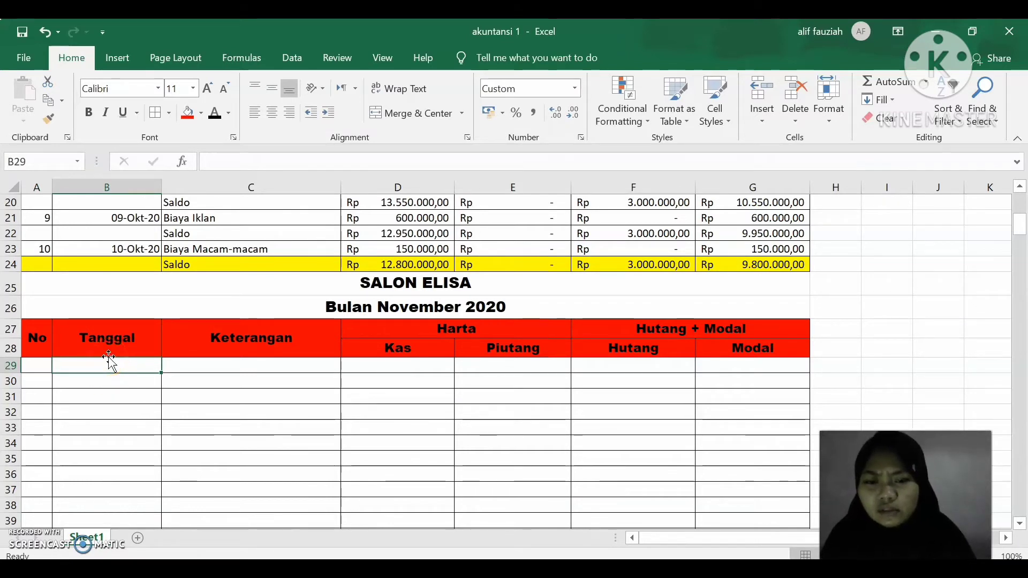
pyautogui.write('10-')
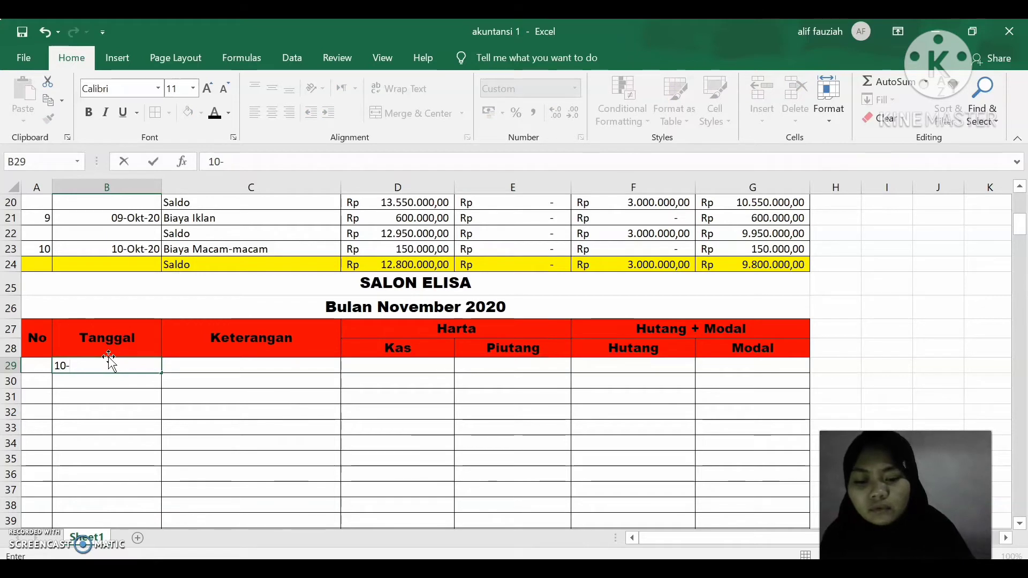
pyautogui.write('O')
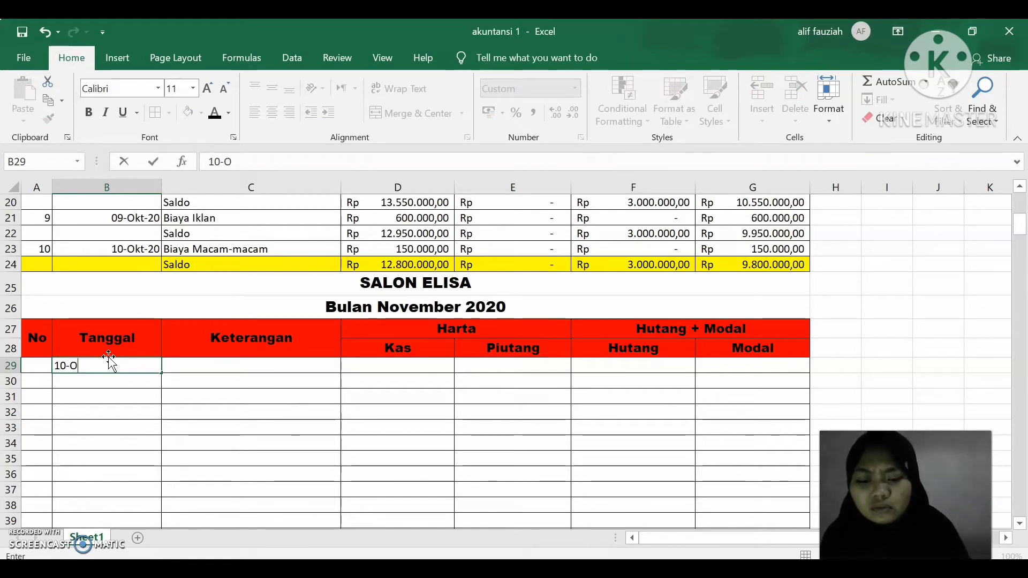
pyautogui.write('ktiber')
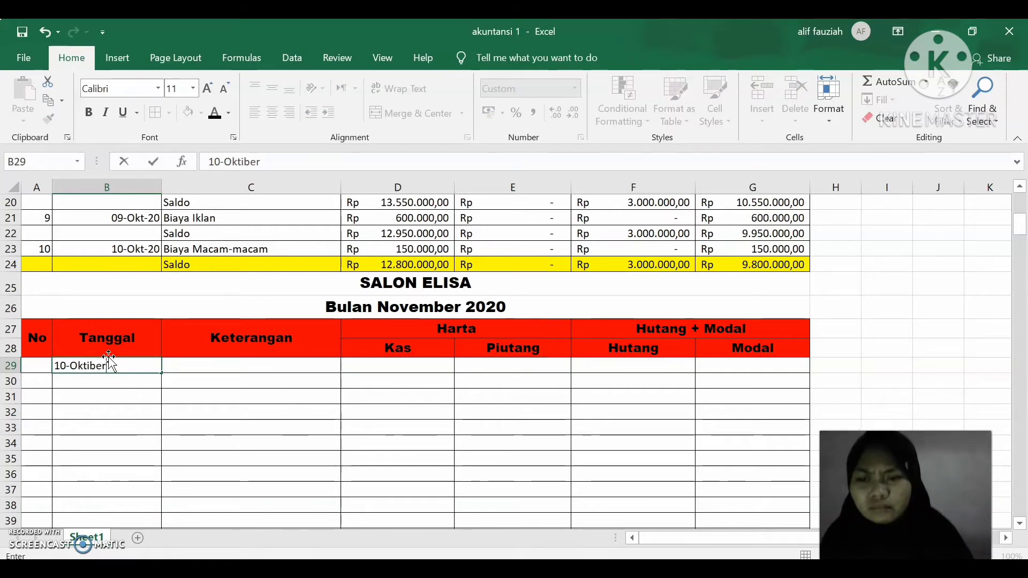
pyautogui.press('BackSpace')
pyautogui.press('BackSpace')
pyautogui.press('BackSpace')
pyautogui.press('BackSpace')
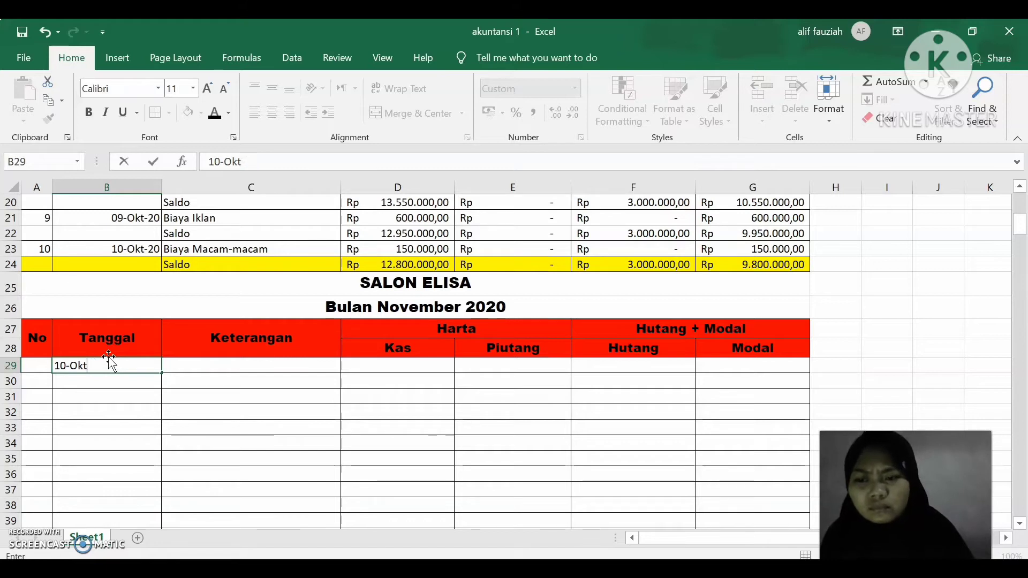
pyautogui.write('ober')
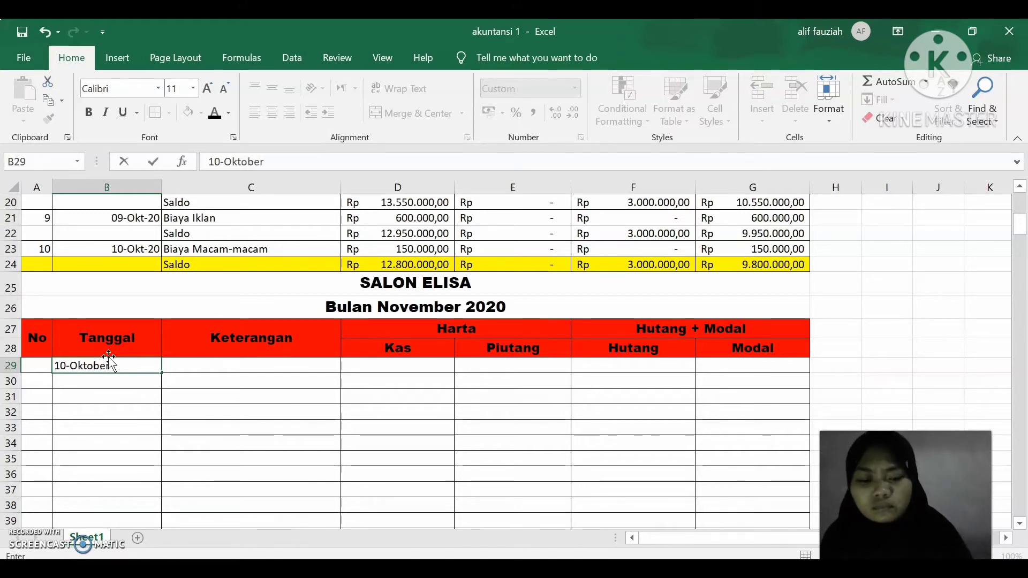
pyautogui.write('-202')
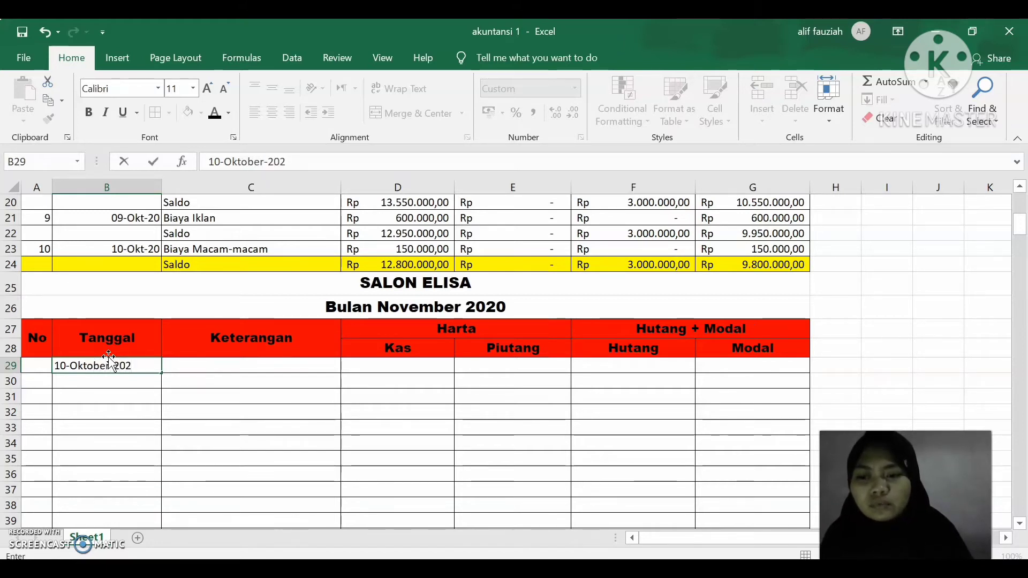
pyautogui.write('0')
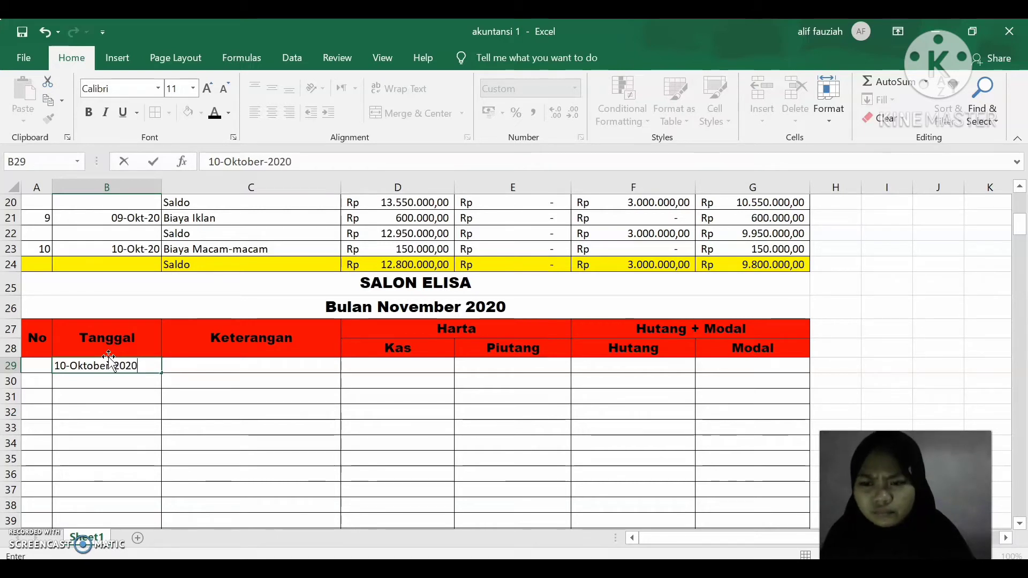
pyautogui.press('Tab')
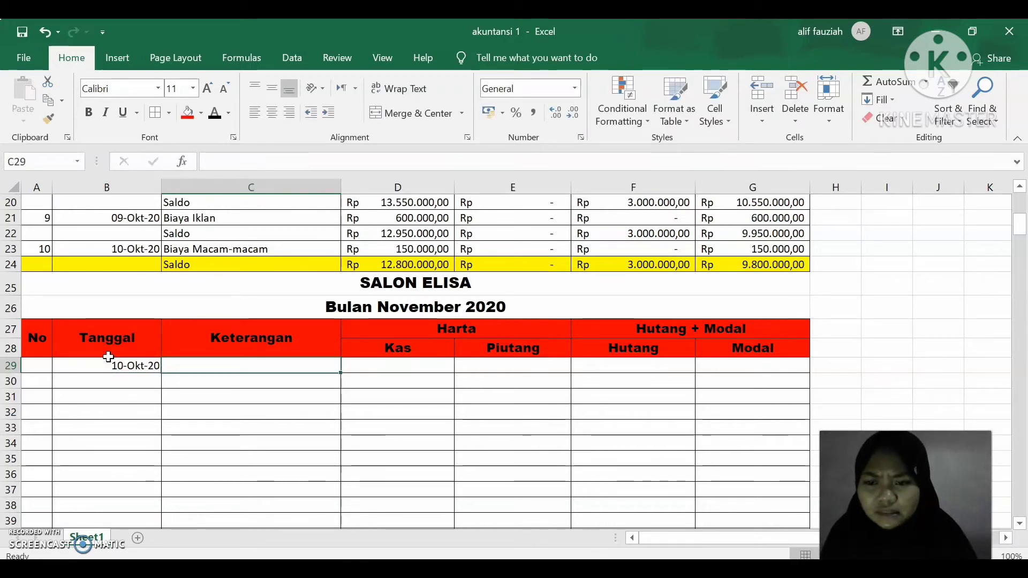
# Describe the row dated 10 October as "Saldo" in the Keterangan column (C29).
pyautogui.write('Sa')
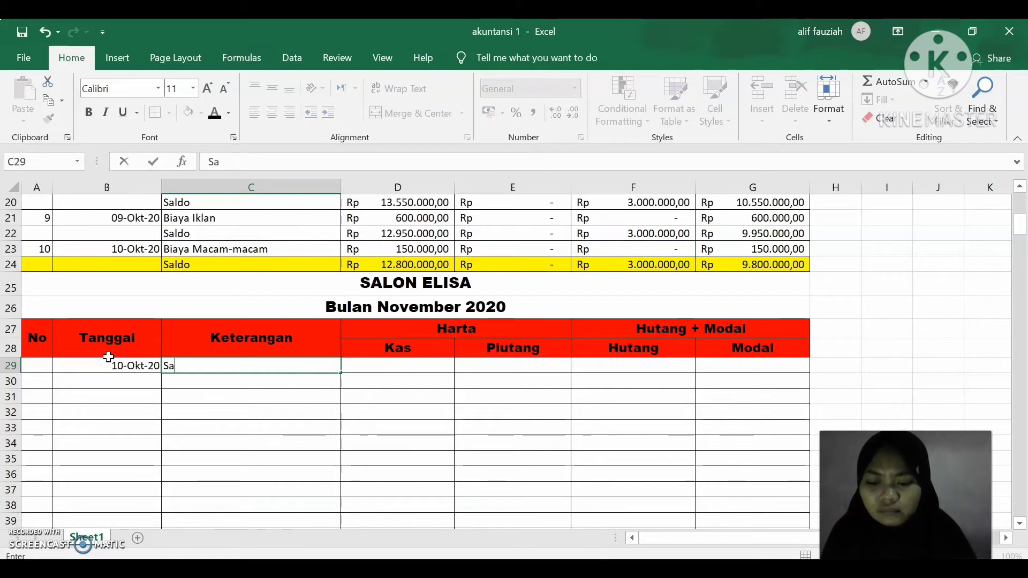
pyautogui.write('ldo')
pyautogui.press('Tab')
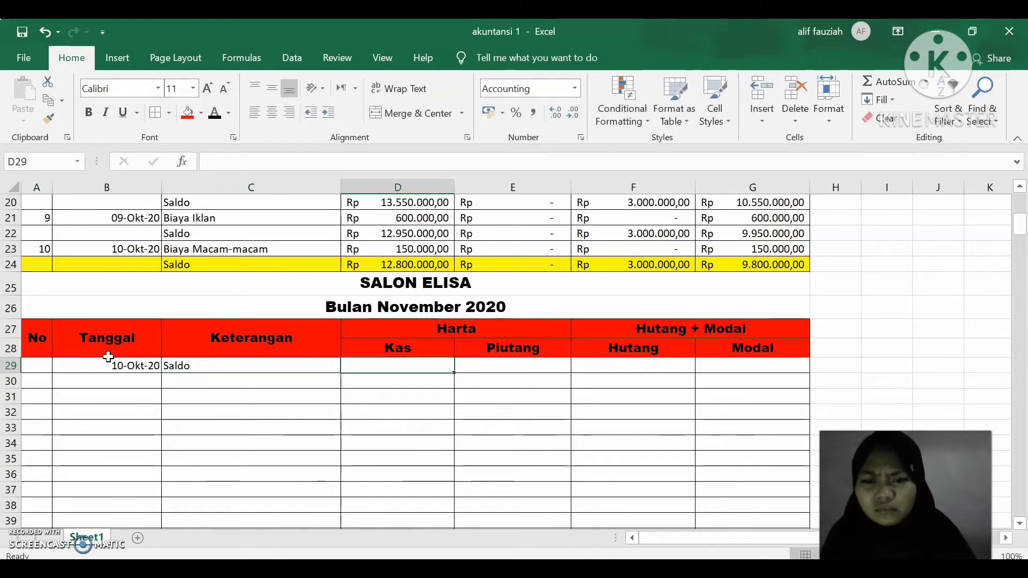
pyautogui.write('128000')
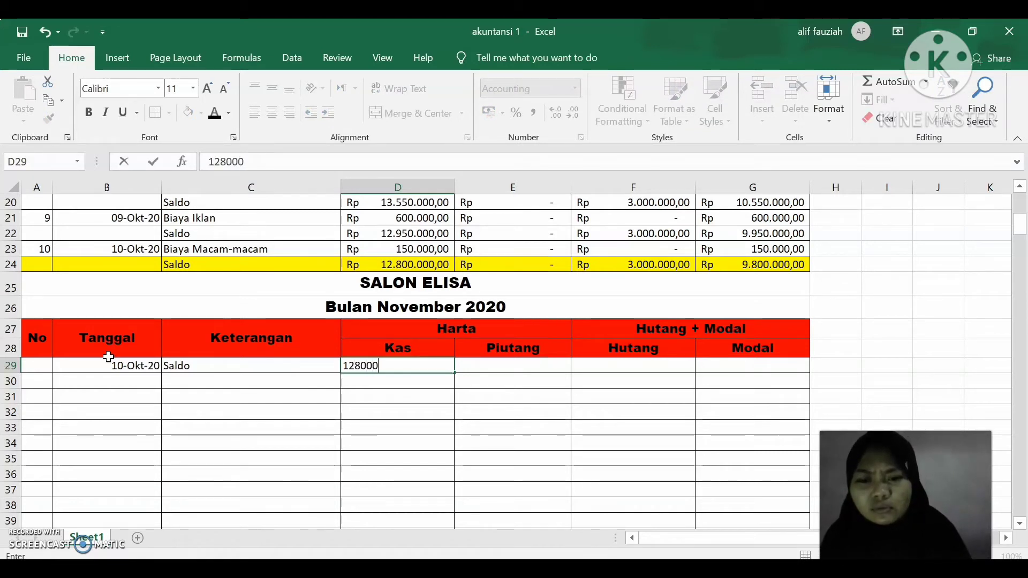
pyautogui.write('00')
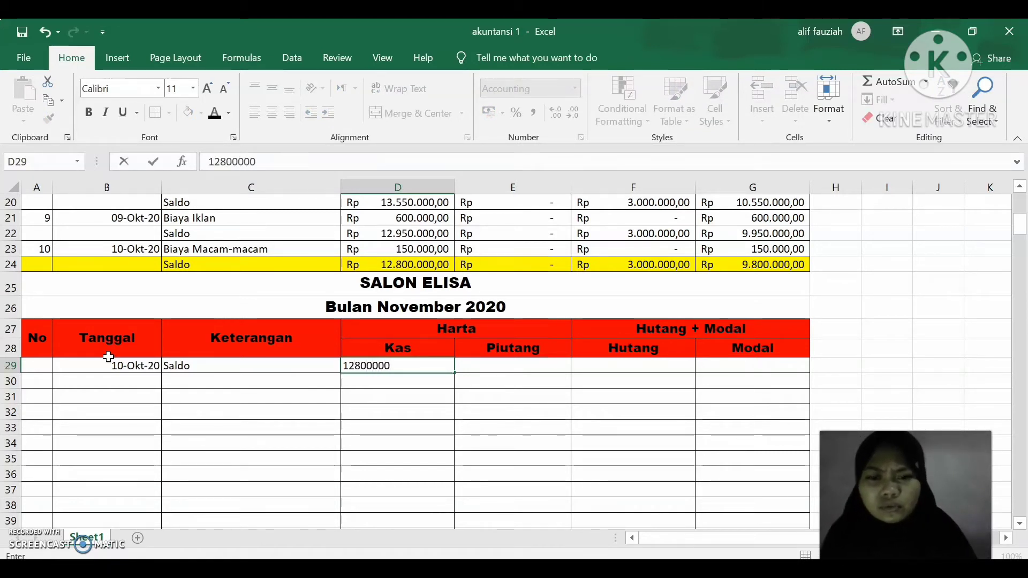
pyautogui.press('Tab')
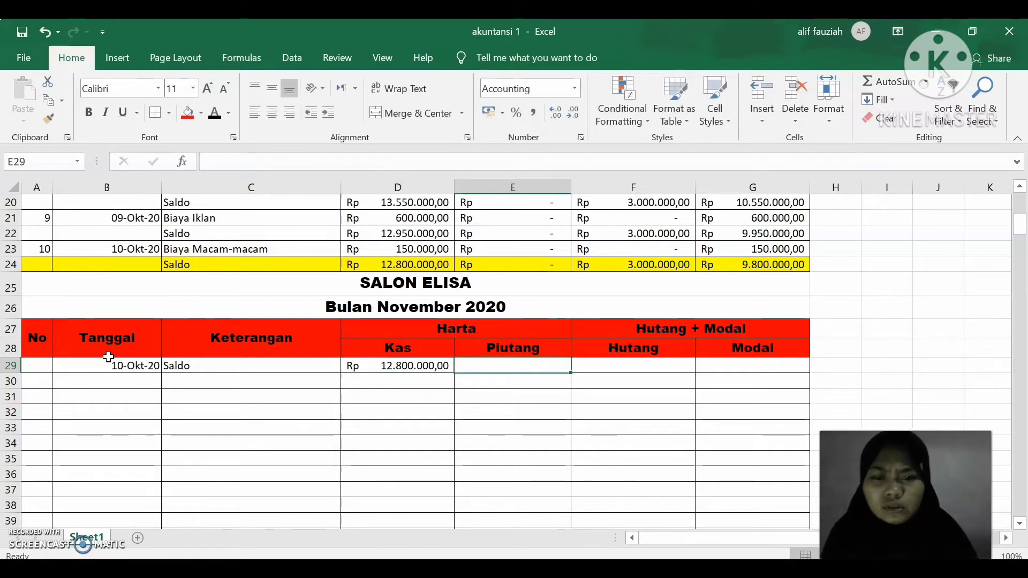
pyautogui.write('0')
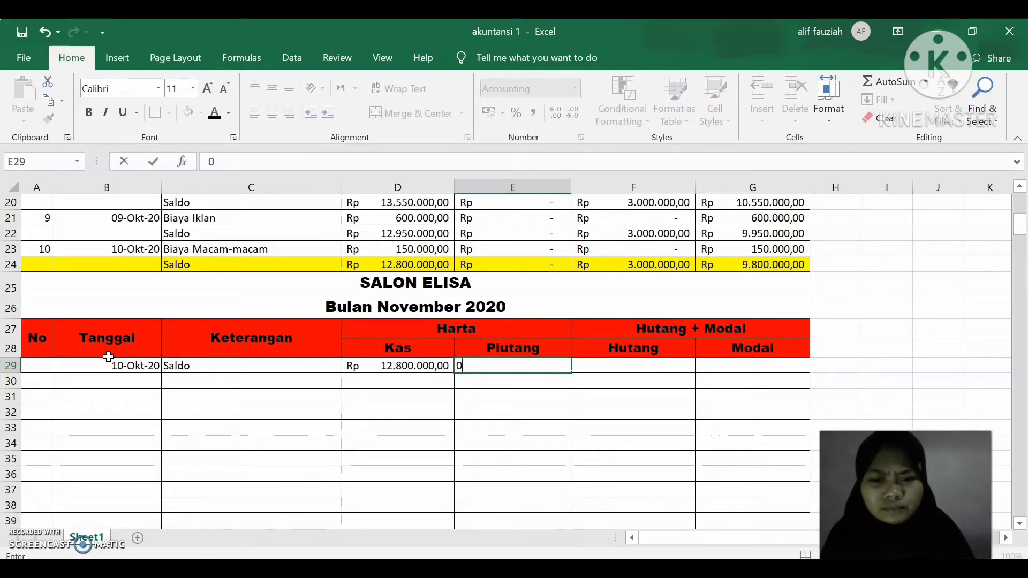
pyautogui.press('Left')
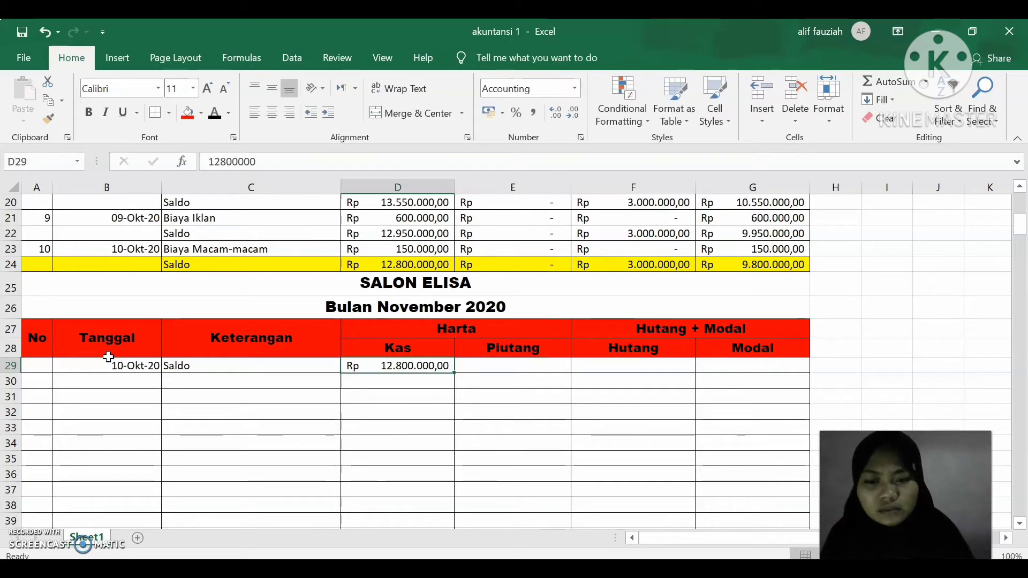
pyautogui.press('BackSpace')
# Carry the October closing Kas balance into D29 with =SUM(D24), and fill the formula across Piutang, Hutang and Modal to G29.
pyautogui.write('=')
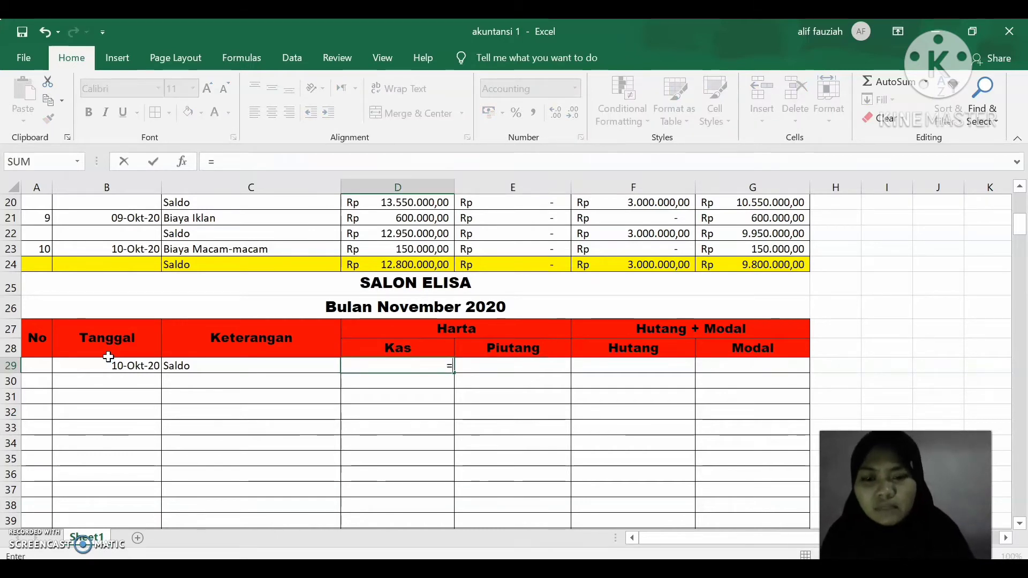
pyautogui.write('sum')
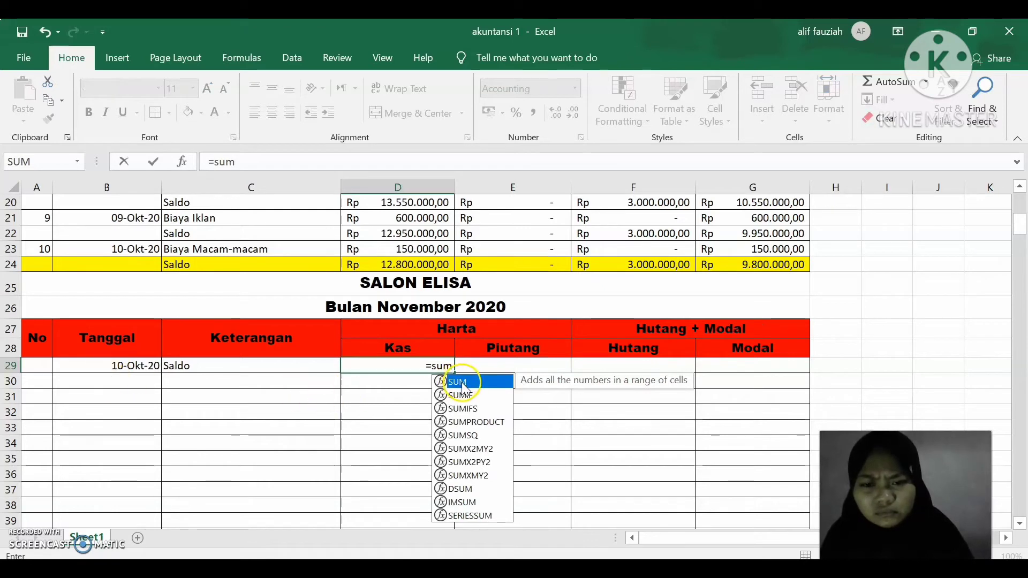
pyautogui.doubleClick(462, 383)
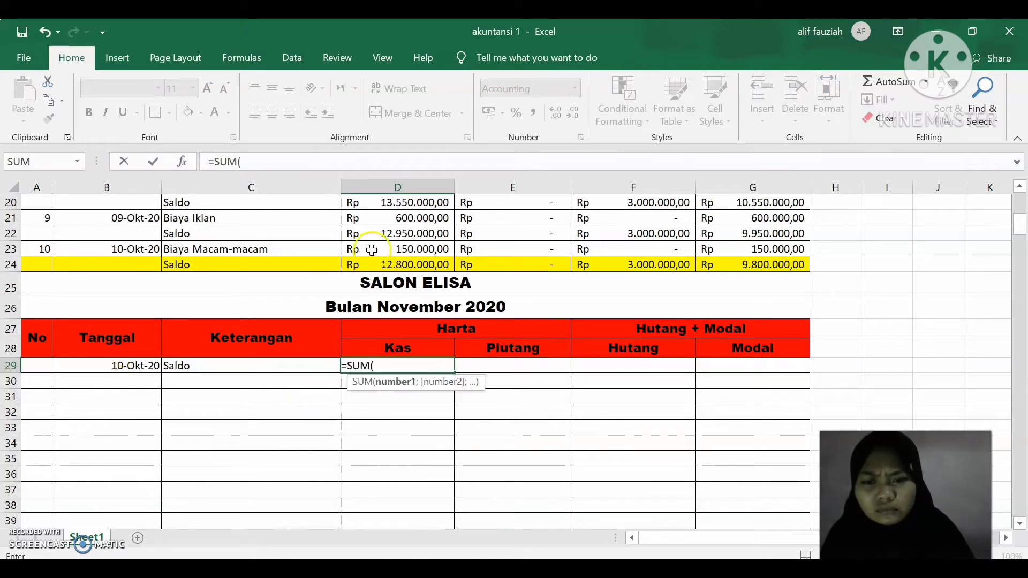
pyautogui.click(397, 267)
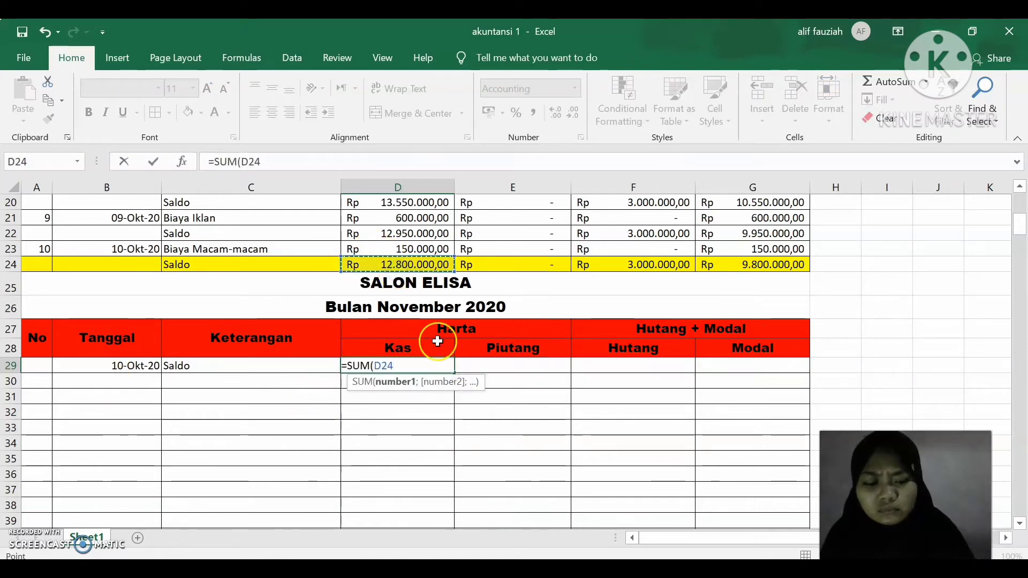
pyautogui.press('Return')
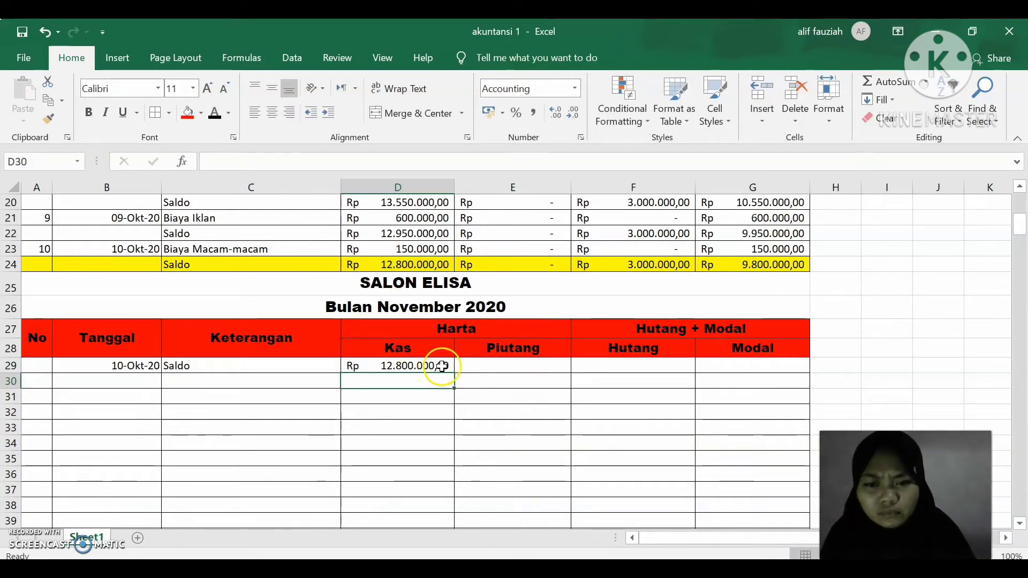
pyautogui.click(441, 366)
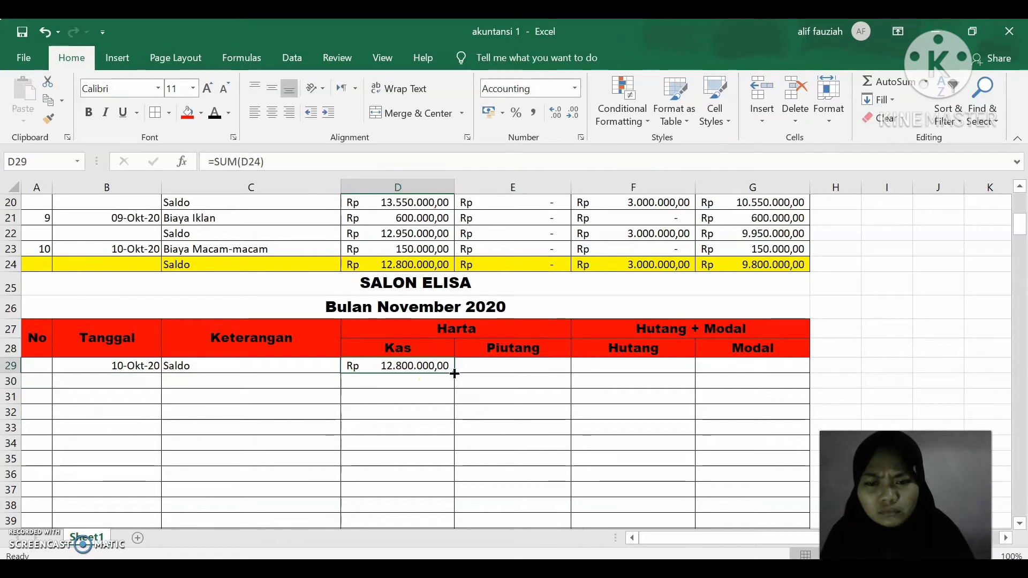
pyautogui.moveTo(453, 372); pyautogui.dragTo(758, 374)
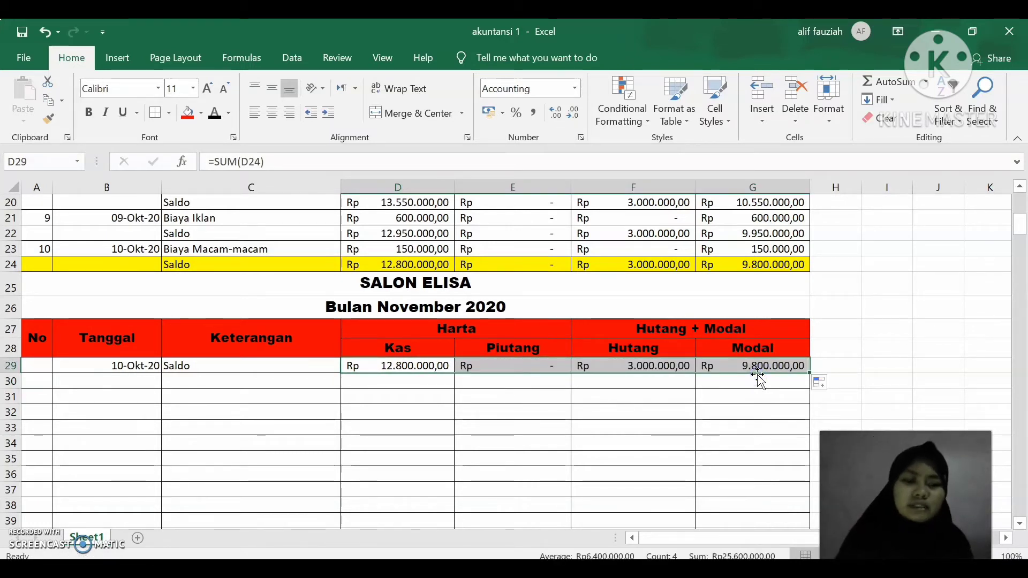
# Number the row below the opening Saldo as 1 in the No column (A30).
pyautogui.click(45, 383)
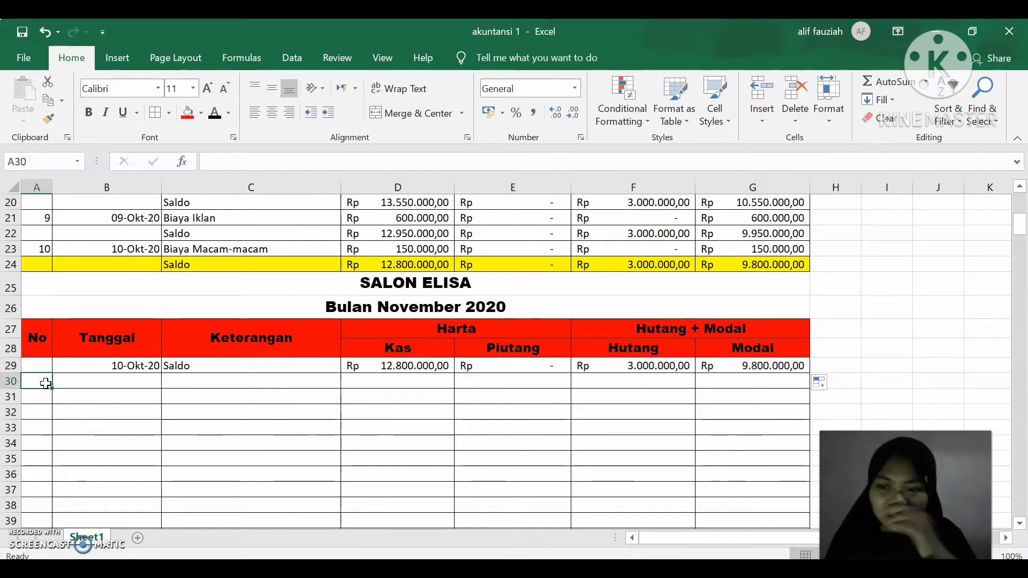
pyautogui.write('1')
pyautogui.press('Tab')
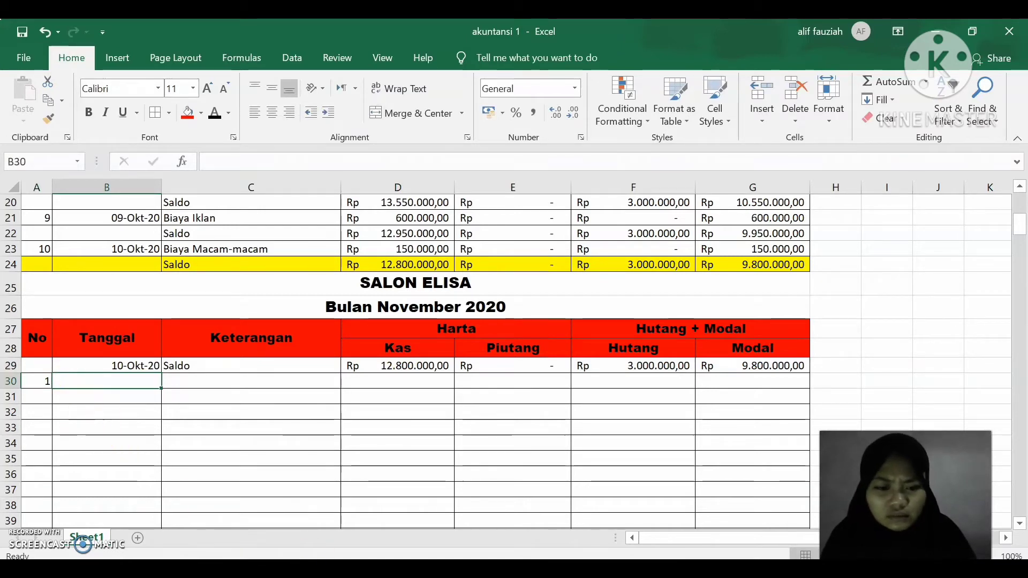
# Check the first transaction in the Word list, and enter the date 1-November-2020 in the Excel table's Tanggal cell B30.
pyautogui.hotkey('alt', 'Tab')
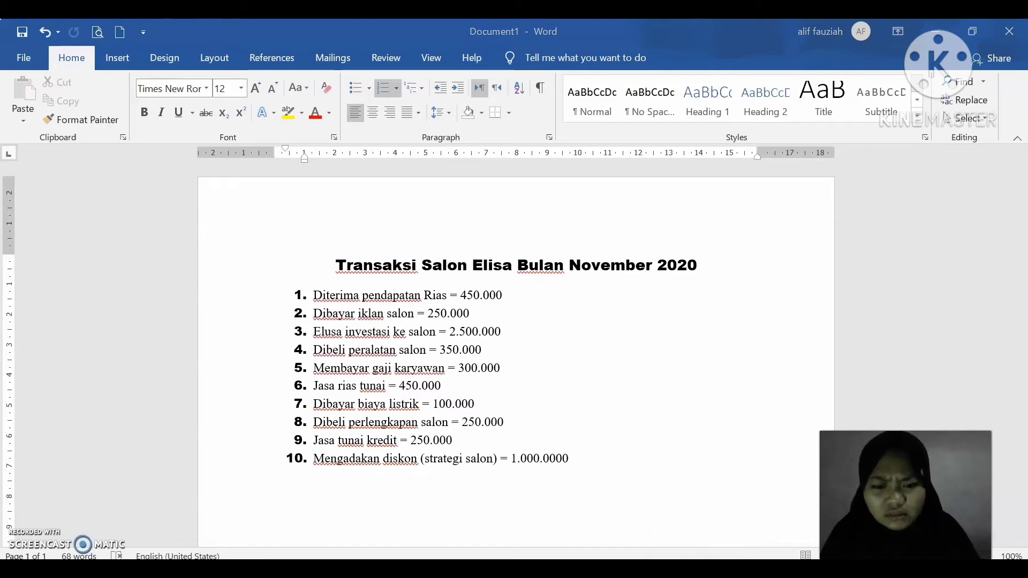
pyautogui.hotkey('alt', 'Tab')
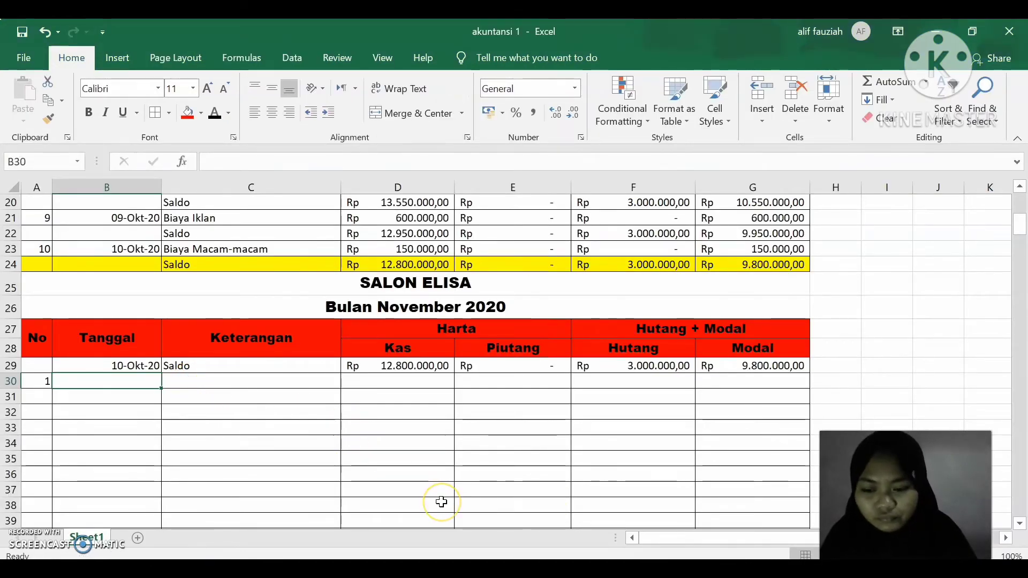
pyautogui.write('1-')
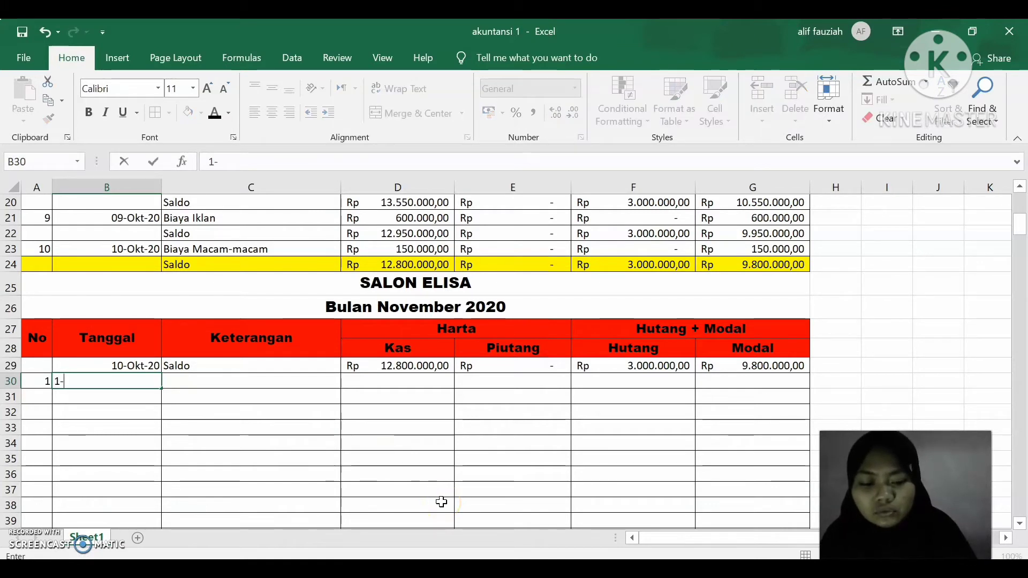
pyautogui.write('Novw')
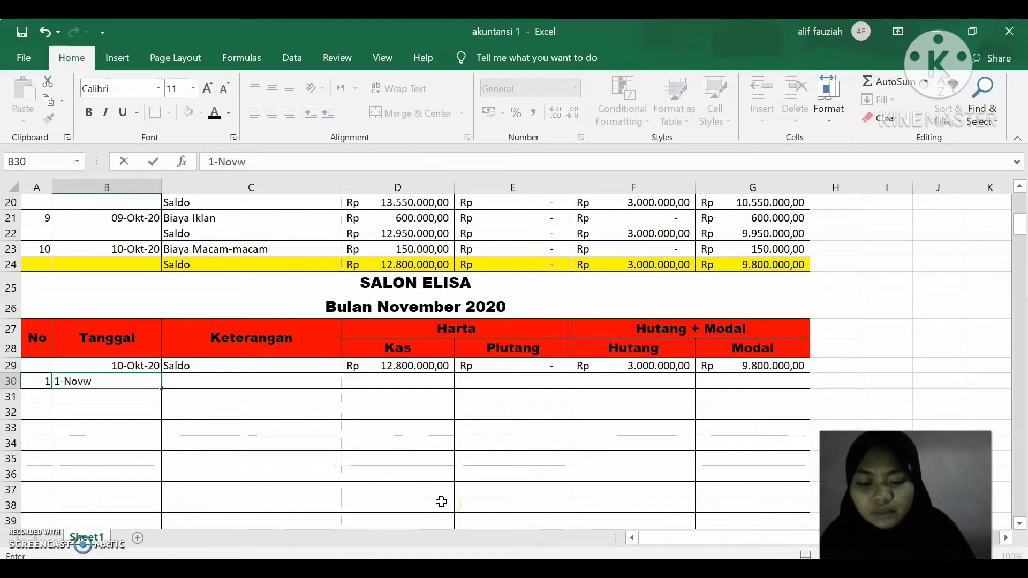
pyautogui.press('BackSpace')
pyautogui.write('embe')
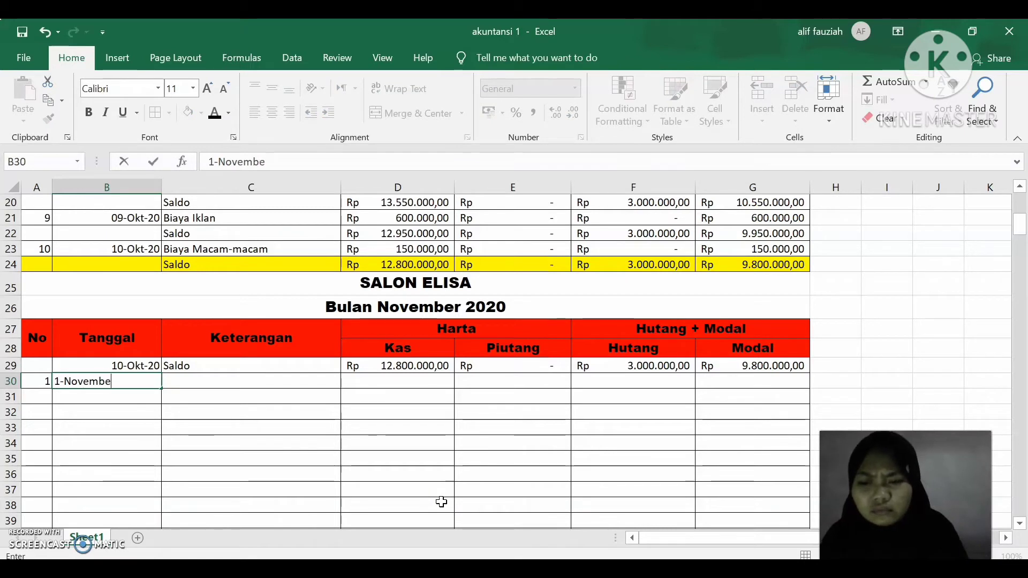
pyautogui.write('r-202')
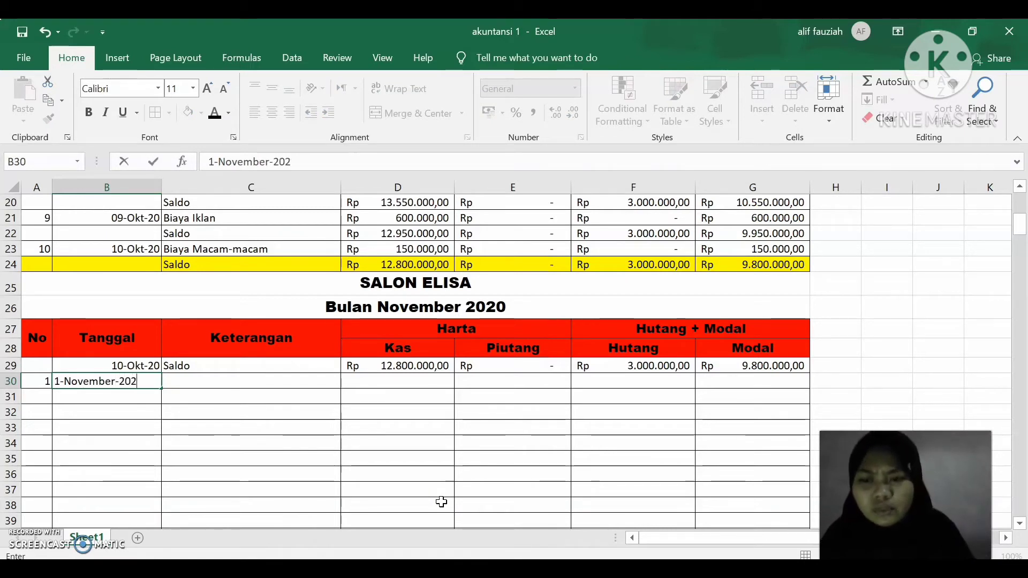
pyautogui.write('0')
pyautogui.press('Tab')
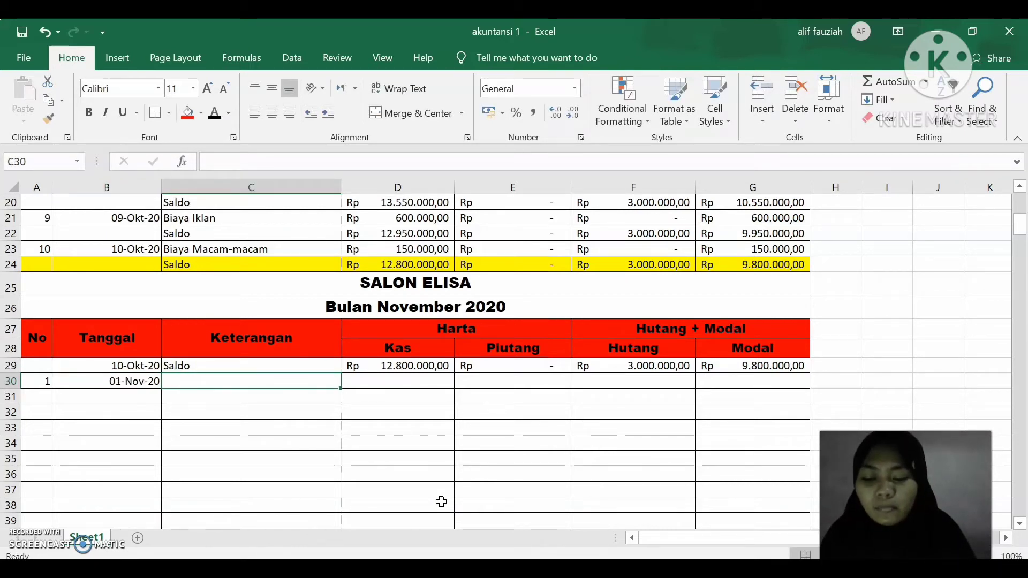
# Describe the 1 November transaction as "Jasa Rias Tunai" in the Keterangan column (C30).
pyautogui.write('Jasa')
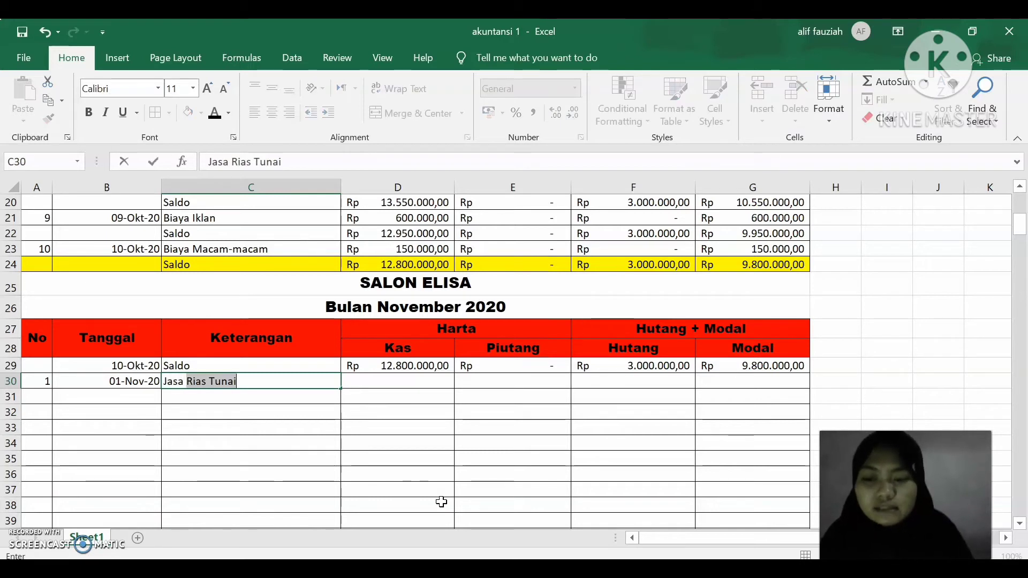
pyautogui.write(' Rias Tun')
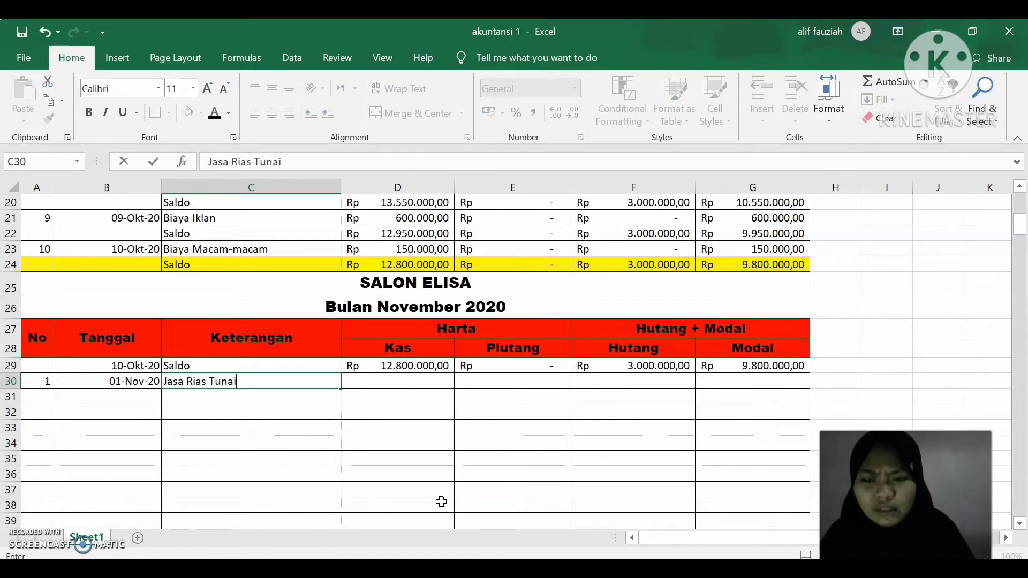
pyautogui.write('ai')
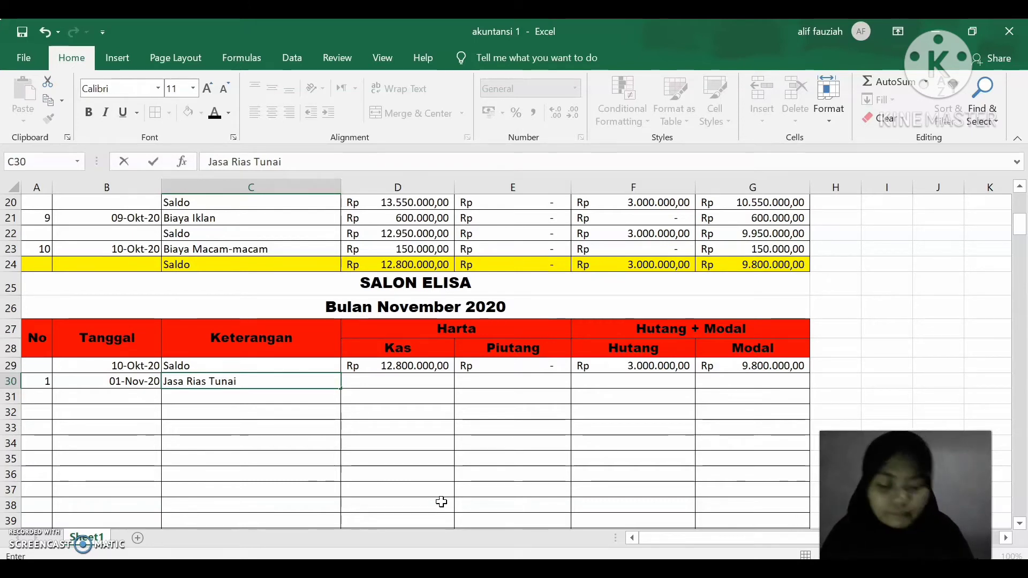
pyautogui.press('Tab')
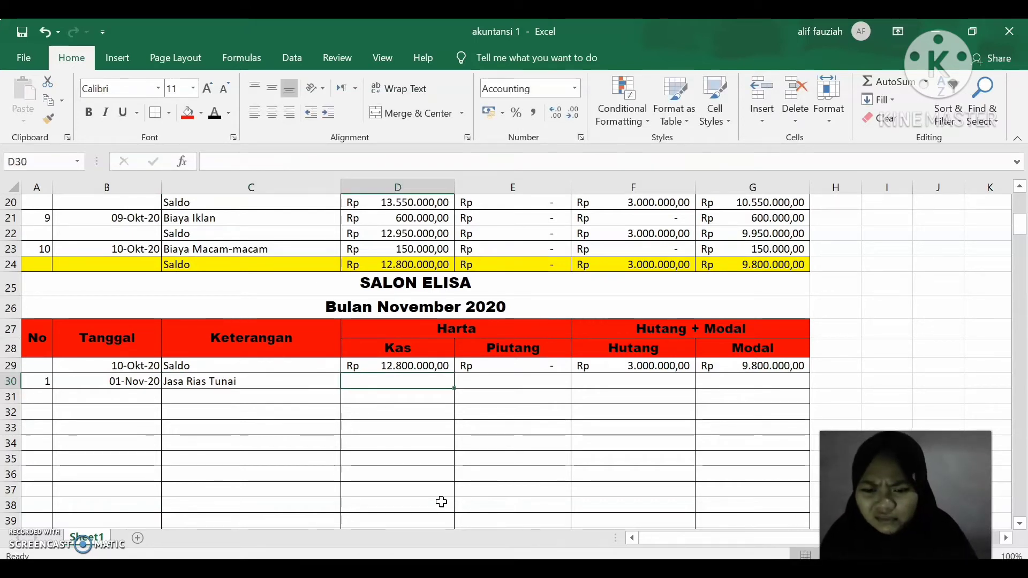
# Enter the Jasa Rias Tunai amounts in row 30: Kas 450000, Piutang 0, Hutang 0 and Modal 450000.
pyautogui.write('4')
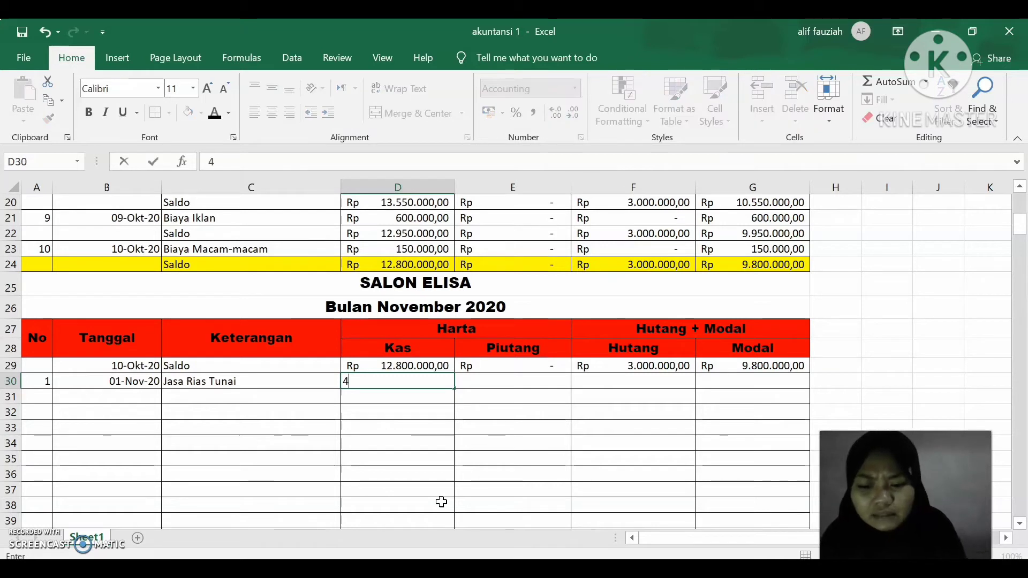
pyautogui.write('5')
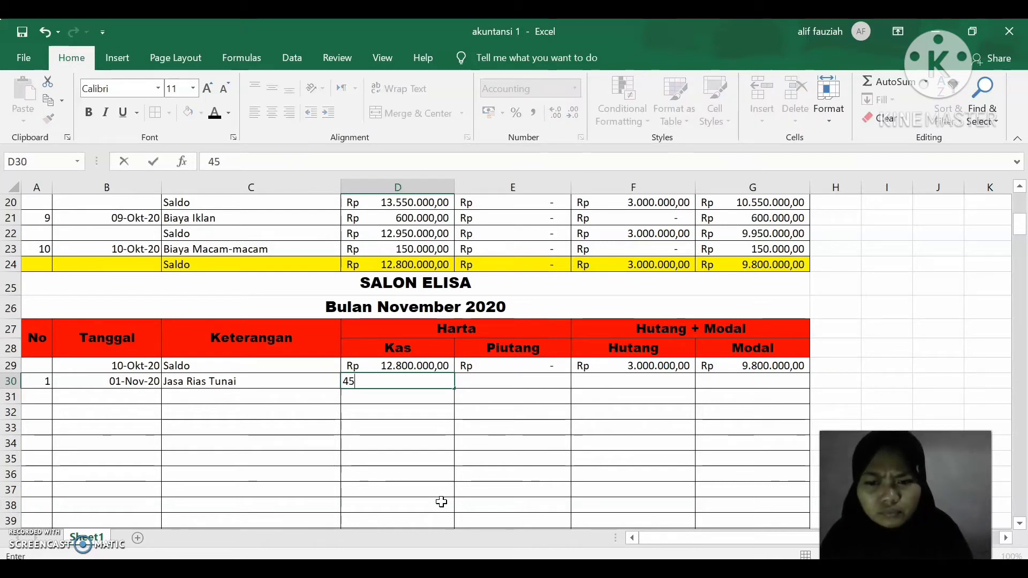
pyautogui.write('90000')
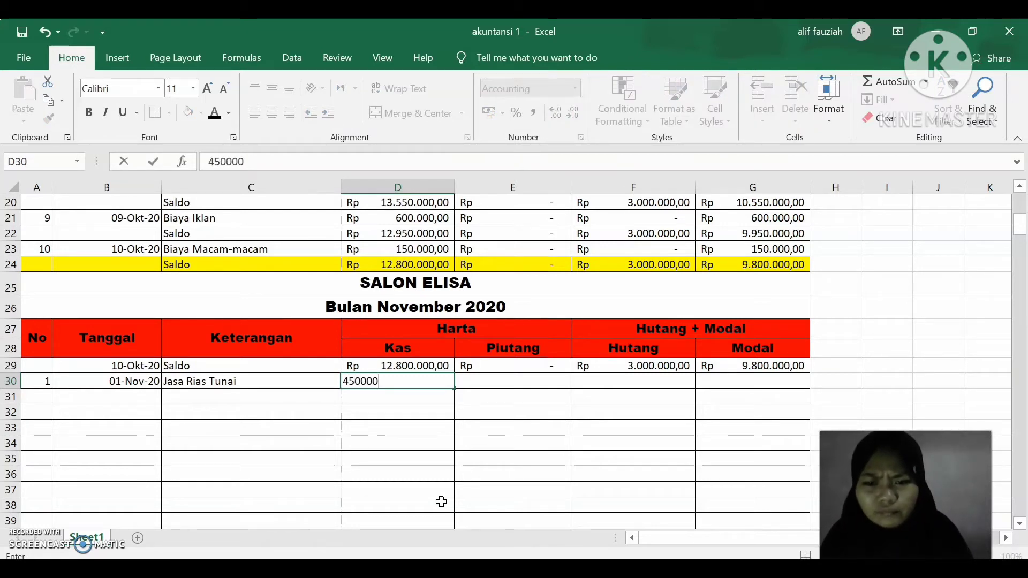
pyautogui.press('Tab')
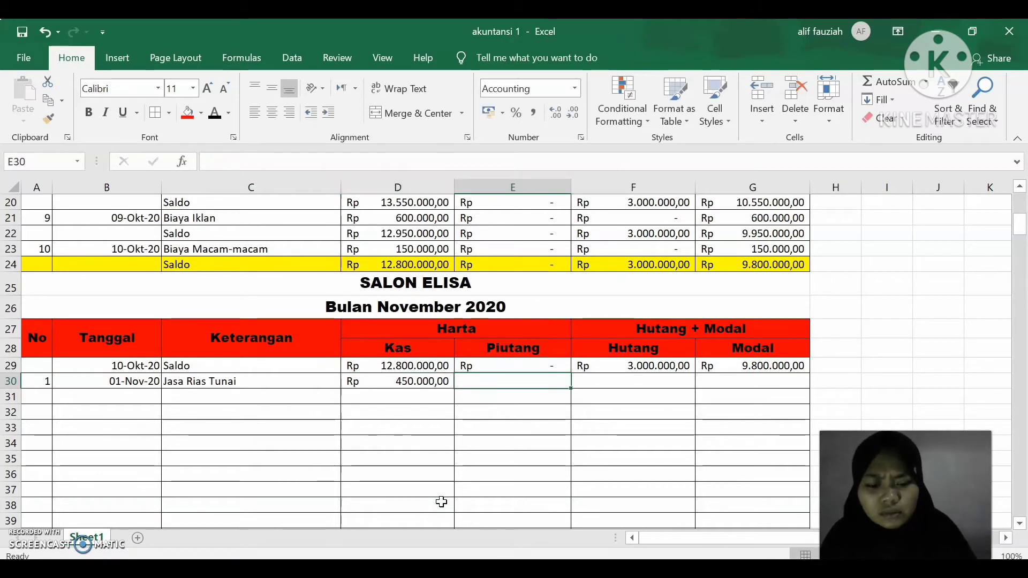
pyautogui.write('0')
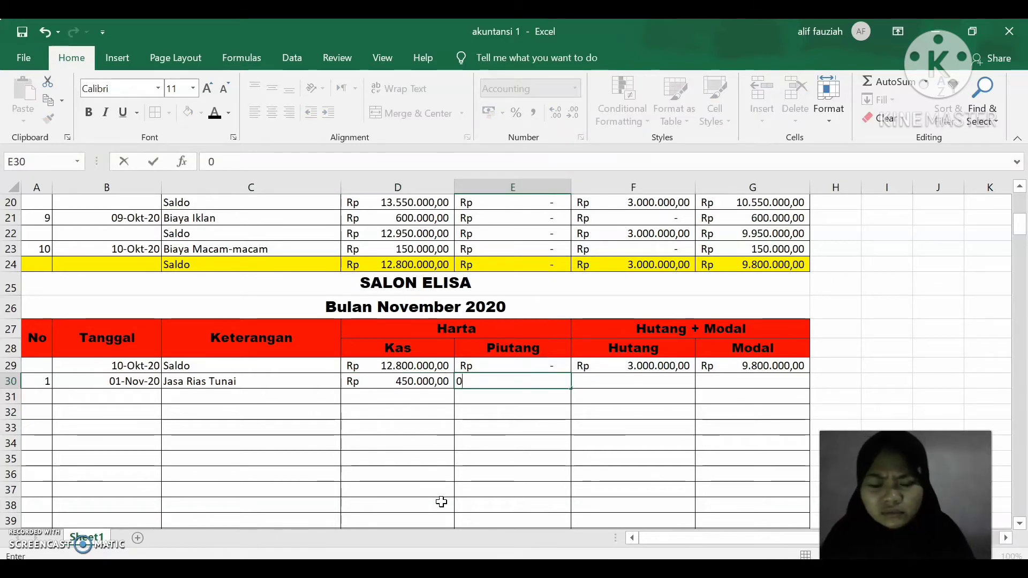
pyautogui.press('Tab')
pyautogui.write('0')
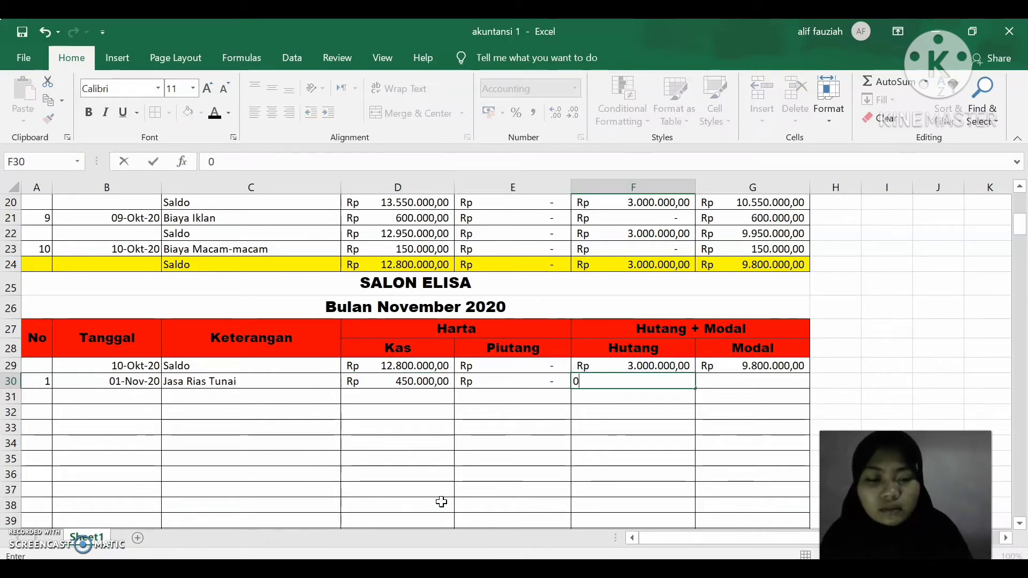
pyautogui.press('Tab')
pyautogui.write('450')
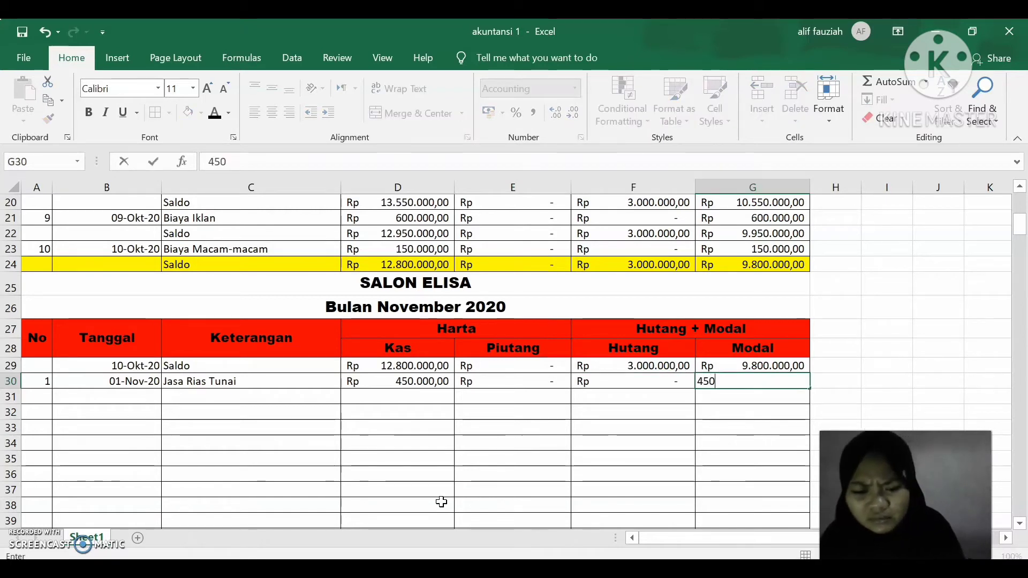
pyautogui.write('000')
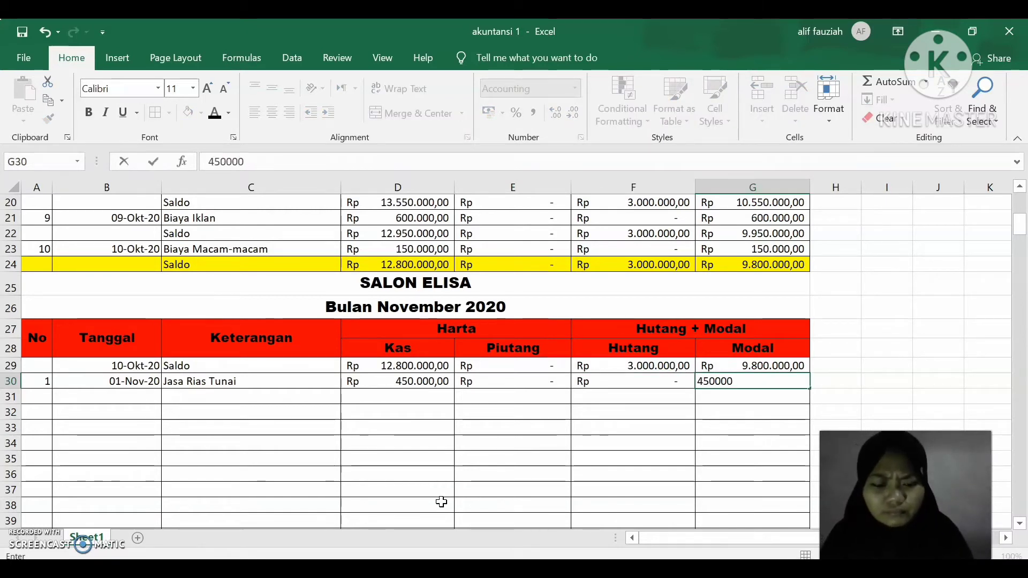
pyautogui.press('Return')
# Label the row below Jasa Rias Tunai as "Saldo" in the Keterangan column (C31).
pyautogui.press('Left')
pyautogui.press('Left')
pyautogui.press('Left')
pyautogui.press('Left')
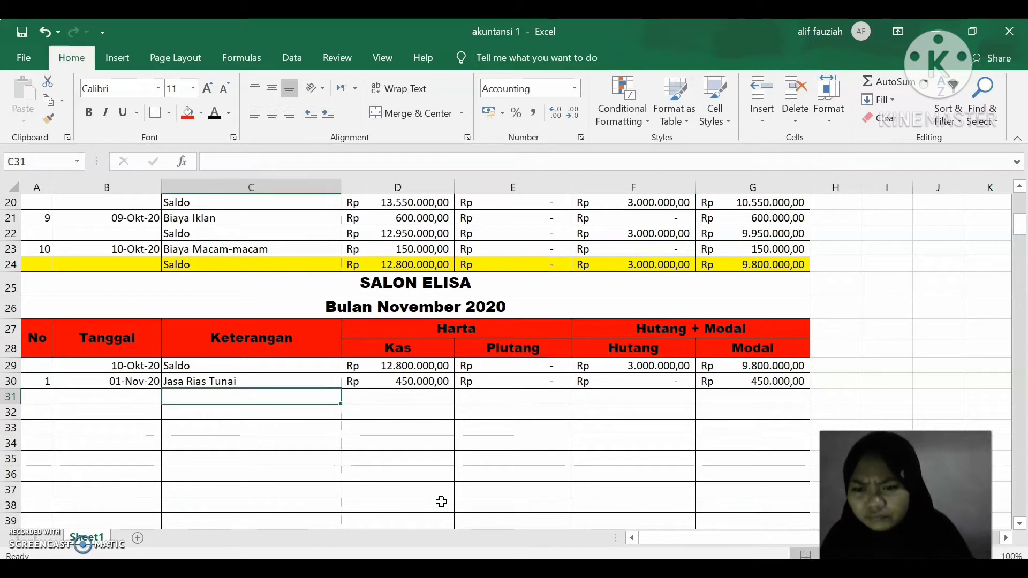
pyautogui.press('Left')
pyautogui.press('Left')
pyautogui.press('Right')
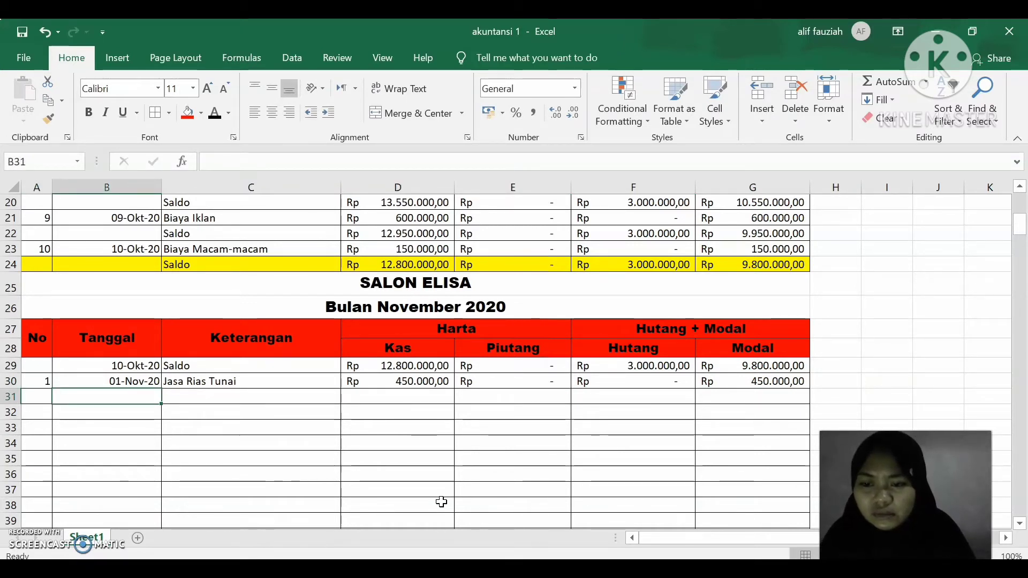
pyautogui.press('Right')
pyautogui.write('Sald')
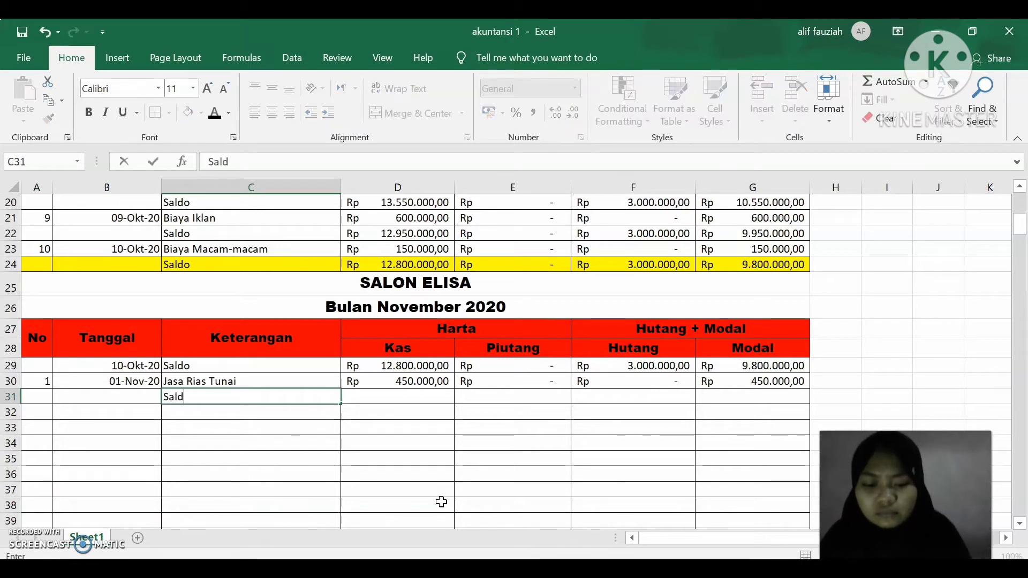
pyautogui.write('o')
pyautogui.press('Right')
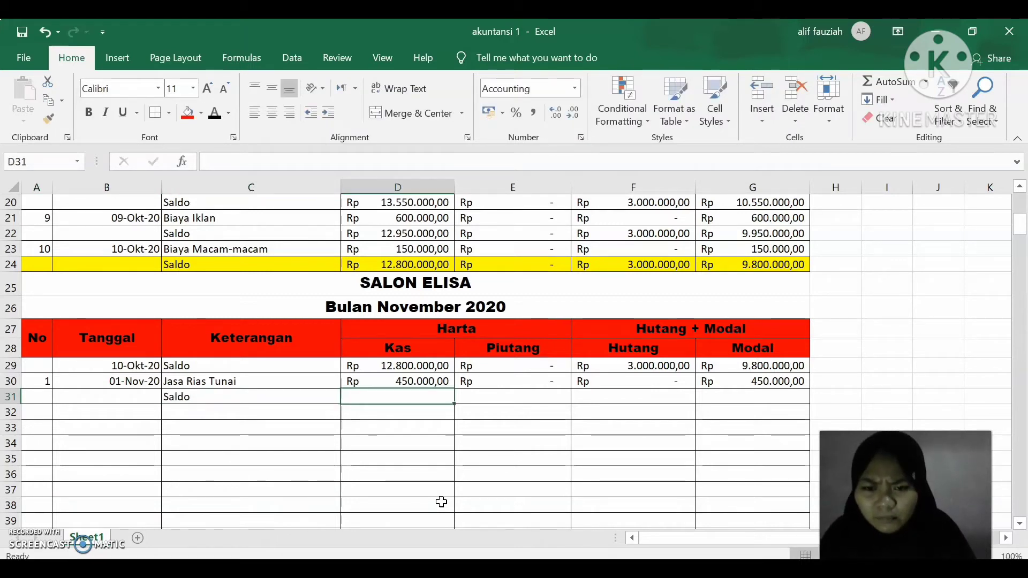
# Total the Kas balance in D31 with =SUM(D29:D30), and fill the formula across Piutang, Hutang and Modal to G31.
pyautogui.write('=sum')
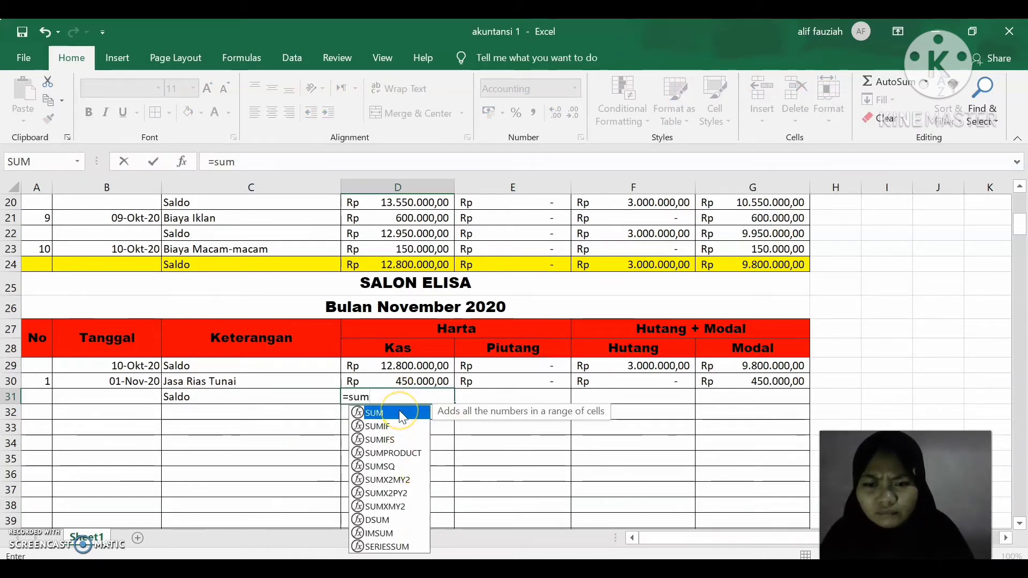
pyautogui.doubleClick(400, 413)
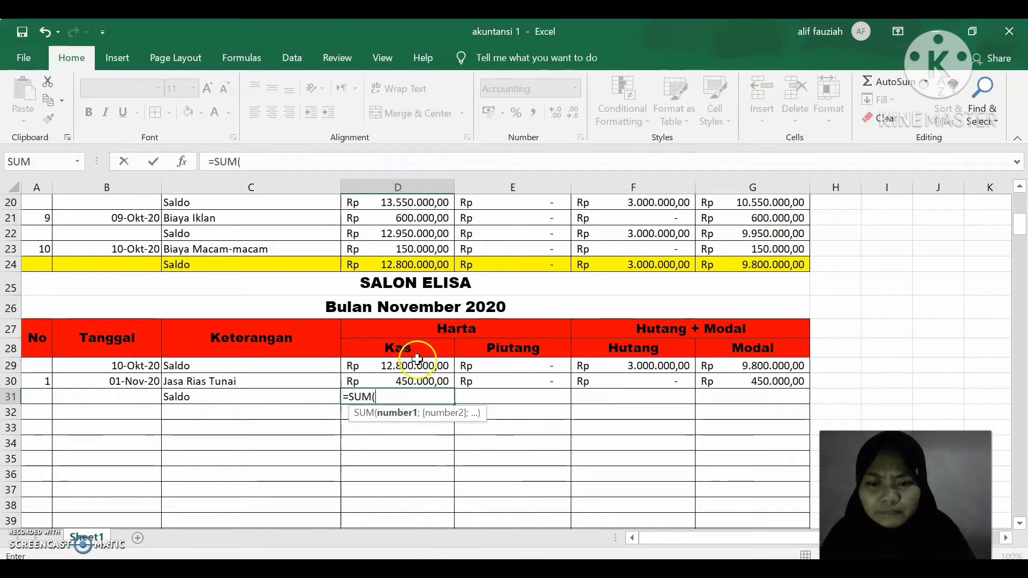
pyautogui.moveTo(421, 365); pyautogui.dragTo(425, 381)
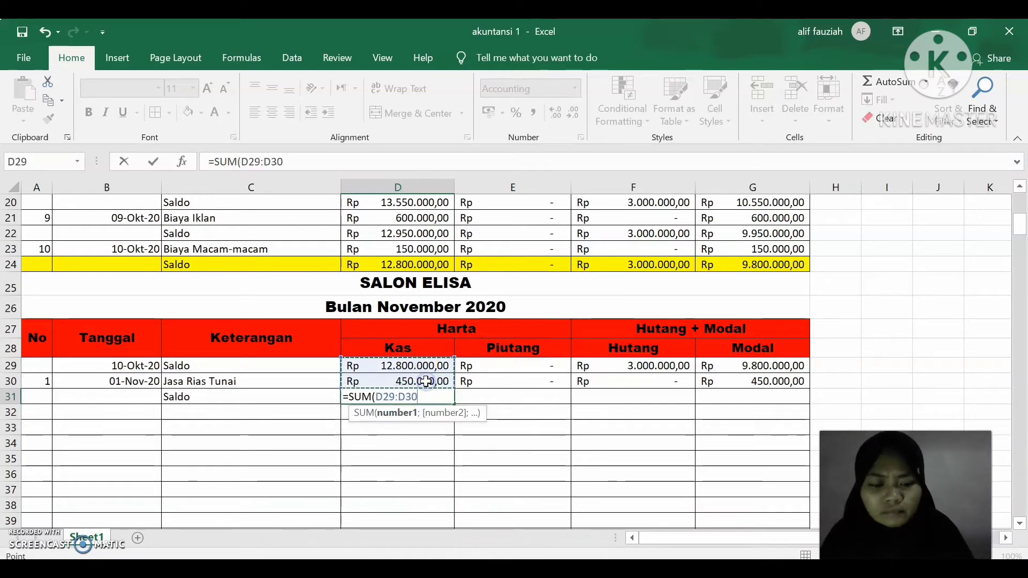
pyautogui.press('Return')
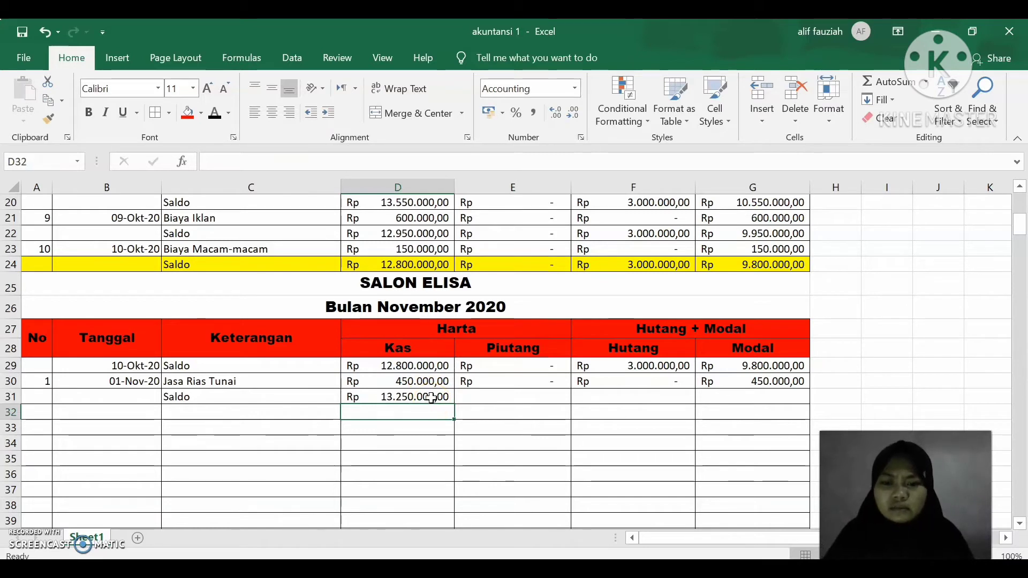
pyautogui.doubleClick(431, 397)
pyautogui.press('Return')
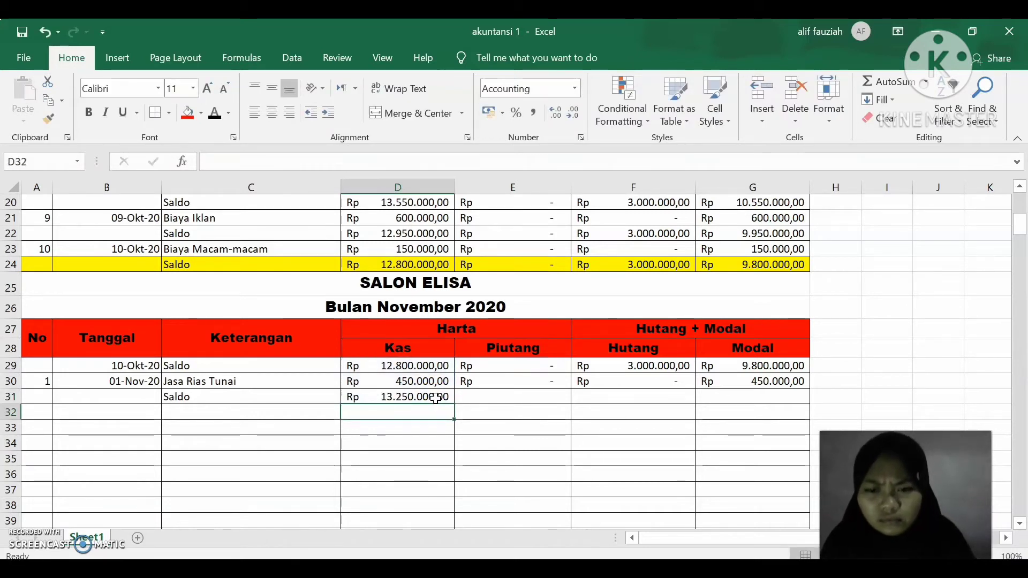
pyautogui.click(436, 397)
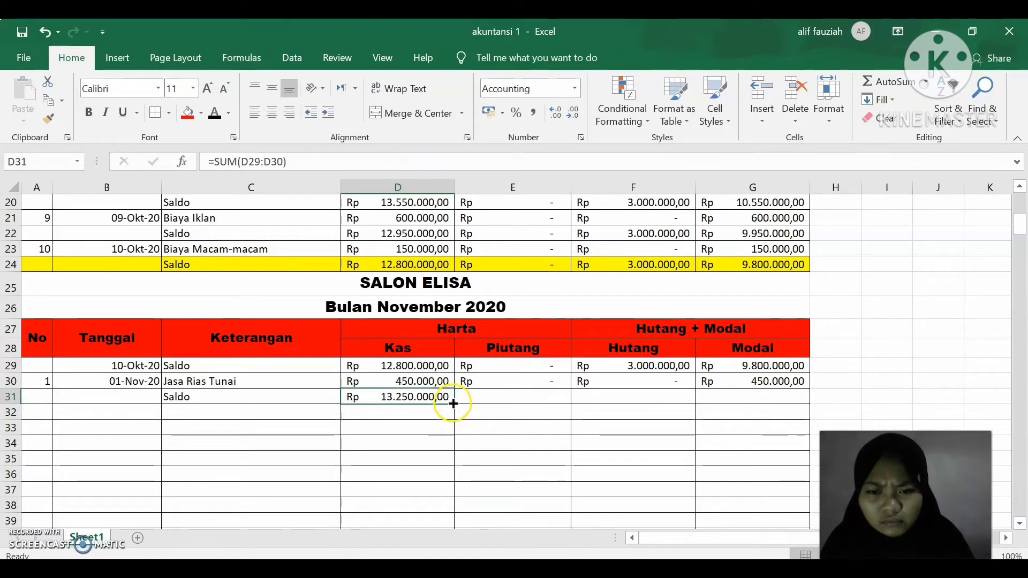
pyautogui.moveTo(453, 404); pyautogui.dragTo(796, 397)
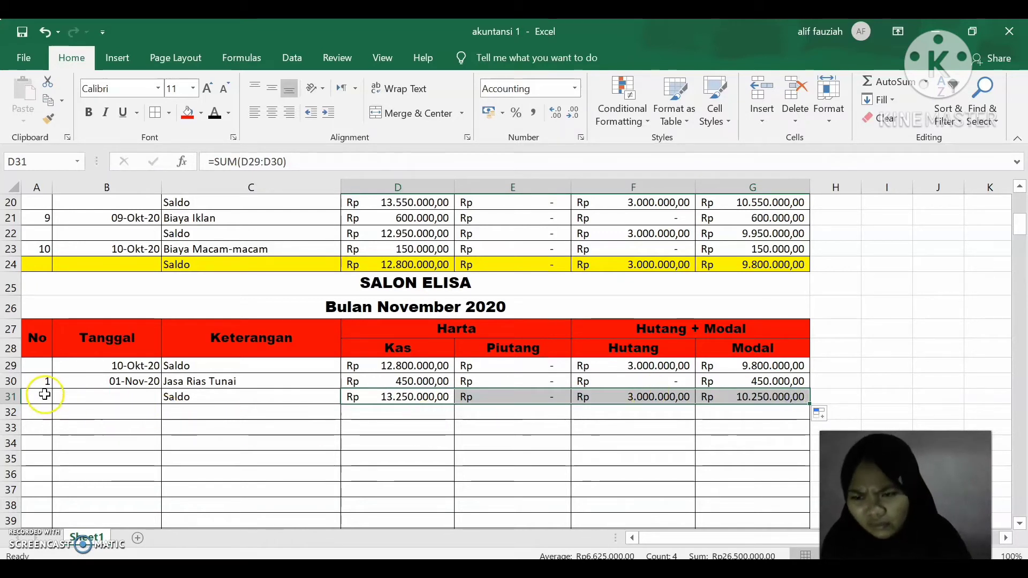
# Number the second November transaction 2 in A32 and date it 02-November-2020 in the Tanggal column (B32).
pyautogui.click(43, 413)
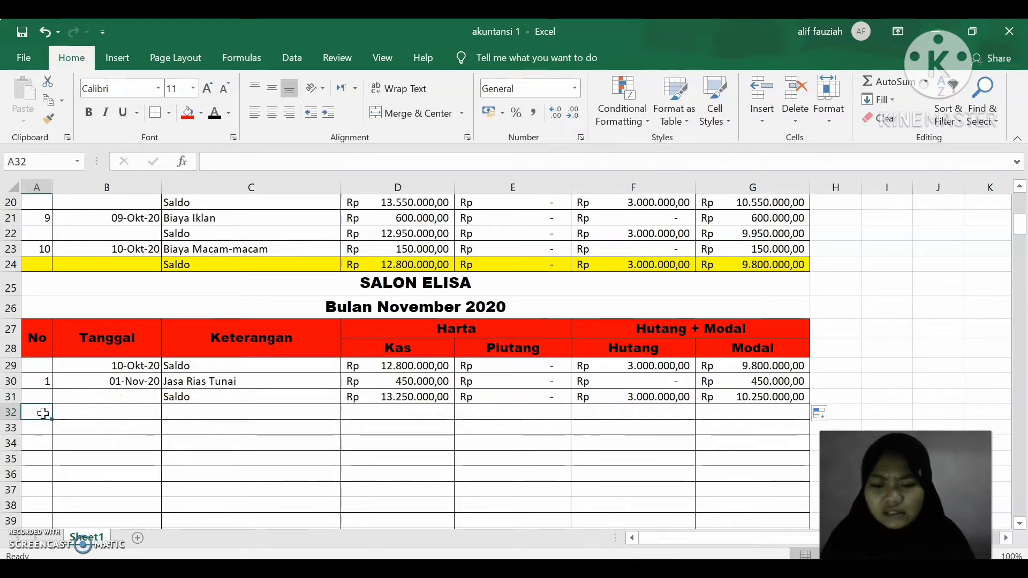
pyautogui.write('2')
pyautogui.click(87, 410)
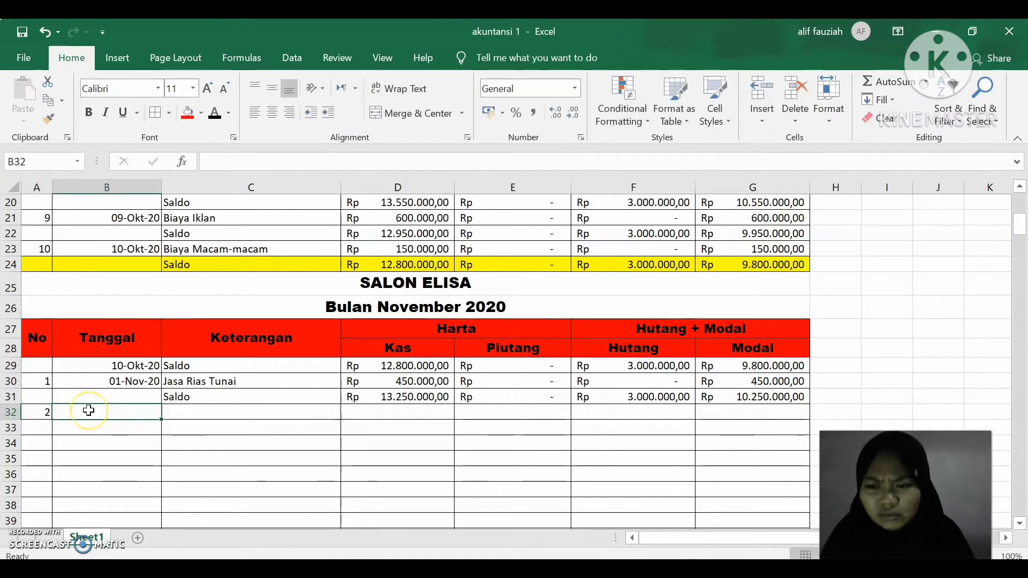
pyautogui.write('02')
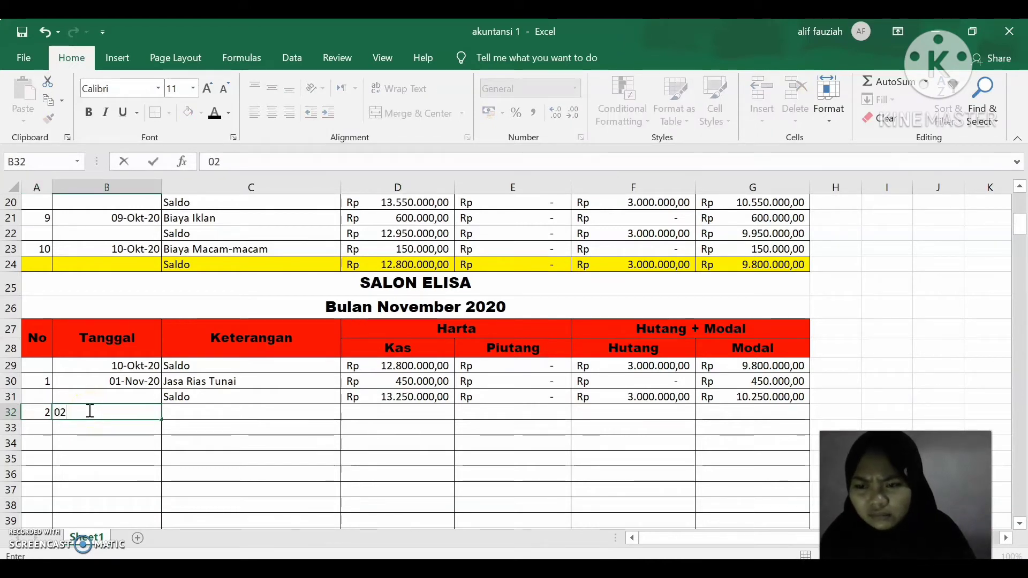
pyautogui.write('-No')
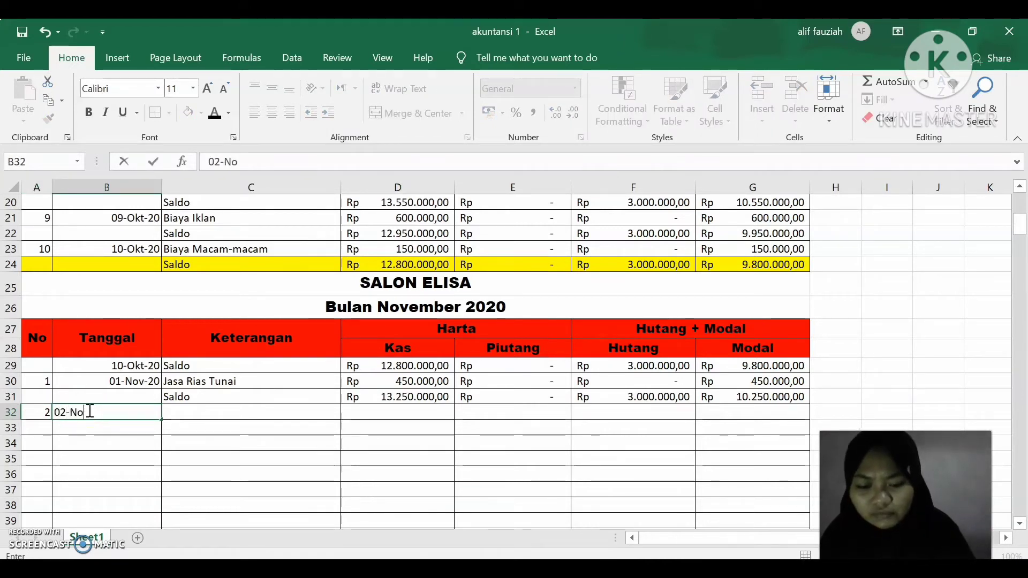
pyautogui.write('vembe')
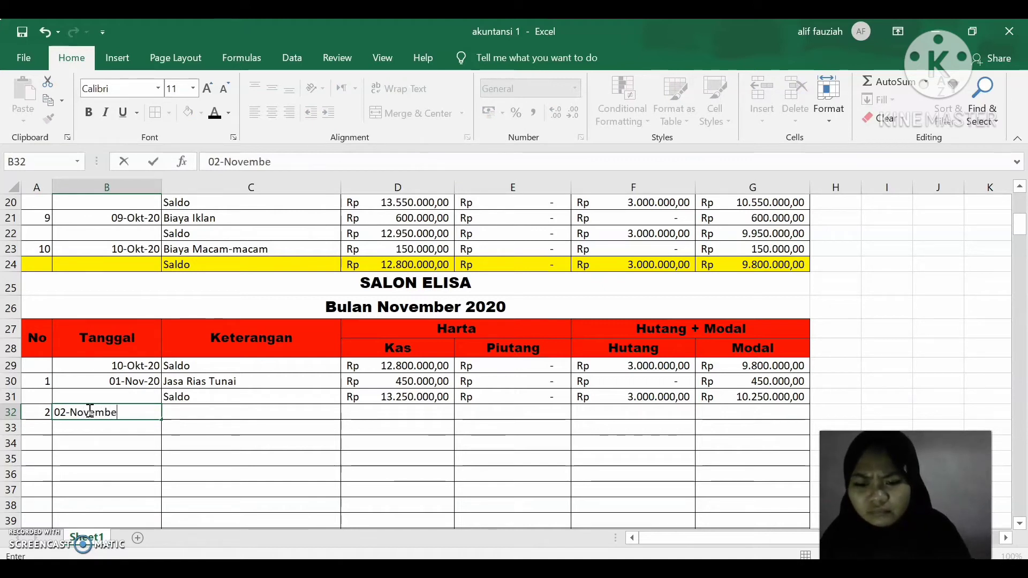
pyautogui.write('r-2020')
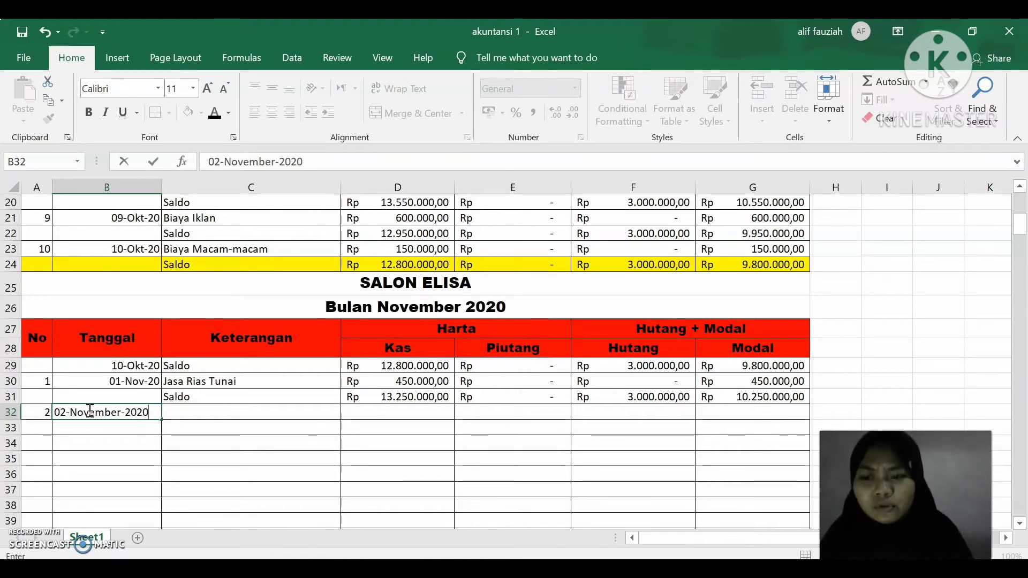
pyautogui.press('Tab')
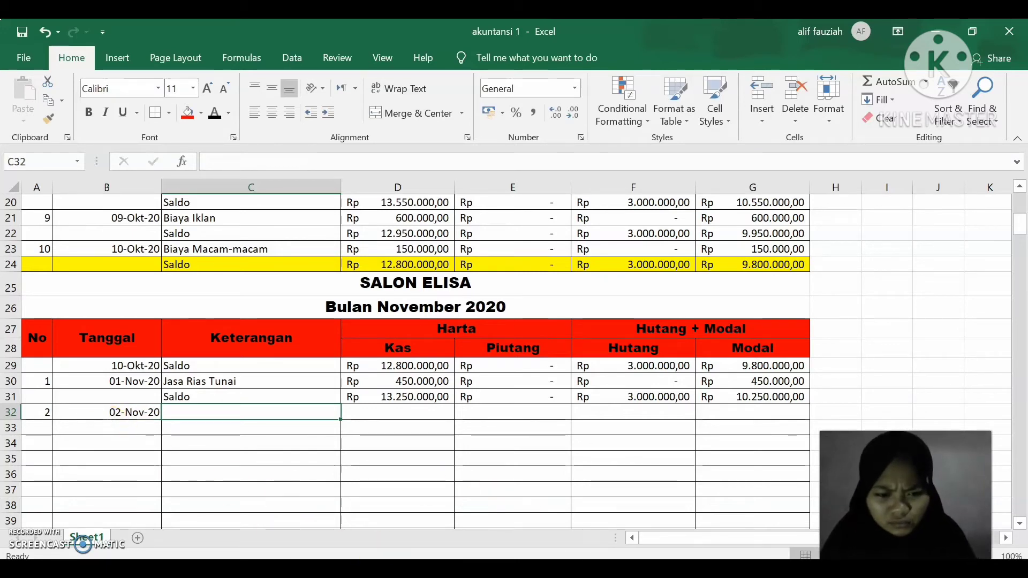
# Check the second transaction in the Word list and describe it as "Biaya Iklan" in the Excel Keterangan column (C32).
pyautogui.hotkey('alt', 'Tab')
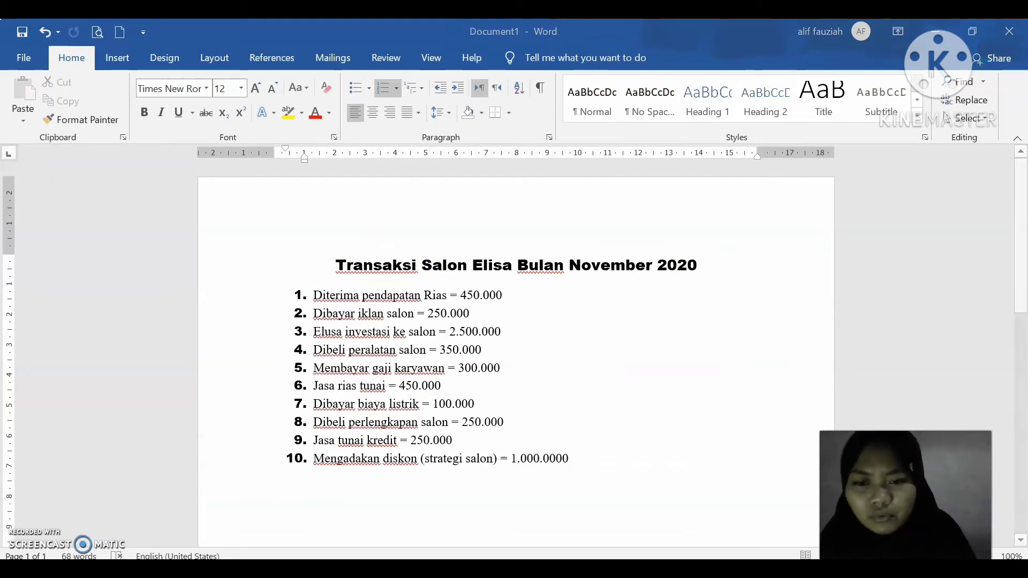
pyautogui.hotkey('alt', 'Tab')
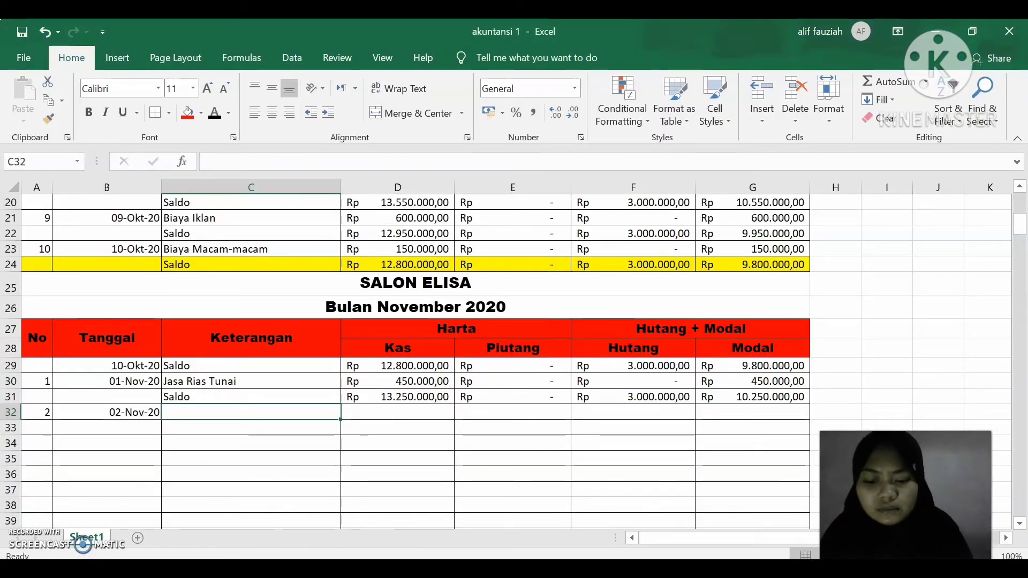
pyautogui.write('I')
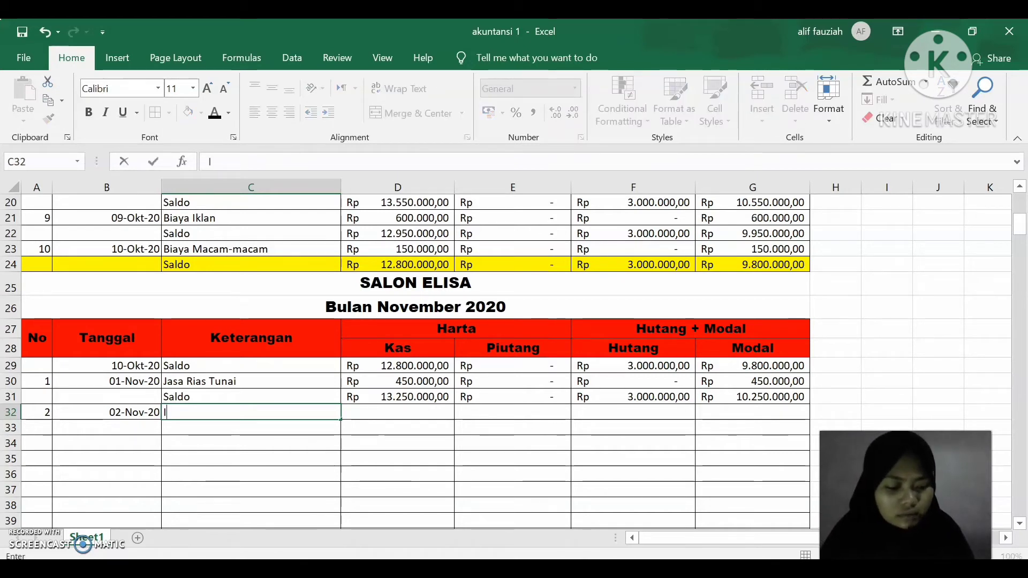
pyautogui.write('bl')
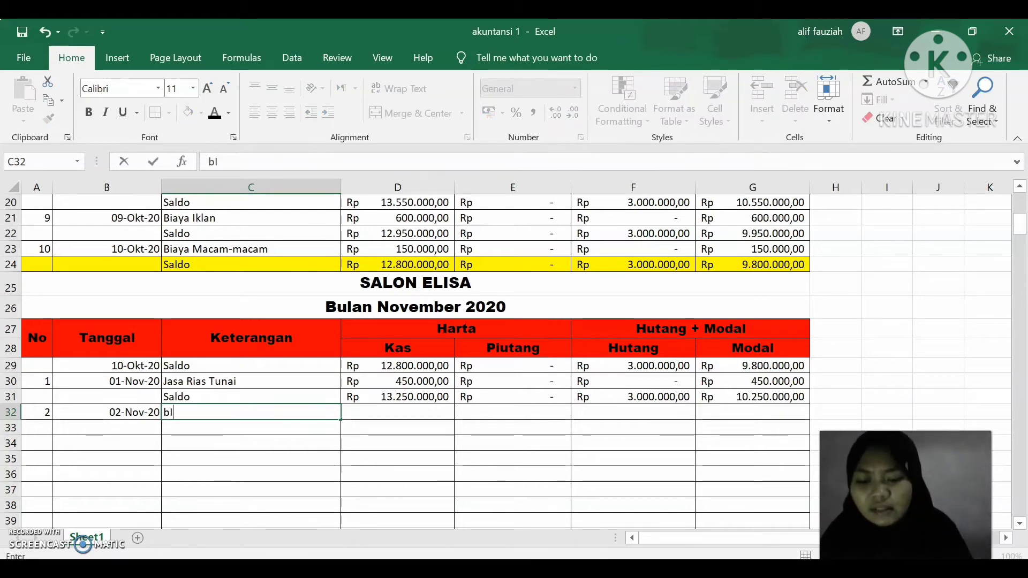
pyautogui.write('ay')
pyautogui.press('BackSpace')
pyautogui.press('BackSpace')
pyautogui.press('BackSpace')
pyautogui.press('BackSpace')
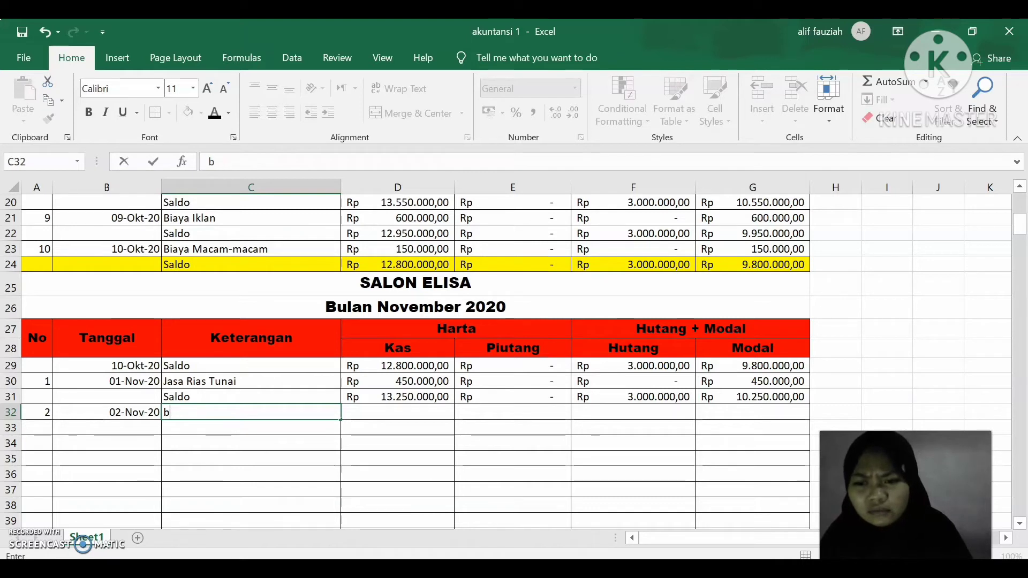
pyautogui.write('Biaya')
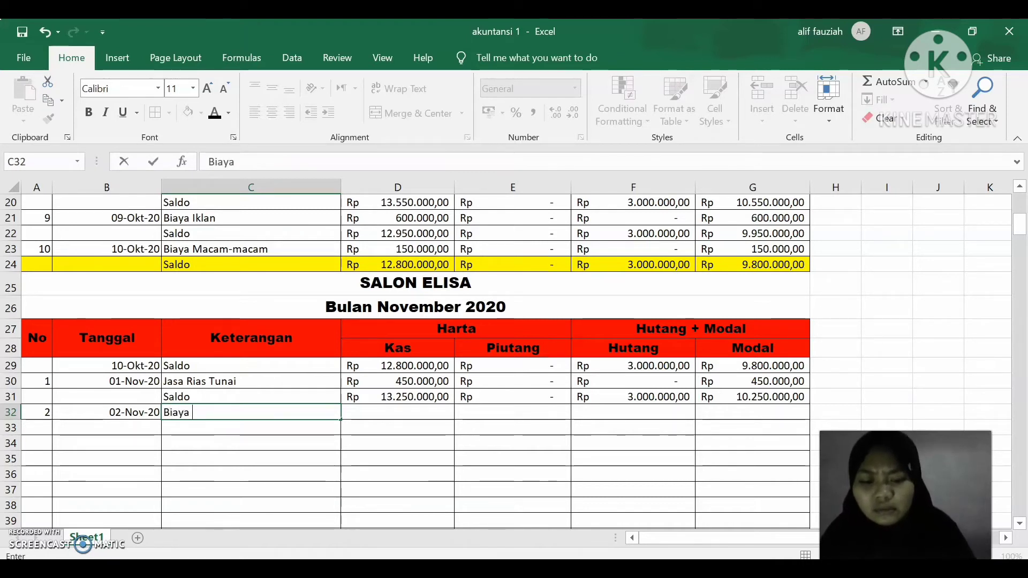
pyautogui.write(' Iklan')
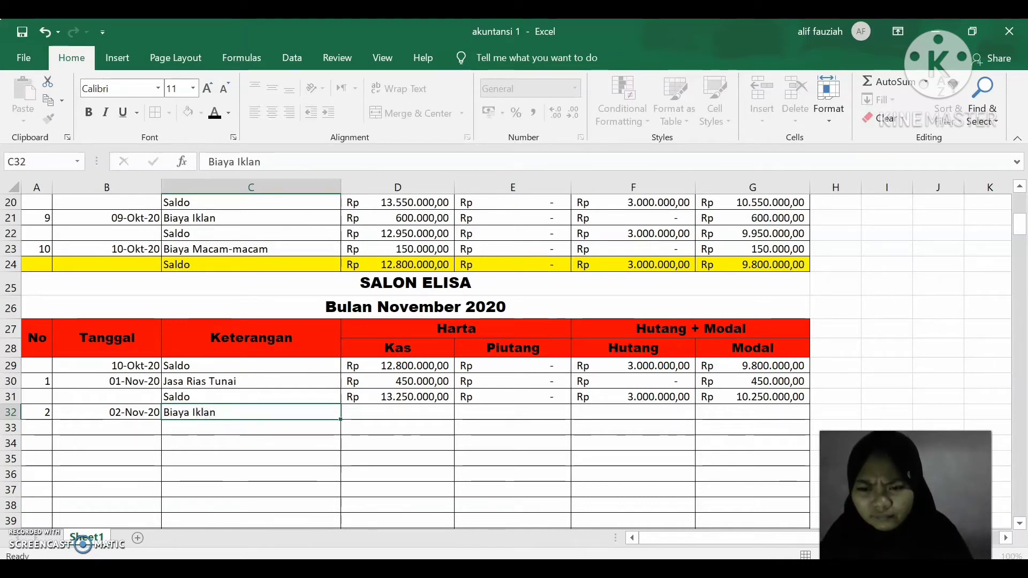
# Enter the Biaya Iklan amounts in row 32: Kas 250000, Piutang 0, Hutang 0 and Modal 250000.
pyautogui.press('Tab')
pyautogui.write('25')
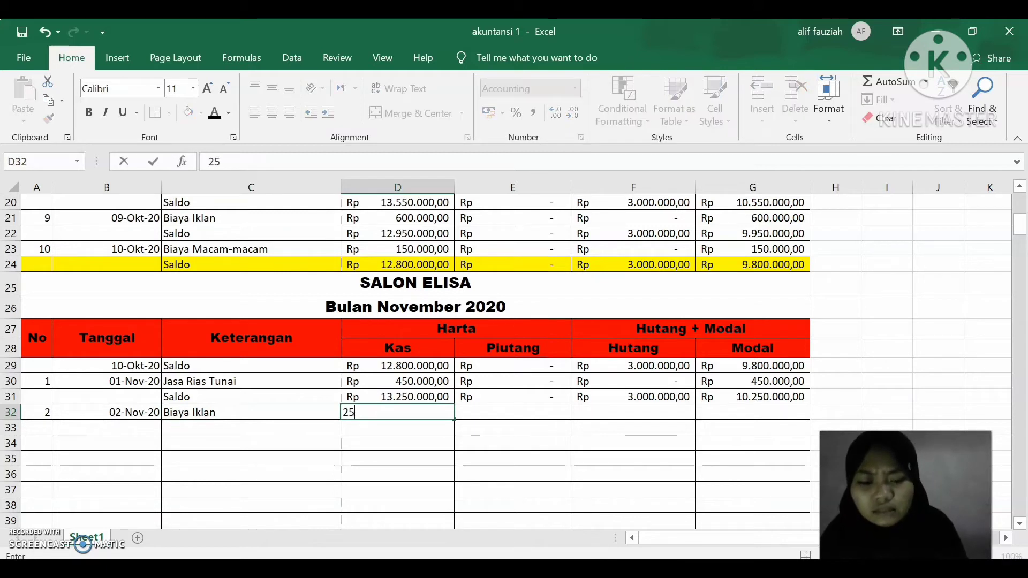
pyautogui.write('0000')
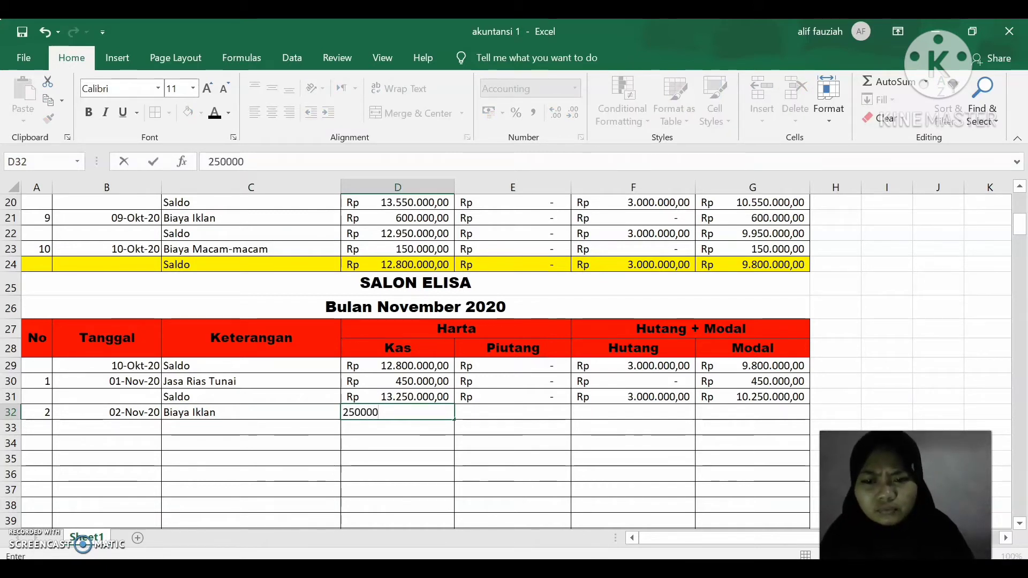
pyautogui.press('Tab')
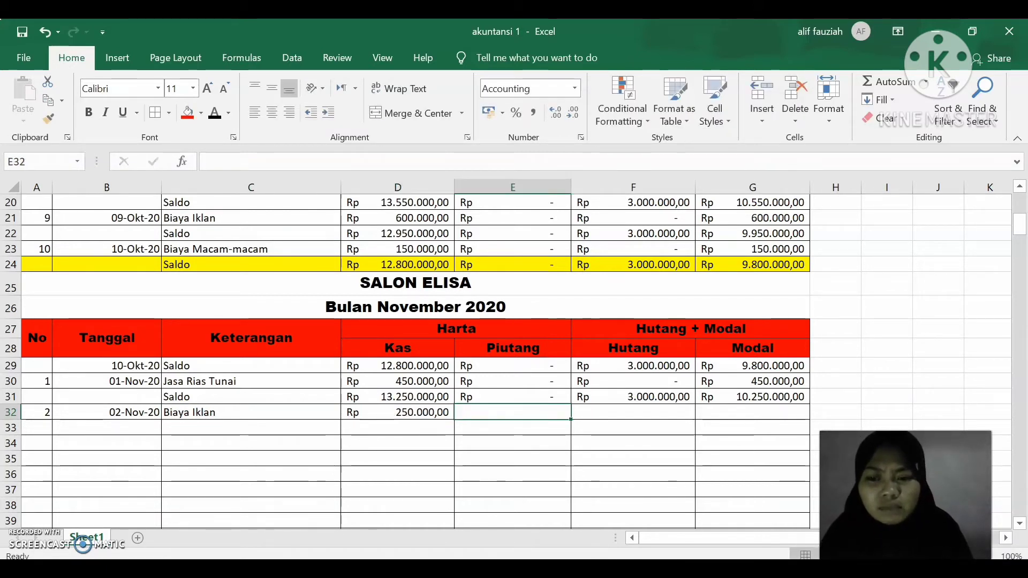
pyautogui.write('0')
pyautogui.press('Tab')
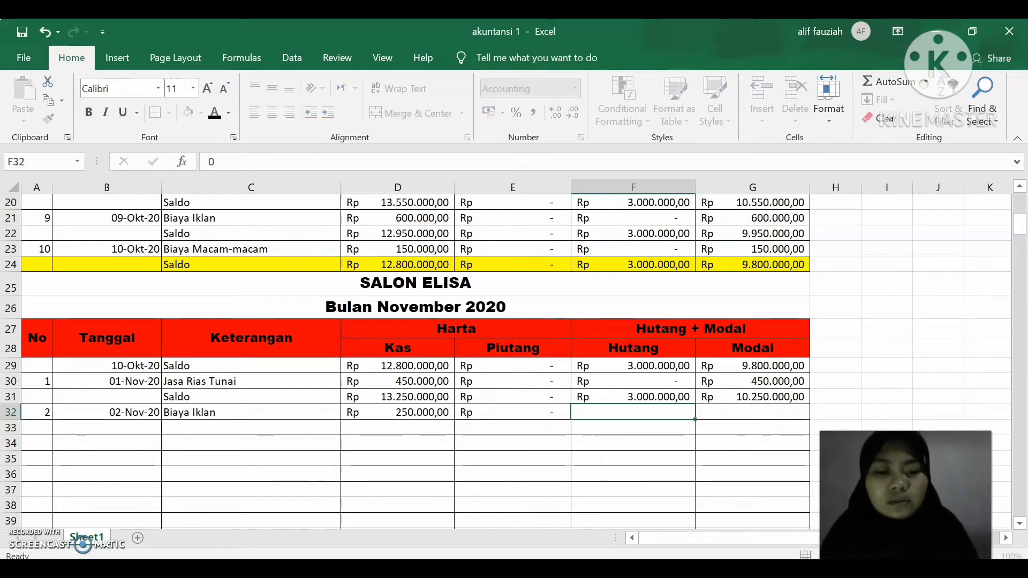
pyautogui.write('0')
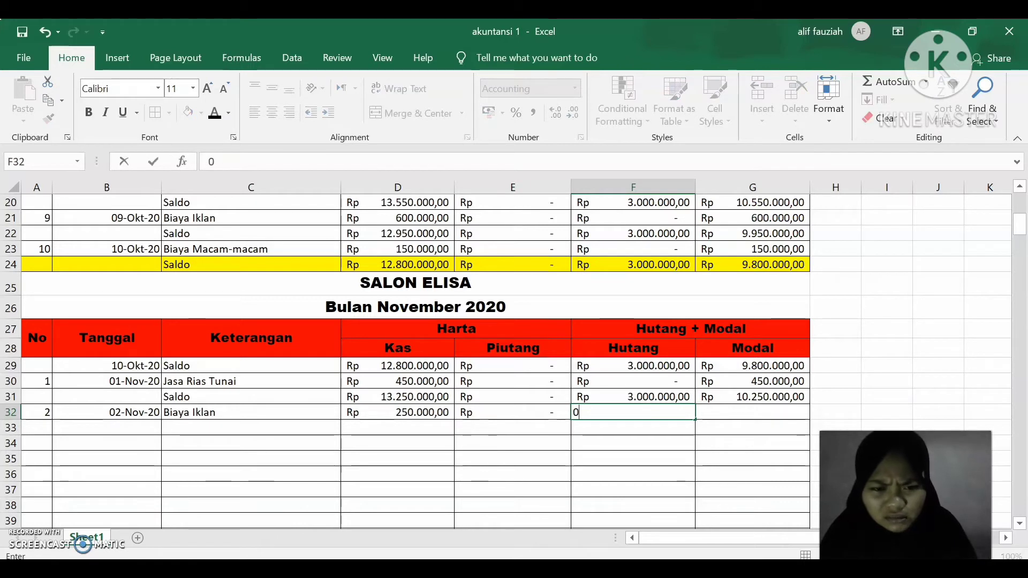
pyautogui.press('Tab')
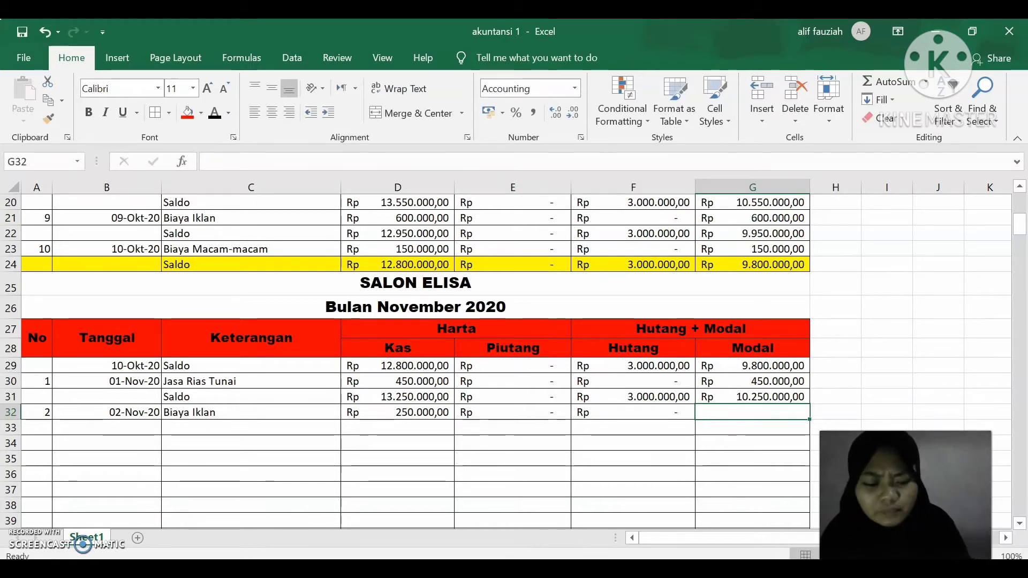
pyautogui.write('250000')
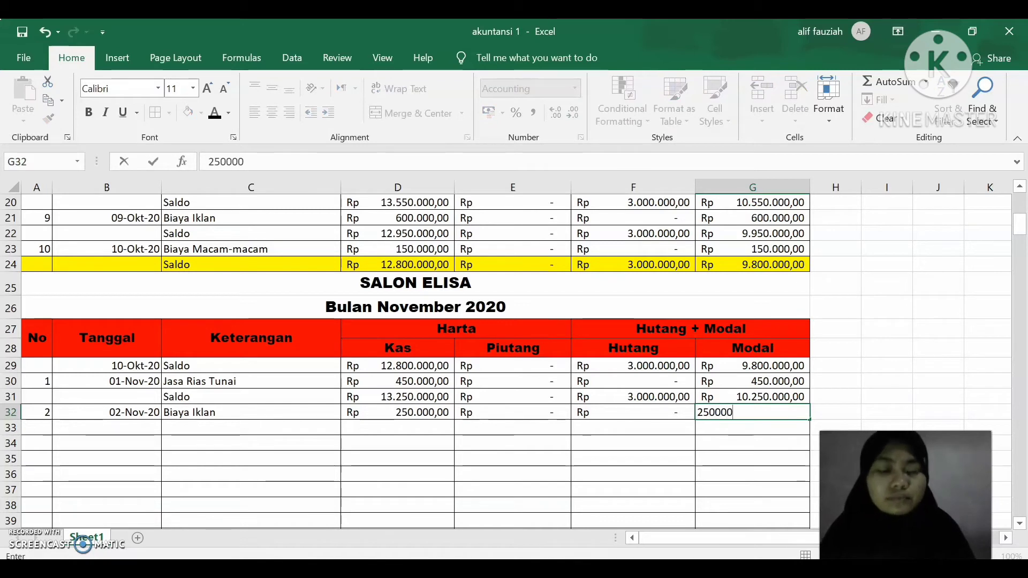
pyautogui.press('Return')
# Label the row below the November Biaya Iklan entry as "Saldo" in the Keterangan column (C33).
pyautogui.press('Left')
pyautogui.press('Left')
pyautogui.press('Left')
pyautogui.press('Left')
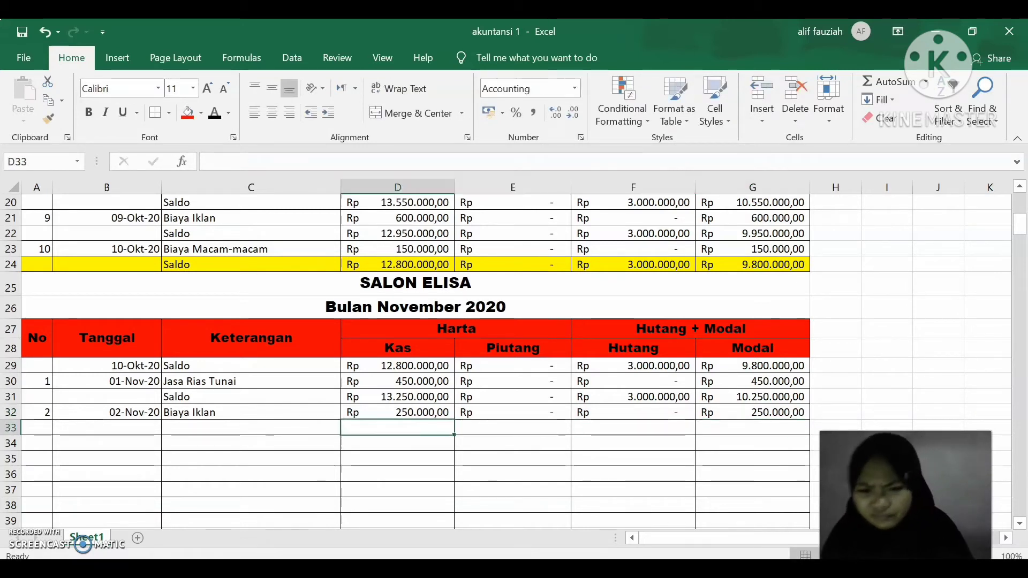
pyautogui.press('Right')
pyautogui.write('Saldo')
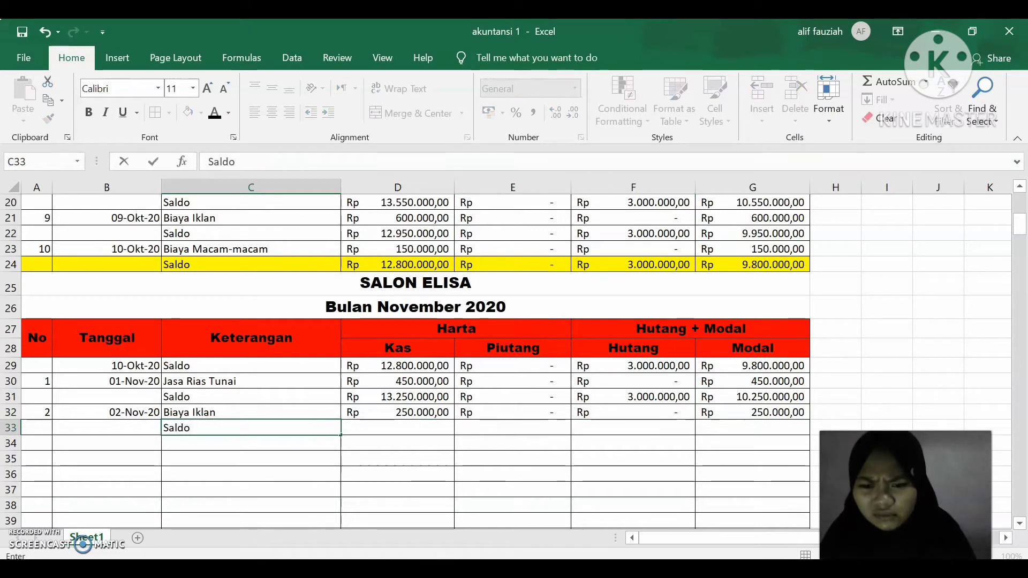
pyautogui.press('Right')
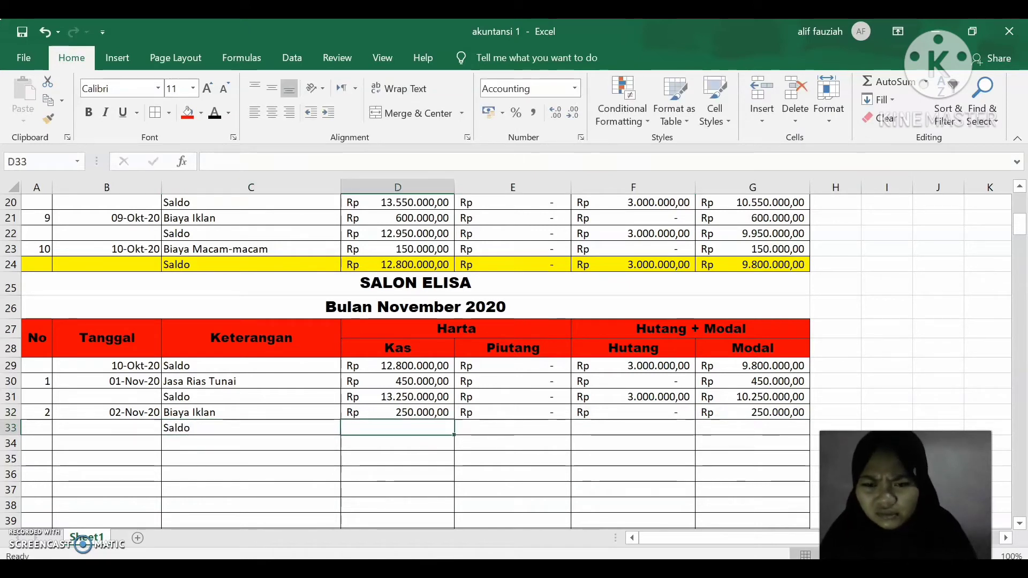
# Calculate the Kas balance in D33 with =D31-D32, and fill the formula across Piutang, Hutang and Modal to G33.
pyautogui.write('=')
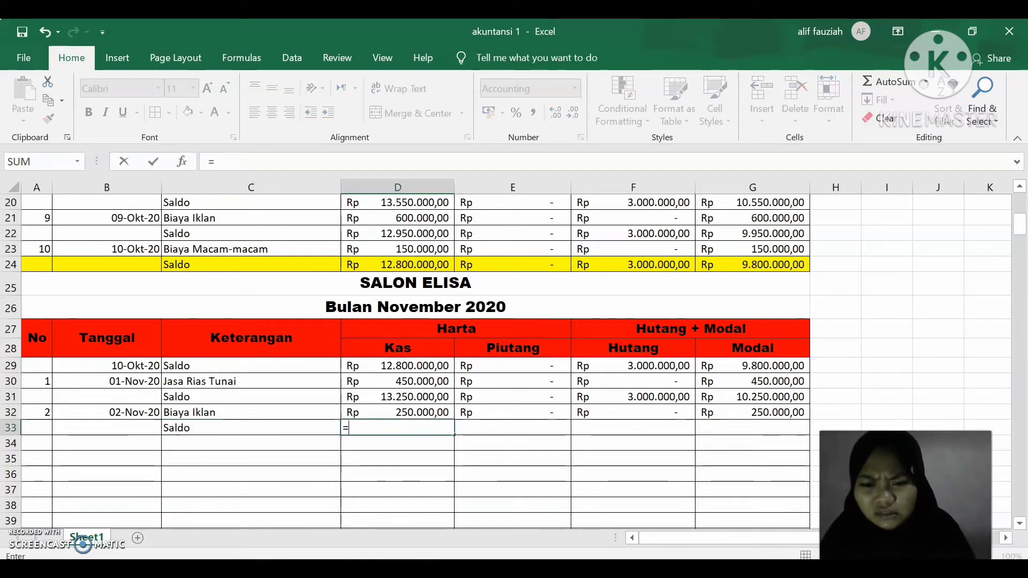
pyautogui.click(435, 394)
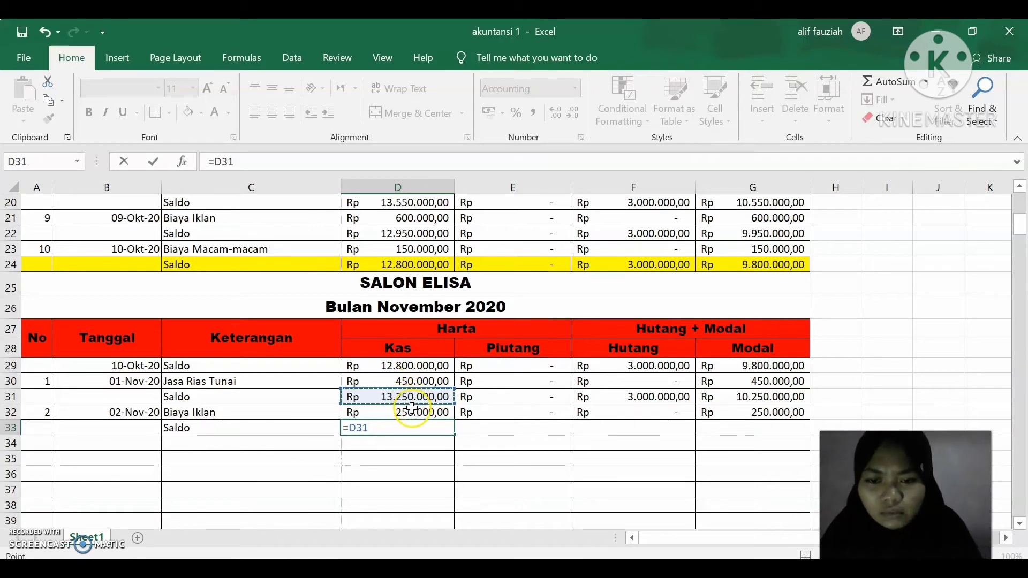
pyautogui.write('-')
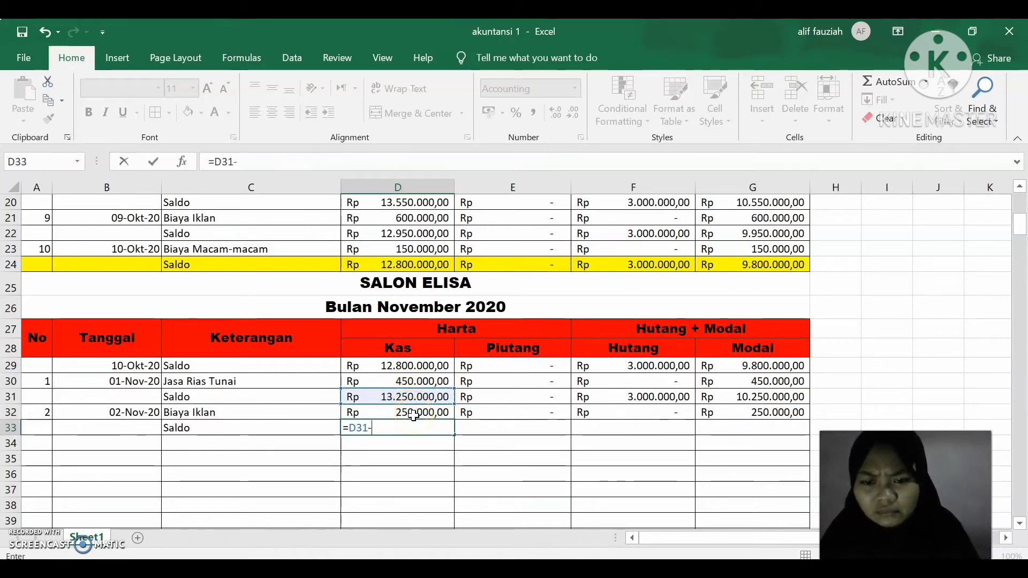
pyautogui.click(413, 415)
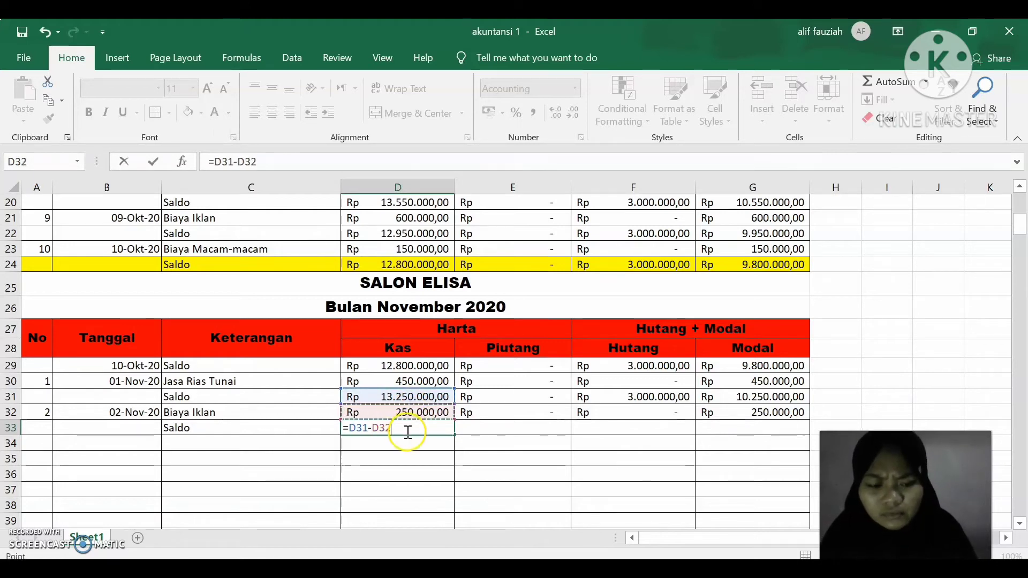
pyautogui.press('Return')
pyautogui.click(443, 428)
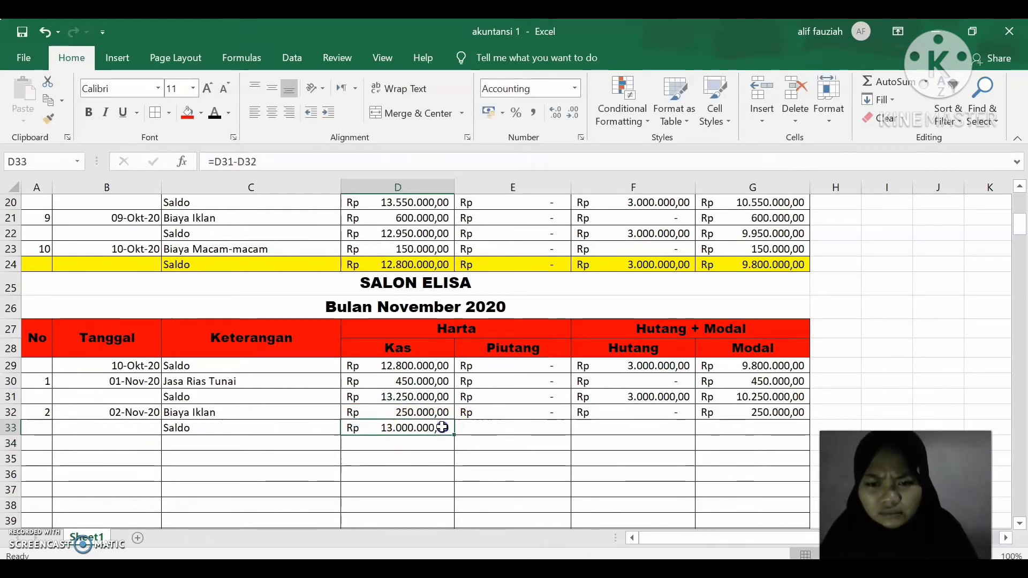
pyautogui.moveTo(454, 435); pyautogui.dragTo(790, 436)
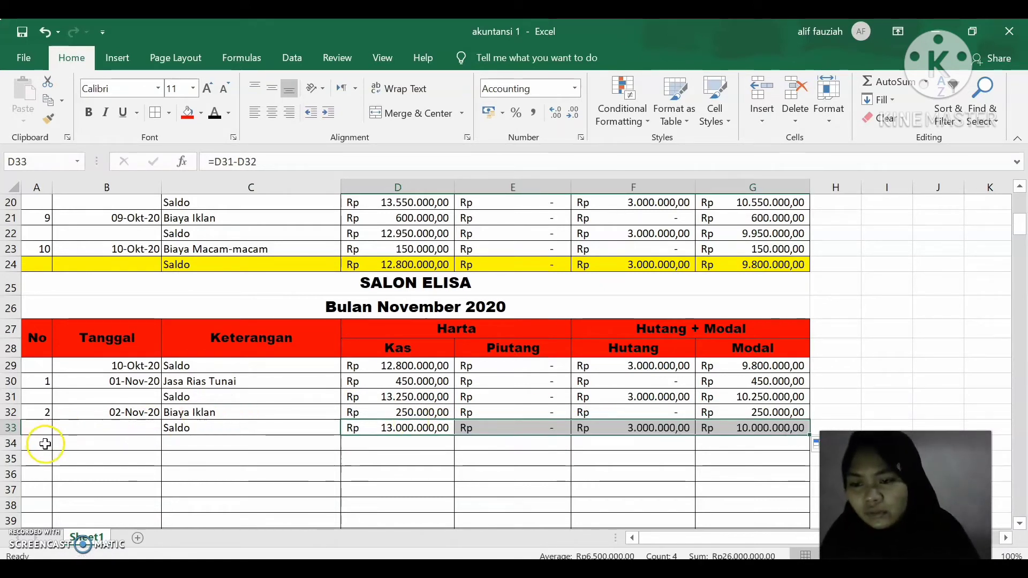
# Start the third November entry in row 34 with No 3 and the Tanggal 03-November-2020.
pyautogui.click(45, 444)
pyautogui.write('3')
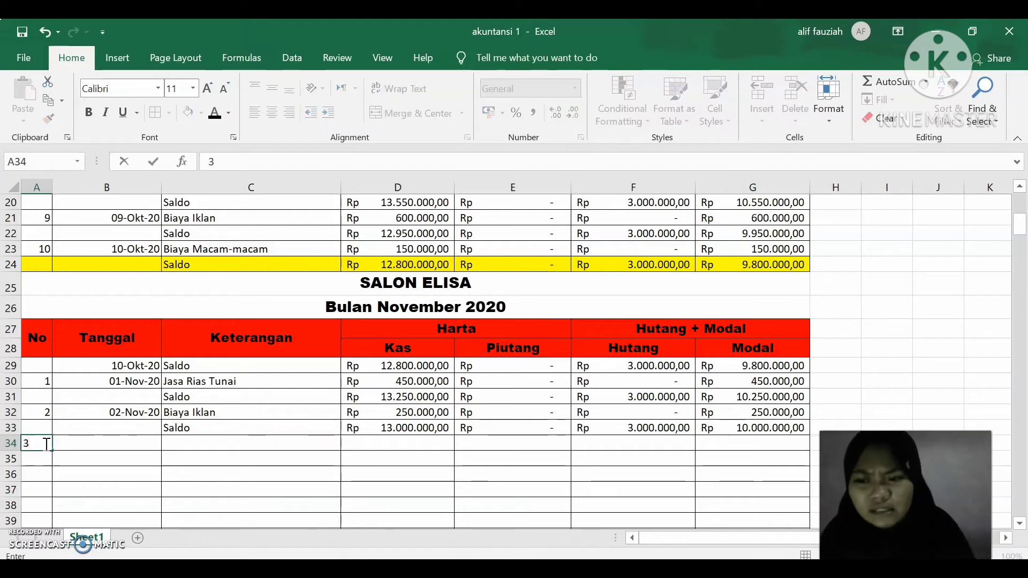
pyautogui.press('Tab')
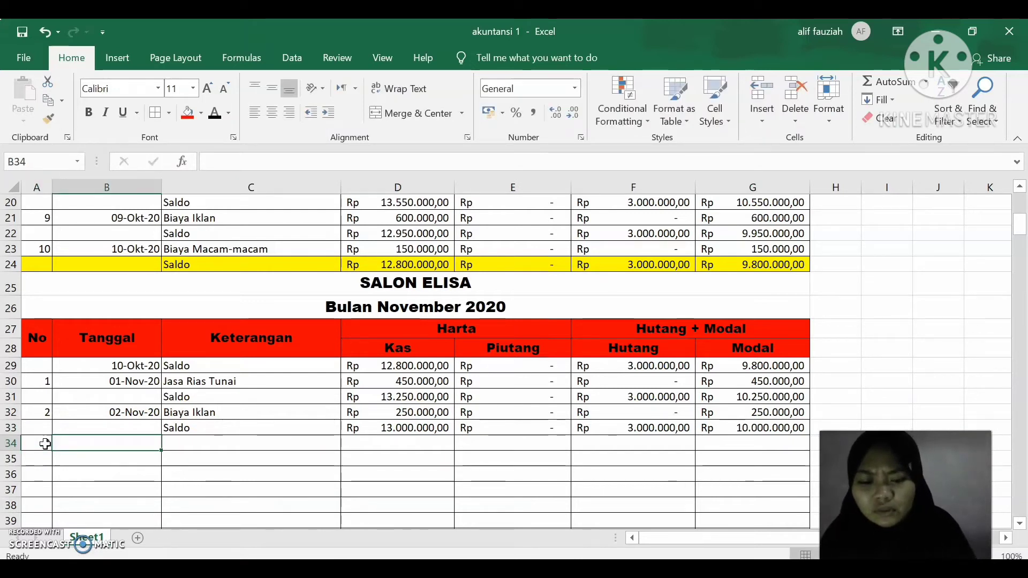
pyautogui.write('03')
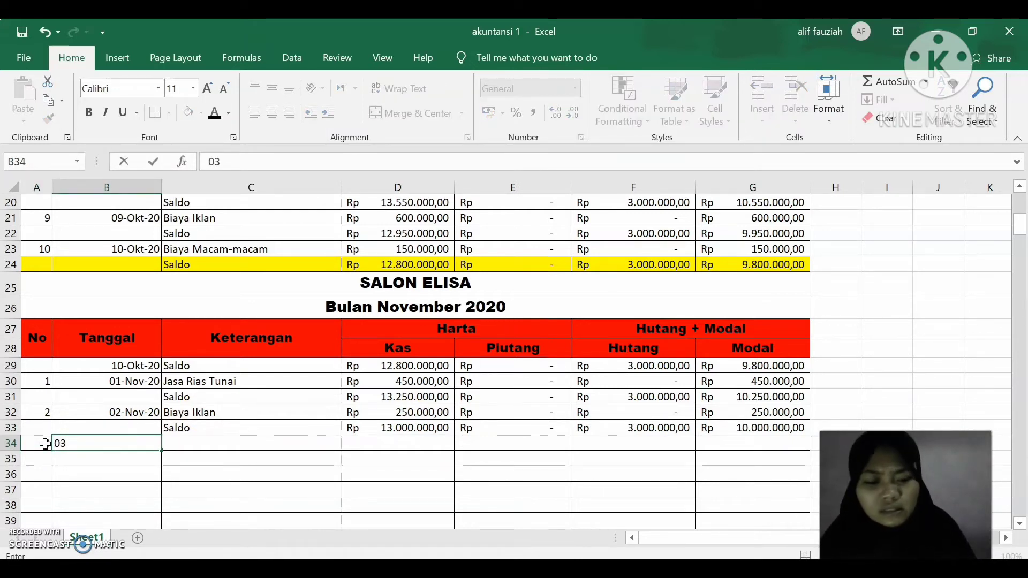
pyautogui.write('-N')
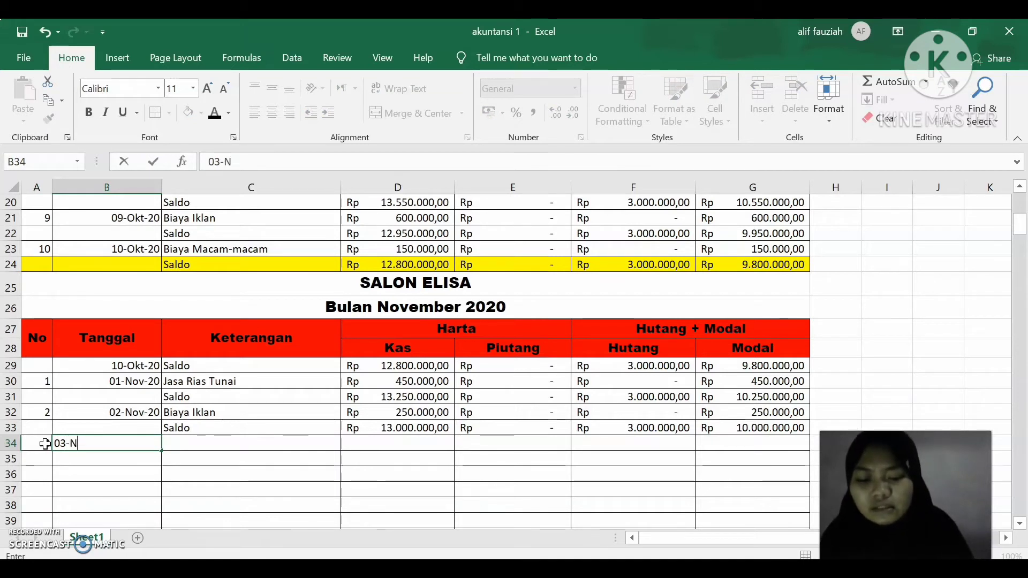
pyautogui.write('ovember')
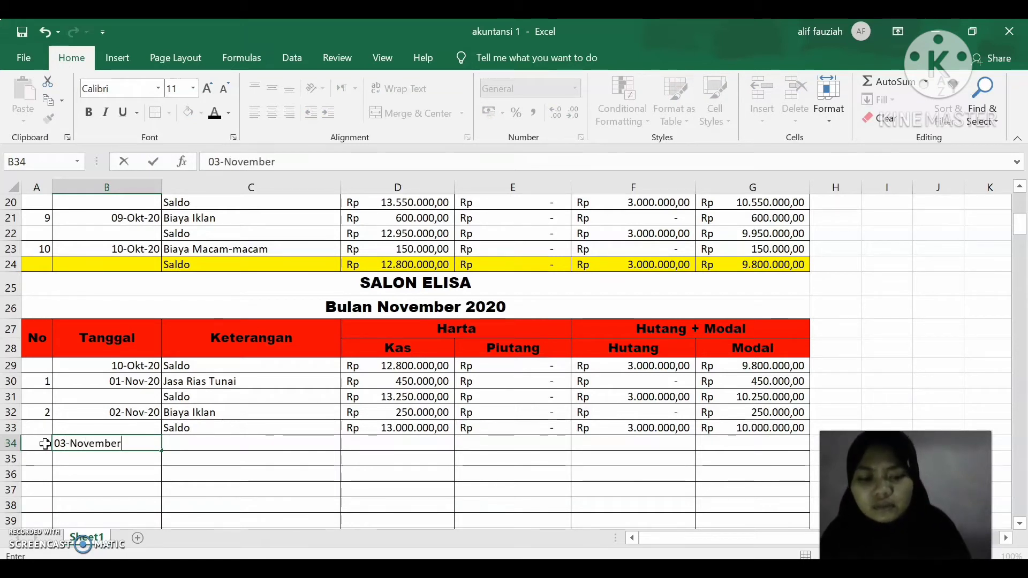
pyautogui.write('-2020')
pyautogui.press('Tab')
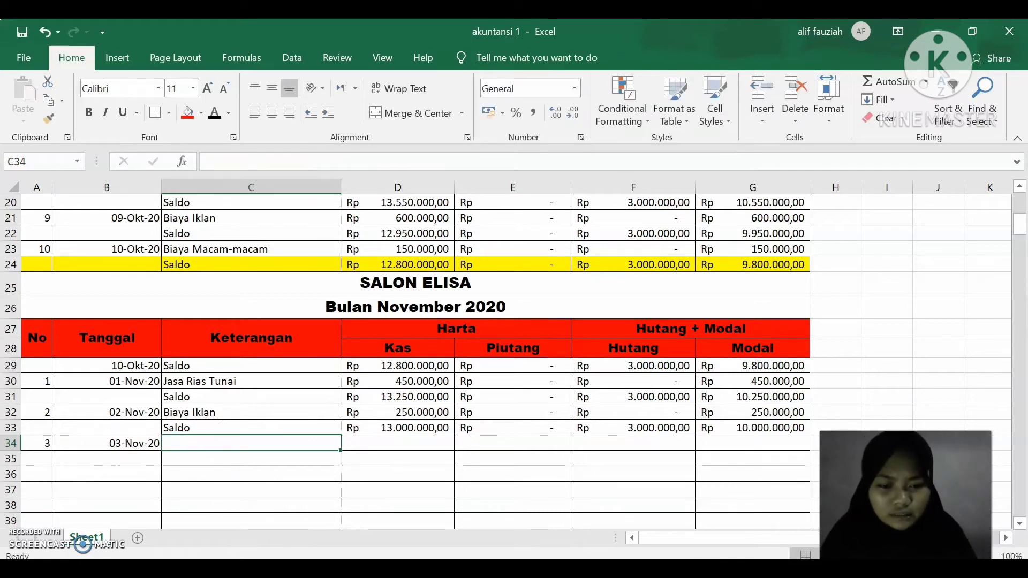
# Switch to Word to read the third transaction in the November list, and return to the Excel table.
pyautogui.moveTo(734, 569)
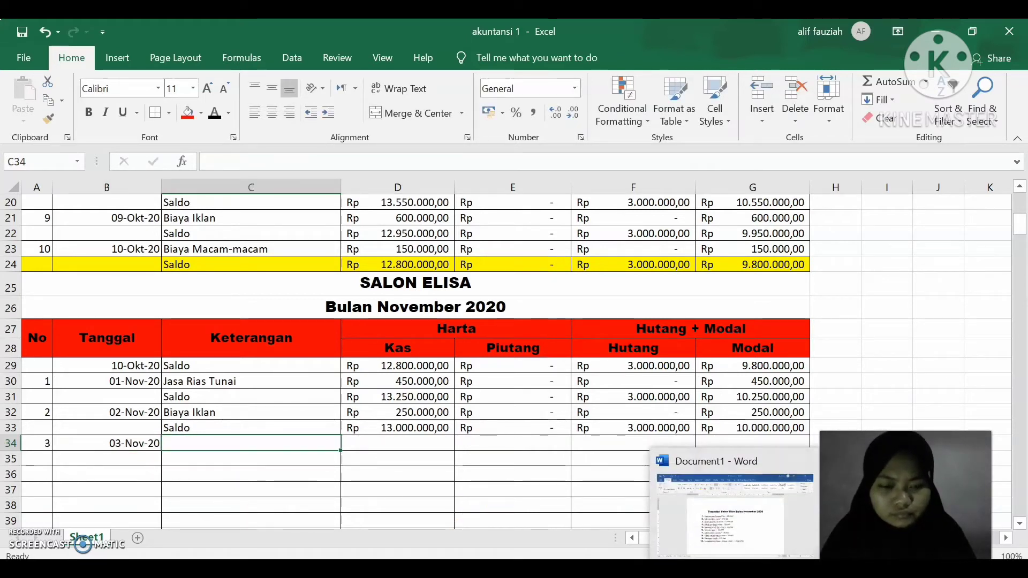
pyautogui.click(735, 569)
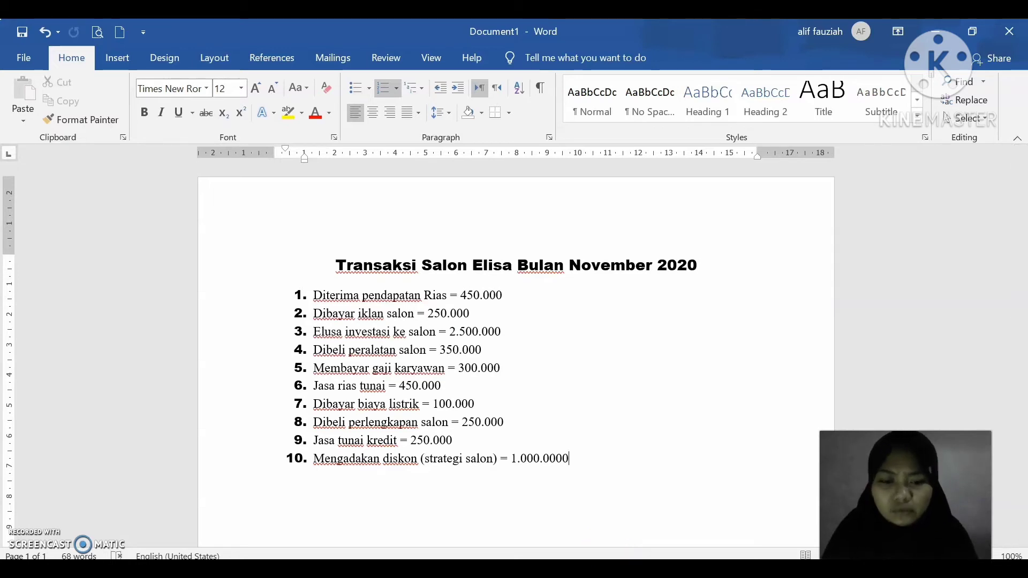
pyautogui.click(696, 569)
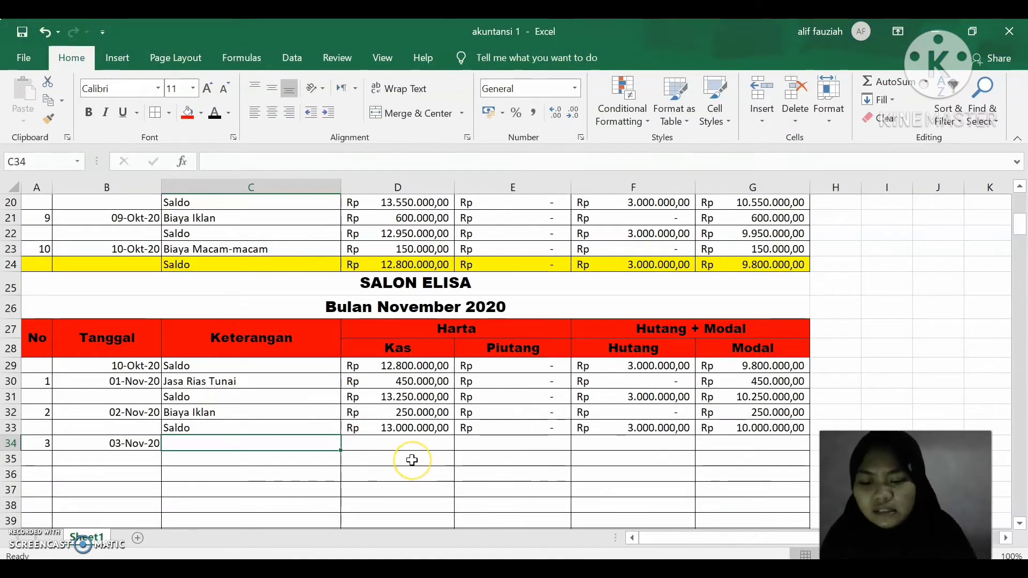
pyautogui.write('Investas')
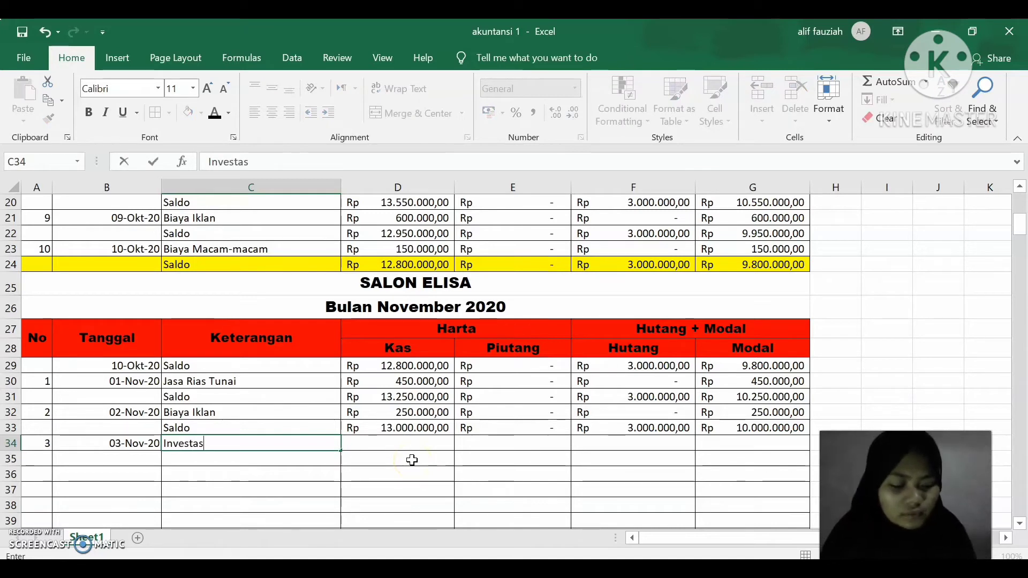
pyautogui.press('BackSpace')
pyautogui.press('BackSpace')
pyautogui.press('BackSpace')
pyautogui.press('BackSpace')
pyautogui.press('BackSpace')
pyautogui.press('BackSpace')
pyautogui.press('BackSpace')
pyautogui.press('BackSpace')
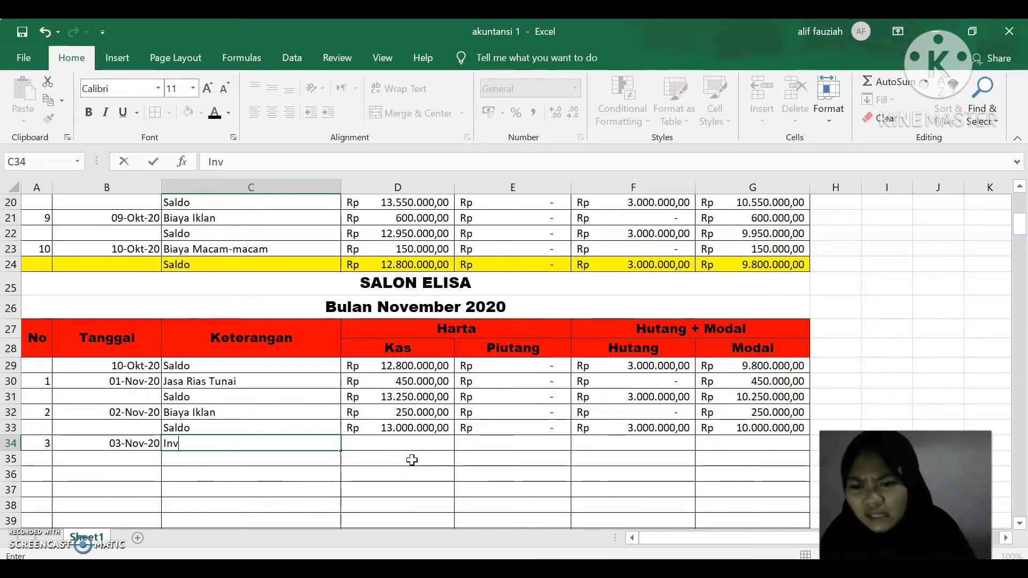
# Describe the third November transaction as "Harta Salon" in the Keterangan column (C34).
pyautogui.write('Harta ')
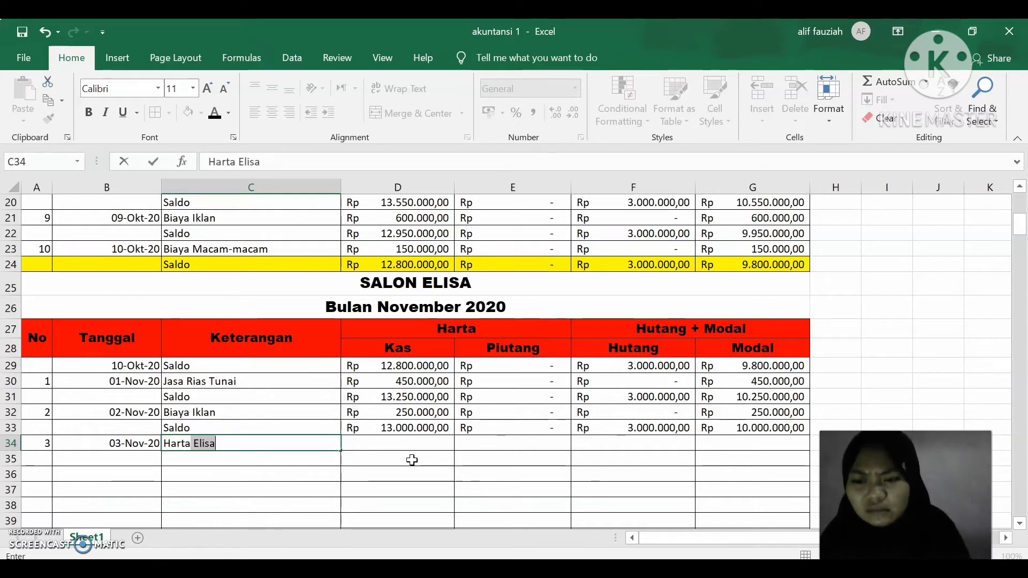
pyautogui.write('Sa')
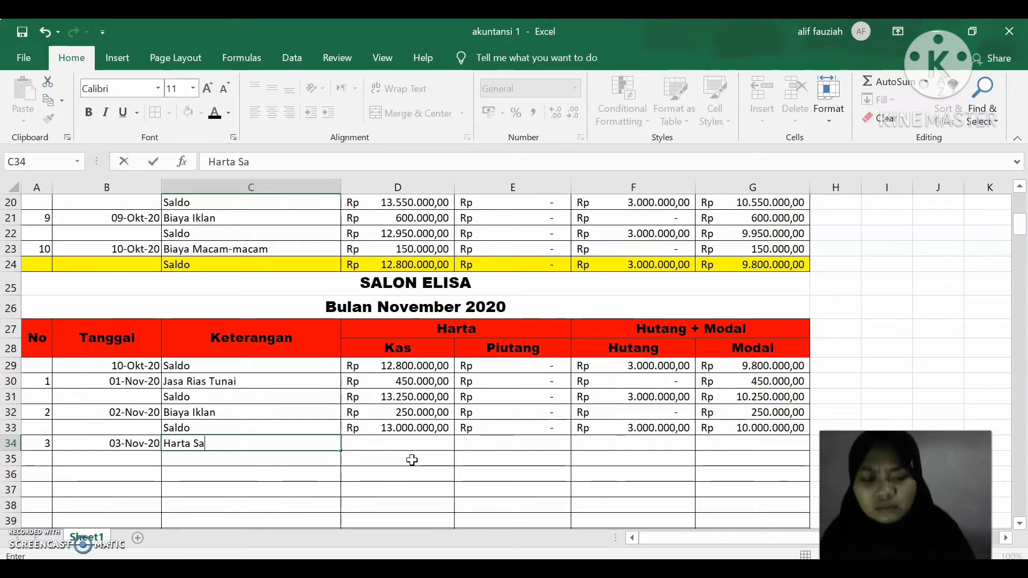
pyautogui.write('Salo')
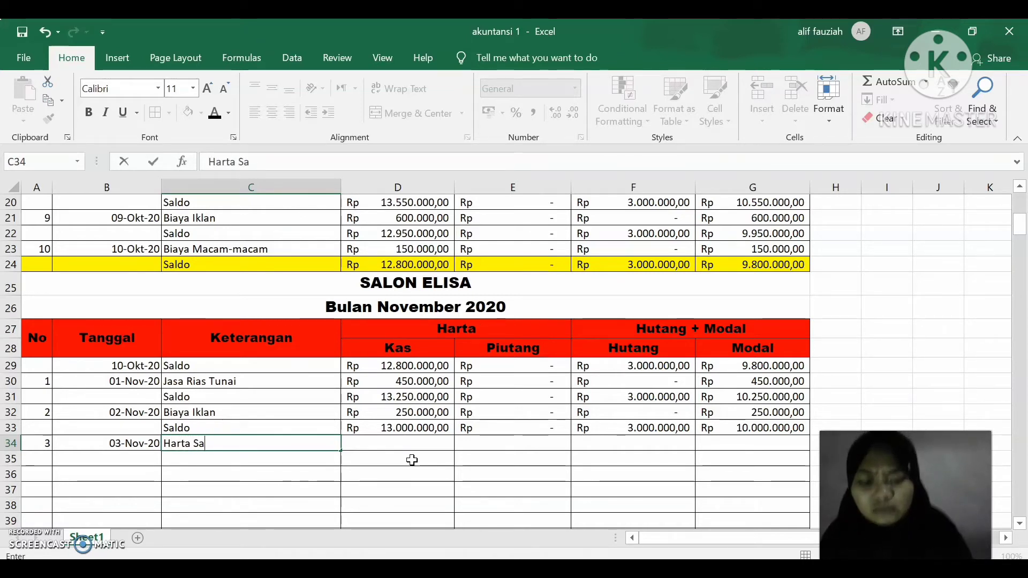
pyautogui.write('n')
pyautogui.press('Tab')
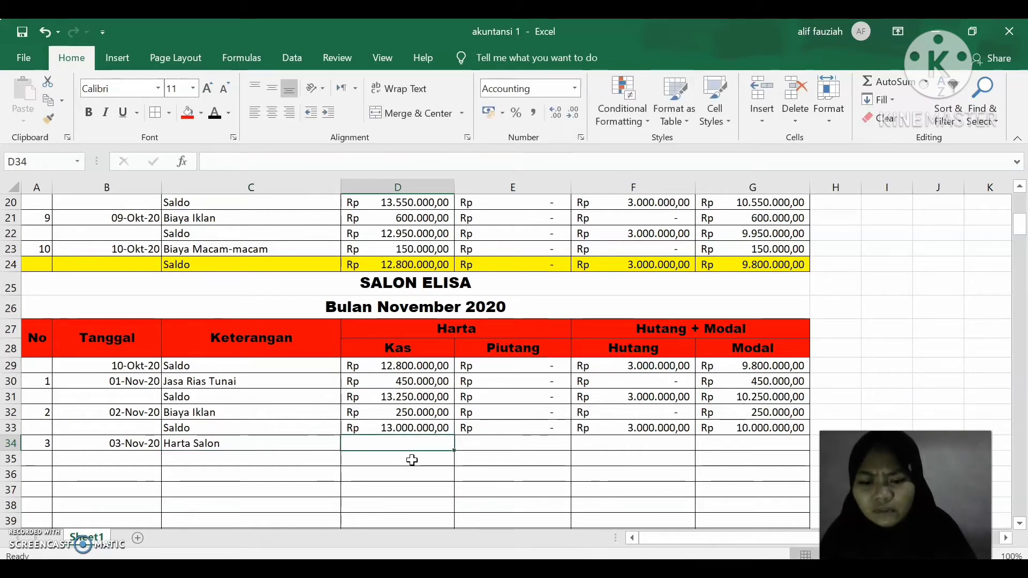
# Enter the Harta Salon amounts in row 34: Kas 2500000, Piutang 0, Hutang 0 and Modal 2500000.
pyautogui.write('2.50')
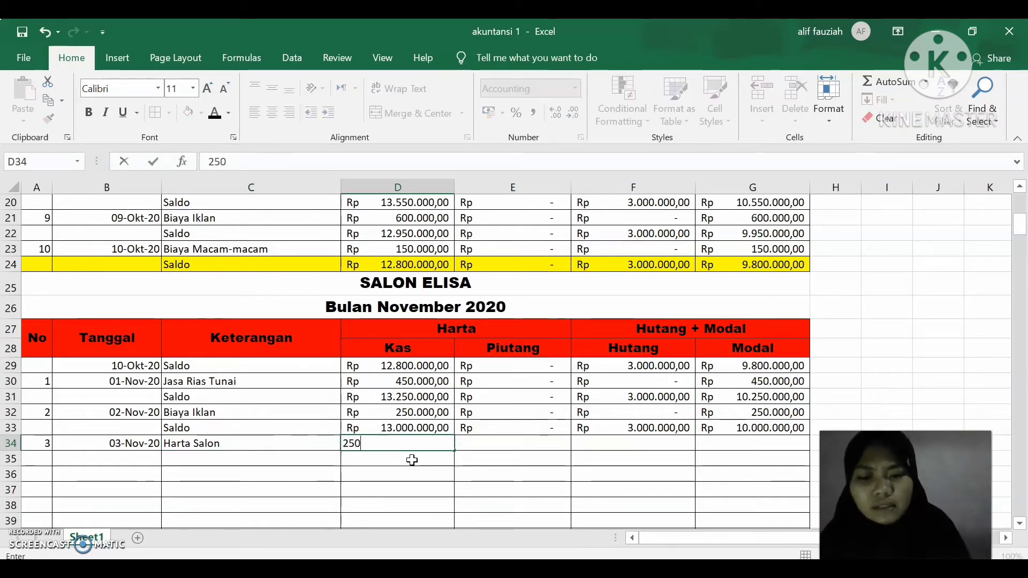
pyautogui.write('0.000')
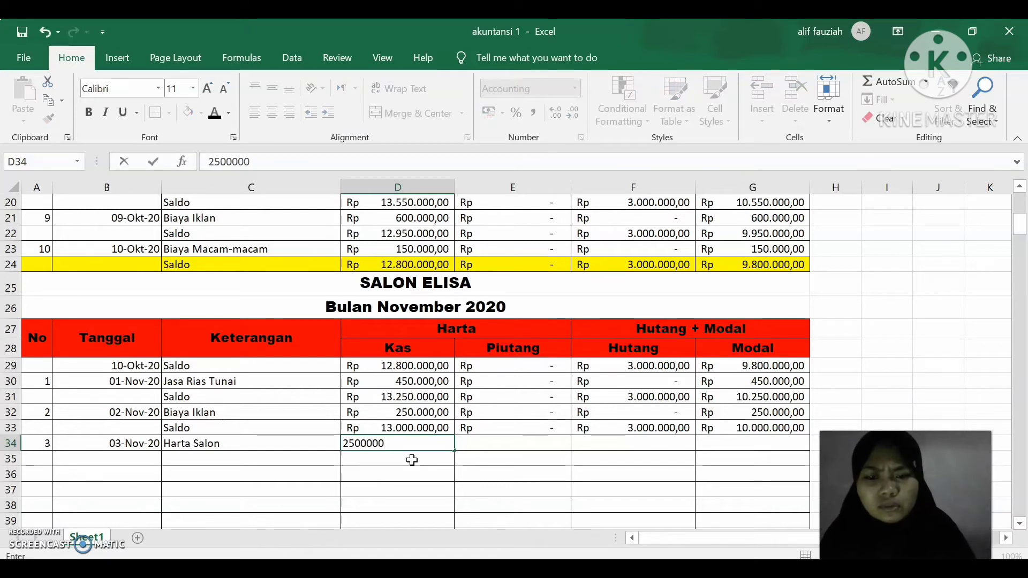
pyautogui.press('Tab')
pyautogui.write('0')
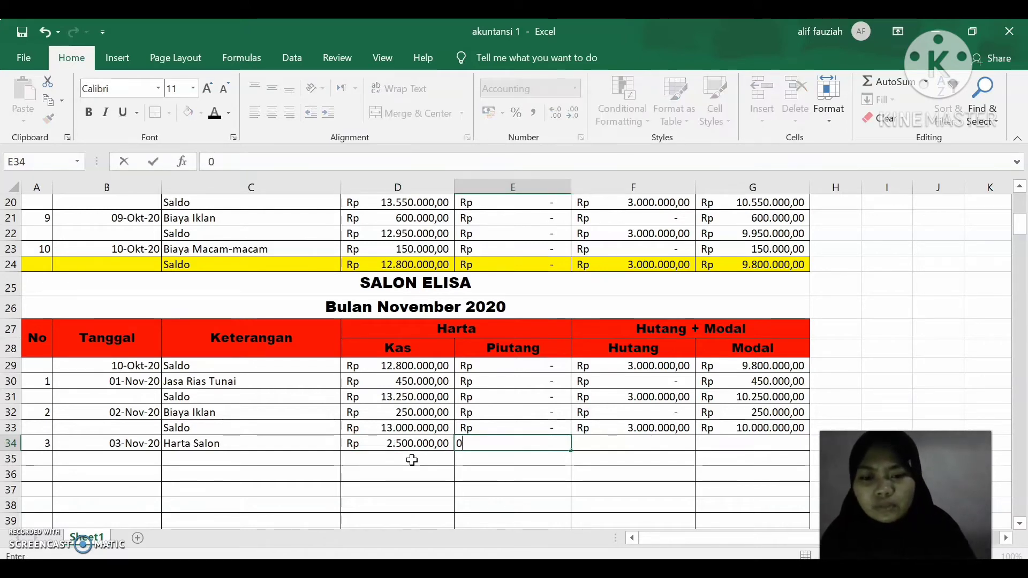
pyautogui.press('Tab')
pyautogui.write('0')
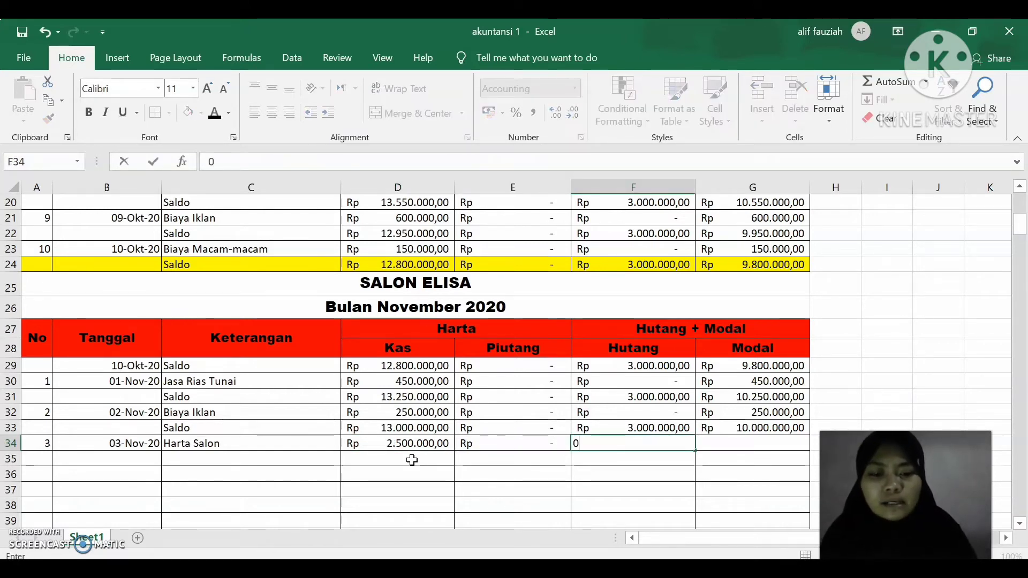
pyautogui.press('Tab')
pyautogui.write('2')
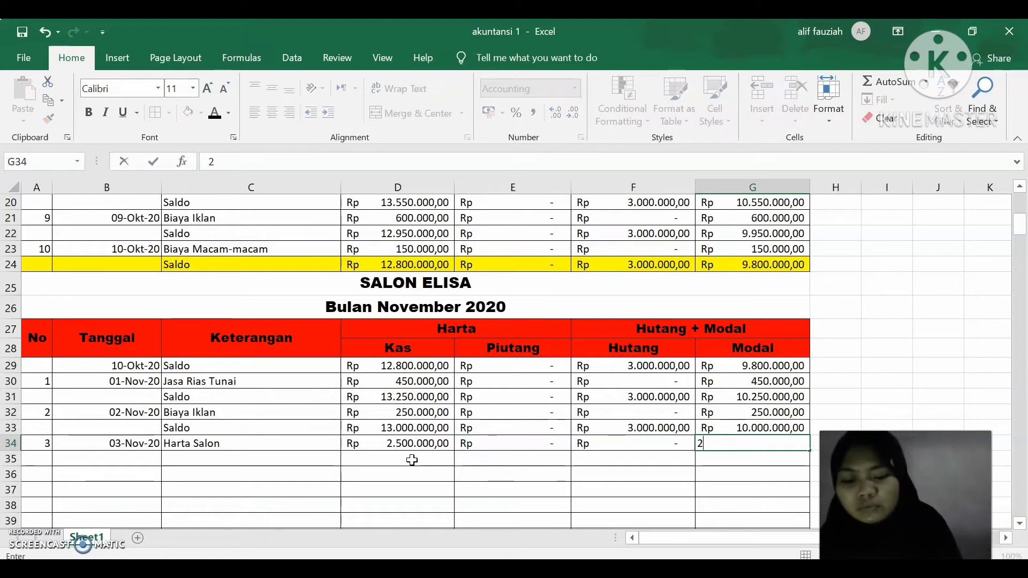
pyautogui.write('.500')
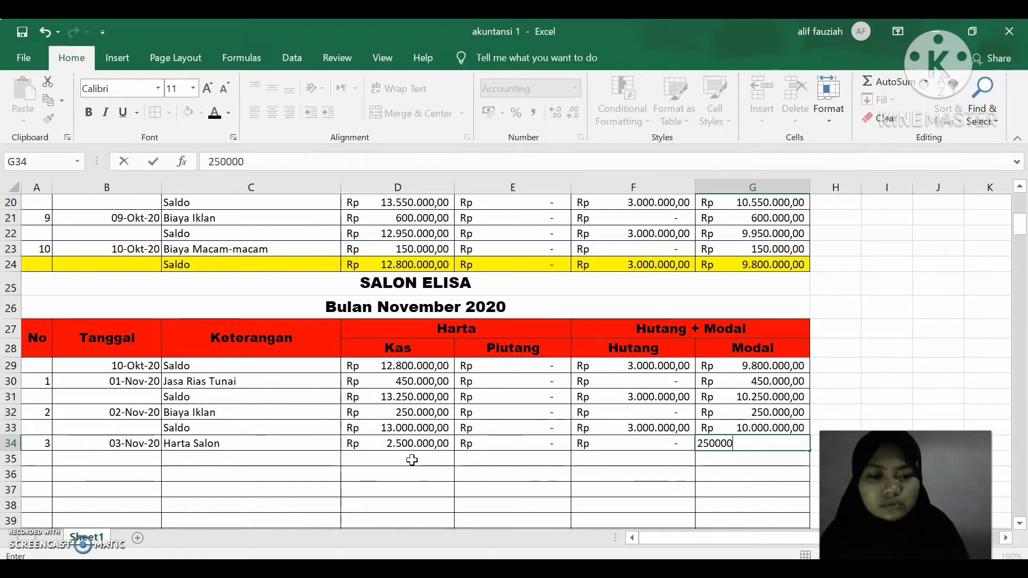
pyautogui.write('.000')
pyautogui.press('Return')
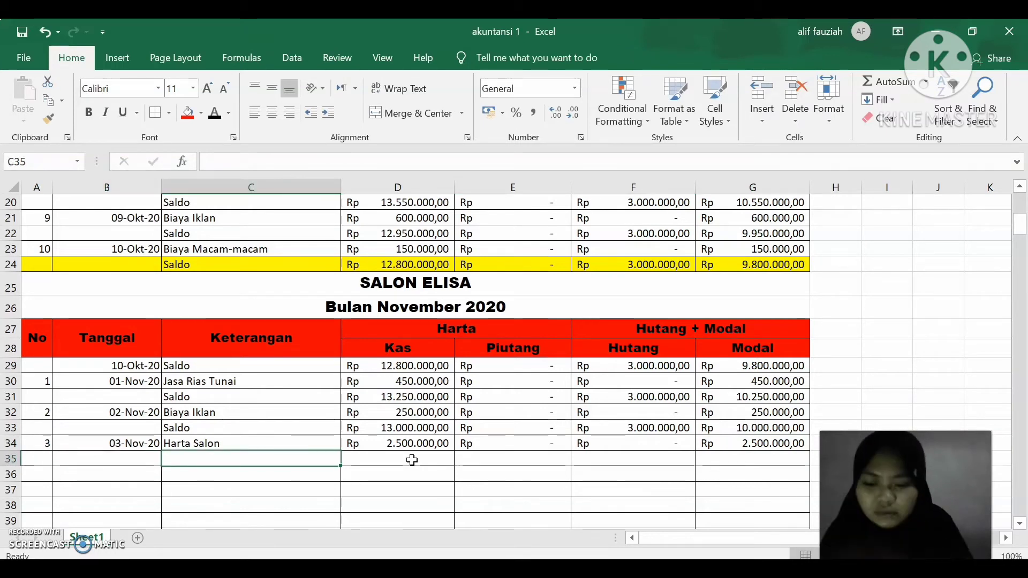
# Label row 35 as "Saldo" in the Keterangan column and calculate its Kas balance in D35 with =SUM(D33:D34).
pyautogui.write('Saldo')
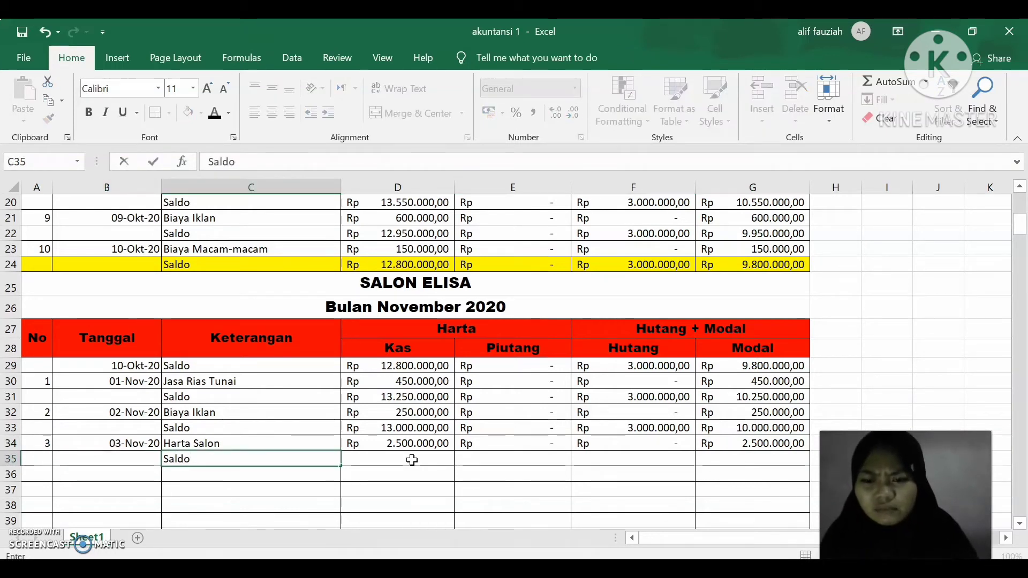
pyautogui.click(412, 460)
pyautogui.write('=')
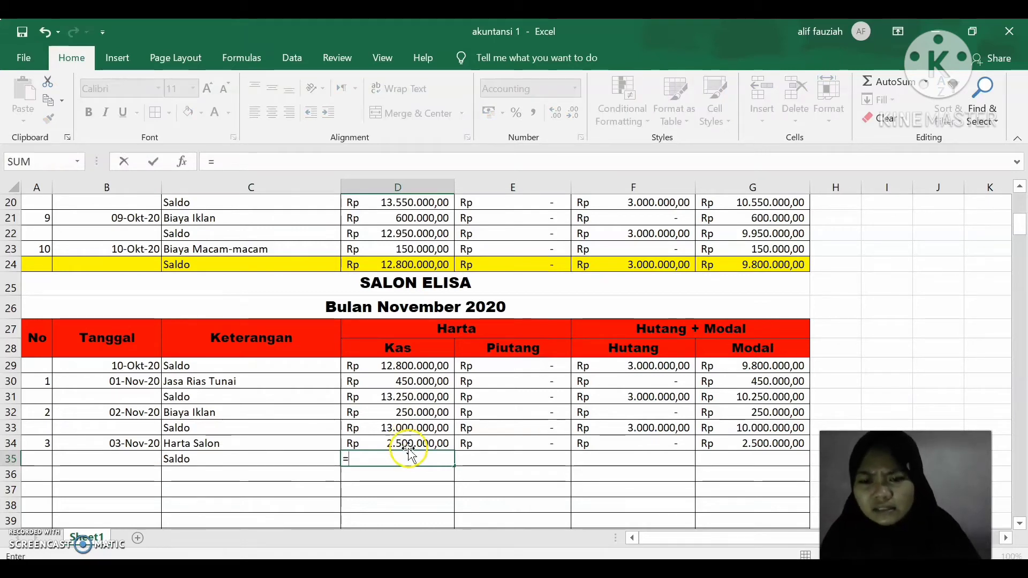
pyautogui.write('sum')
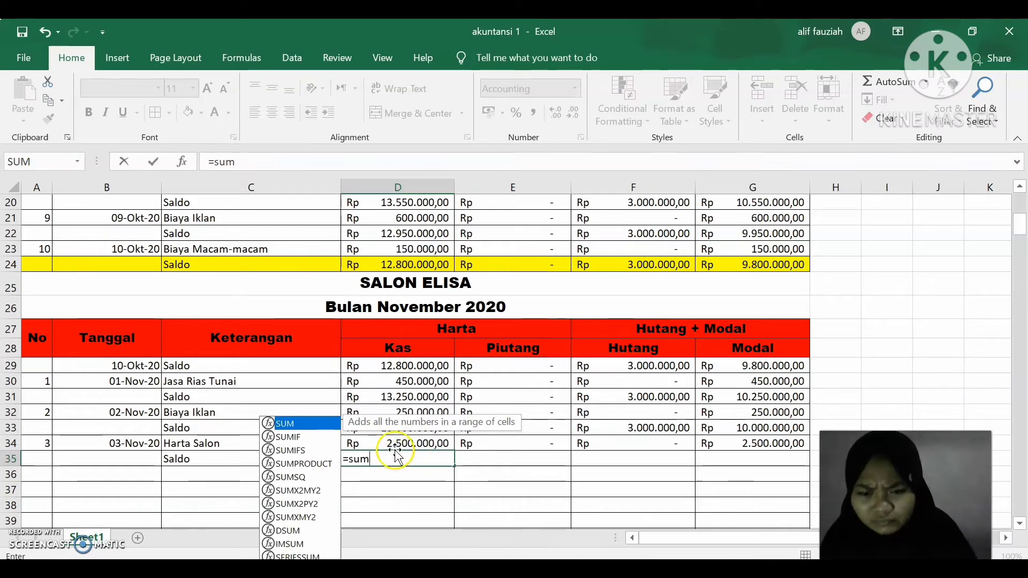
pyautogui.doubleClick(317, 427)
pyautogui.moveTo(400, 426); pyautogui.dragTo(405, 440)
pyautogui.press('Return')
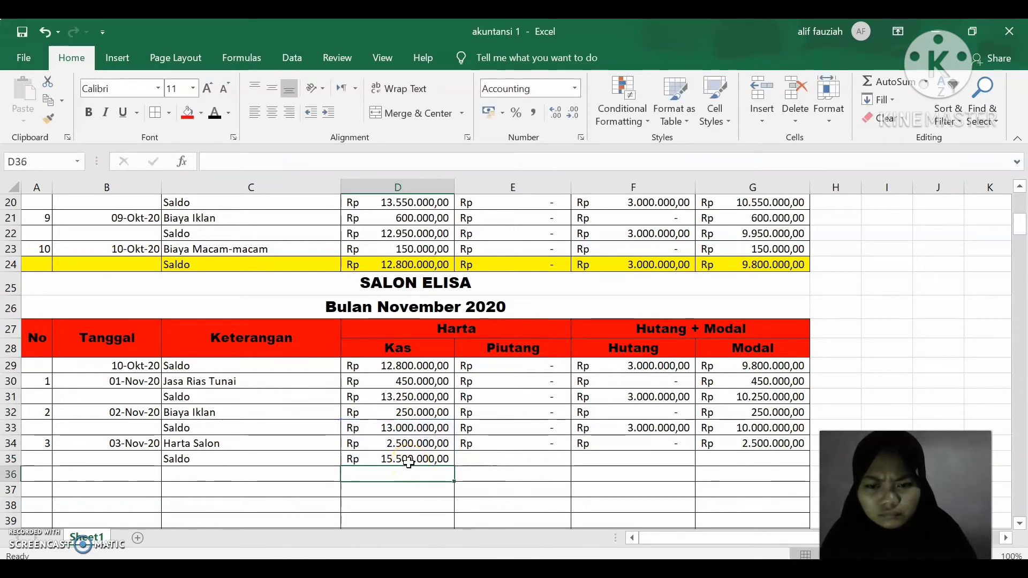
# Fill the D35 balance formula across Piutang, Hutang and Modal to G35.
pyautogui.click(407, 460)
pyautogui.click(453, 462)
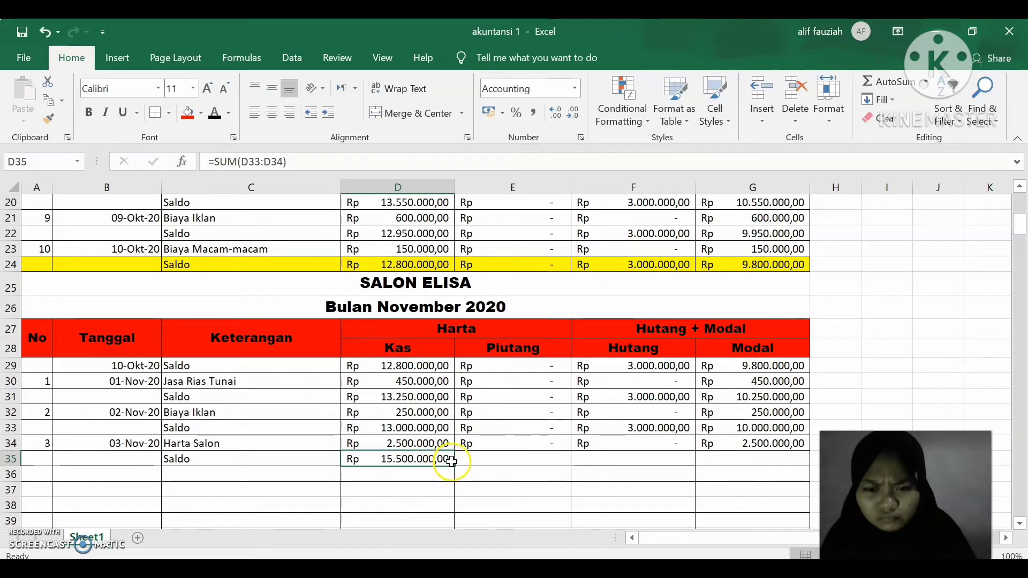
pyautogui.moveTo(453, 464); pyautogui.dragTo(755, 469)
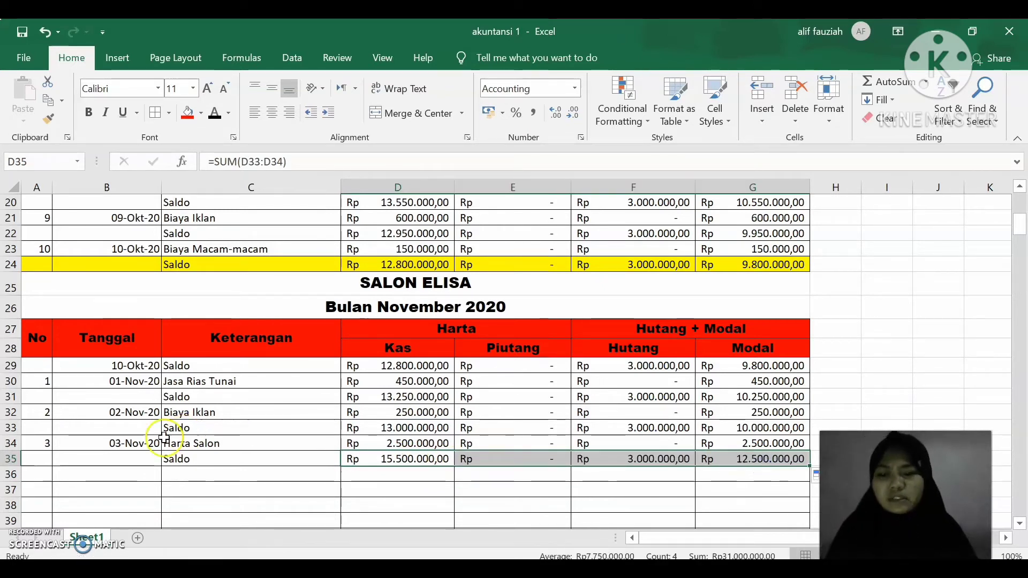
# Start the fourth November entry in row 36 with No 4 and the Tanggal 04-November-2020.
pyautogui.click(37, 475)
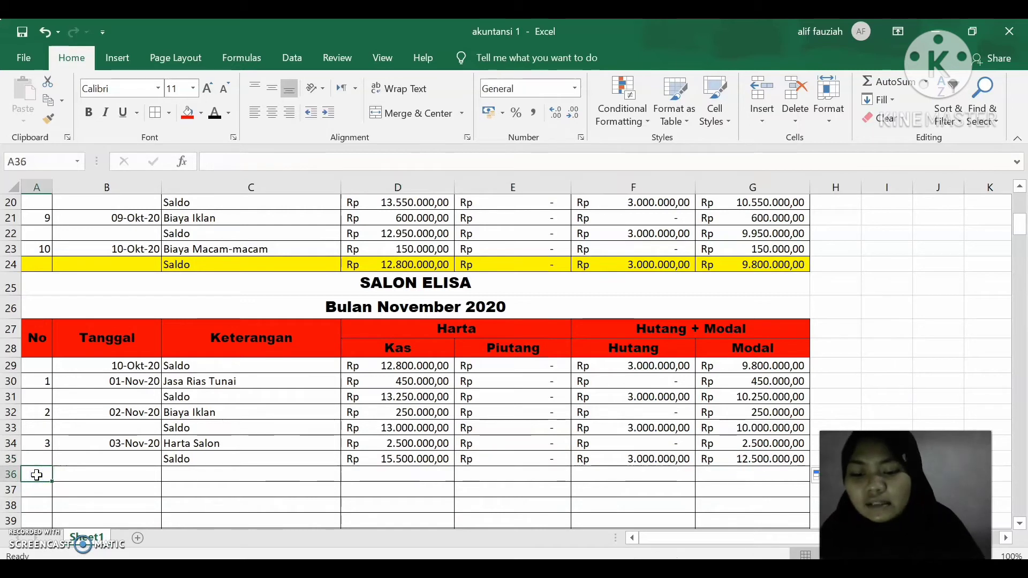
pyautogui.write('4')
pyautogui.press('Tab')
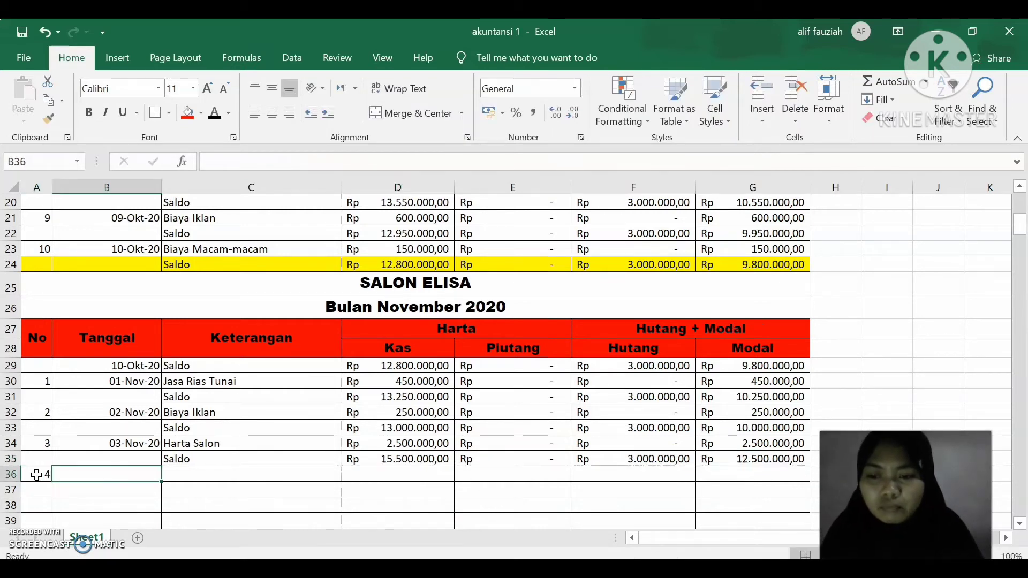
pyautogui.write('04')
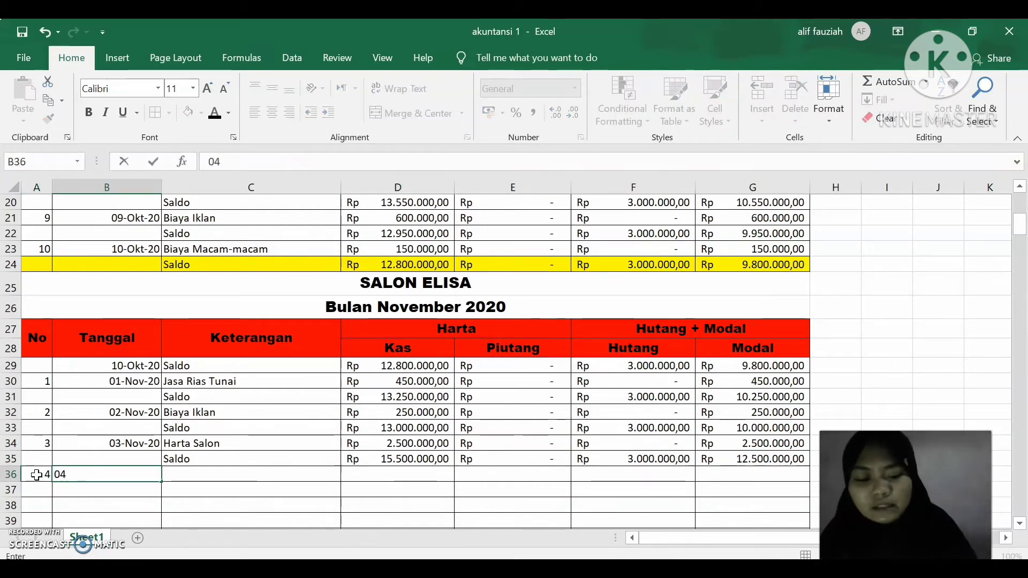
pyautogui.write('-Nov')
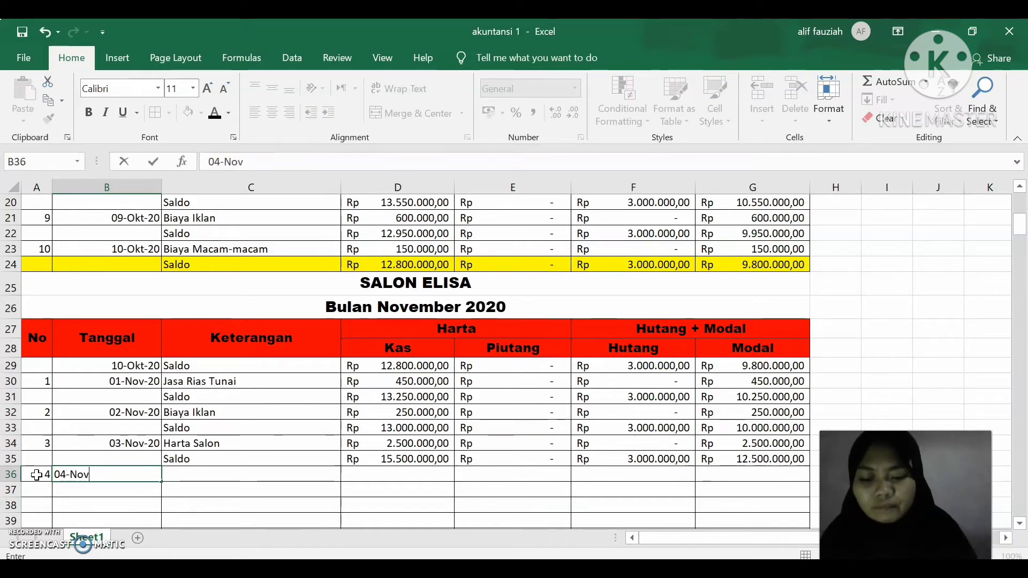
pyautogui.write('ember-2')
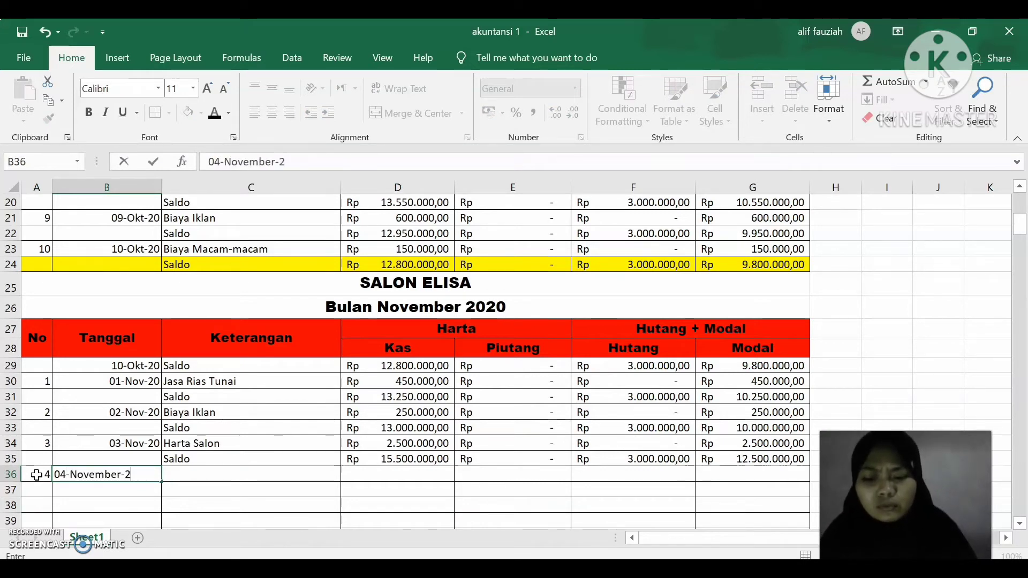
pyautogui.write('020')
pyautogui.press('Tab')
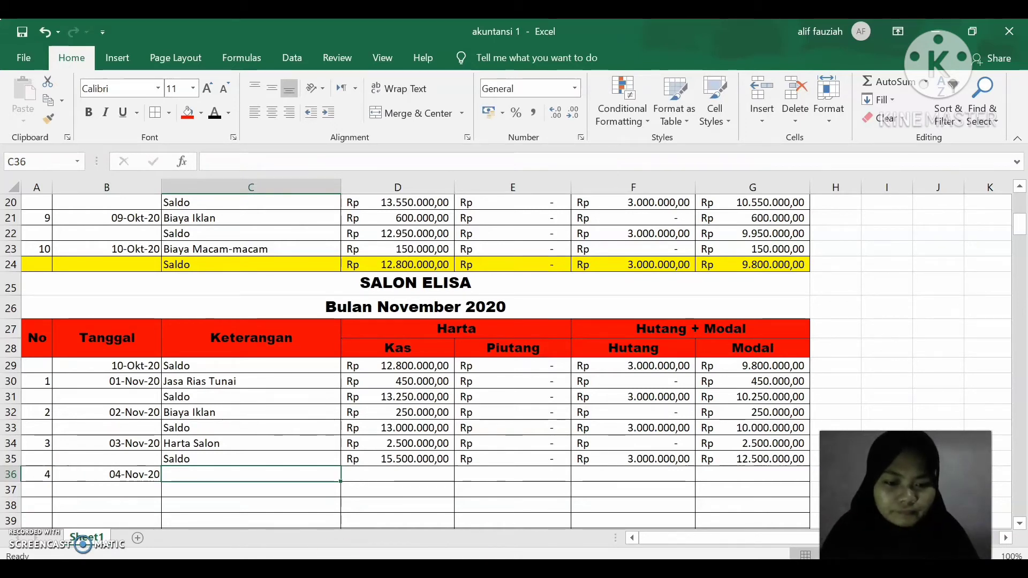
# Look up the fourth transaction in the Word list, then return to Excel and enter "Biaya Peralatan salon" as the row 36 Keterangan.
pyautogui.hotkey('alt', 'Tab')
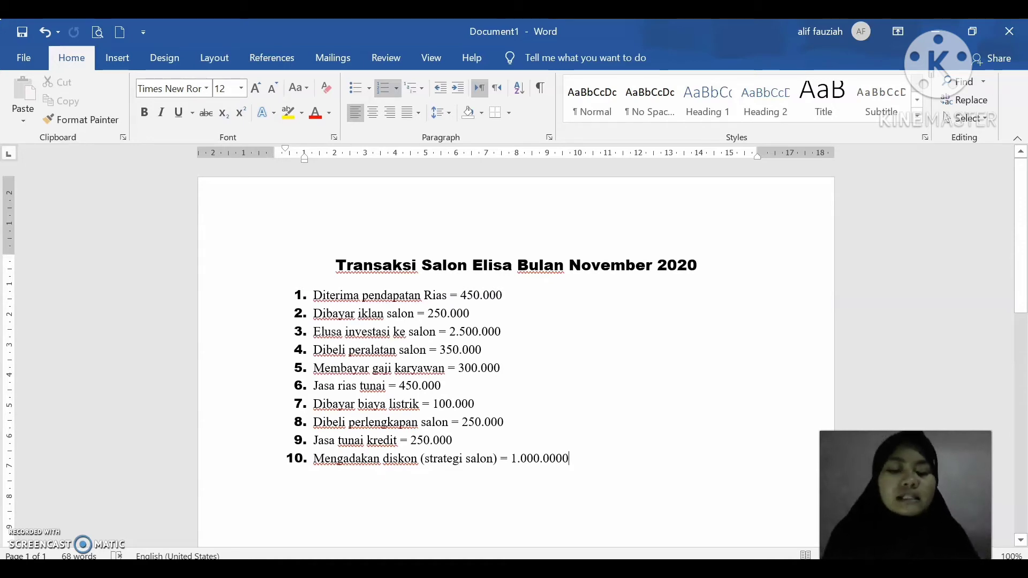
pyautogui.moveTo(655, 569)
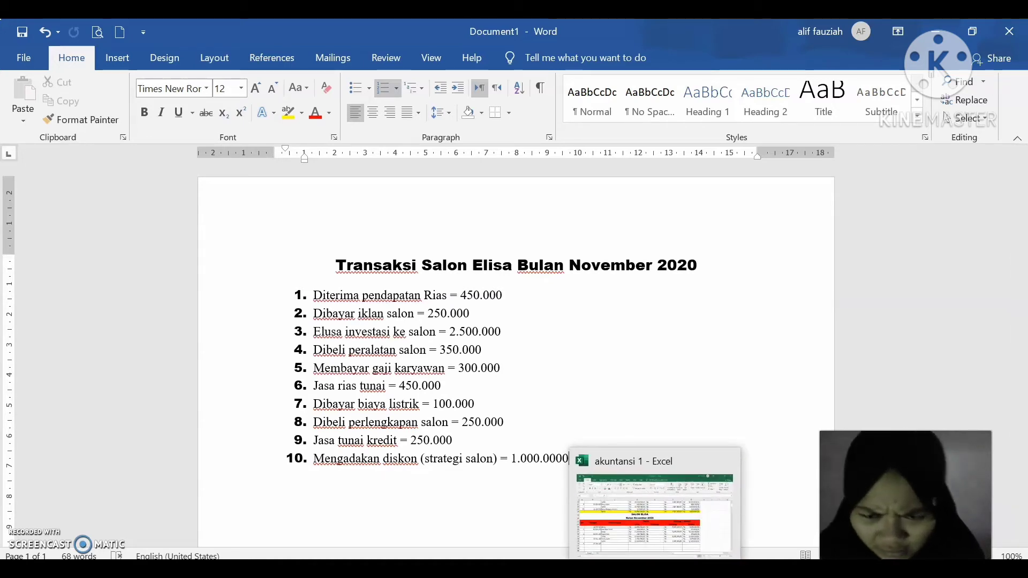
pyautogui.click(655, 514)
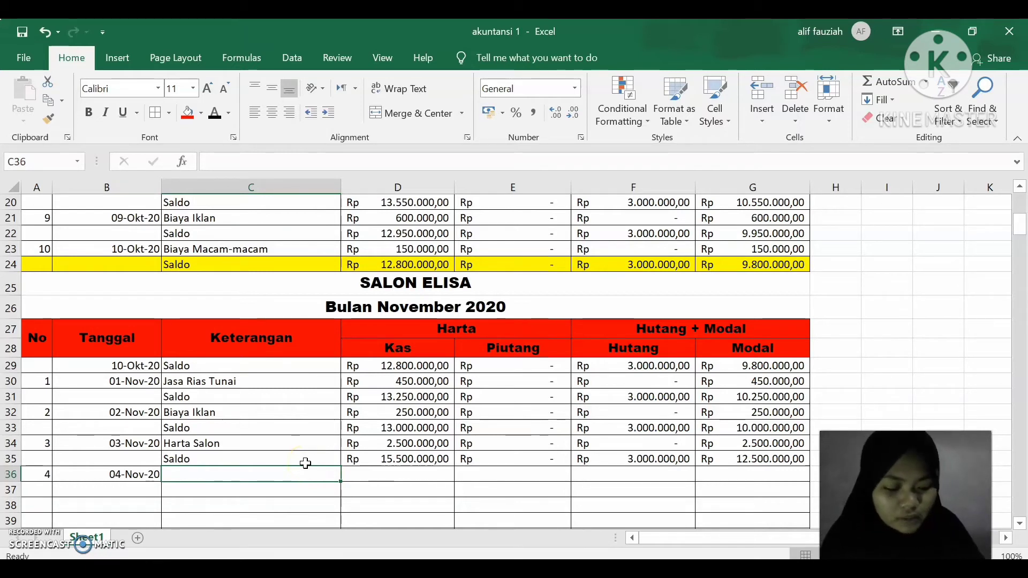
pyautogui.write('Biaya')
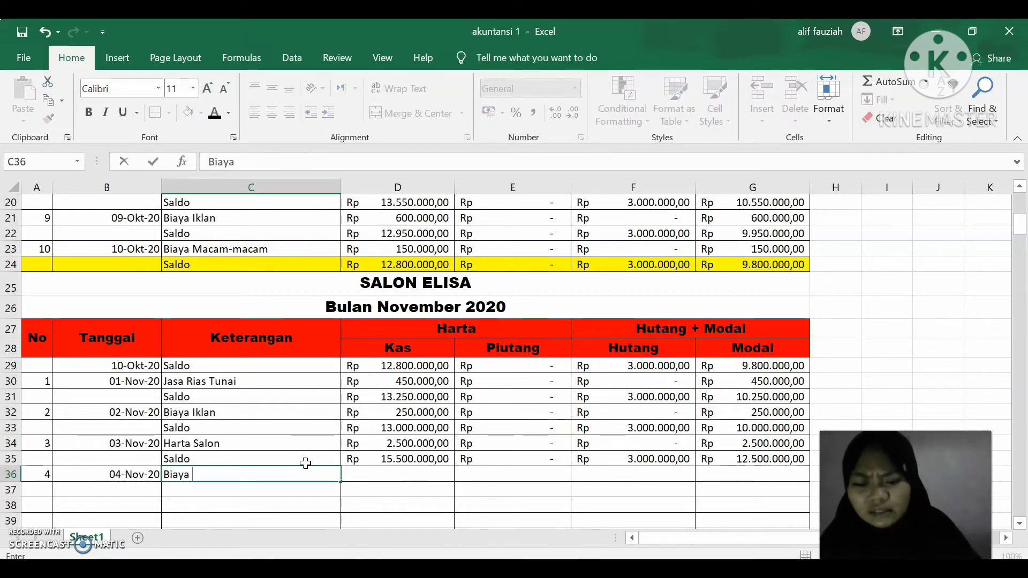
pyautogui.write(' Perlata')
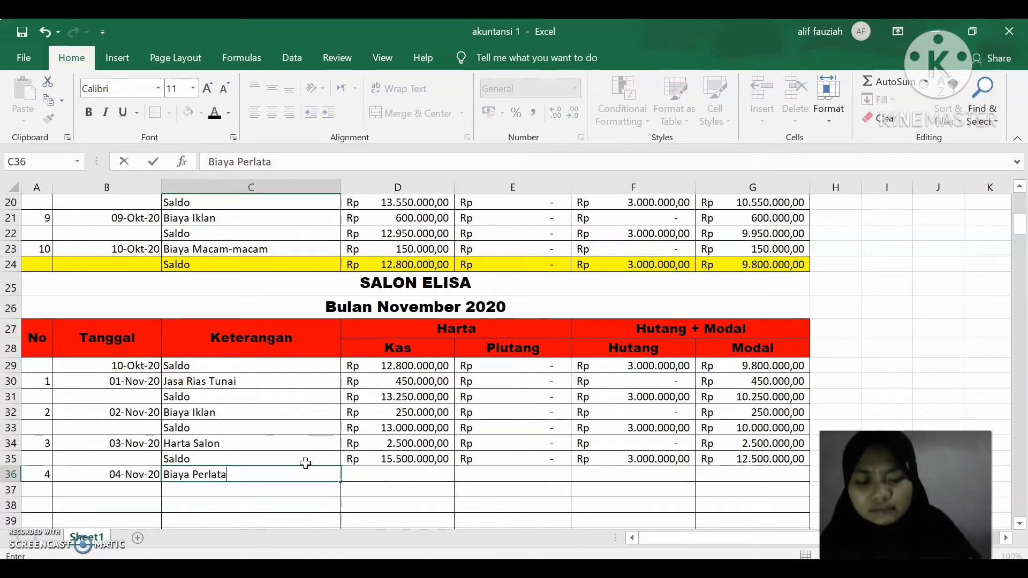
pyautogui.write('n')
pyautogui.press('BackSpace')
pyautogui.press('BackSpace')
pyautogui.press('BackSpace')
pyautogui.press('BackSpace')
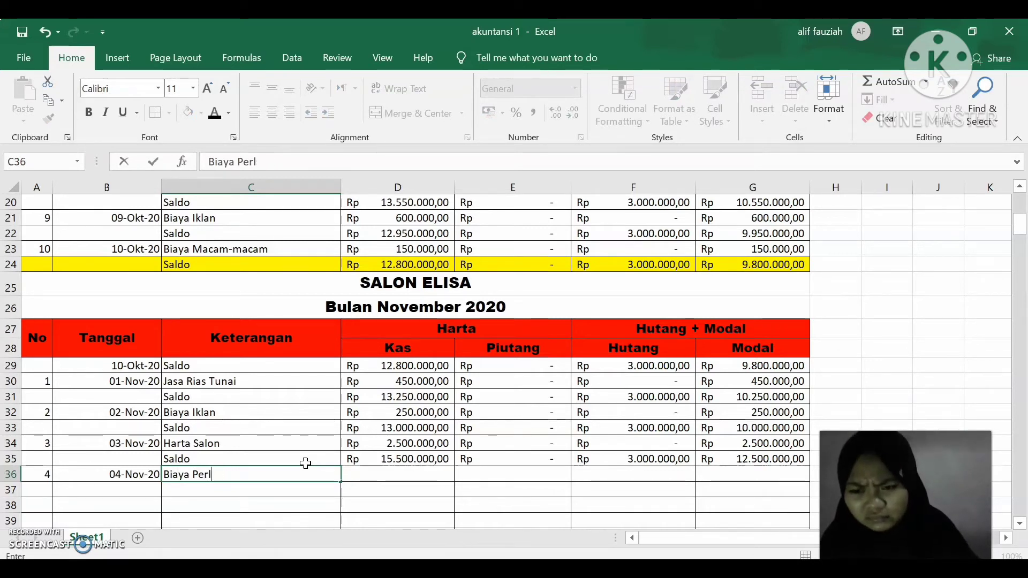
pyautogui.write('alatan ')
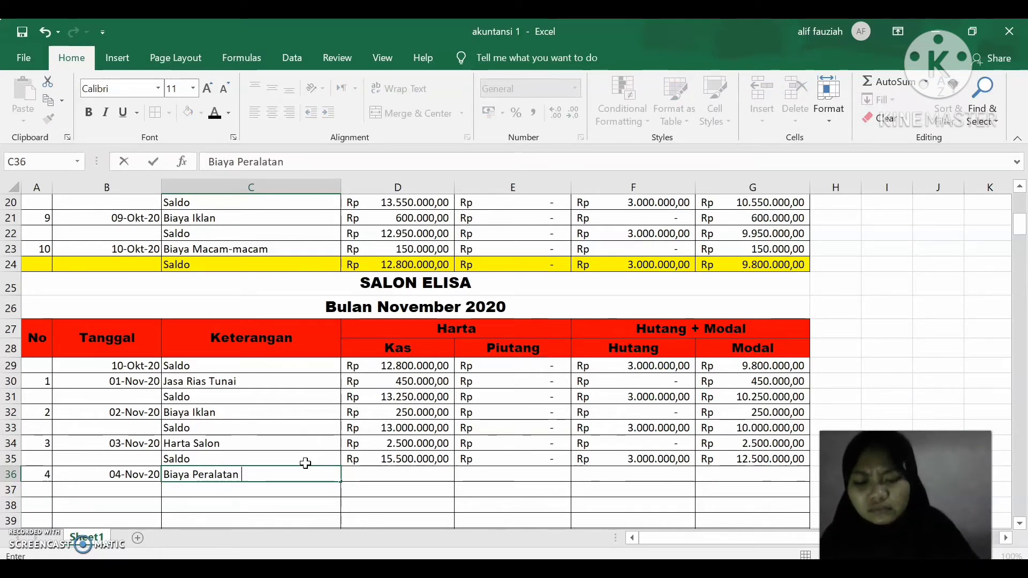
pyautogui.write('salon')
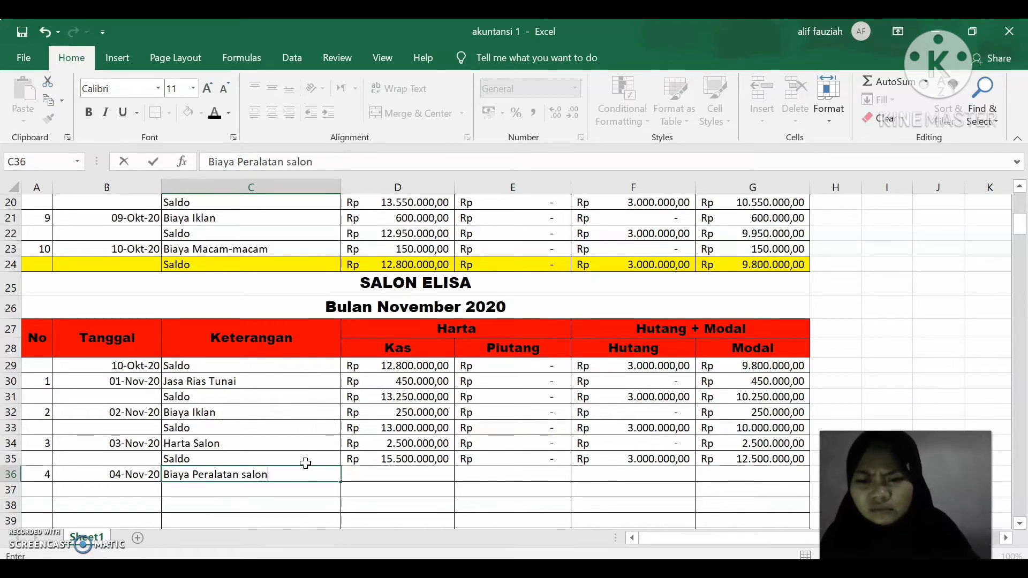
pyautogui.press('Tab')
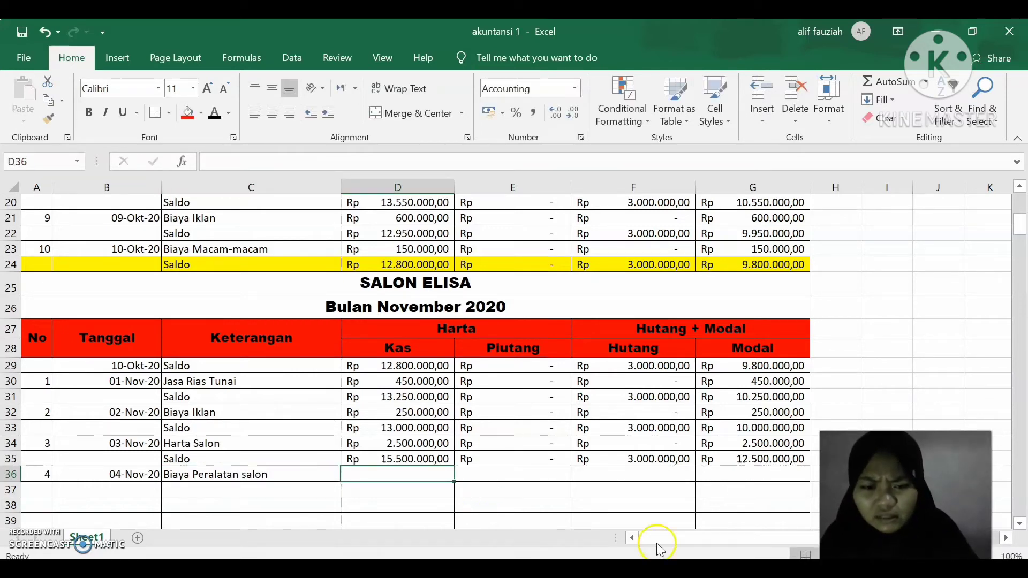
# Recheck the amount in the Word list and fill Excel row 36 with Kas 350000, Piutang 0, Hutang 0 and Modal 350000.
pyautogui.click(656, 569)
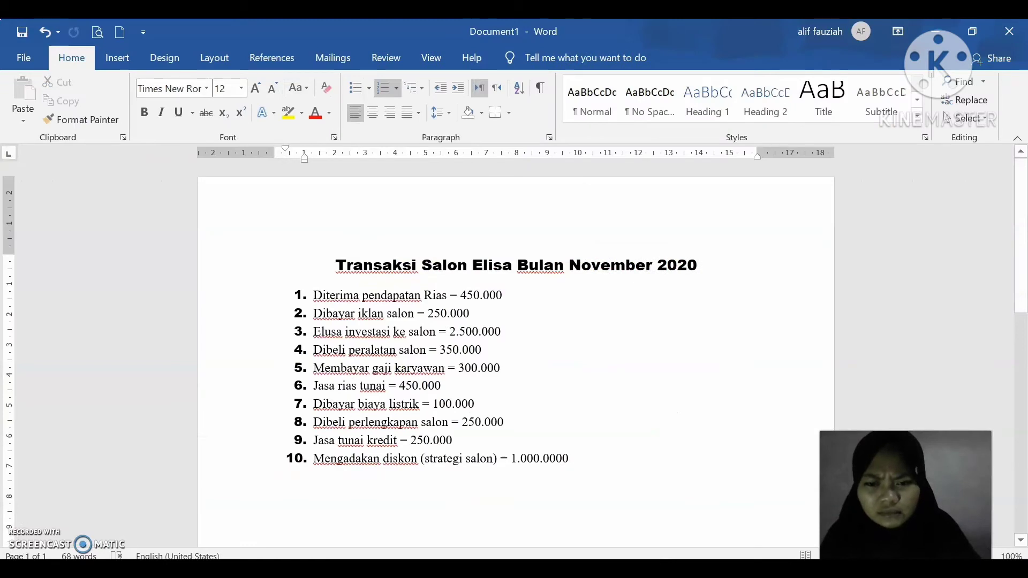
pyautogui.click(656, 569)
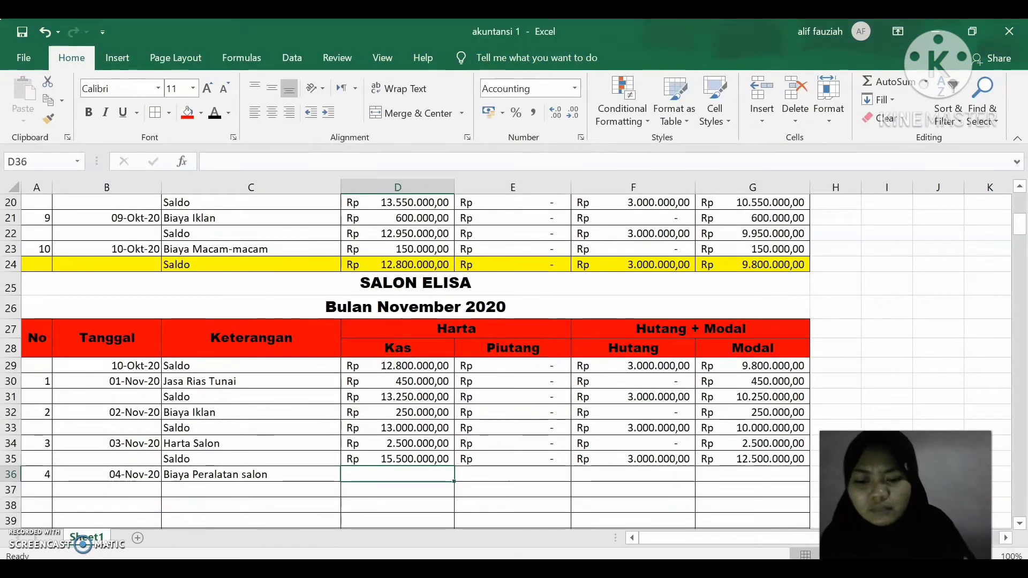
pyautogui.write('350.')
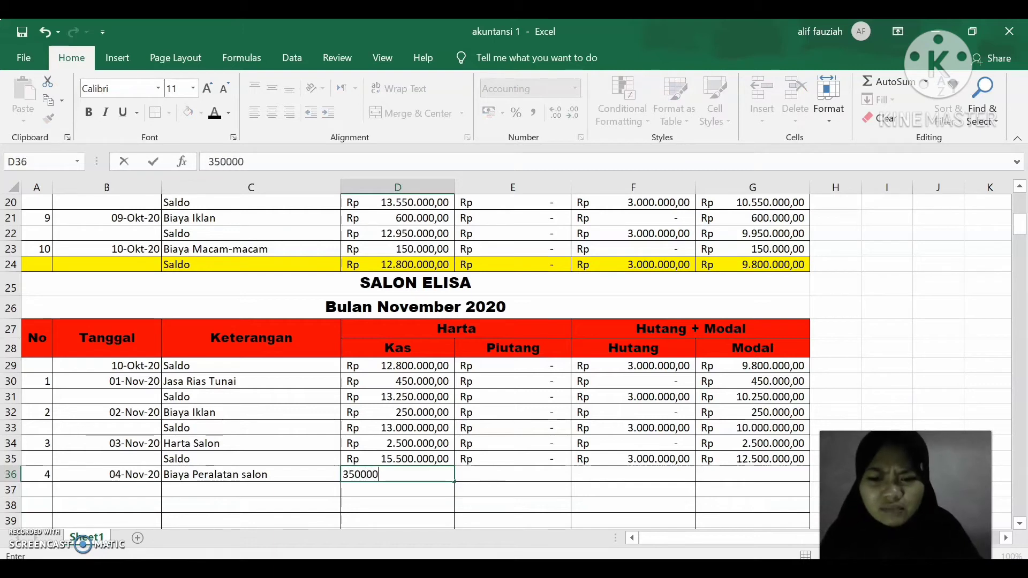
pyautogui.write('000')
pyautogui.press('Tab')
pyautogui.write('0')
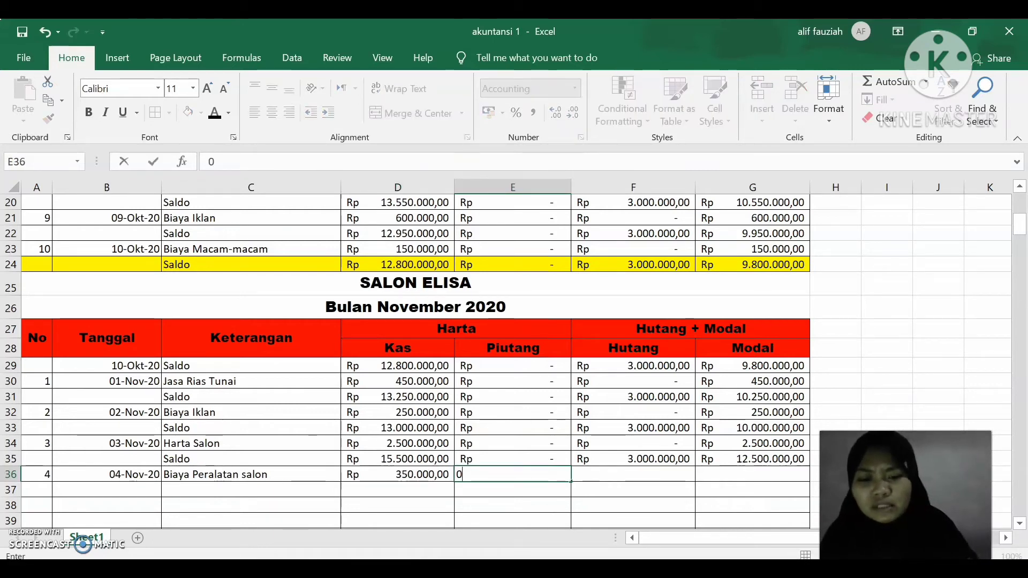
pyautogui.press('Tab')
pyautogui.write('0')
pyautogui.press('Tab')
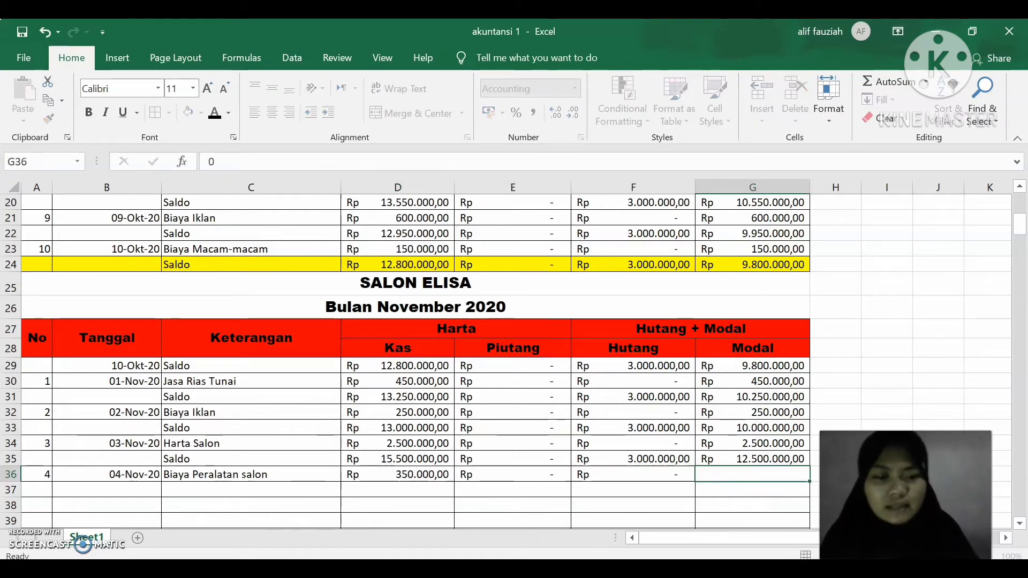
pyautogui.write('3')
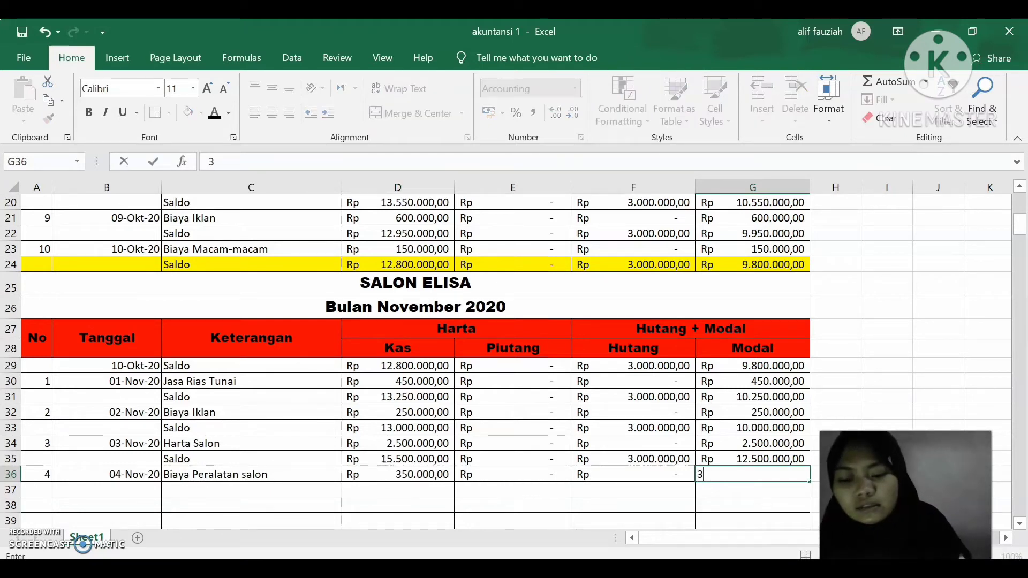
pyautogui.write('50')
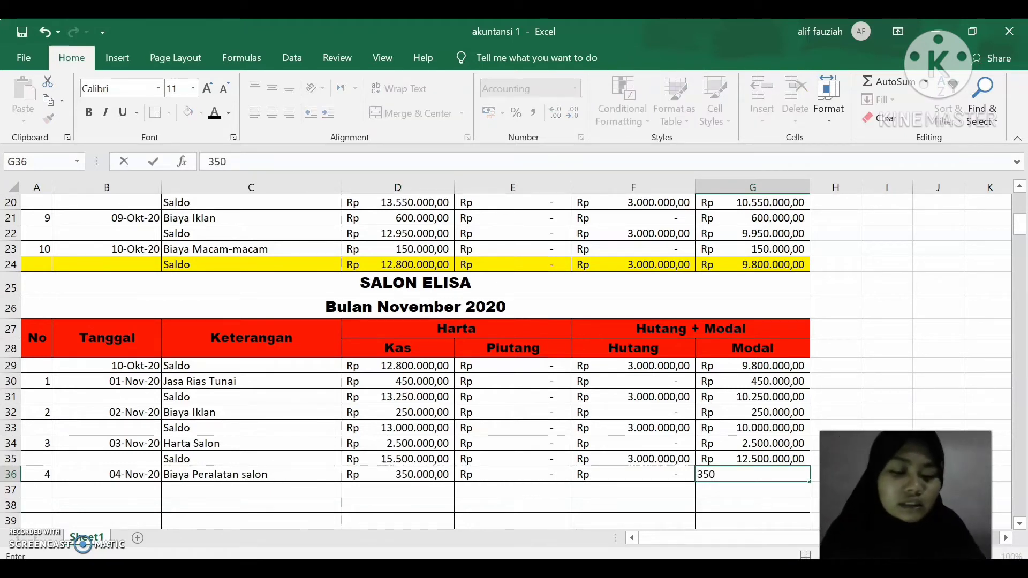
pyautogui.write('.0000')
pyautogui.press('Return')
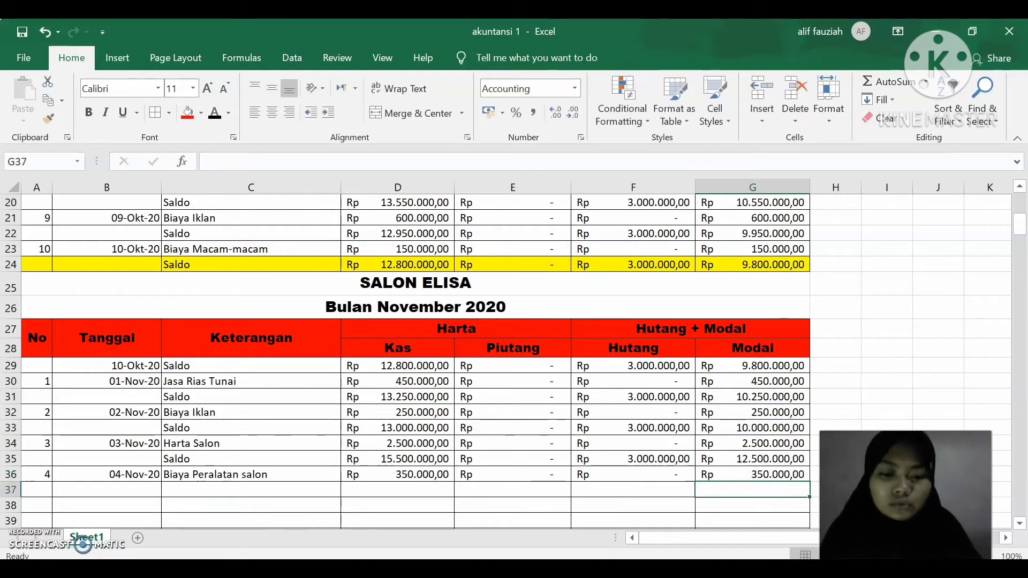
# Label row 37 as "Saldo" in the Keterangan column and calculate its Kas balance in D37 with =D35-D36.
pyautogui.press('Left')
pyautogui.press('Left')
pyautogui.press('Left')
pyautogui.press('Left')
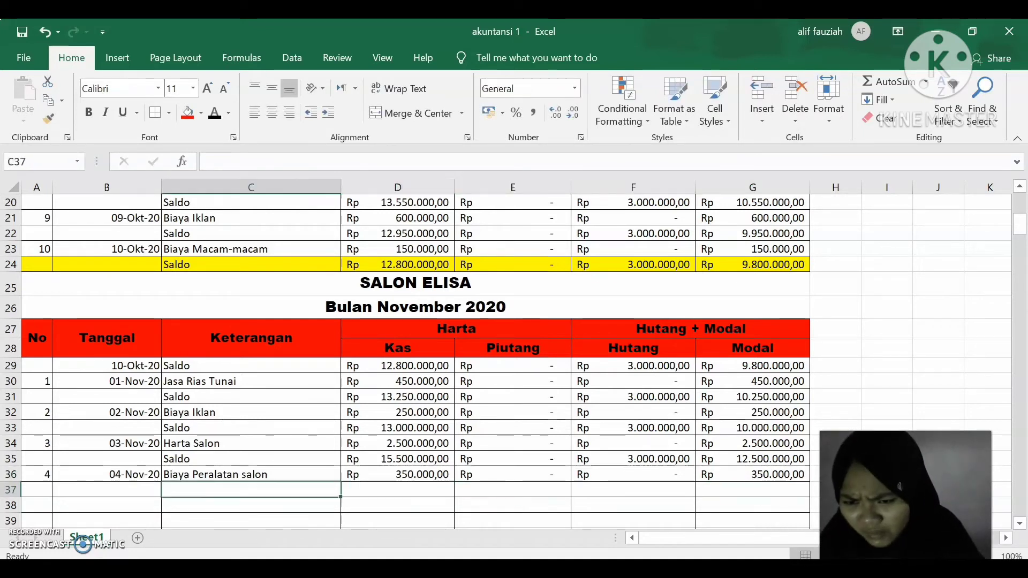
pyautogui.write('Saldo')
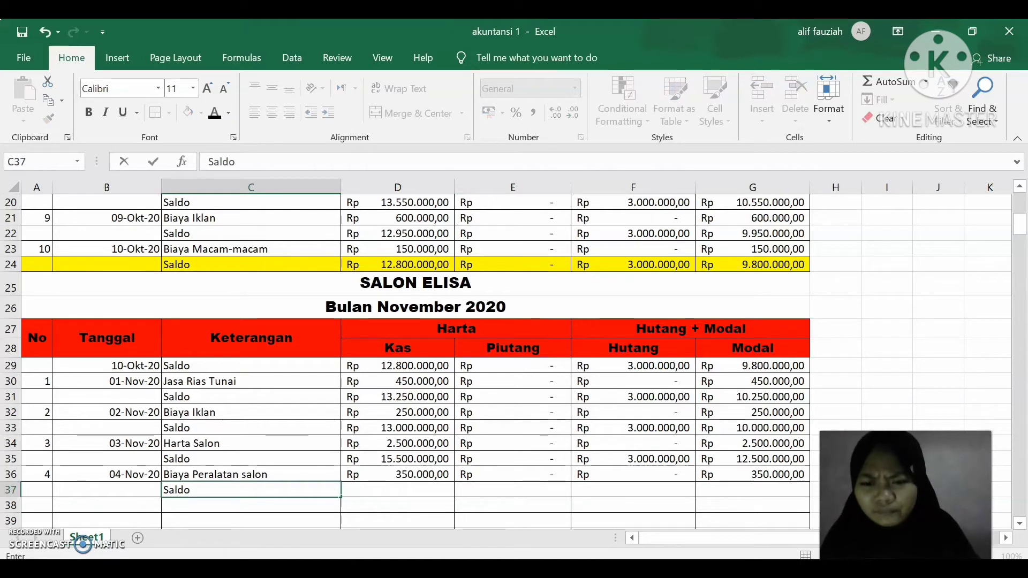
pyautogui.press('Right')
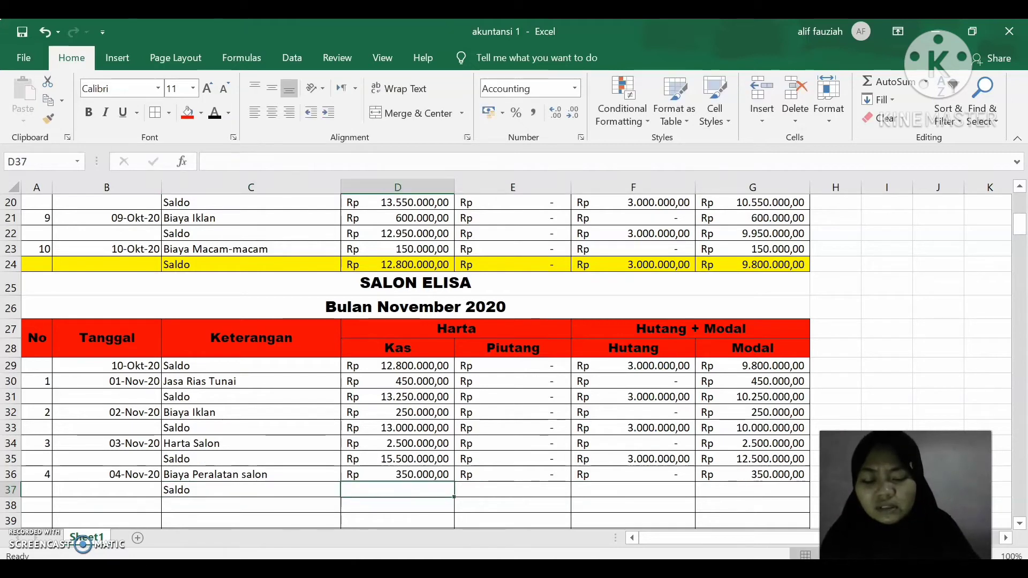
pyautogui.write('=')
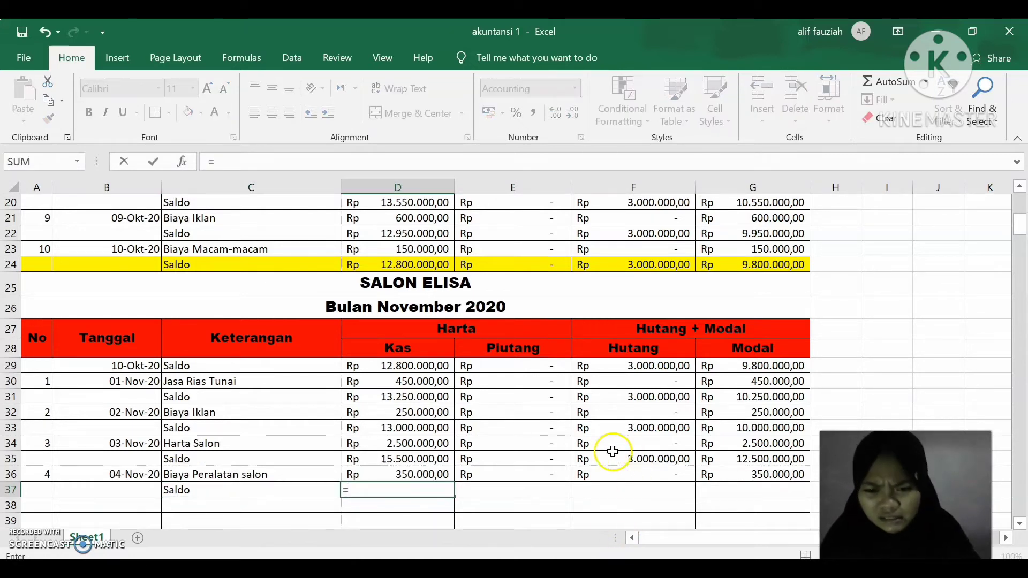
pyautogui.click(412, 459)
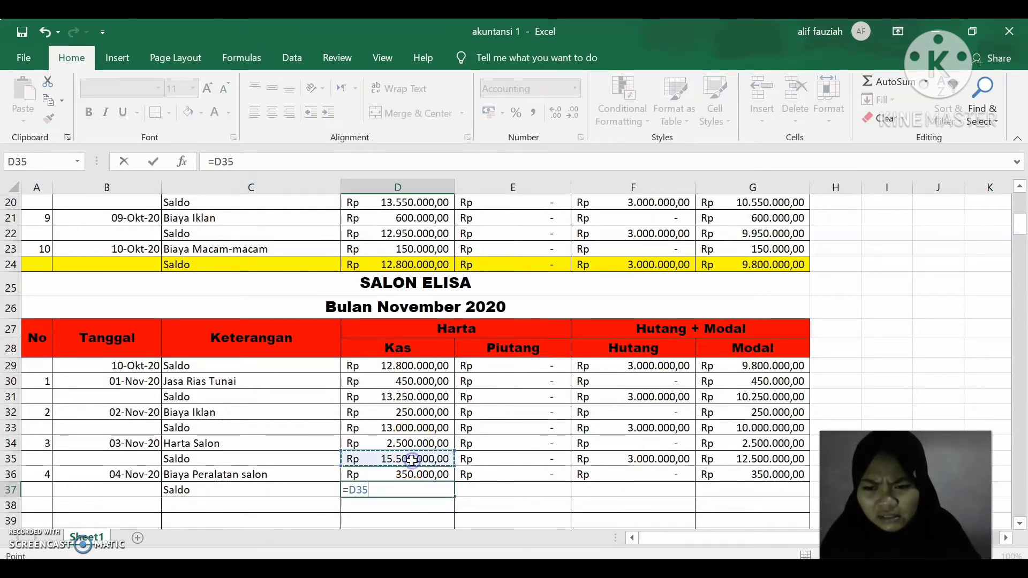
pyautogui.write('-')
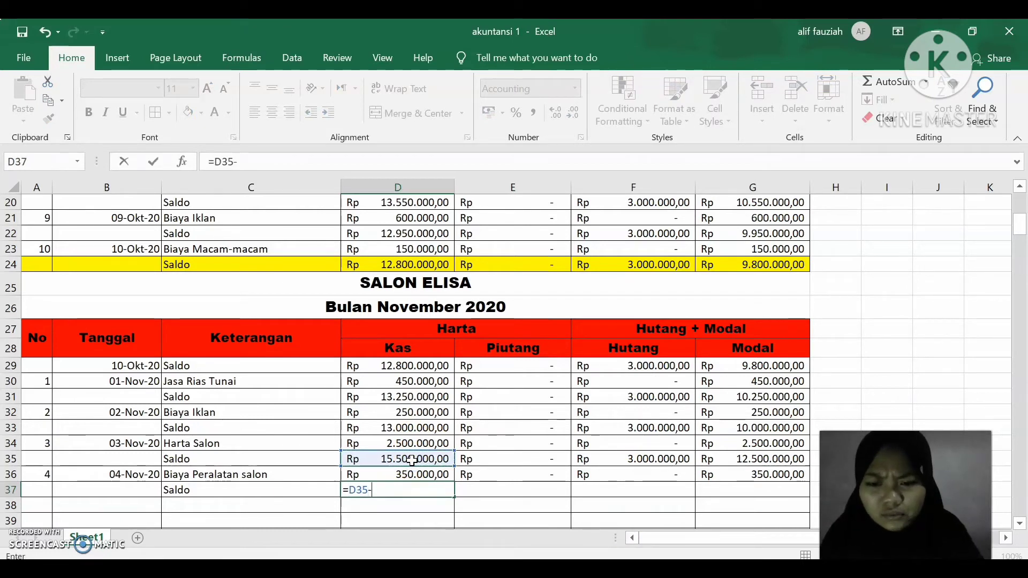
pyautogui.click(420, 475)
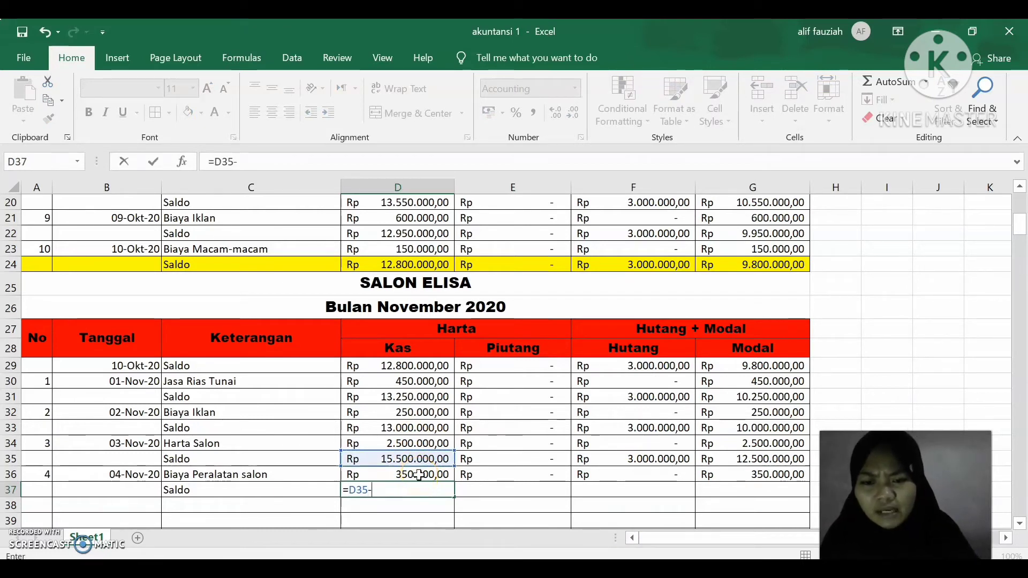
pyautogui.press('Return')
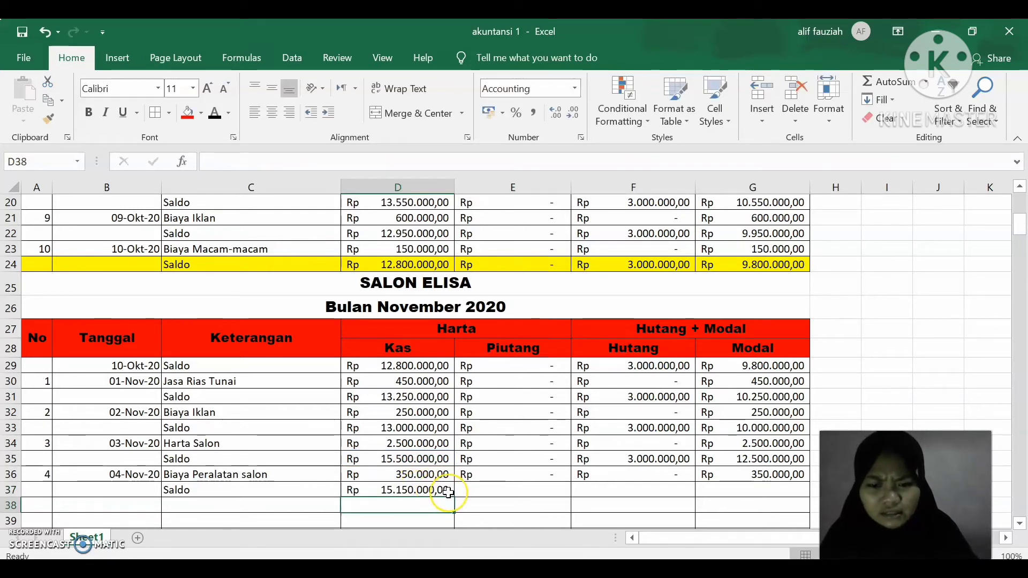
# Check the D37 balance formula and fill it across Piutang, Hutang and Modal to G37.
pyautogui.doubleClick(440, 490)
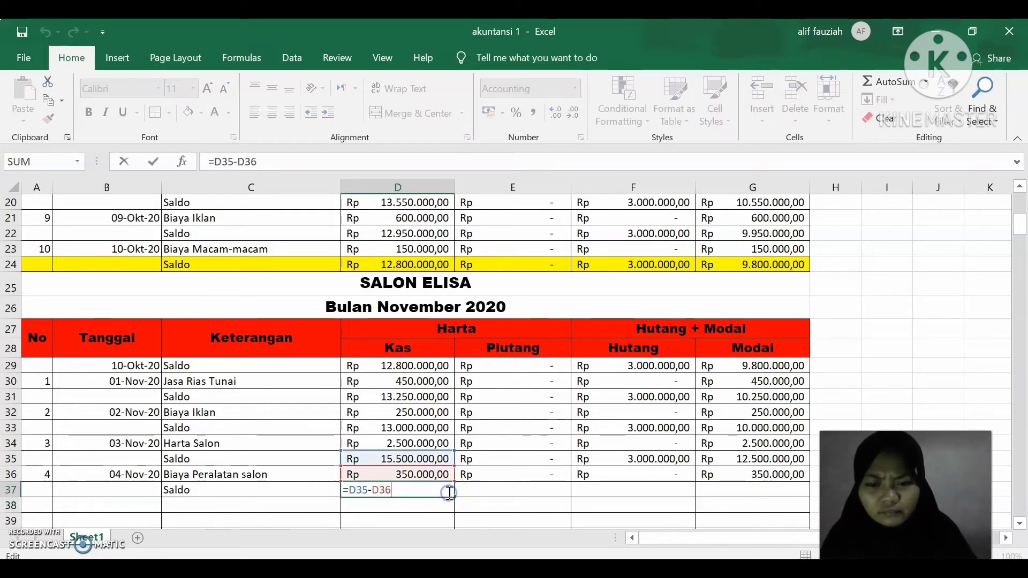
pyautogui.press('Return')
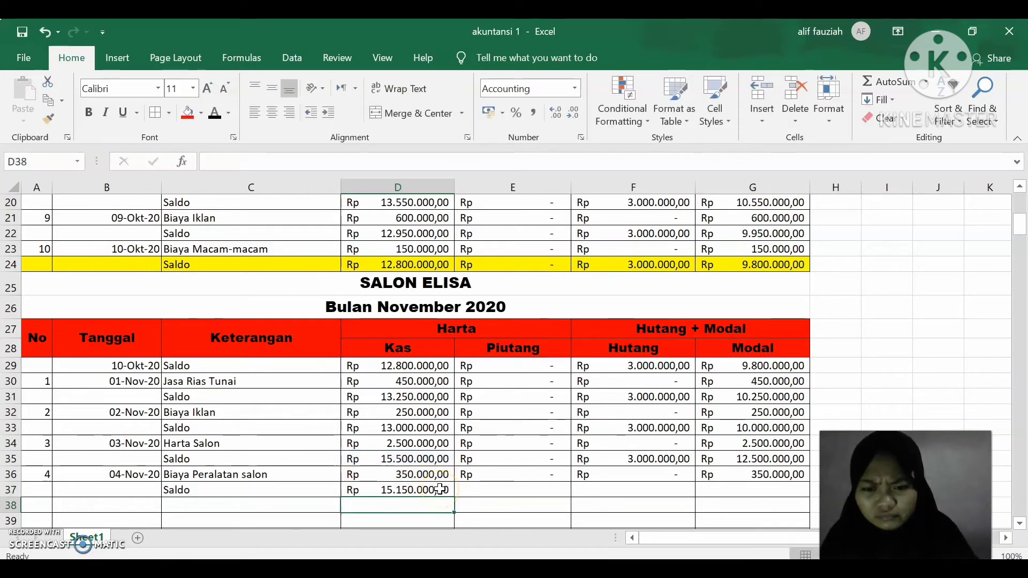
pyautogui.click(440, 490)
pyautogui.moveTo(455, 496); pyautogui.dragTo(761, 504)
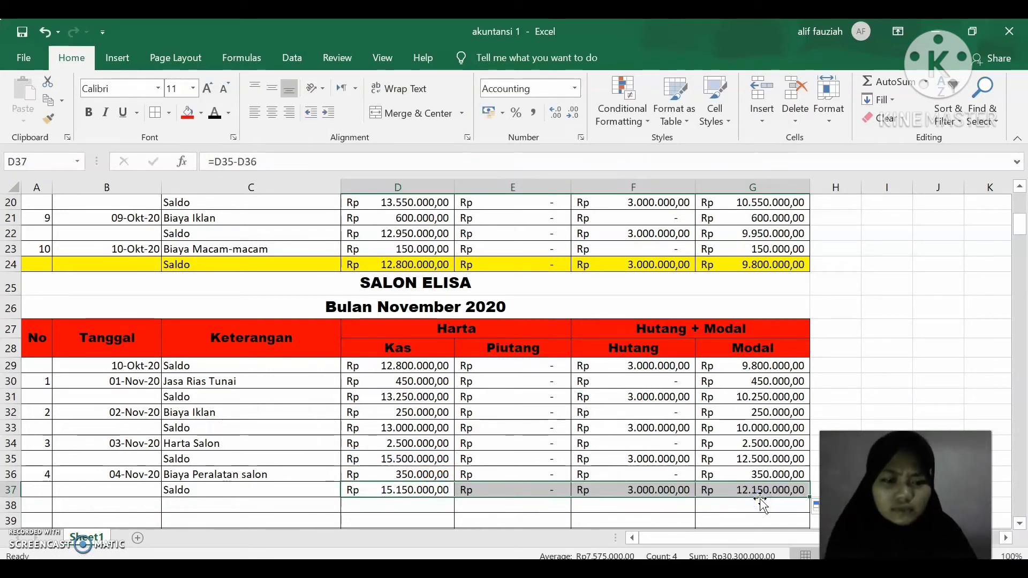
# Start the fifth November entry in row 38 with No 5 and the Tanggal 05-november-2020.
pyautogui.click(39, 507)
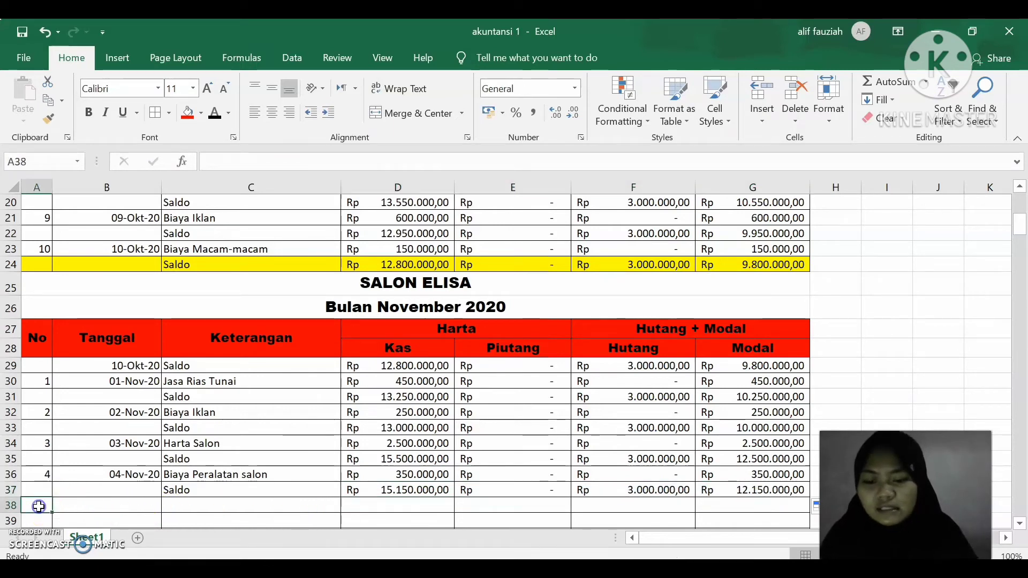
pyautogui.write('5')
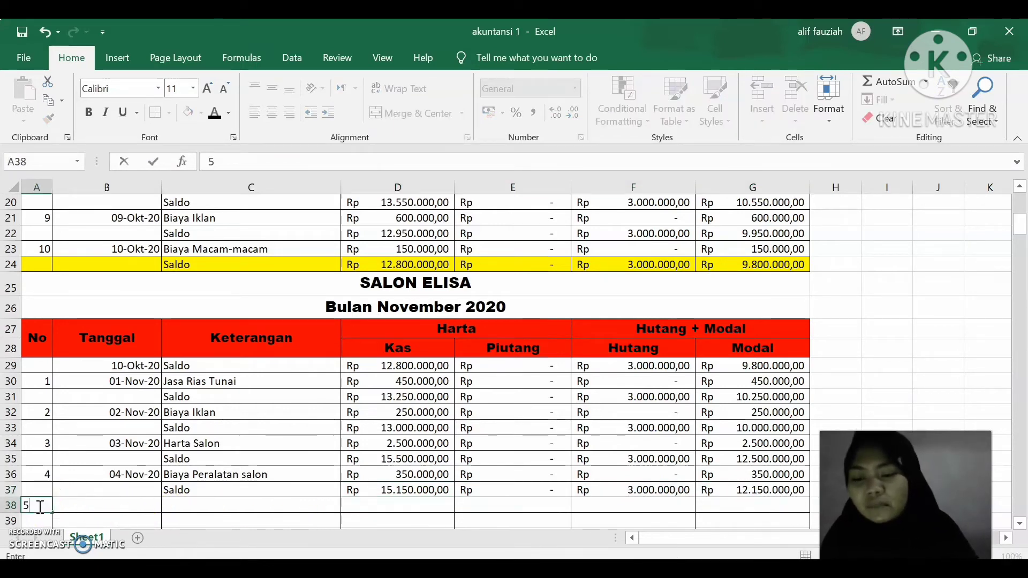
pyautogui.press('Tab')
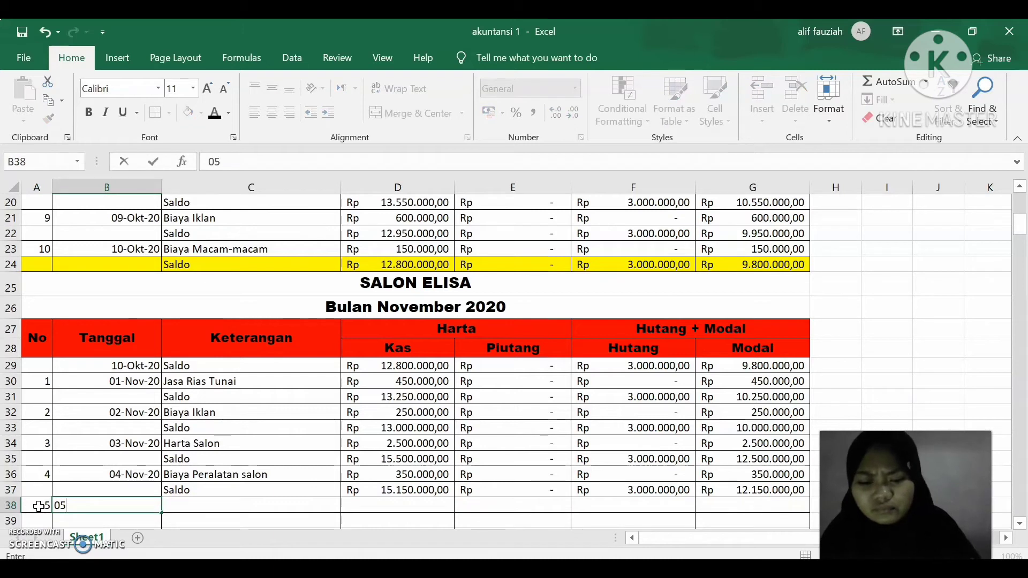
pyautogui.write('no')
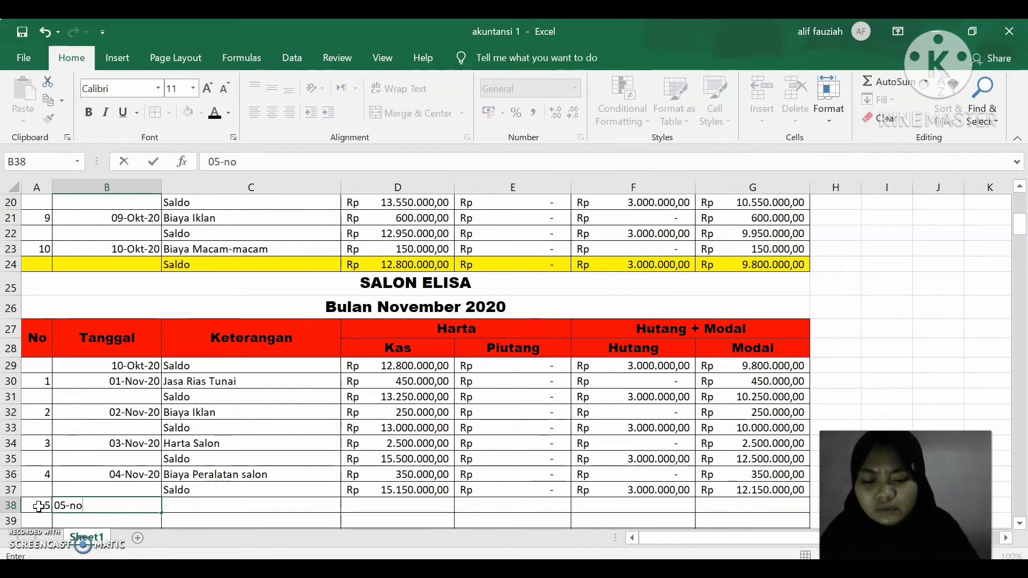
pyautogui.write('vember-')
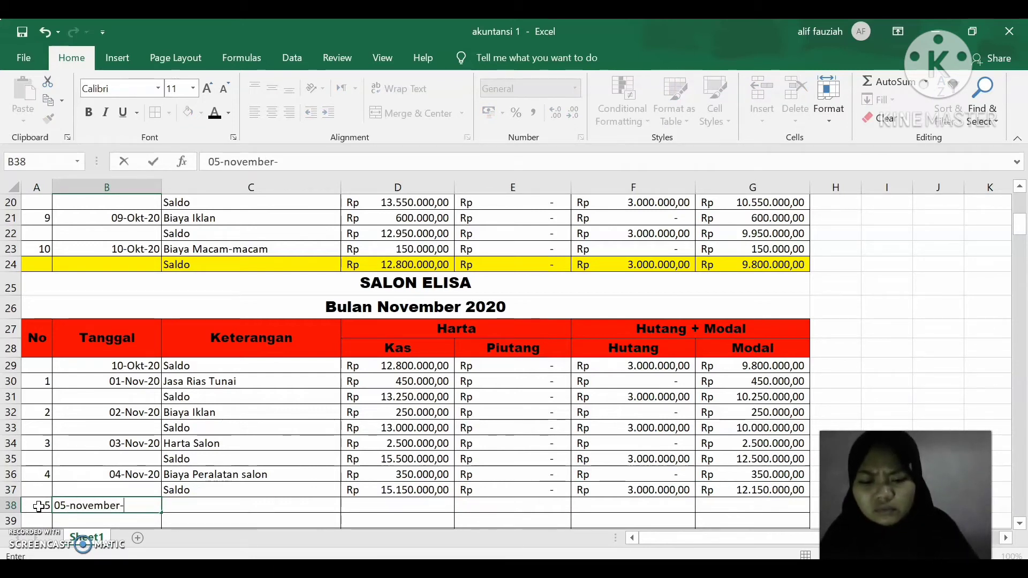
pyautogui.write('2020')
pyautogui.press('Tab')
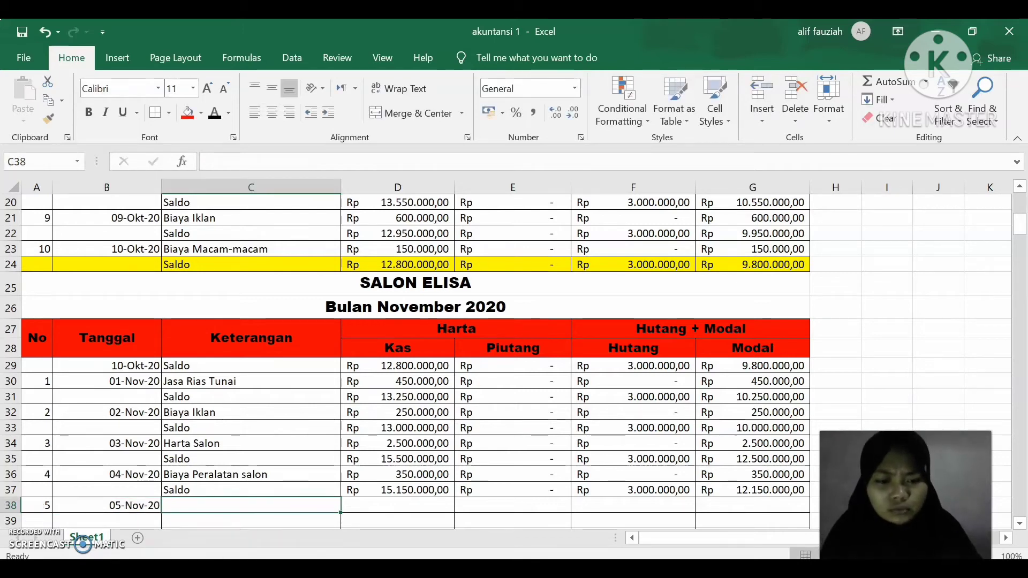
# Check the fifth transaction in the Word list and enter "Biaya Gaji Karyawan" as the Keterangan in Excel row 38.
pyautogui.hotkey('alt', 'Tab')
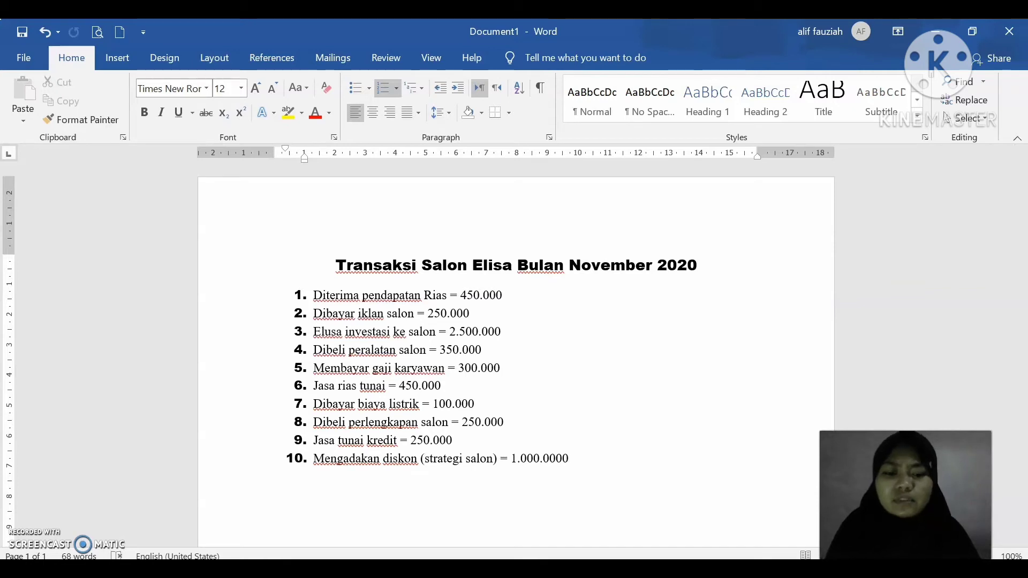
pyautogui.hotkey('alt', 'Tab')
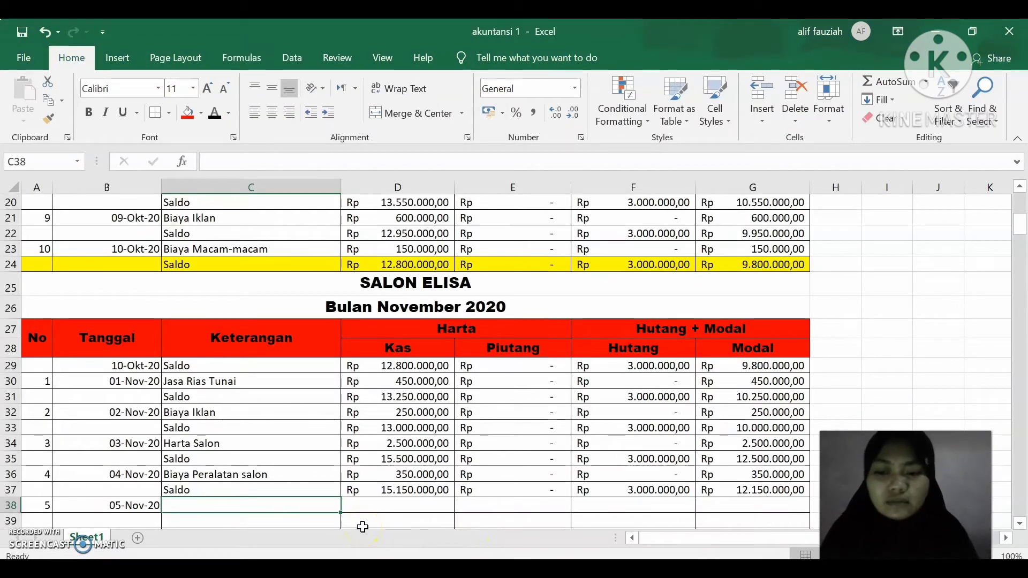
pyautogui.write('Biaya')
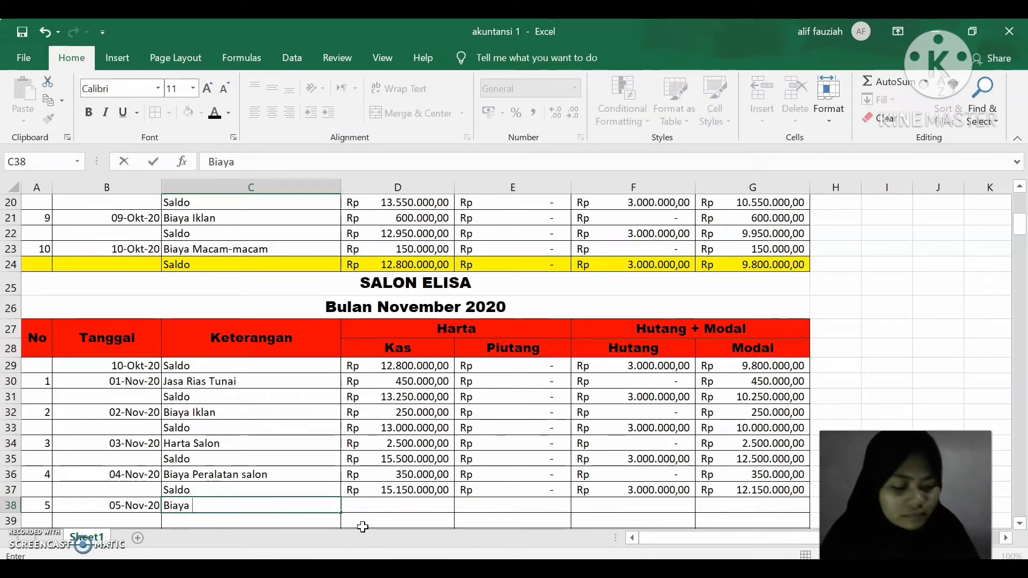
pyautogui.write('Gaji ')
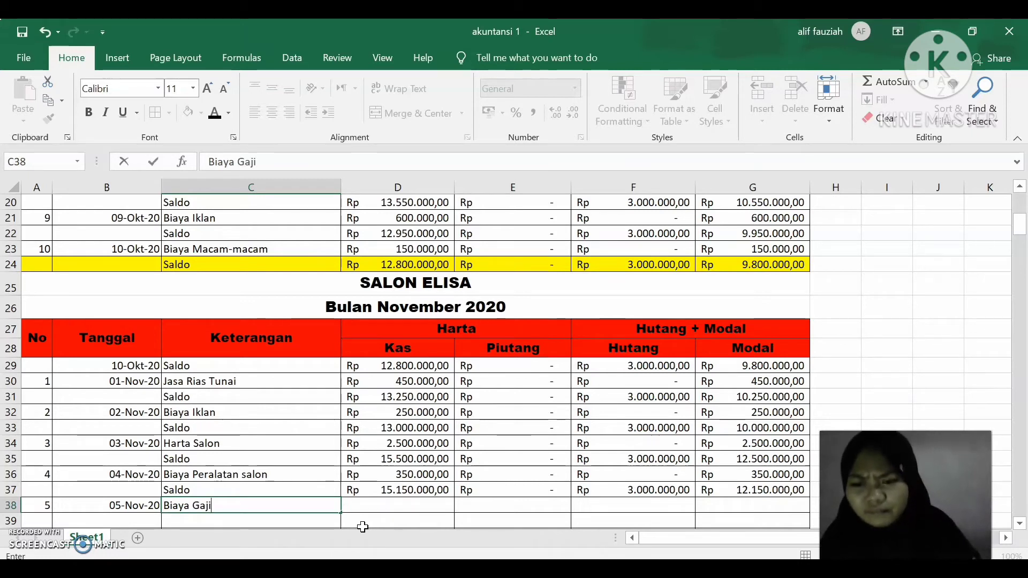
pyautogui.write('Karyawan')
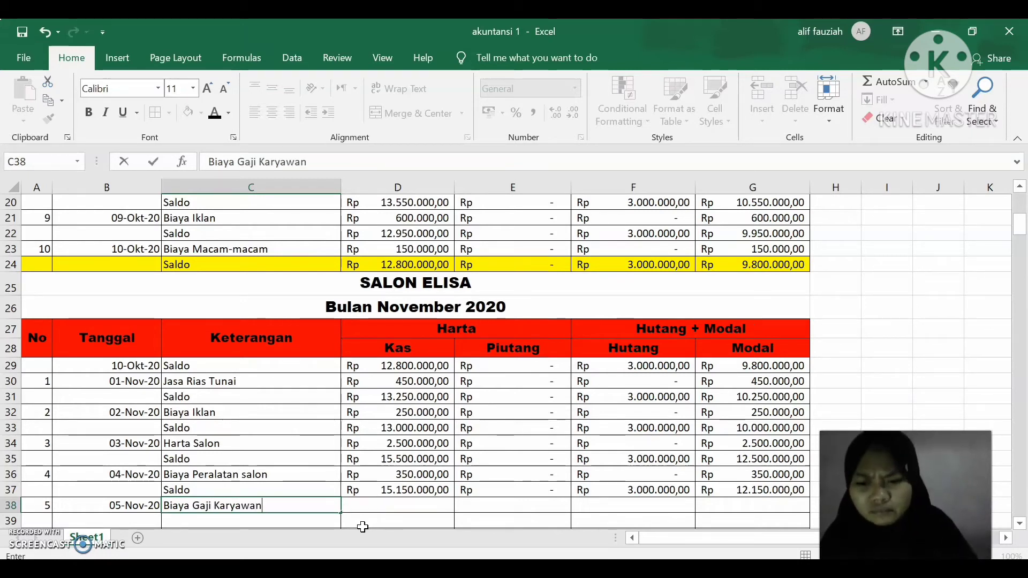
pyautogui.press('Tab')
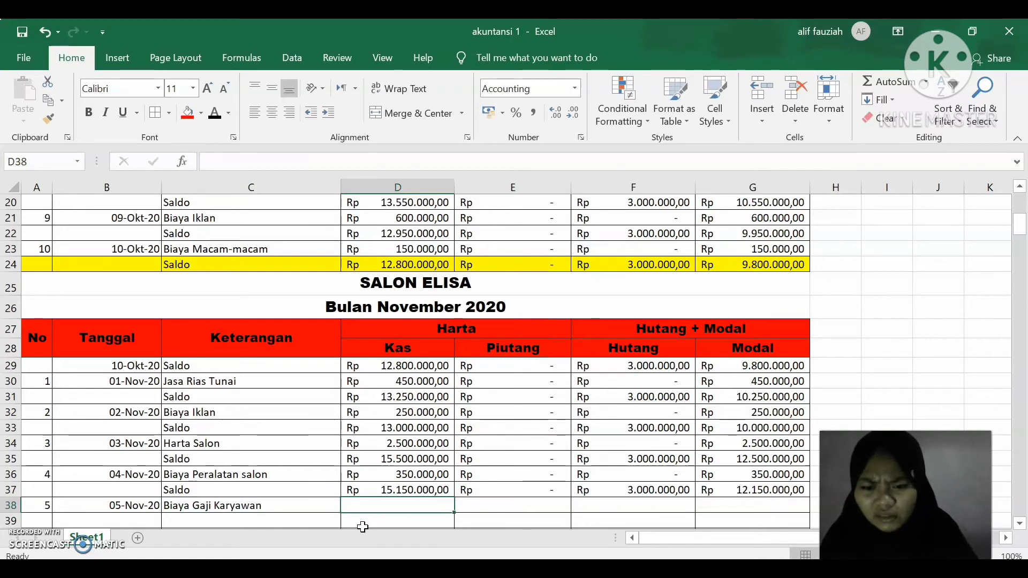
# Fill row 38 with Kas 300000, Piutang 0 and Hutang 0.
pyautogui.write('300000')
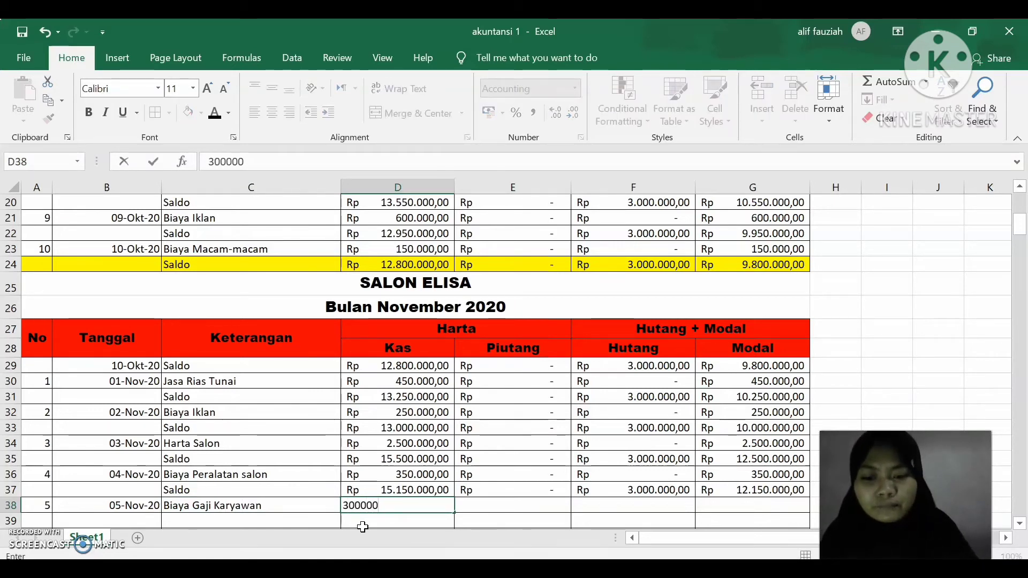
pyautogui.press('Tab')
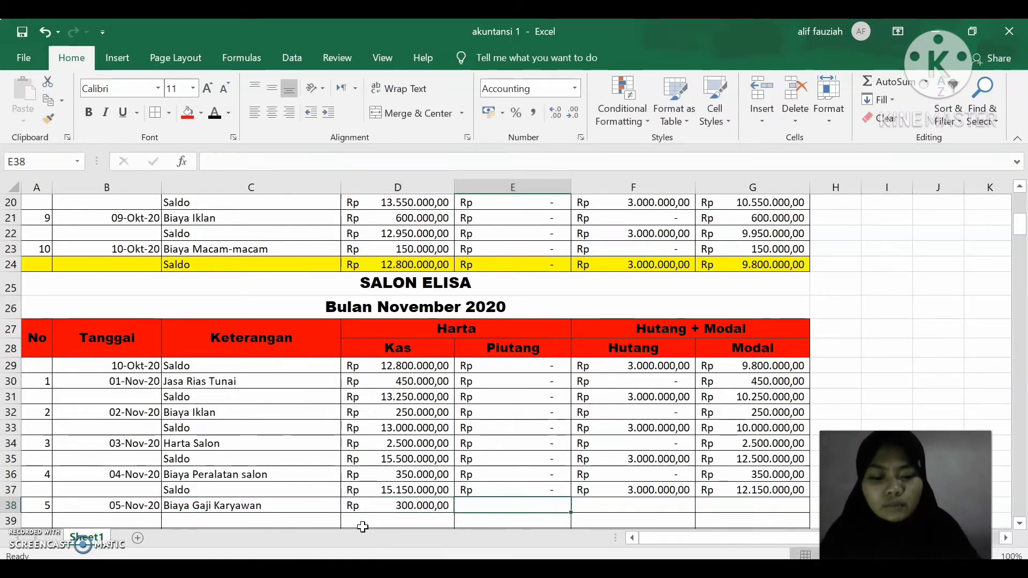
pyautogui.write('0')
pyautogui.press('Tab')
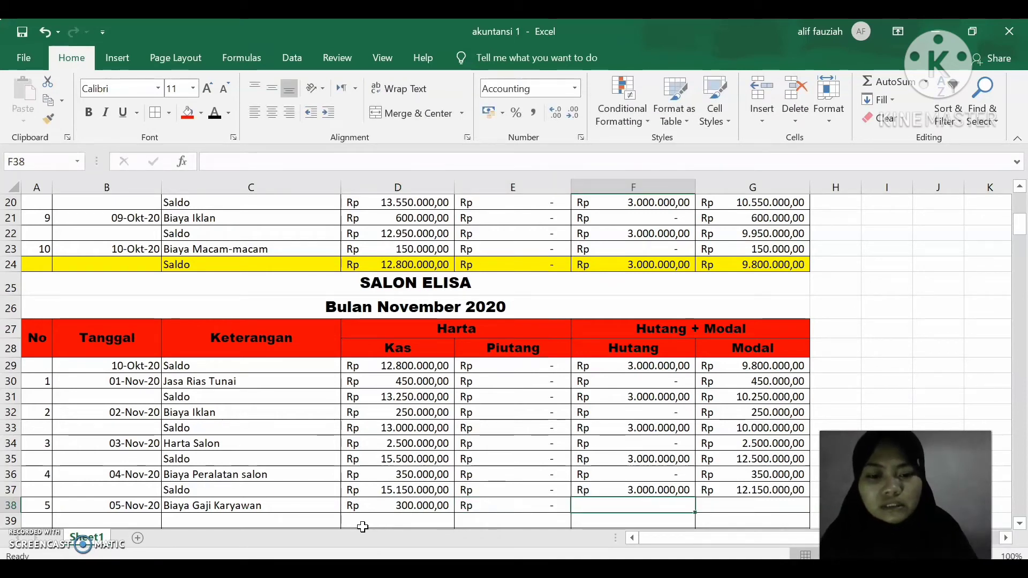
pyautogui.write('0')
pyautogui.press('Tab')
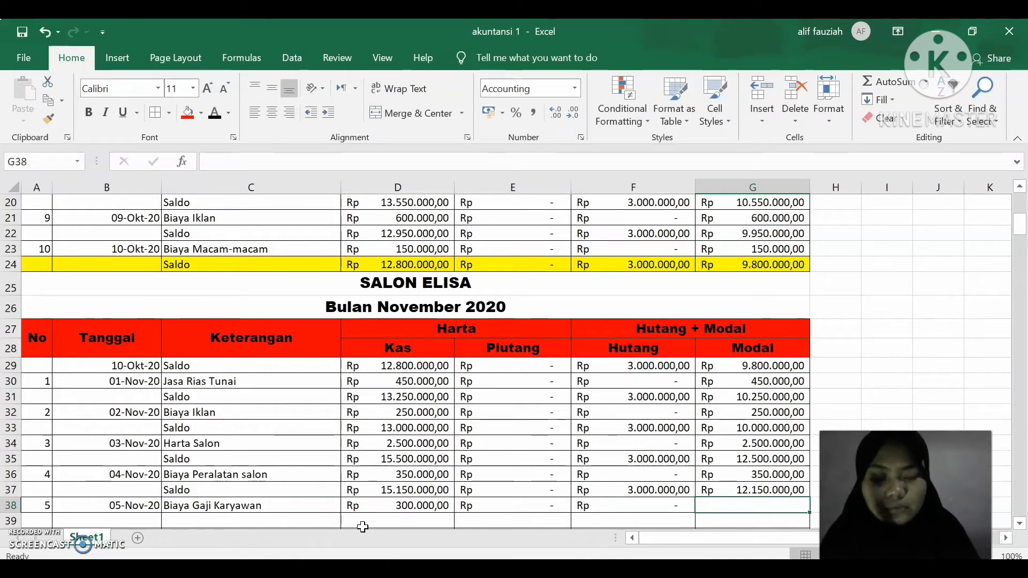
# Enter 300.000 as the Modal amount for Biaya Gaji Karyawan in G38.
pyautogui.write('30')
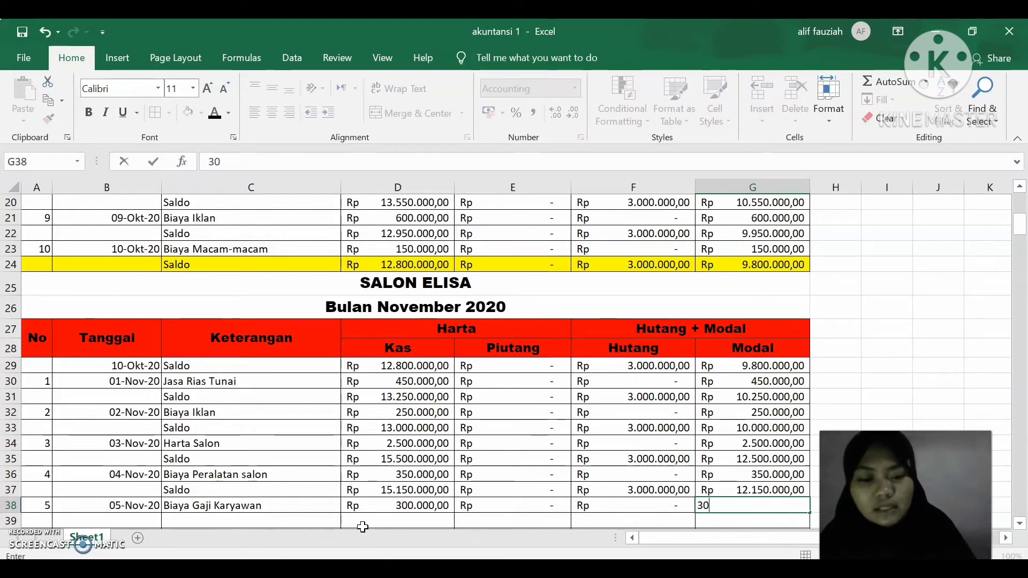
pyautogui.write('0.00000')
pyautogui.press('Return')
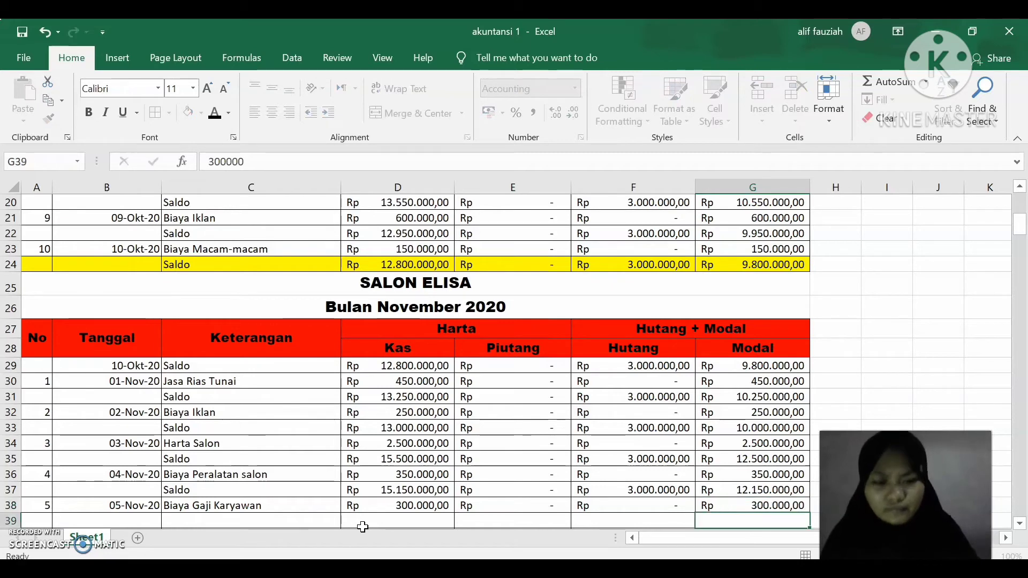
# Label C39 as Saldo and calculate its Kas balance in D39 with the formula =D37-D38.
pyautogui.press('Left')
pyautogui.press('Left')
pyautogui.press('Left')
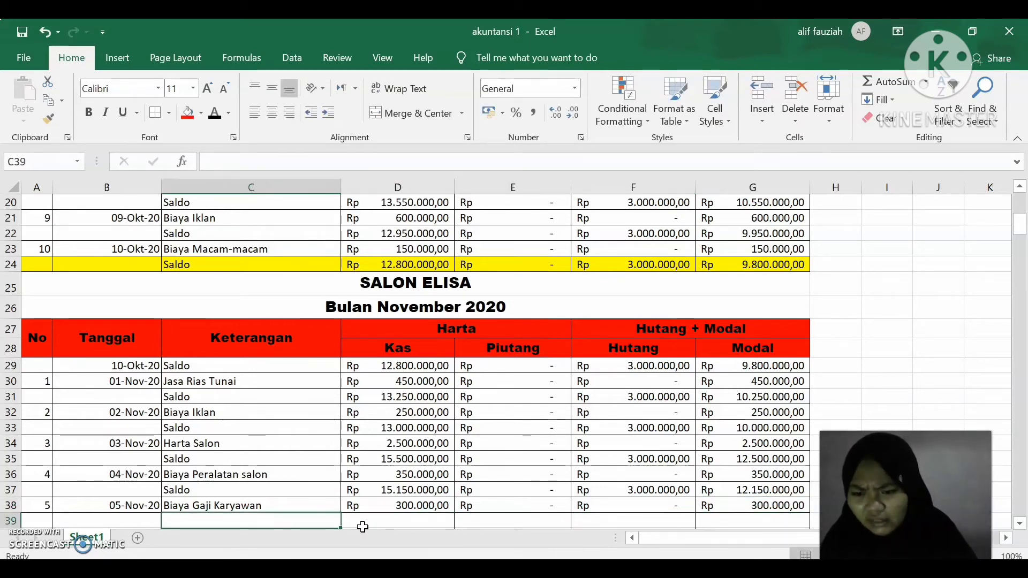
pyautogui.write('Saldo')
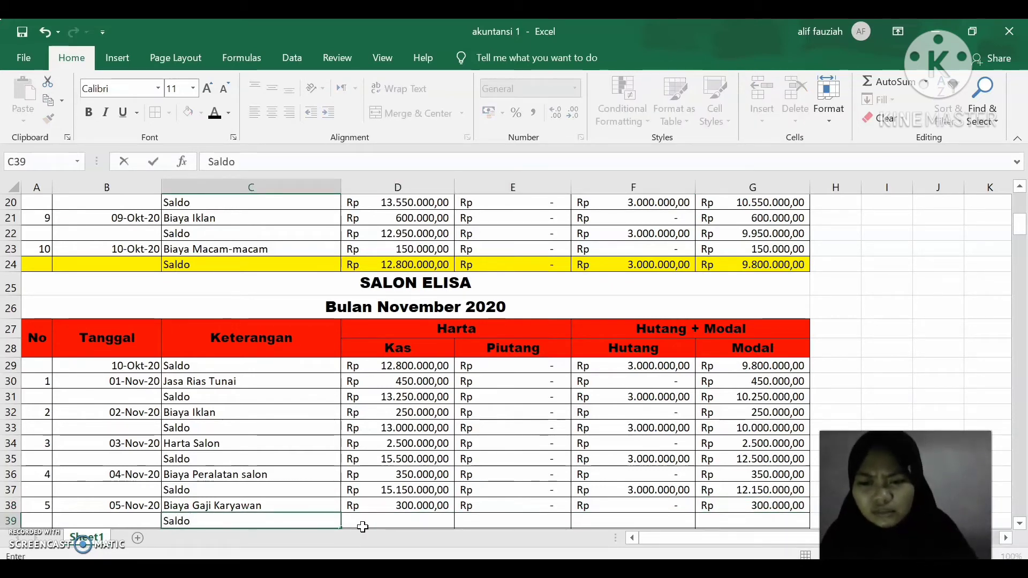
pyautogui.click(362, 526)
pyautogui.write('=')
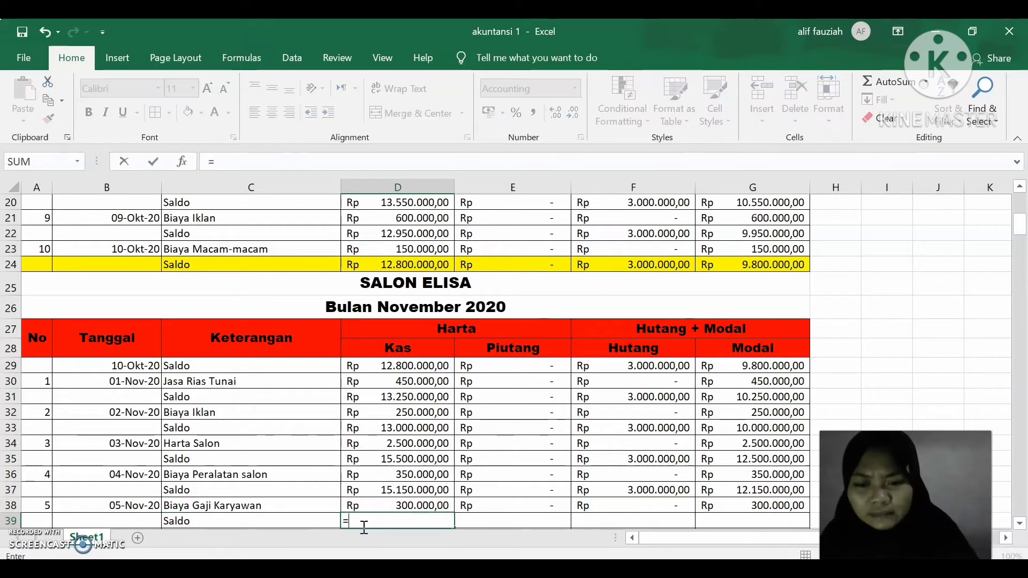
pyautogui.click(414, 492)
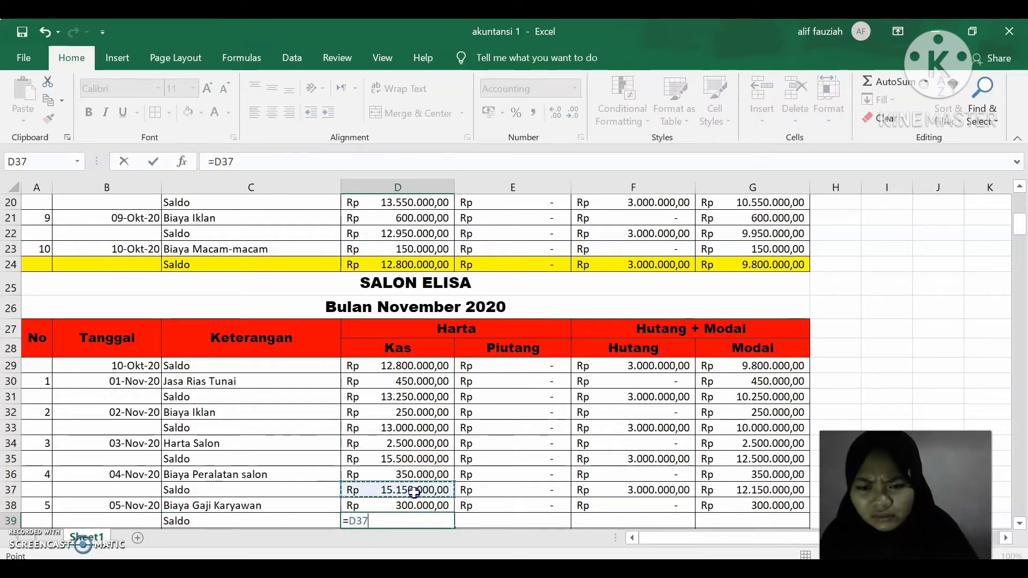
pyautogui.write('-')
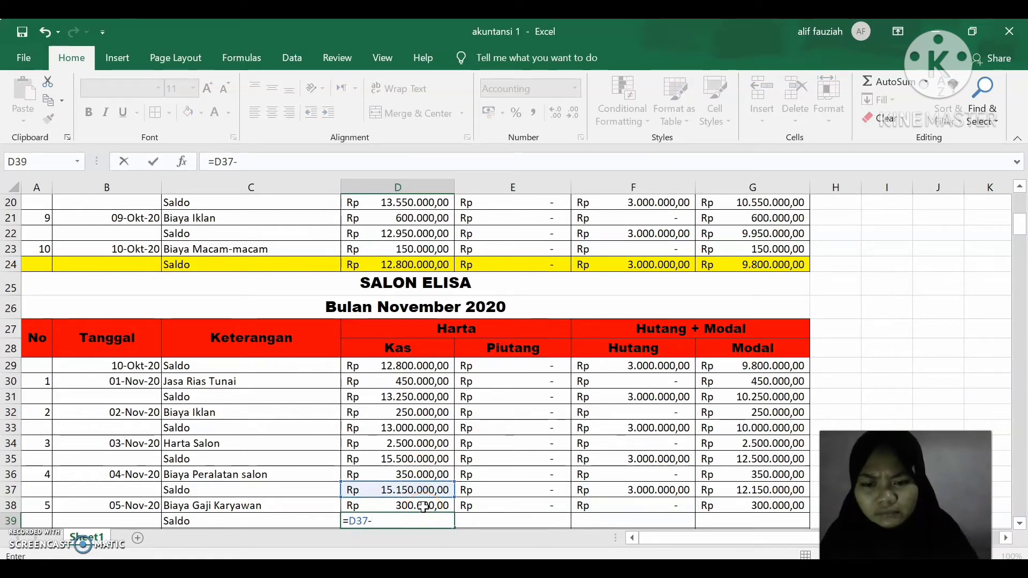
pyautogui.click(423, 506)
pyautogui.press('Return')
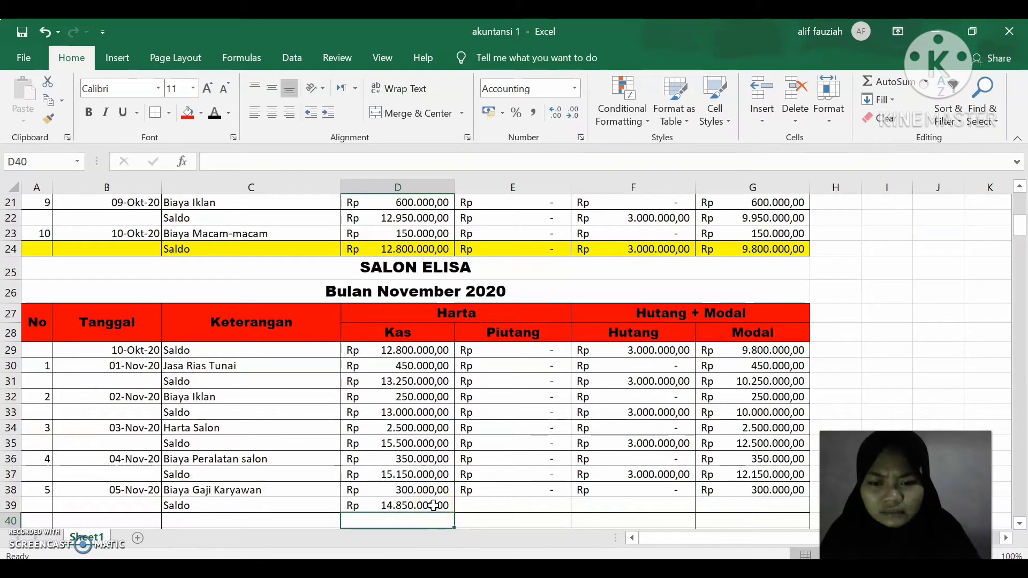
# Fill the Kas balance formula from D39 across the row through Modal in G39.
pyautogui.click(434, 506)
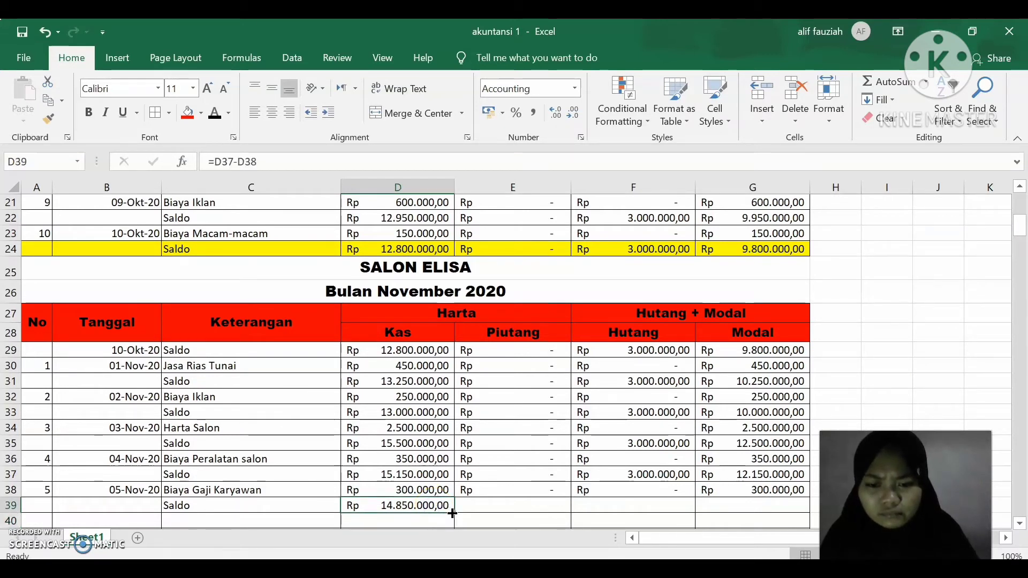
pyautogui.moveTo(452, 513); pyautogui.dragTo(691, 512)
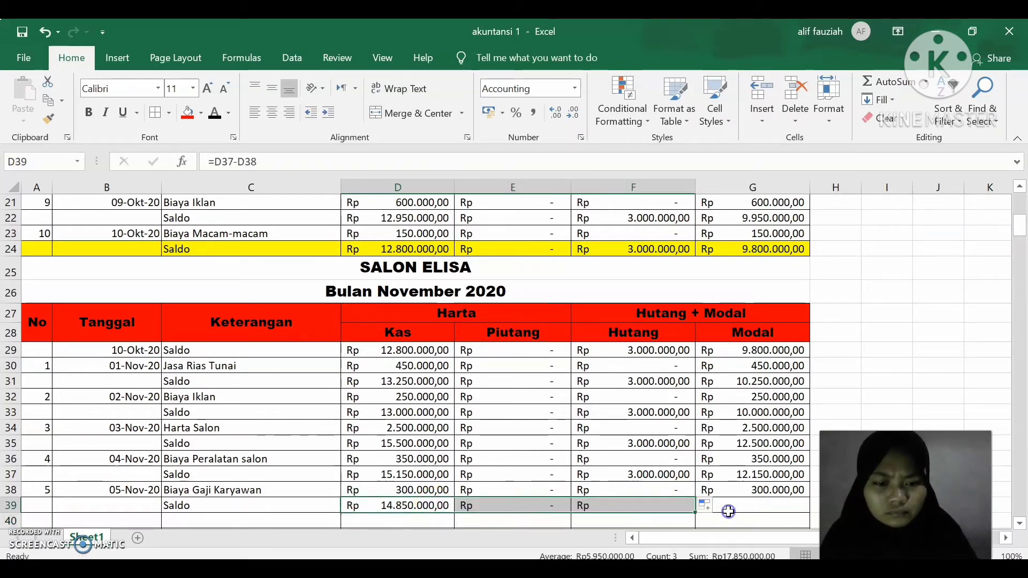
pyautogui.click(434, 506)
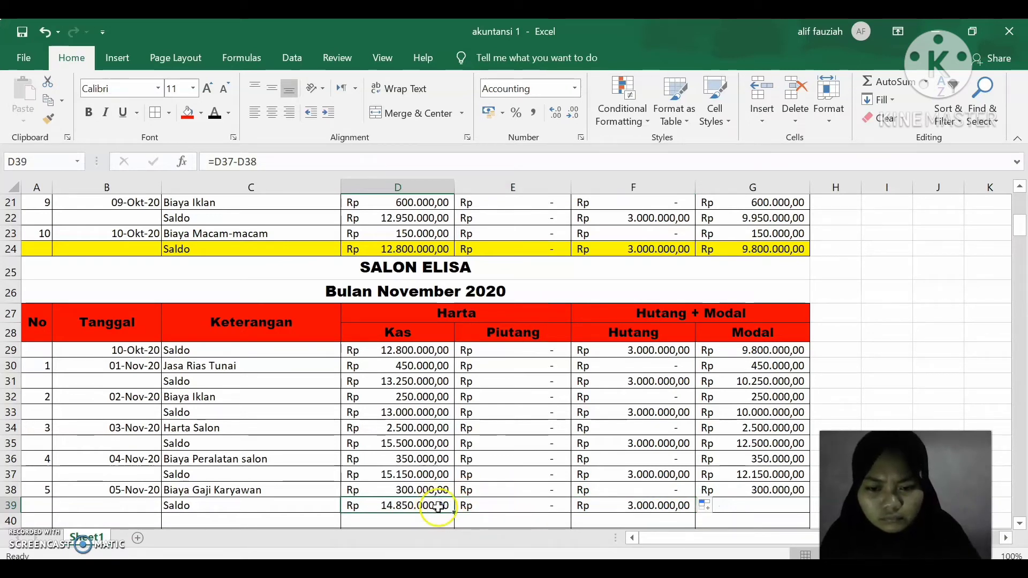
pyautogui.moveTo(454, 512); pyautogui.dragTo(768, 513)
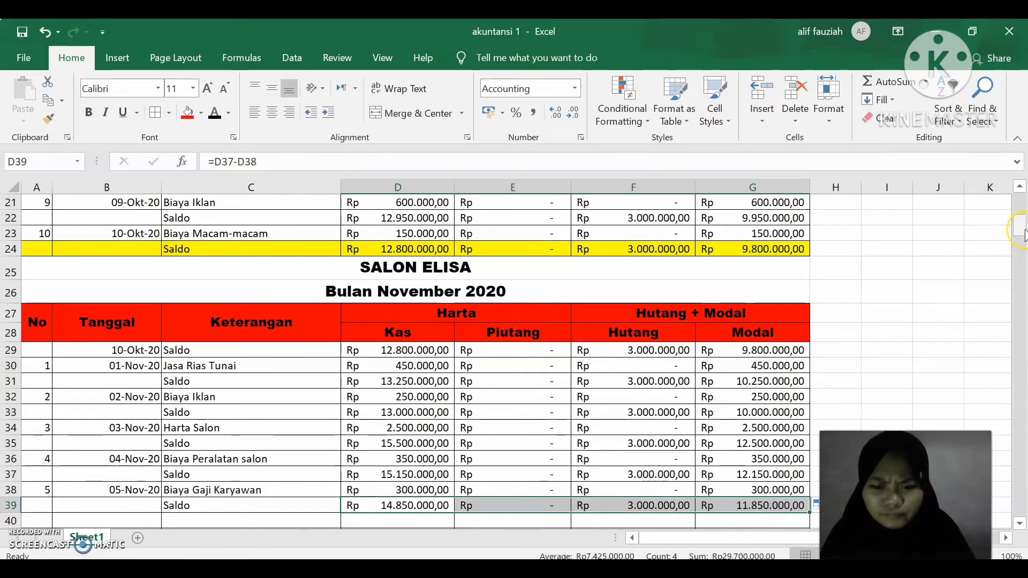
# Start the next transaction in row 40 with number 6 and the date 06-November-2020.
pyautogui.moveTo(1024, 236); pyautogui.dragTo(1023, 243)
pyautogui.click(48, 278)
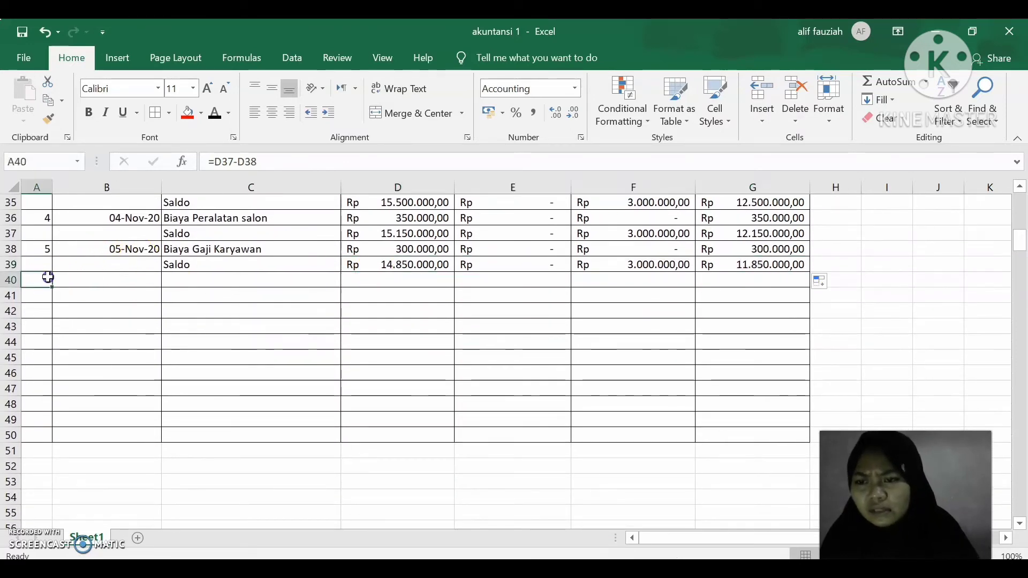
pyautogui.write('6')
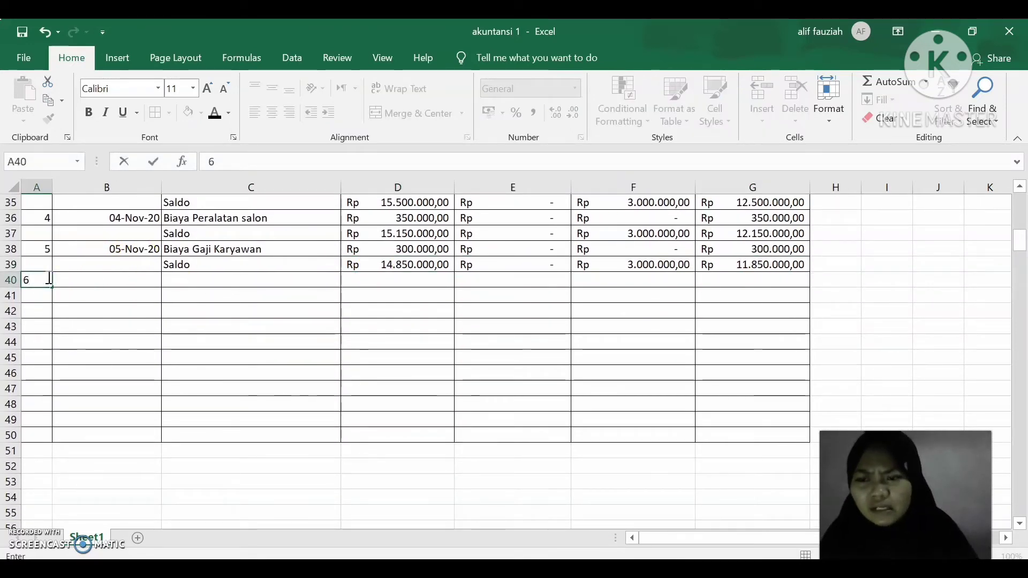
pyautogui.press('Tab')
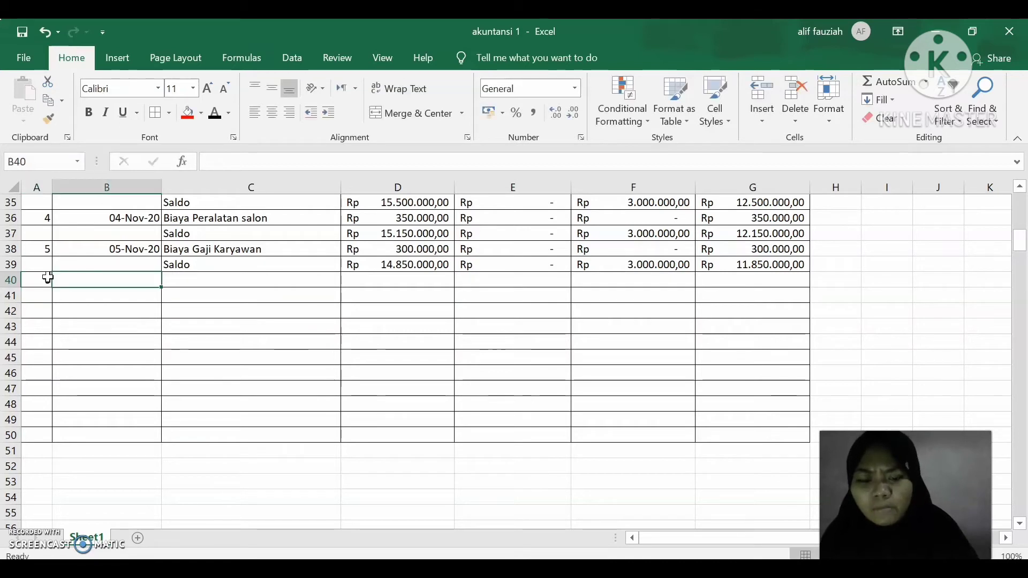
pyautogui.write('0')
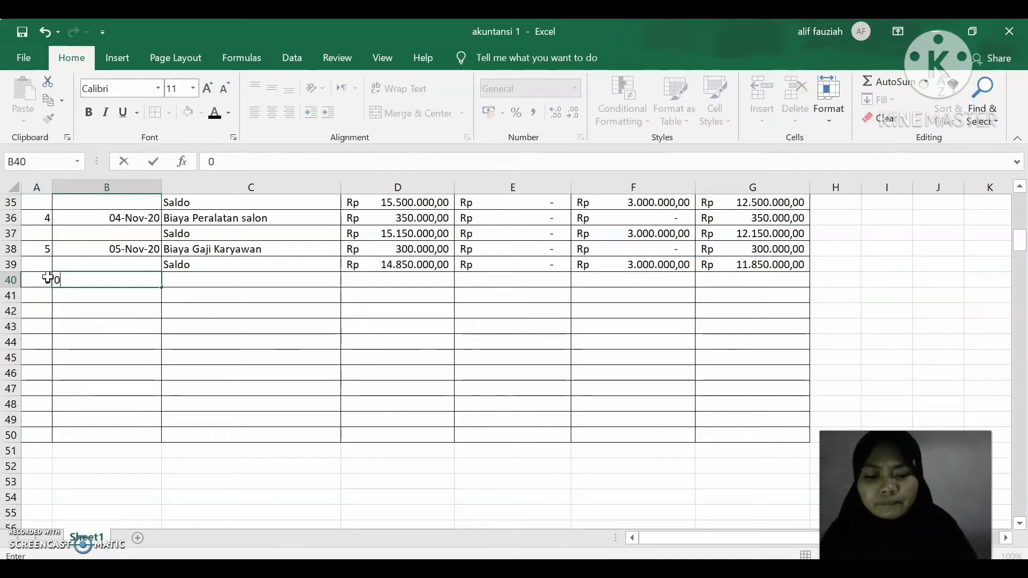
pyautogui.write('6')
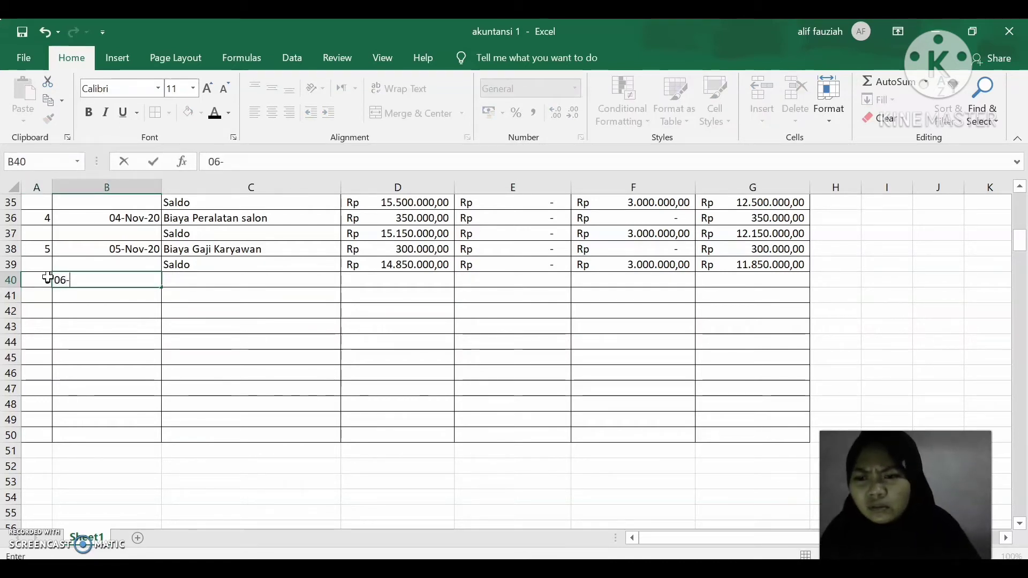
pyautogui.write('-No')
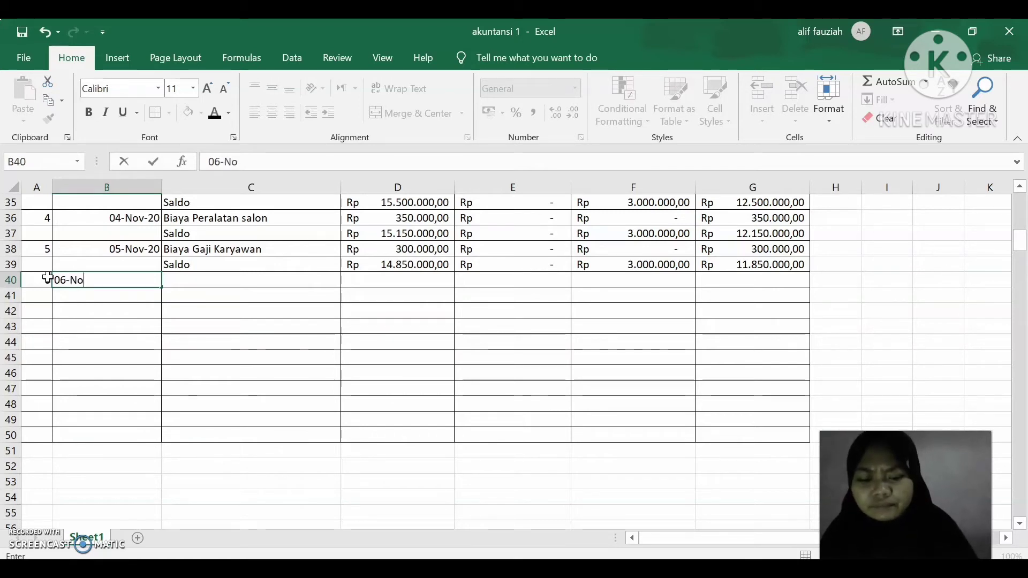
pyautogui.write('vember')
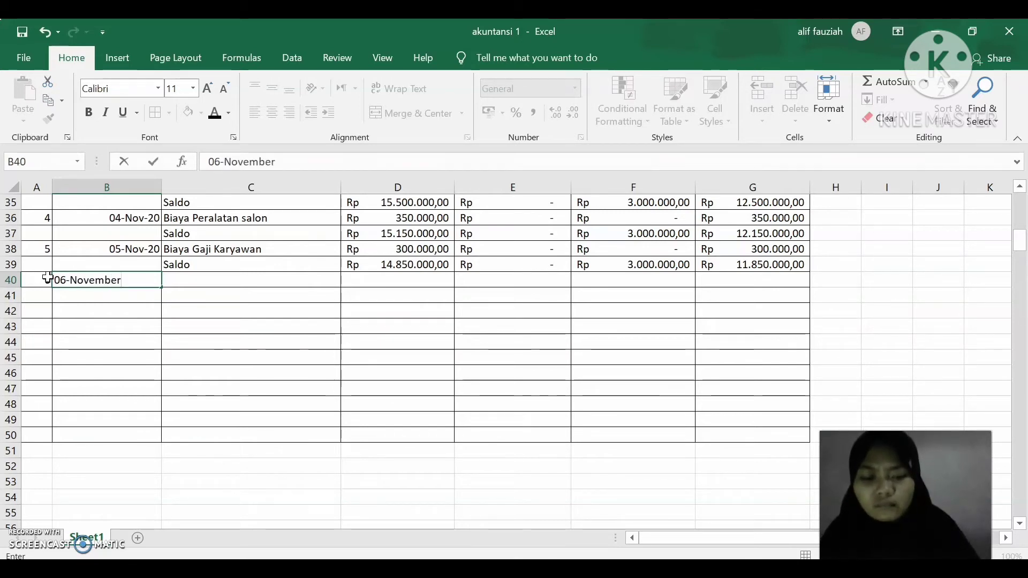
pyautogui.write('-2020')
pyautogui.press('Tab')
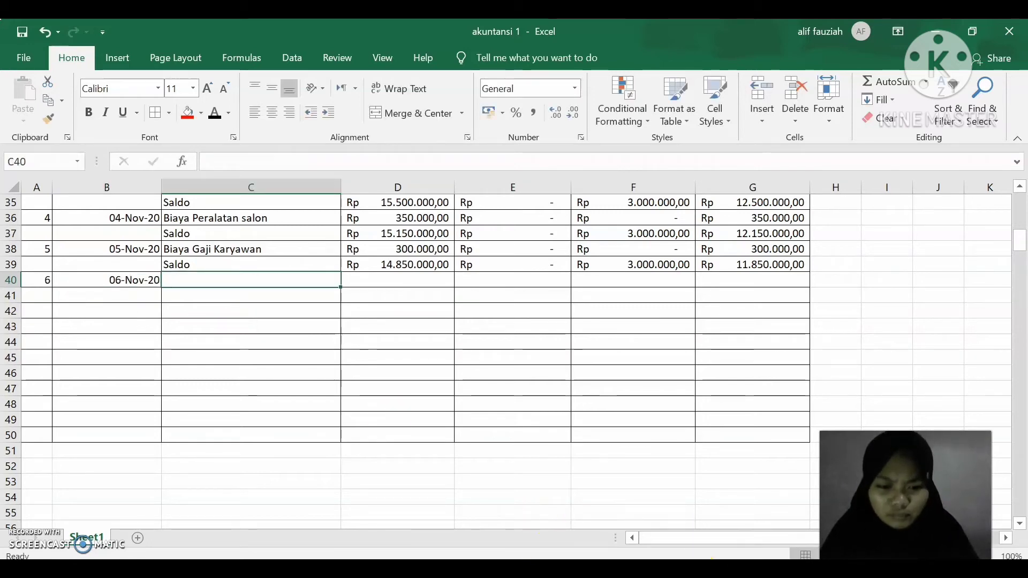
# Check transaction 6 in the Word transaction list and enter Jasa Rias Tunai as its description in C40 of the Excel sheet.
pyautogui.click(732, 568)
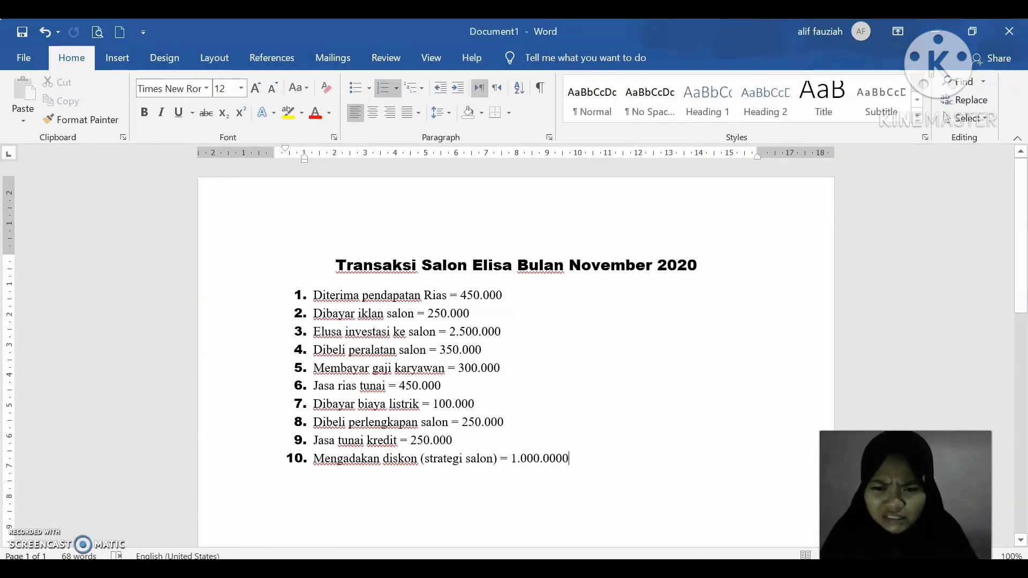
pyautogui.click(655, 571)
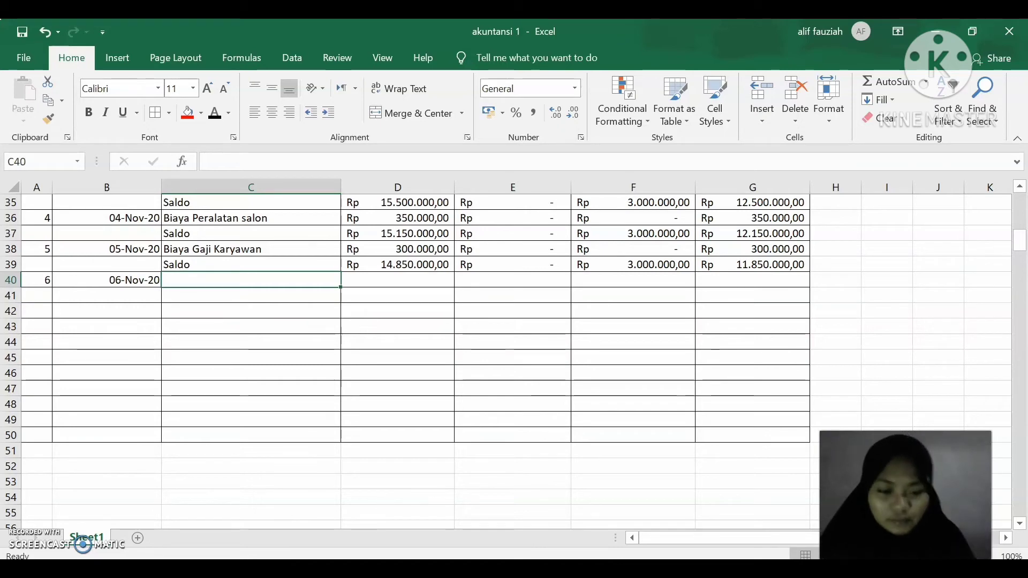
pyautogui.hotkey('alt', 'Tab')
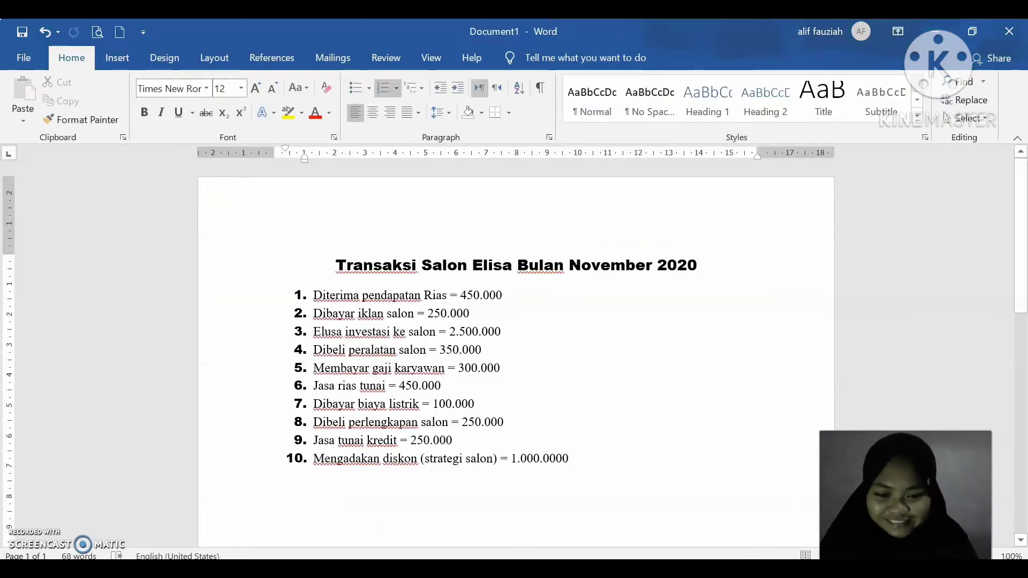
pyautogui.moveTo(655, 570)
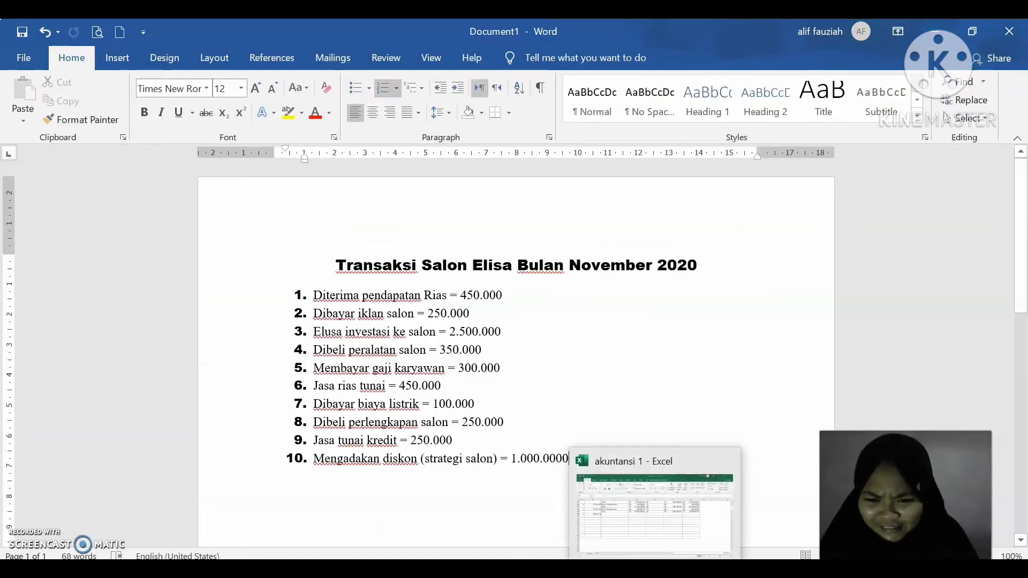
pyautogui.click(654, 570)
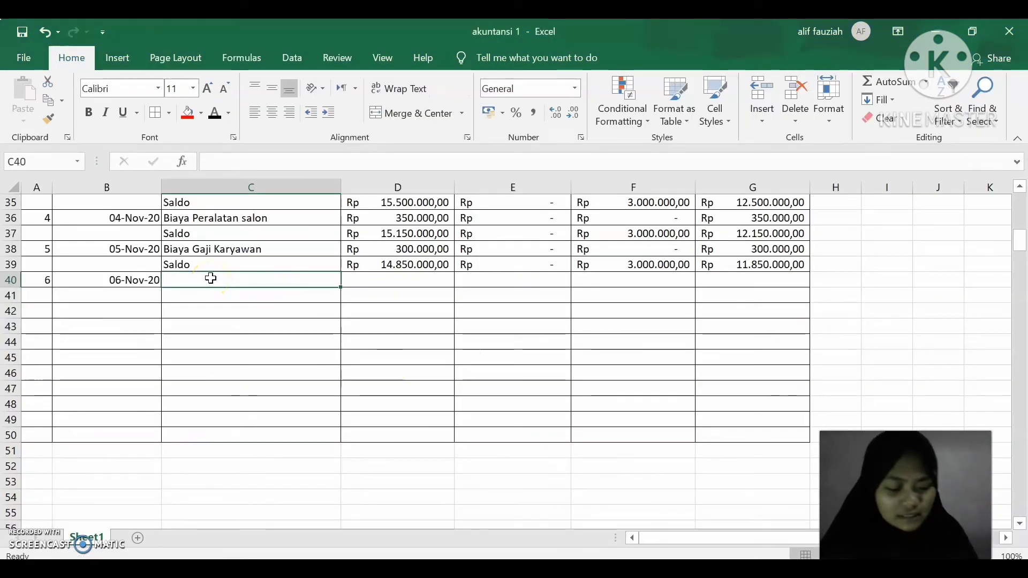
pyautogui.write('Jasa Rias Tunai')
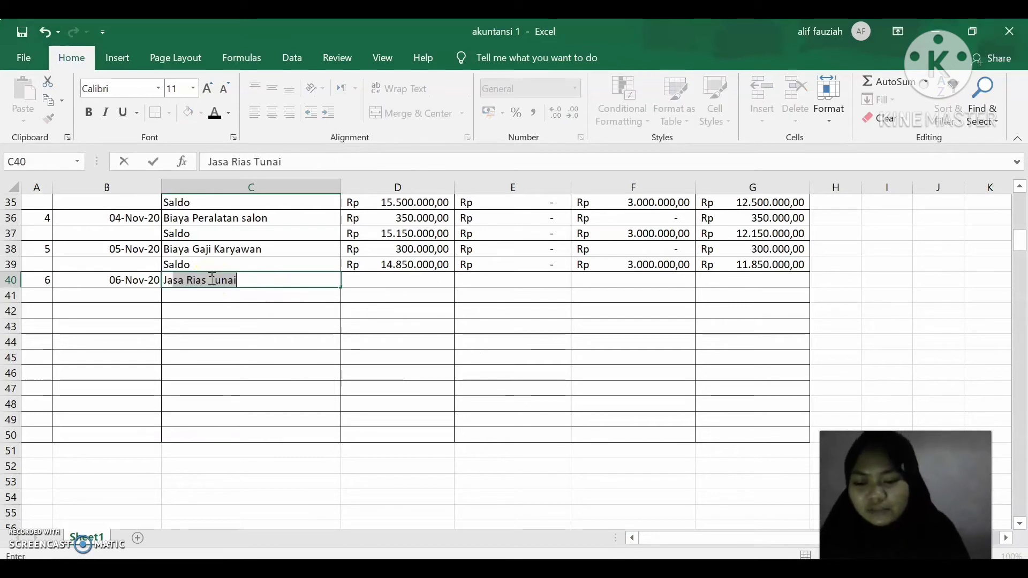
pyautogui.write('sa')
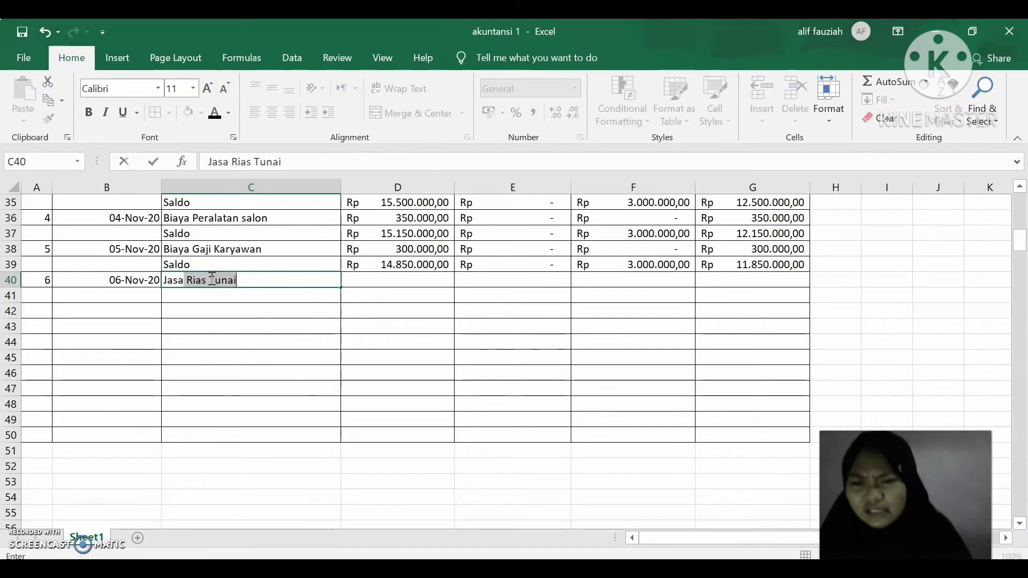
# Enter 450.000 for Kas and 0 for Piutang and Hutang in row 40, and start the Modal amount with 450.
pyautogui.click(396, 289)
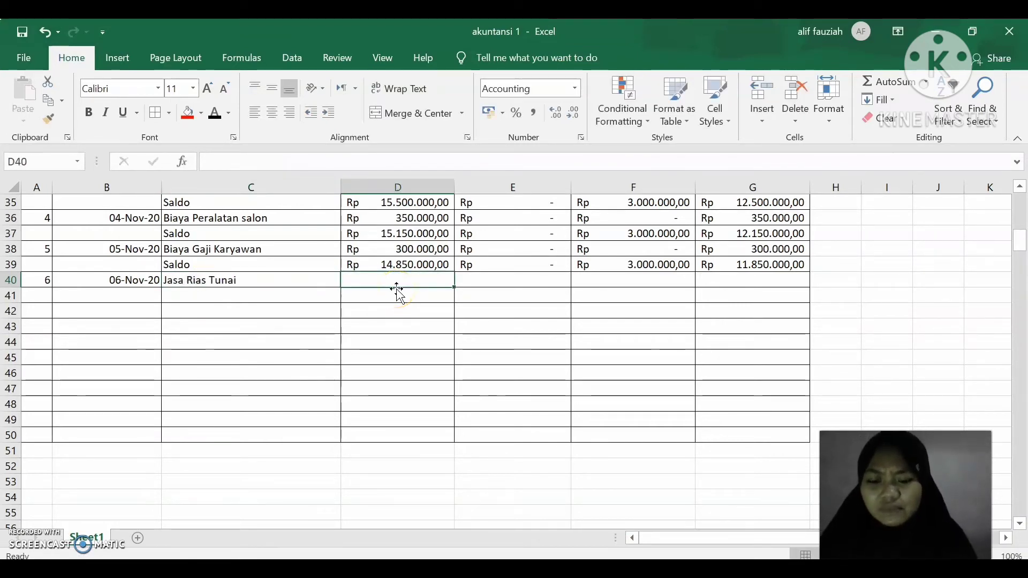
pyautogui.write('450.')
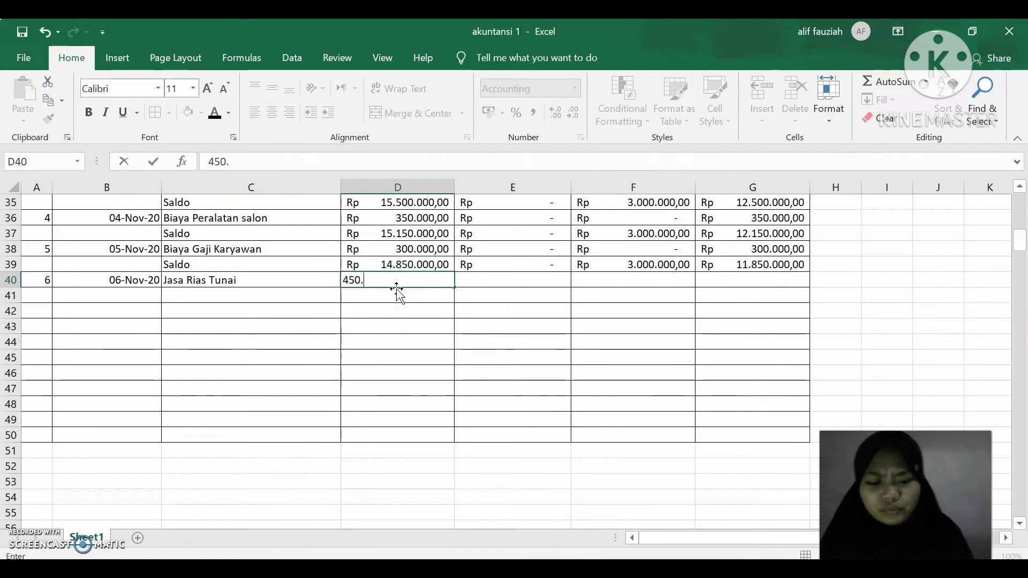
pyautogui.write('000')
pyautogui.press('Tab')
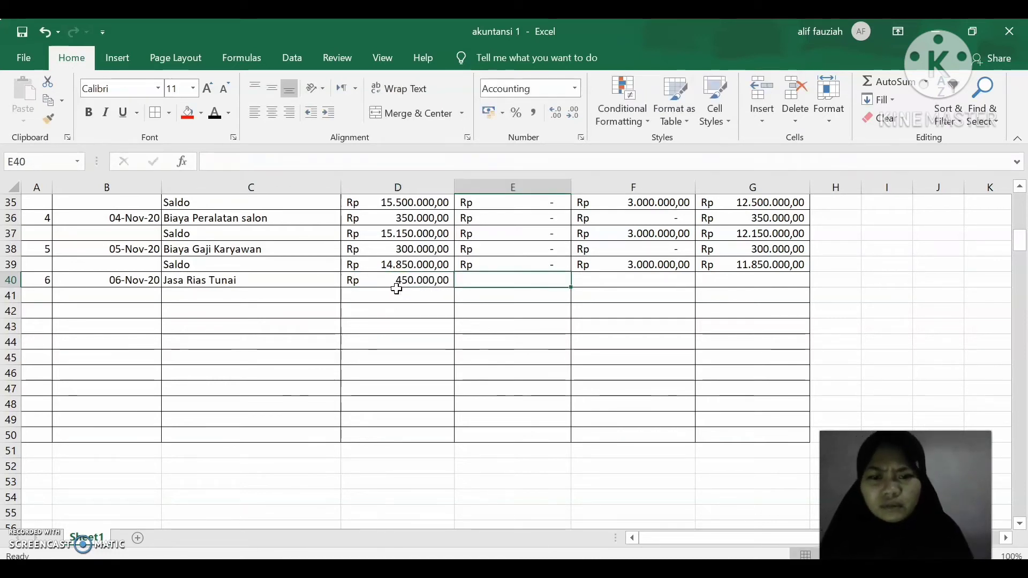
pyautogui.write('0')
pyautogui.press('Tab')
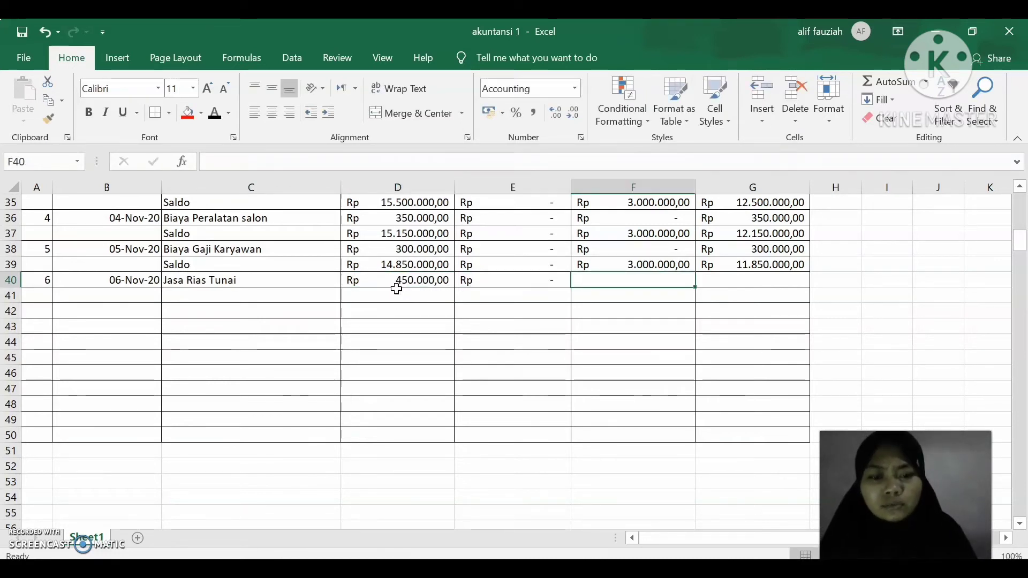
pyautogui.write('0')
pyautogui.press('Tab')
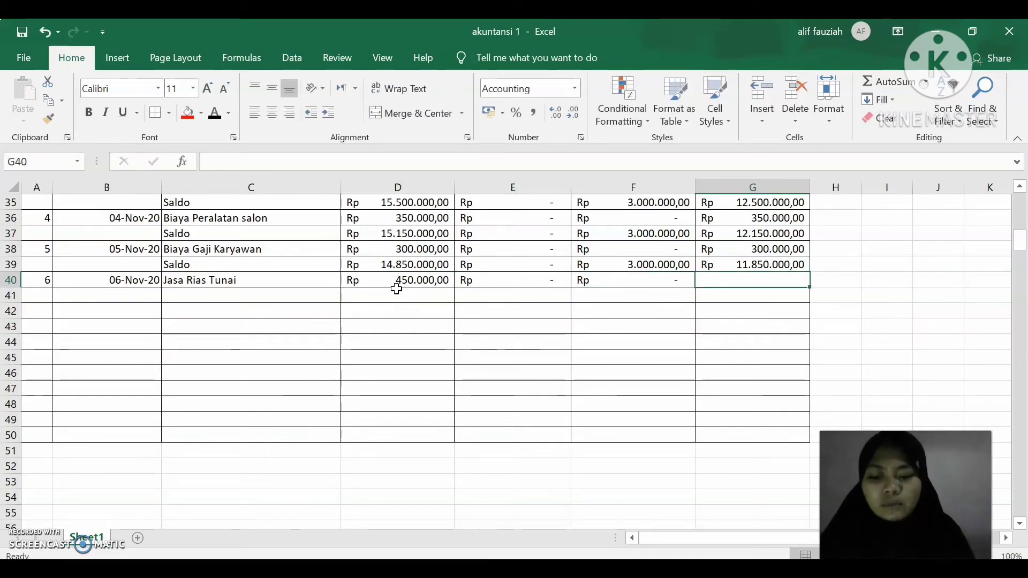
pyautogui.write('450')
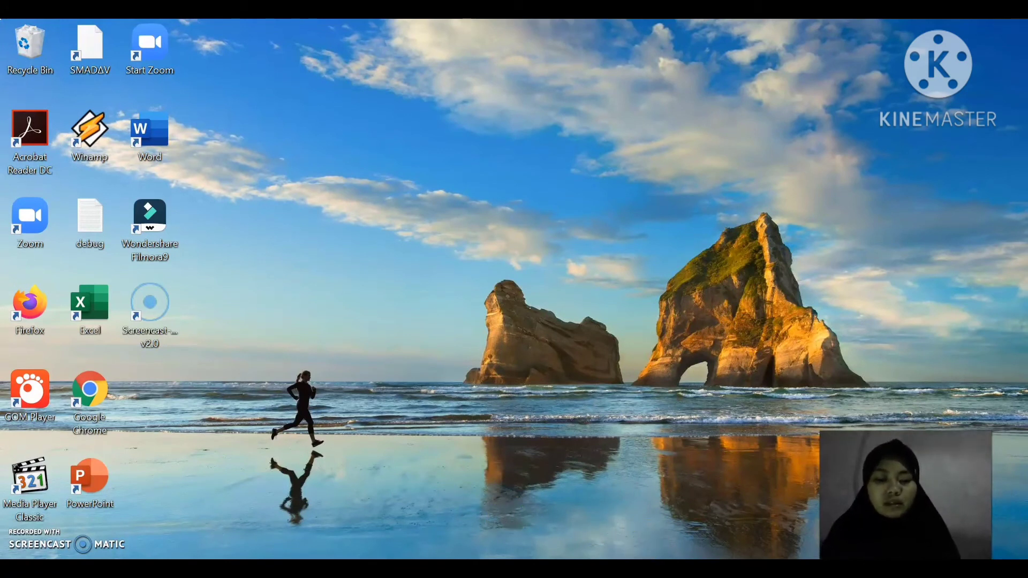
# Label the opening row of the Desember 2020 table as Saldo in C55 of the Excel sheet.
pyautogui.moveTo(655, 569)
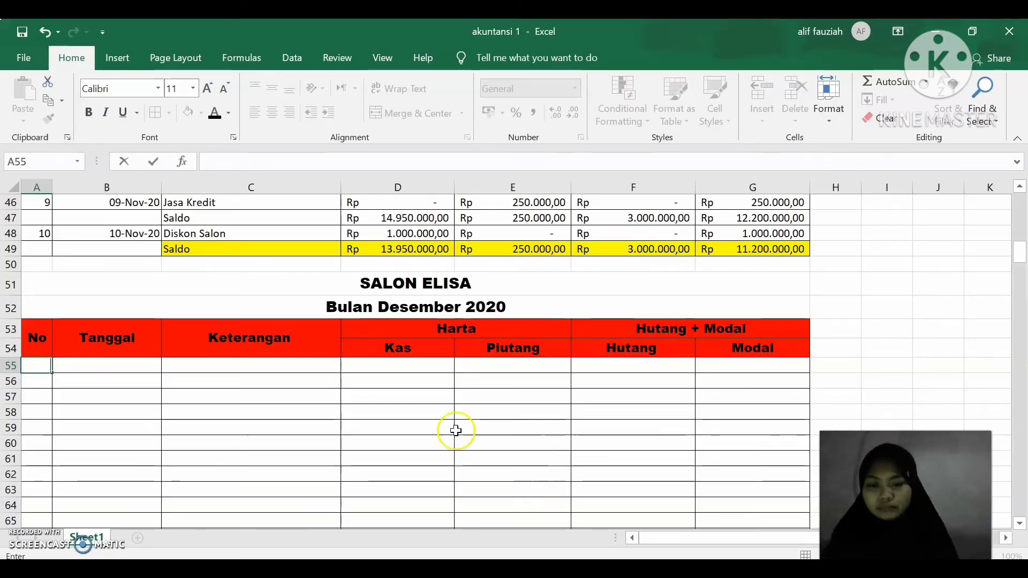
pyautogui.click(82, 369)
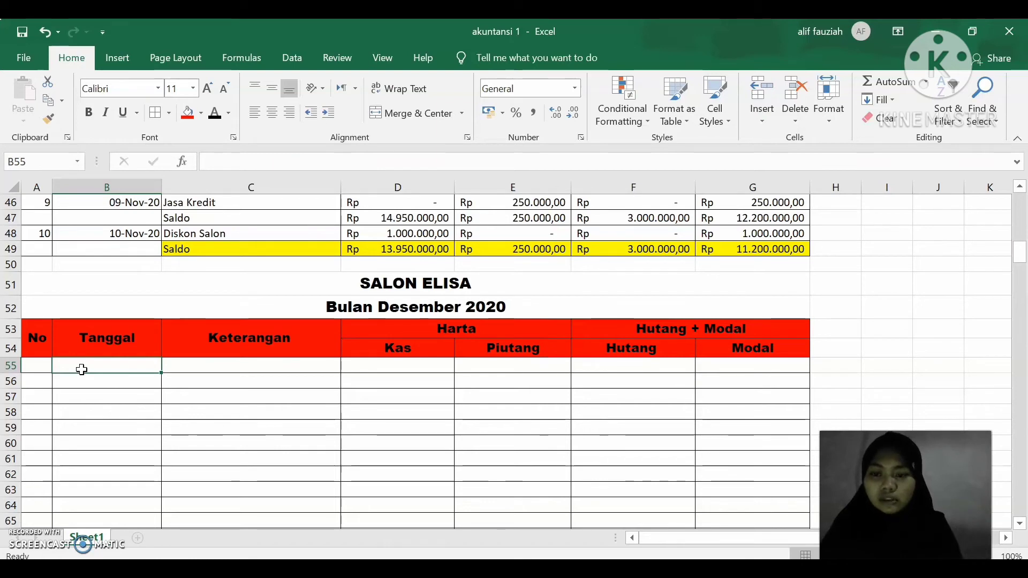
pyautogui.press('Tab')
pyautogui.write('S')
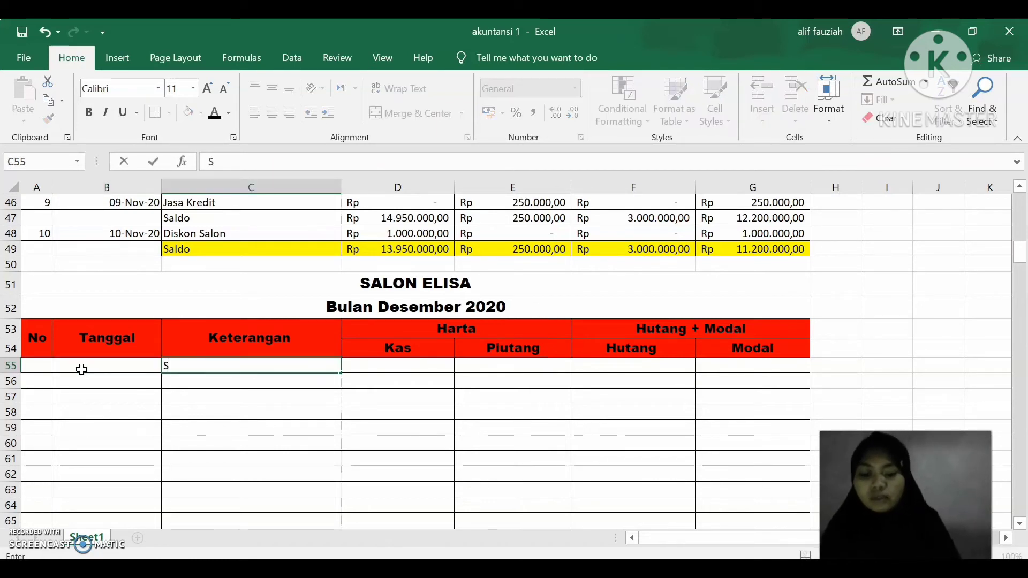
pyautogui.write('aldo')
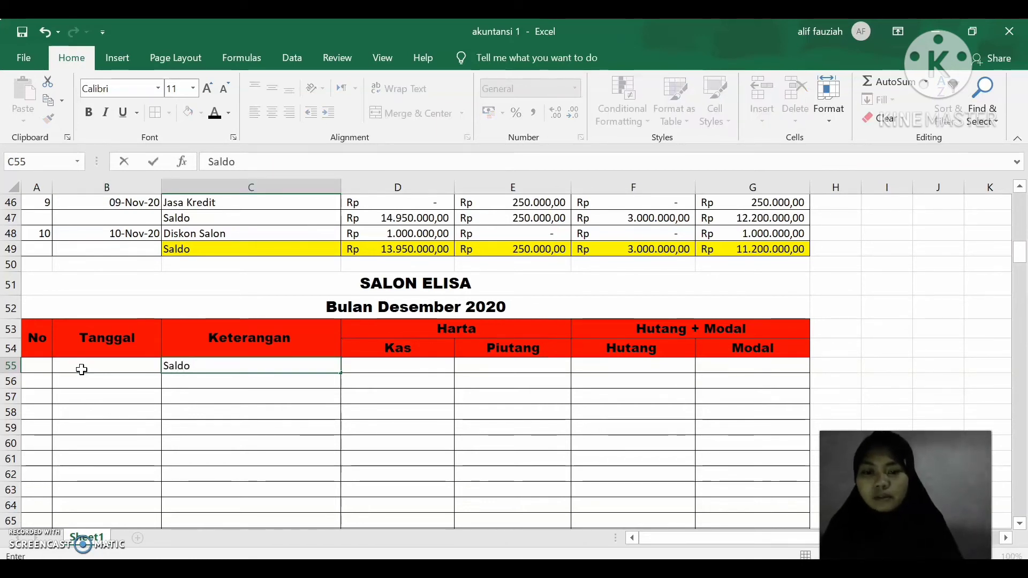
# Carry the November closing balances into row 55 with =SUM(D49) in D55, filled across through Modal in G55.
pyautogui.press('Tab')
pyautogui.write('=')
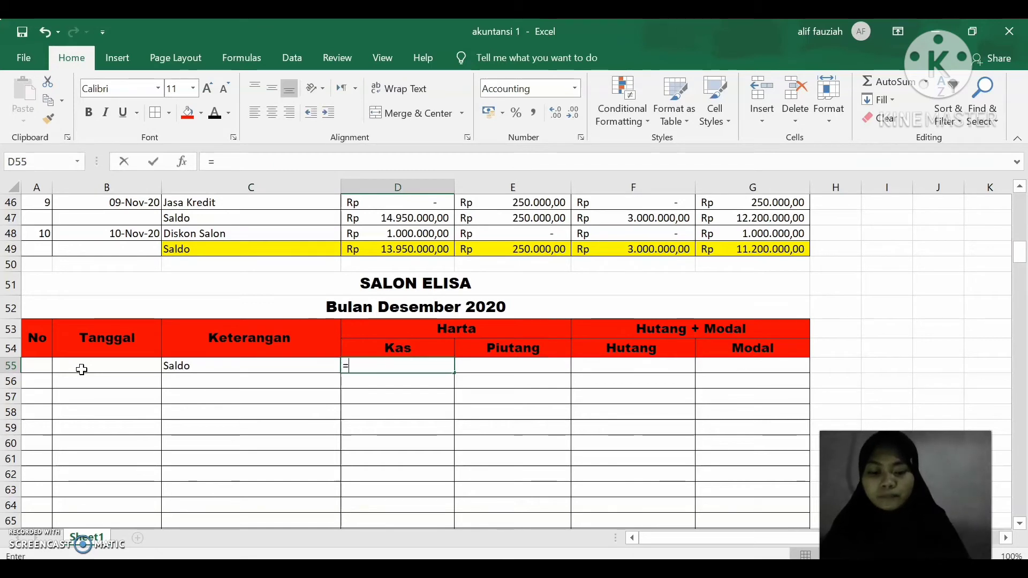
pyautogui.write('sum')
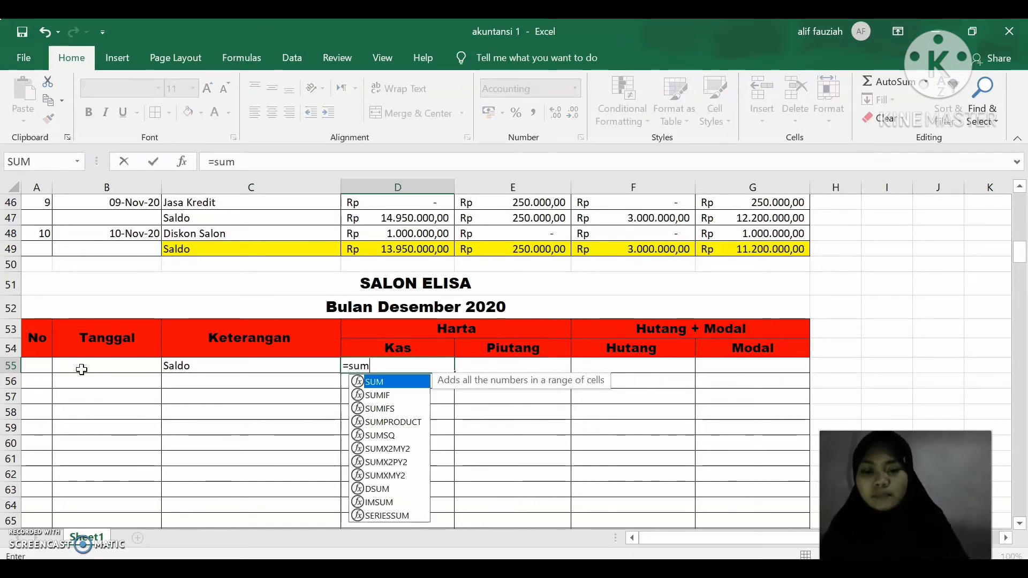
pyautogui.doubleClick(416, 380)
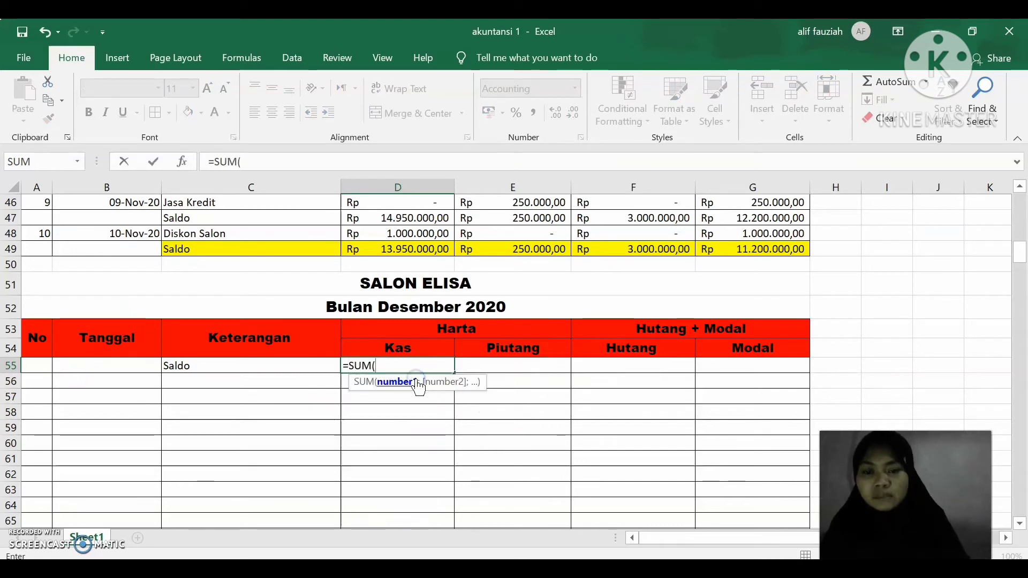
pyautogui.click(407, 250)
pyautogui.press('Return')
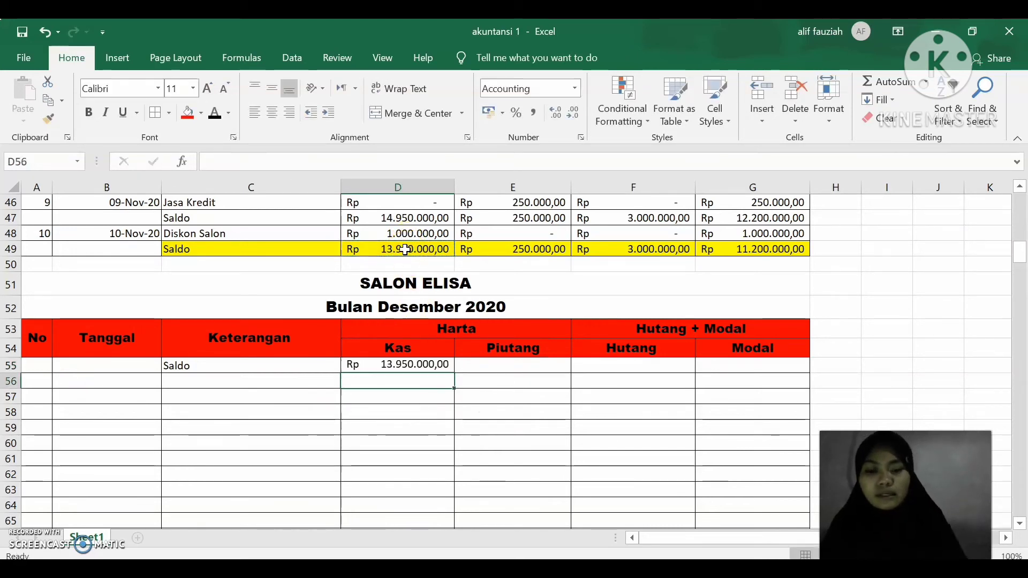
pyautogui.click(444, 365)
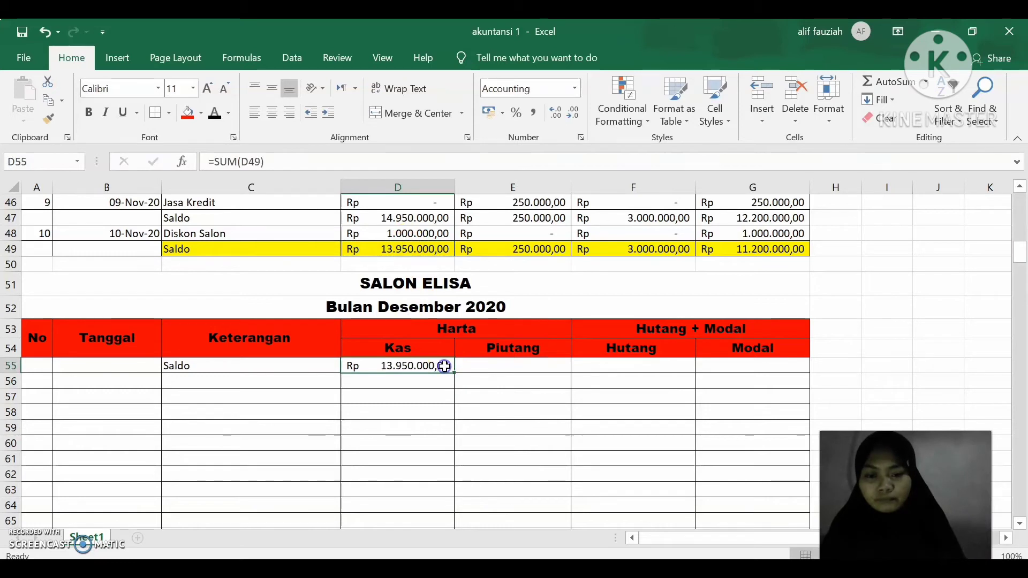
pyautogui.moveTo(455, 372); pyautogui.dragTo(784, 378)
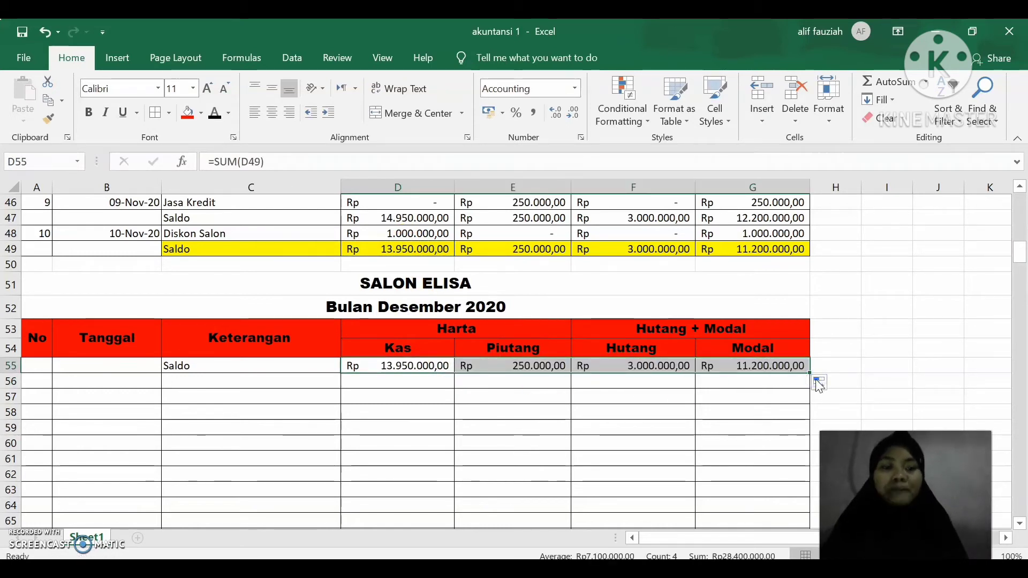
# Start the first December transaction in row 56 with number 1 and the date 01-Desember-2020.
pyautogui.click(37, 382)
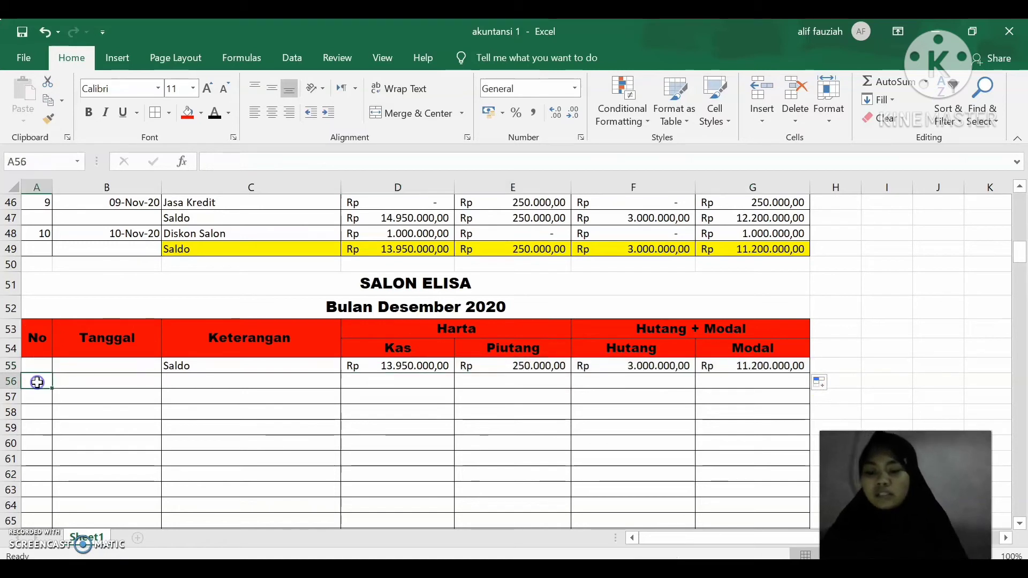
pyautogui.write('1')
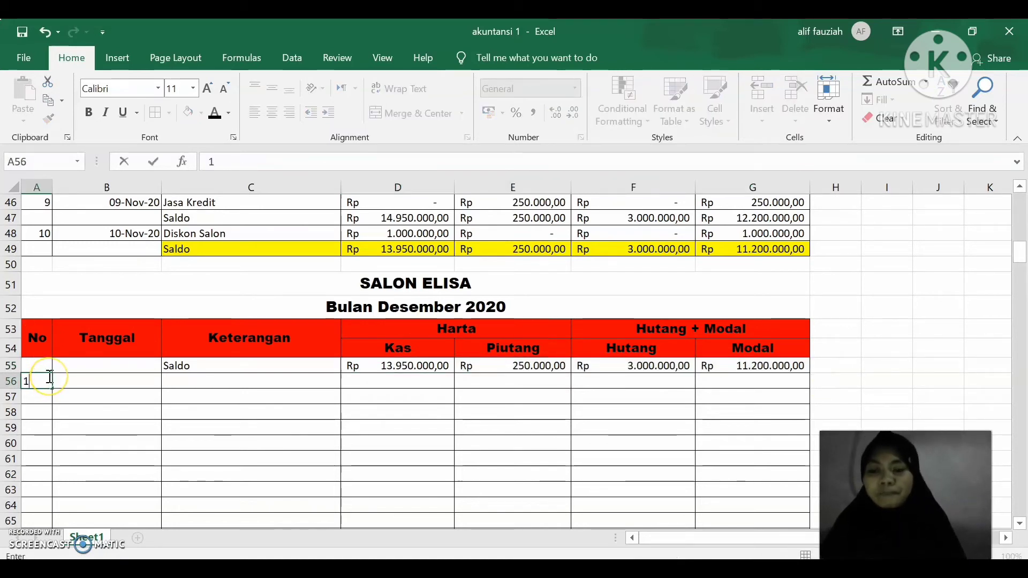
pyautogui.press('Tab')
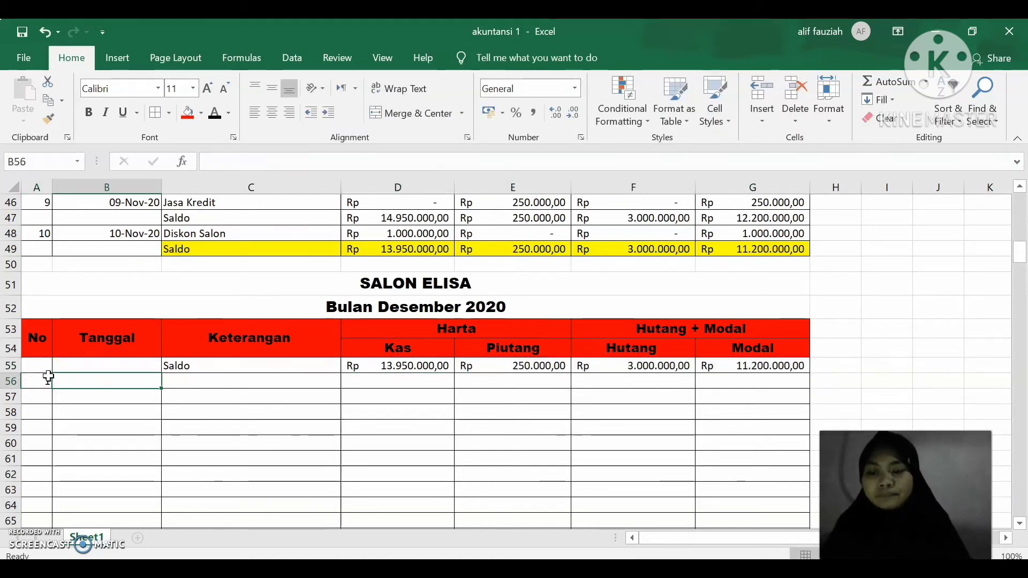
pyautogui.write('01-')
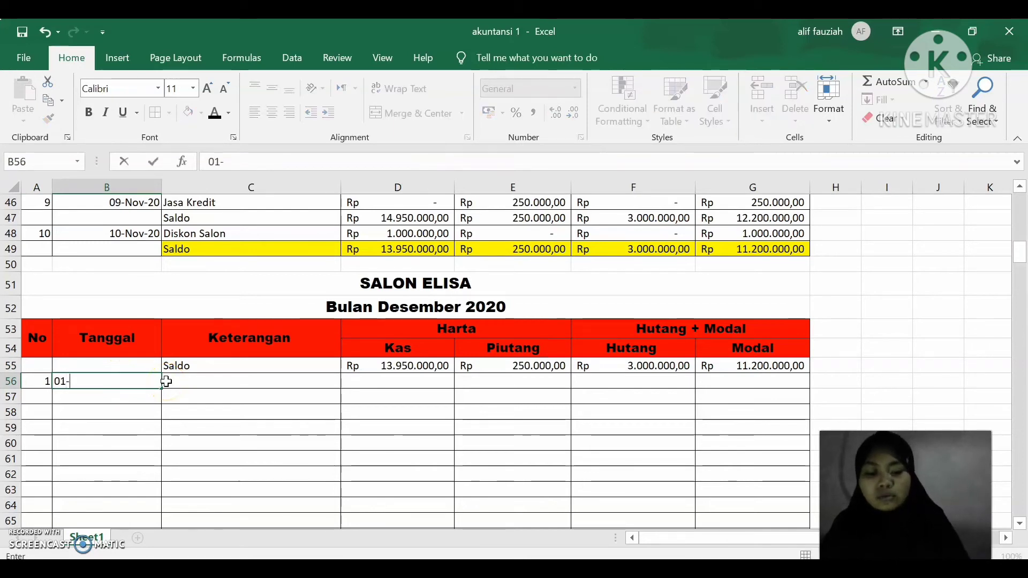
pyautogui.write('Desem')
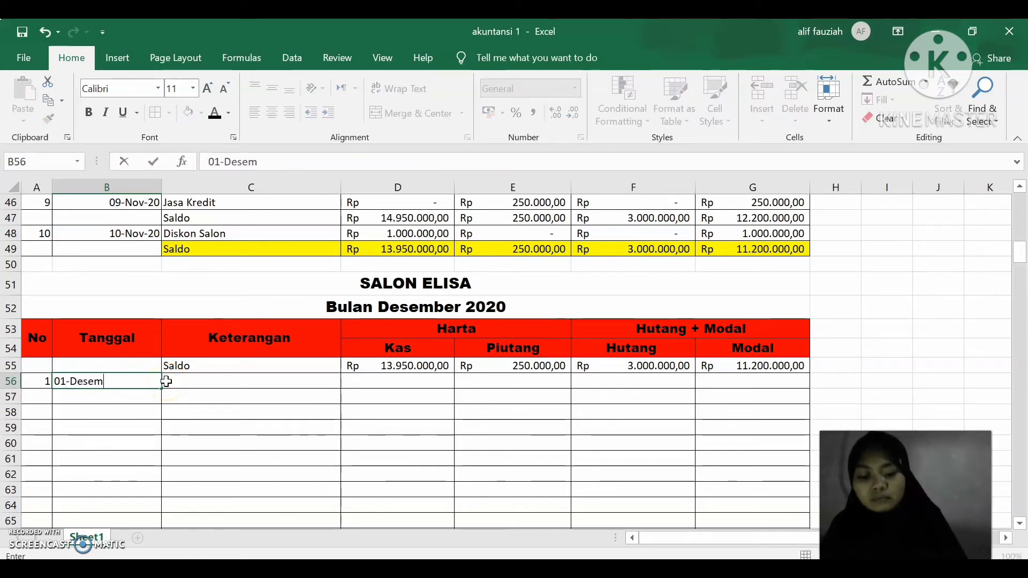
pyautogui.write('ber-2020')
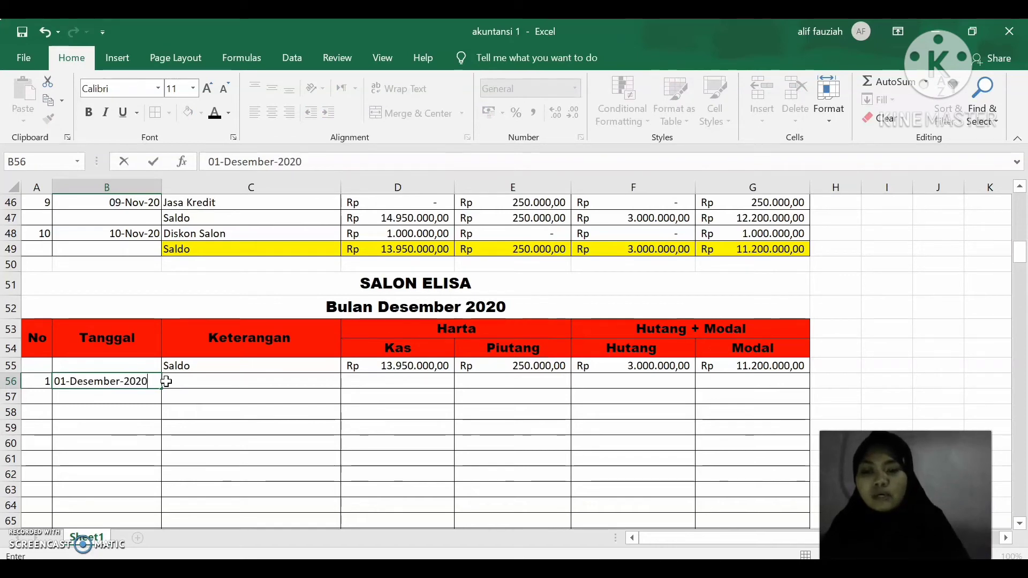
pyautogui.press('Tab')
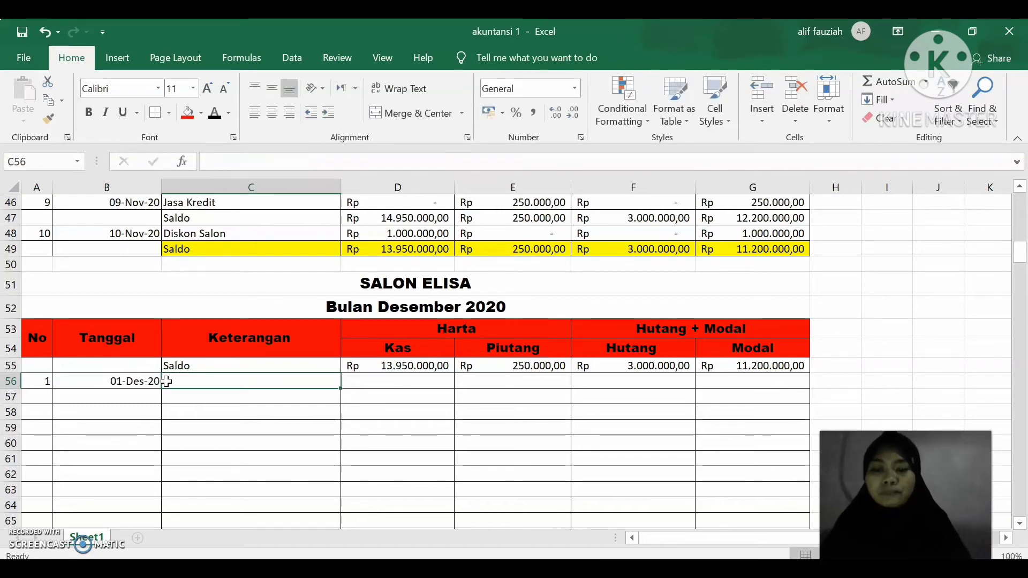
# Check transaction 1 in the Word transaction list and enter Harta Salon as its description in C56 of the Excel sheet.
pyautogui.click(601, 568)
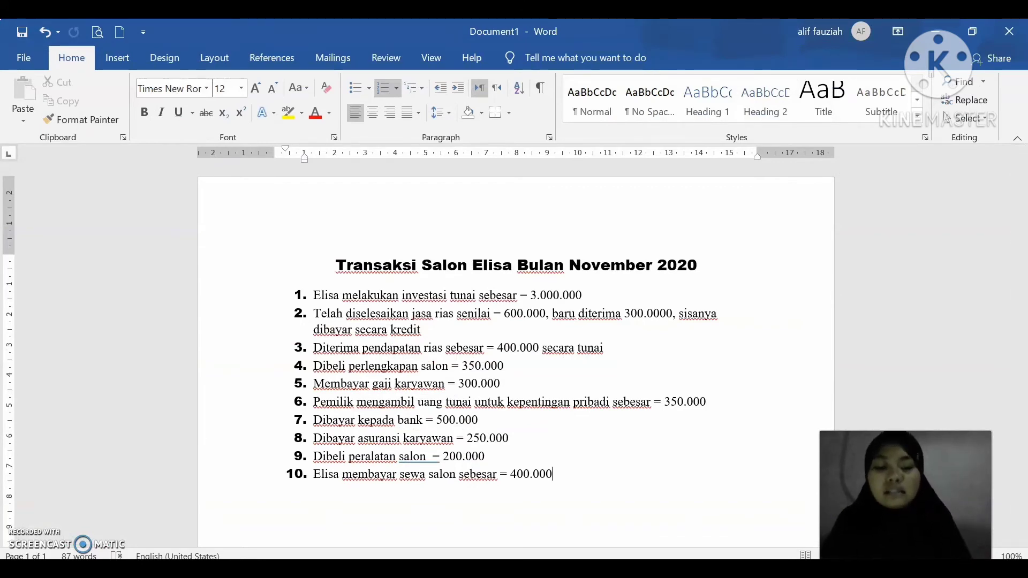
pyautogui.hotkey('alt', 'Tab')
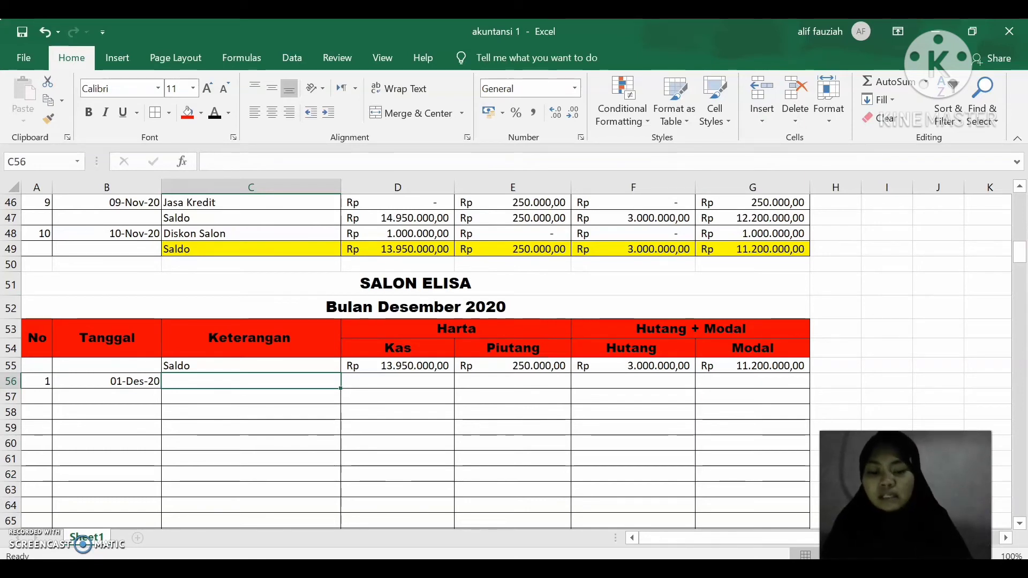
pyautogui.write('Hart')
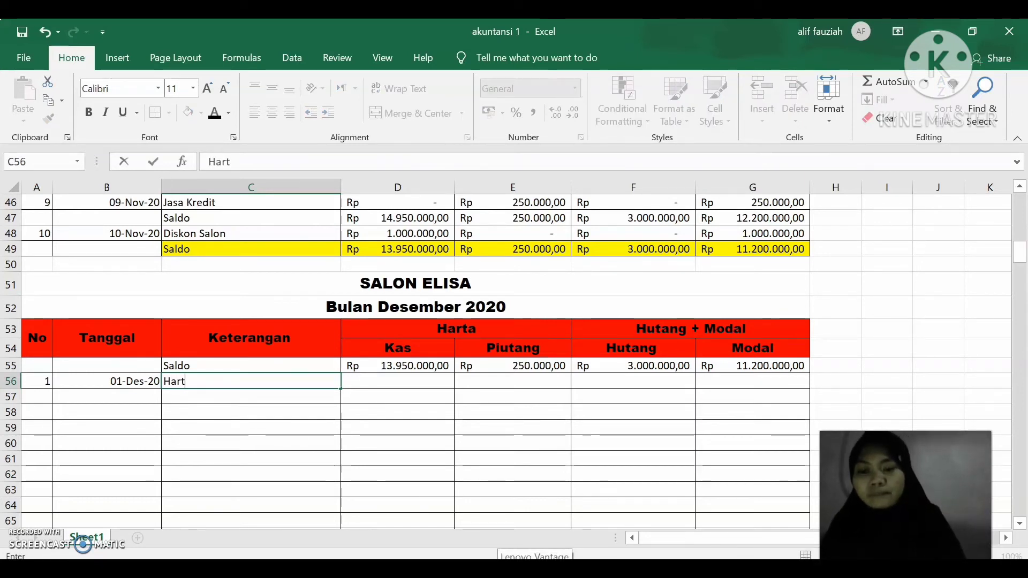
pyautogui.write('a Salo')
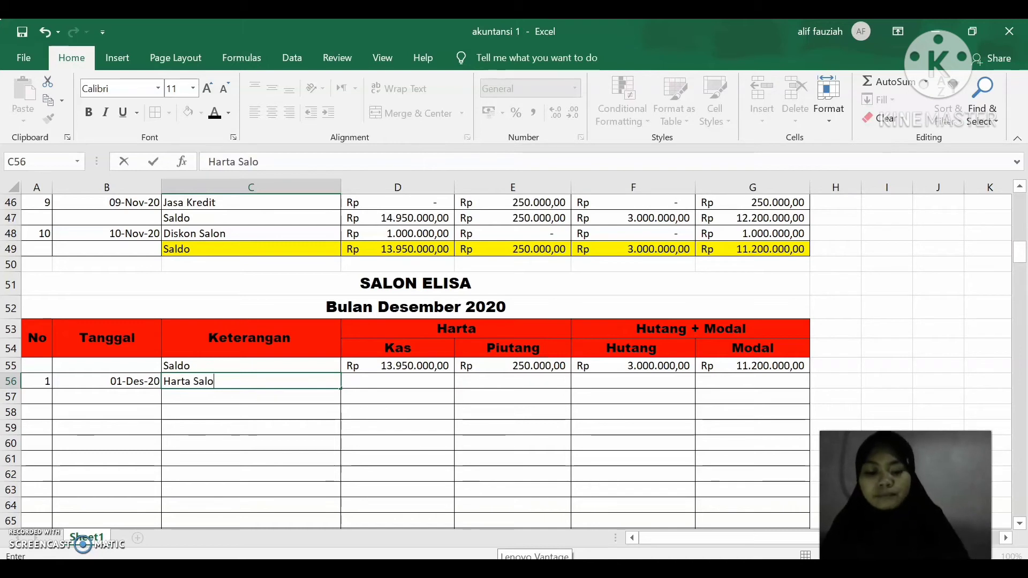
pyautogui.write('n')
pyautogui.press('Tab')
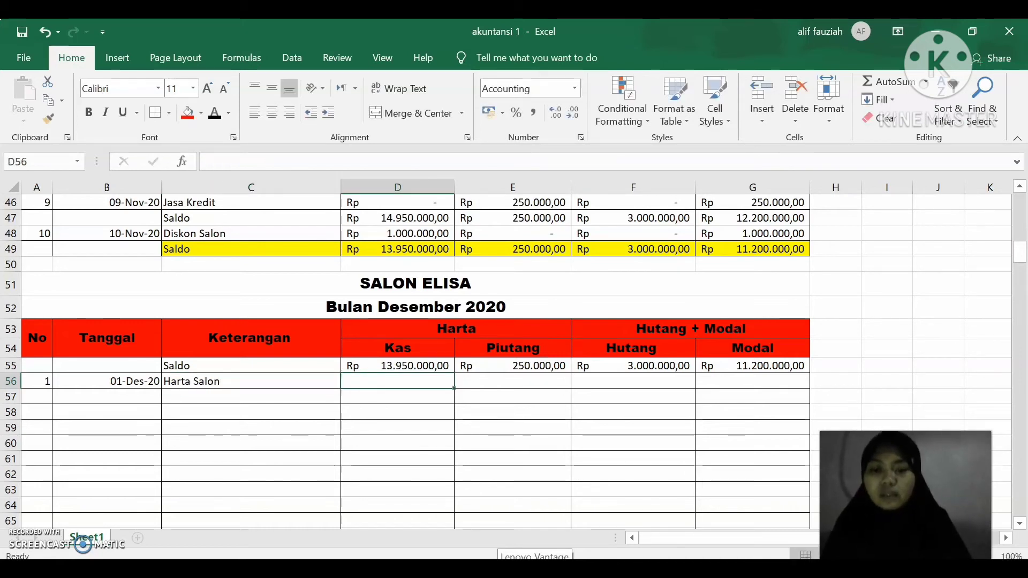
# Enter 3000000 for Kas, 0 for Piutang and Hutang, and 3000000 for Modal in row 56.
pyautogui.write('3000000')
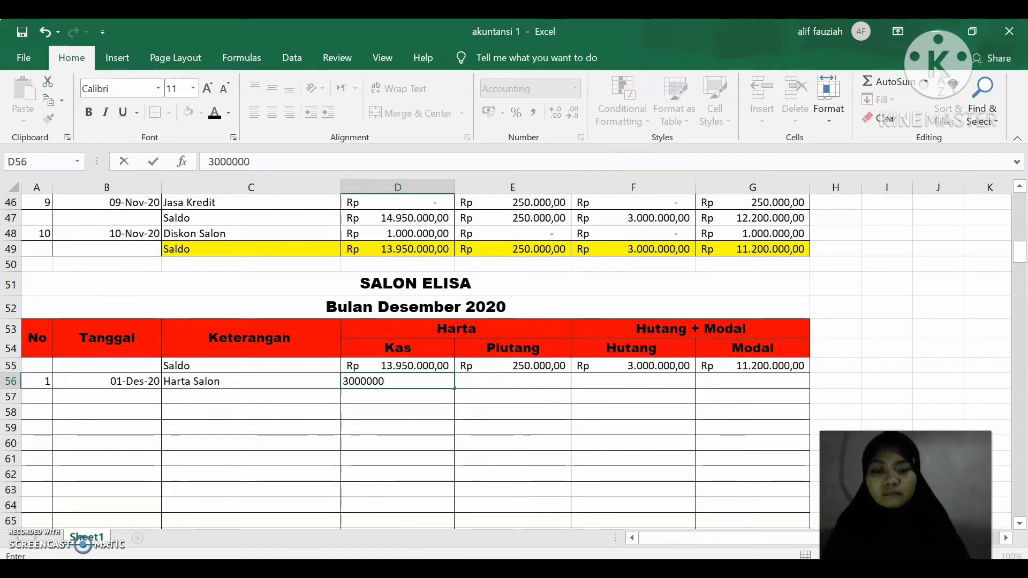
pyautogui.press('Tab')
pyautogui.write('0')
pyautogui.press('Tab')
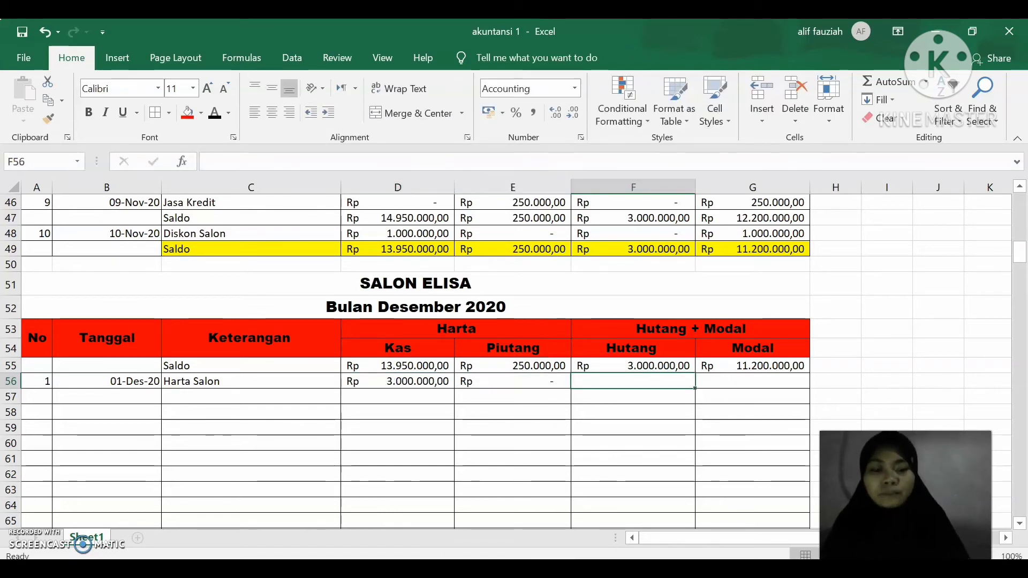
pyautogui.write('0')
pyautogui.press('Tab')
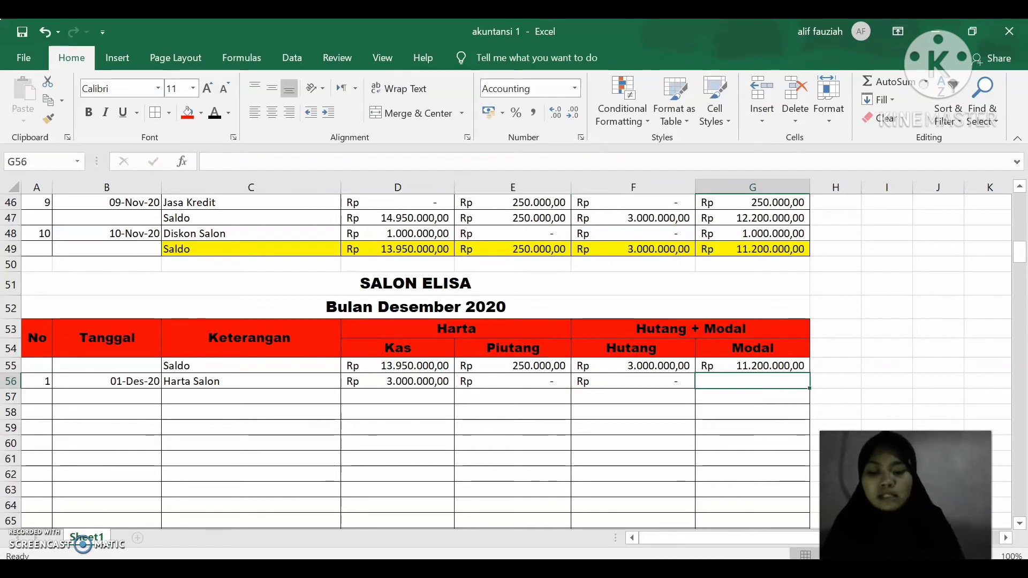
pyautogui.write('30000')
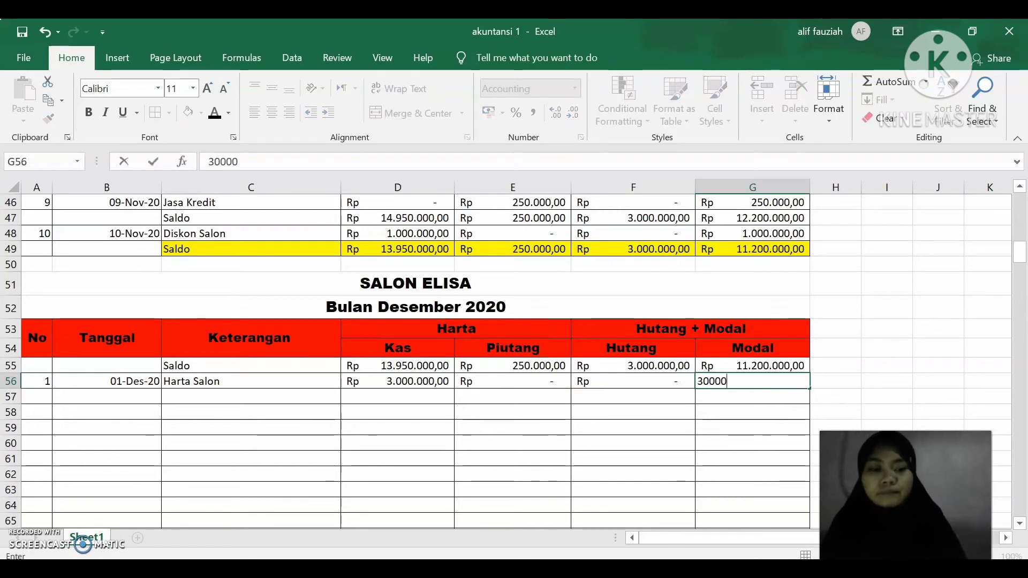
pyautogui.write('00')
pyautogui.press('Down')
# Label the balance row below the Harta Salon transaction as Saldo in C57.
pyautogui.press('Left')
pyautogui.press('Left')
pyautogui.press('Left')
pyautogui.press('Left')
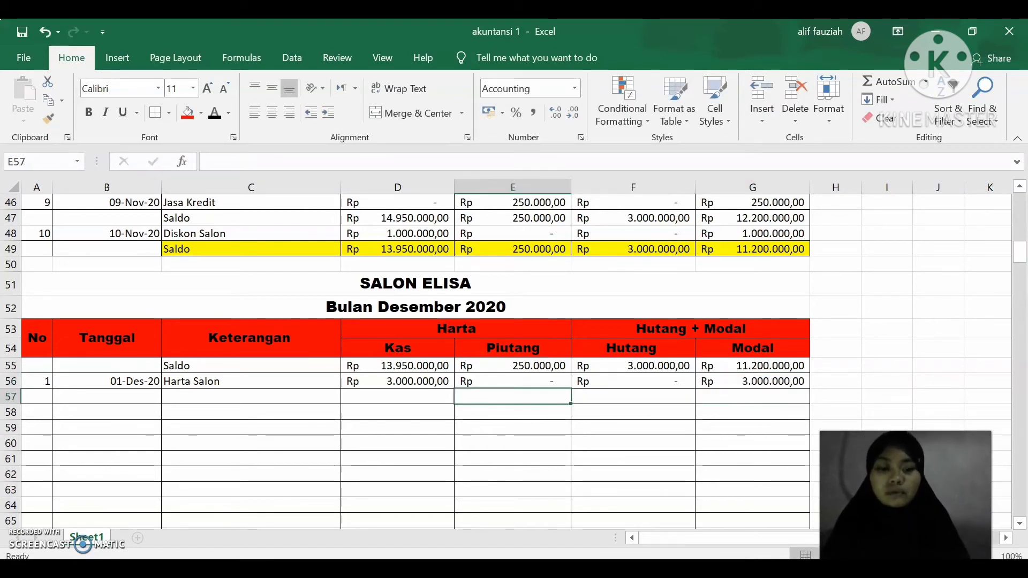
pyautogui.write('sa')
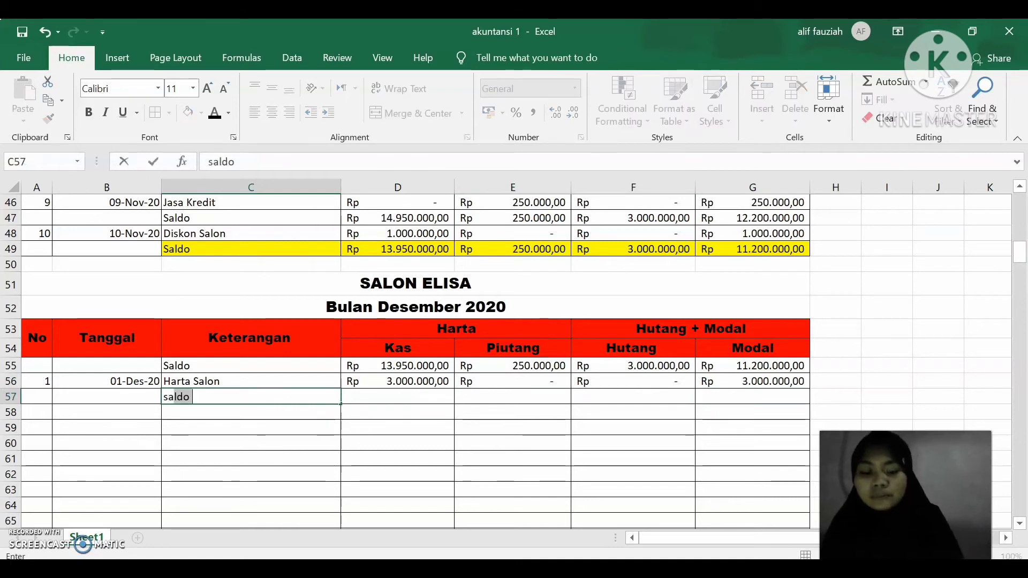
pyautogui.press('BackSpace')
pyautogui.press('BackSpace')
pyautogui.press('BackSpace')
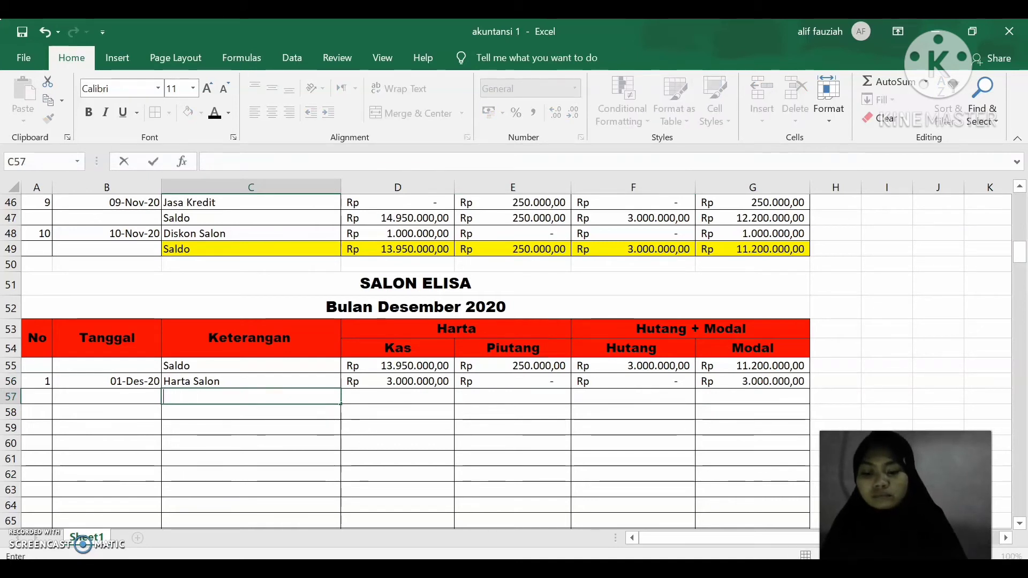
pyautogui.write('Saldo')
pyautogui.press('Tab')
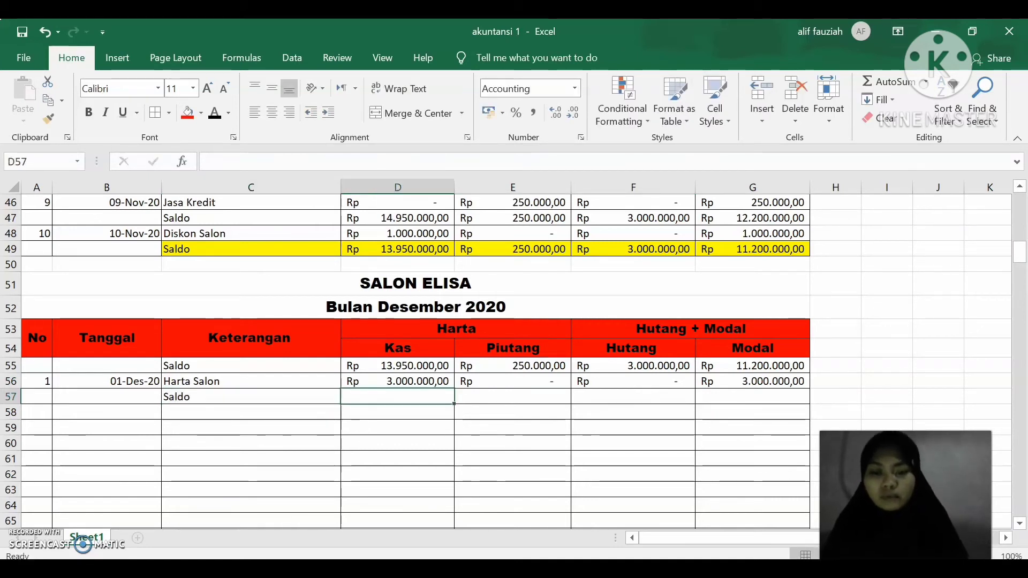
# Calculate the Kas balance in D57 with =SUM(D55:D56).
pyautogui.write('=')
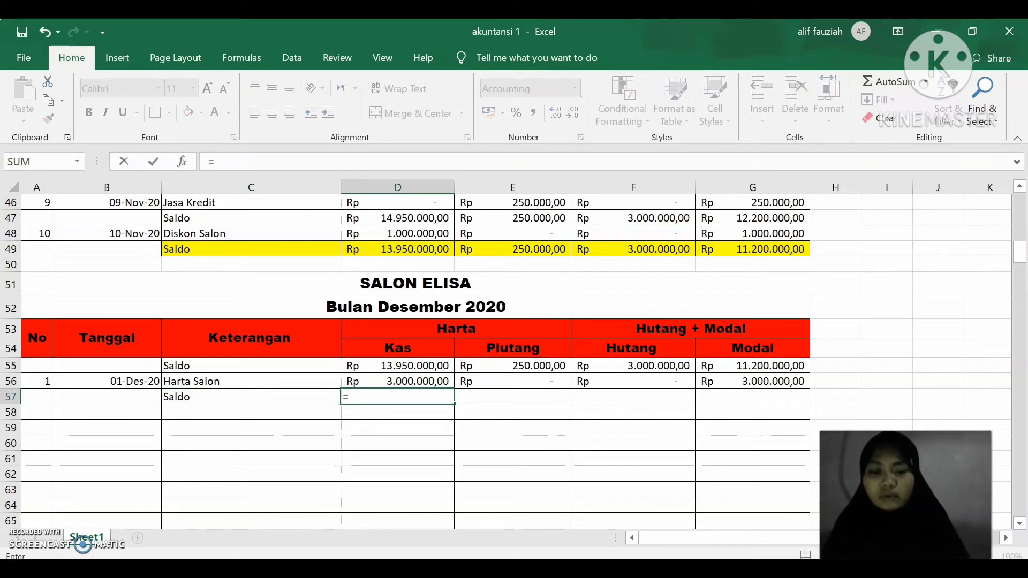
pyautogui.write('sum')
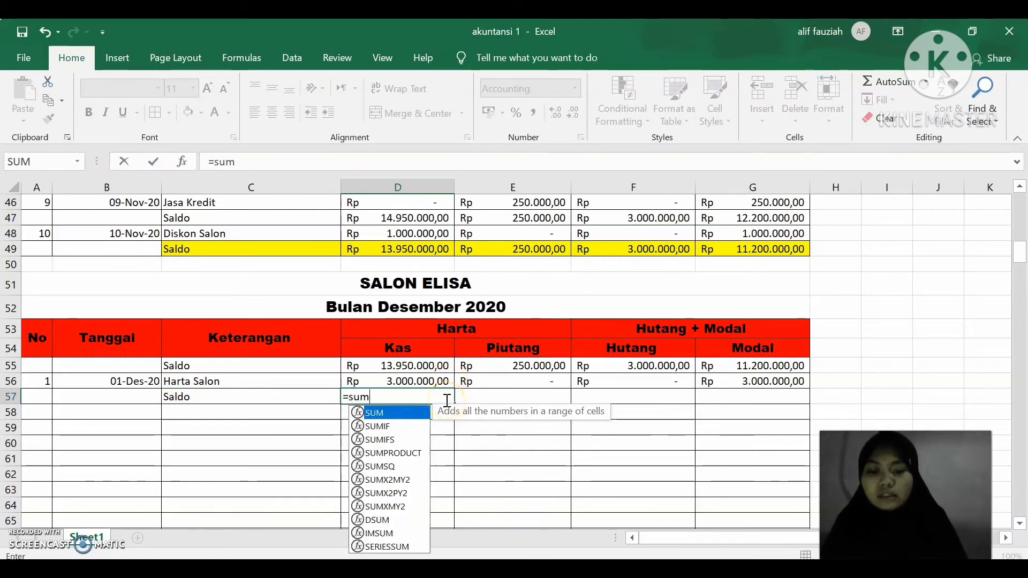
pyautogui.doubleClick(408, 416)
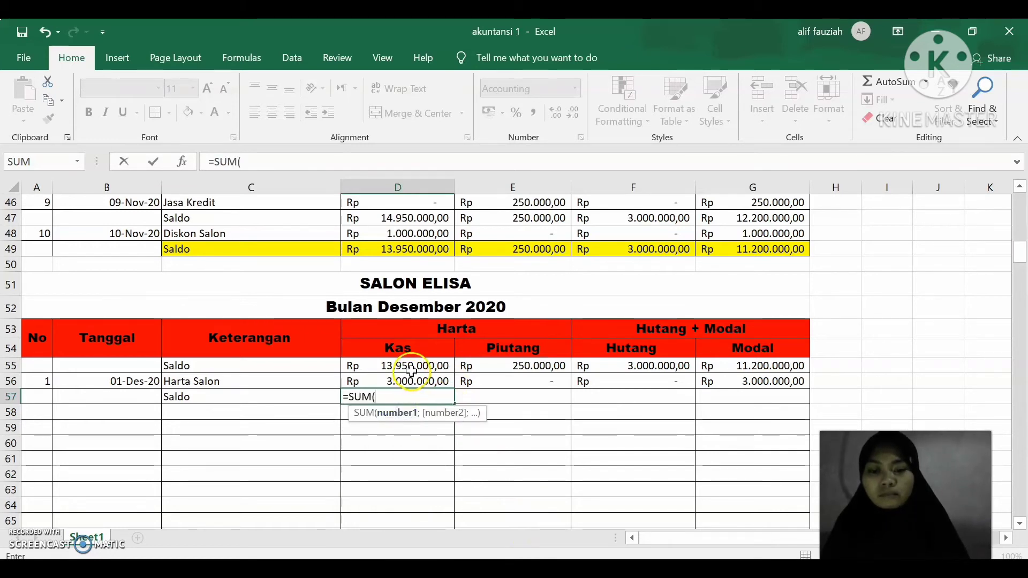
pyautogui.moveTo(410, 370); pyautogui.dragTo(410, 382)
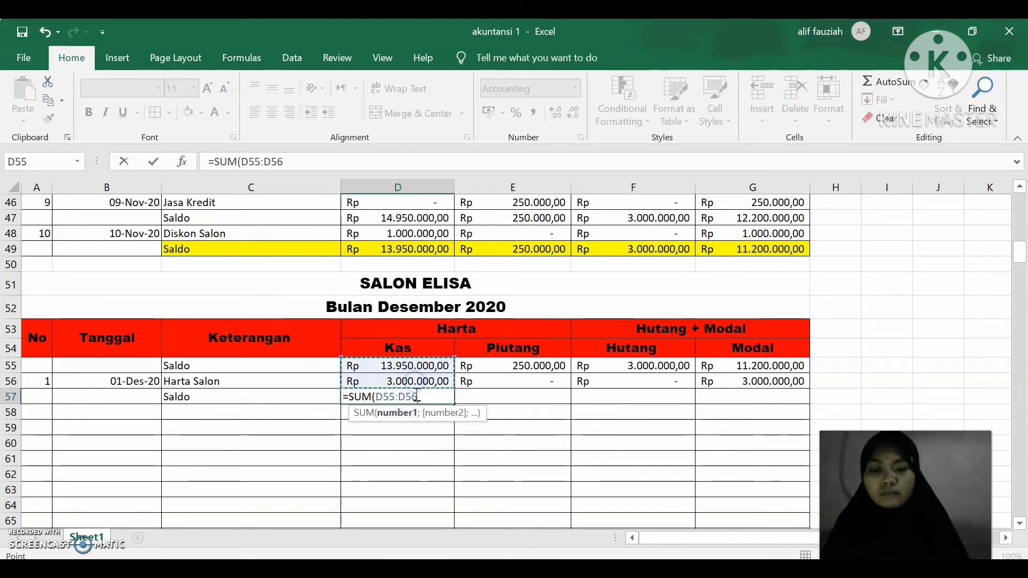
pyautogui.press('Return')
pyautogui.click(416, 397)
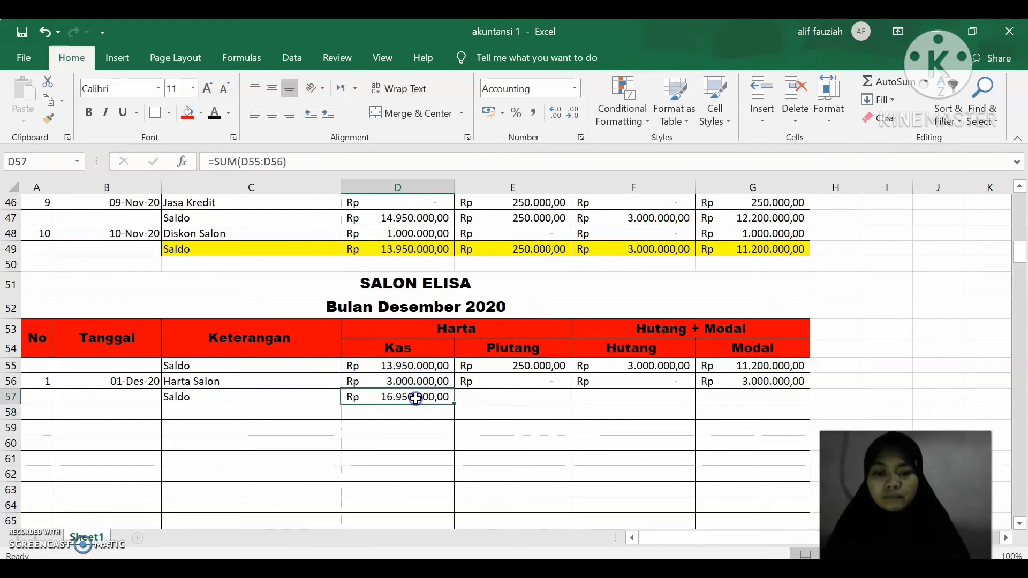
# Extend the Kas balance formula in D57 across the Piutang, Hutang and Modal columns to G57.
pyautogui.moveTo(452, 404); pyautogui.dragTo(758, 403)
pyautogui.click(356, 407)
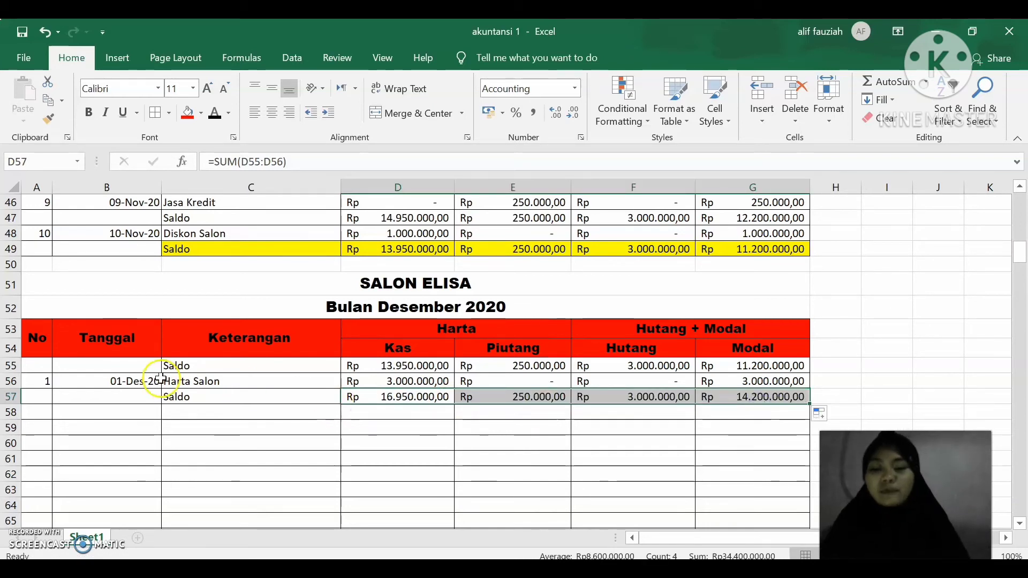
# Enter transaction number 2 in A58 and its date 02-Desember-2020 in B58.
pyautogui.click(44, 413)
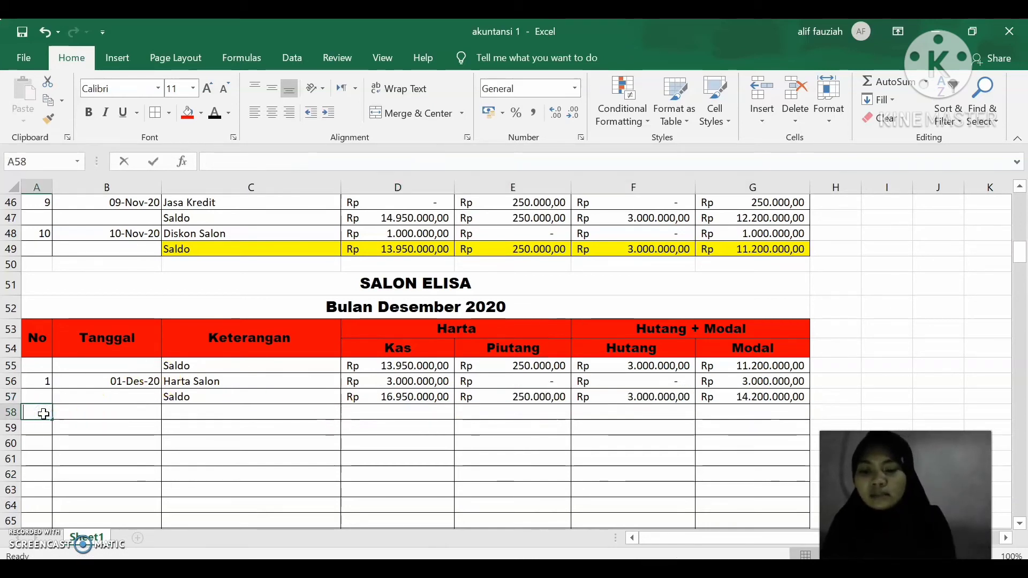
pyautogui.write('2')
pyautogui.press('Tab')
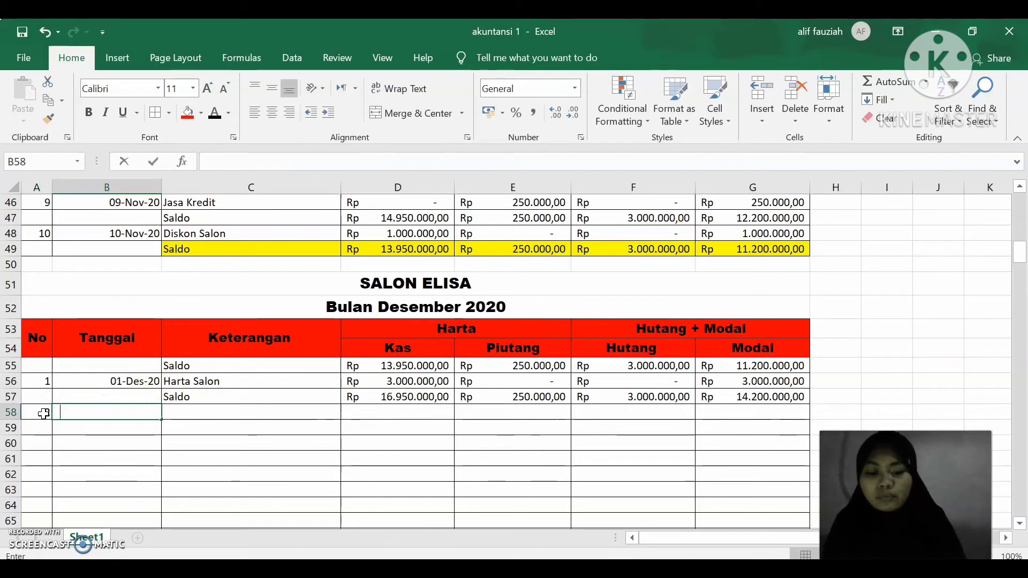
pyautogui.write('02-')
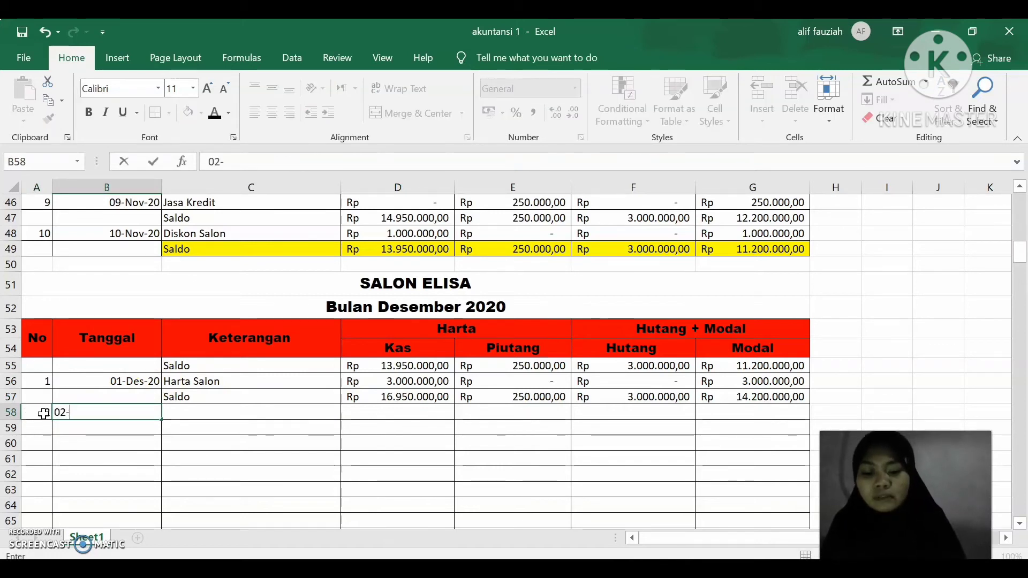
pyautogui.write('Desember')
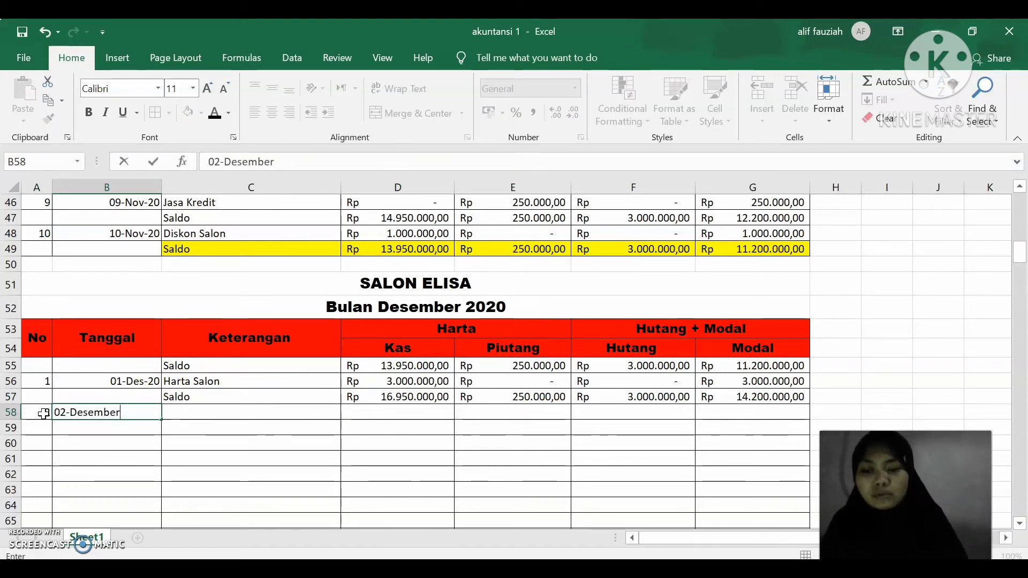
pyautogui.write('-2020')
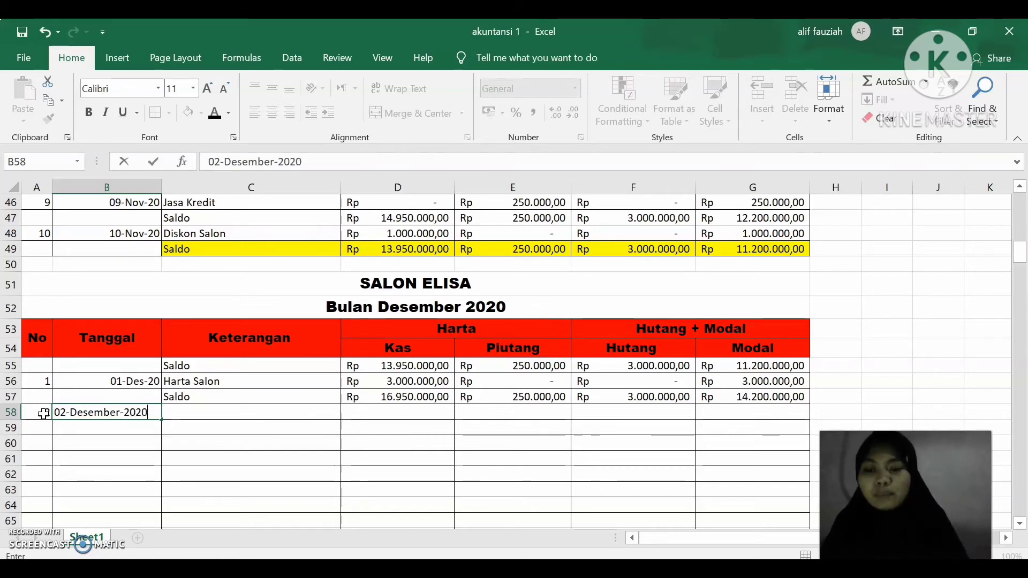
pyautogui.press('Tab')
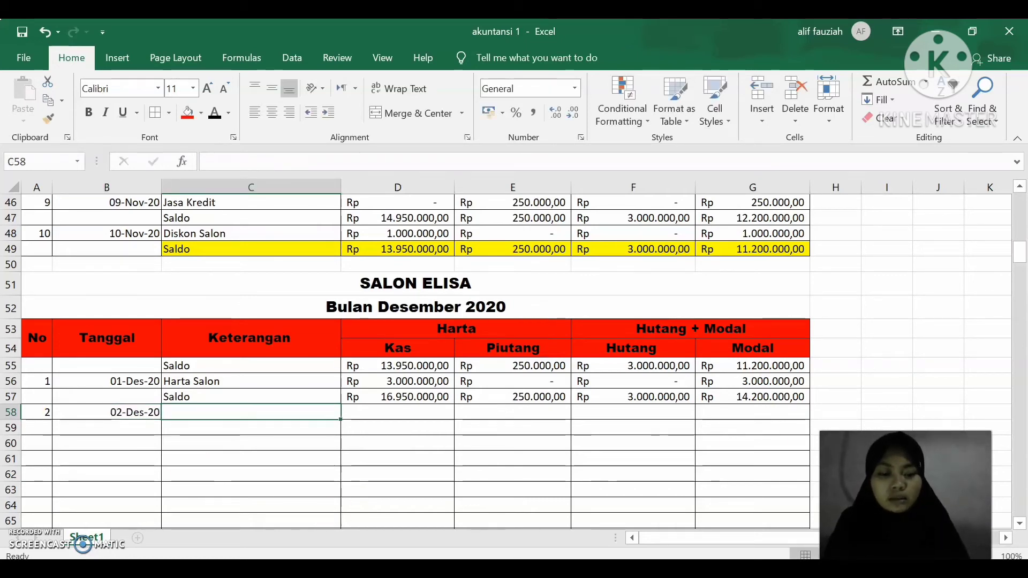
# Check transaction 2 in the Word transaction list and enter Jasa Rias as its description in C58 of the Excel sheet.
pyautogui.hotkey('alt', 'Tab')
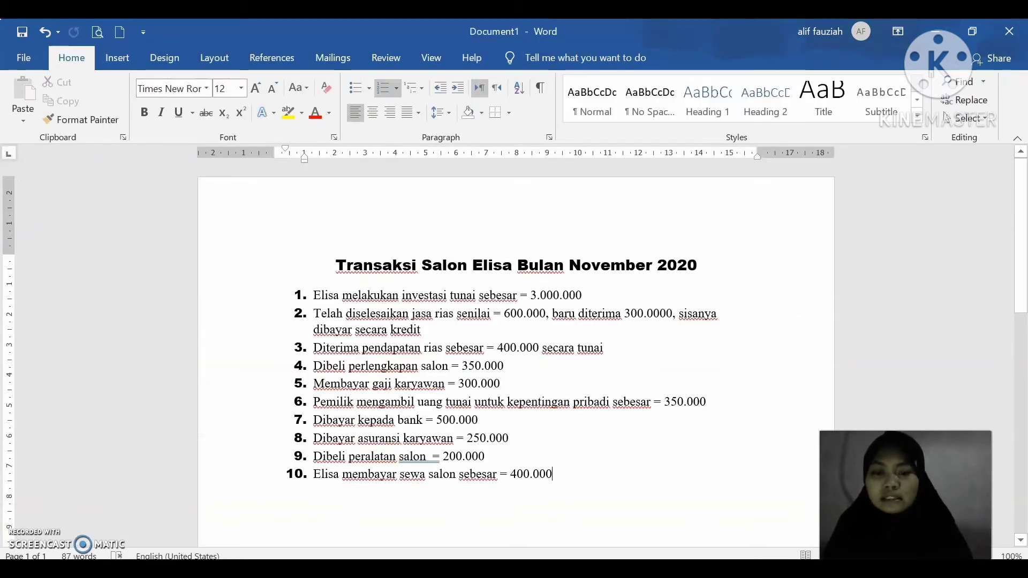
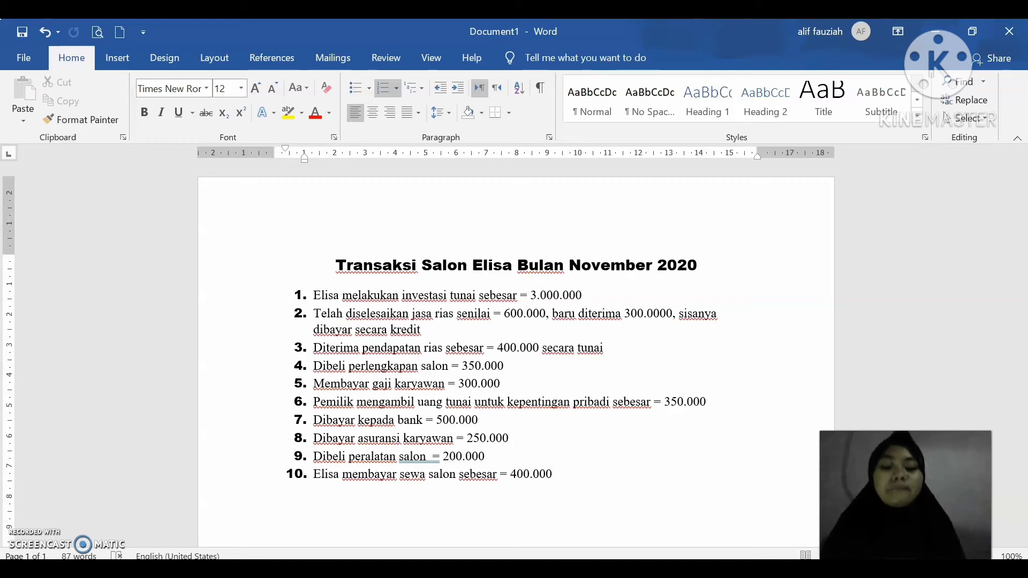
pyautogui.hotkey('alt', 'Tab')
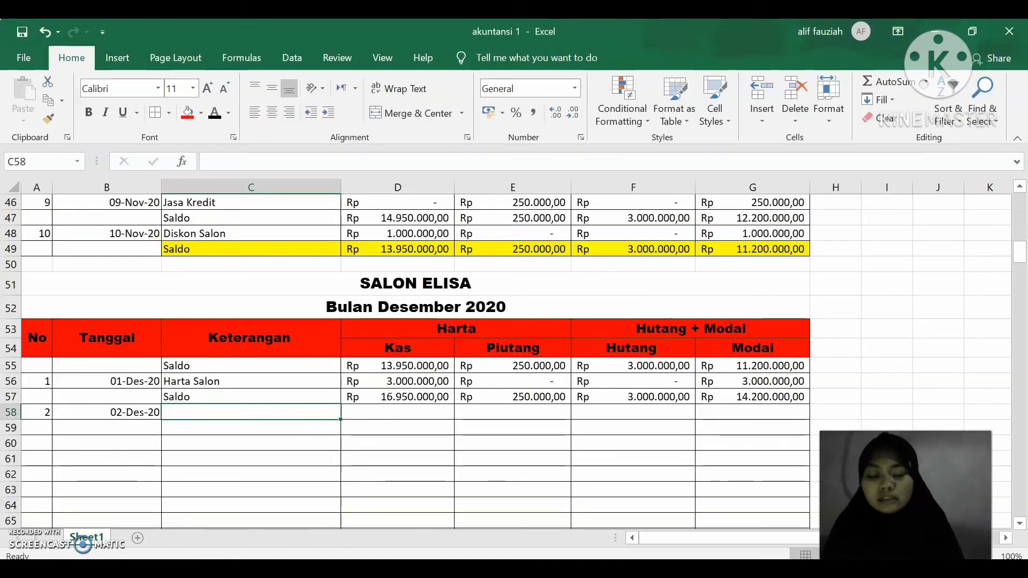
pyautogui.write('J')
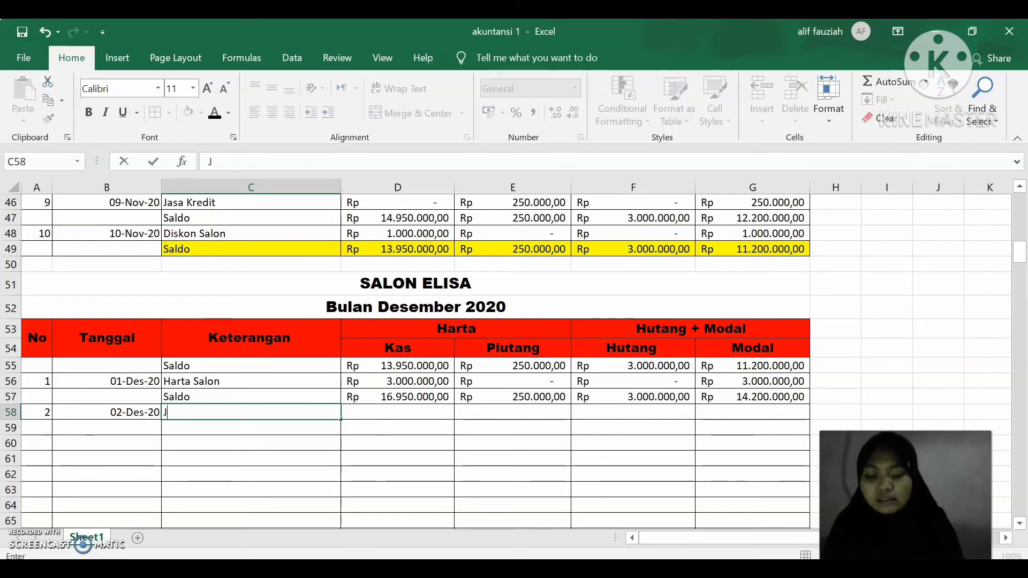
pyautogui.write('asa R')
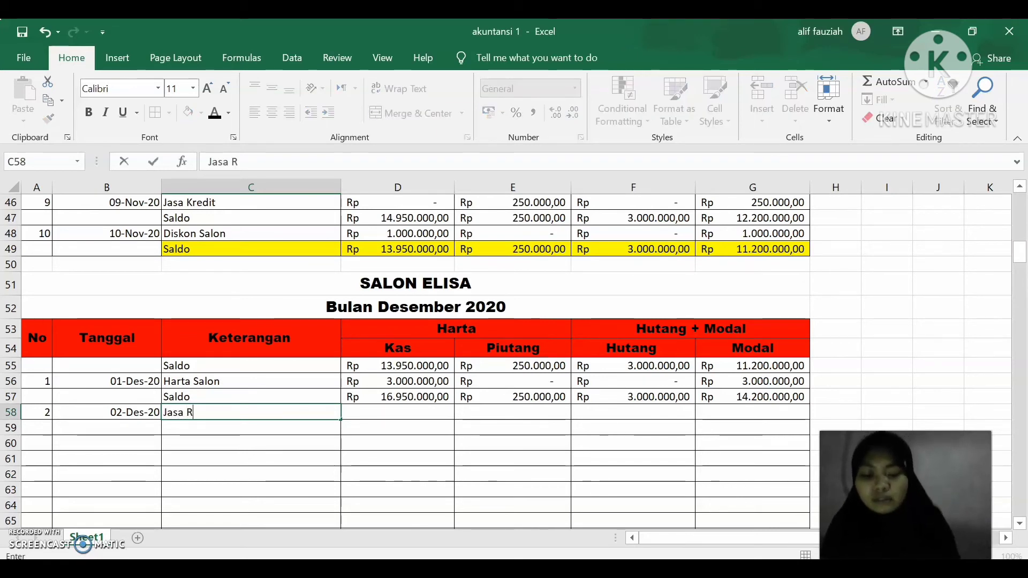
pyautogui.write('ias')
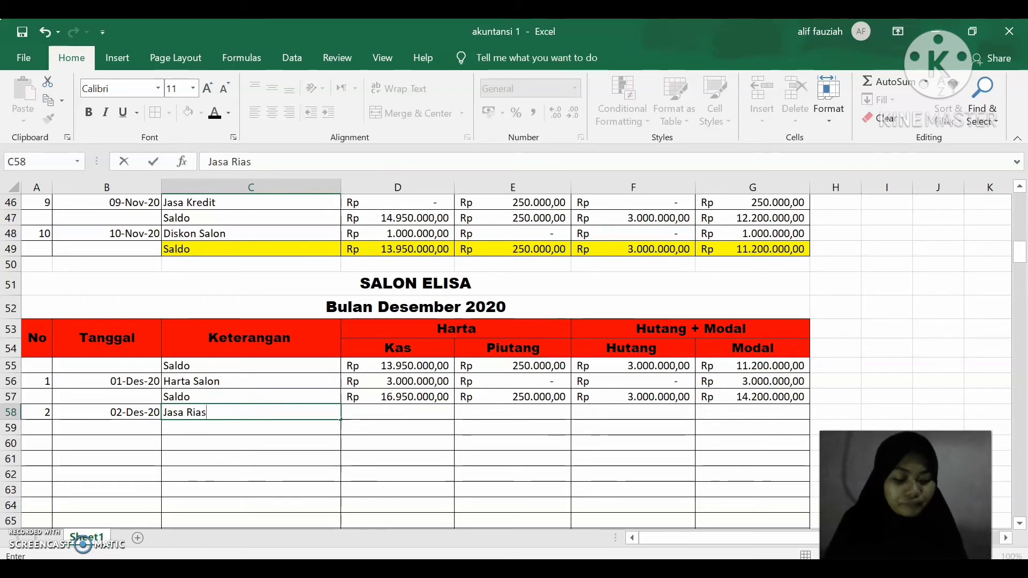
pyautogui.press('Tab')
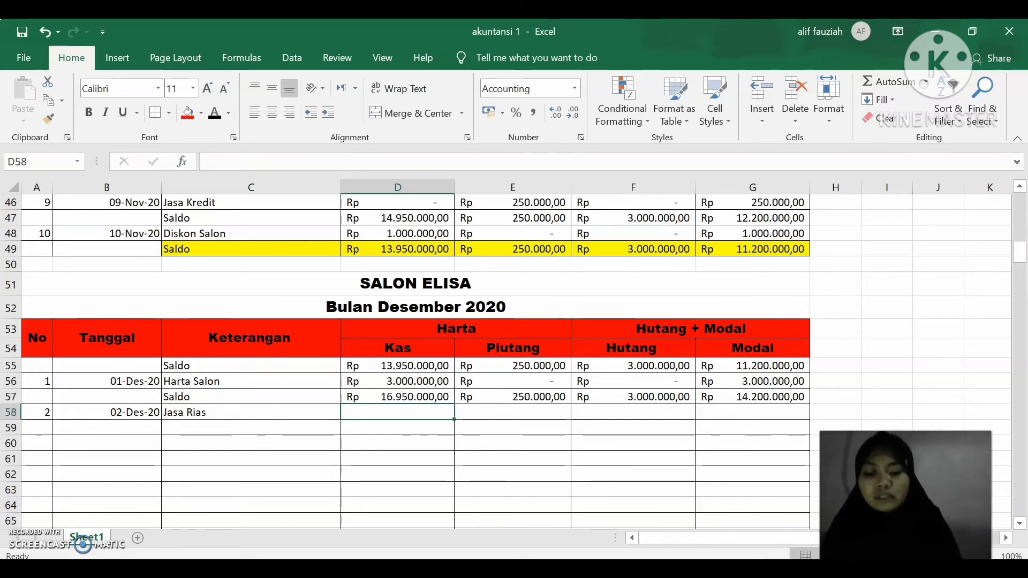
# Enter 300000 for Kas, 300000 for Piutang, 0 for Hutang and 600000 for Modal in row 58.
pyautogui.write('3000')
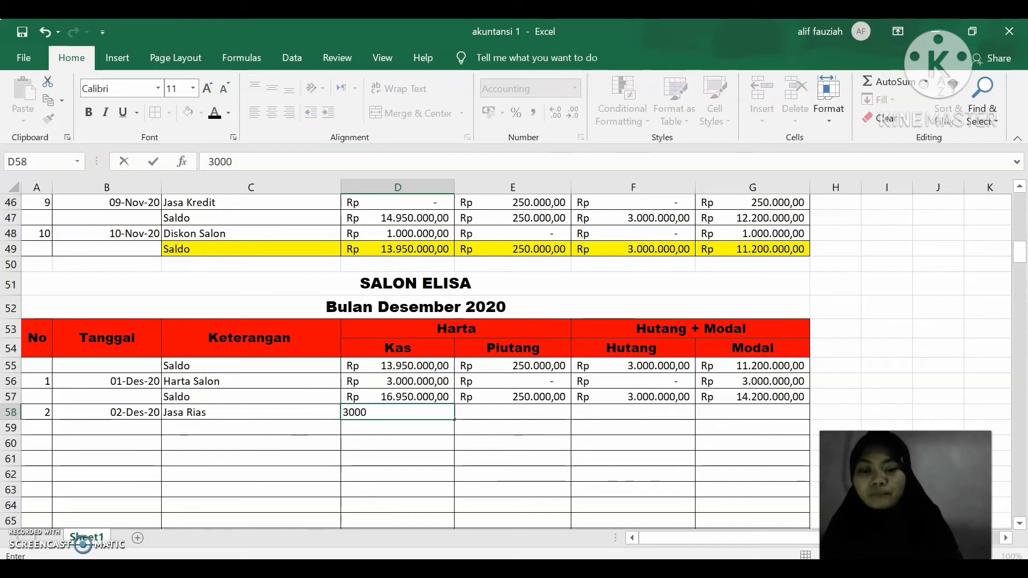
pyautogui.write('00')
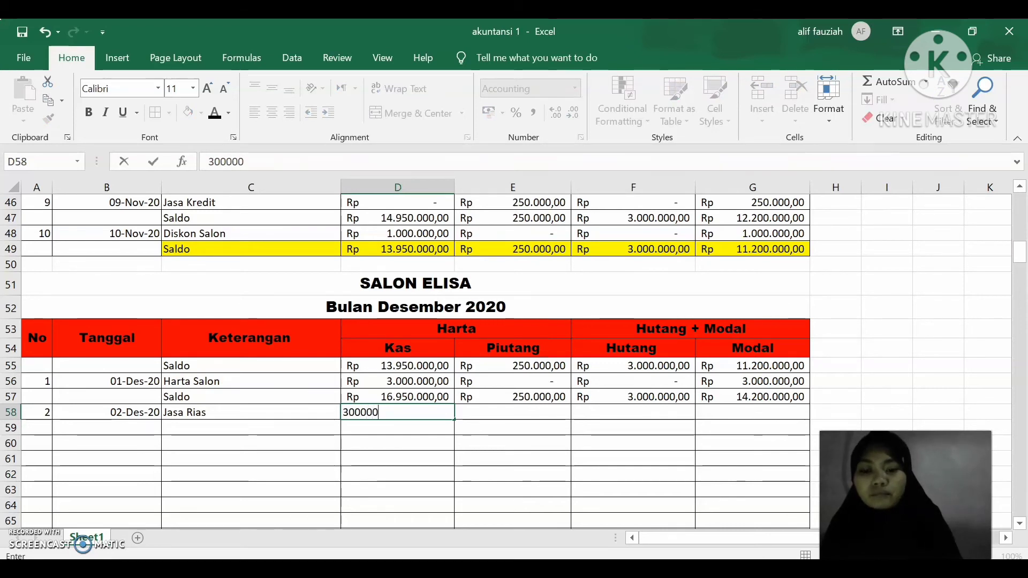
pyautogui.press('Tab')
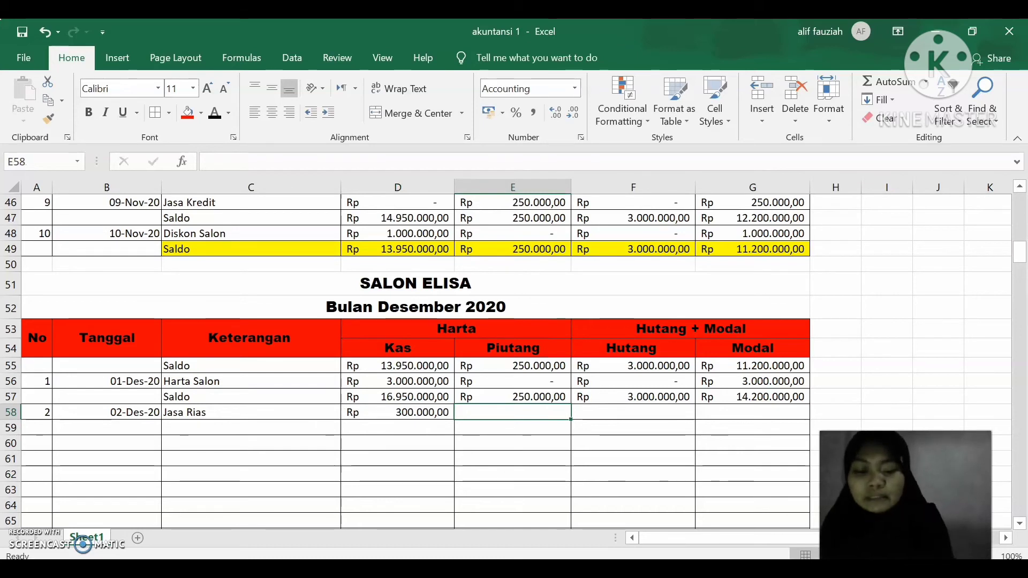
pyautogui.write('300000')
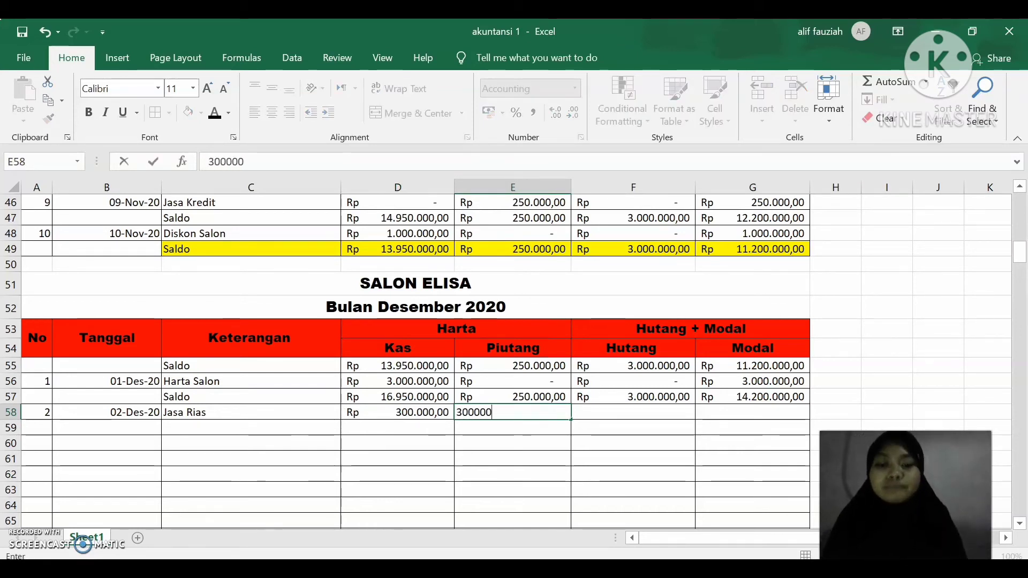
pyautogui.press('Tab')
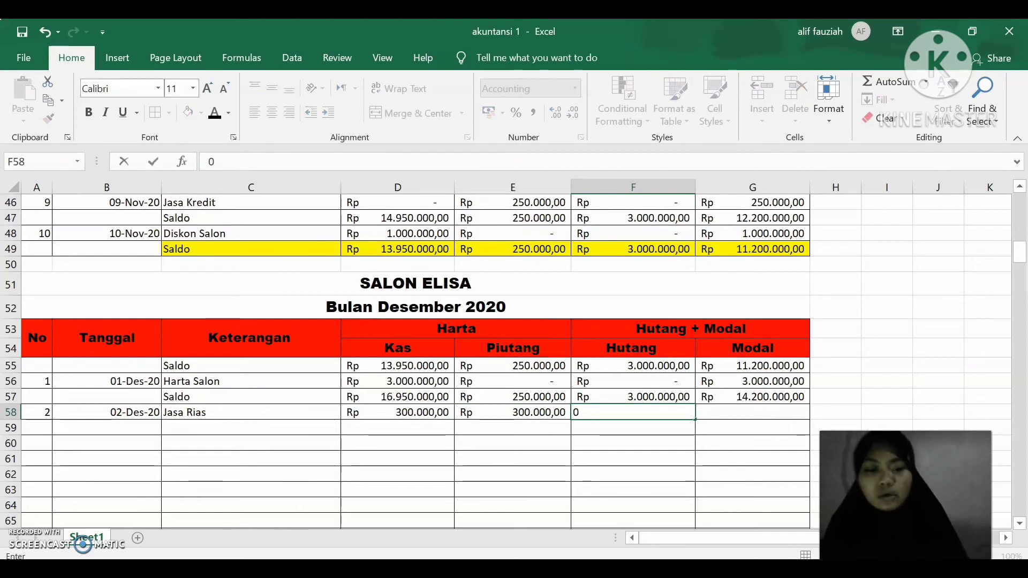
pyautogui.write('0')
pyautogui.press('Tab')
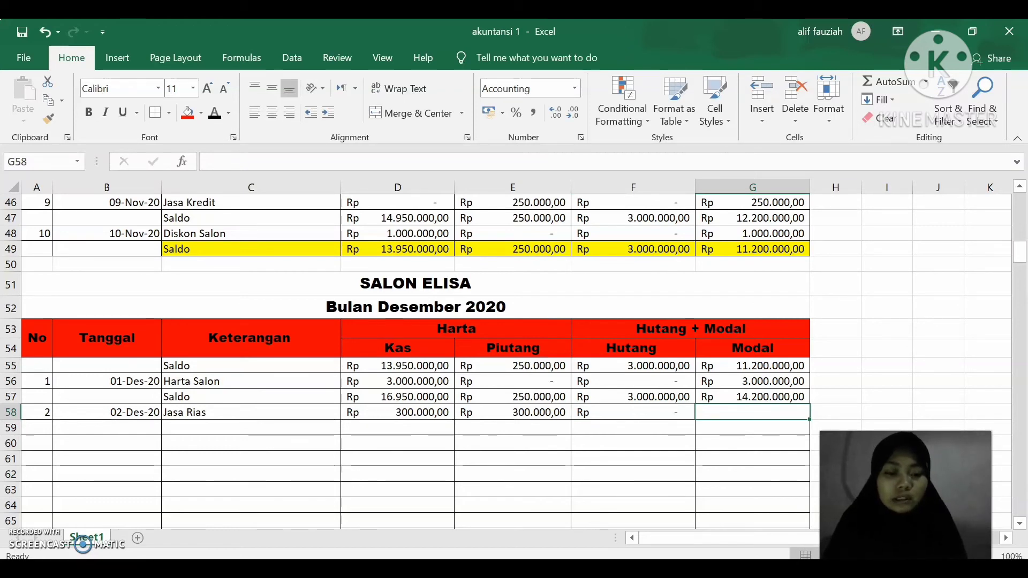
pyautogui.write('60')
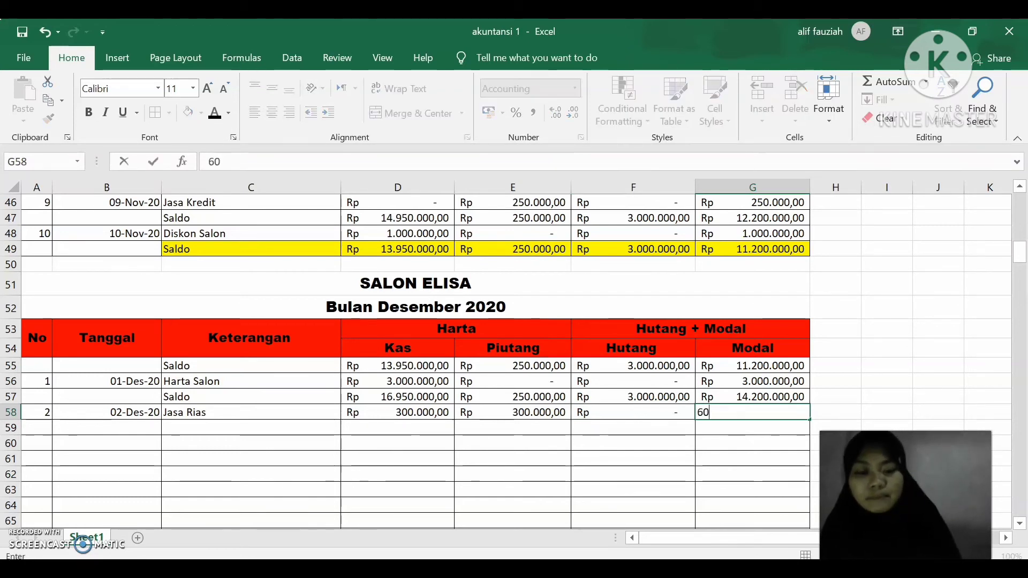
pyautogui.write('0000')
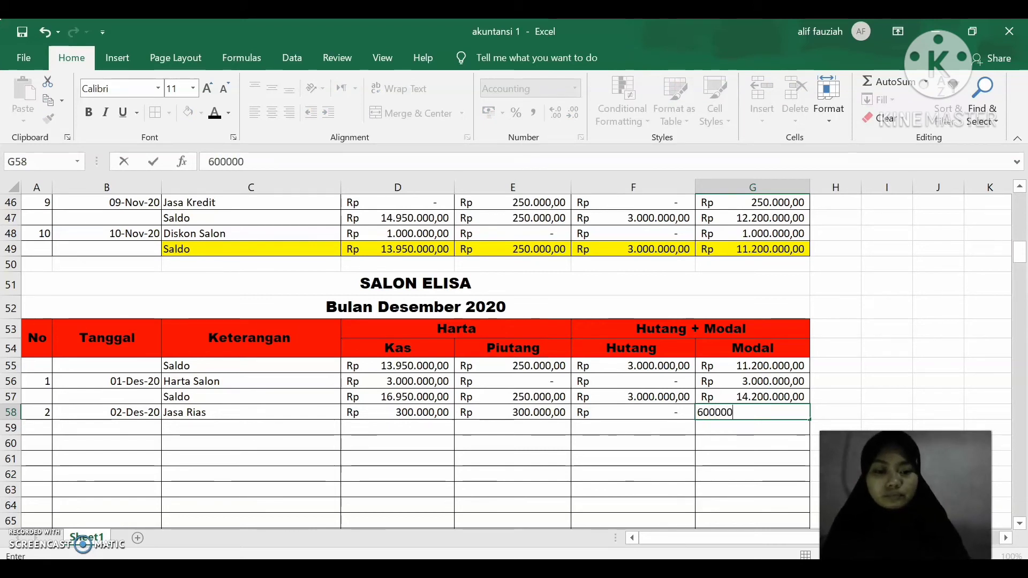
pyautogui.press('Return')
# Label the balance row below the Jasa Rias transaction as Saldo in C59.
pyautogui.press('Left')
pyautogui.press('Left')
pyautogui.press('Left')
pyautogui.press('Left')
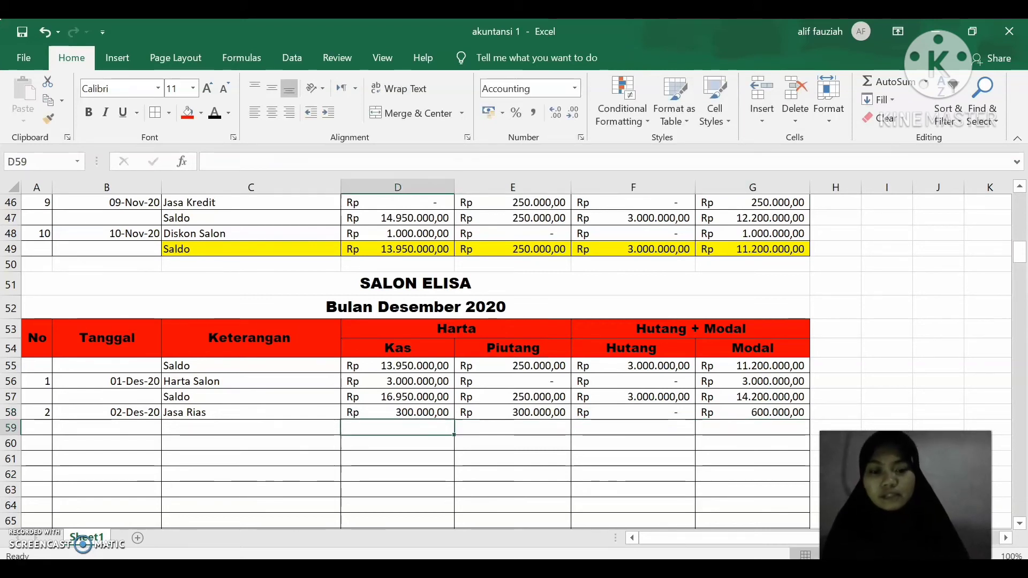
pyautogui.write('Sald')
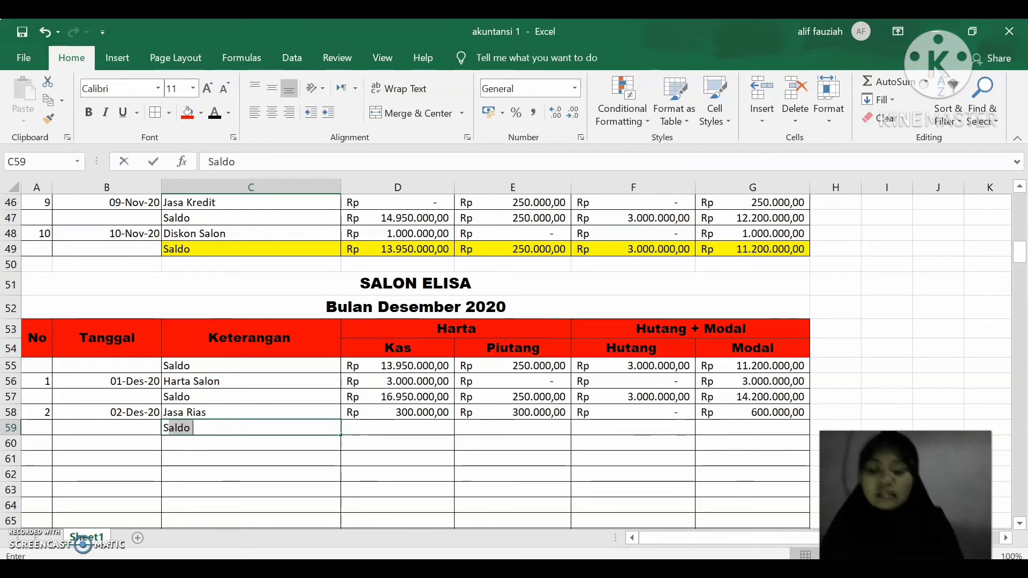
pyautogui.write('o')
pyautogui.press('Right')
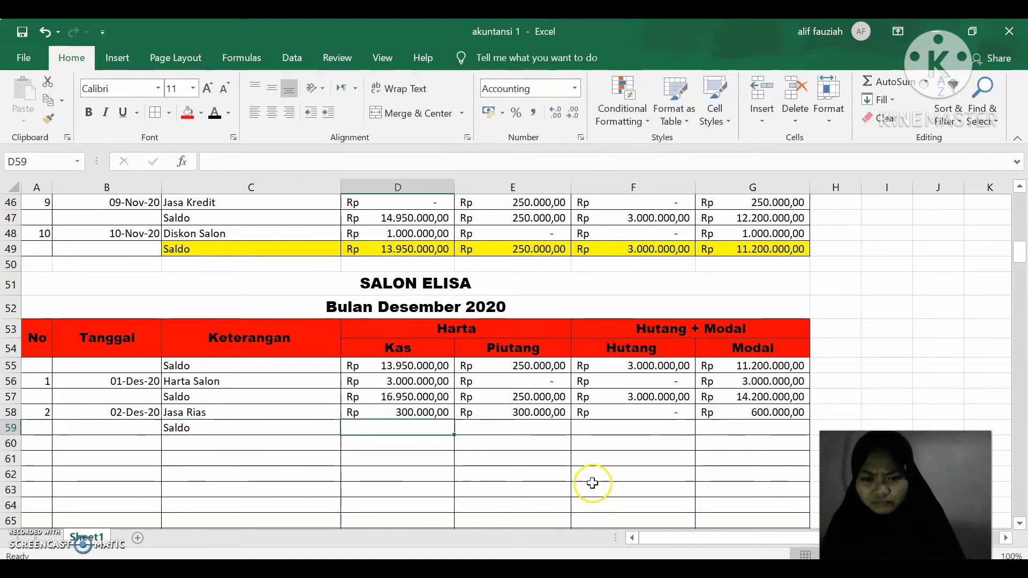
# Calculate the Kas balance in D59 with =SUM(D57:D58) and extend the formula across to Modal in G59.
pyautogui.write('su')
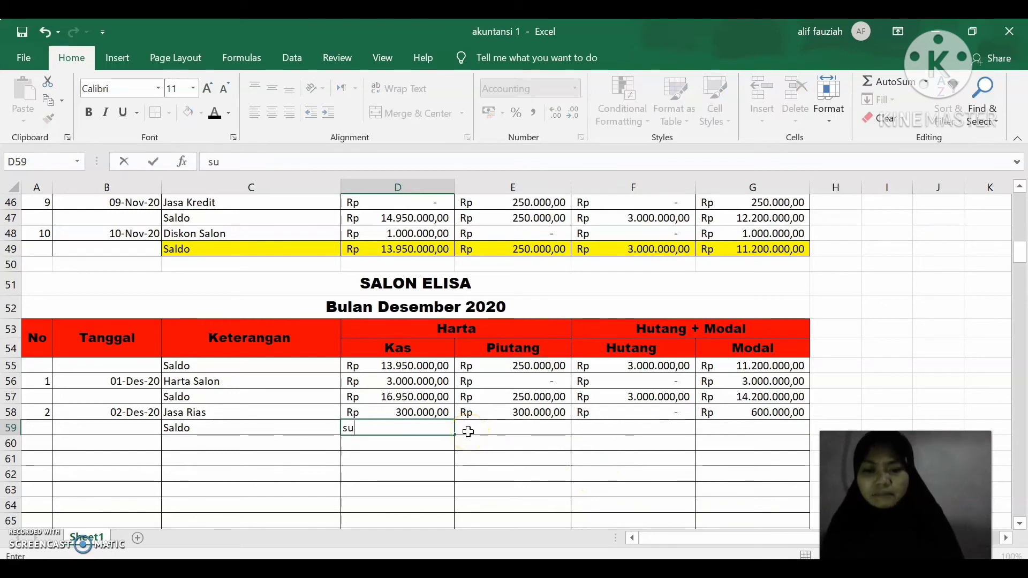
pyautogui.write('m=sum')
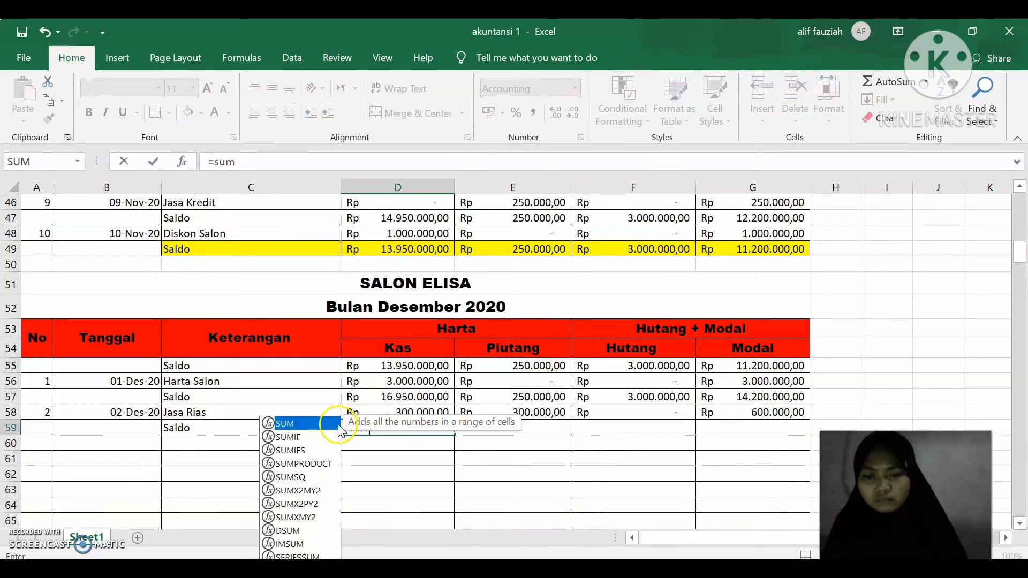
pyautogui.doubleClick(326, 424)
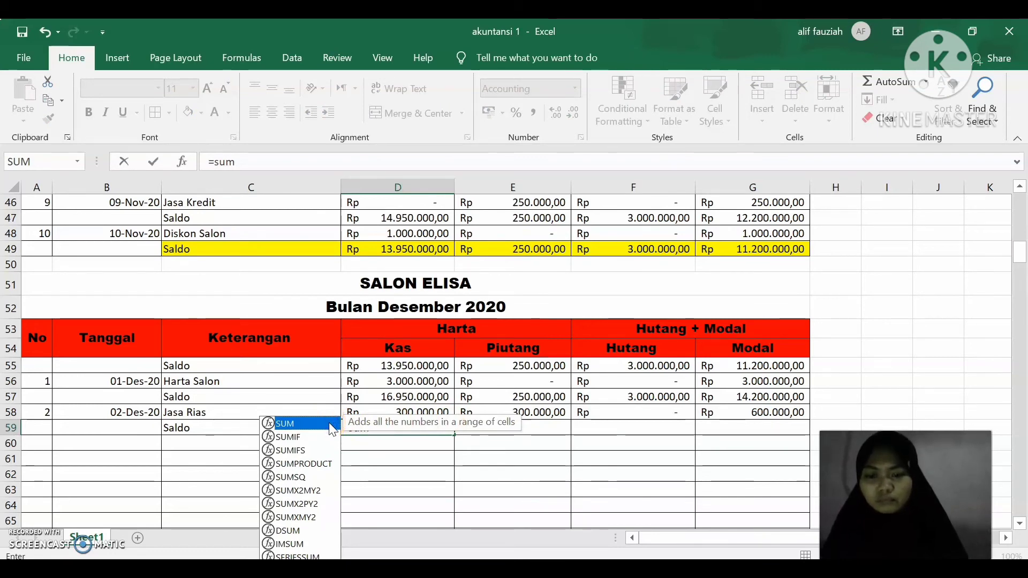
pyautogui.doubleClick(300, 424)
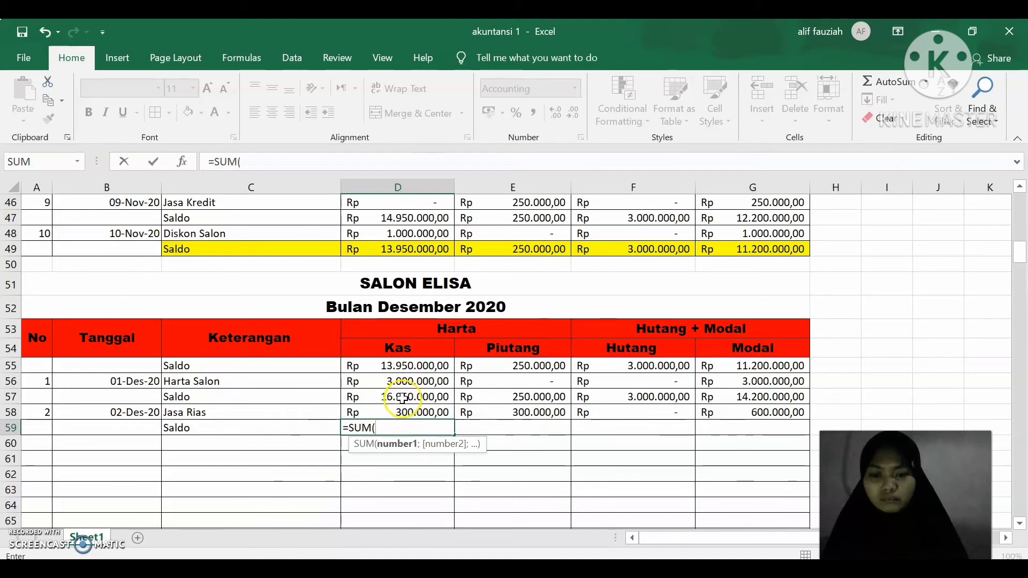
pyautogui.moveTo(403, 398); pyautogui.dragTo(407, 410)
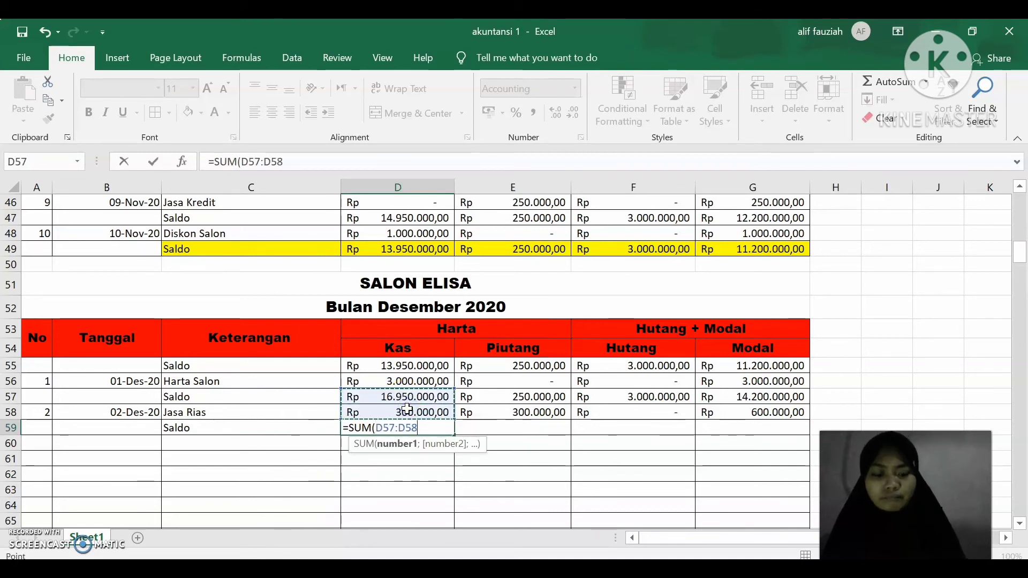
pyautogui.press('Return')
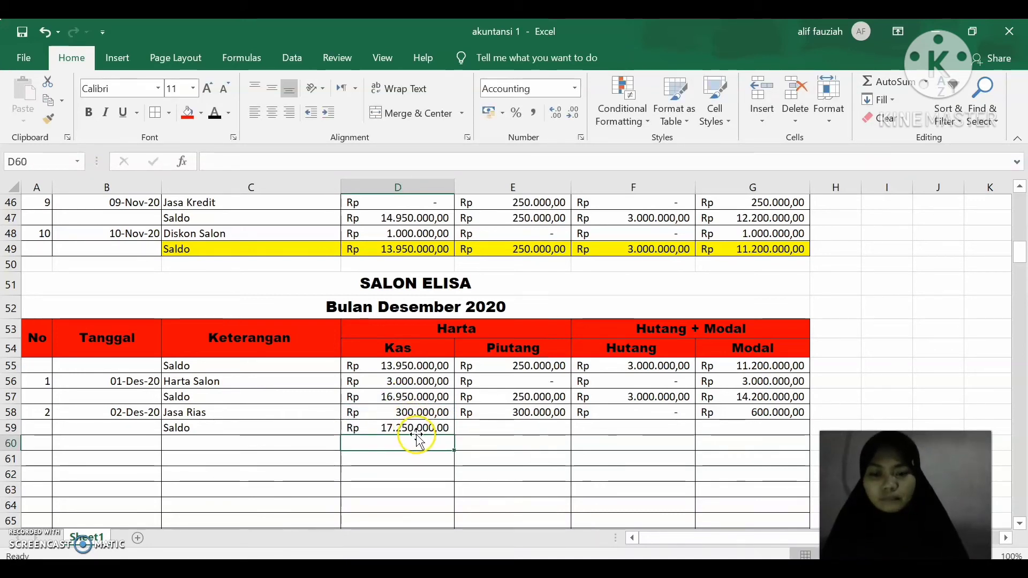
pyautogui.click(420, 430)
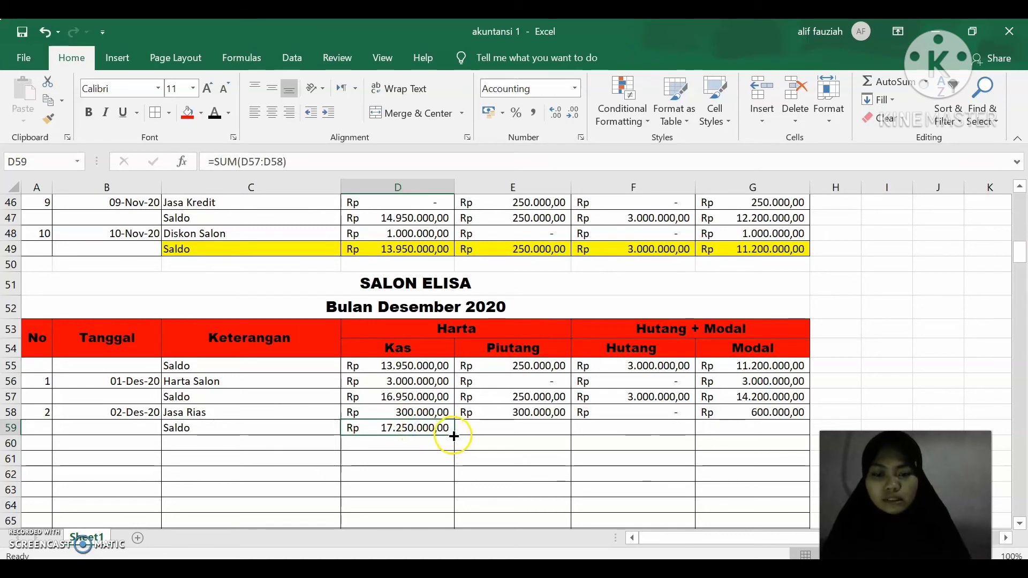
pyautogui.moveTo(453, 435); pyautogui.dragTo(762, 437)
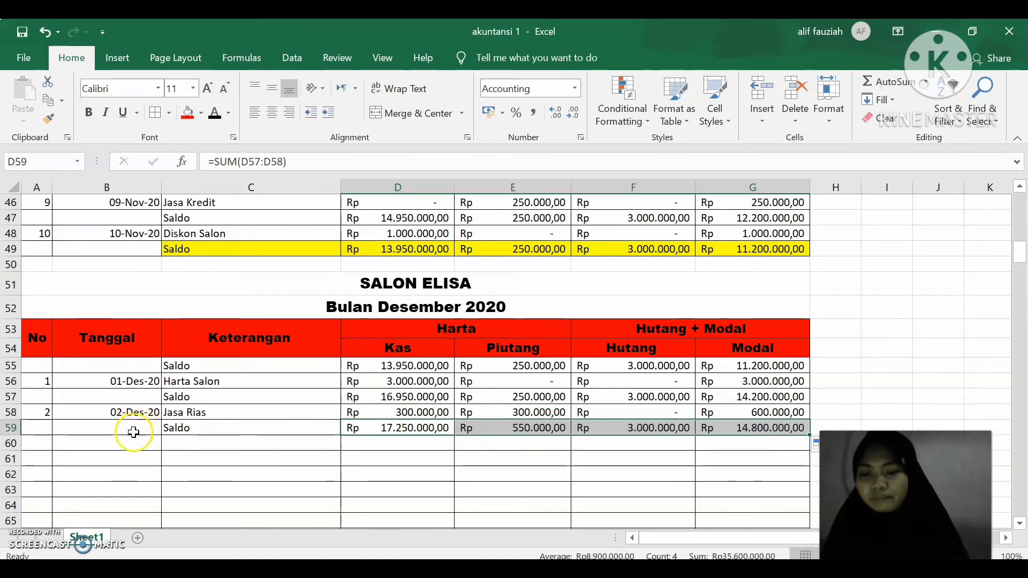
# Number the next transaction 3 in A60 and date it 03-Desember-2020 in B60.
pyautogui.click(38, 442)
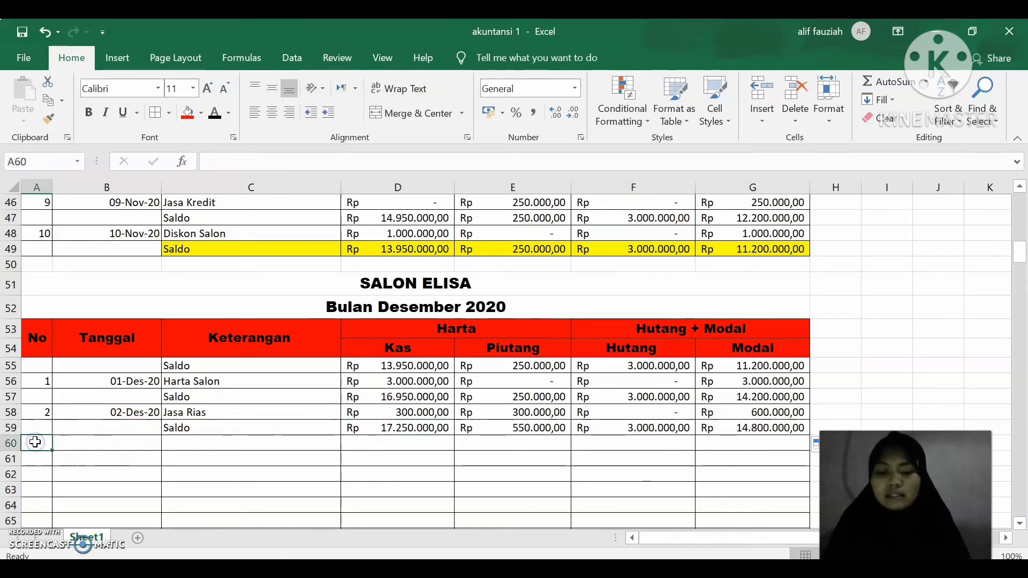
pyautogui.write('3')
pyautogui.press('Tab')
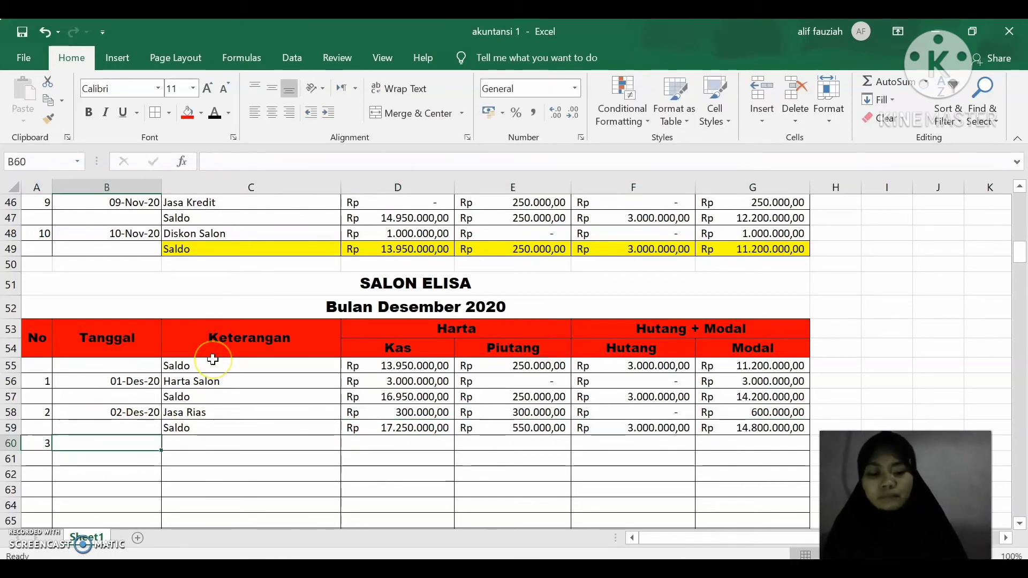
pyautogui.write('03-')
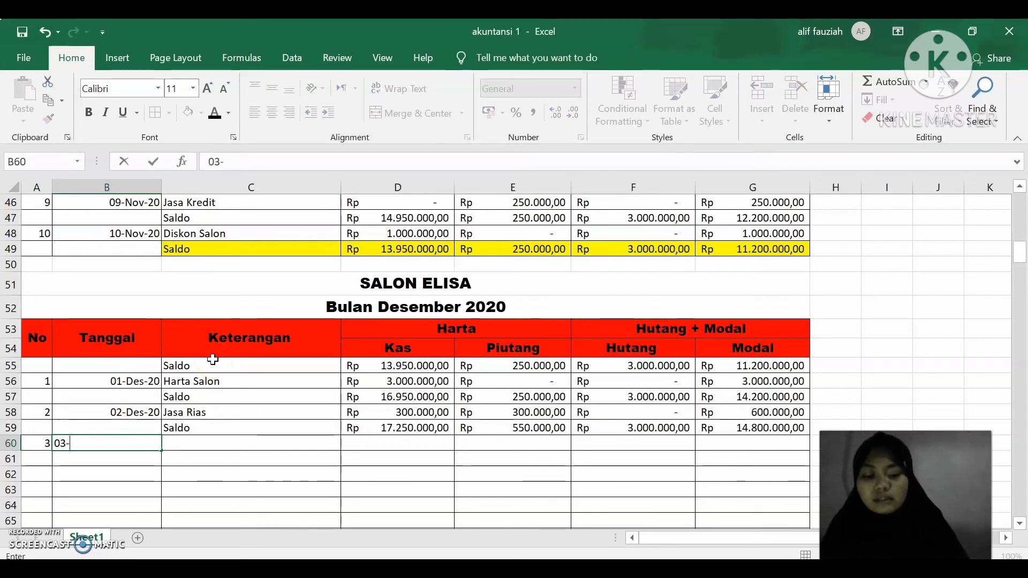
pyautogui.write('bu')
pyautogui.press('BackSpace')
pyautogui.press('BackSpace')
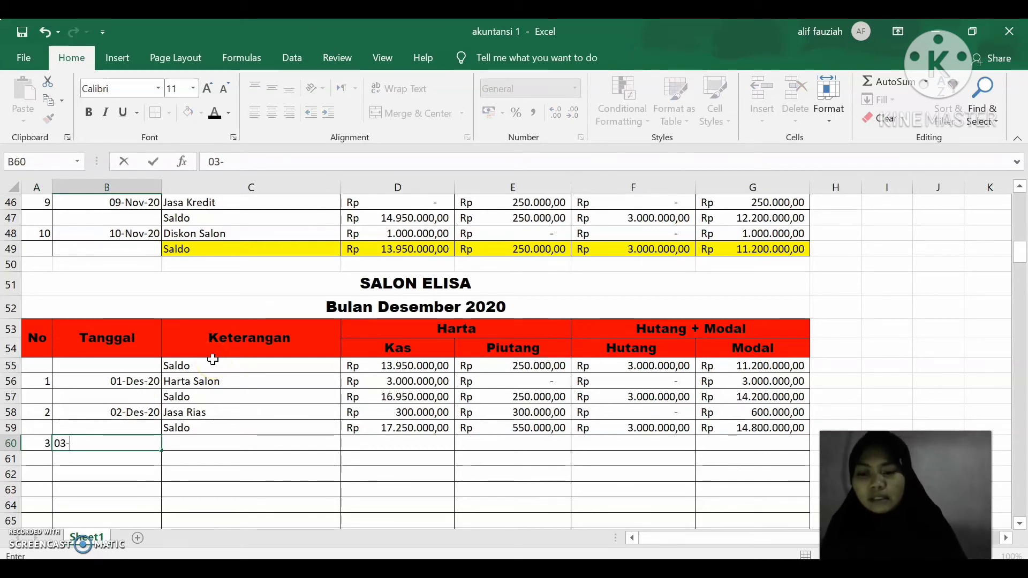
pyautogui.write('Dese')
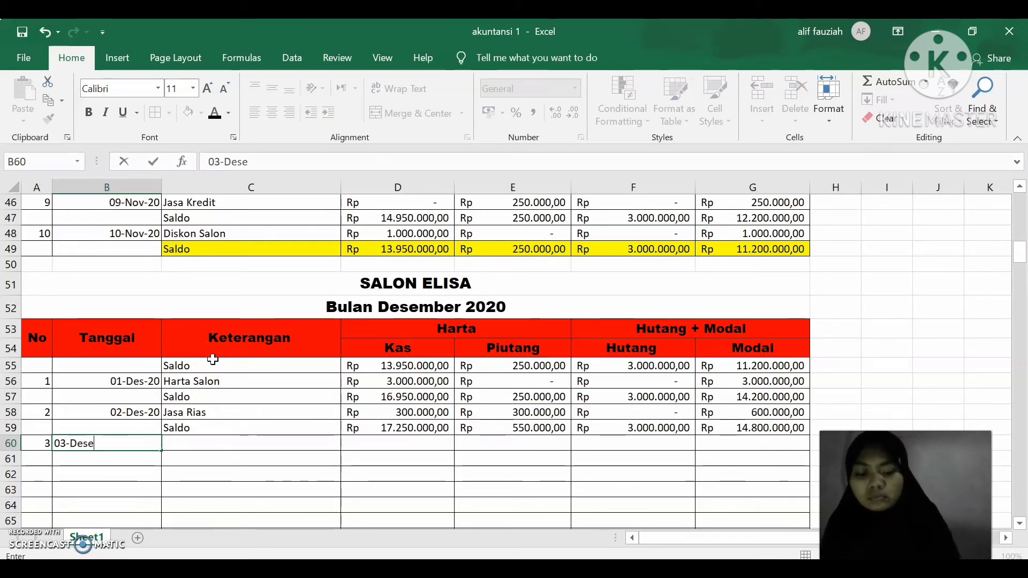
pyautogui.write('mber-2020')
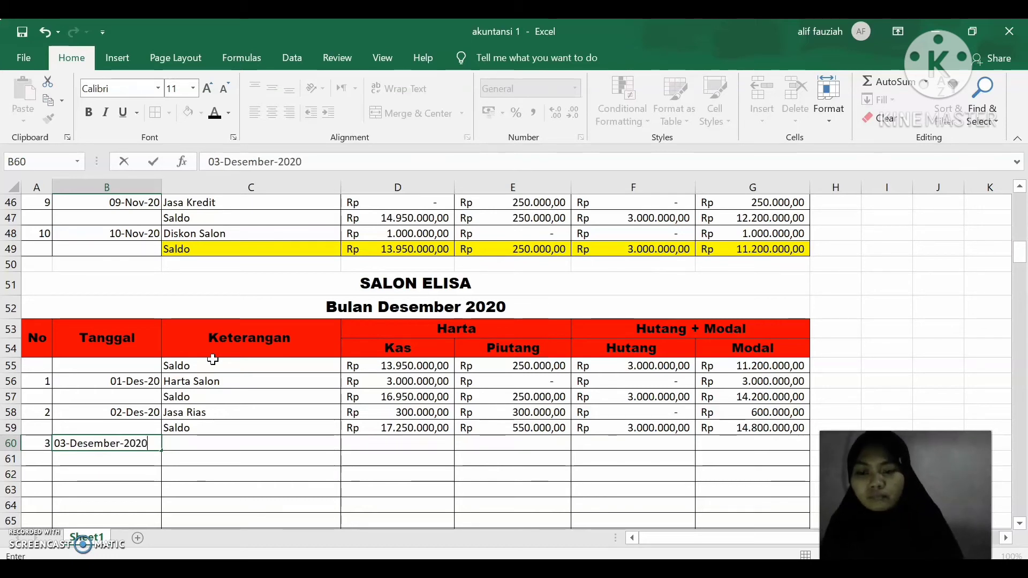
pyautogui.press('Tab')
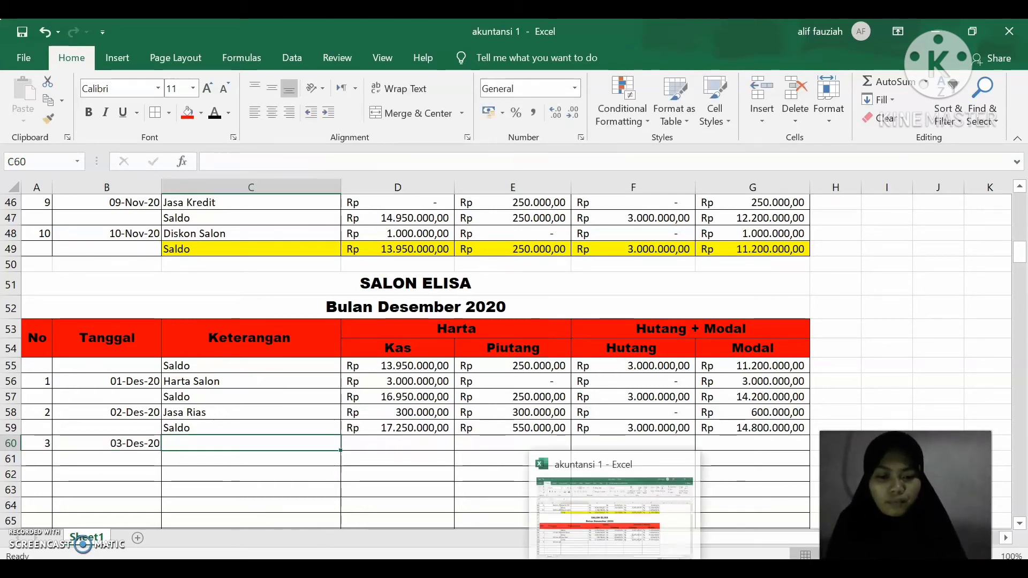
# Check transaction 3 in the Word transaction list and enter Jasa rias tunai as its description in C60 of the Excel sheet.
pyautogui.click(653, 568)
pyautogui.click(653, 514)
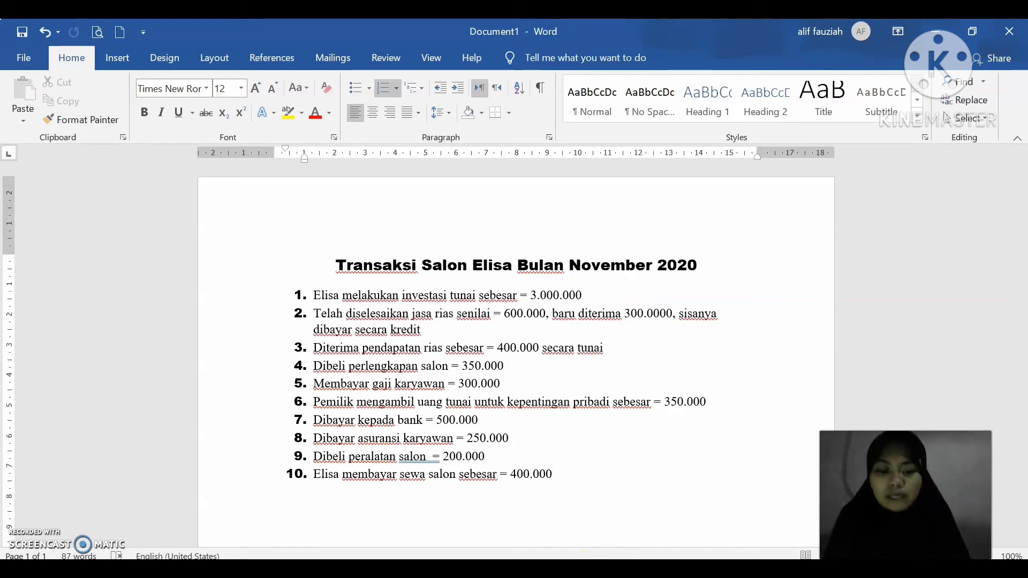
pyautogui.hotkey('alt', 'Tab')
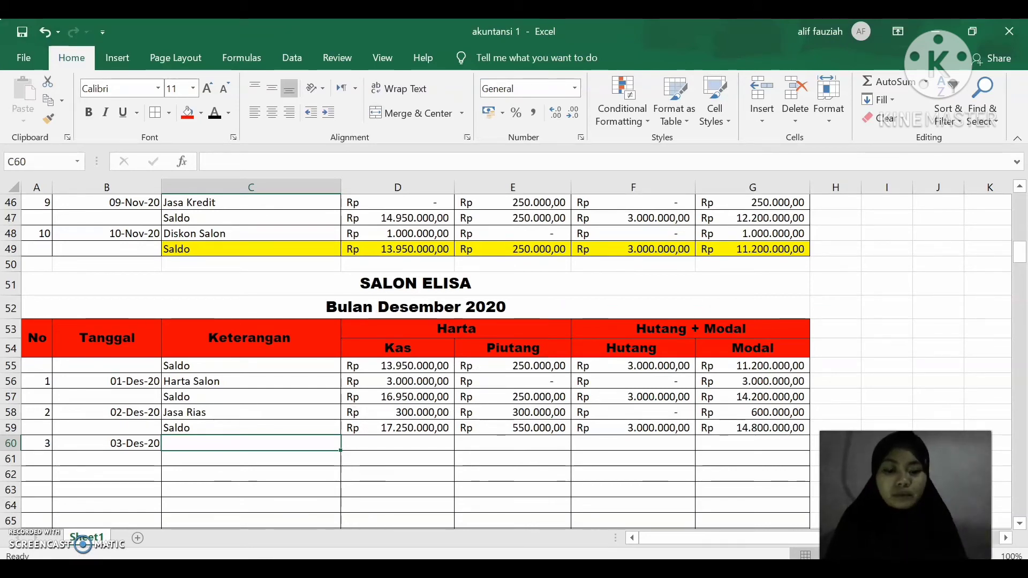
pyautogui.hotkey('alt', 'Tab')
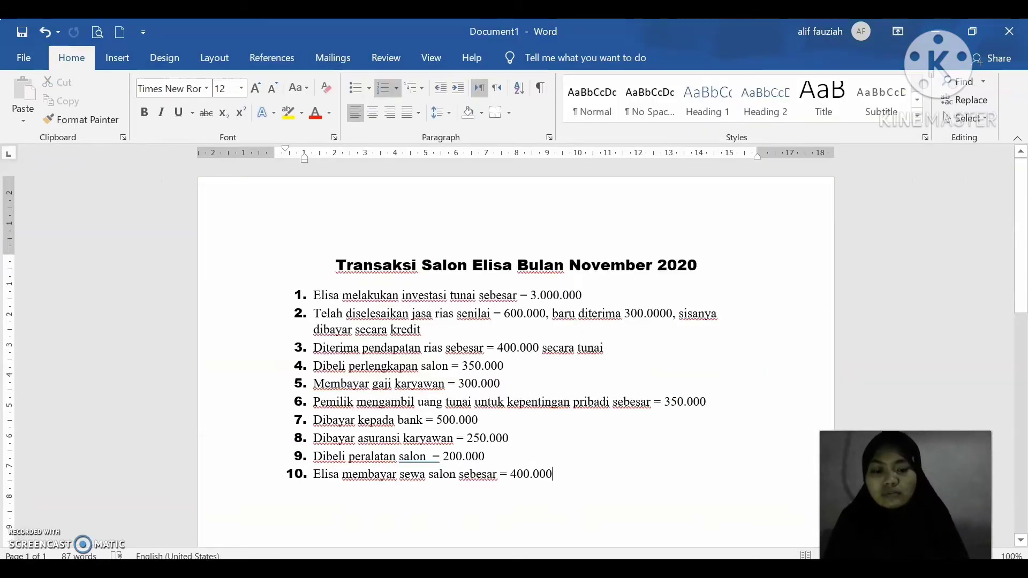
pyautogui.hotkey('alt', 'Tab')
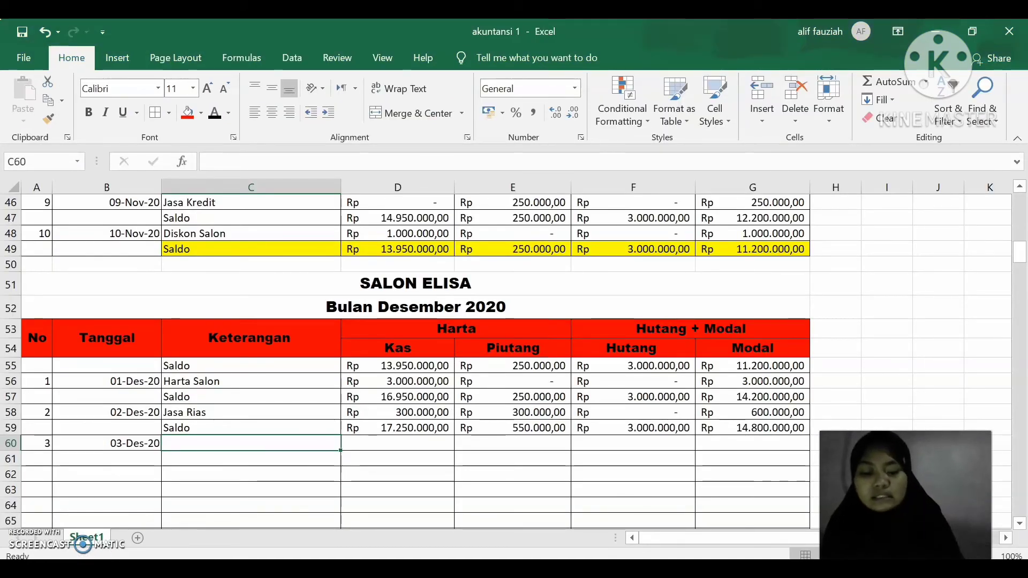
pyautogui.write('Jasa rias')
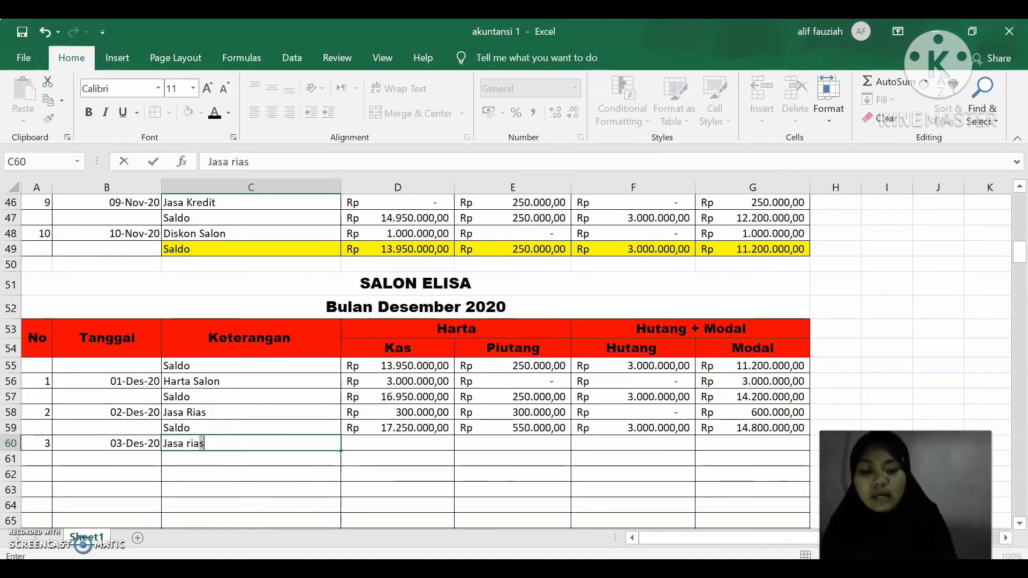
pyautogui.write(' tuna')
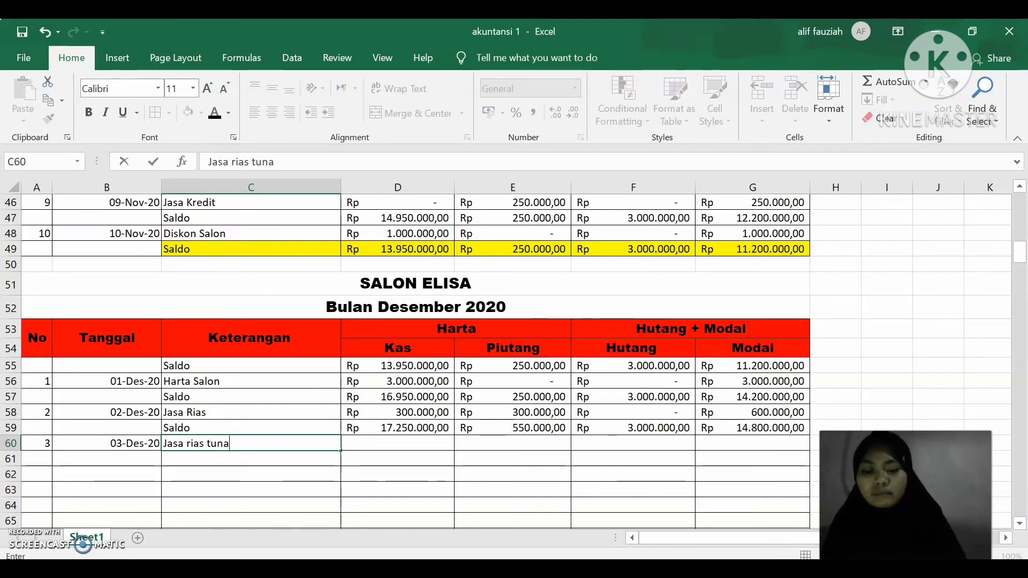
pyautogui.write('i')
pyautogui.press('Tab')
# Enter 400000 for Kas, 0 for Piutang, 0 for Hutang and 400000 for Modal in row 60.
pyautogui.write('4')
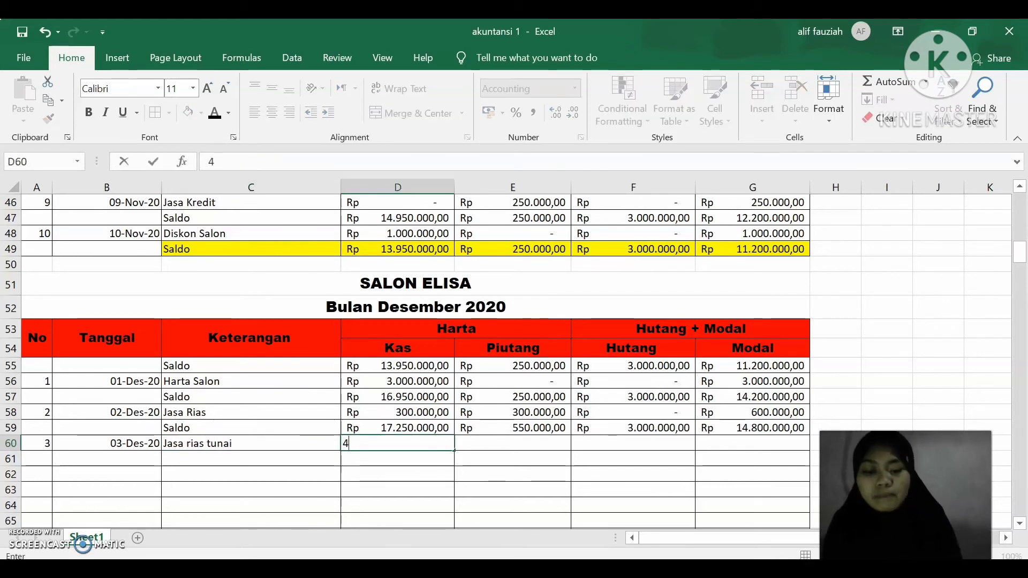
pyautogui.write('00.')
pyautogui.write('00000')
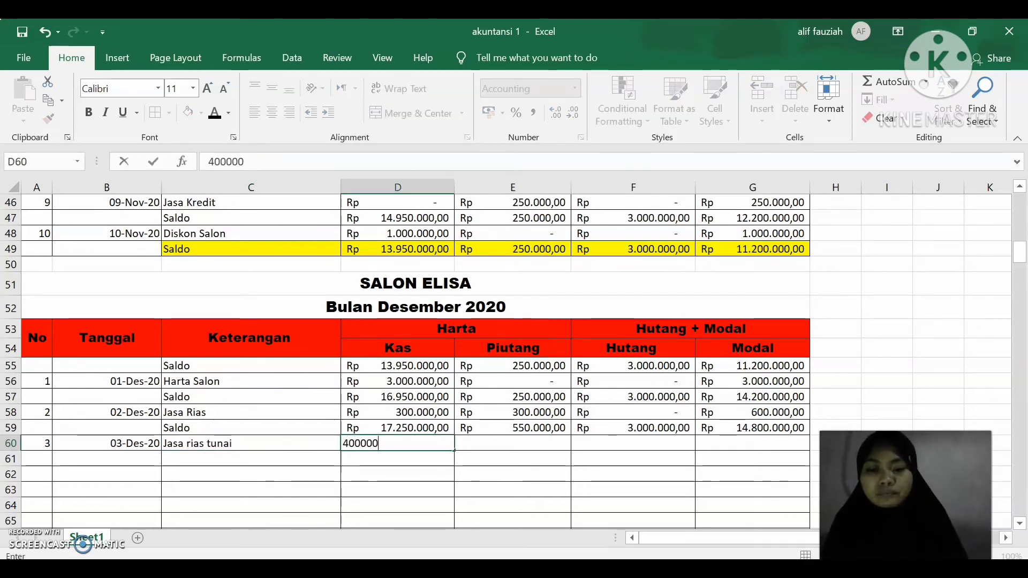
pyautogui.press('Tab')
pyautogui.write('0')
pyautogui.press('Tab')
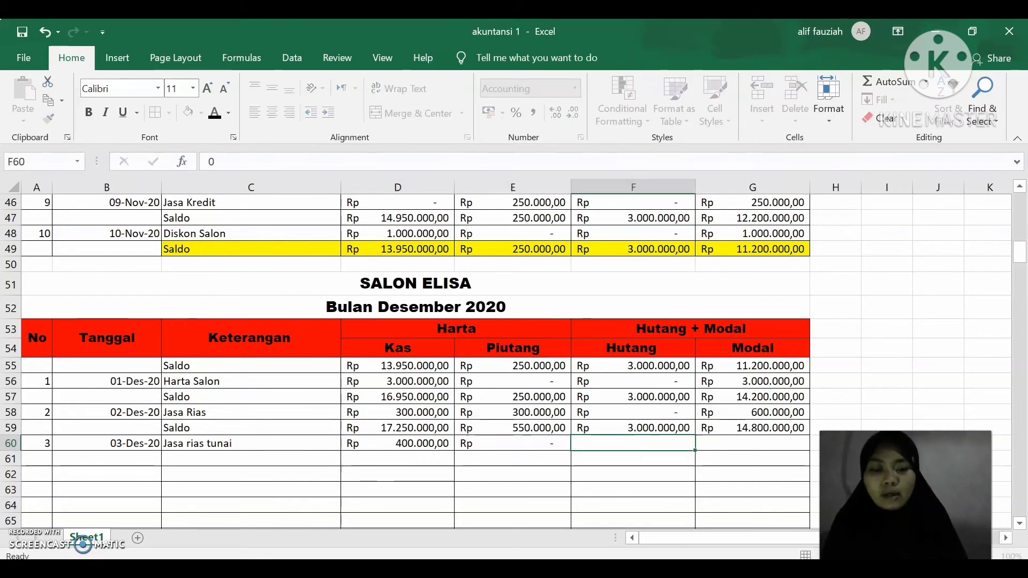
pyautogui.write('0')
pyautogui.press('Tab')
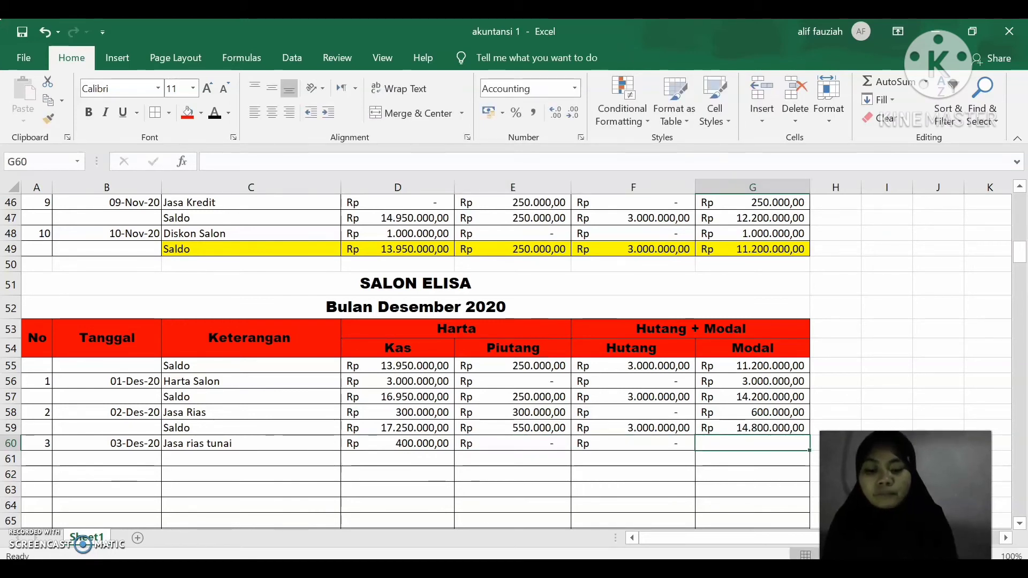
pyautogui.write('400000')
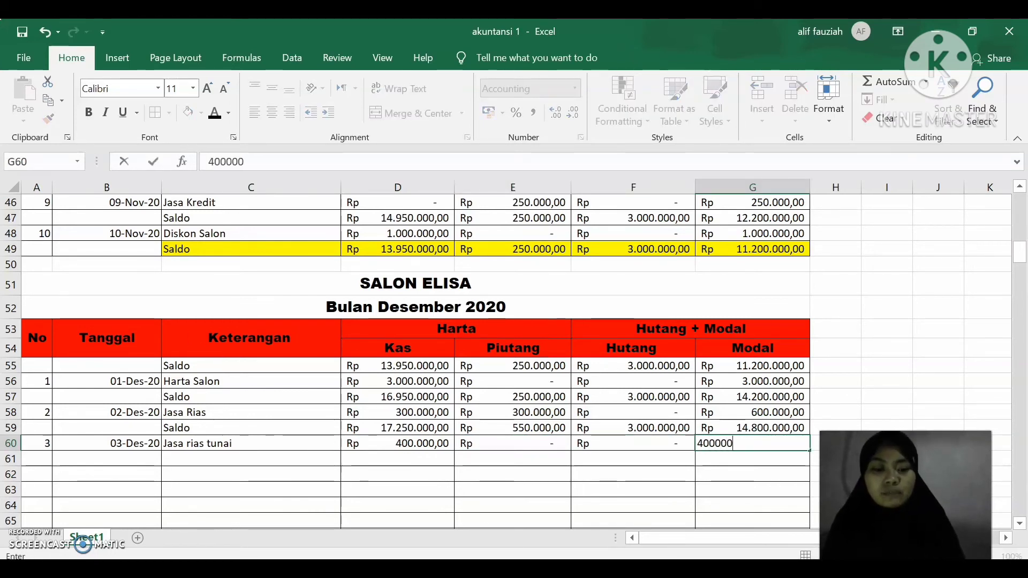
pyautogui.press('Return')
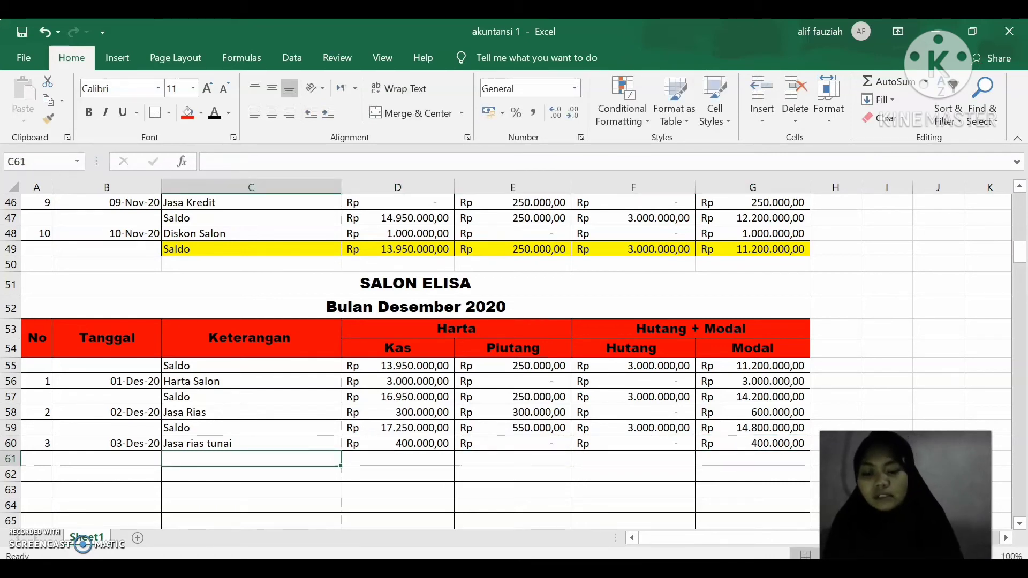
# Label the balance row as Saldo in C61 and calculate its Kas balance in D61 with =SUM(D59:D60).
pyautogui.write('Saldo')
pyautogui.press('Tab')
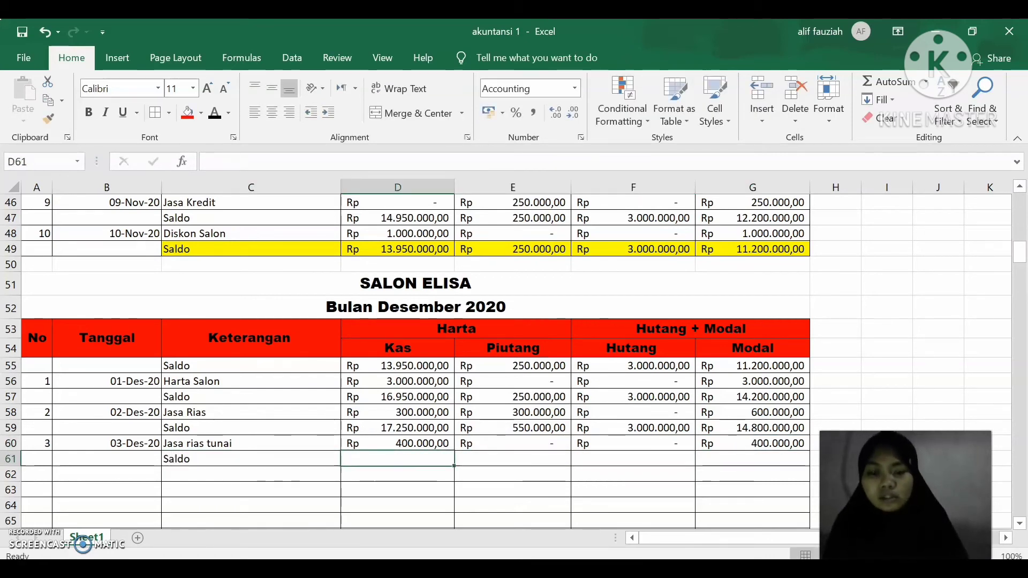
pyautogui.write('=sum')
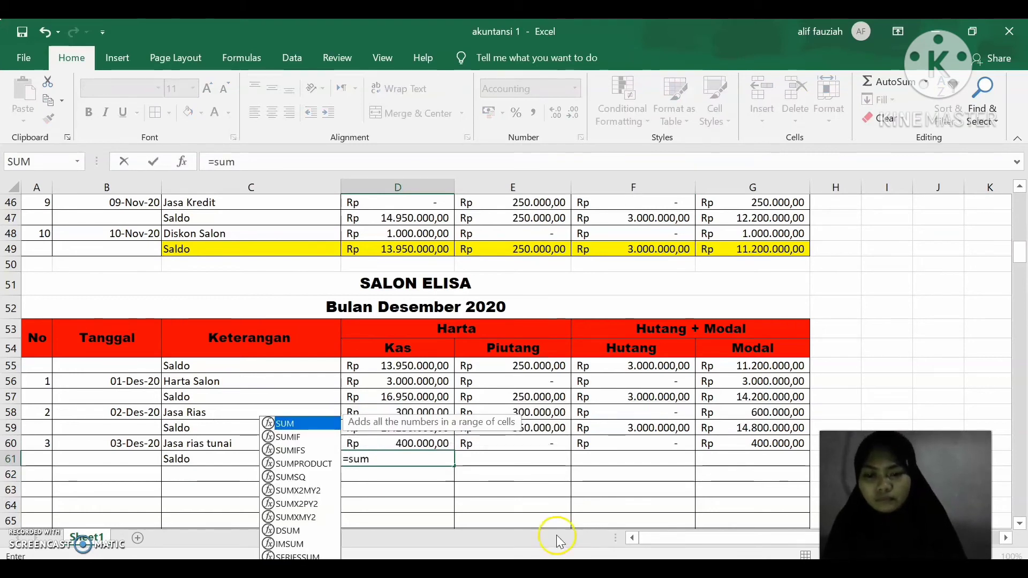
pyautogui.doubleClick(305, 424)
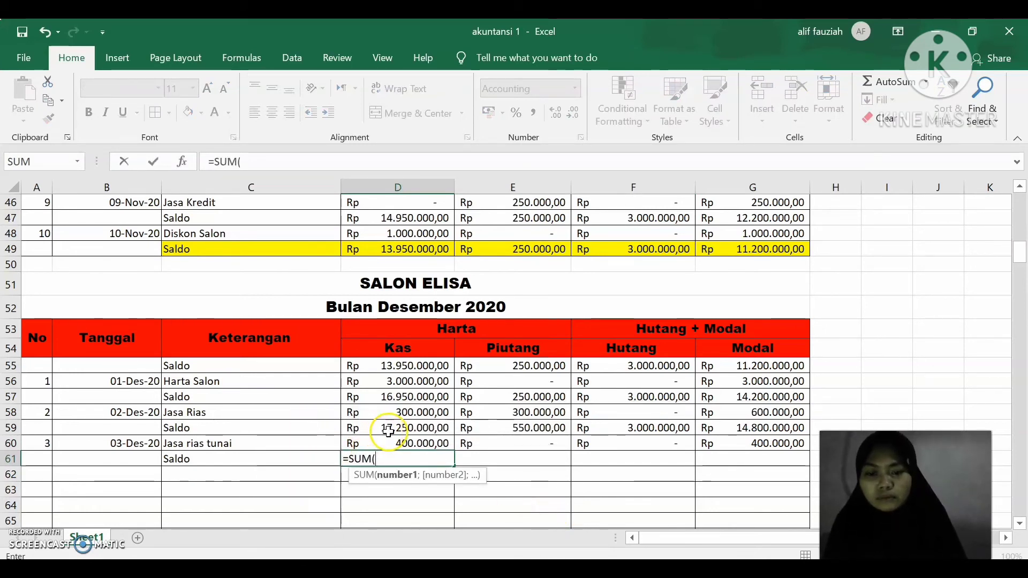
pyautogui.moveTo(390, 427); pyautogui.dragTo(391, 445)
pyautogui.press('Return')
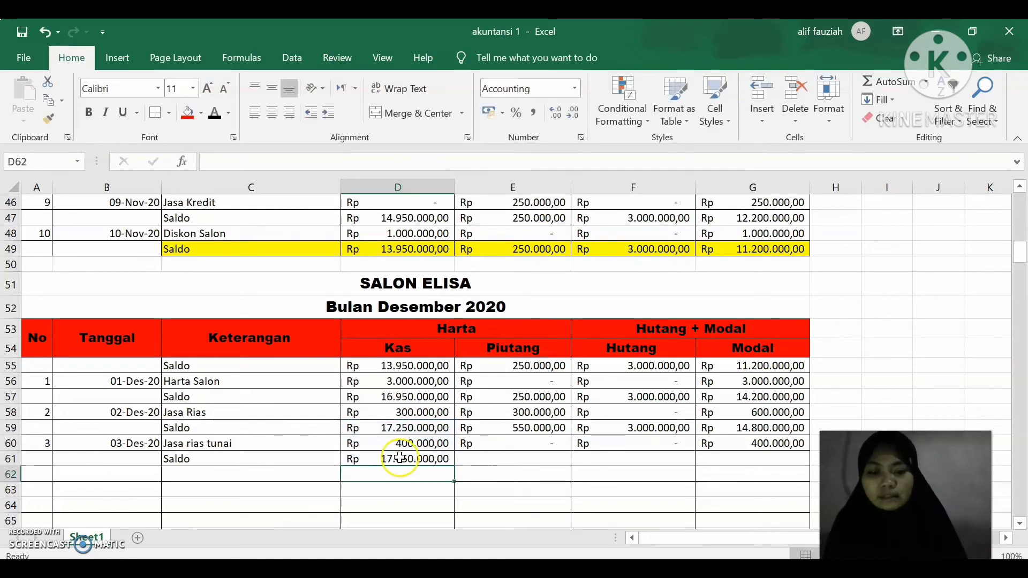
# Check the Kas balance formula in D61 and extend it across to Modal in G61.
pyautogui.click(400, 460)
pyautogui.doubleClick(402, 459)
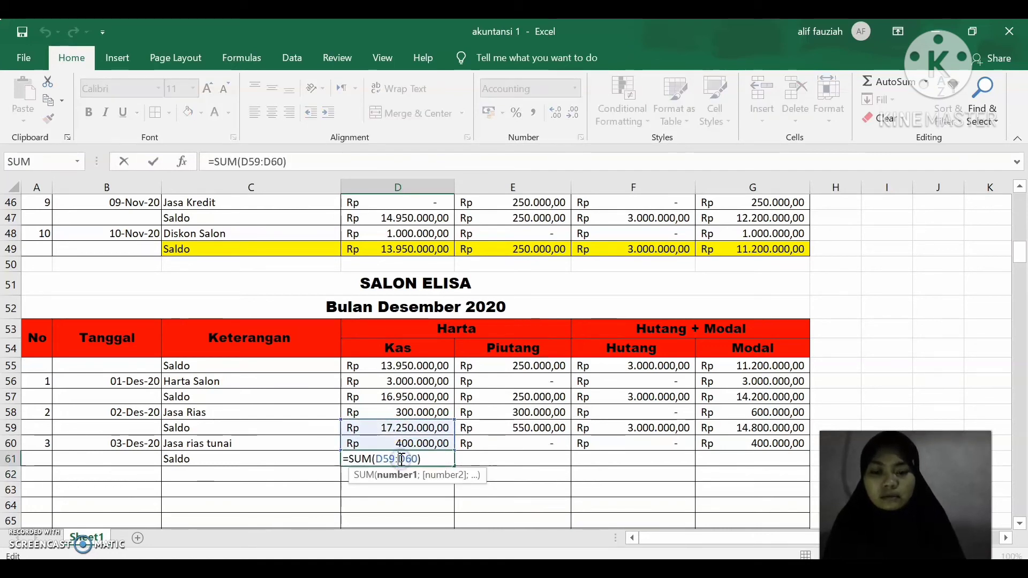
pyautogui.press('Return')
pyautogui.click(431, 460)
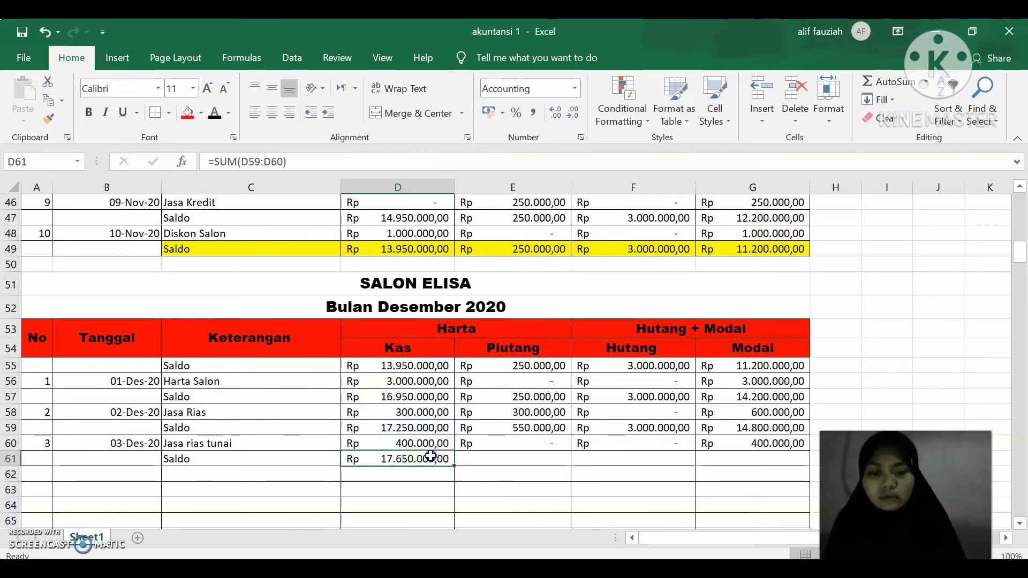
pyautogui.moveTo(453, 465); pyautogui.dragTo(795, 462)
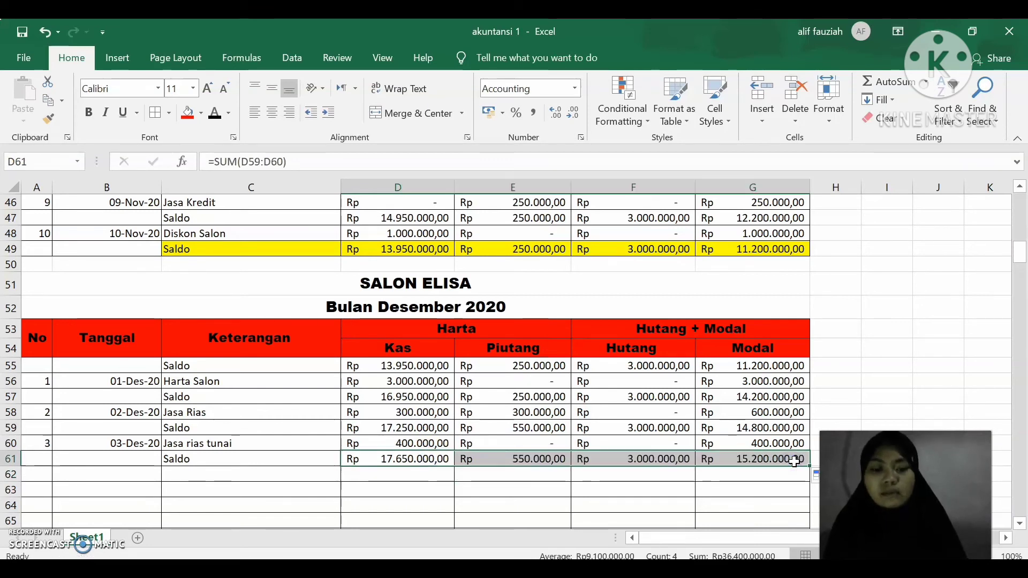
# Number the next transaction 4 in A62 and date it 04-Desember-2020 in B62.
pyautogui.click(32, 475)
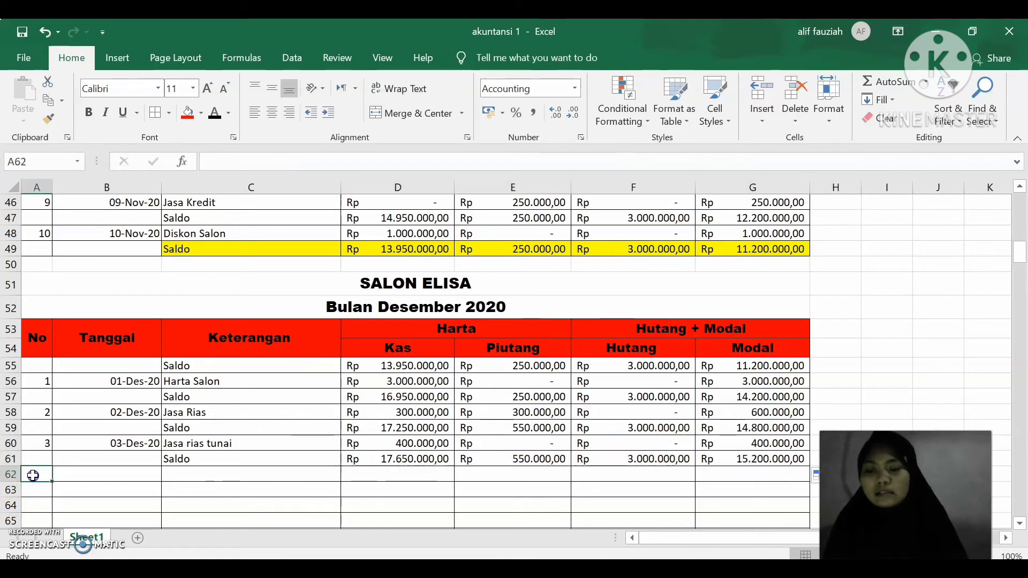
pyautogui.write('4')
pyautogui.press('Tab')
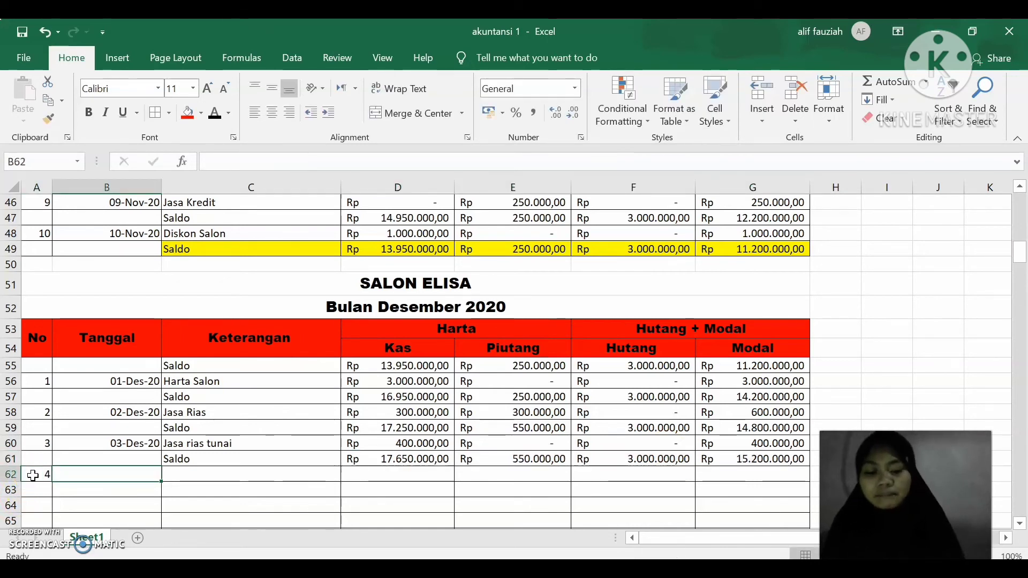
pyautogui.write('04')
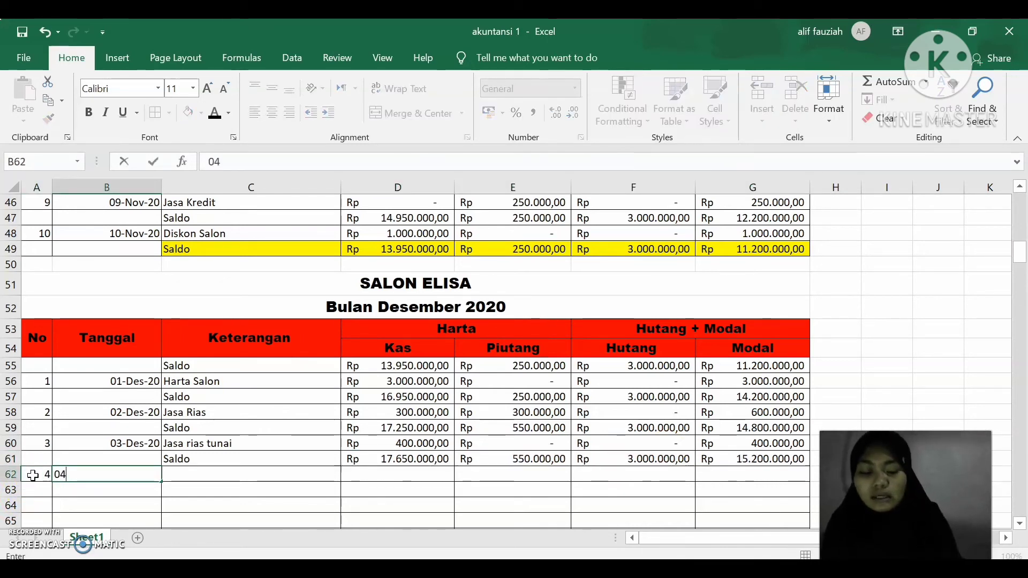
pyautogui.write('-De')
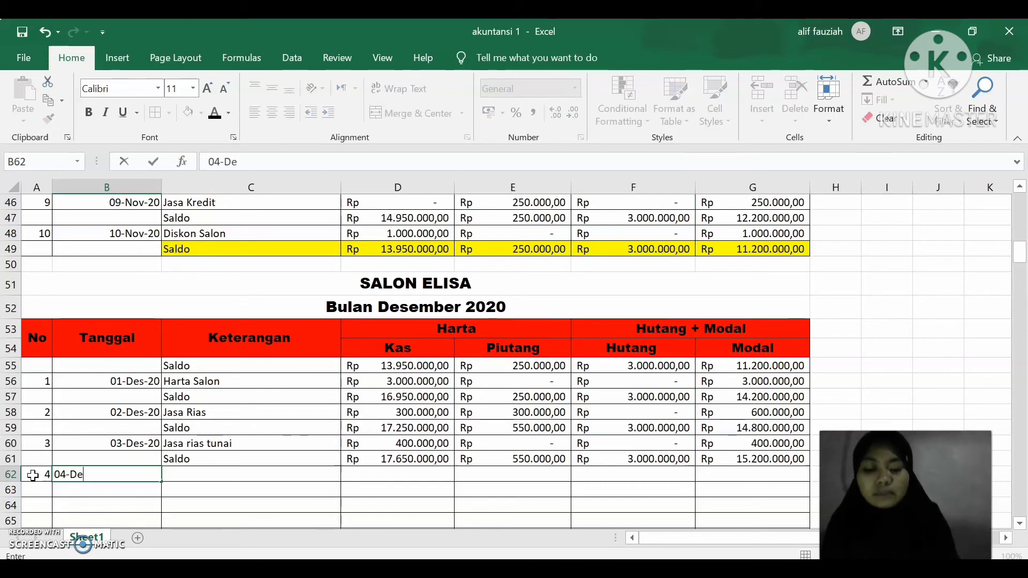
pyautogui.write('sember-')
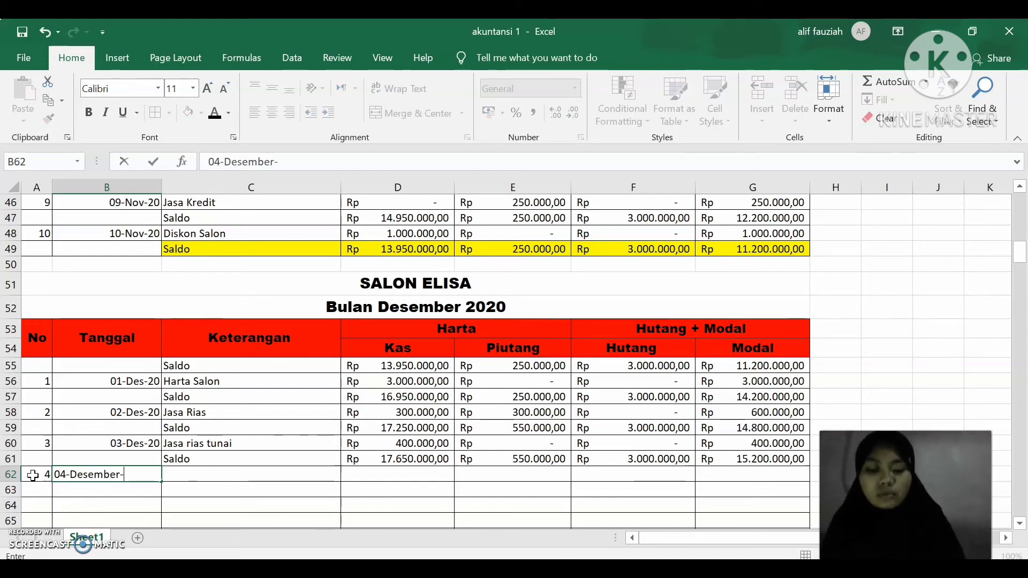
pyautogui.write('2020')
pyautogui.press('Tab')
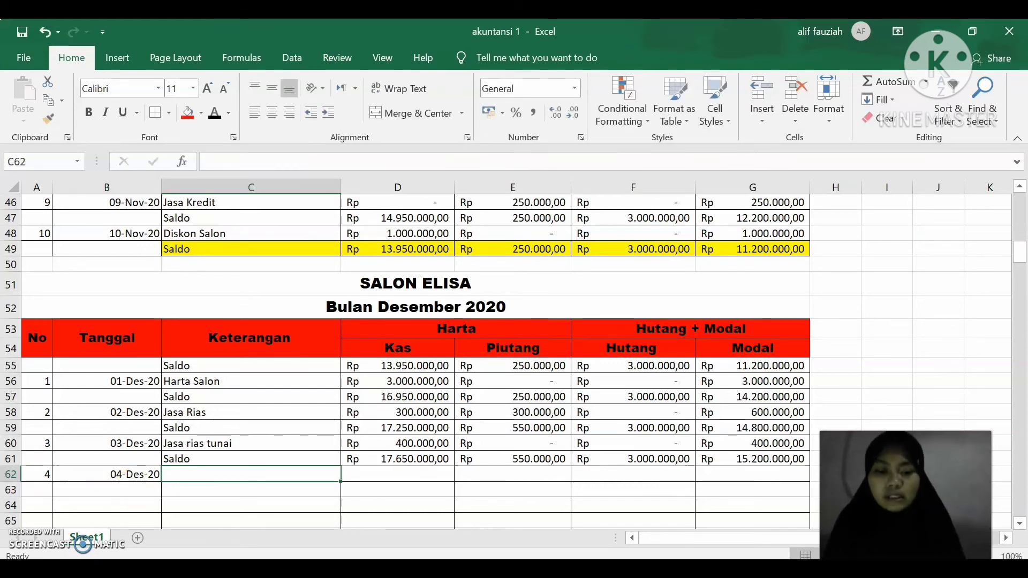
# Check the fourth transaction in the Word list and describe it in C62 of the Excel sheet as Biaya Perlengkapan salon.
pyautogui.hotkey('alt', 'Tab')
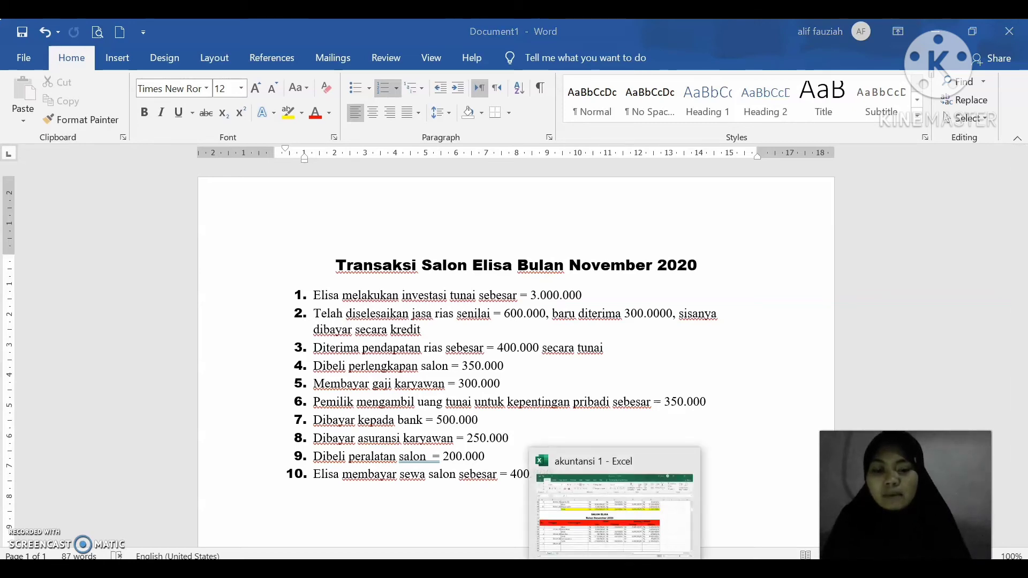
pyautogui.click(574, 551)
pyautogui.click(170, 474)
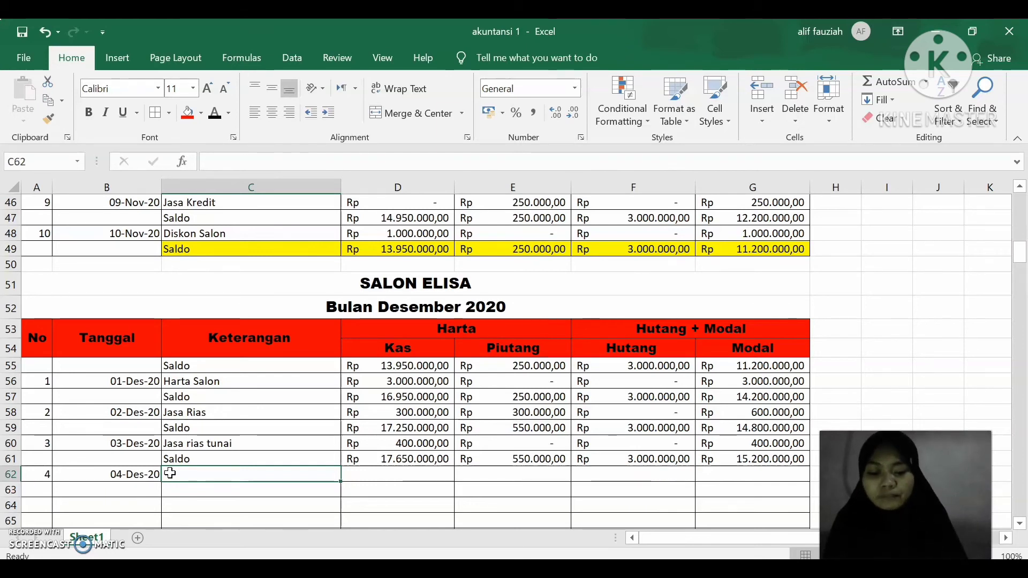
pyautogui.write('Biaya P')
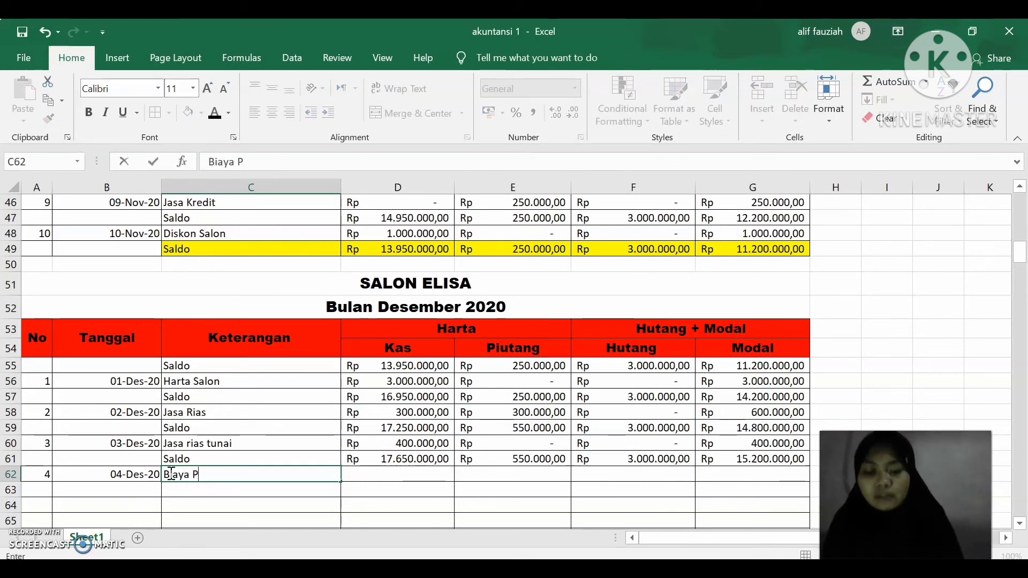
pyautogui.write('erleng')
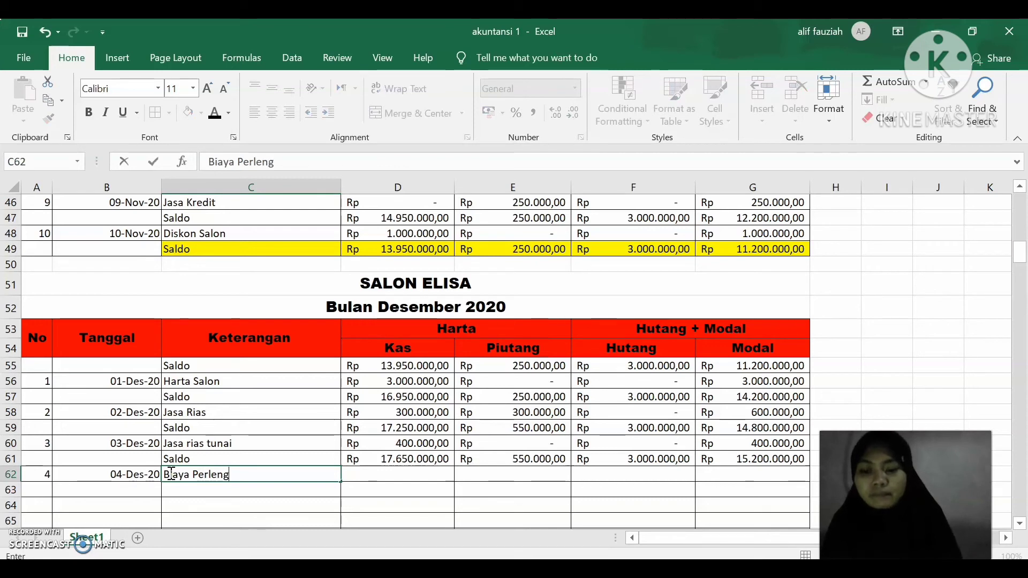
pyautogui.write('kapan s')
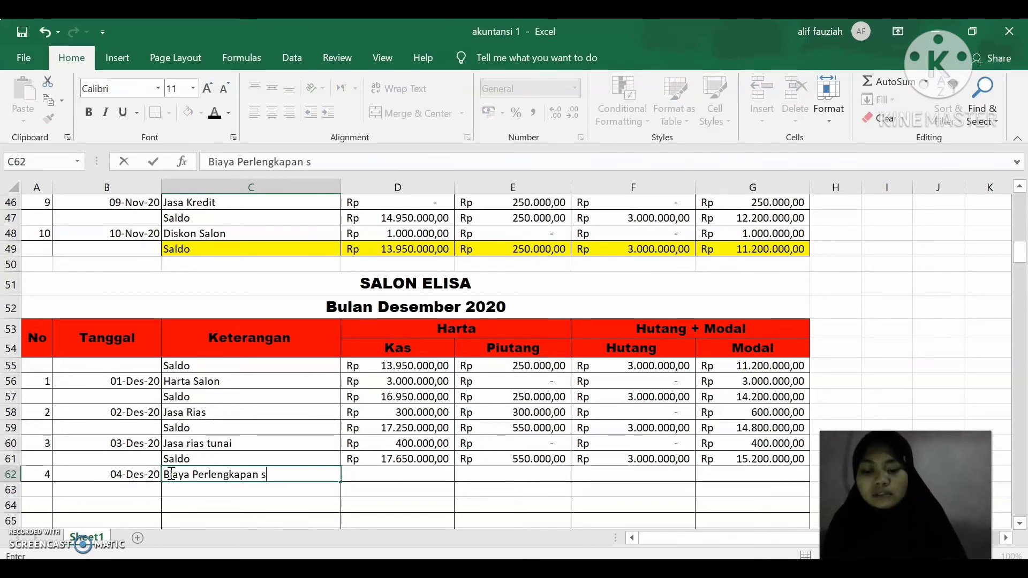
pyautogui.write('al')
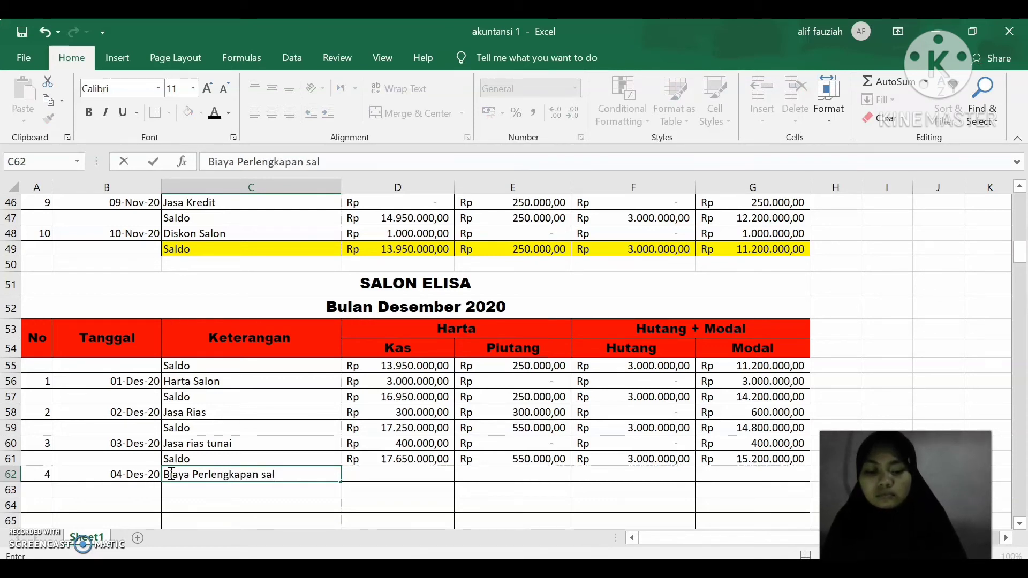
pyautogui.write('on')
pyautogui.press('Tab')
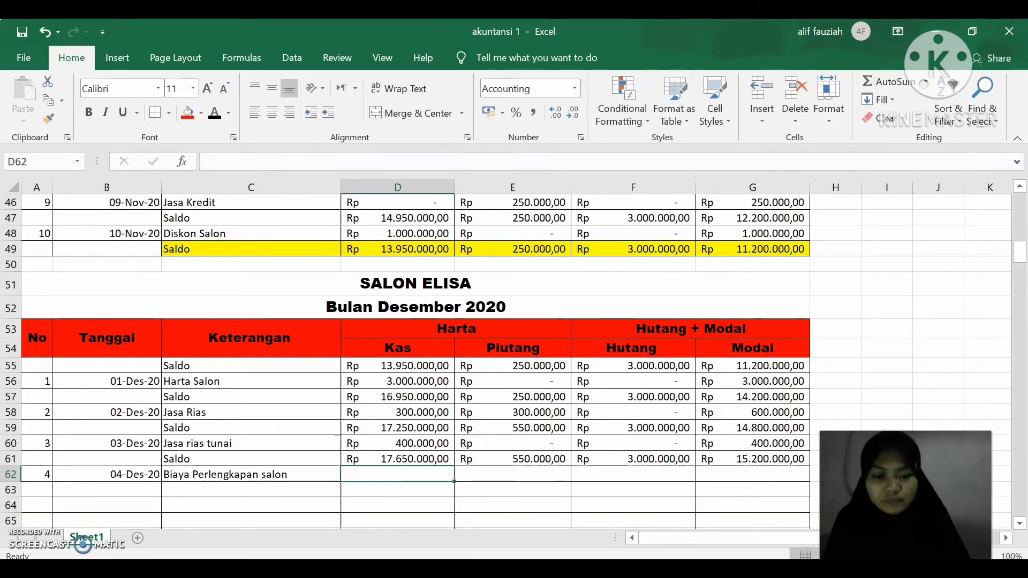
# Check the amount in the Word list and enter 350000 for Kas, 0 for Piutang, 0 for Hutang and 350.000 for Modal in row 62.
pyautogui.hotkey('alt', 'Tab')
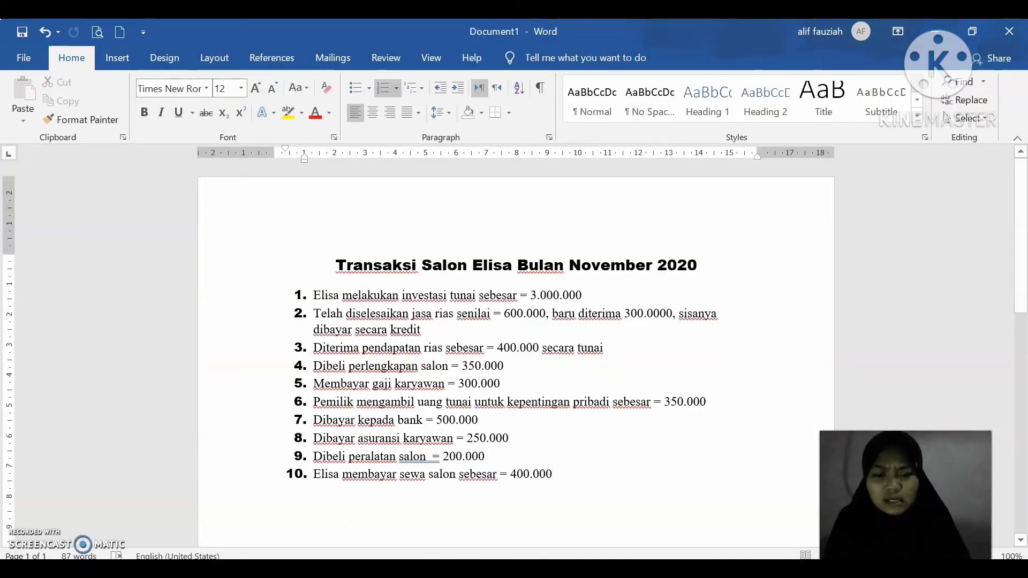
pyautogui.hotkey('alt', 'Tab')
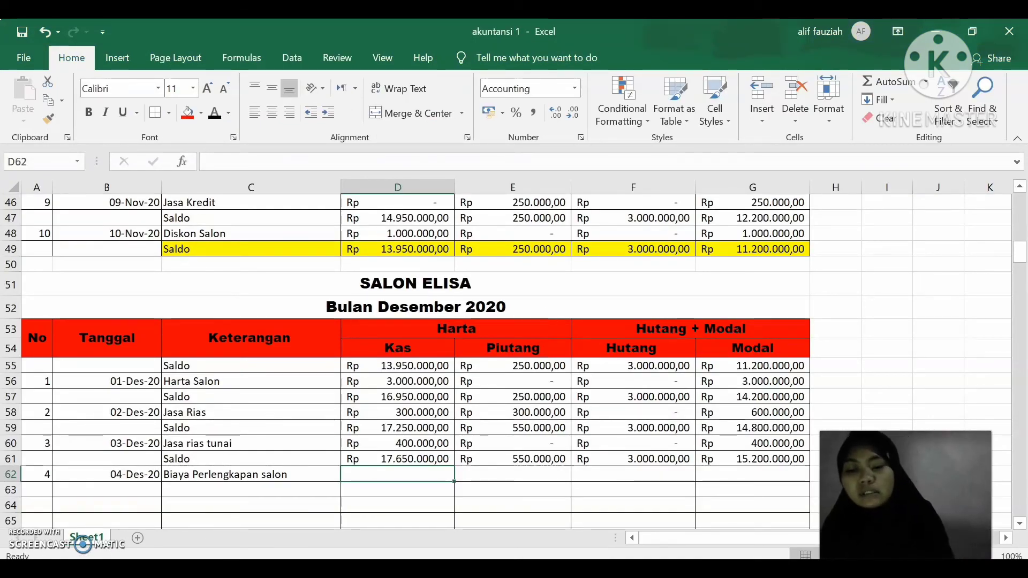
pyautogui.write('3500')
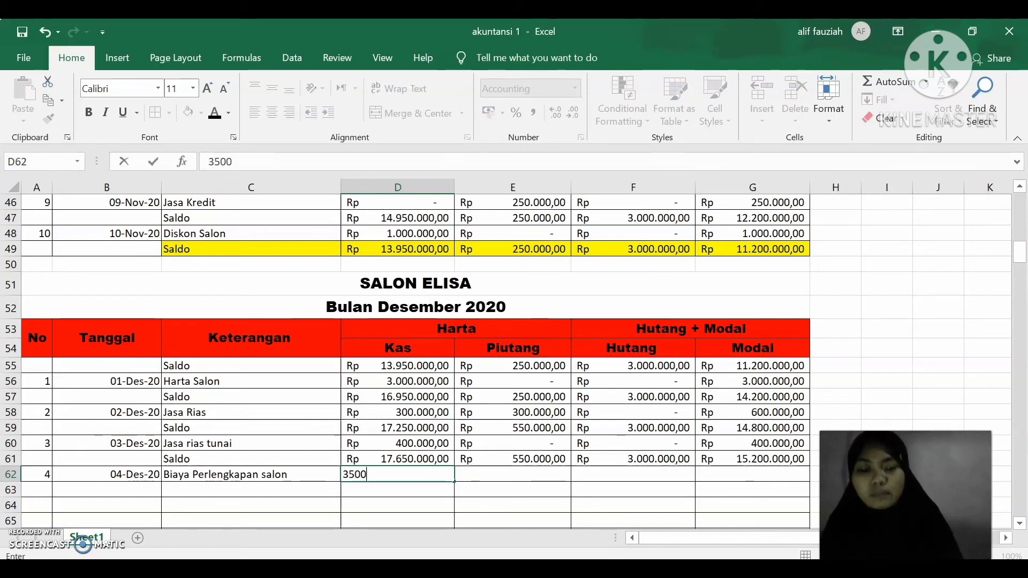
pyautogui.write('00')
pyautogui.press('Tab')
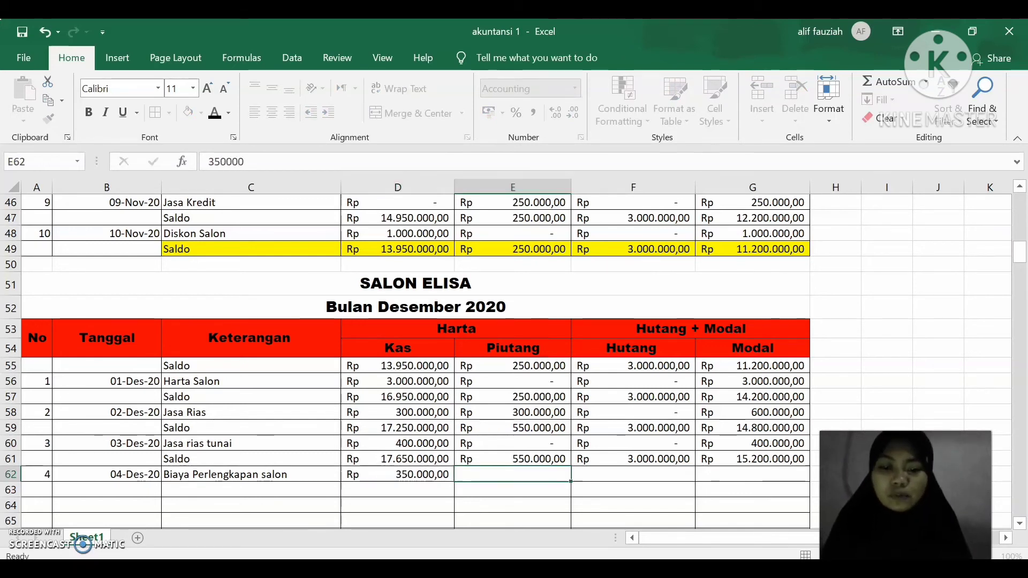
pyautogui.write('0')
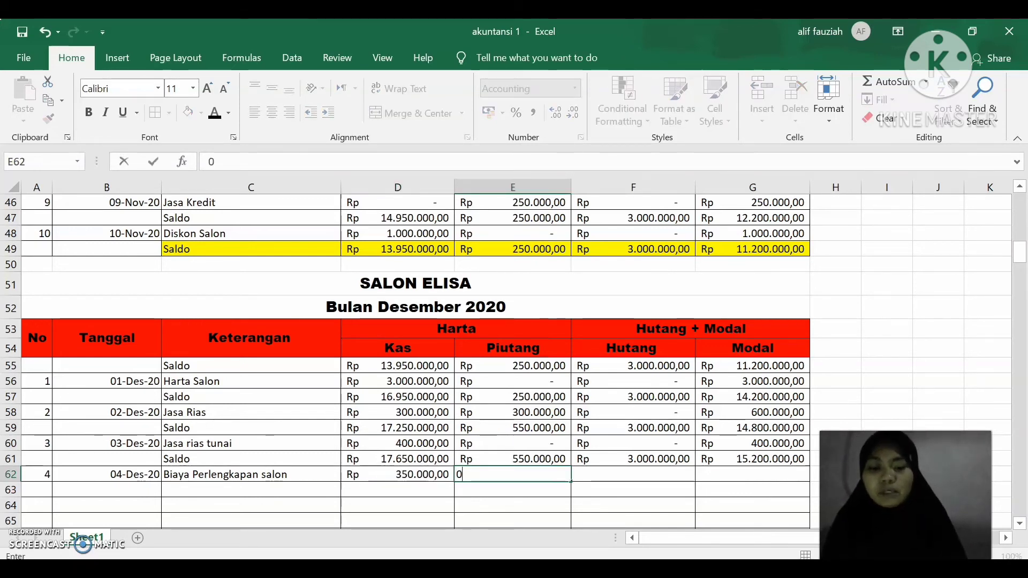
pyautogui.press('Tab')
pyautogui.write('0')
pyautogui.press('Tab')
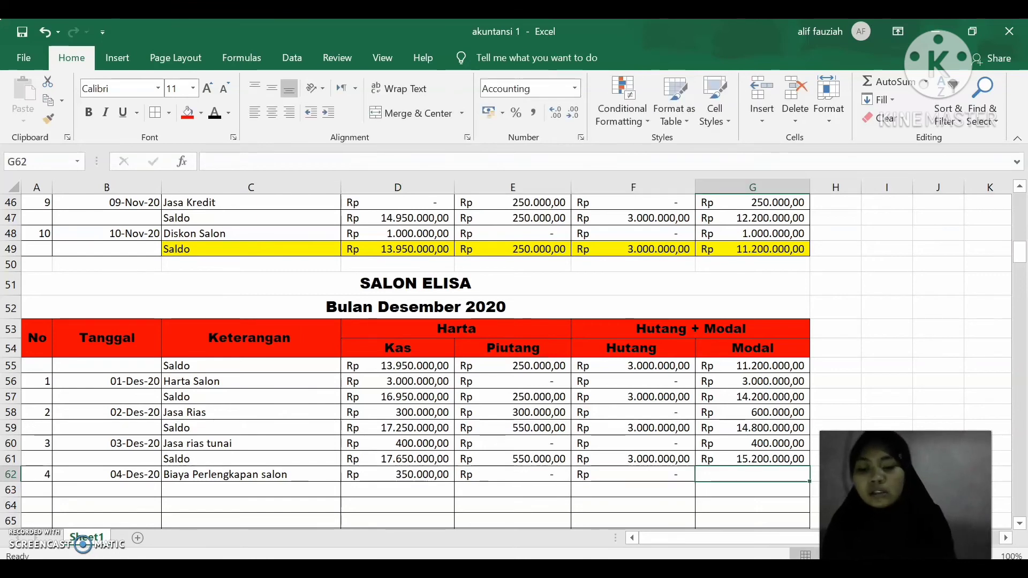
pyautogui.write('350')
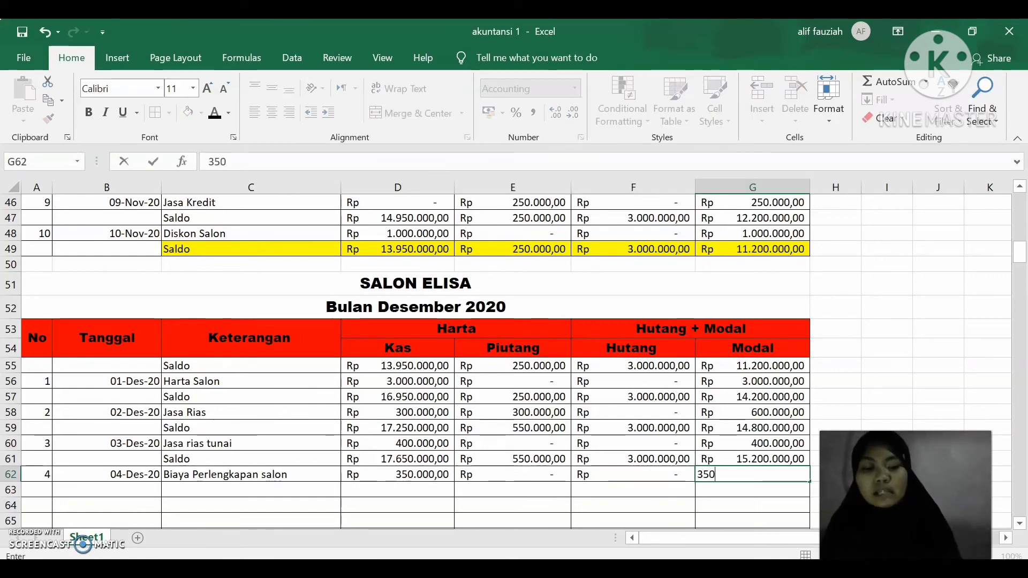
pyautogui.write('.000')
pyautogui.press('Down')
# Label the balance row below the fourth transaction as Saldo in C63.
pyautogui.press('Left')
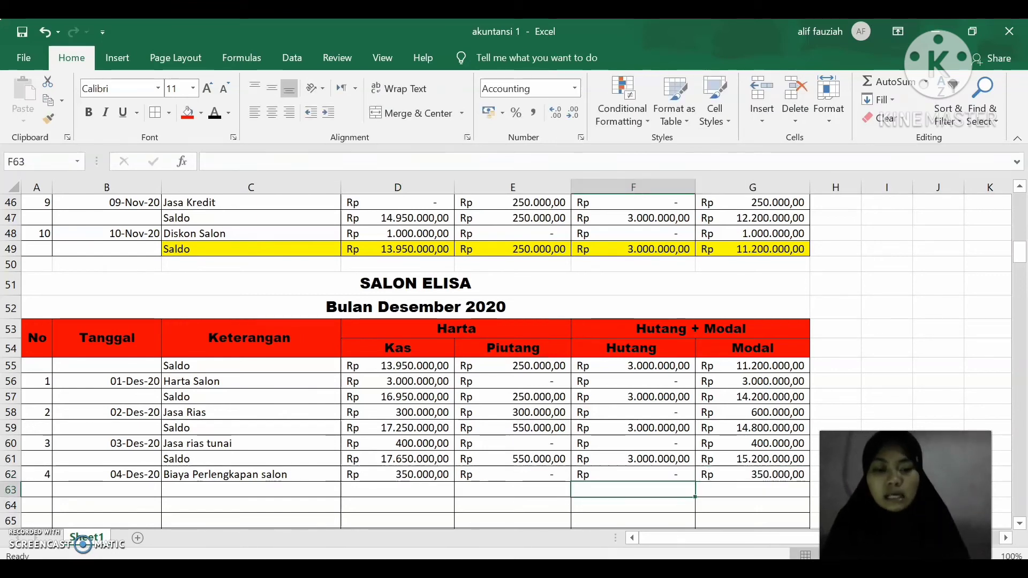
pyautogui.press('Left')
pyautogui.press('Left')
pyautogui.press('Left')
pyautogui.press('Left')
pyautogui.press('Right')
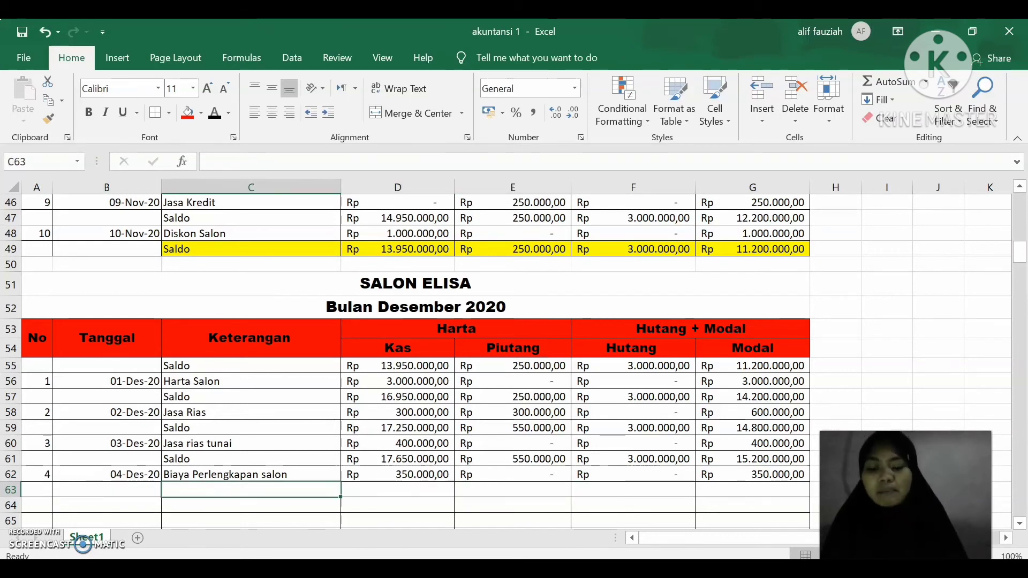
pyautogui.write('Saldo')
pyautogui.press('Tab')
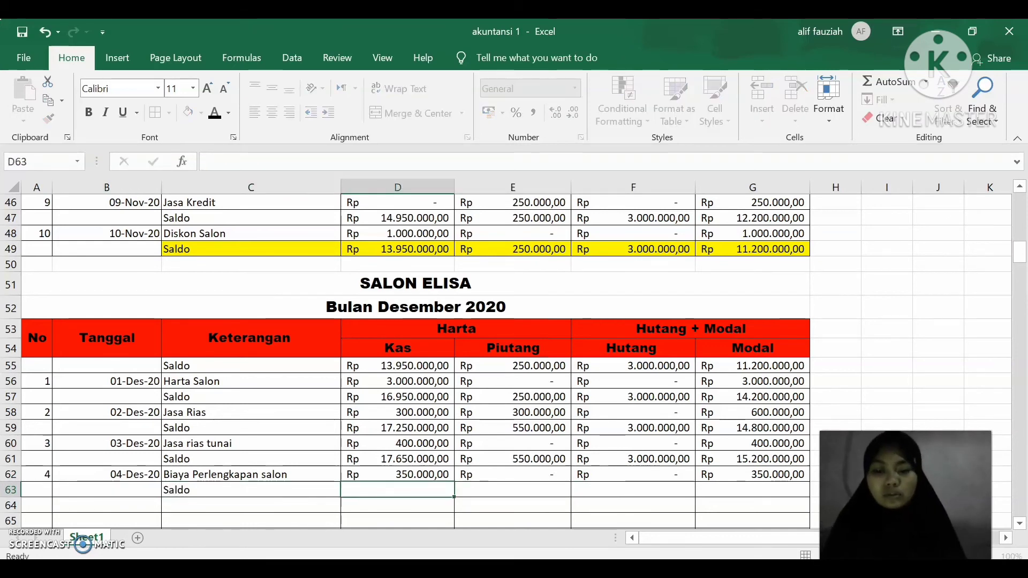
# Calculate the Kas balance in D63 with =D61-D62 and extend the formula across to Modal in G63.
pyautogui.write('=')
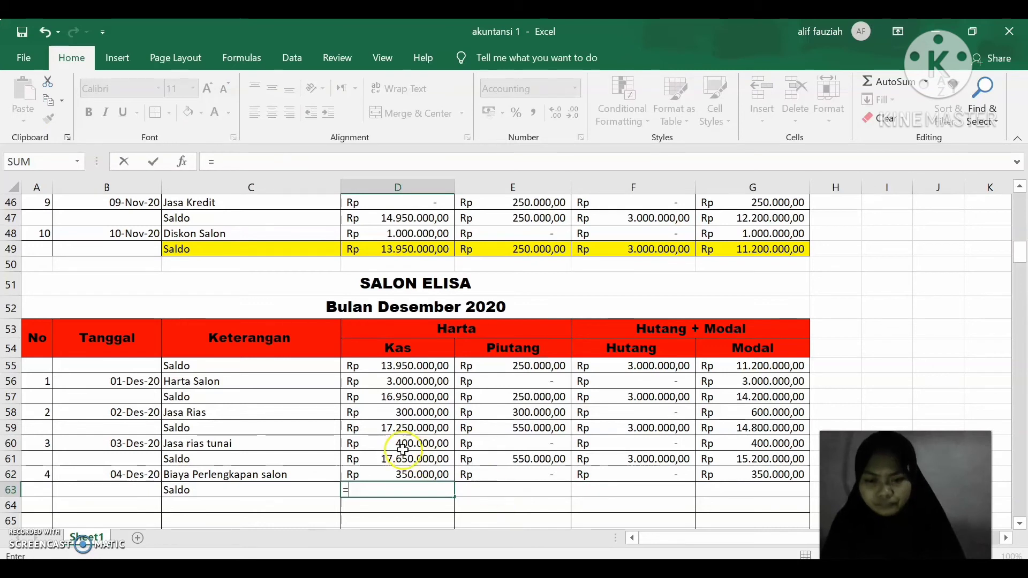
pyautogui.click(410, 466)
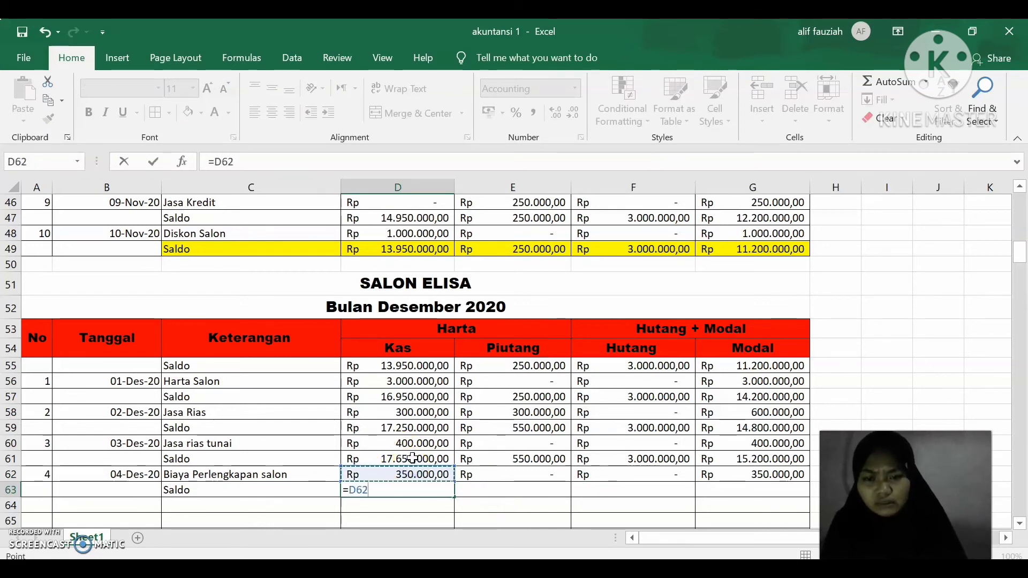
pyautogui.click(412, 458)
pyautogui.write('-')
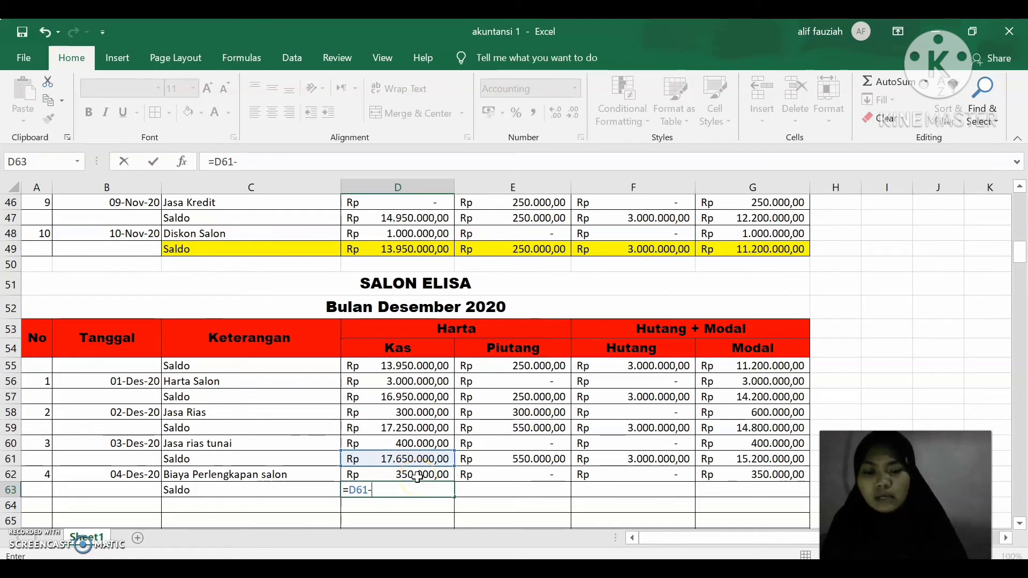
pyautogui.click(418, 476)
pyautogui.press('Return')
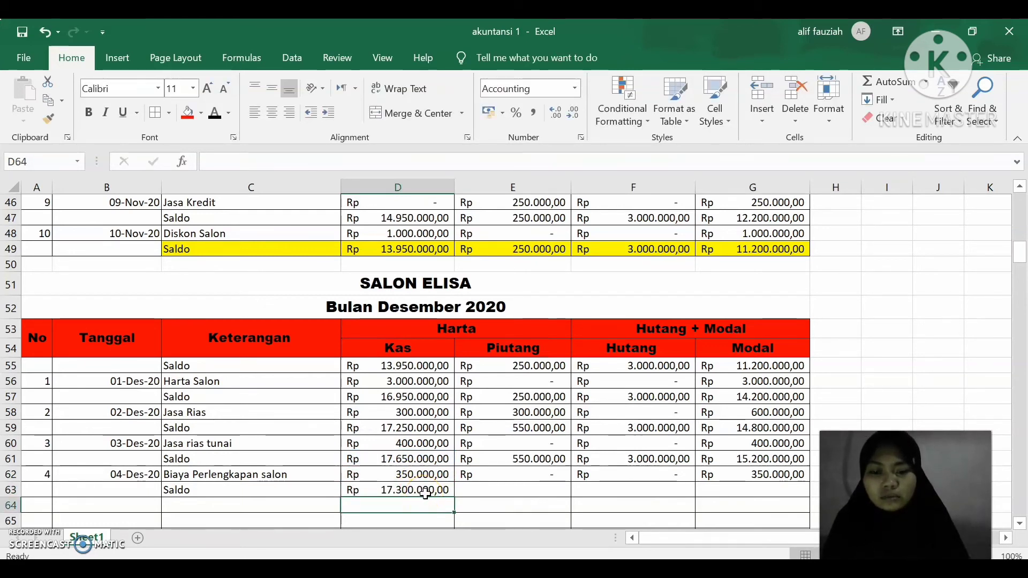
pyautogui.click(426, 493)
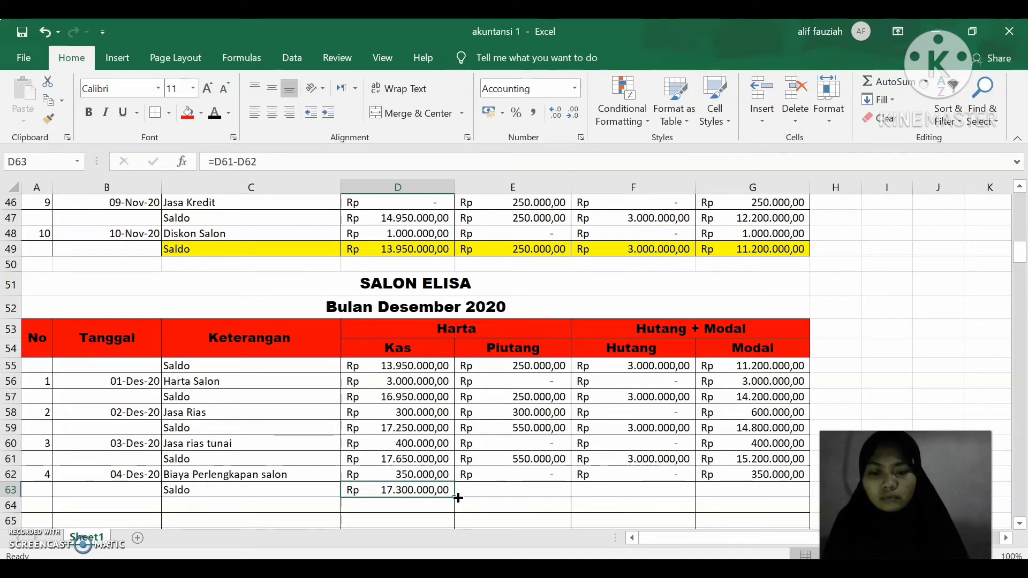
pyautogui.moveTo(459, 498); pyautogui.dragTo(773, 493)
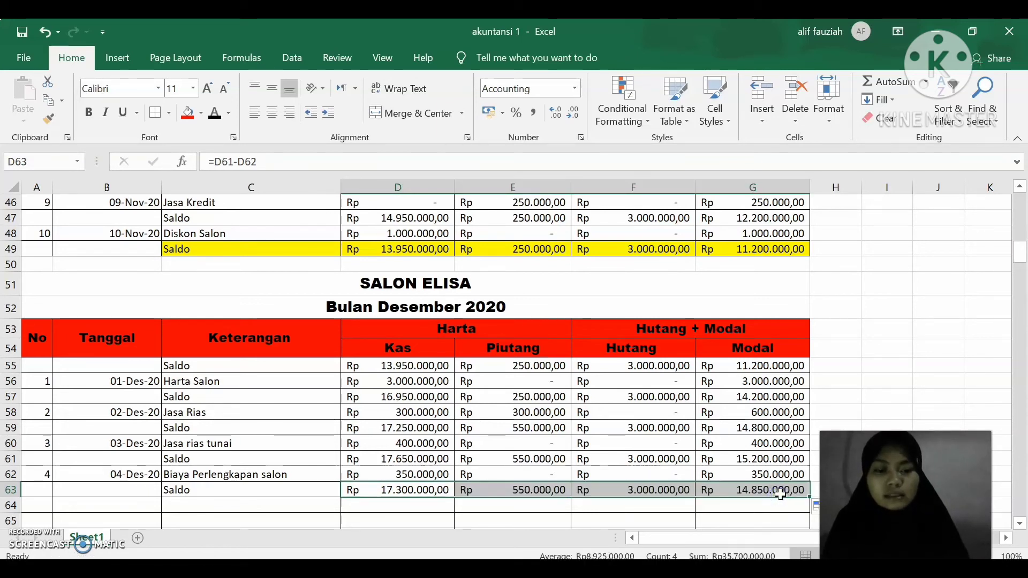
# Number the next transaction 5 in A64 and date it 05-Desember-2020 in B64.
pyautogui.click(39, 505)
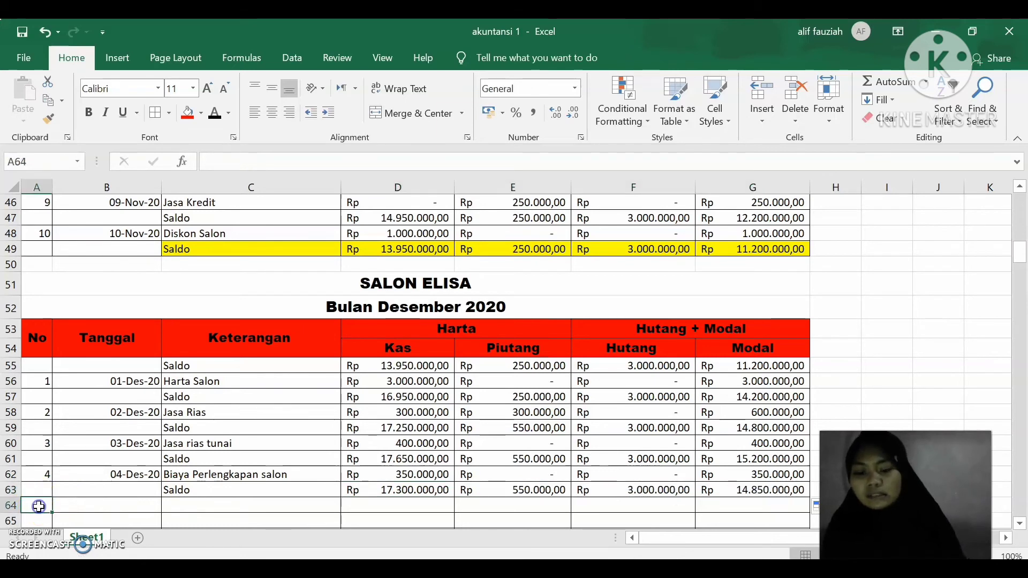
pyautogui.write('5')
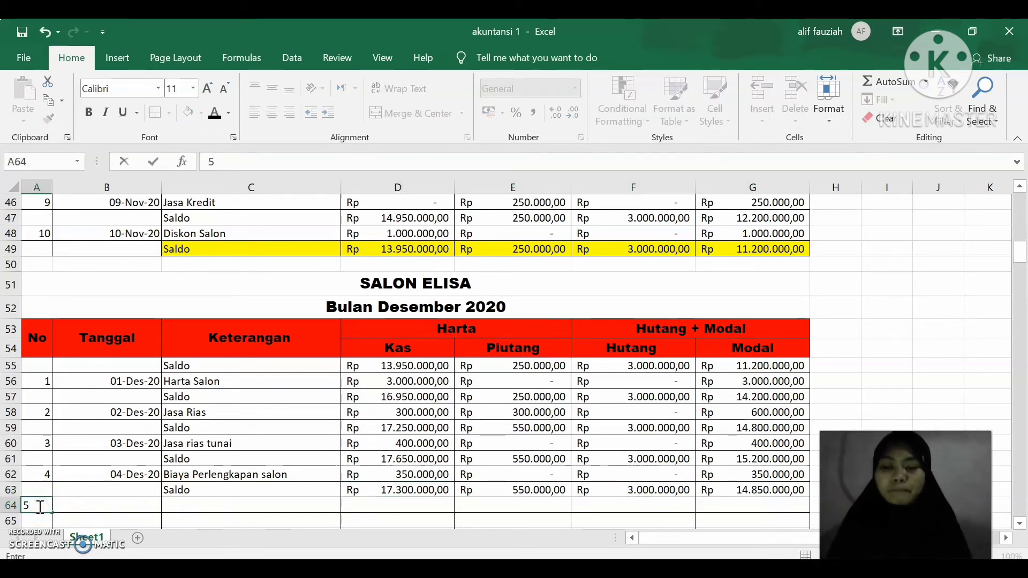
pyautogui.press('Tab')
pyautogui.write('0')
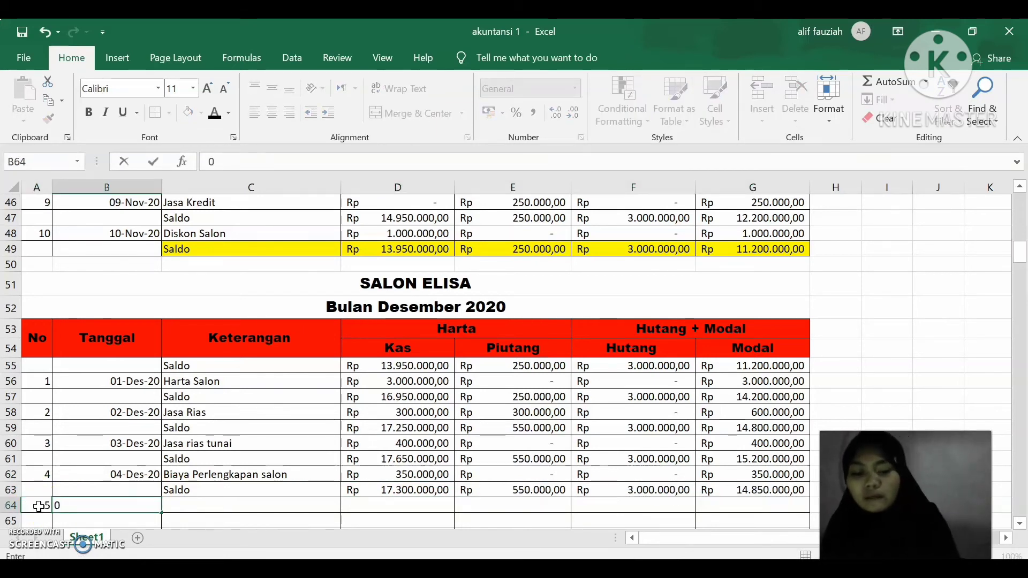
pyautogui.write('5-')
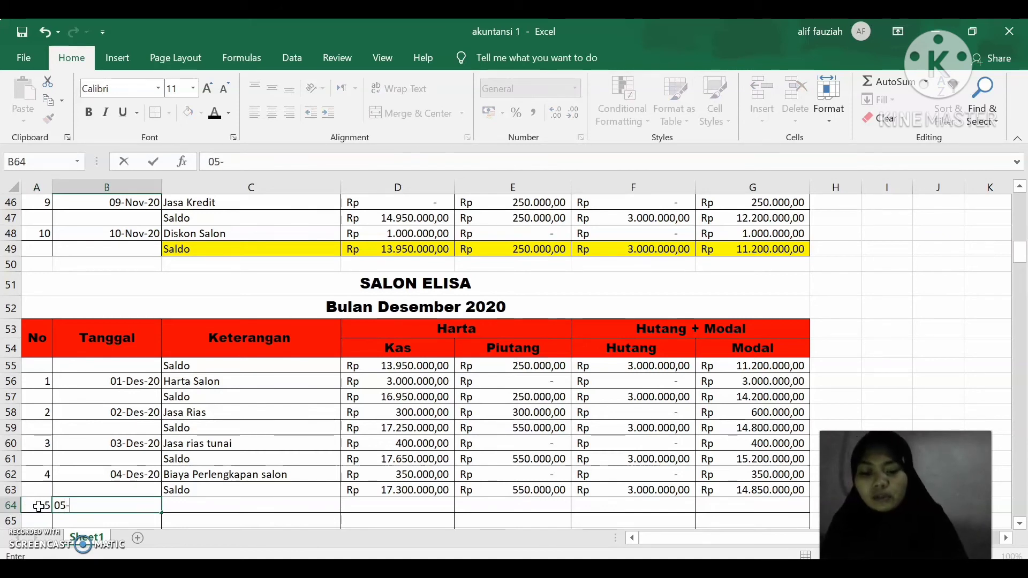
pyautogui.write('Dese')
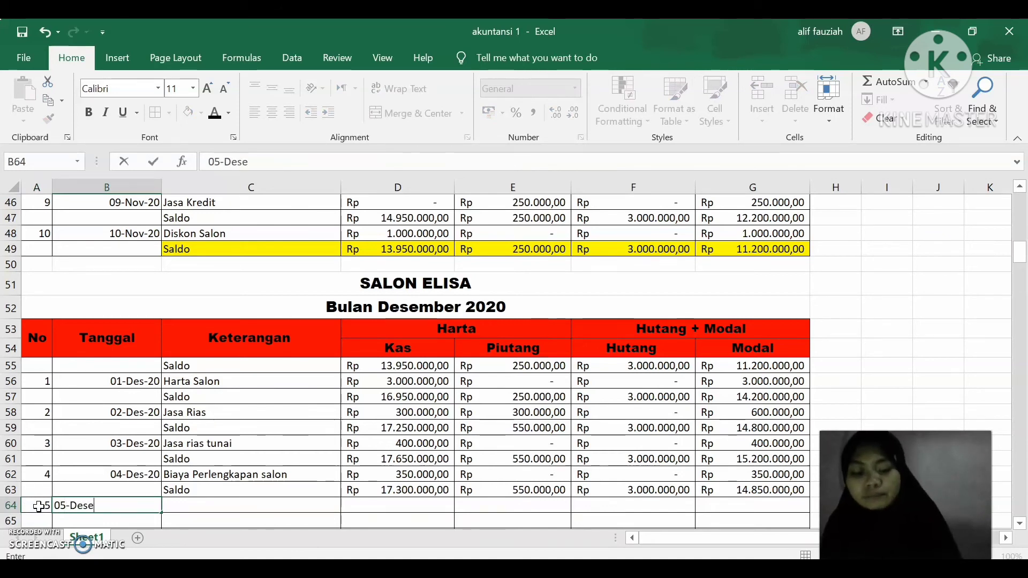
pyautogui.write('mber-2')
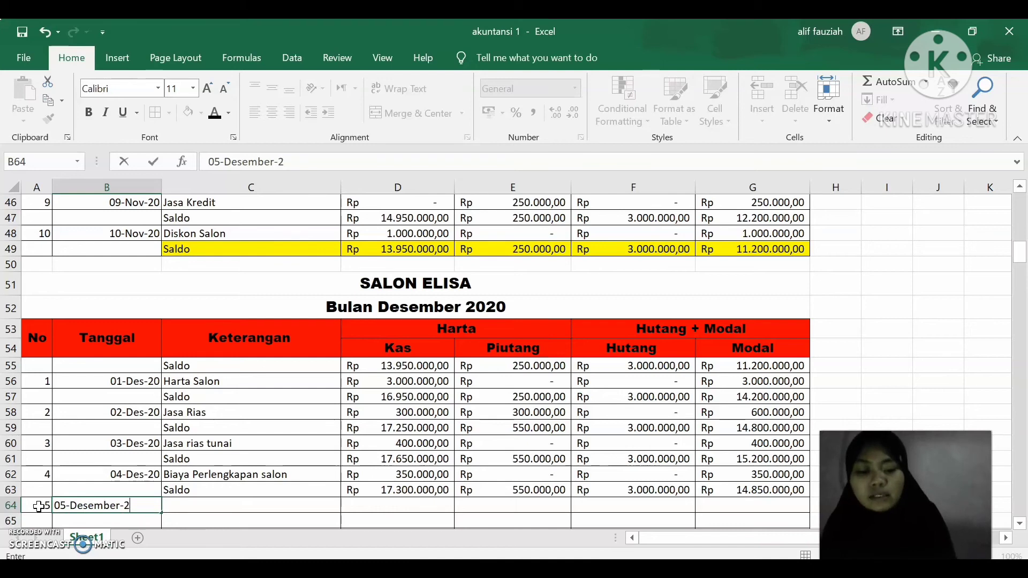
pyautogui.write('020')
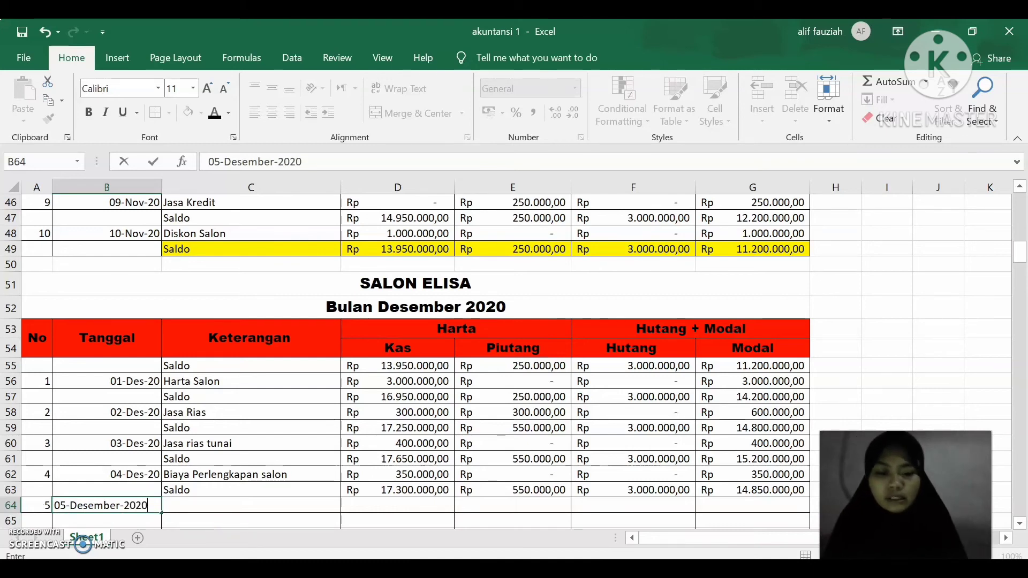
# Check the fifth transaction in the Word list and describe it in C64 of the Excel sheet as Biaya Gaji Karyawan.
pyautogui.click(655, 571)
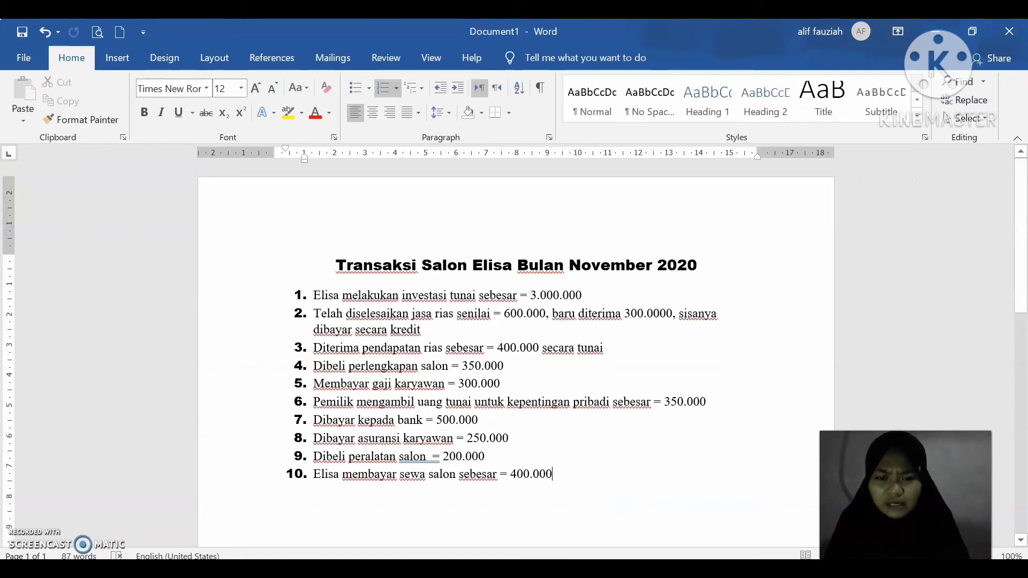
pyautogui.hotkey('alt', 'Tab')
pyautogui.press('Tab')
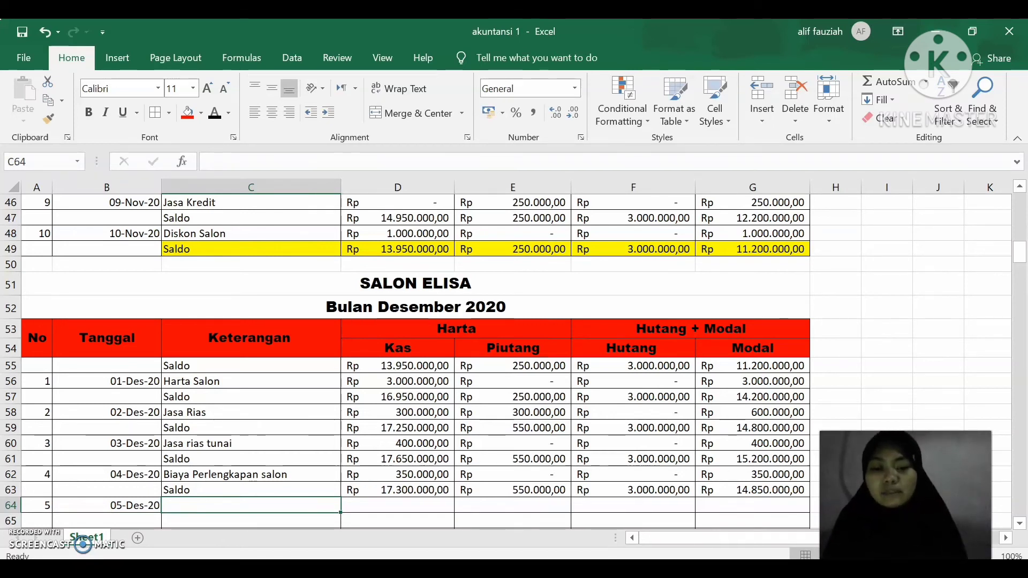
pyautogui.write('Biaya ')
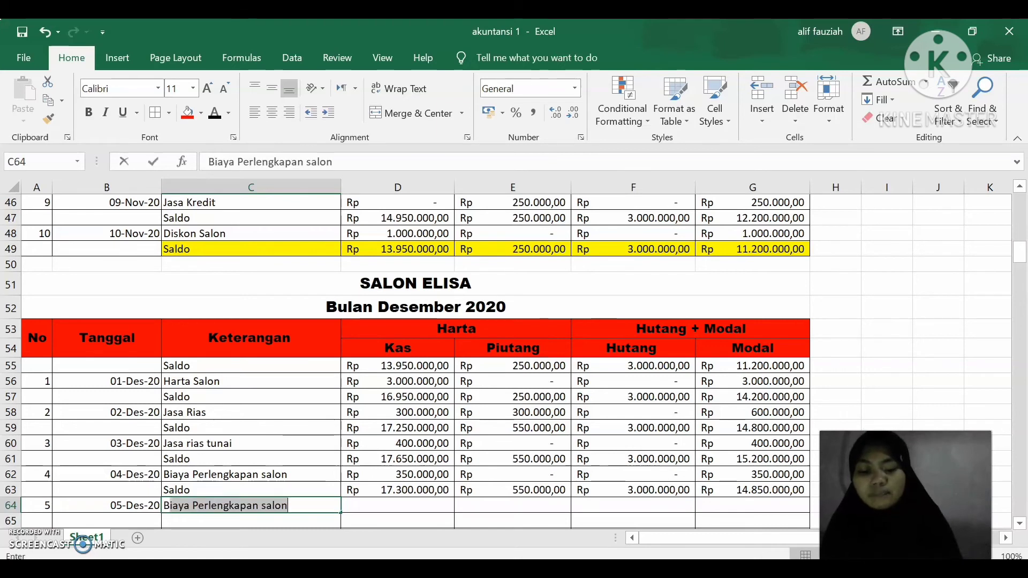
pyautogui.write('Gaji Karyawa')
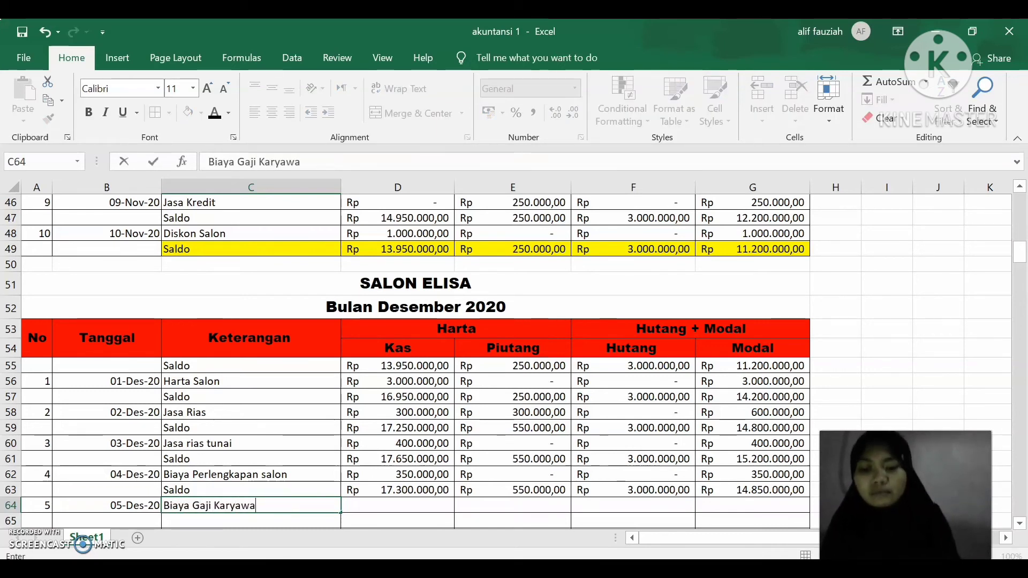
pyautogui.write('n')
pyautogui.press('Tab')
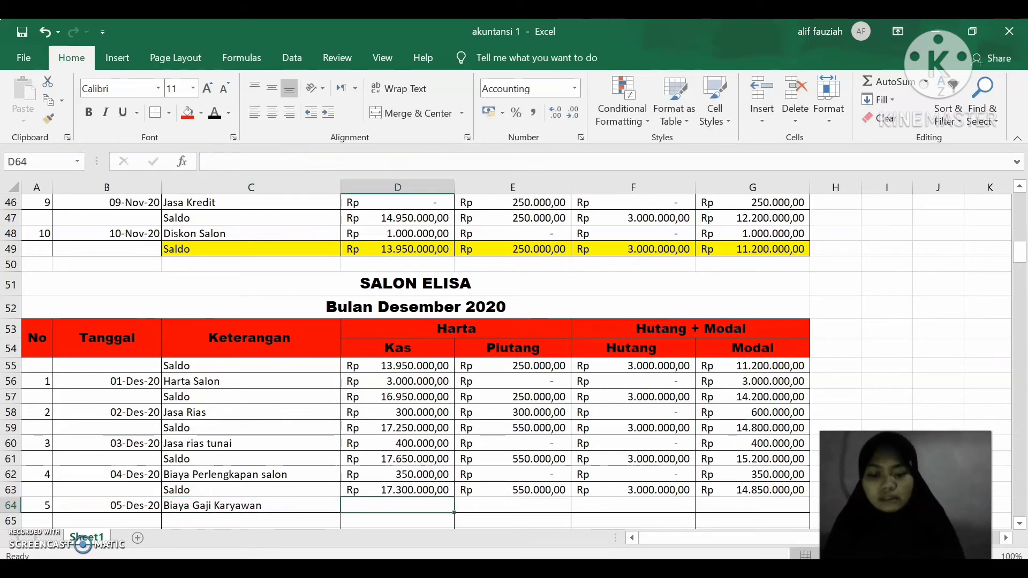
# Enter the fifth transaction's amounts in row 64: 300000 for Kas, 0 for Piutang and Hutang, and 300000 for Modal.
pyautogui.write('3')
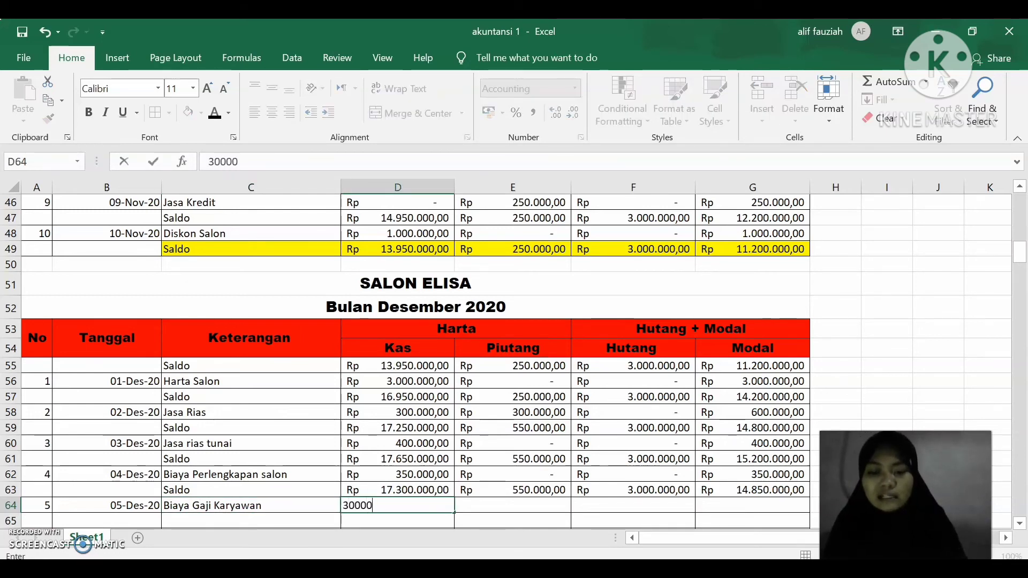
pyautogui.write('00.000')
pyautogui.press('Tab')
pyautogui.write('0')
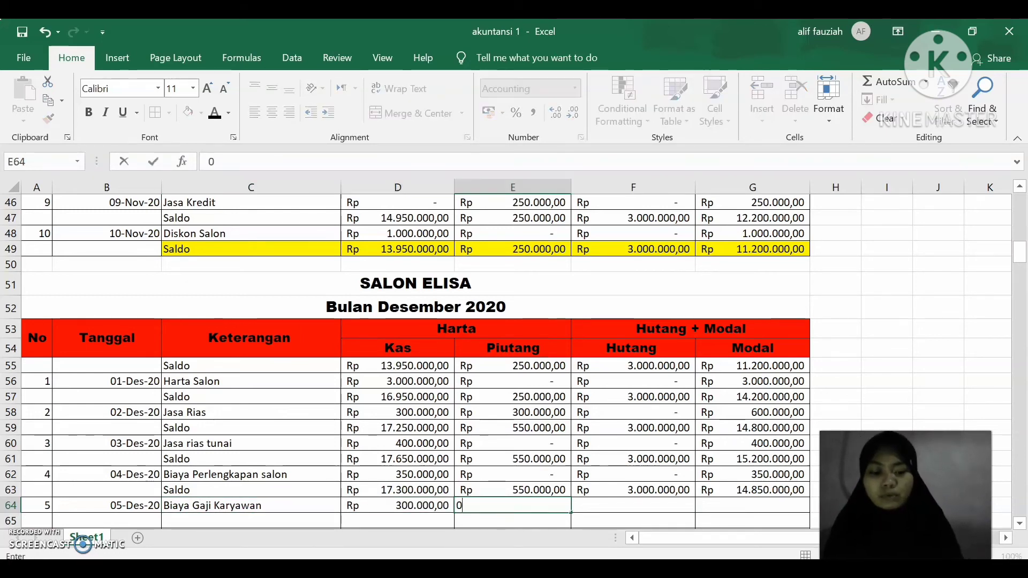
pyautogui.press('Tab')
pyautogui.press('Tab')
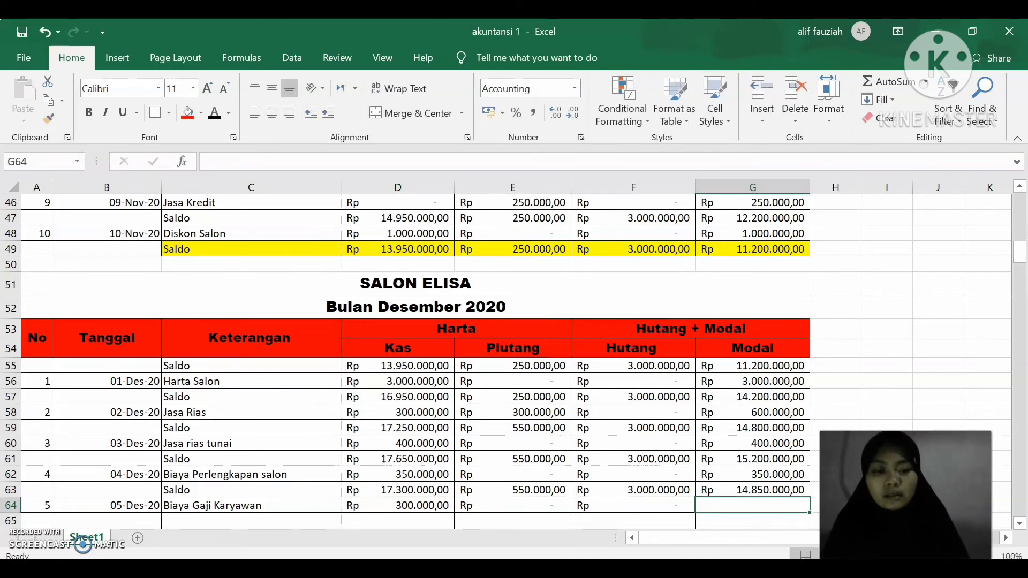
pyautogui.write('300000')
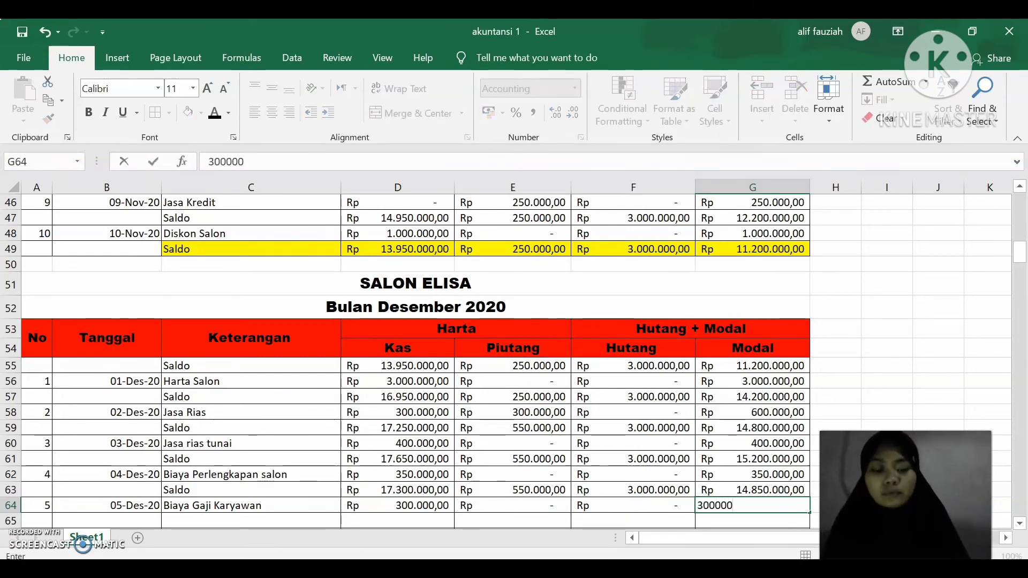
pyautogui.press('Return')
# Label the balance row below the fifth transaction as Saldo in C65.
pyautogui.press('Down')
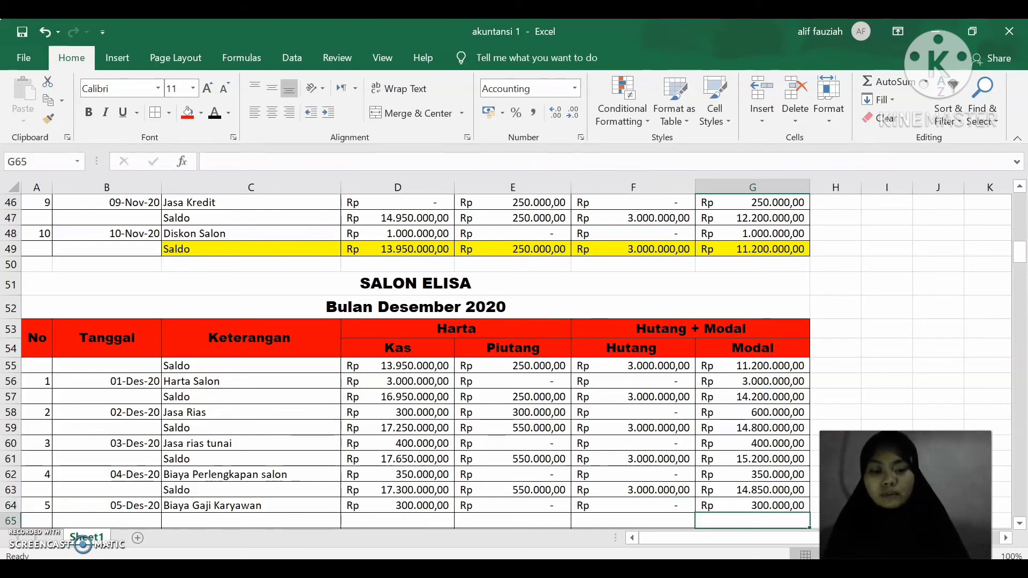
pyautogui.press('Left')
pyautogui.press('Left')
pyautogui.press('Left')
pyautogui.press('Left')
pyautogui.write('Saldo')
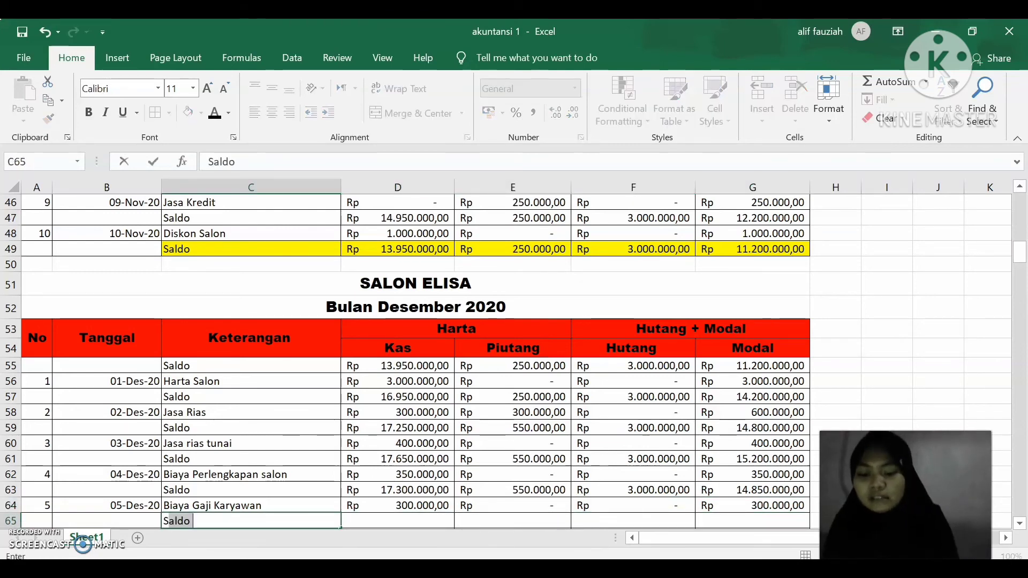
pyautogui.press('Right')
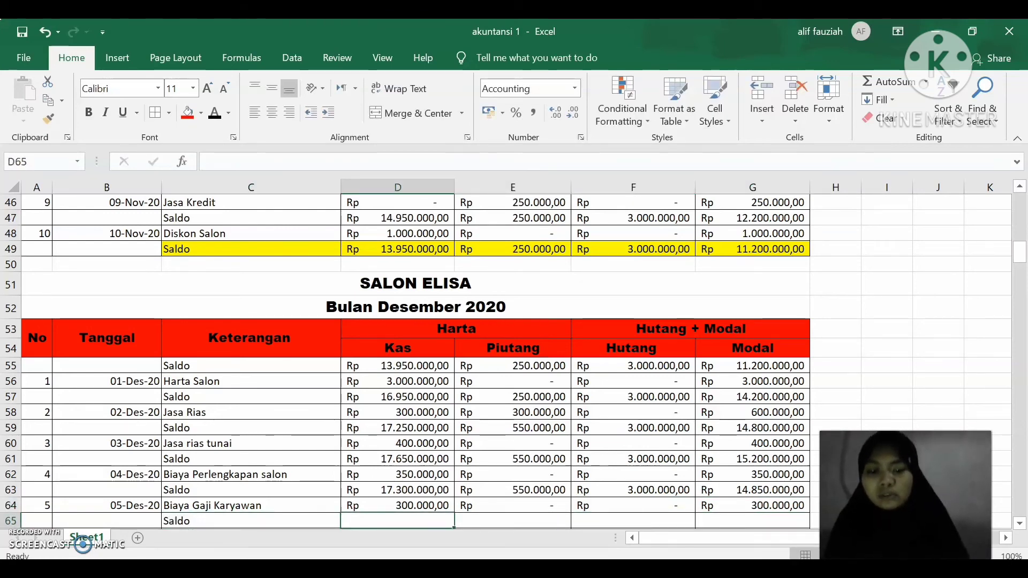
# Calculate the Kas balance in D65 with =D63-D64 and extend the formula across to Modal in G65.
pyautogui.write('=')
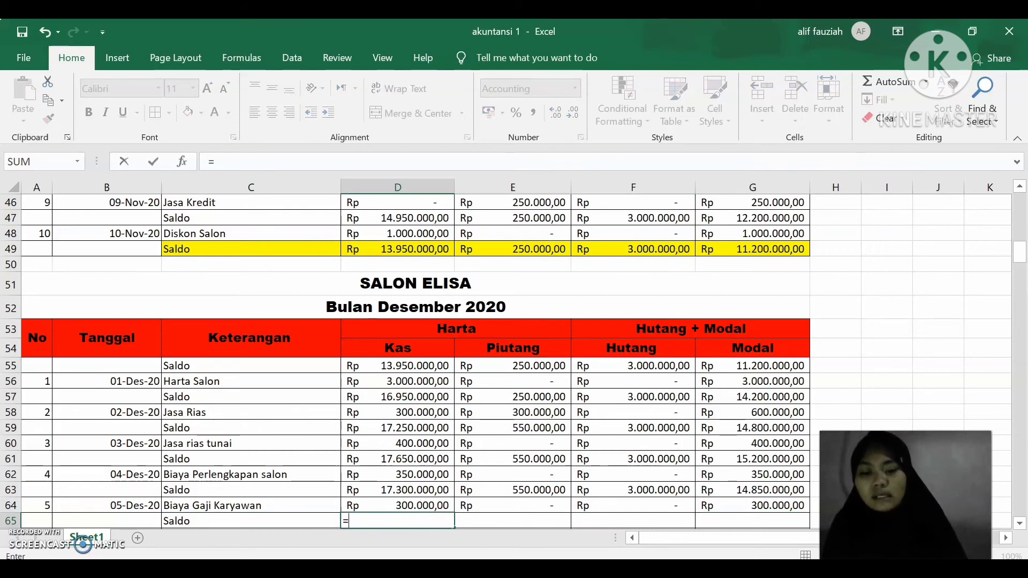
pyautogui.click(438, 489)
pyautogui.write('-')
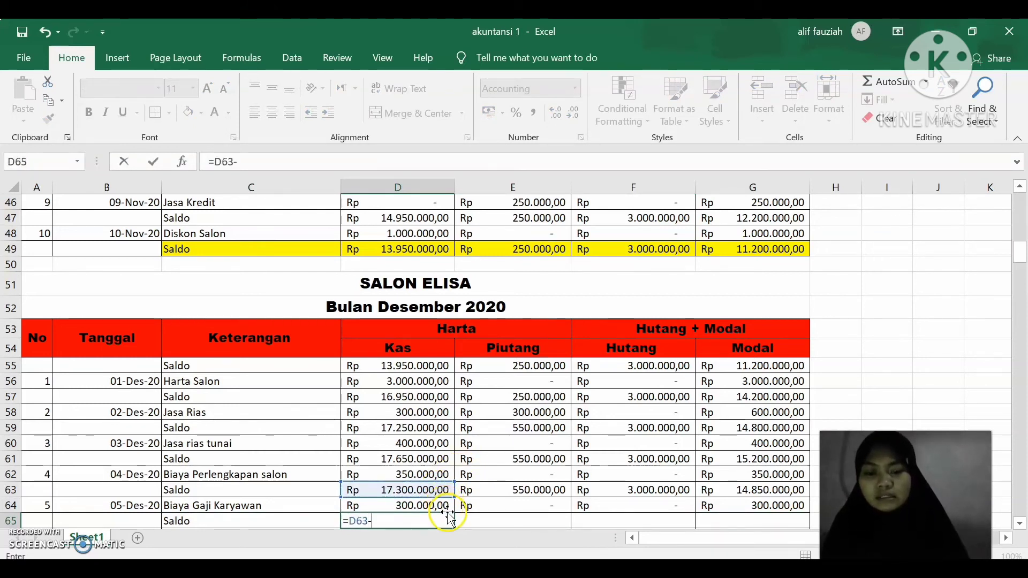
pyautogui.click(447, 506)
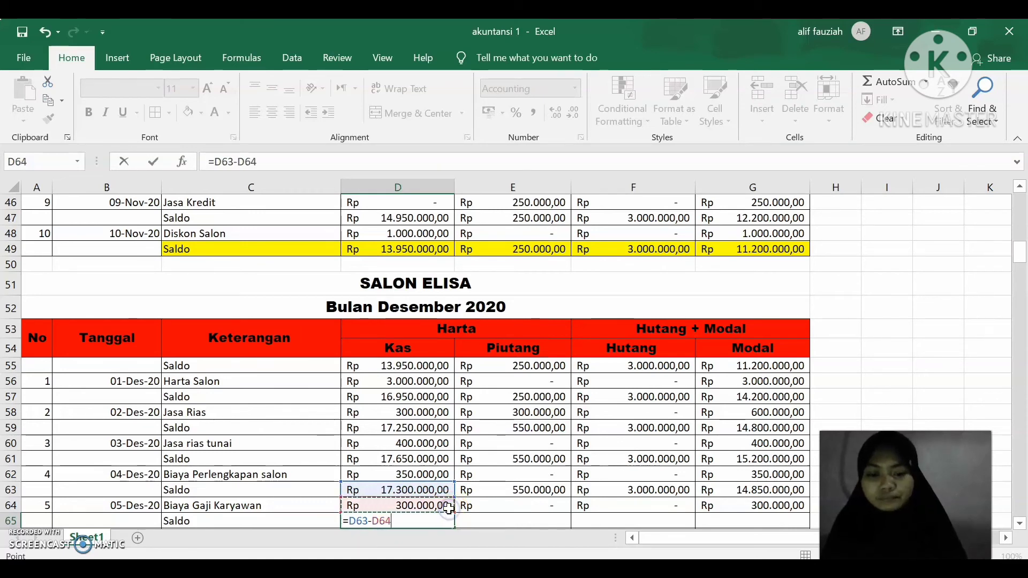
pyautogui.press('Return')
pyautogui.click(449, 506)
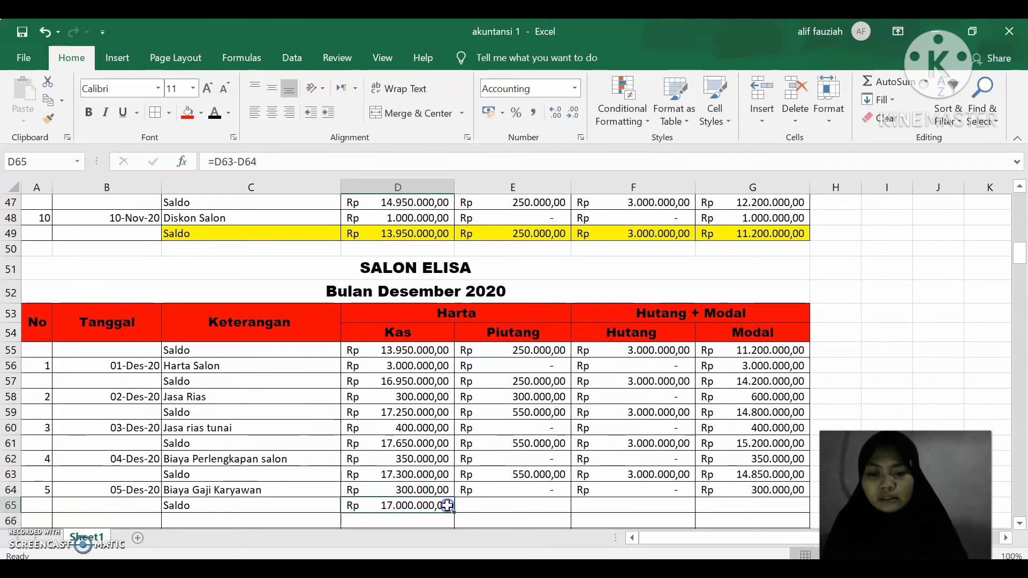
pyautogui.moveTo(454, 516); pyautogui.dragTo(751, 513)
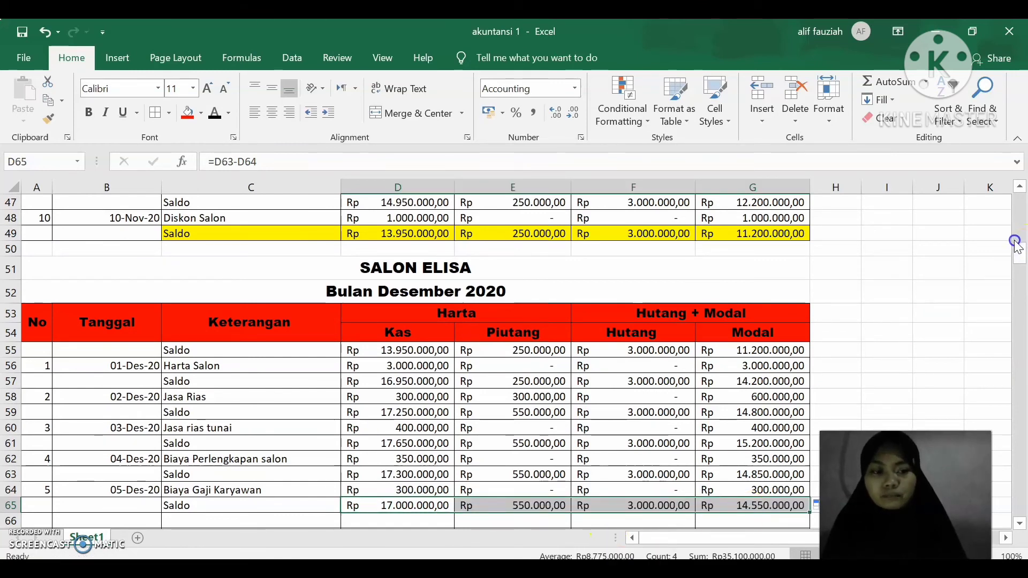
# Number the next transaction 6 in A66 and date it 06-Desember-2020 in B66.
pyautogui.moveTo(1016, 243); pyautogui.dragTo(1016, 255)
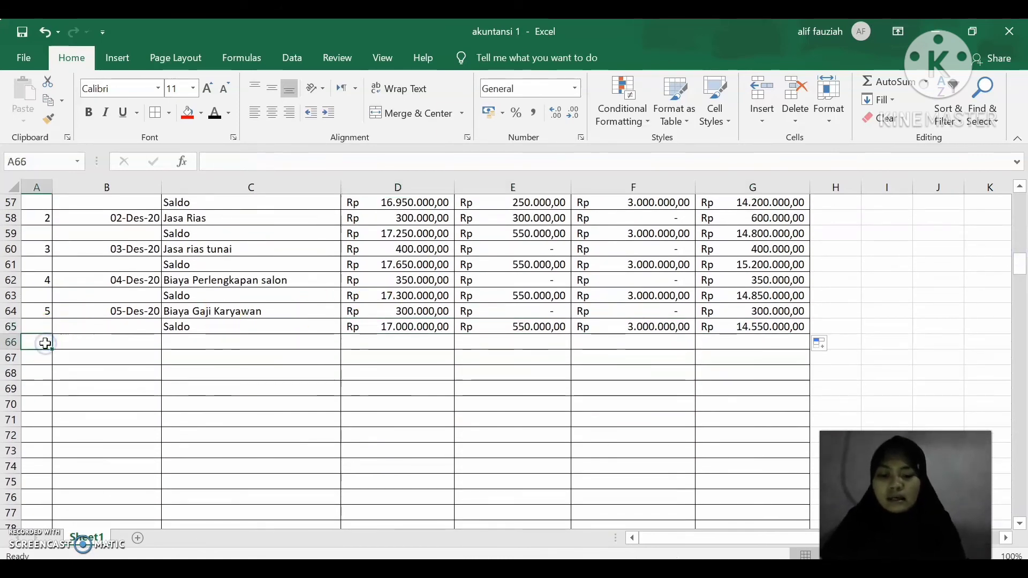
pyautogui.write('6')
pyautogui.press('Tab')
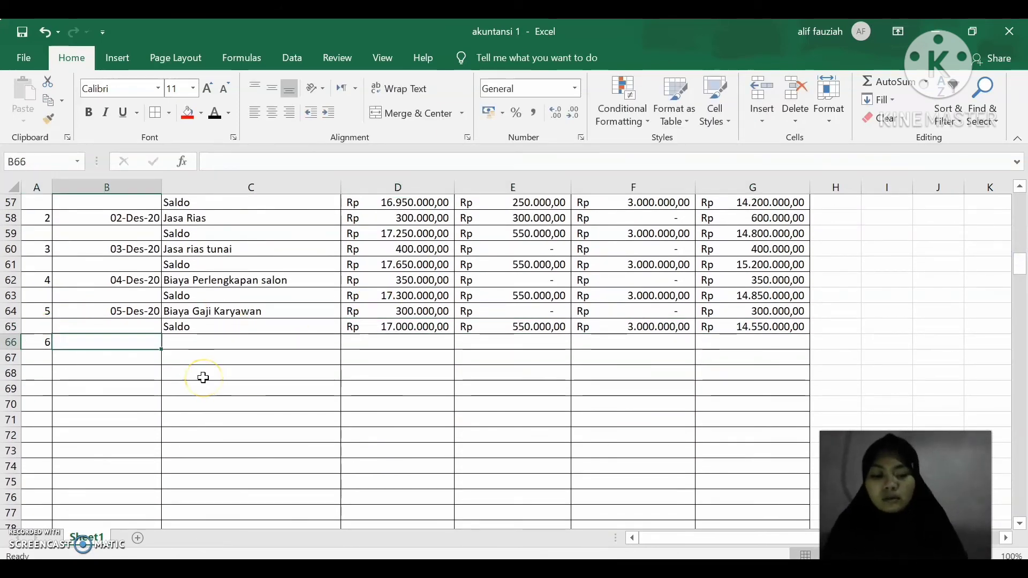
pyautogui.write('06')
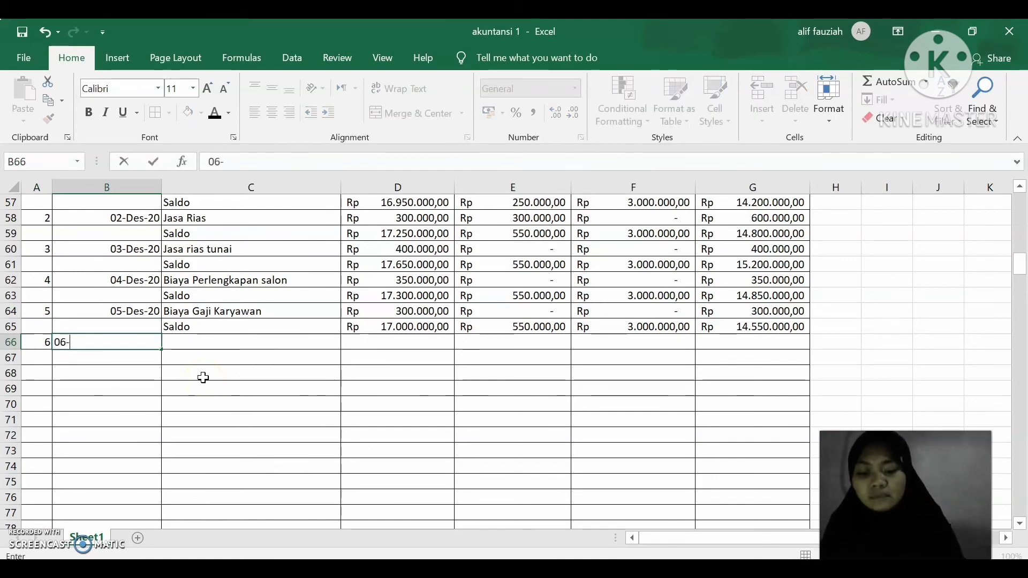
pyautogui.write('-Desember-10')
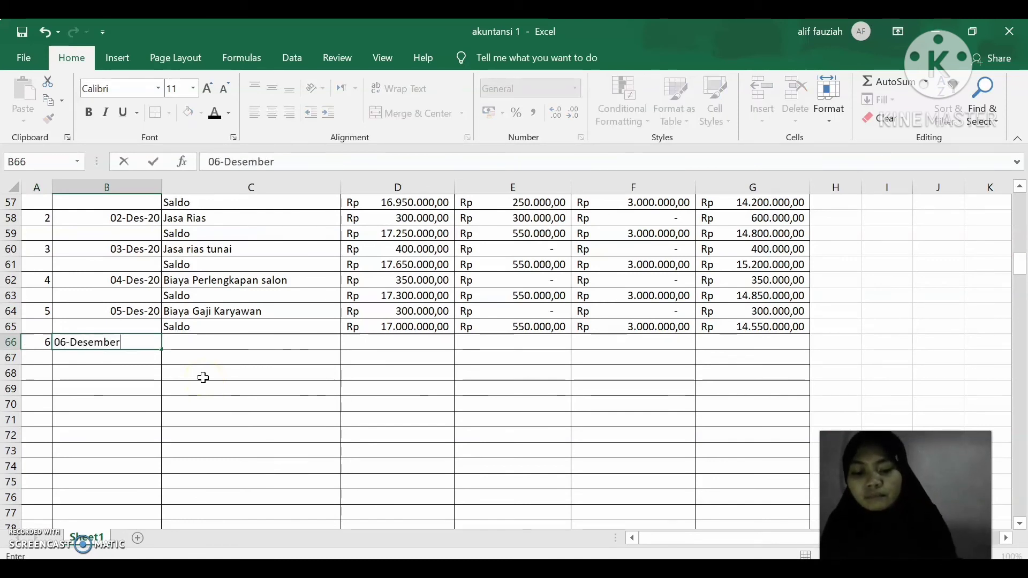
pyautogui.press('BackSpace')
pyautogui.press('BackSpace')
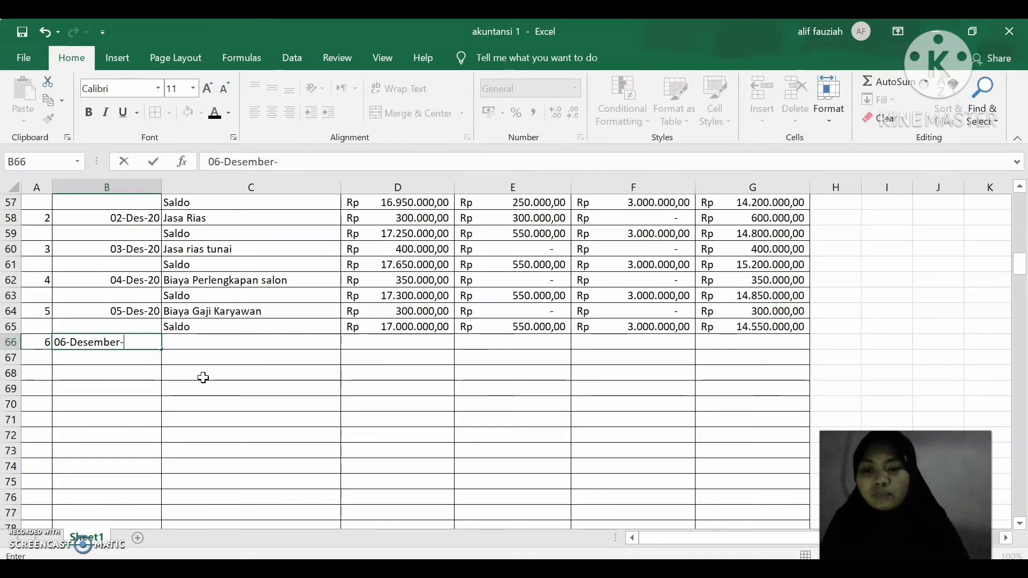
pyautogui.write('2020')
pyautogui.press('Tab')
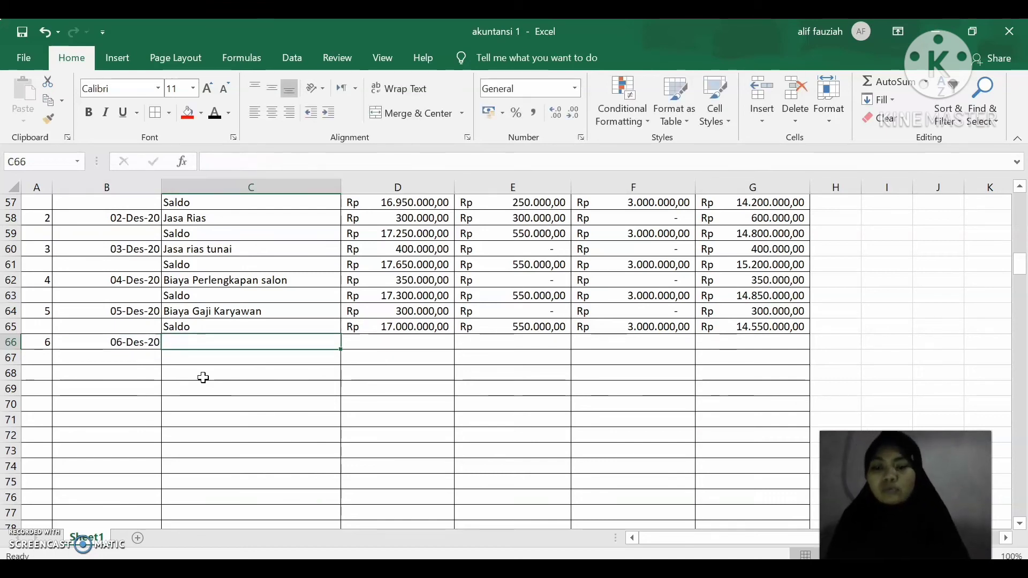
# Check the sixth transaction in the Word list and describe it in C66 of the Excel sheet as Prive followed by the owner's first name.
pyautogui.click(720, 573)
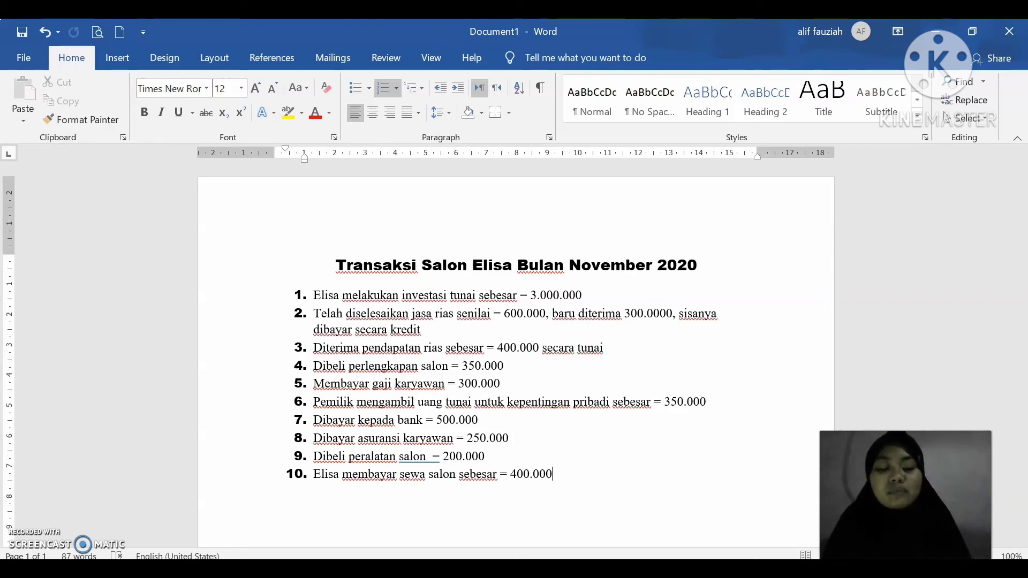
pyautogui.hotkey('alt', 'Tab')
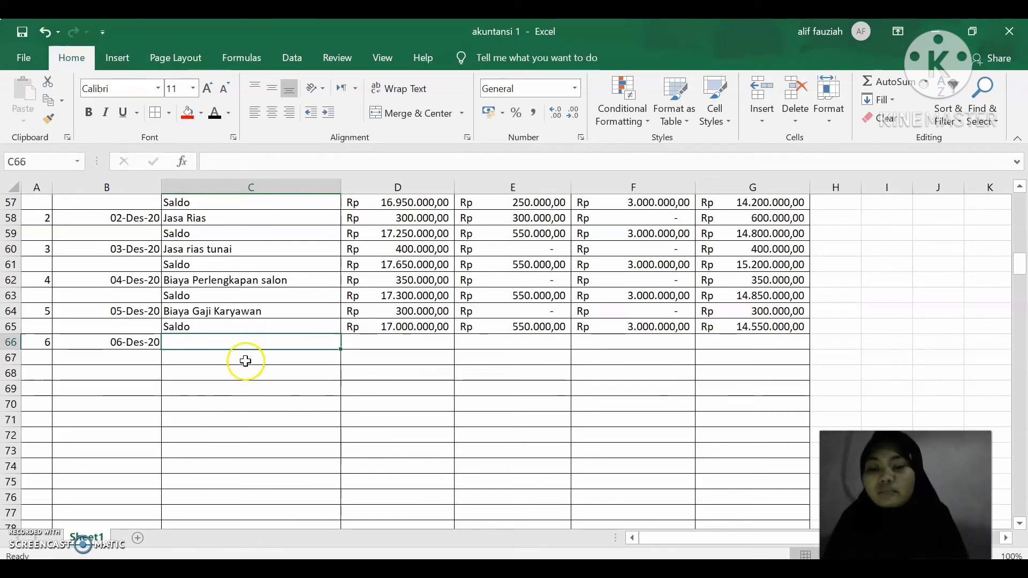
pyautogui.write('Prib')
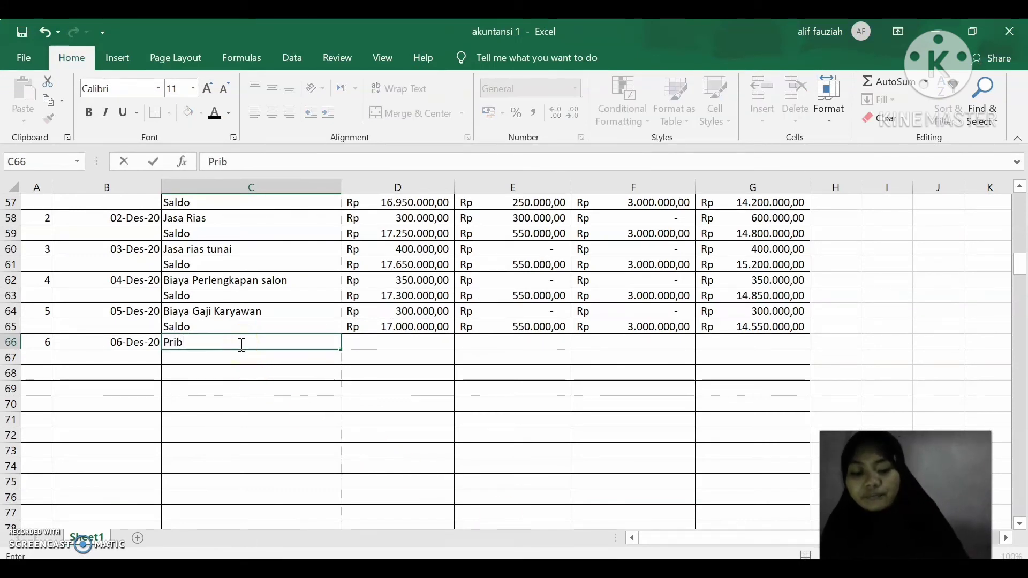
pyautogui.press('BackSpace')
pyautogui.write('v')
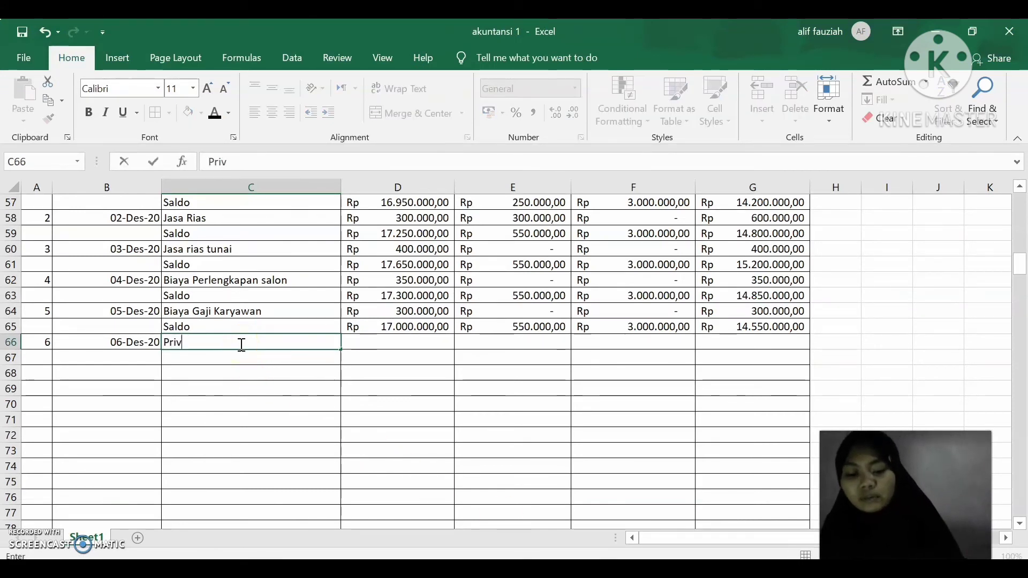
pyautogui.write('e Elisa')
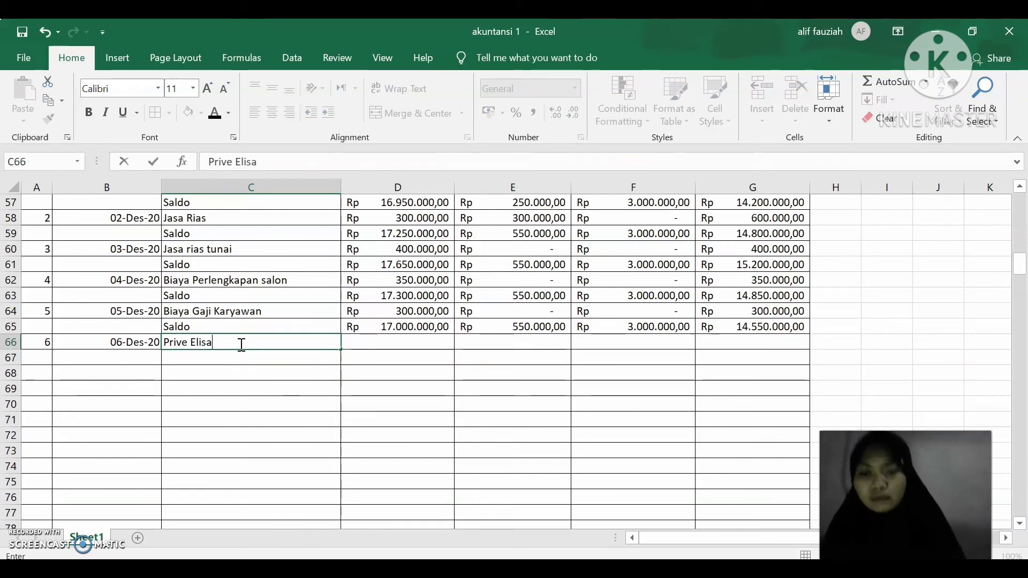
pyautogui.press('Tab')
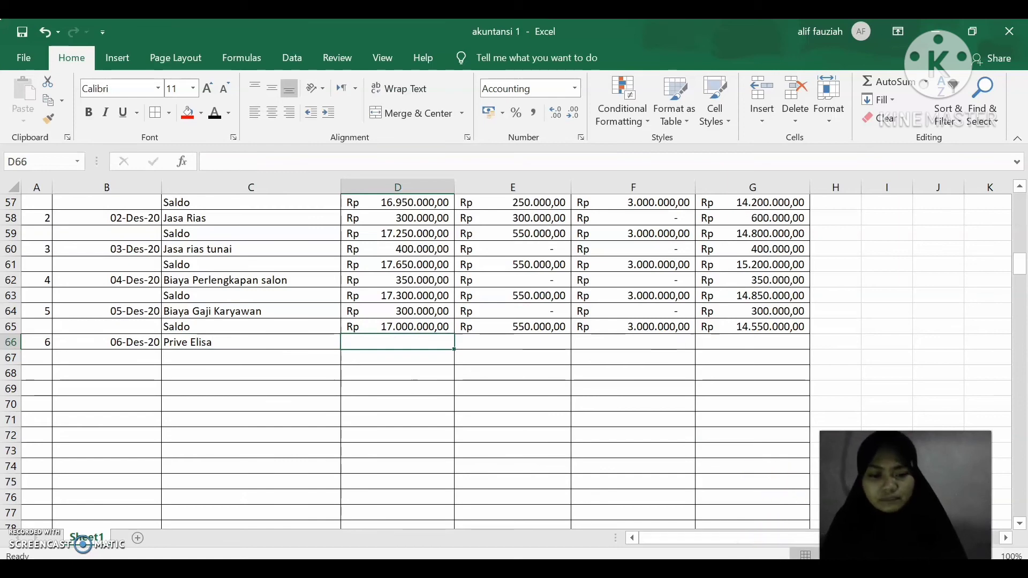
# Check the sixth transaction's amount in the Word list and enter 350000 for Kas in D66 of the Excel sheet.
pyautogui.hotkey('alt', 'Tab')
pyautogui.moveTo(615, 570)
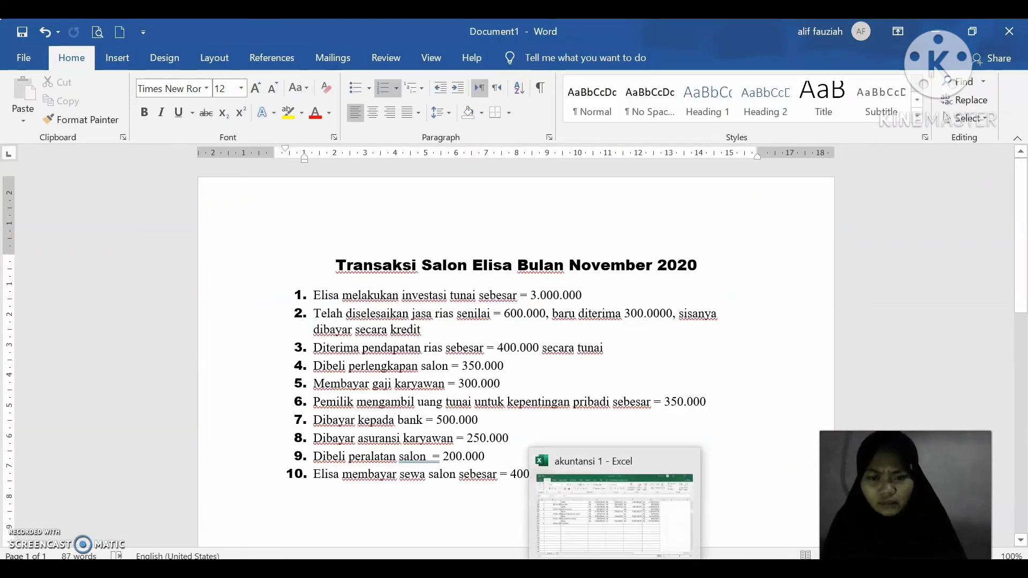
pyautogui.click(614, 570)
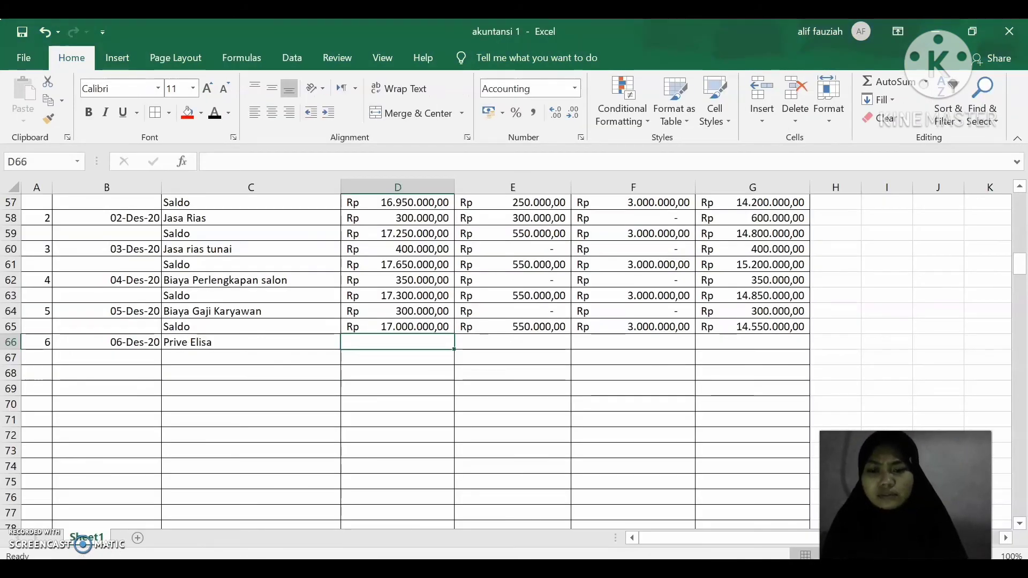
pyautogui.write('35')
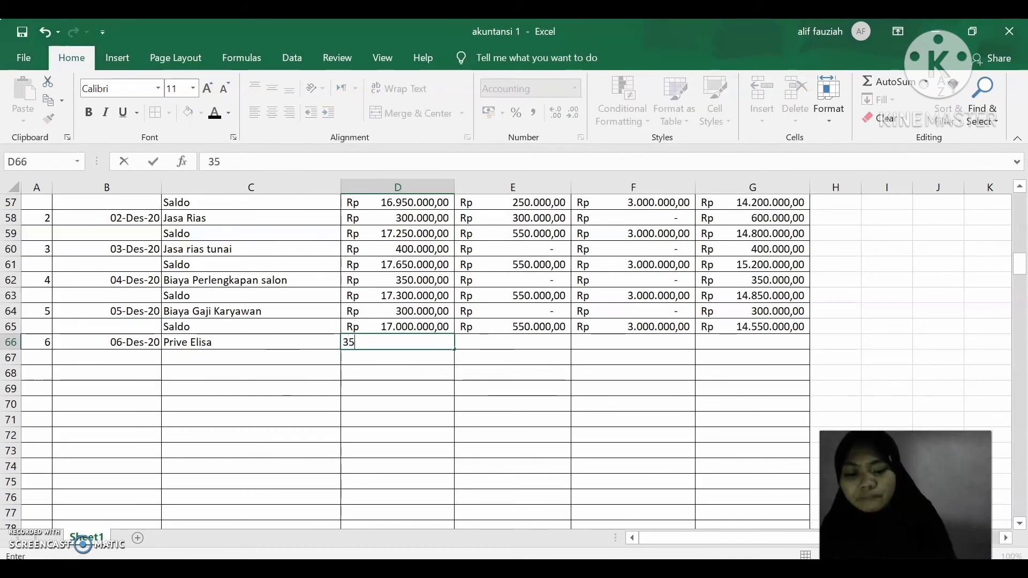
pyautogui.write('0.00')
pyautogui.write('0000')
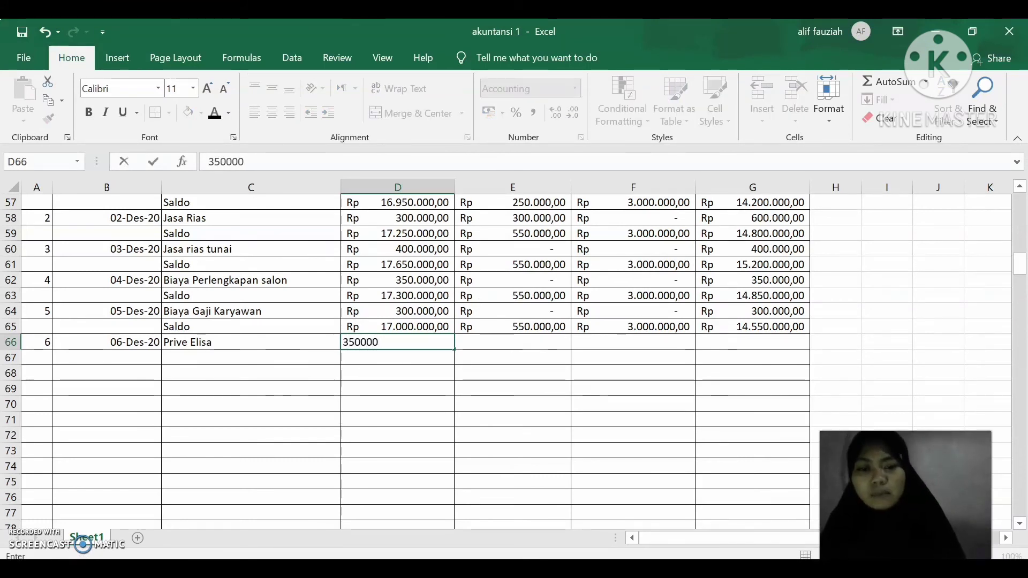
pyautogui.press('Tab')
# Enter 0 for Piutang in E66, 0 for Hutang in F66 and 350000 for Modal in G66.
pyautogui.write('0')
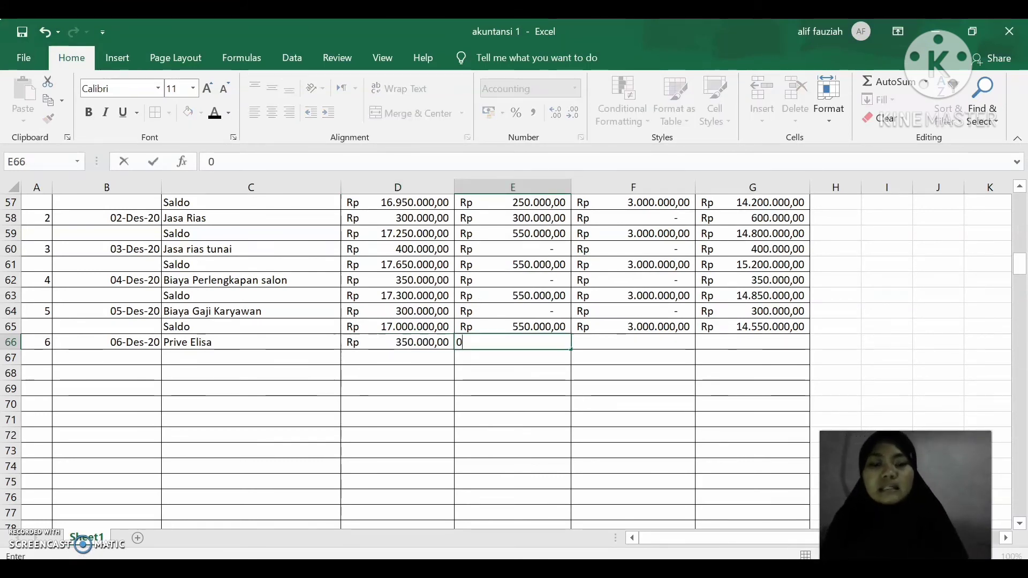
pyautogui.press('Tab')
pyautogui.write('0')
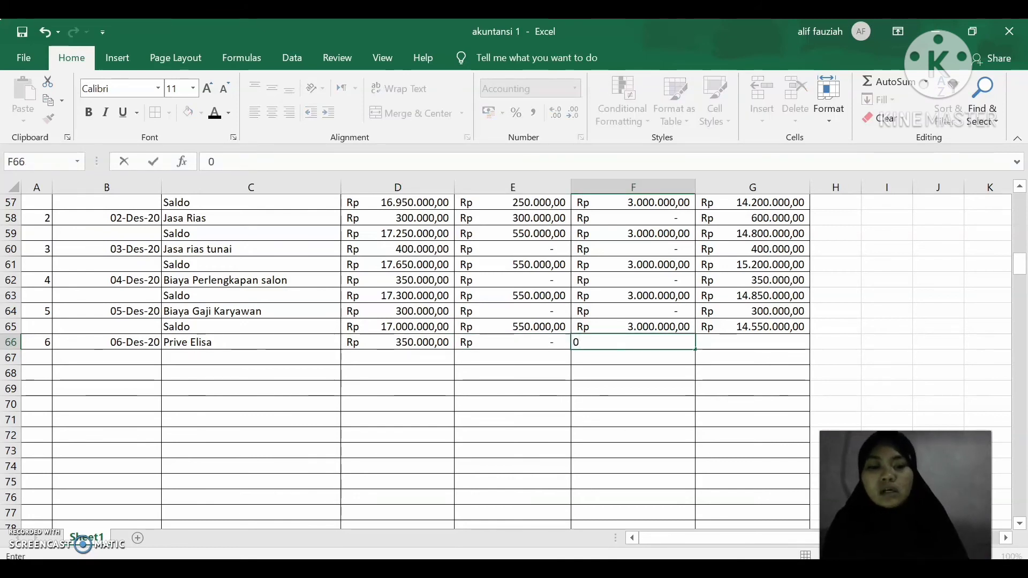
pyautogui.press('Tab')
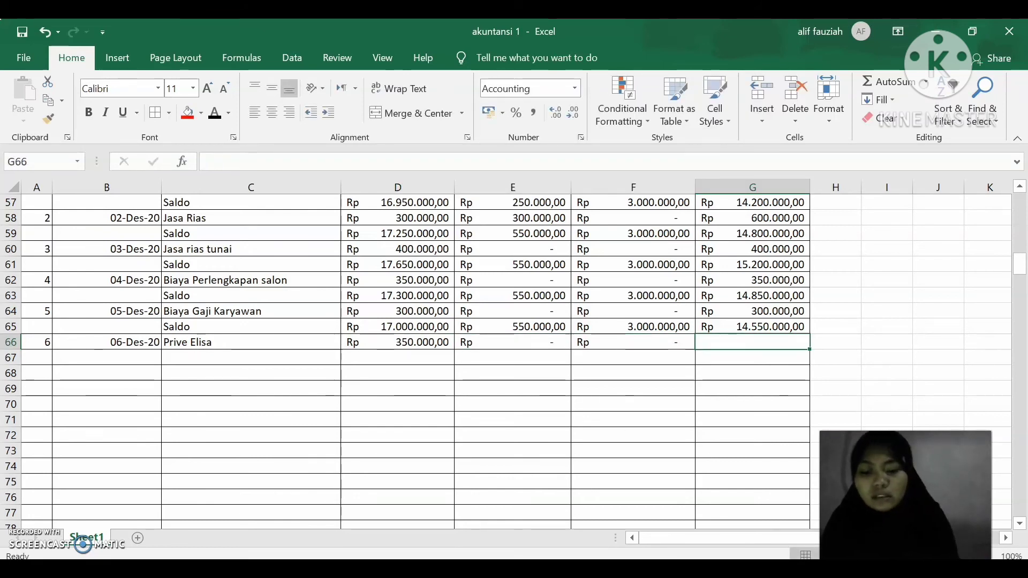
pyautogui.write('350')
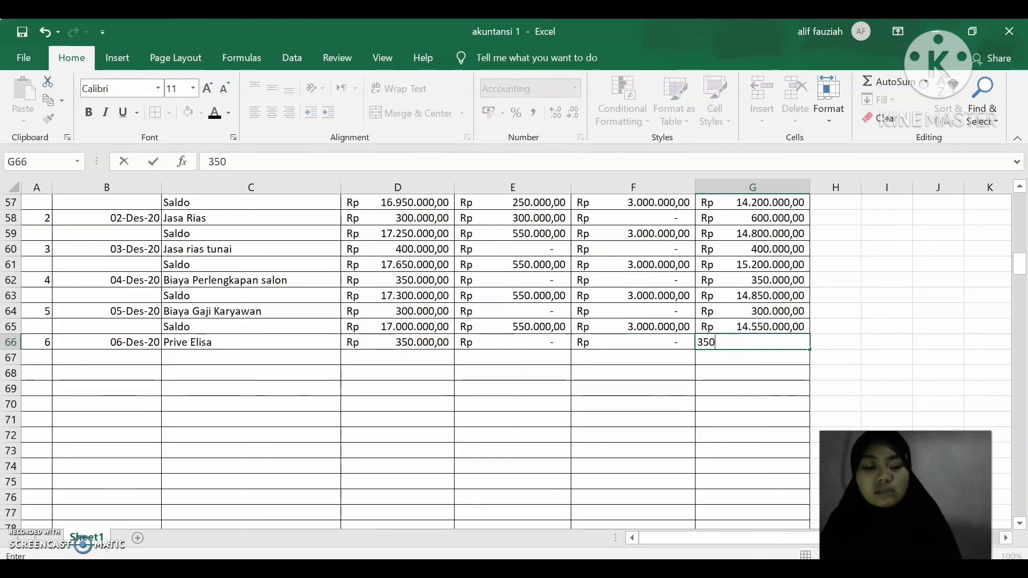
pyautogui.write('.000')
pyautogui.press('Return')
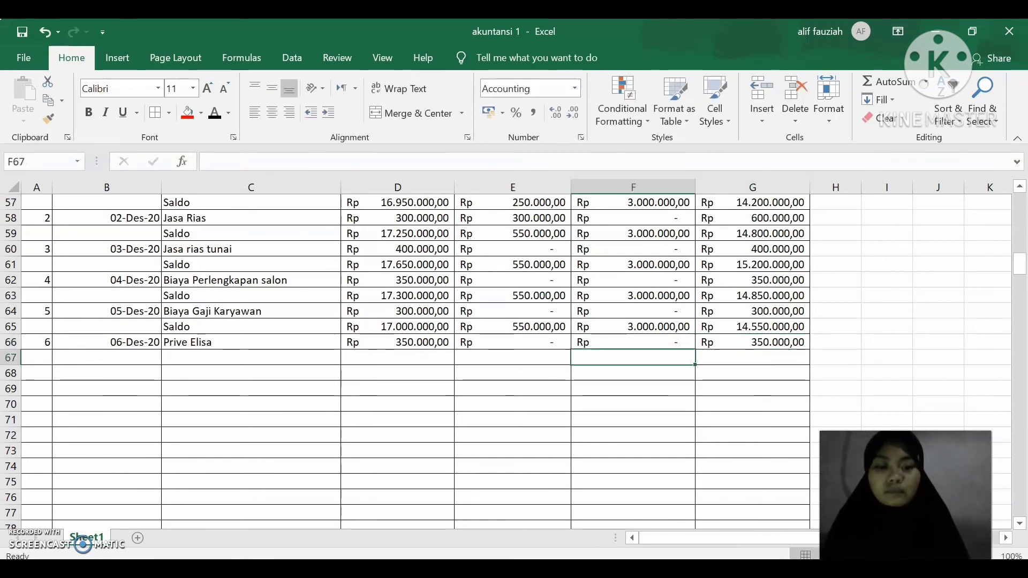
# Label the balance row below the sixth transaction as Saldo in C67.
pyautogui.press('Left')
pyautogui.write('Sal')
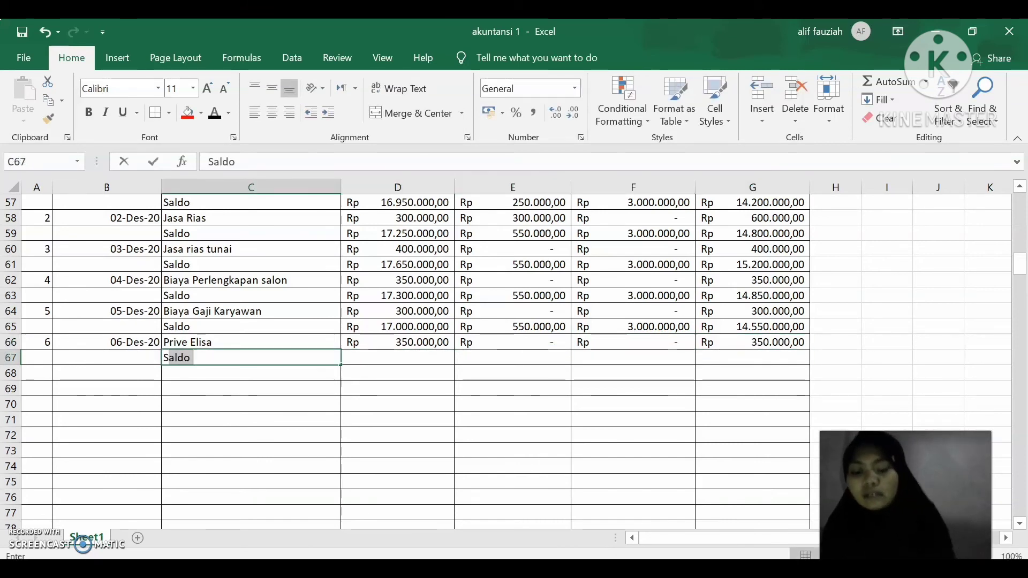
pyautogui.write('do')
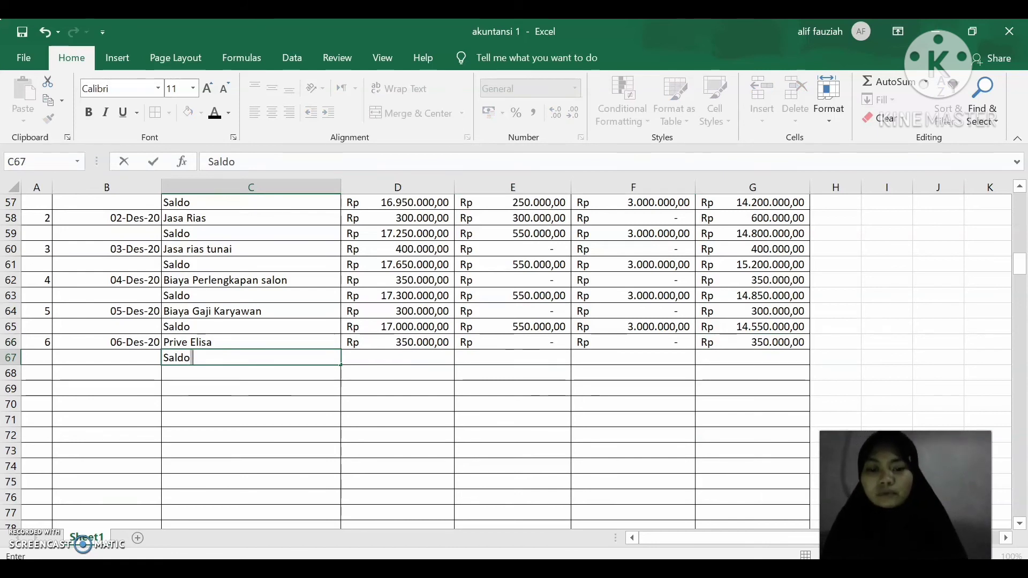
# Calculate the Kas balance in D67 with =D65-D66 and copy the formula across the row through G67.
pyautogui.press('Right')
pyautogui.write('=')
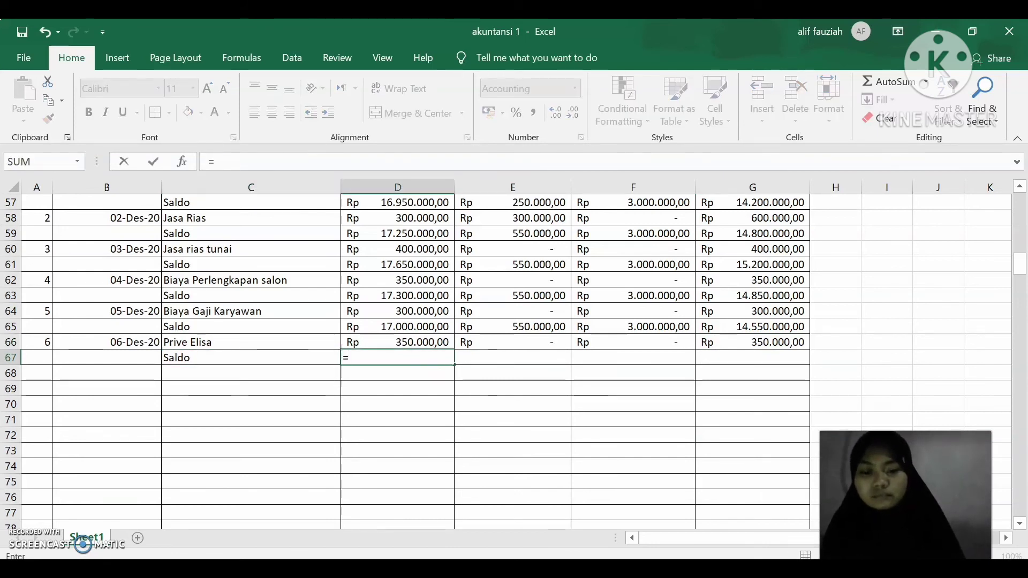
pyautogui.click(424, 326)
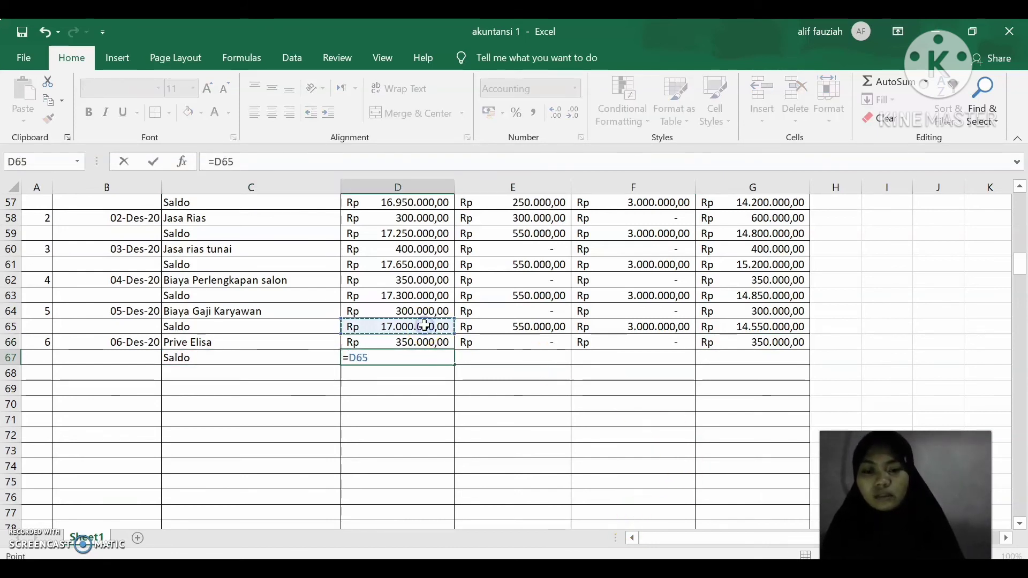
pyautogui.write('-')
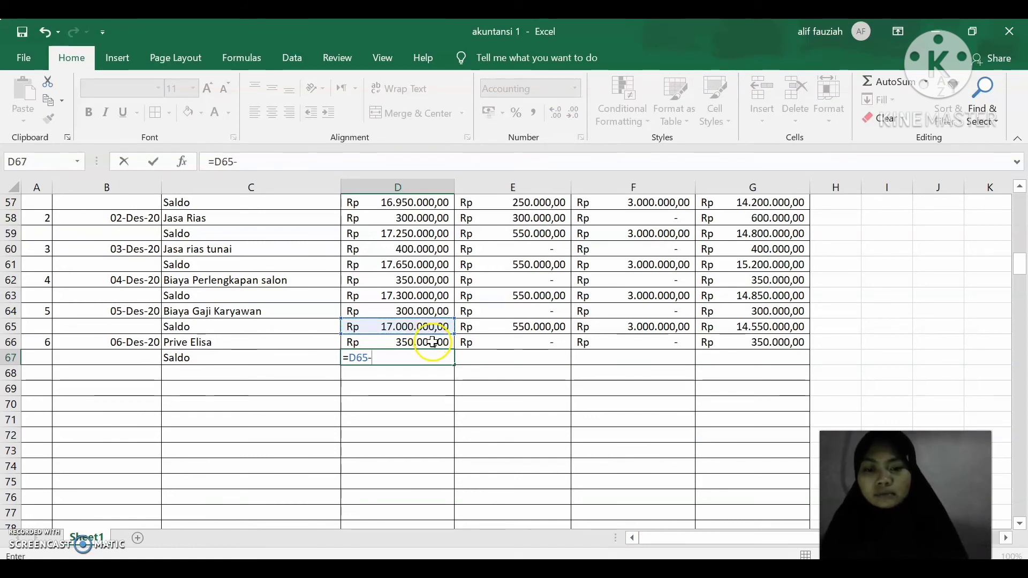
pyautogui.click(433, 342)
pyautogui.press('Return')
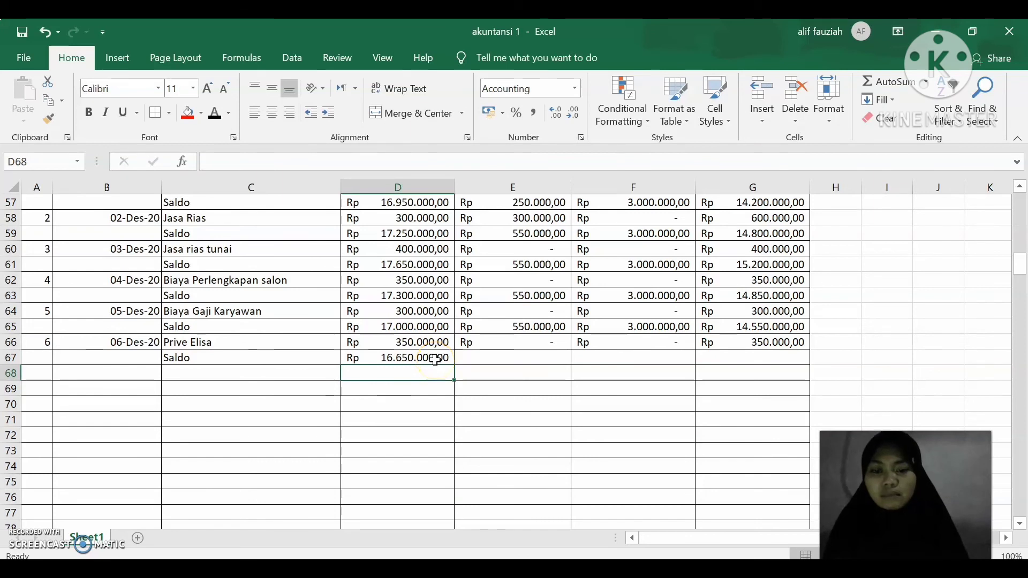
pyautogui.click(435, 360)
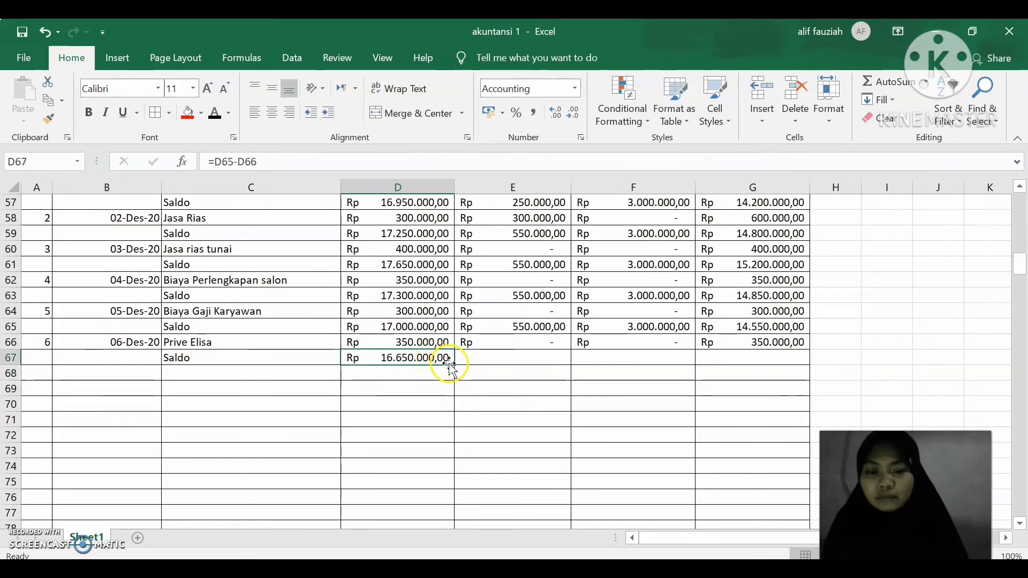
pyautogui.moveTo(456, 364); pyautogui.dragTo(782, 371)
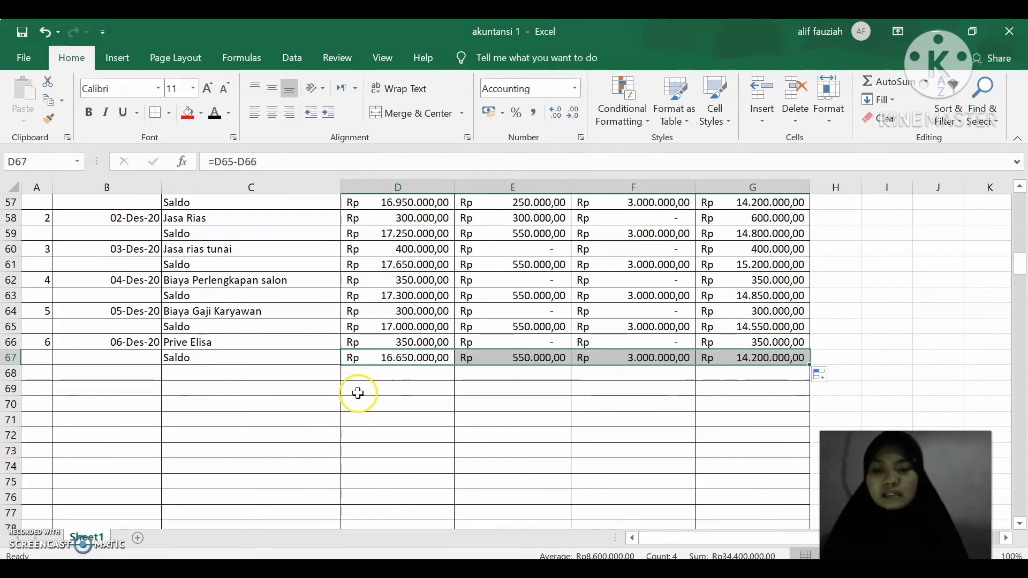
# Start the seventh transaction row with number 7 in A68 and the date 07-Desember-2020 in B68.
pyautogui.click(38, 380)
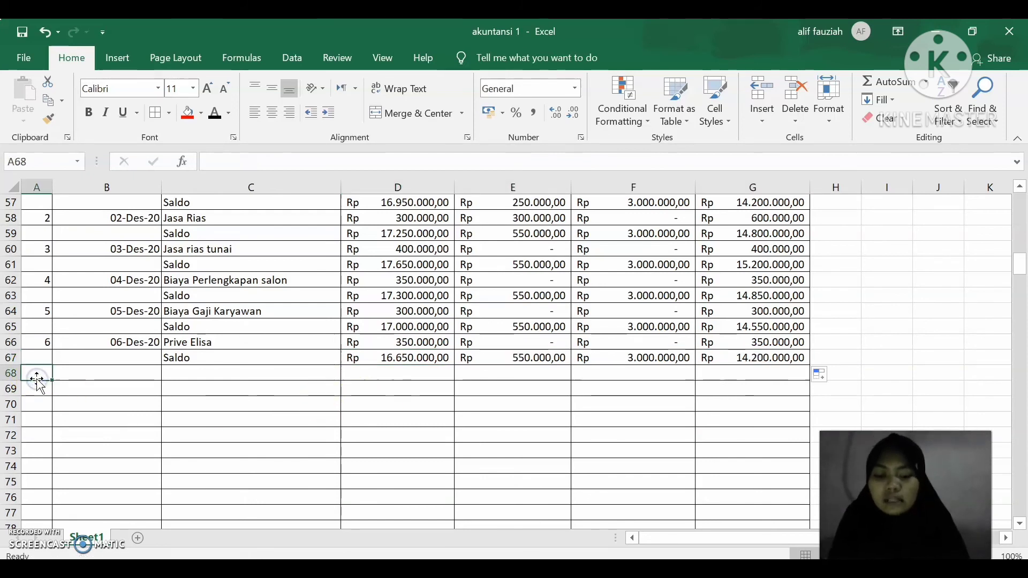
pyautogui.write('7')
pyautogui.press('Tab')
pyautogui.write('07')
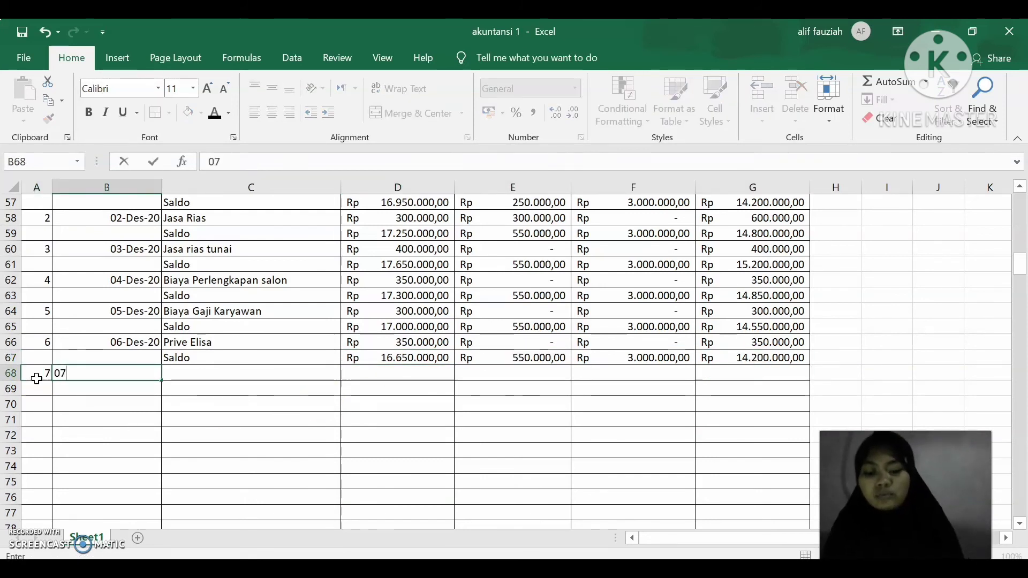
pyautogui.write('-')
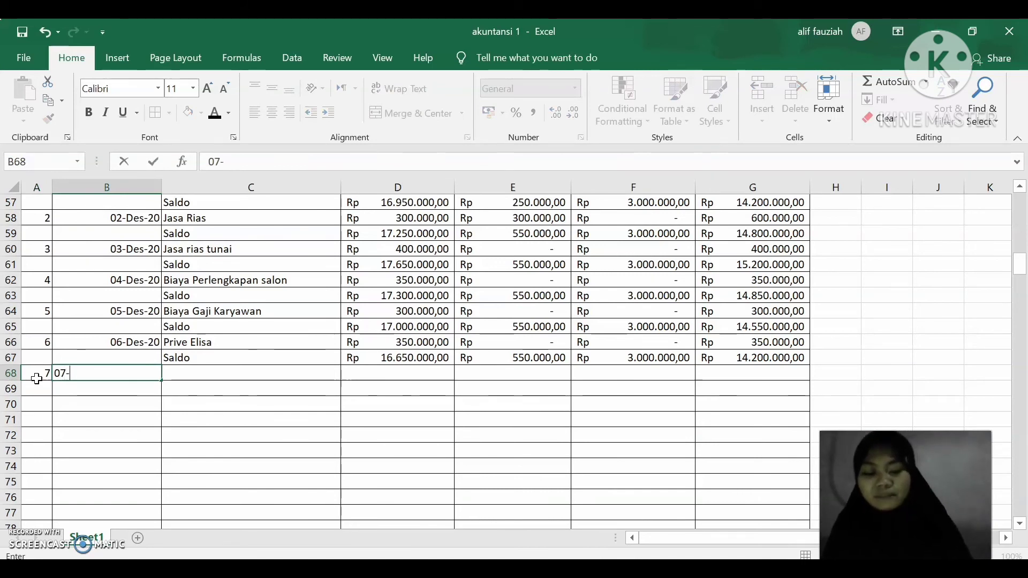
pyautogui.write('Desembe')
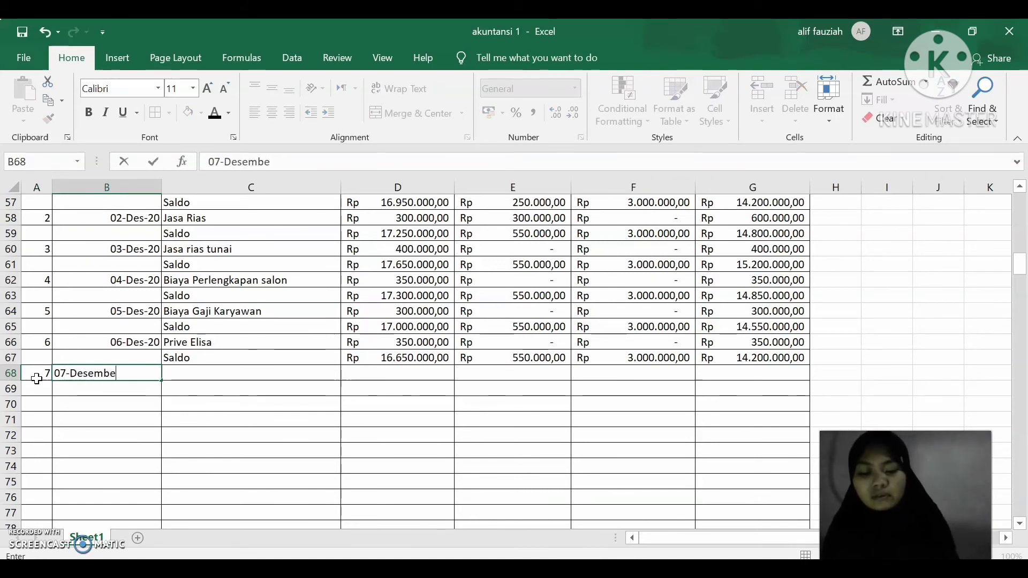
pyautogui.write('r-2020')
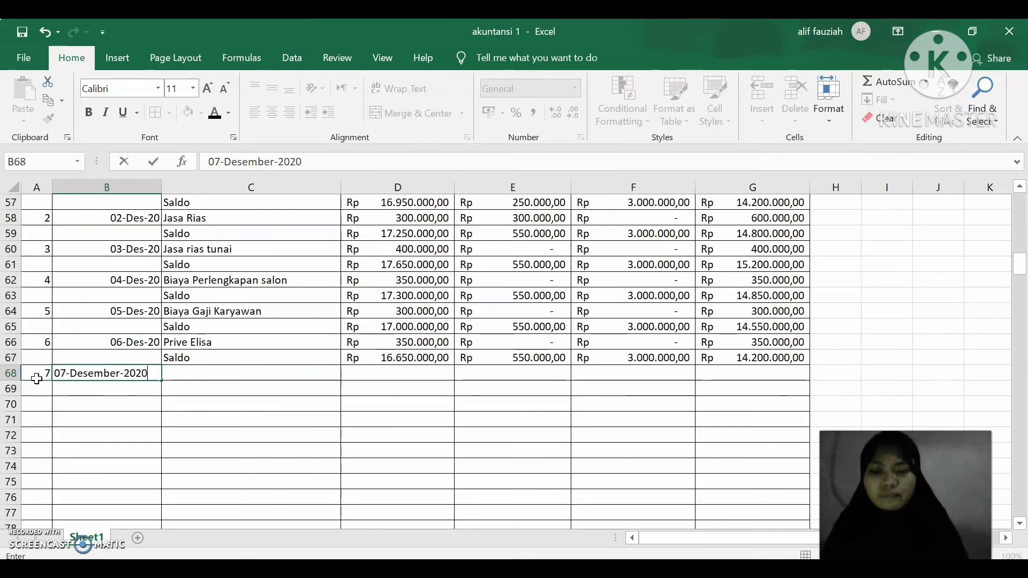
pyautogui.press('Return')
pyautogui.press('Tab')
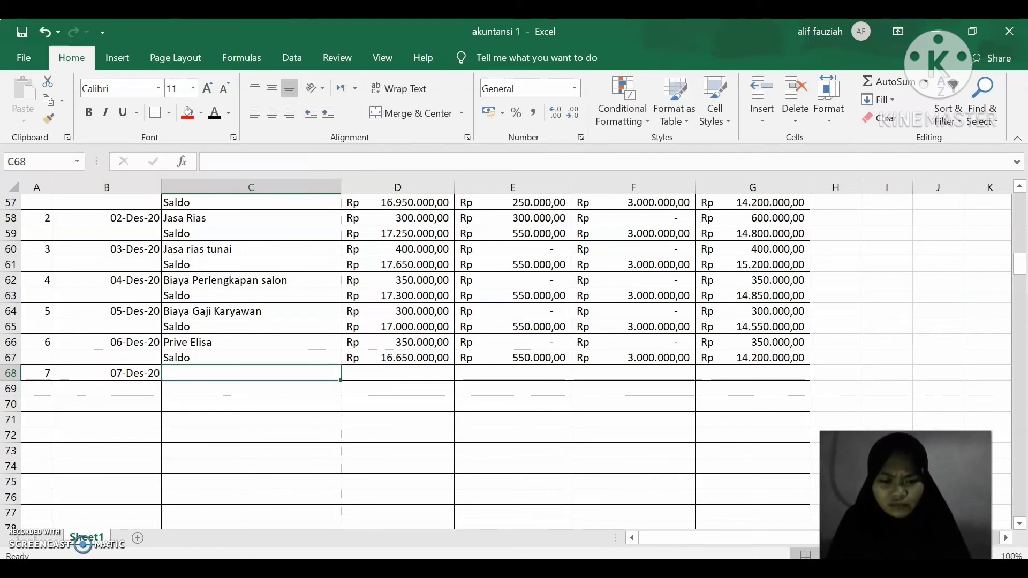
# Check the seventh transaction's description and amount in the Word list and return to the Excel sheet.
pyautogui.click(572, 568)
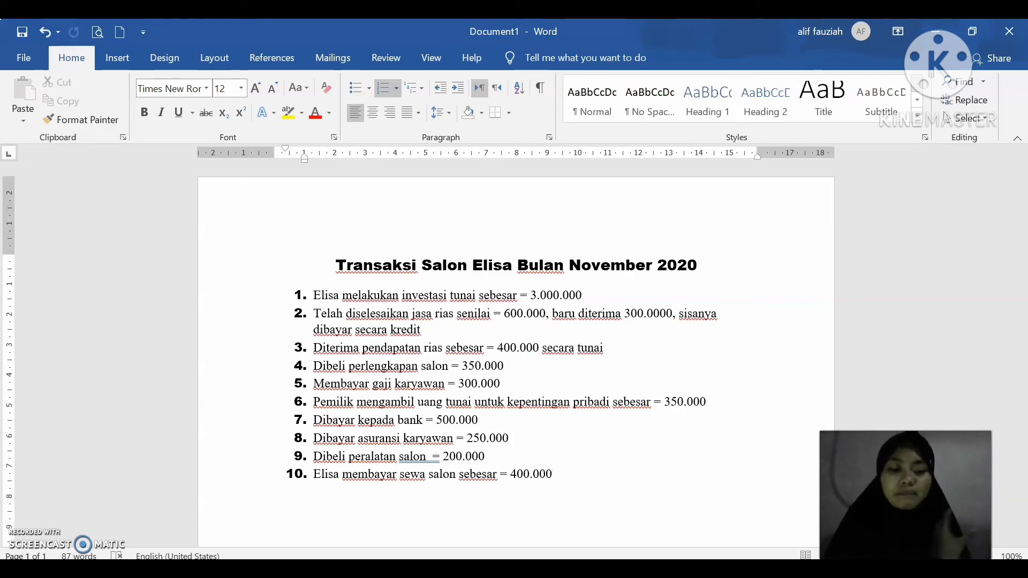
pyautogui.hotkey('alt', 'Tab')
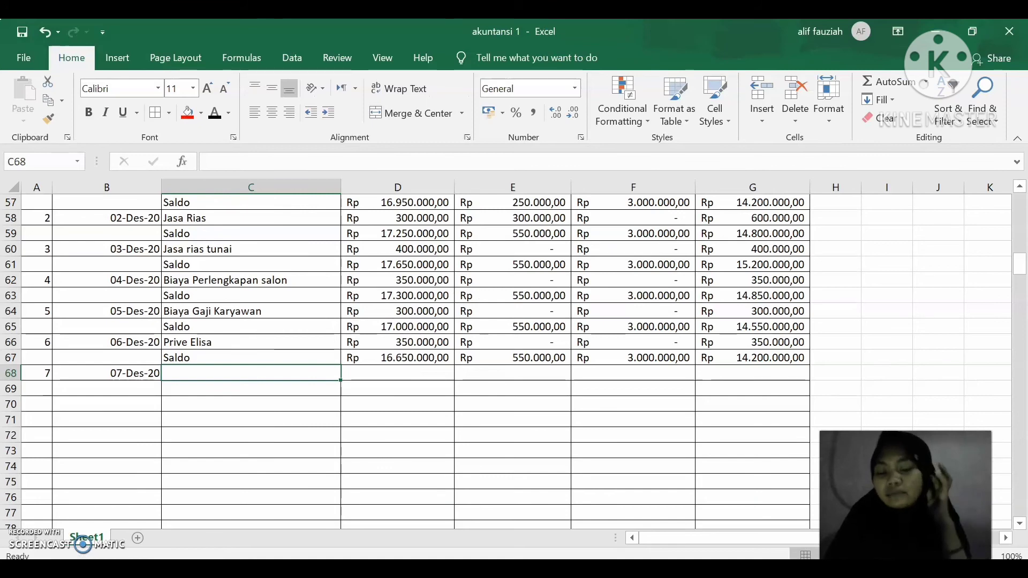
pyautogui.hotkey('alt', 'Tab')
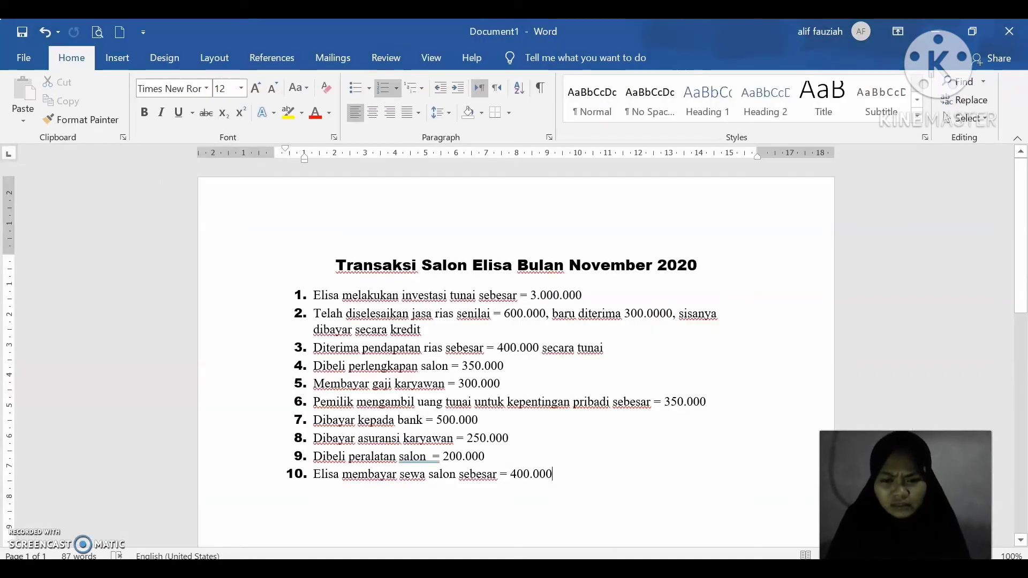
pyautogui.click(615, 568)
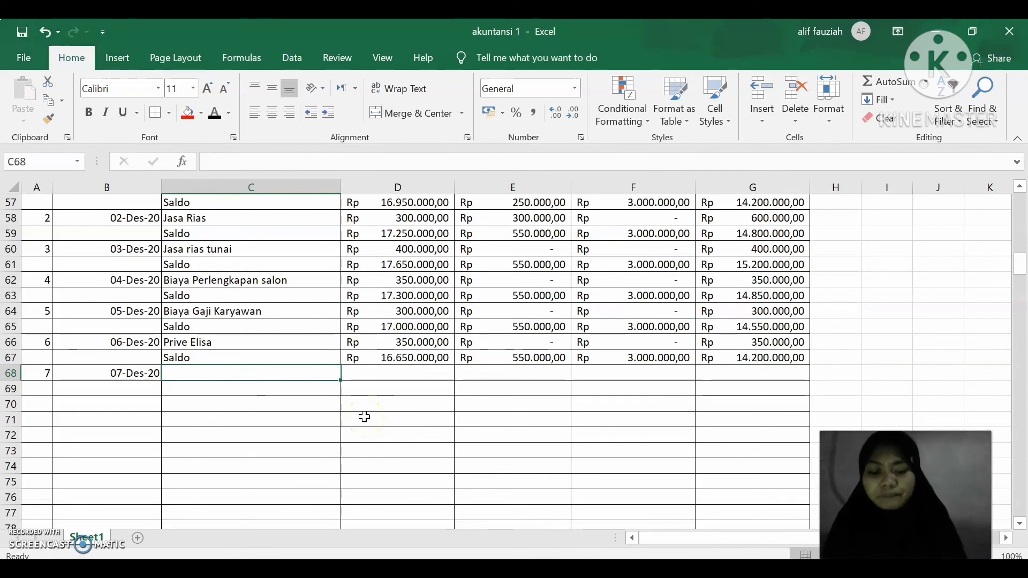
pyautogui.write('Biaya')
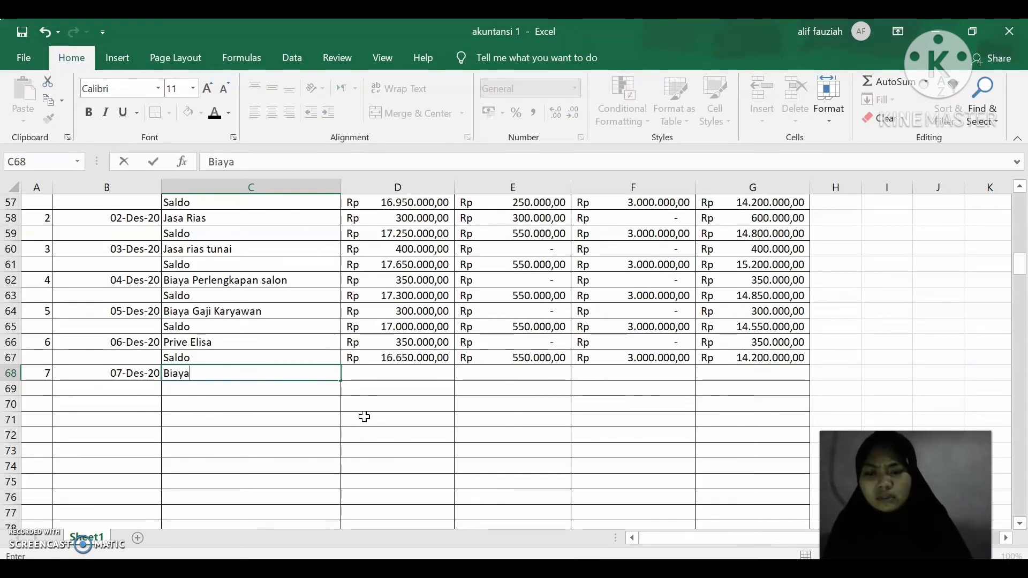
pyautogui.press('BackSpace')
pyautogui.press('BackSpace')
pyautogui.press('BackSpace')
pyautogui.write('Mmbayar')
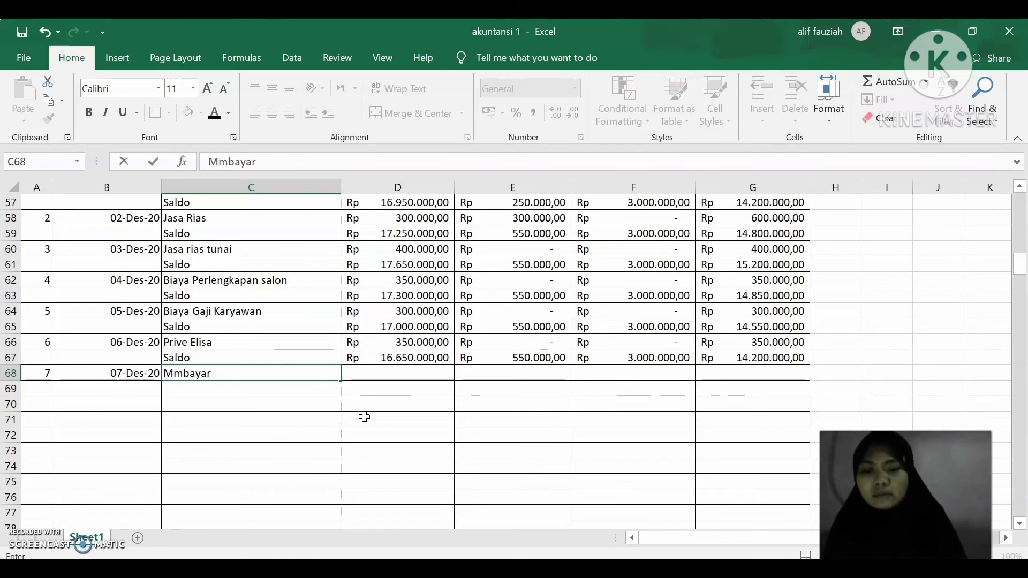
pyautogui.press('BackSpace')
pyautogui.press('BackSpace')
pyautogui.press('BackSpace')
pyautogui.press('BackSpace')
pyautogui.press('BackSpace')
pyautogui.press('BackSpace')
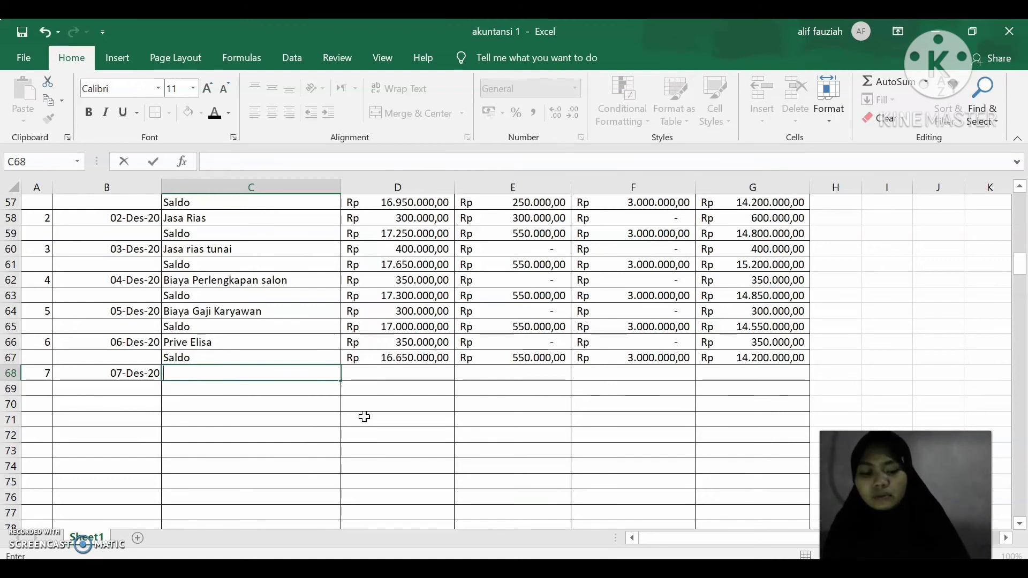
pyautogui.write('m')
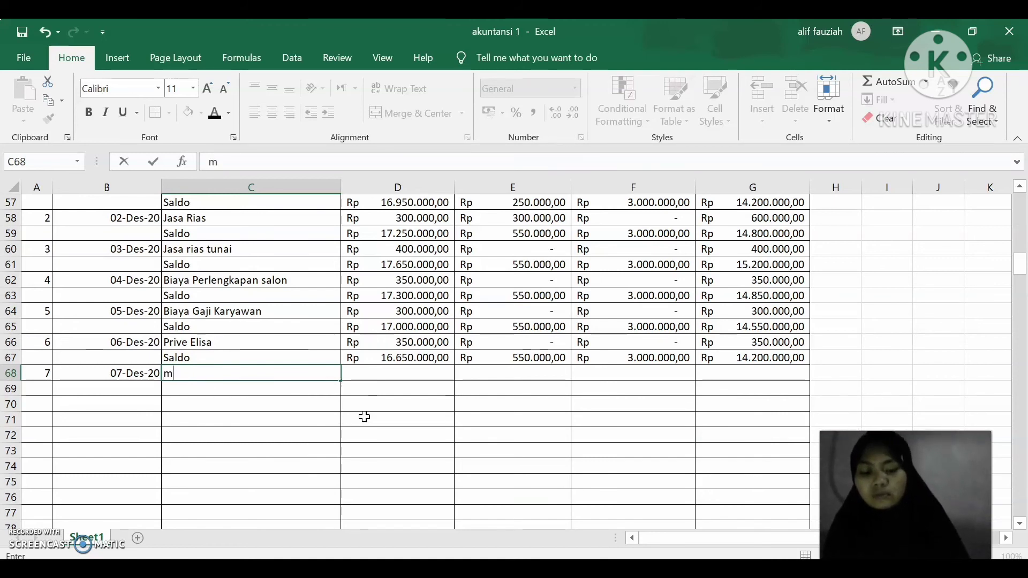
pyautogui.press('BackSpace')
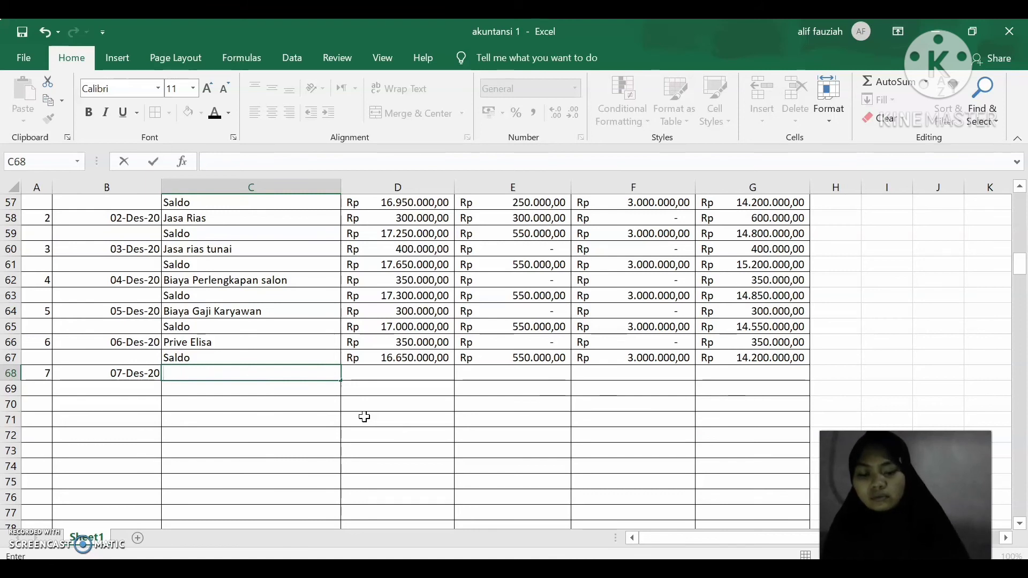
# Describe the seventh transaction in C68 as Membayar Bank.
pyautogui.write('Membayar')
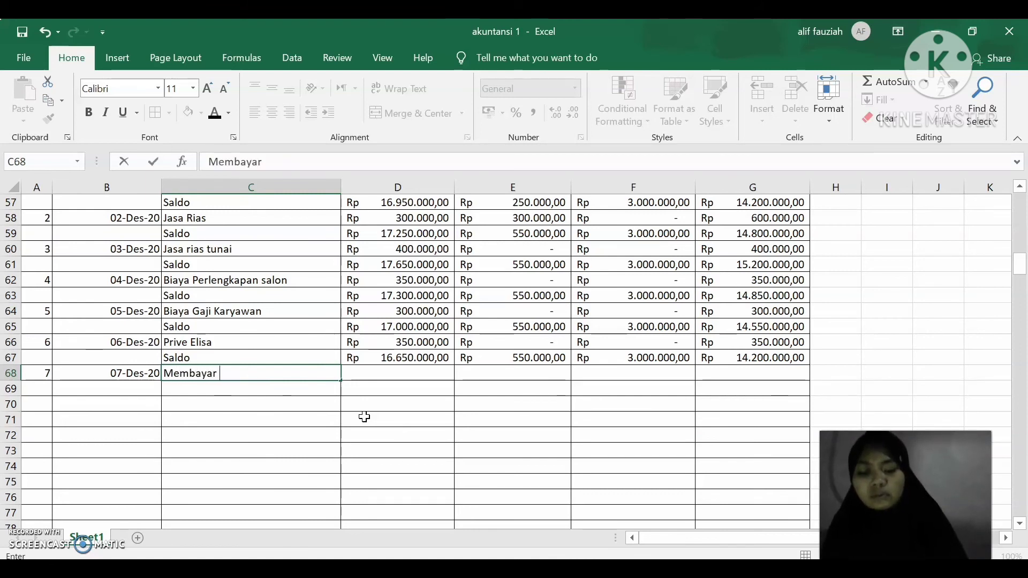
pyautogui.write(' Bank')
pyautogui.press('Tab')
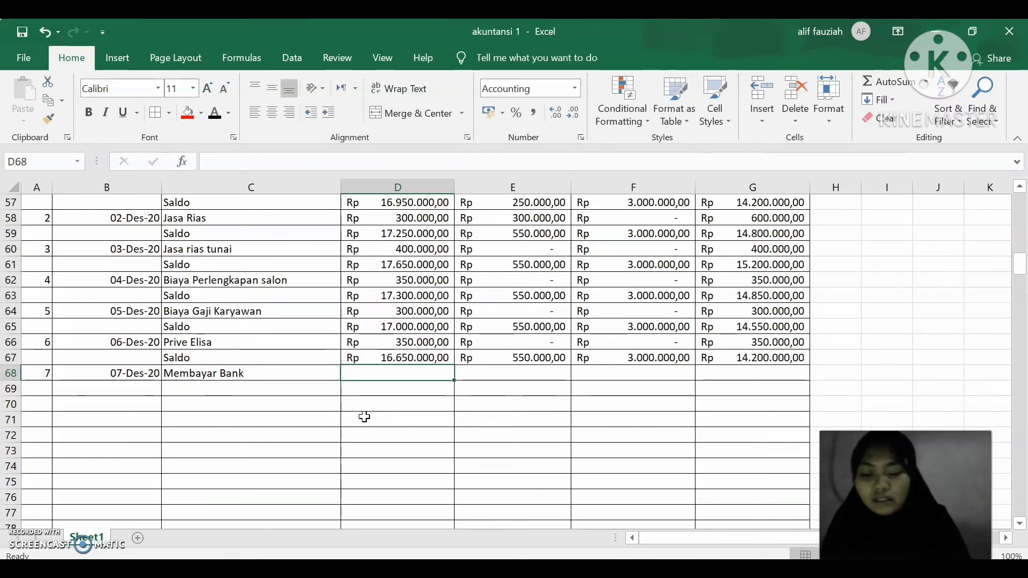
# Enter the seventh transaction's amounts: 500000 for Kas in D68, 500000 for Hutang in F68 and 0 for Modal in G68.
pyautogui.write('500')
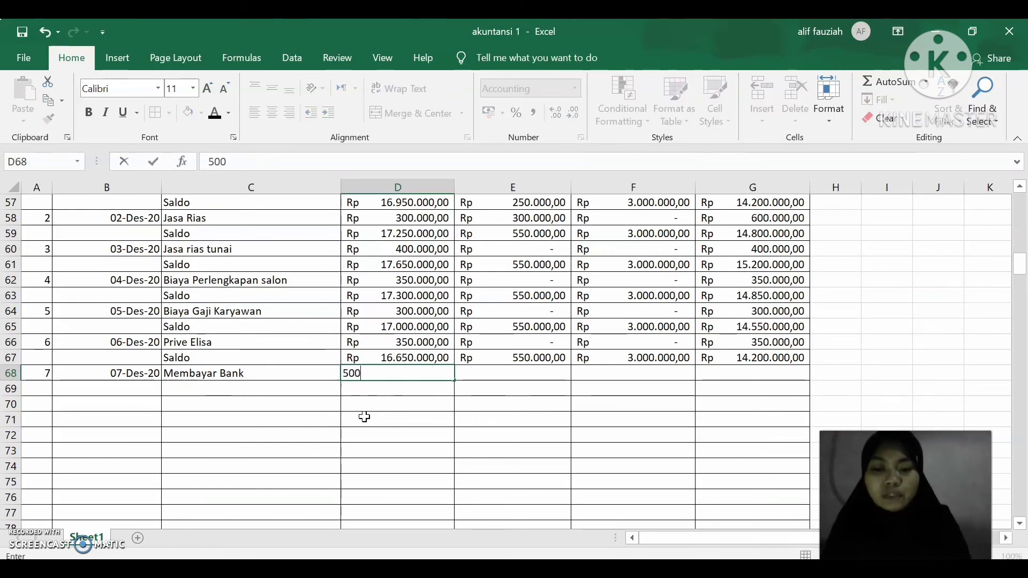
pyautogui.write('000')
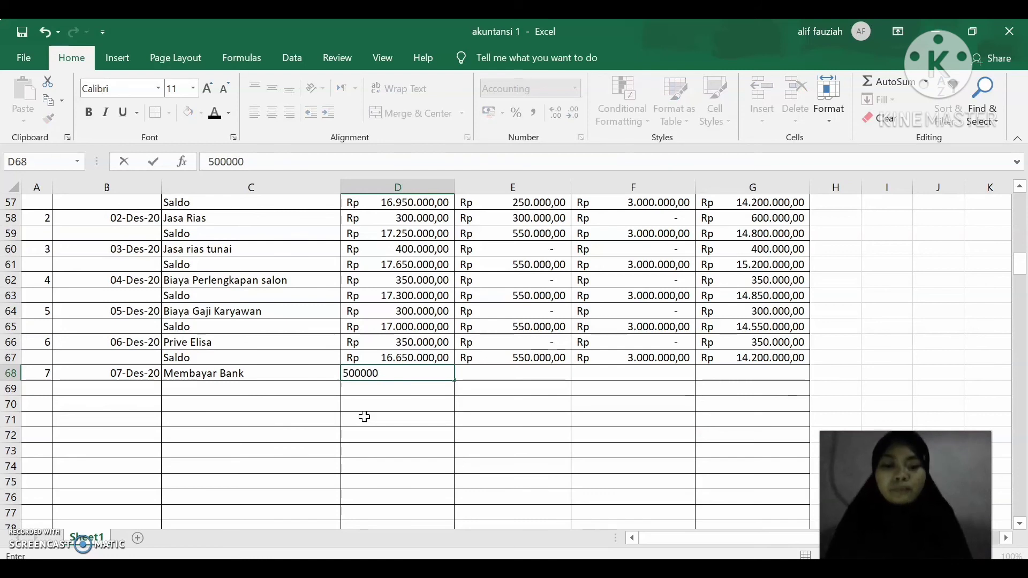
pyautogui.press('Tab')
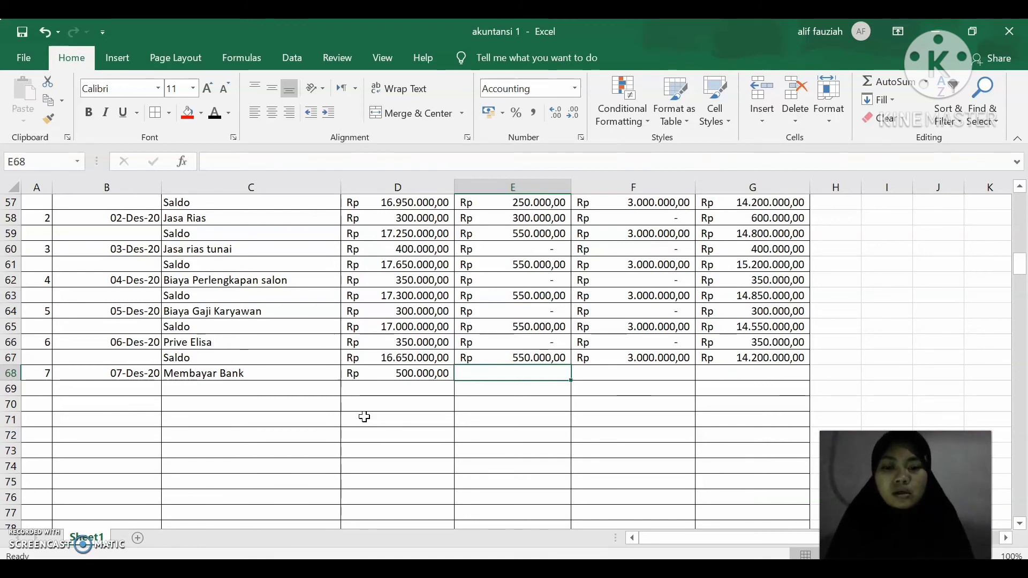
pyautogui.press('Right')
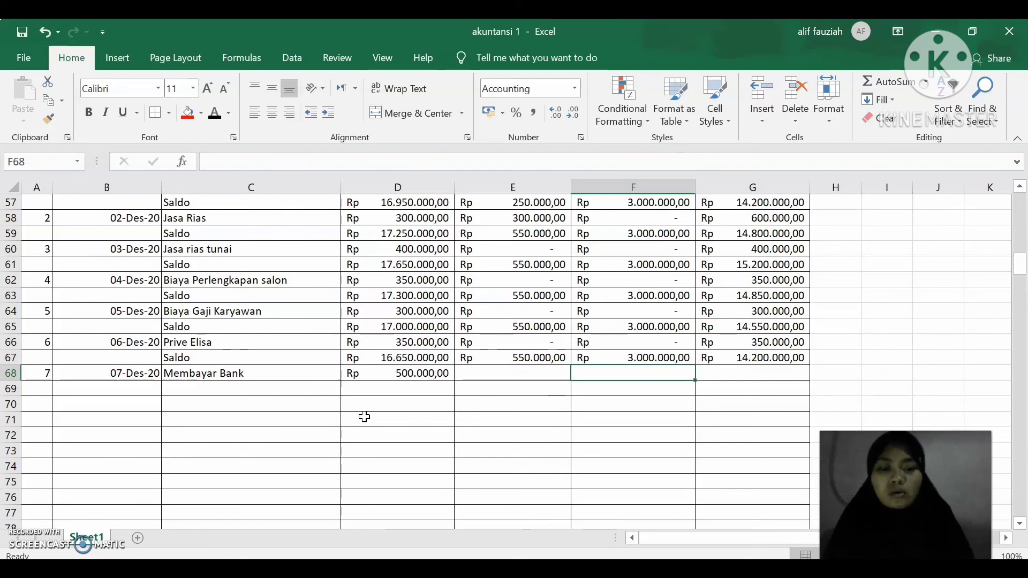
pyautogui.write('50')
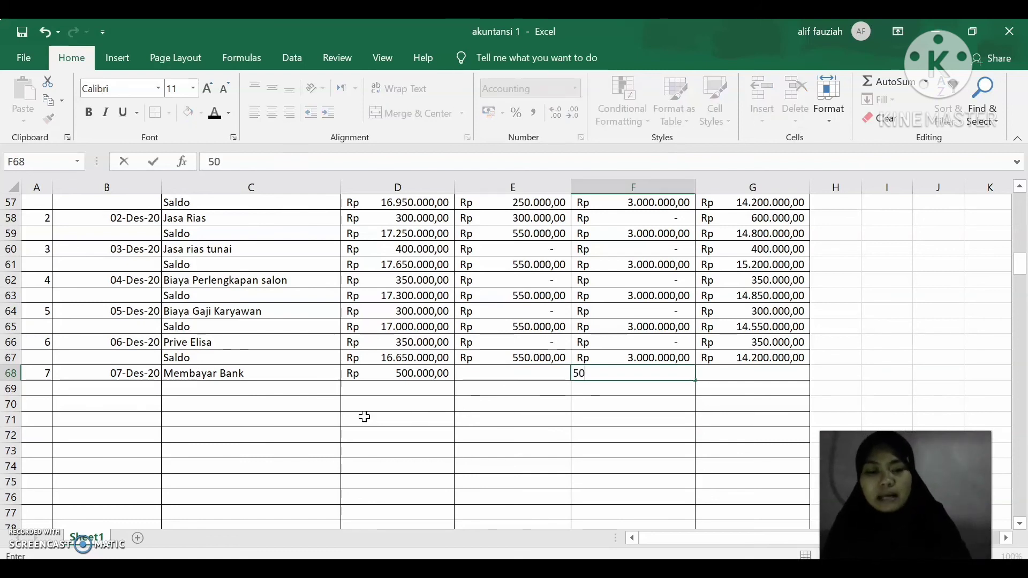
pyautogui.write('0000')
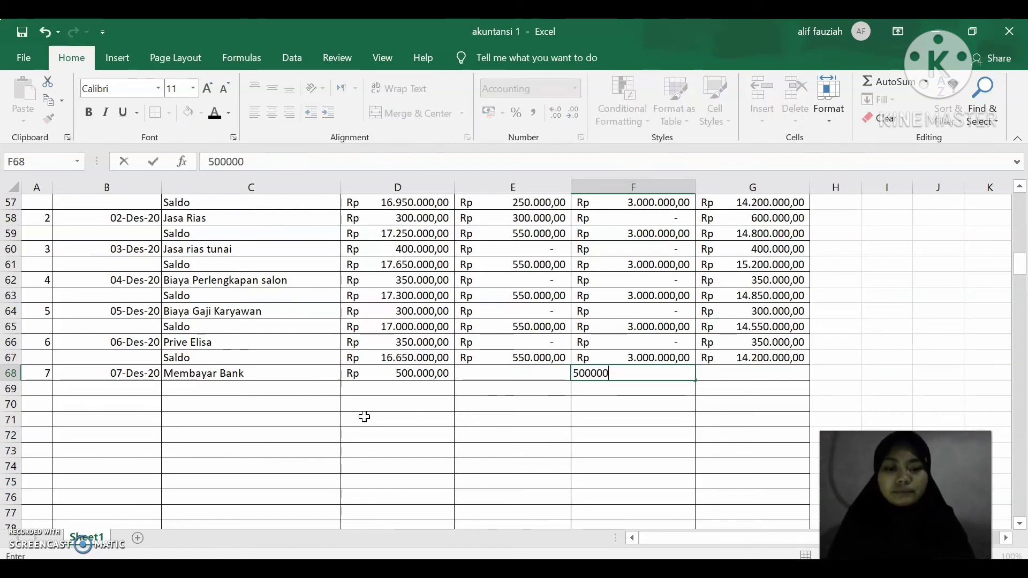
pyautogui.press('Tab')
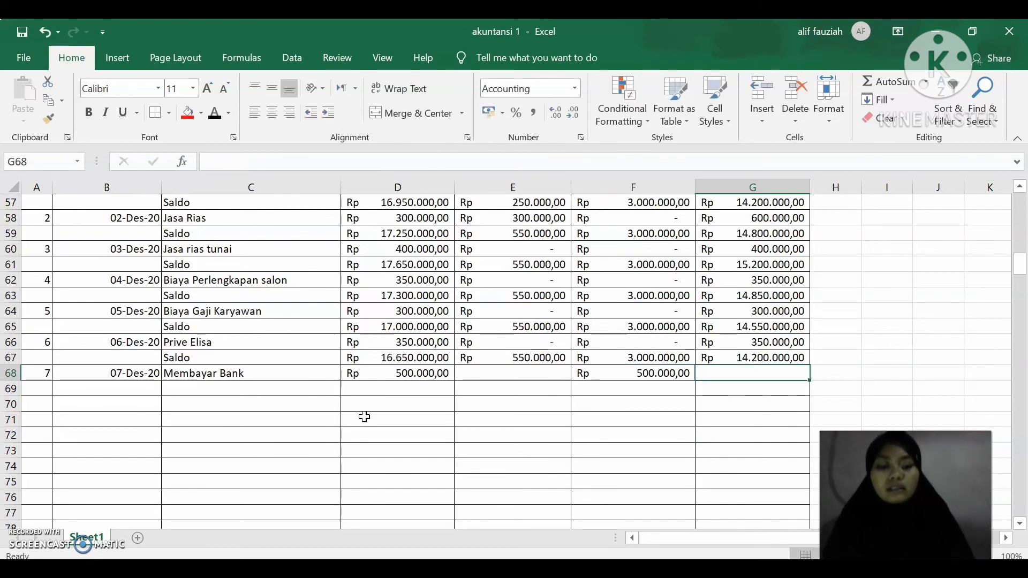
pyautogui.write('0')
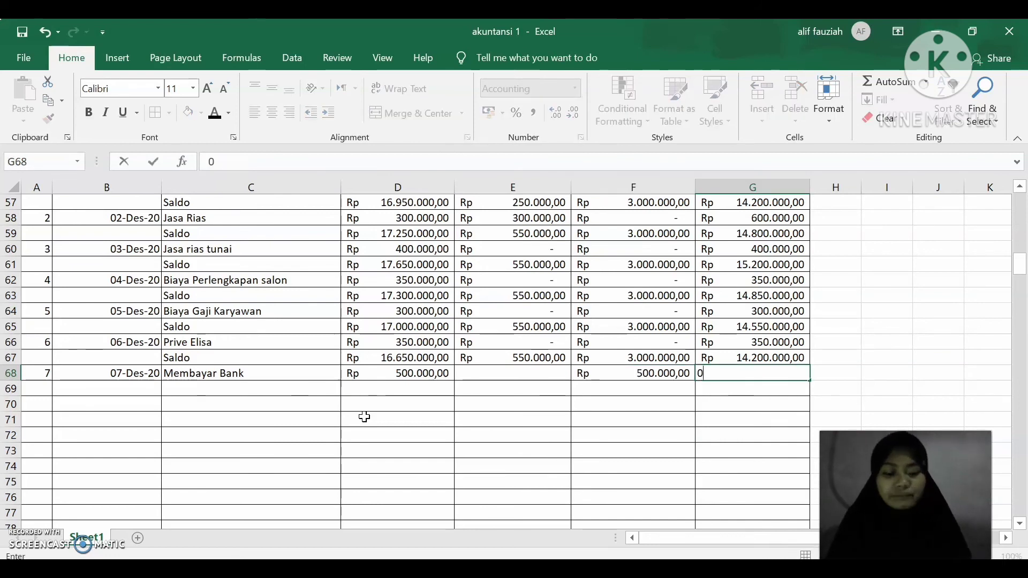
pyautogui.press('Return')
# Label the balance row below the seventh transaction as Saldo in C69.
pyautogui.press('Left')
pyautogui.press('Left')
pyautogui.press('Left')
pyautogui.press('Left')
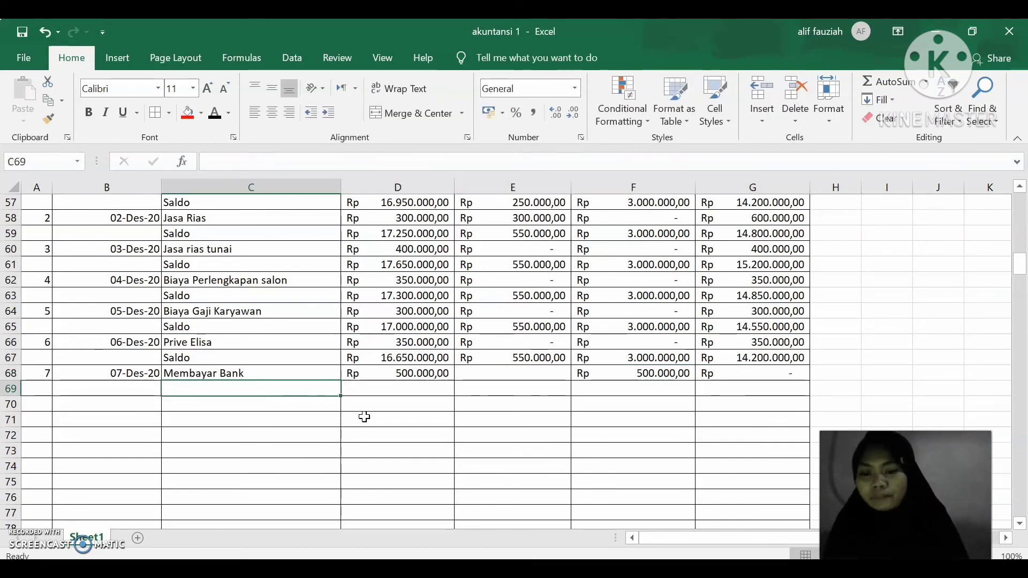
pyautogui.write('Saldo')
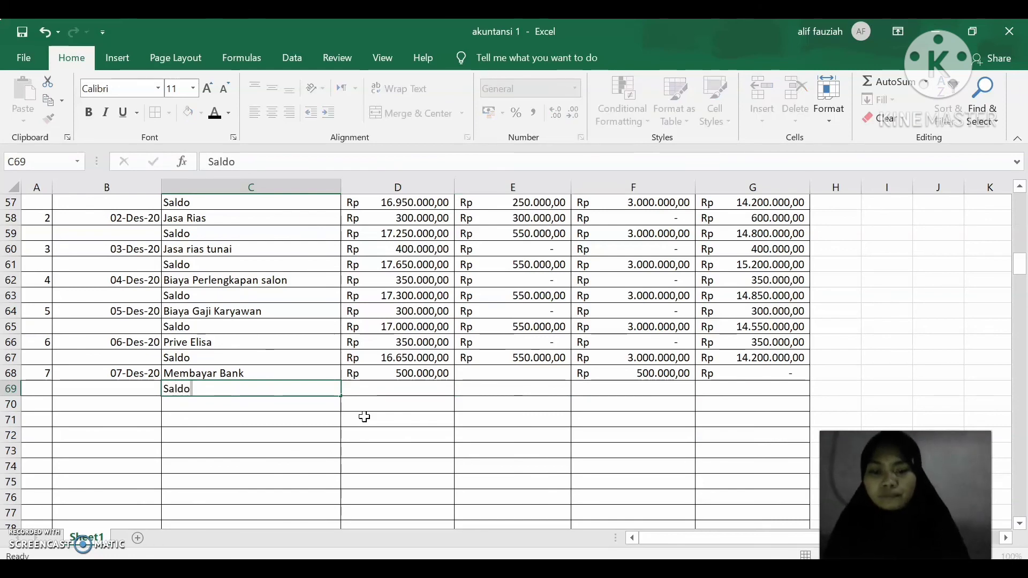
# Start a formula in D69 for the Kas balance after the seventh transaction.
pyautogui.press('Tab')
pyautogui.write('=')
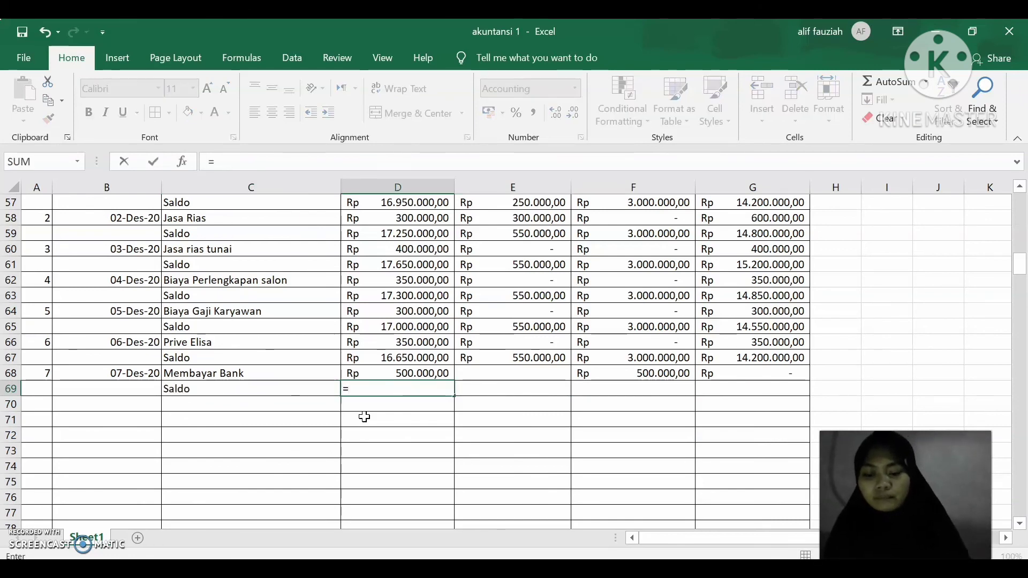
pyautogui.write('su')
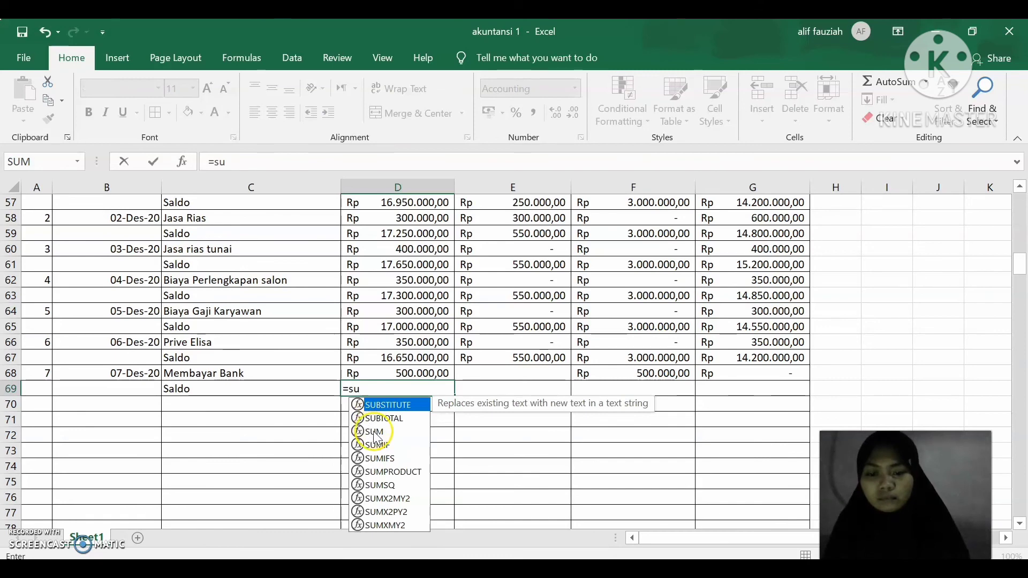
pyautogui.doubleClick(374, 431)
pyautogui.click(422, 358)
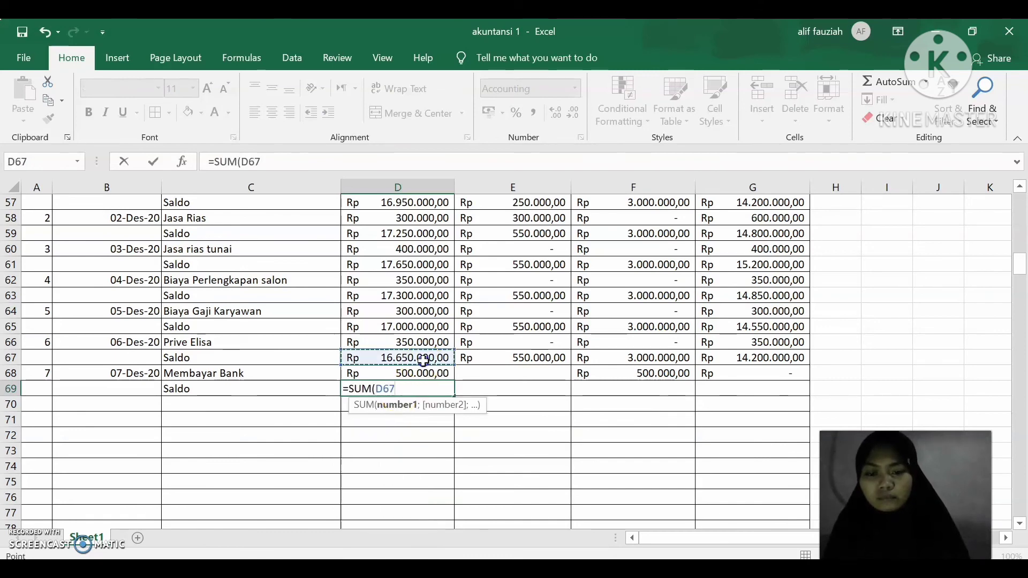
pyautogui.press('BackSpace')
pyautogui.press('BackSpace')
pyautogui.press('BackSpace')
pyautogui.press('BackSpace')
pyautogui.press('BackSpace')
pyautogui.press('BackSpace')
pyautogui.press('BackSpace')
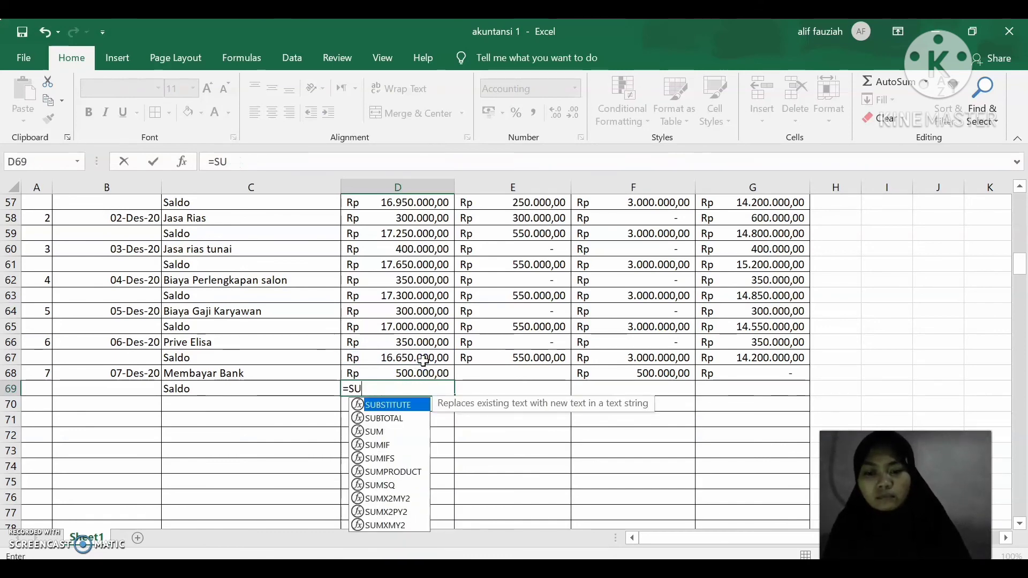
# Complete the Kas balance formula in D69 as =D67-D68 and fill it across through G69.
pyautogui.click(423, 360)
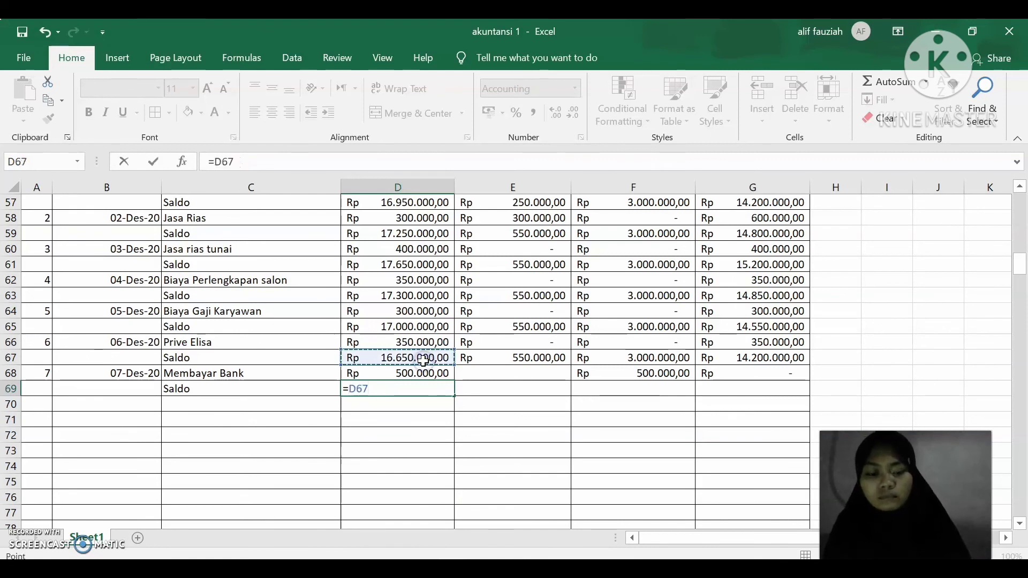
pyautogui.write('-')
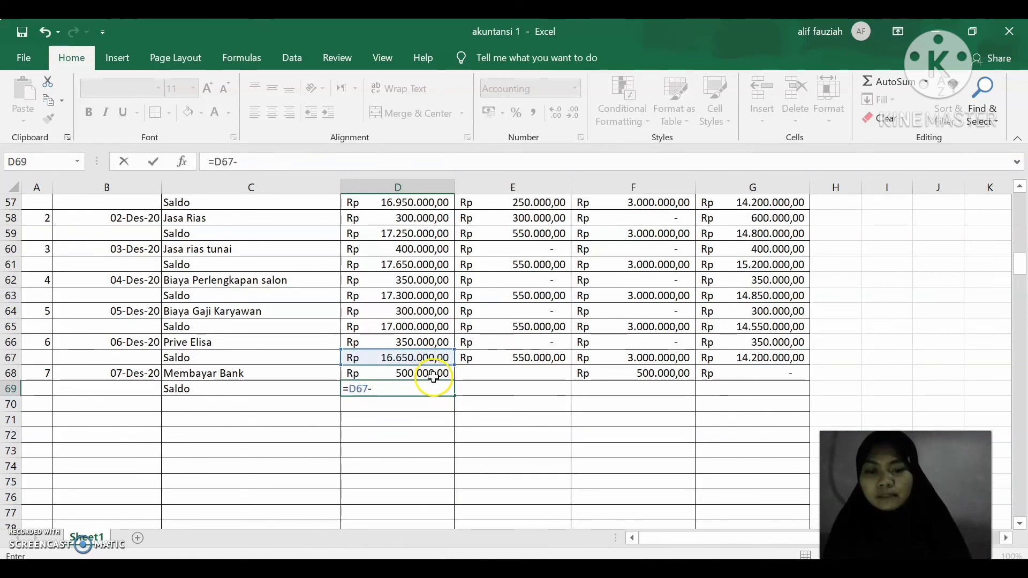
pyautogui.click(433, 375)
pyautogui.press('Return')
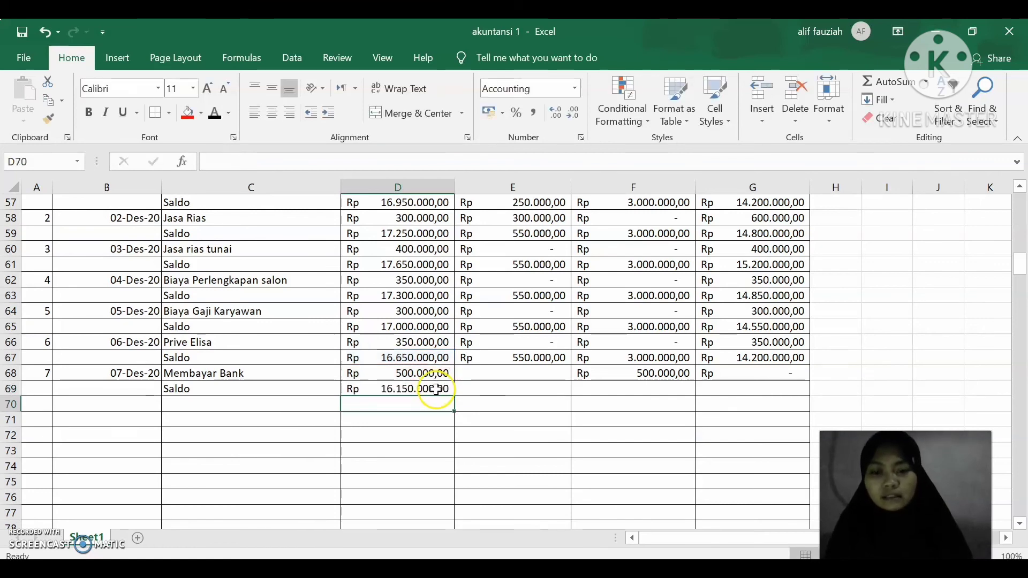
pyautogui.click(437, 390)
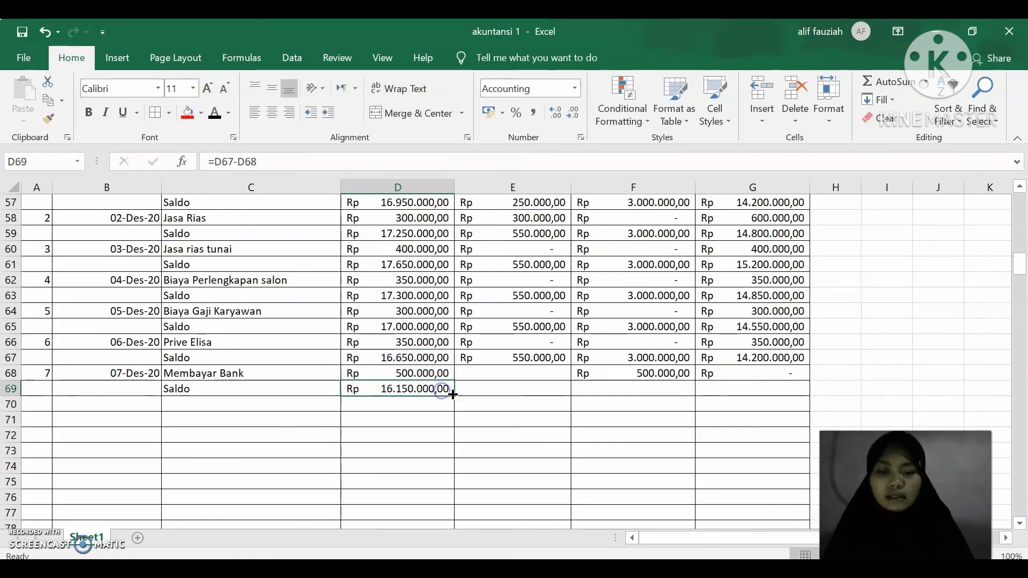
pyautogui.moveTo(454, 397); pyautogui.dragTo(772, 400)
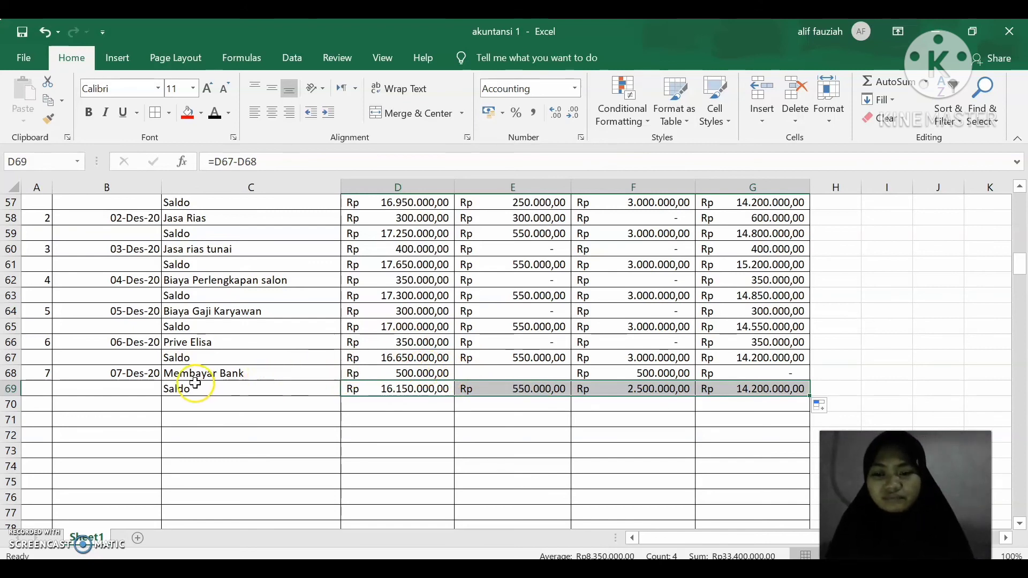
# Number the next transaction 8 in A70 and date it 08-Desember-2020 in B70.
pyautogui.click(39, 405)
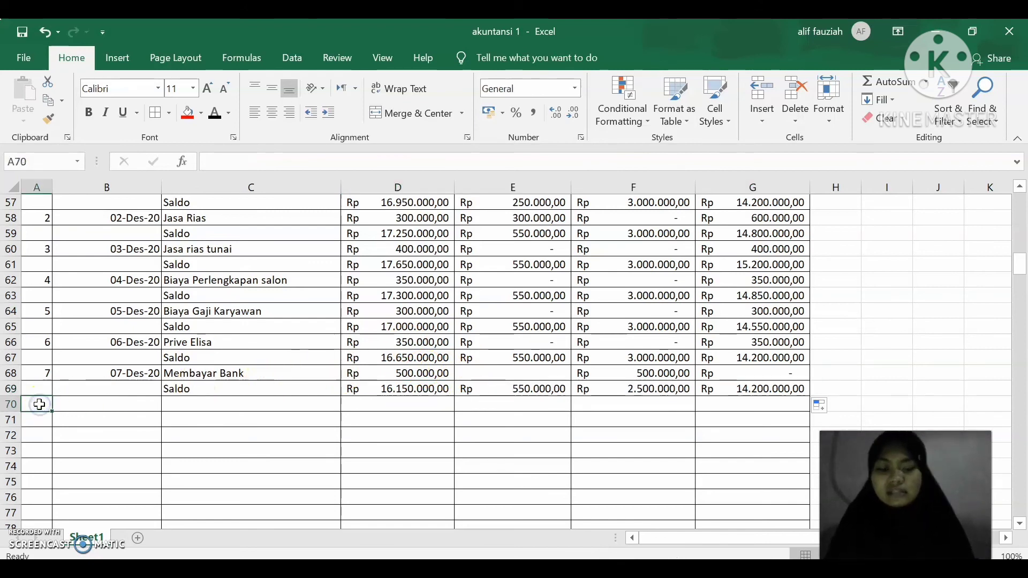
pyautogui.write('9')
pyautogui.write('8')
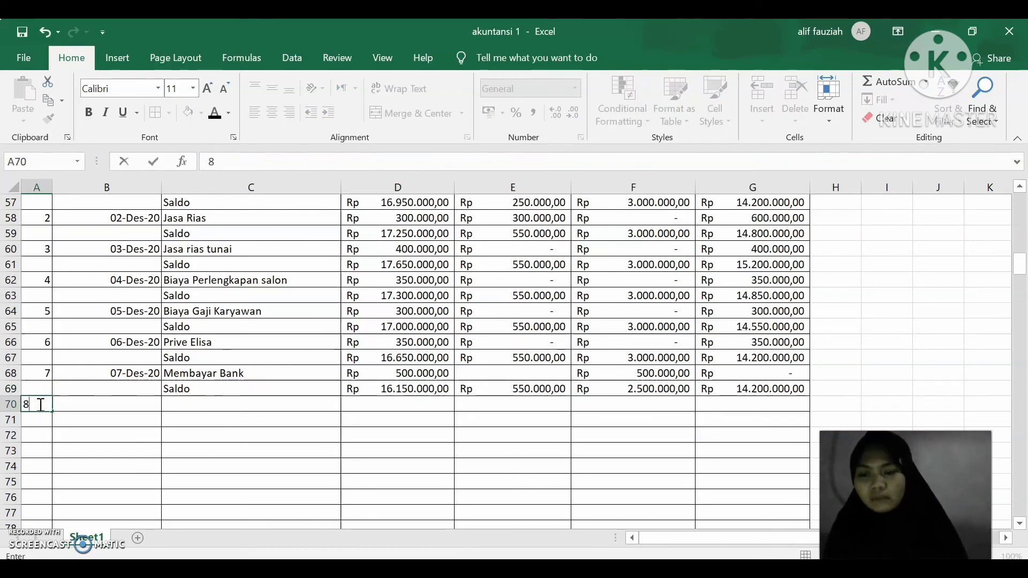
pyautogui.press('Tab')
pyautogui.write('0')
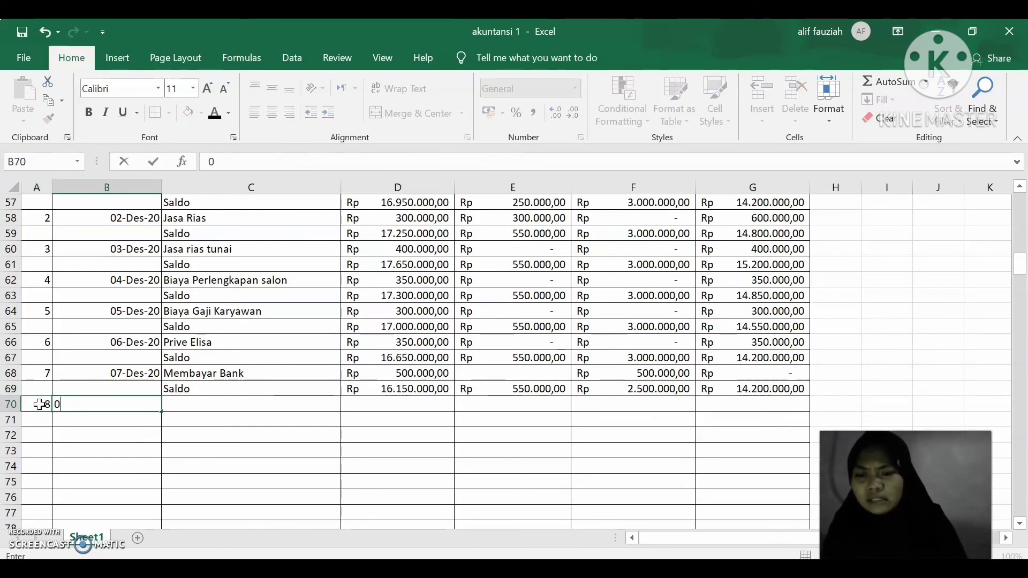
pyautogui.write('-')
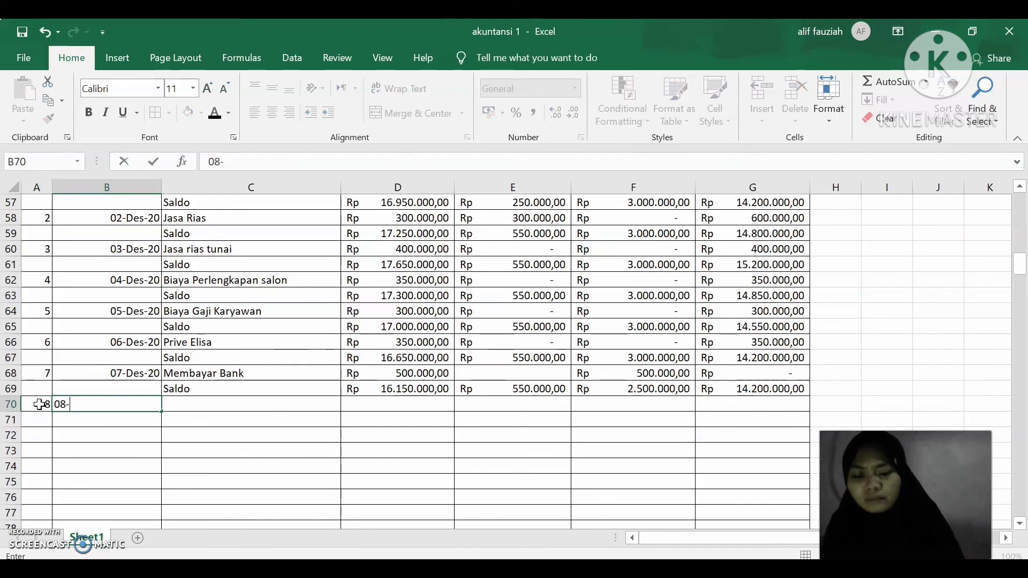
pyautogui.write('Desemb')
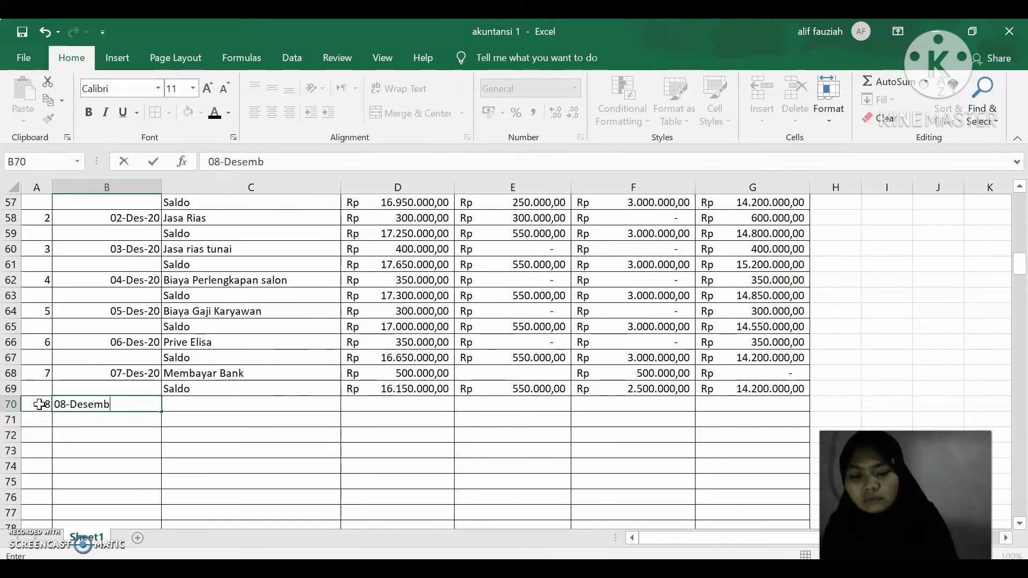
pyautogui.write('er-2020')
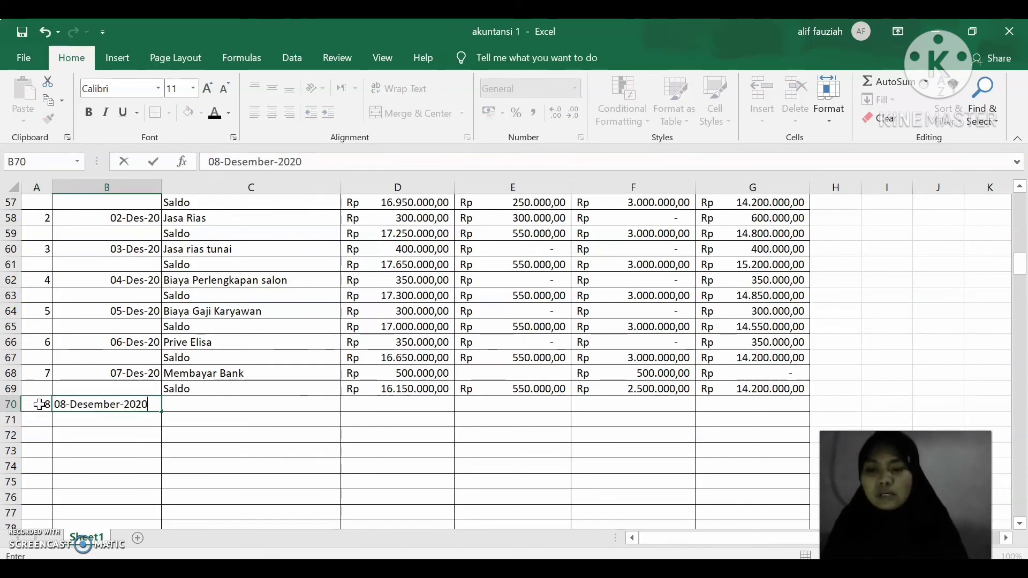
pyautogui.press('Tab')
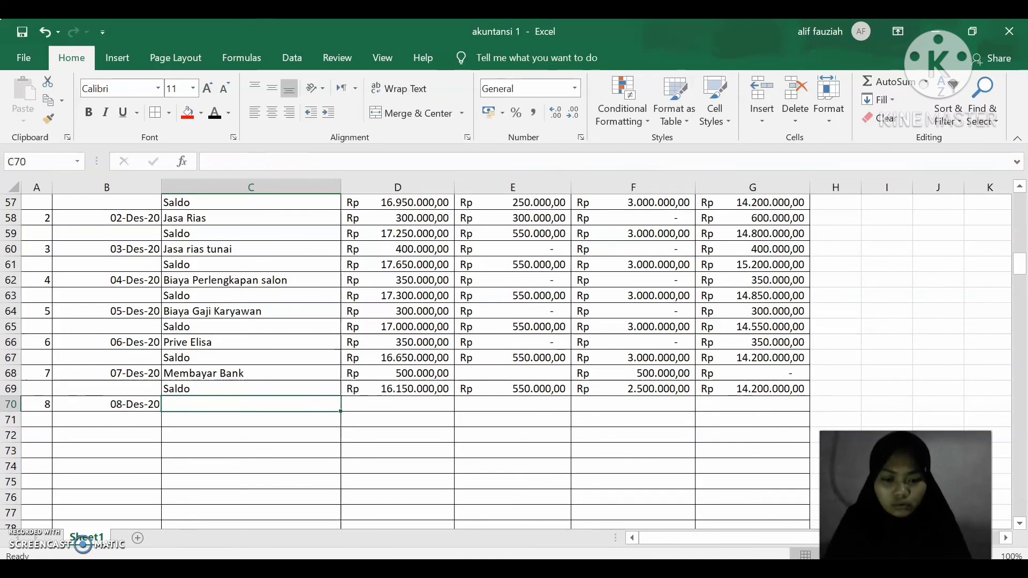
# Check the eighth transaction's description and amount in the Word list and return to the Excel sheet.
pyautogui.hotkey('alt', 'Tab')
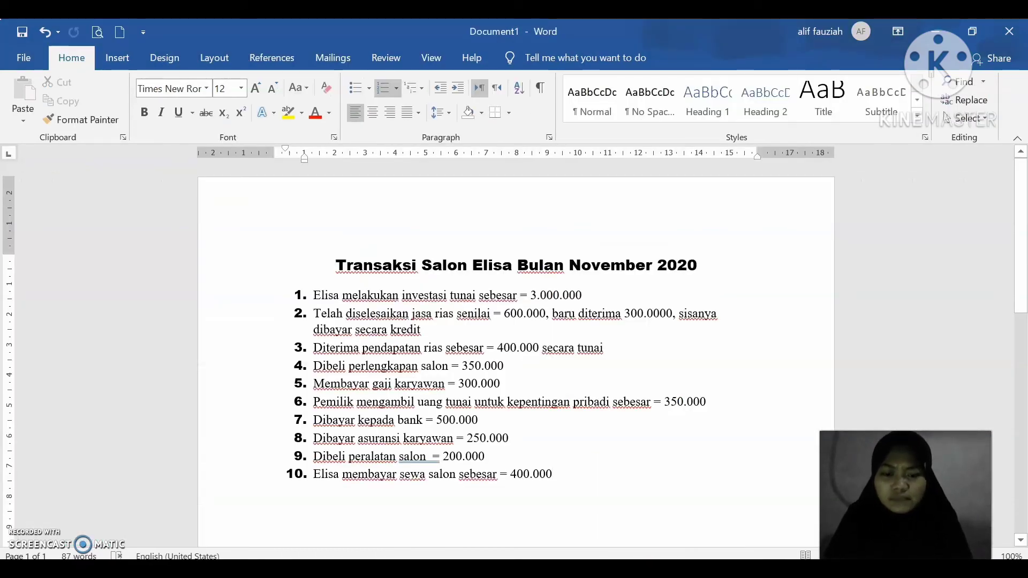
pyautogui.moveTo(615, 570)
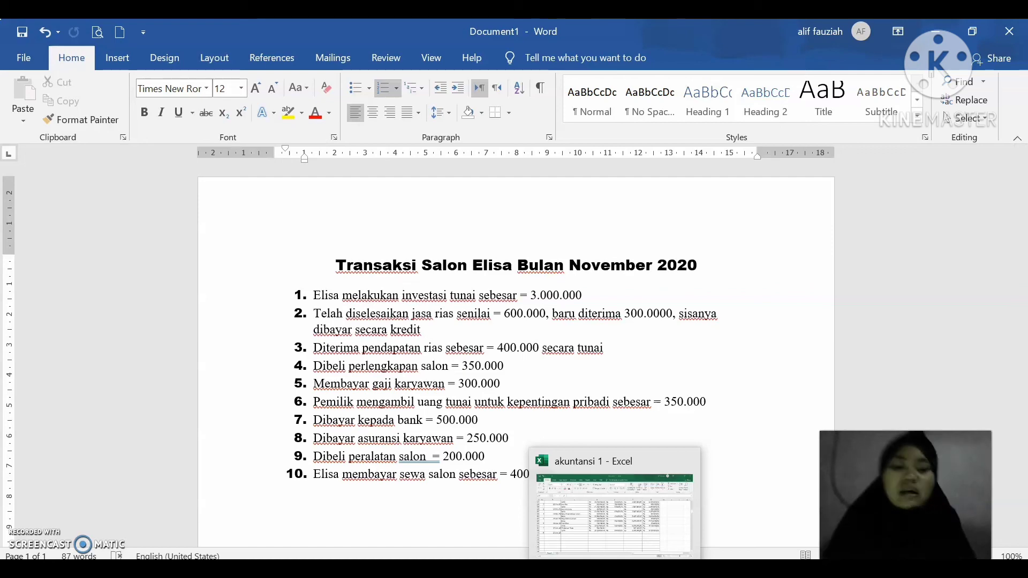
pyautogui.click(615, 570)
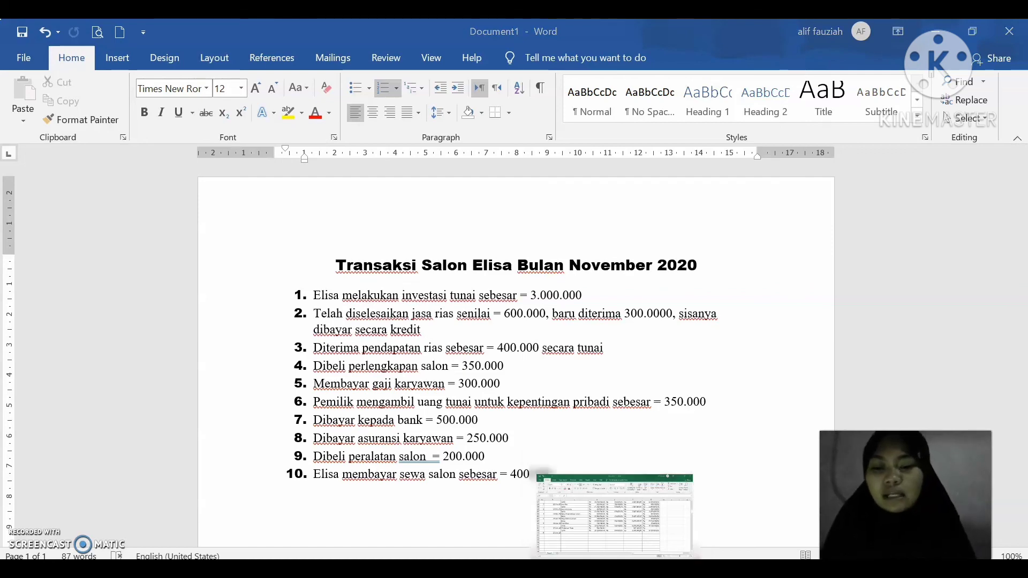
# Describe the eighth transaction in C70 as Biaya asuransi.
pyautogui.write('Biaya as')
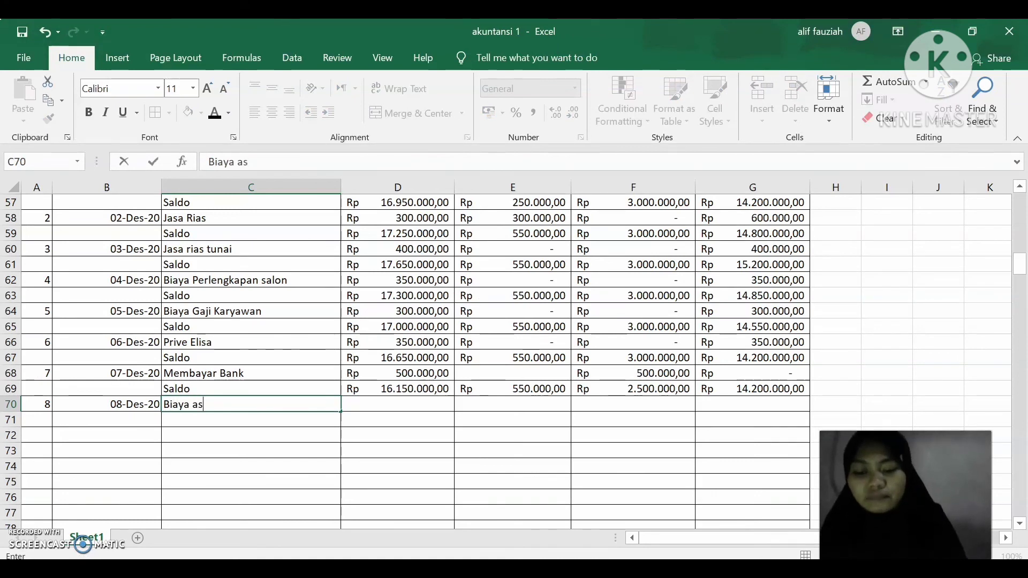
pyautogui.write('uransi')
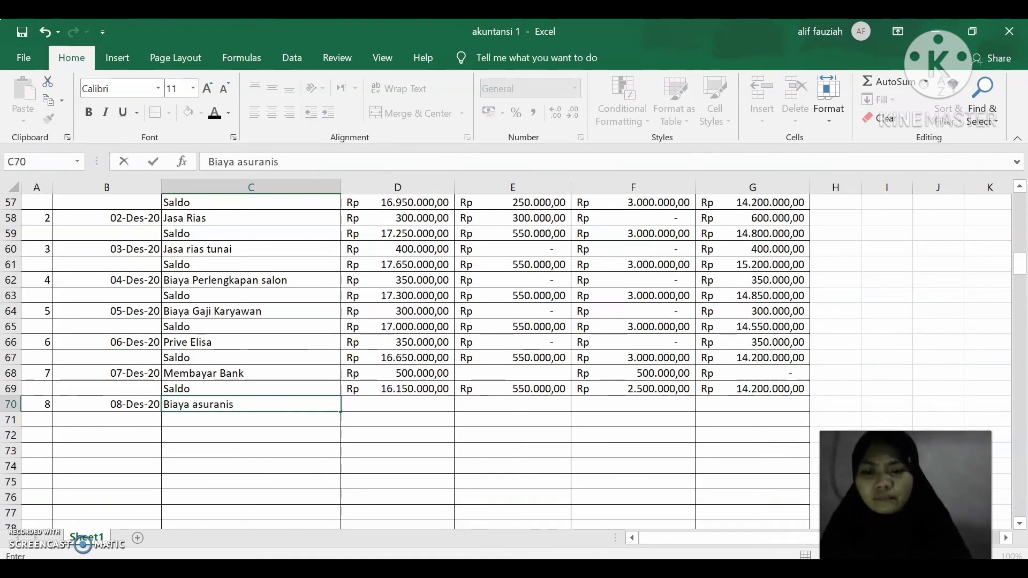
pyautogui.press('Tab')
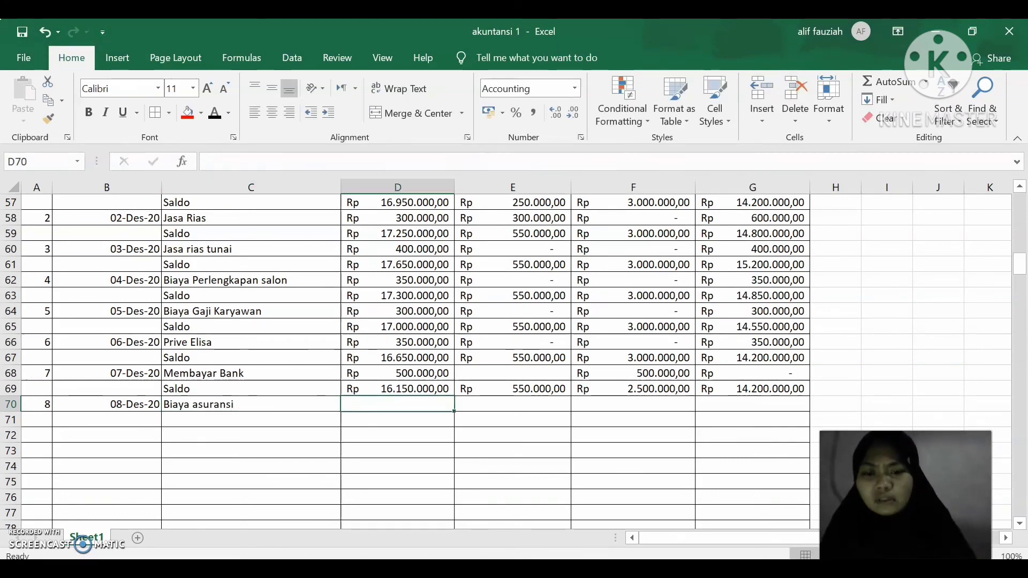
# Enter the eighth transaction's amounts: 200000 for Kas in D70, 0 in E70 and F70, and 200000 for Modal in G70.
pyautogui.write('200.0')
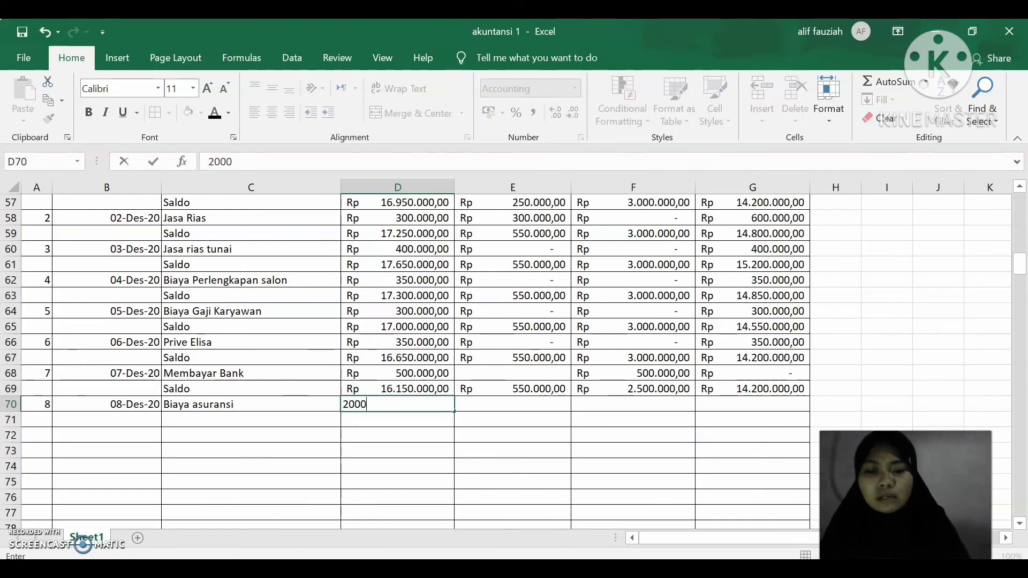
pyautogui.write('00')
pyautogui.press('Tab')
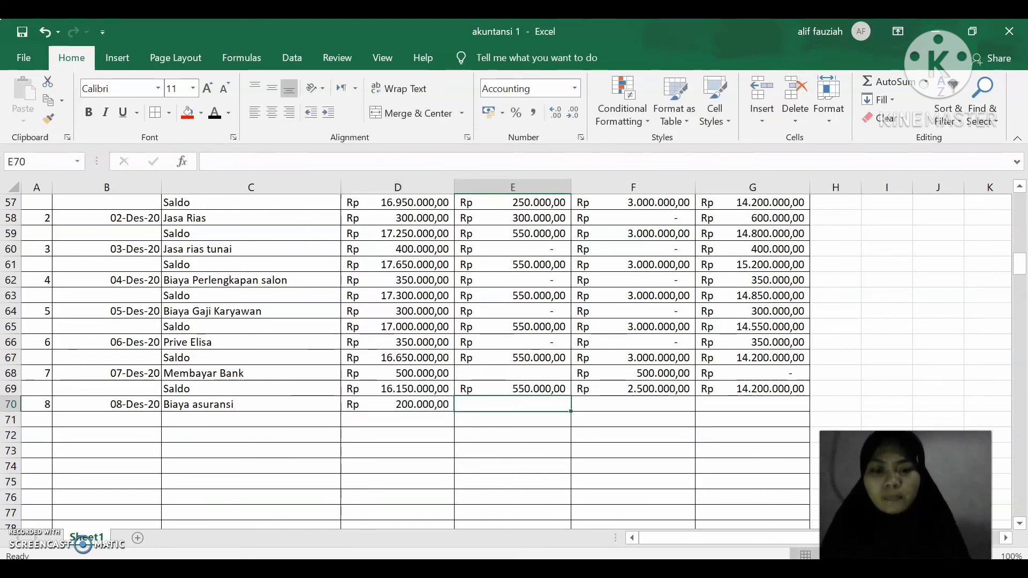
pyautogui.write('0')
pyautogui.press('Tab')
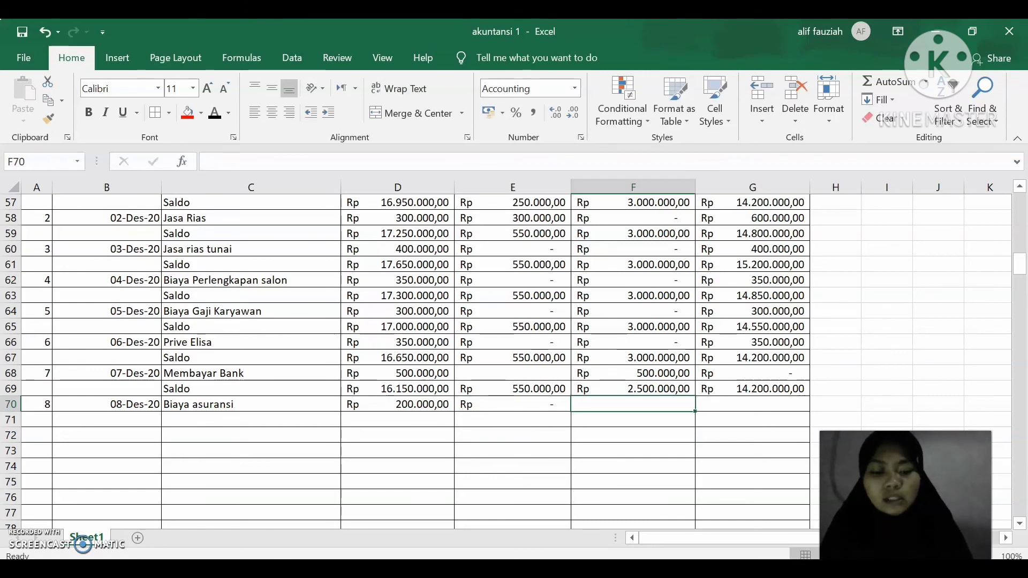
pyautogui.write('0')
pyautogui.press('Tab')
pyautogui.write('2')
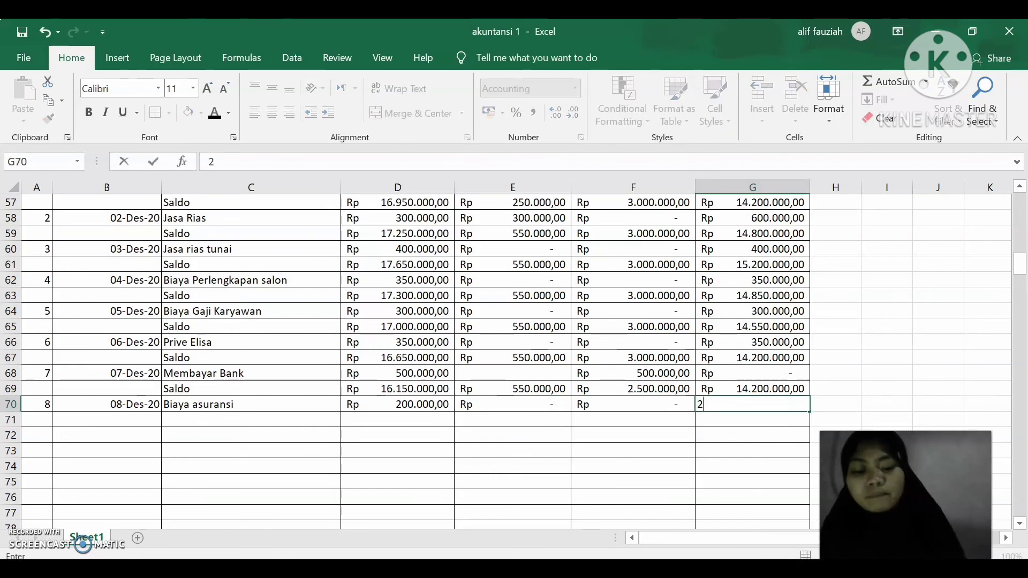
pyautogui.write('00.000')
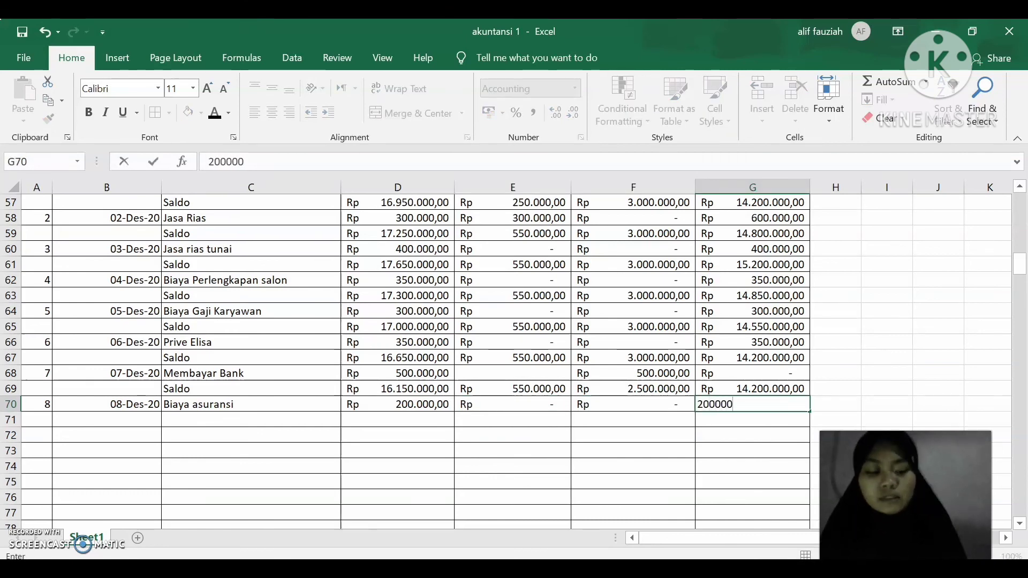
pyautogui.press('Return')
# Label the balance row below the eighth transaction as Saldo in C71.
pyautogui.press('Left')
pyautogui.press('Left')
pyautogui.press('Left')
pyautogui.press('Left')
pyautogui.press('Left')
pyautogui.press('Right')
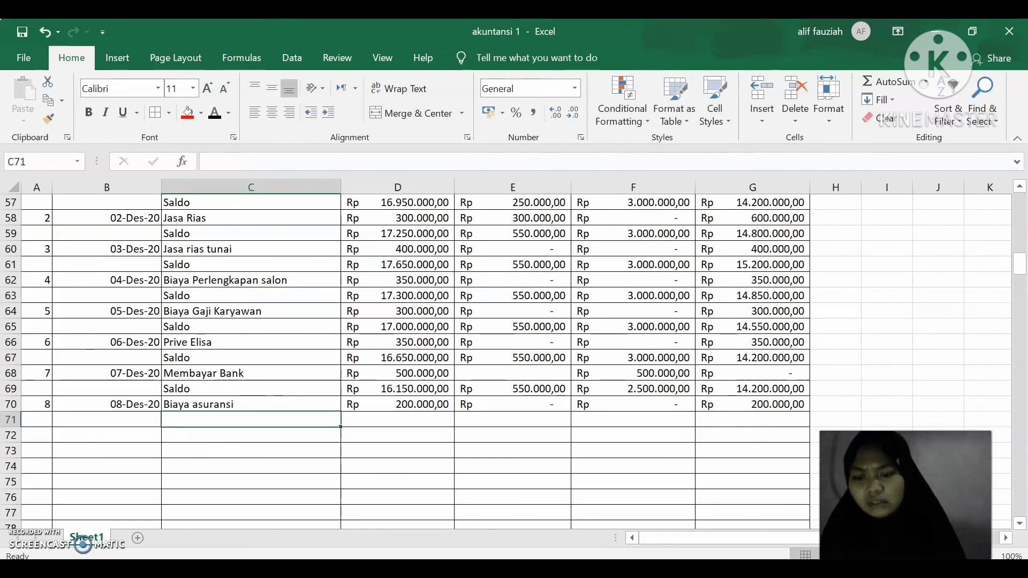
pyautogui.write('Saldo')
pyautogui.press('Right')
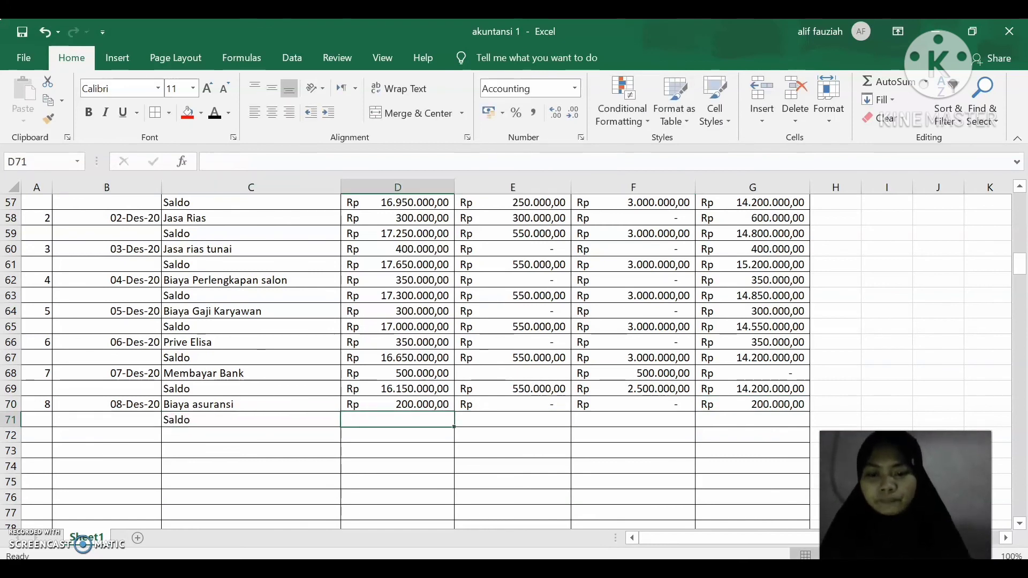
# Calculate the Kas balance in D71 as =D69-D70 and fill the formula across through G71.
pyautogui.write('=')
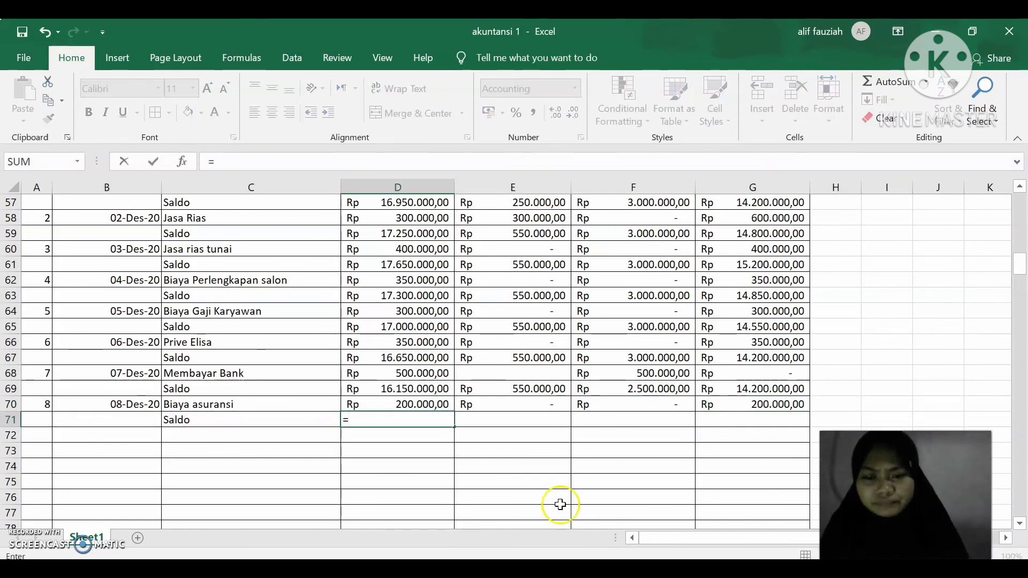
pyautogui.click(438, 391)
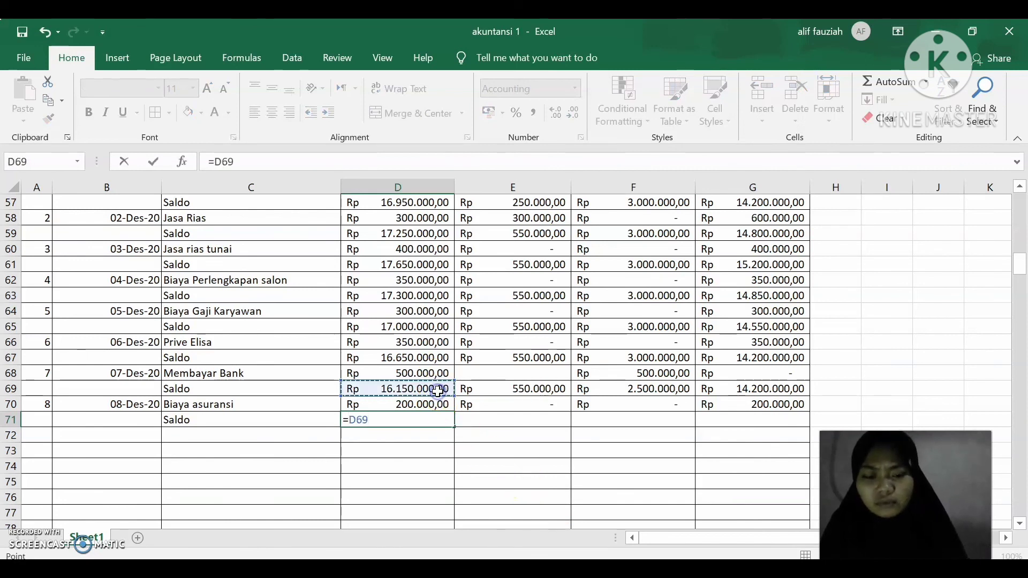
pyautogui.write('-')
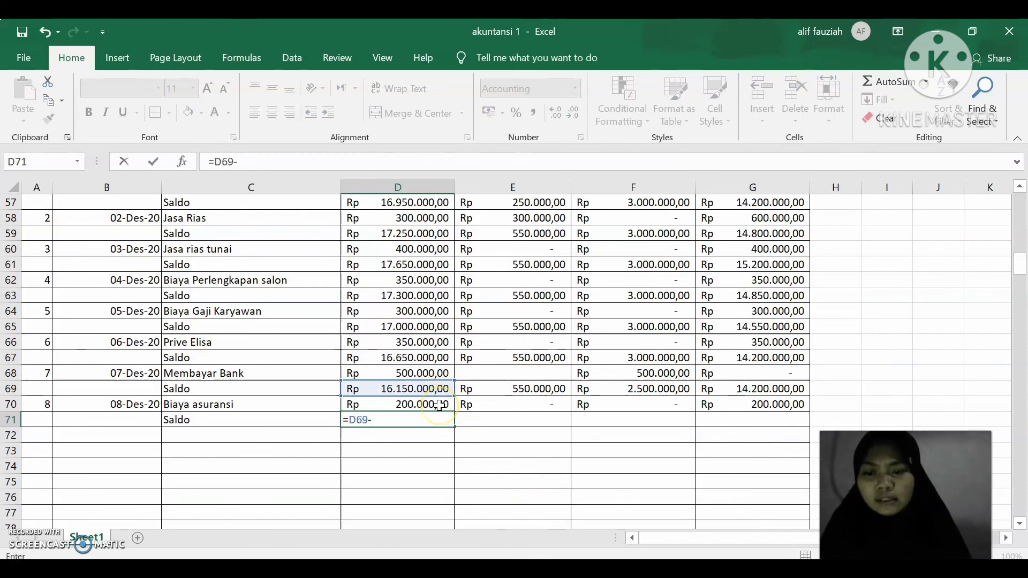
pyautogui.click(439, 406)
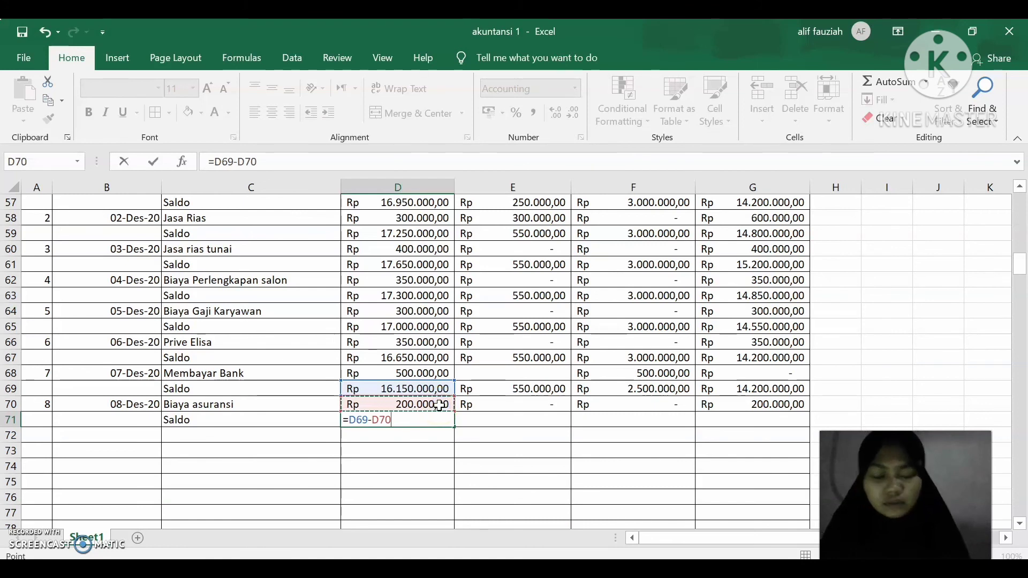
pyautogui.press('Return')
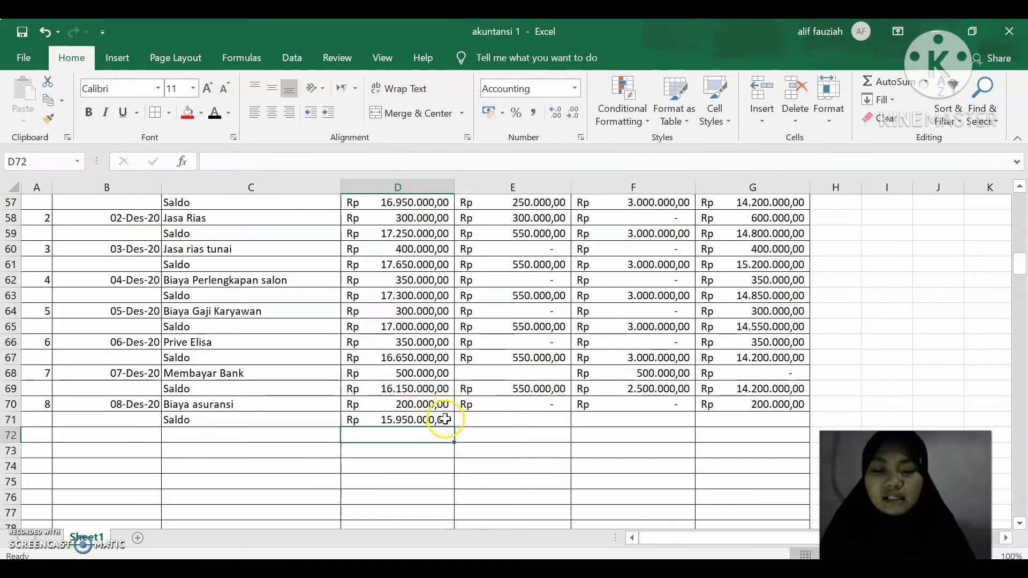
pyautogui.click(447, 421)
pyautogui.moveTo(452, 425); pyautogui.dragTo(771, 423)
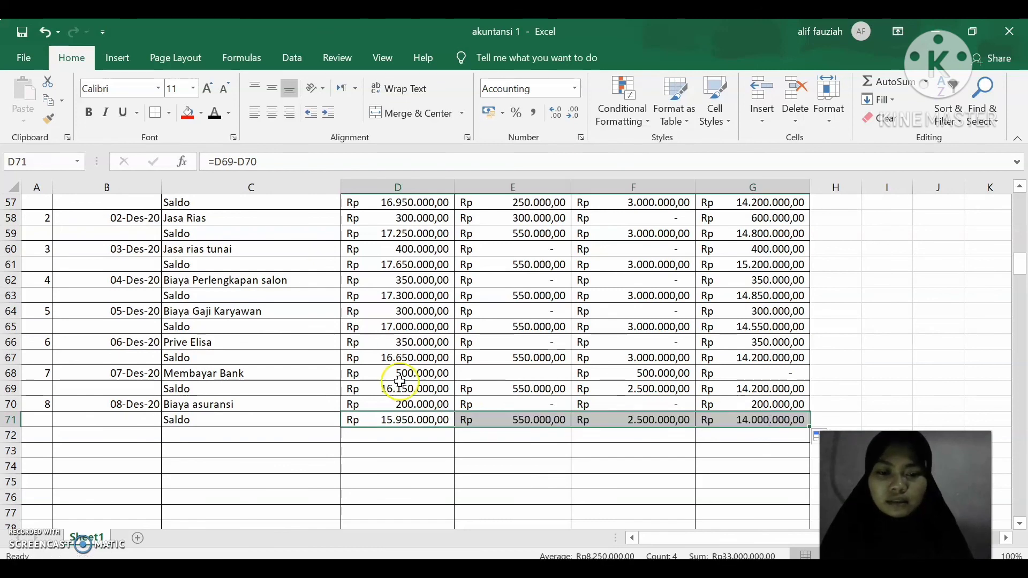
# Number the ninth transaction 9 in A72 and enter its date in B72 as 09-Desember-2020.
pyautogui.click(37, 436)
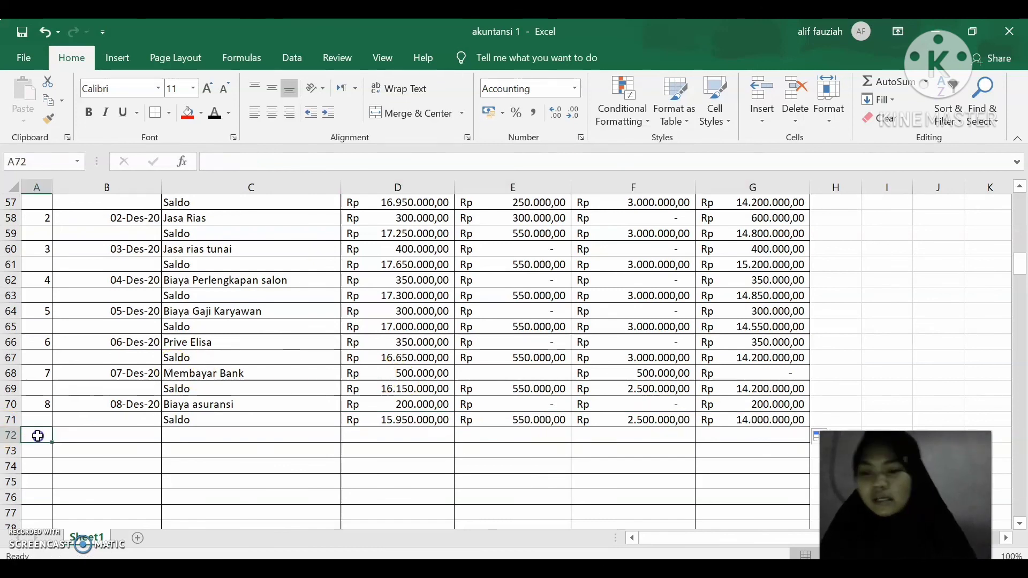
pyautogui.write('9')
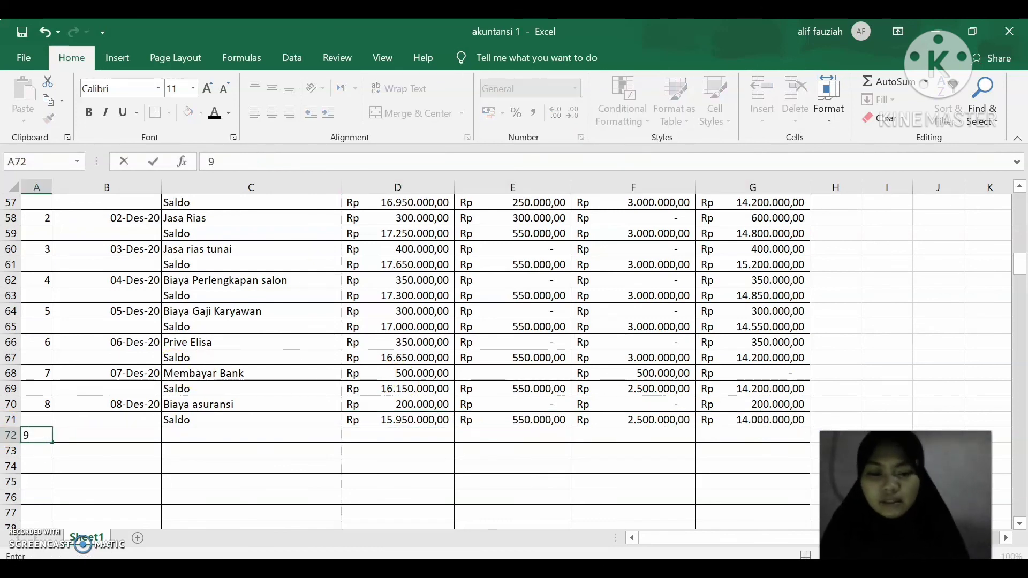
pyautogui.press('Tab')
pyautogui.write('0')
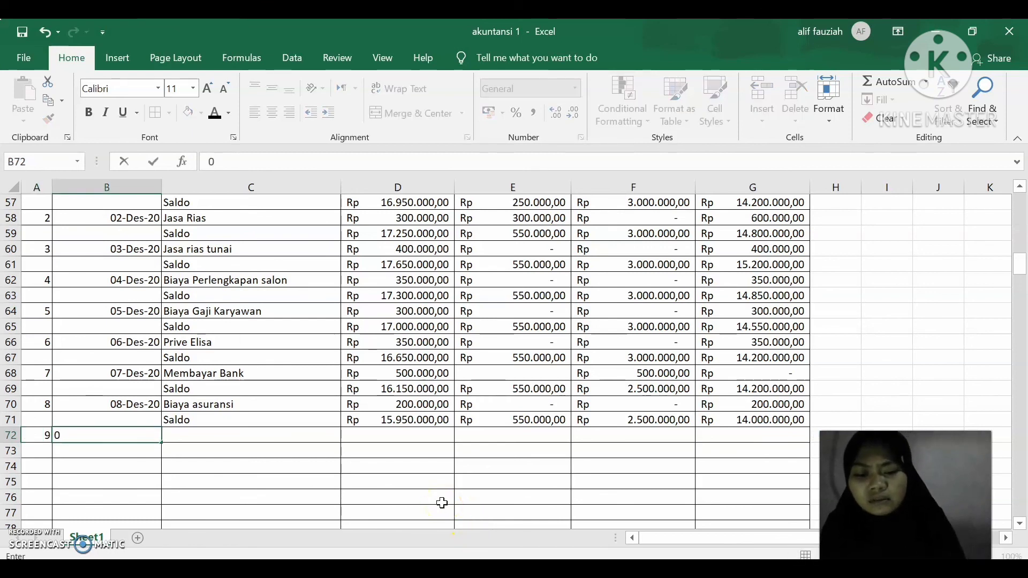
pyautogui.write('9-Dese')
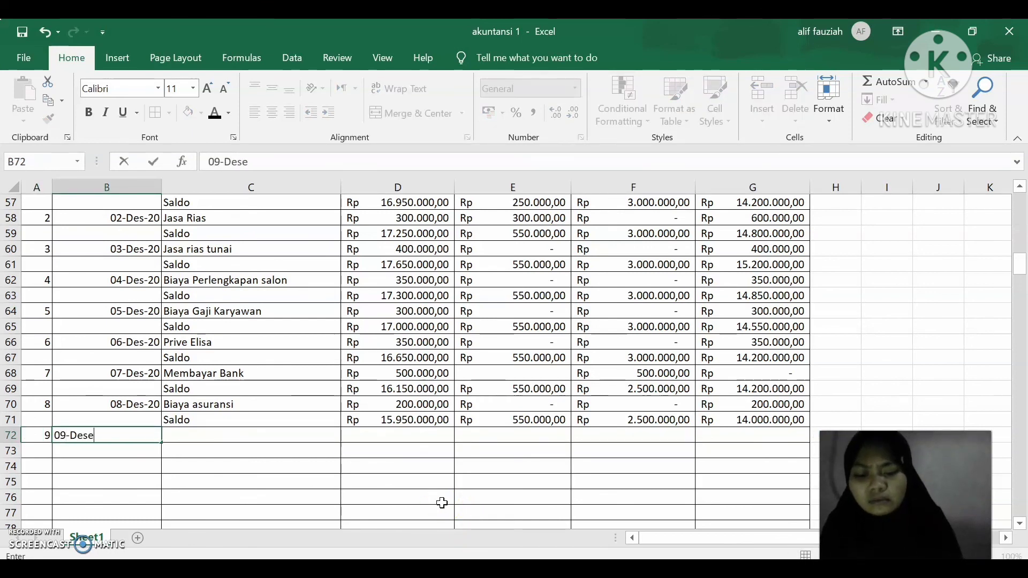
pyautogui.write('mber-')
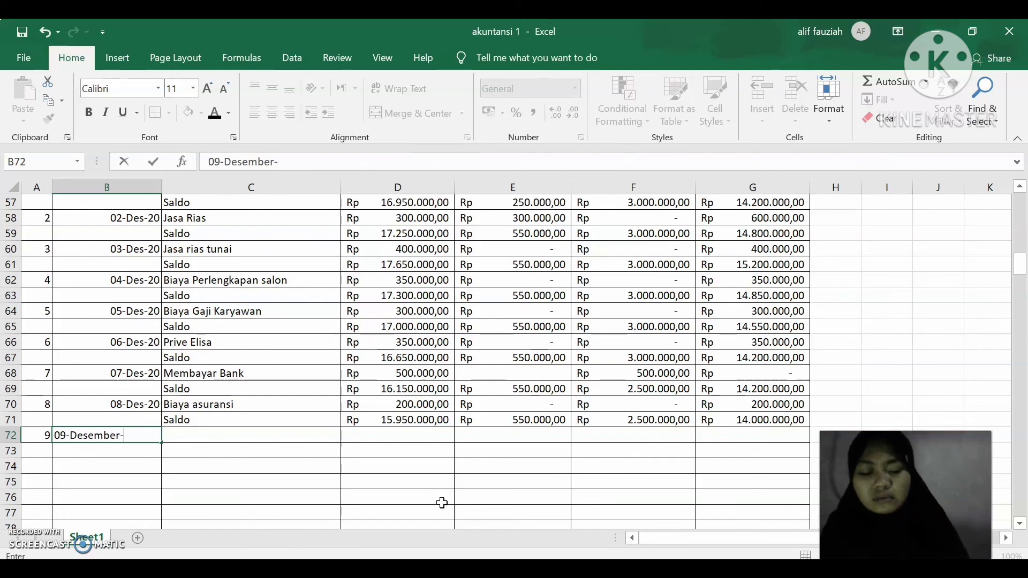
pyautogui.write('2020')
pyautogui.press('Tab')
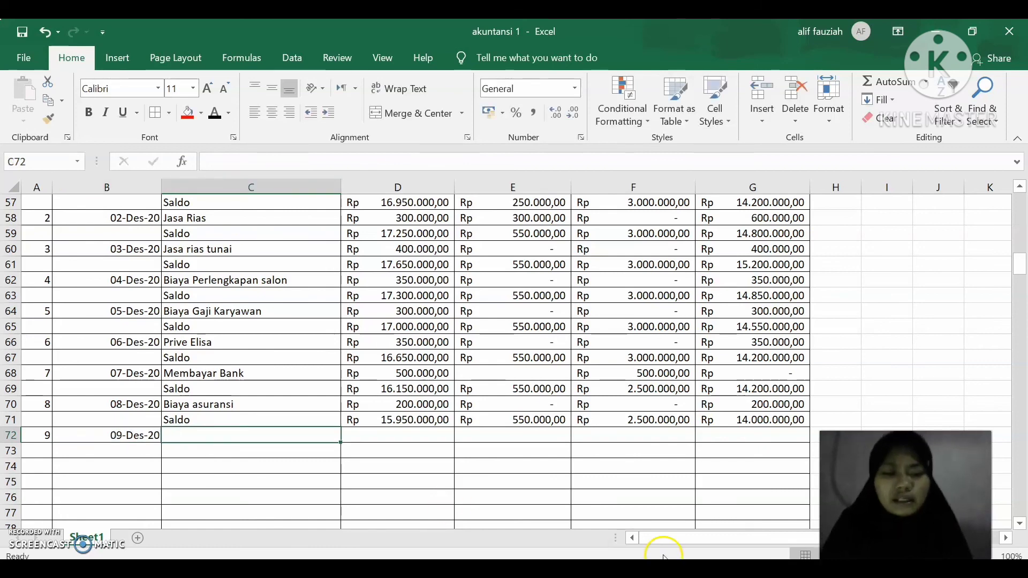
# Check the ninth transaction in the Word list and describe it in C72 of the Excel table as Biaya Perlengkapan salon.
pyautogui.hotkey('alt', 'Tab')
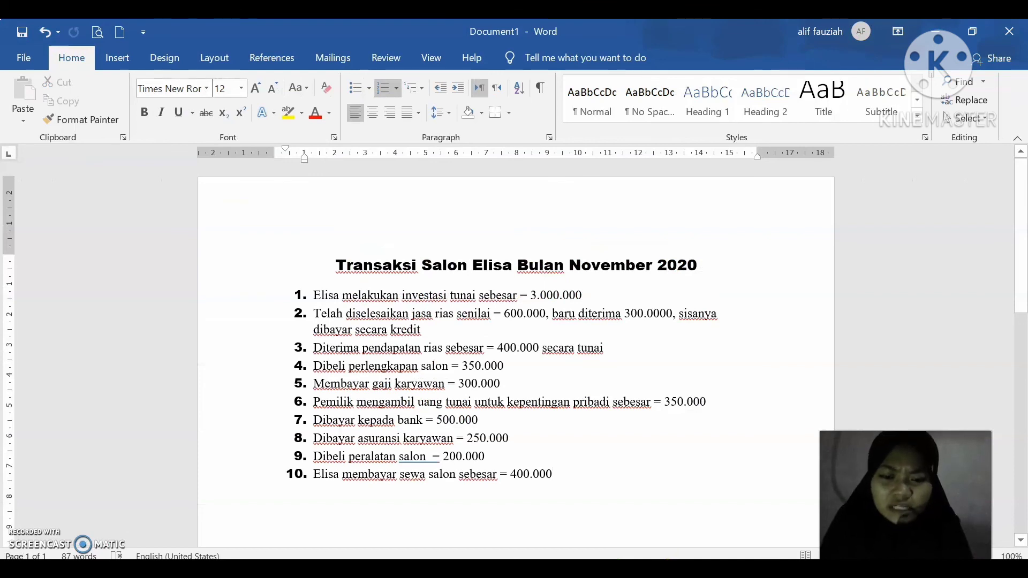
pyautogui.hotkey('alt', 'Tab')
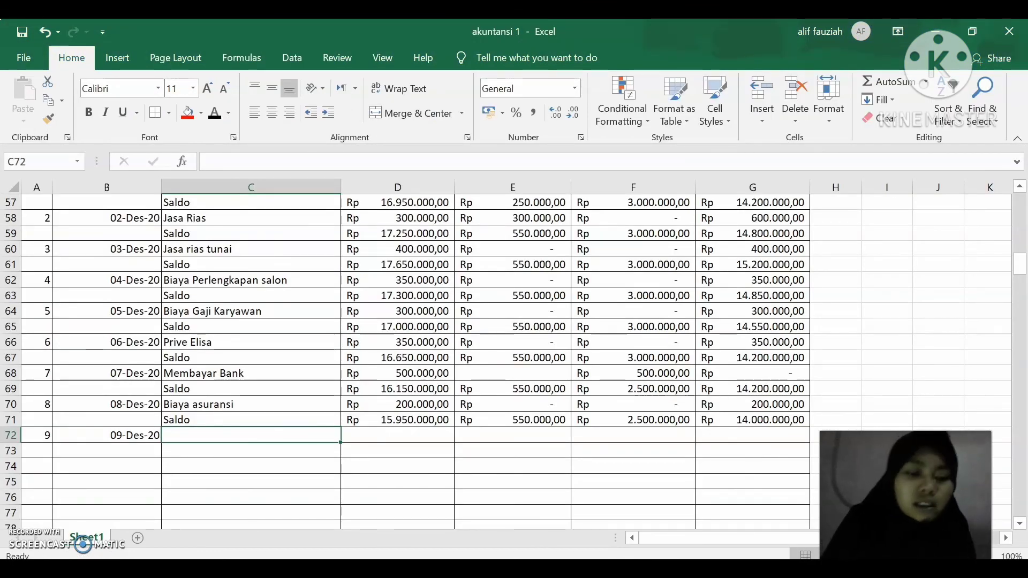
pyautogui.write('B')
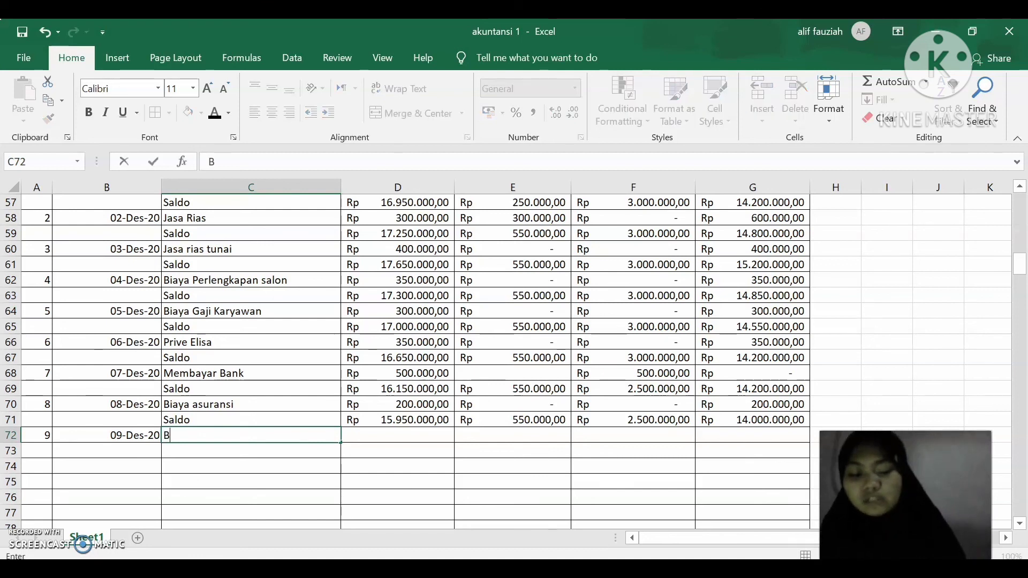
pyautogui.write('iaya pE')
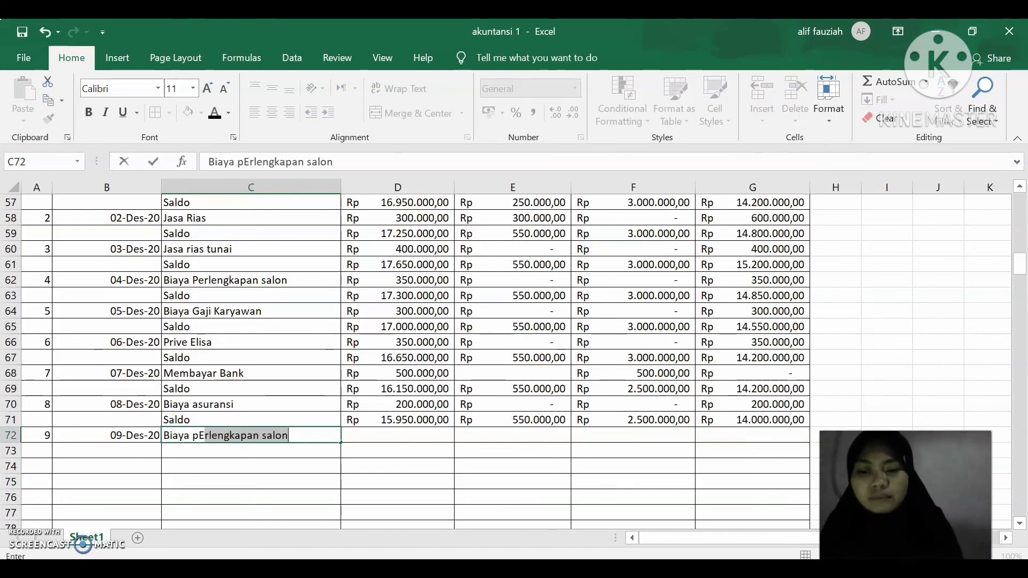
pyautogui.press('BackSpace')
pyautogui.press('BackSpace')
pyautogui.write('er')
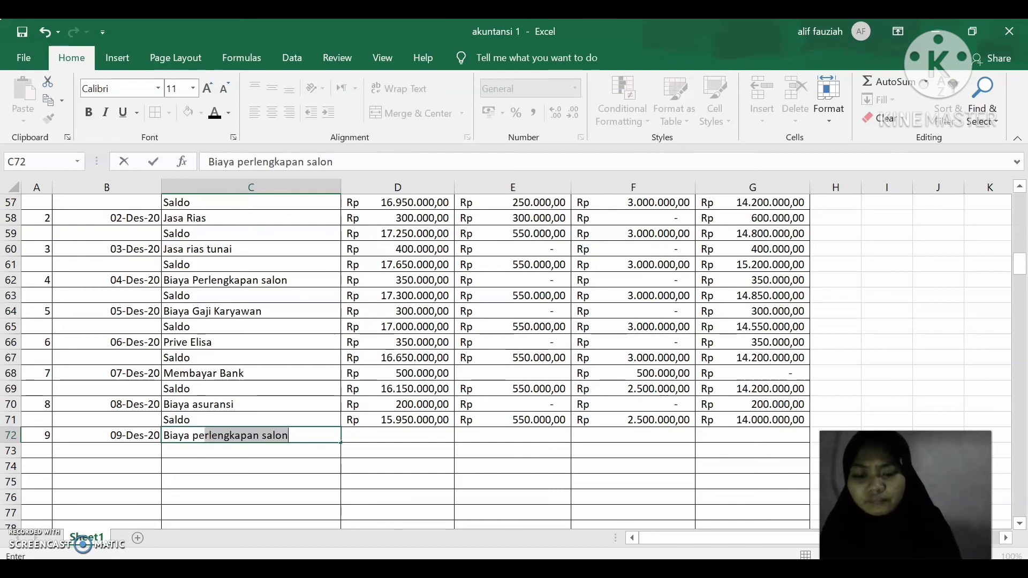
pyautogui.press('Tab')
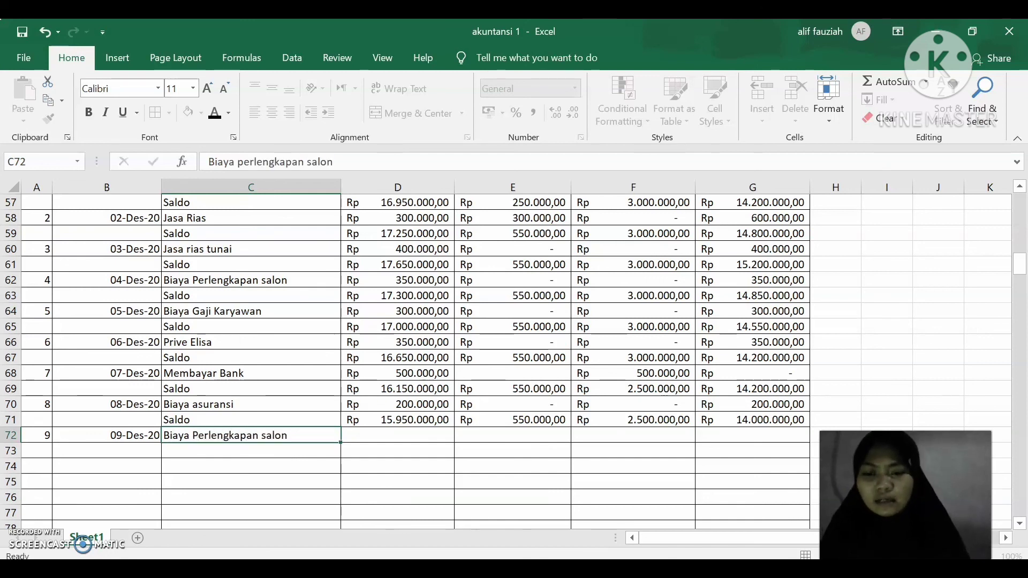
# Enter the ninth transaction's amounts: 200000 for Kas in D72, 0 in E72 and F72, and 200000 for Modal in G72.
pyautogui.write('2')
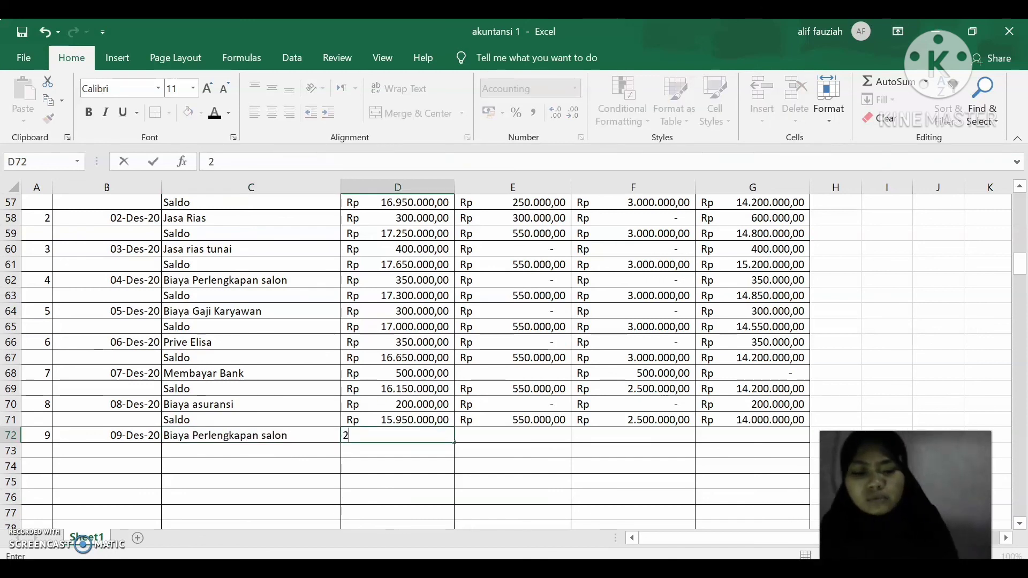
pyautogui.write('0000')
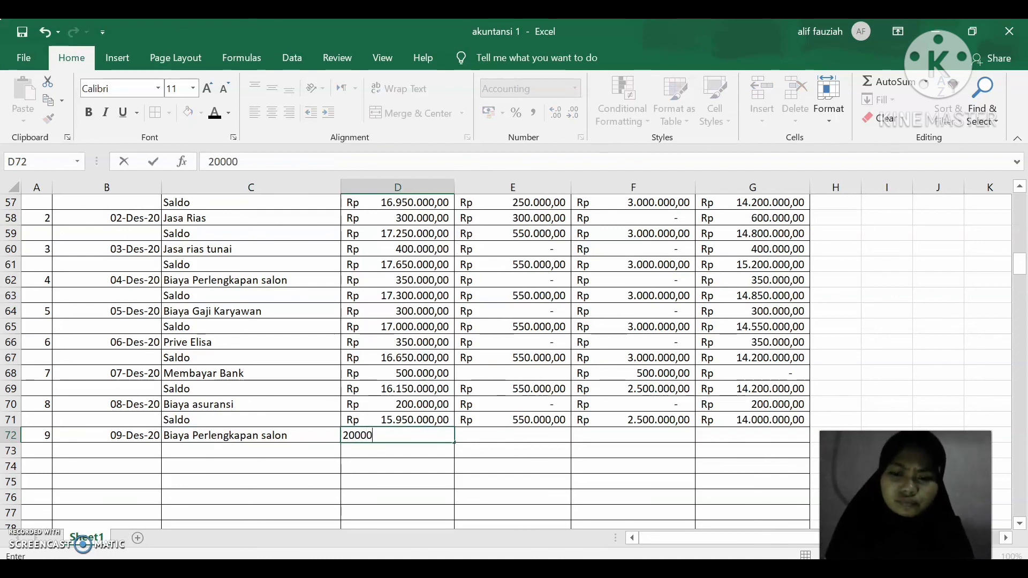
pyautogui.write('0')
pyautogui.press('Tab')
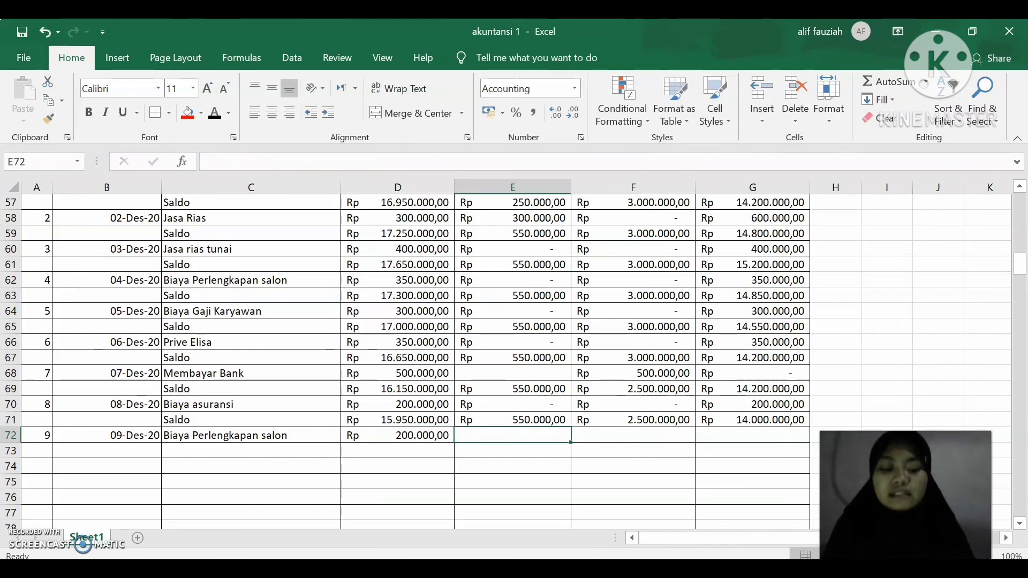
pyautogui.write('0')
pyautogui.press('Tab')
pyautogui.write('0')
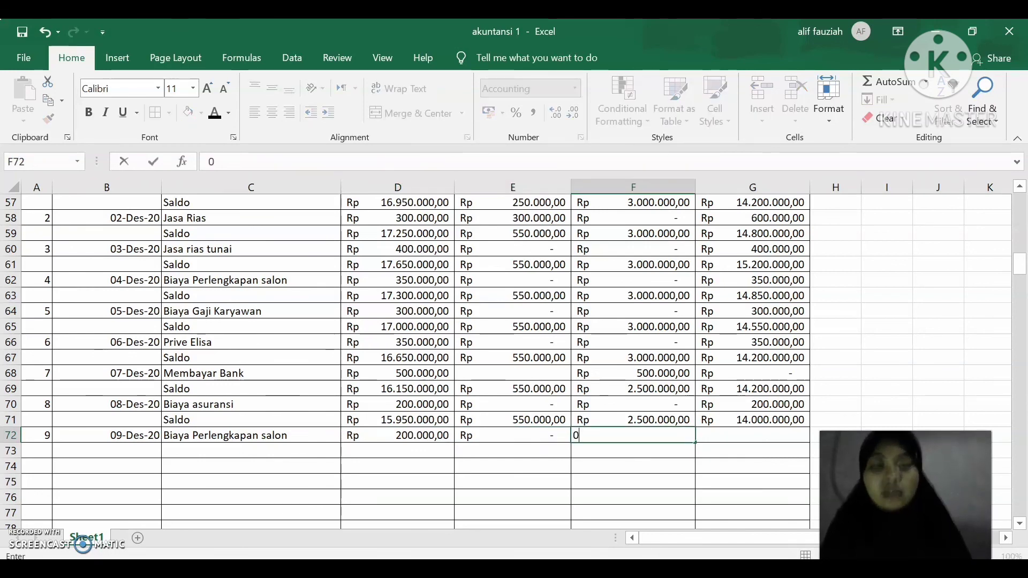
pyautogui.press('Tab')
pyautogui.write('2')
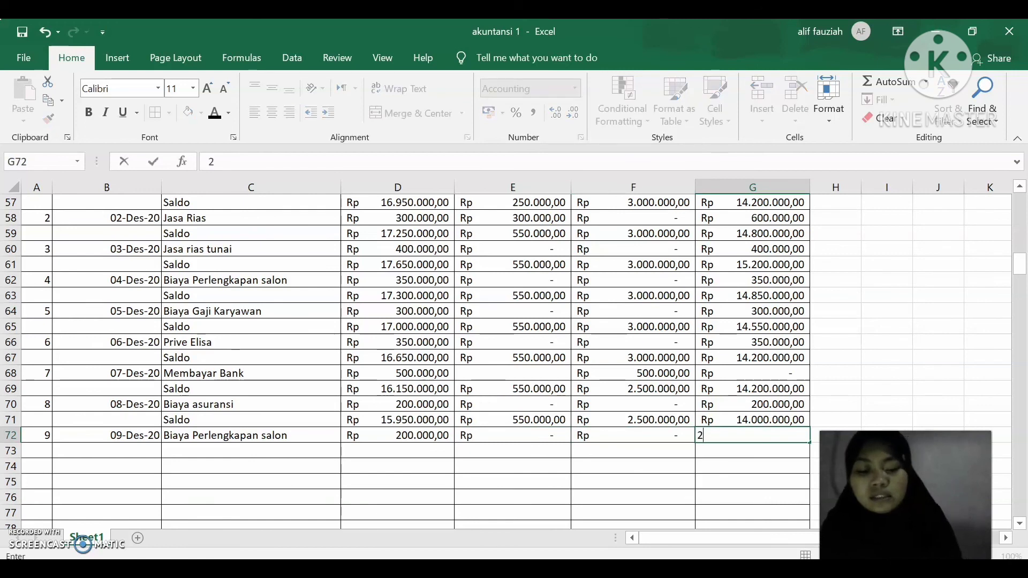
pyautogui.write('00.000000')
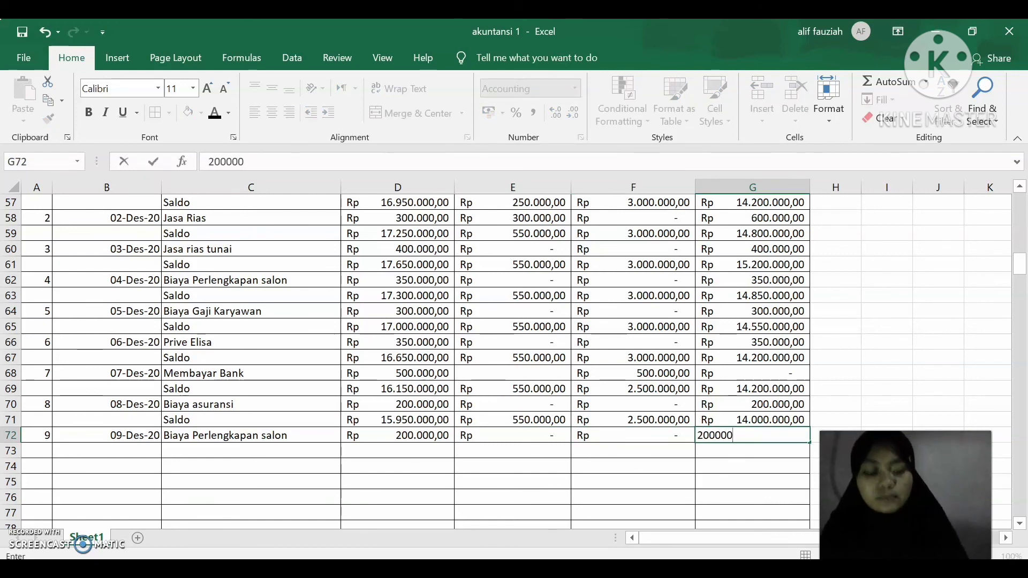
# Label the balance row below the ninth transaction as Saldo in C73.
pyautogui.press('Left')
pyautogui.press('Left')
pyautogui.press('Left')
pyautogui.press('Left')
pyautogui.press('Down')
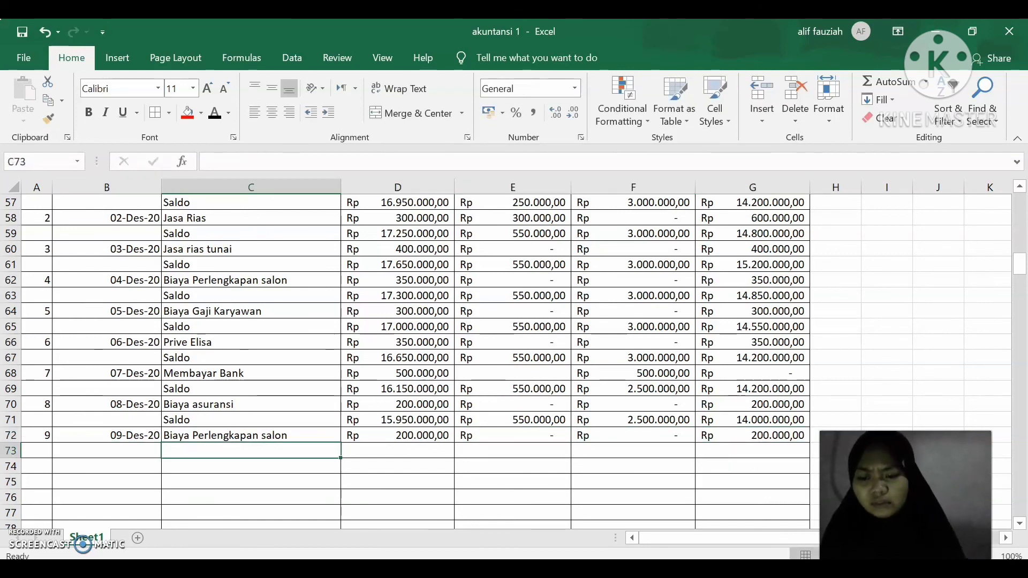
pyautogui.write('Saldo')
pyautogui.press('Right')
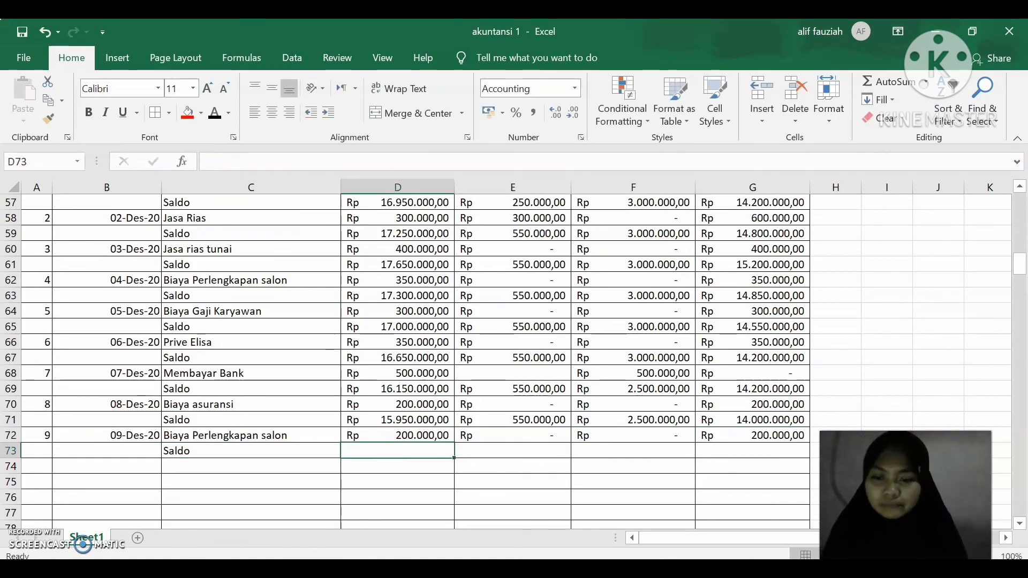
# Calculate the Kas balance in D73 as =D71-D72 and fill the formula across through G73.
pyautogui.write('=')
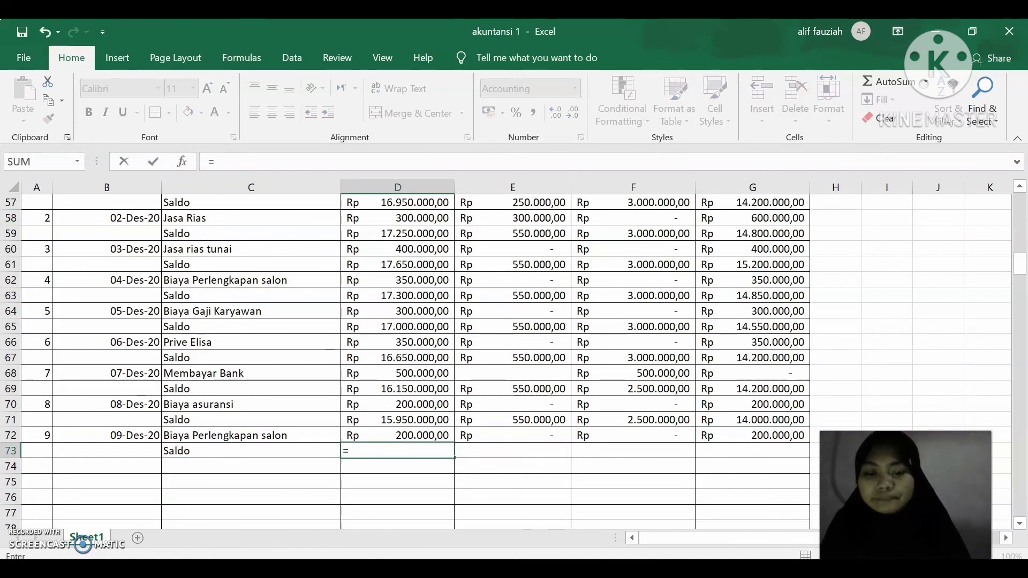
pyautogui.click(442, 420)
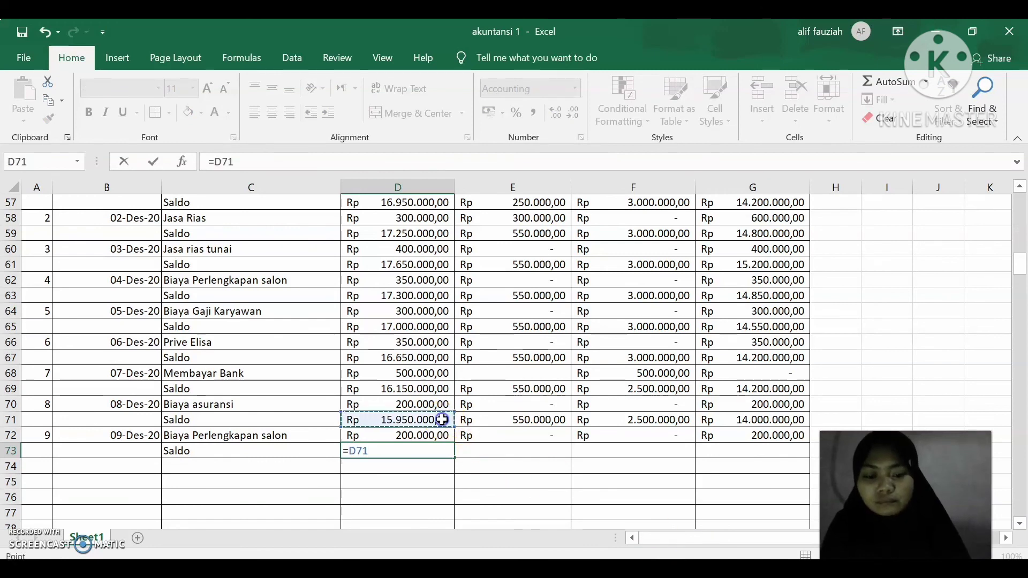
pyautogui.write('-')
pyautogui.click(444, 436)
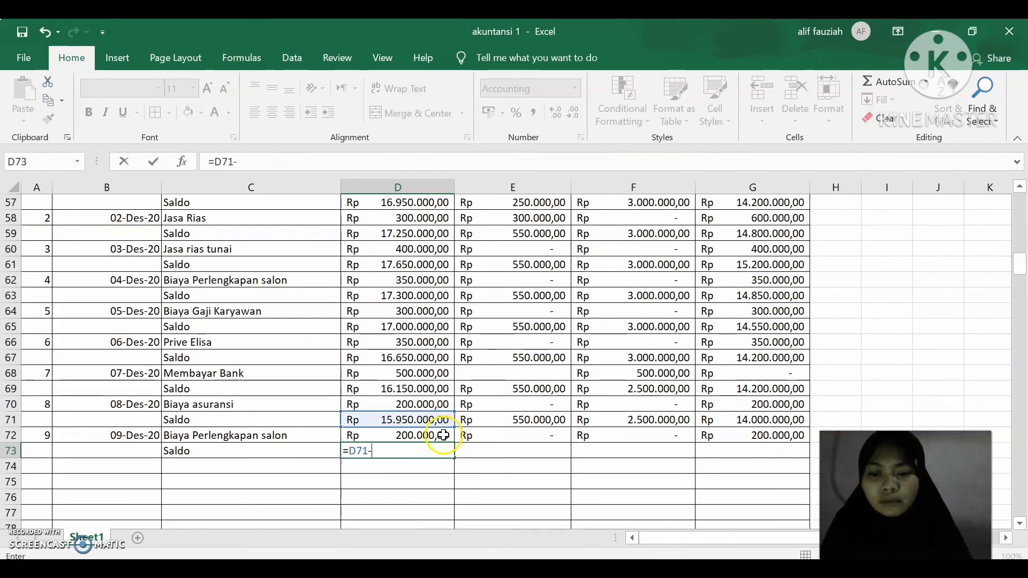
pyautogui.press('Return')
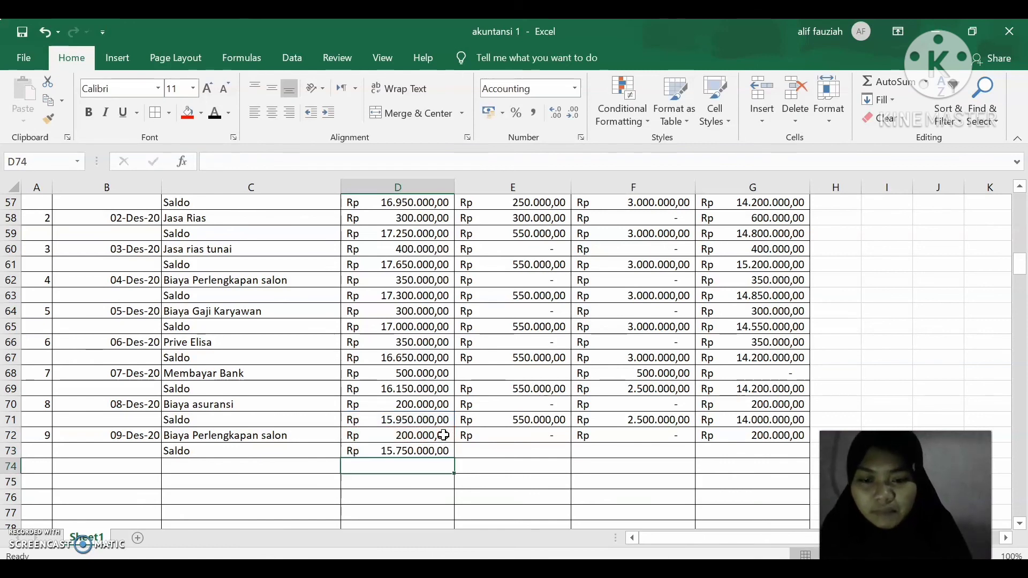
pyautogui.click(445, 448)
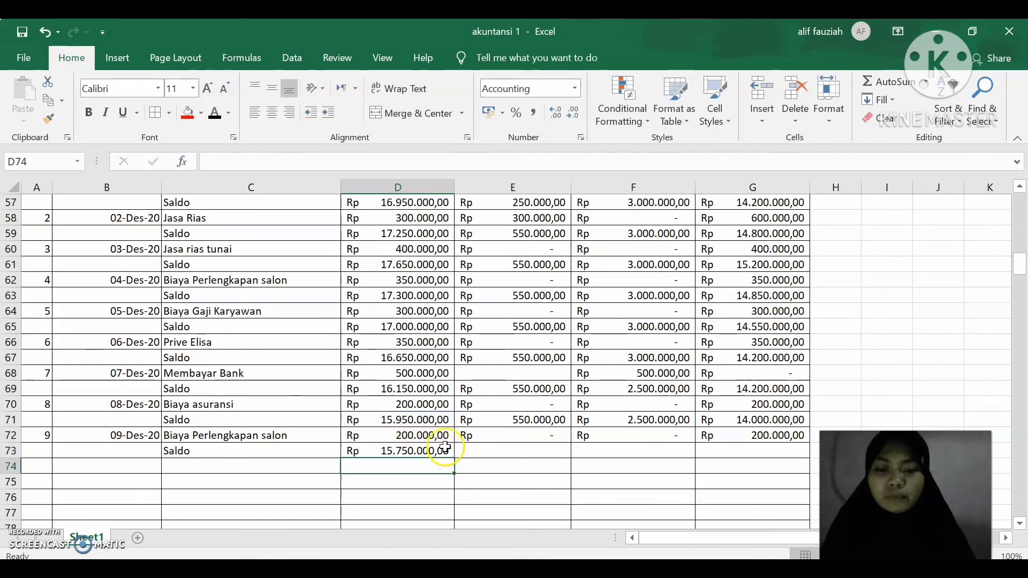
pyautogui.click(445, 448)
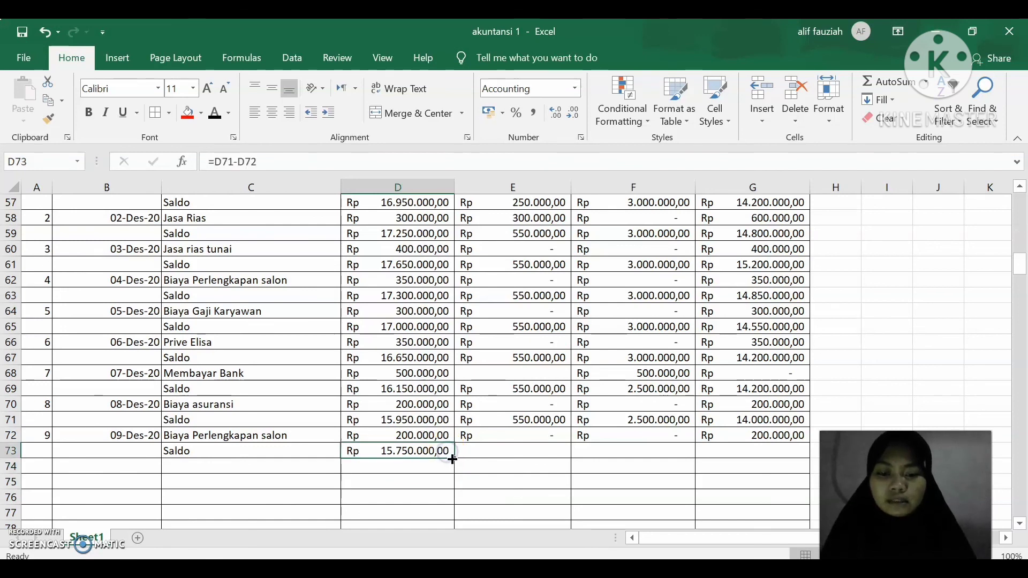
pyautogui.moveTo(454, 457); pyautogui.dragTo(774, 450)
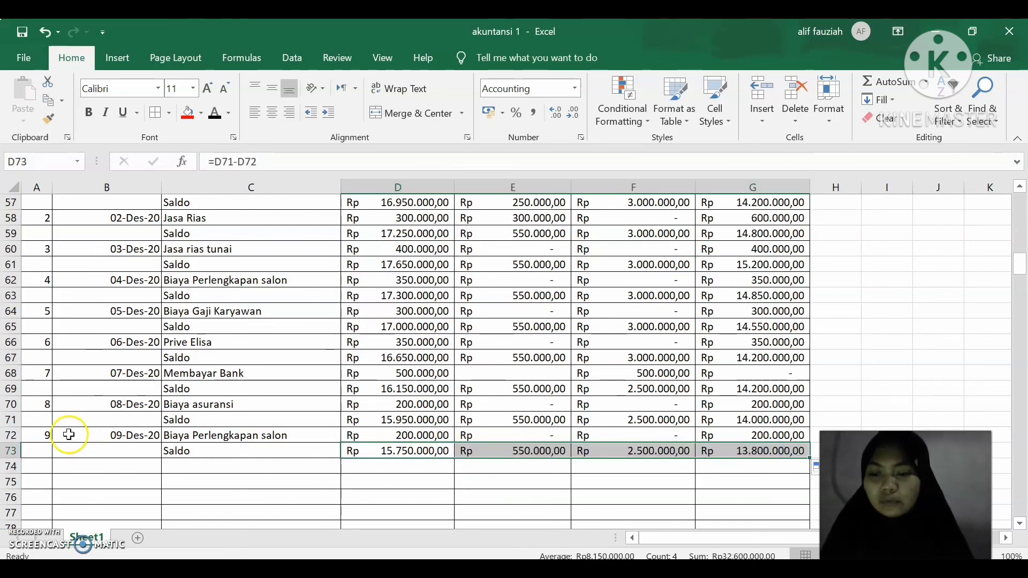
# Number the new transaction row 10 in A74 and enter its date as 10-desembrer-2020 in B74.
pyautogui.click(40, 466)
pyautogui.write('10')
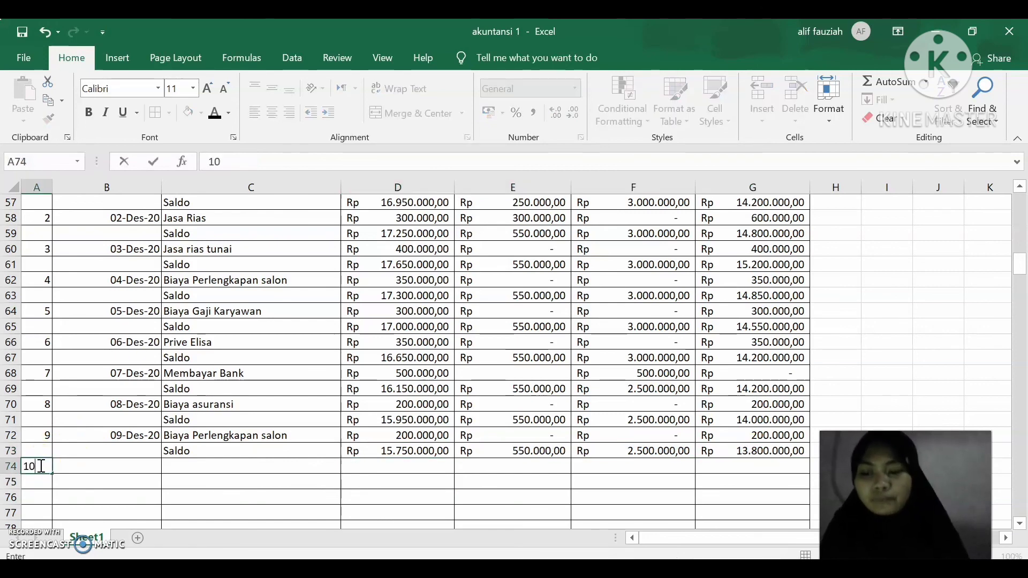
pyautogui.click(138, 475)
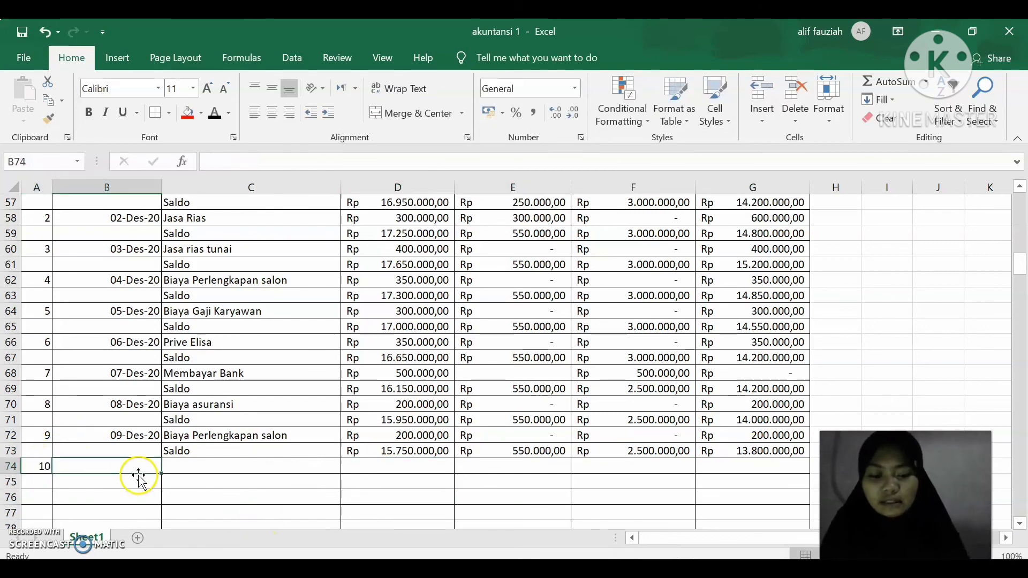
pyautogui.write('10')
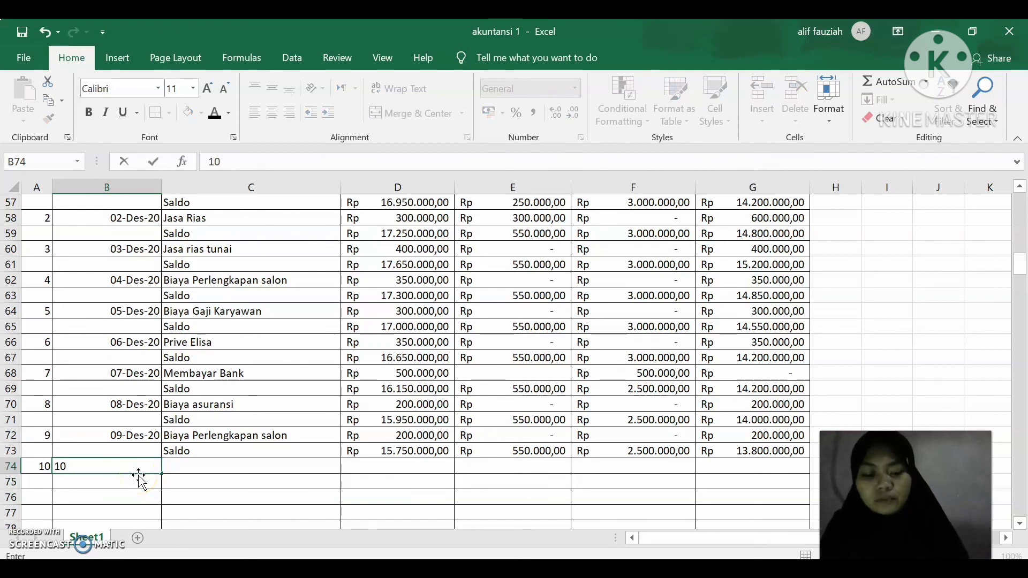
pyautogui.write('-de')
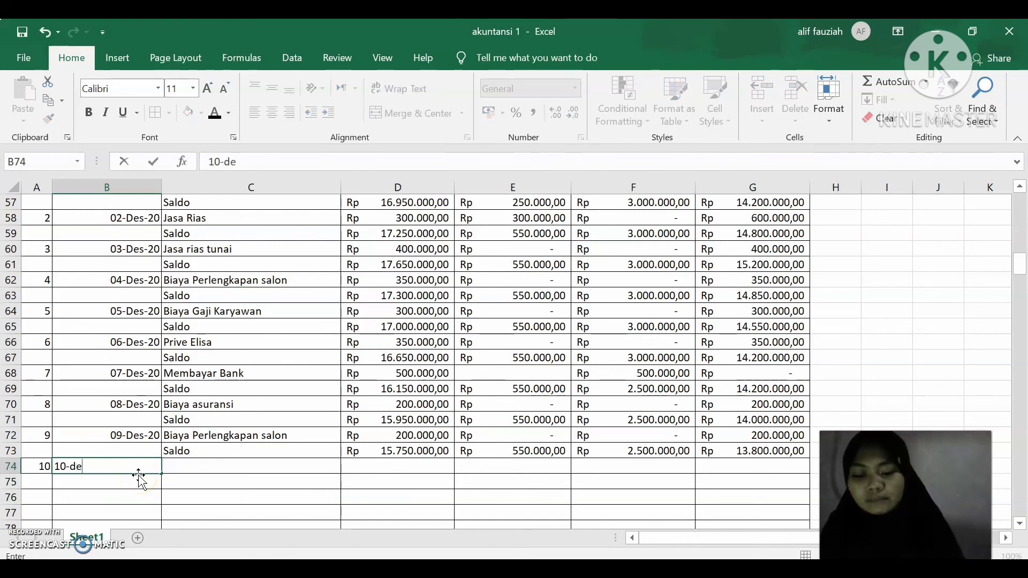
pyautogui.write('sembre')
pyautogui.press('BackSpace')
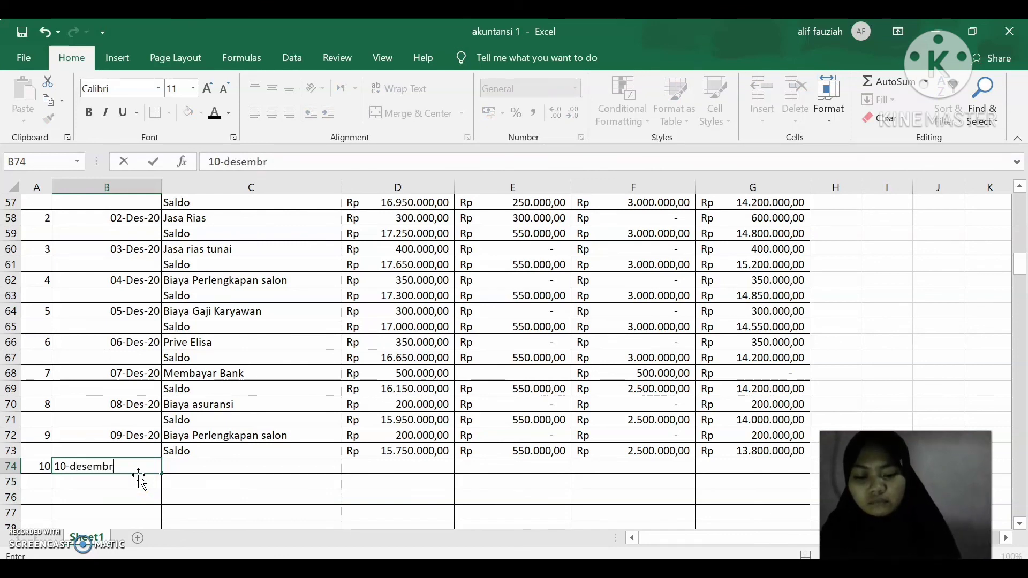
pyautogui.write('er-2020')
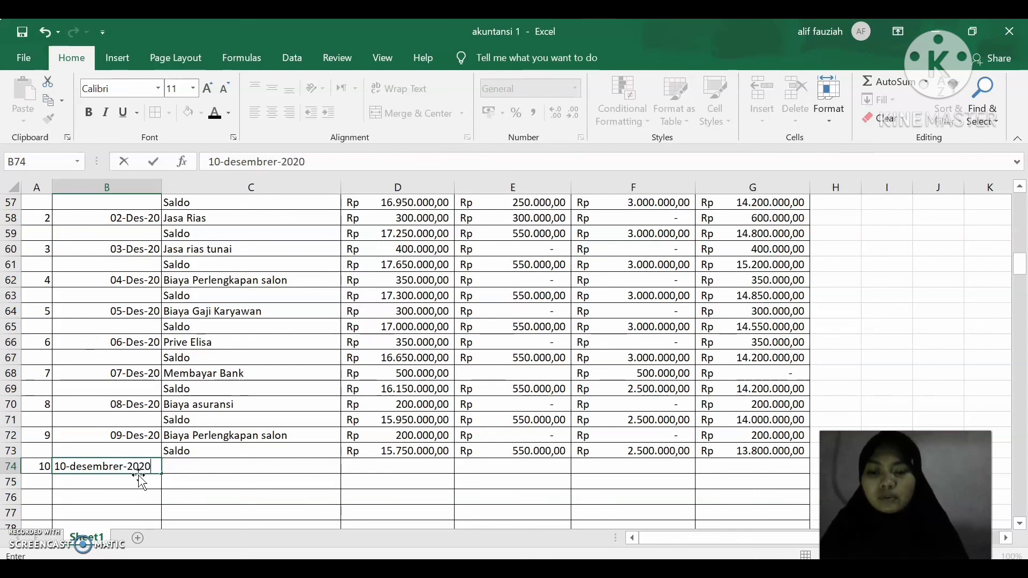
pyautogui.press('Tab')
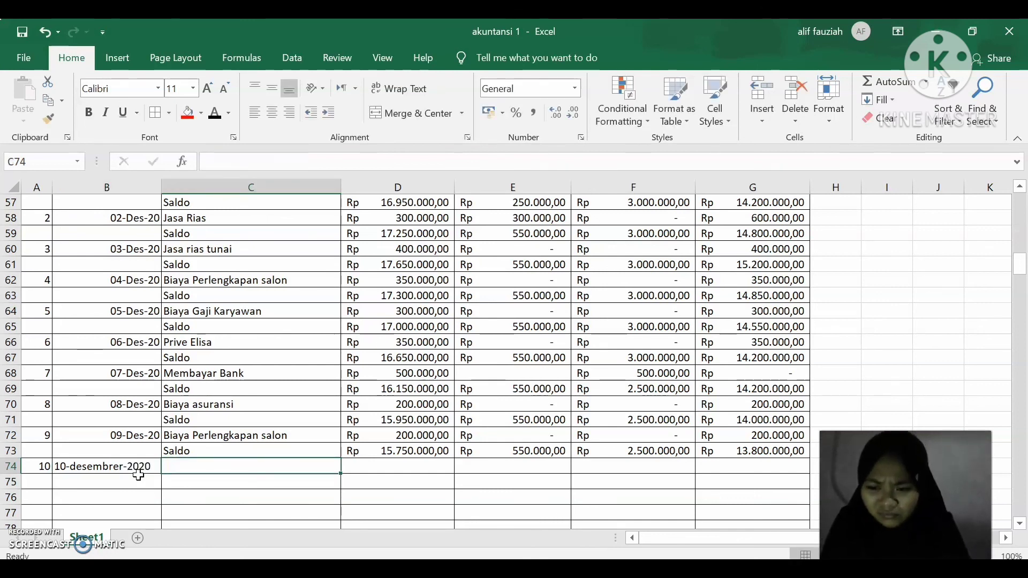
# Correct the spelling of the tenth transaction's date in B74 to 10-Desember-2020.
pyautogui.press('Left')
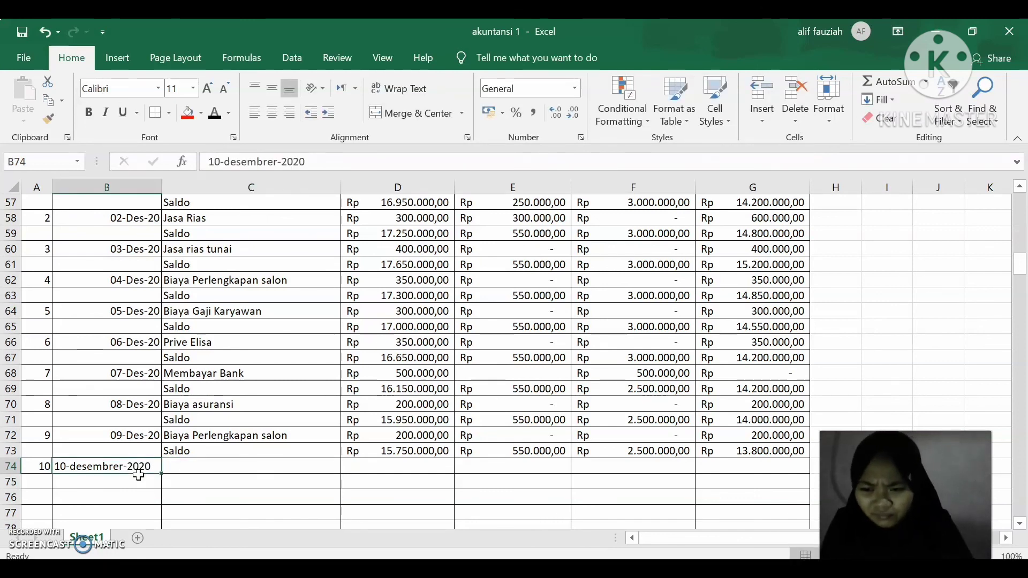
pyautogui.doubleClick(79, 468)
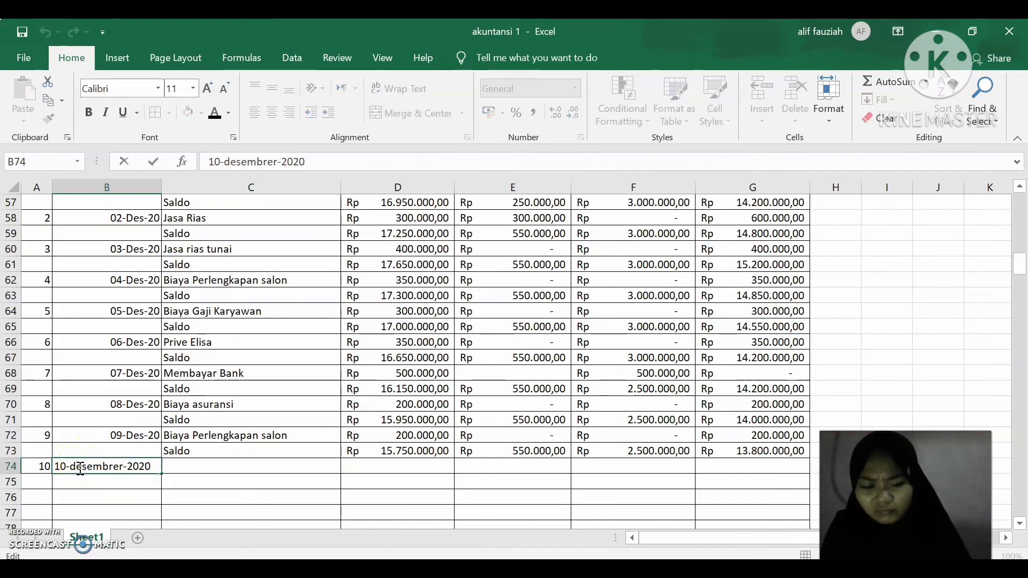
pyautogui.press('BackSpace')
pyautogui.write('D')
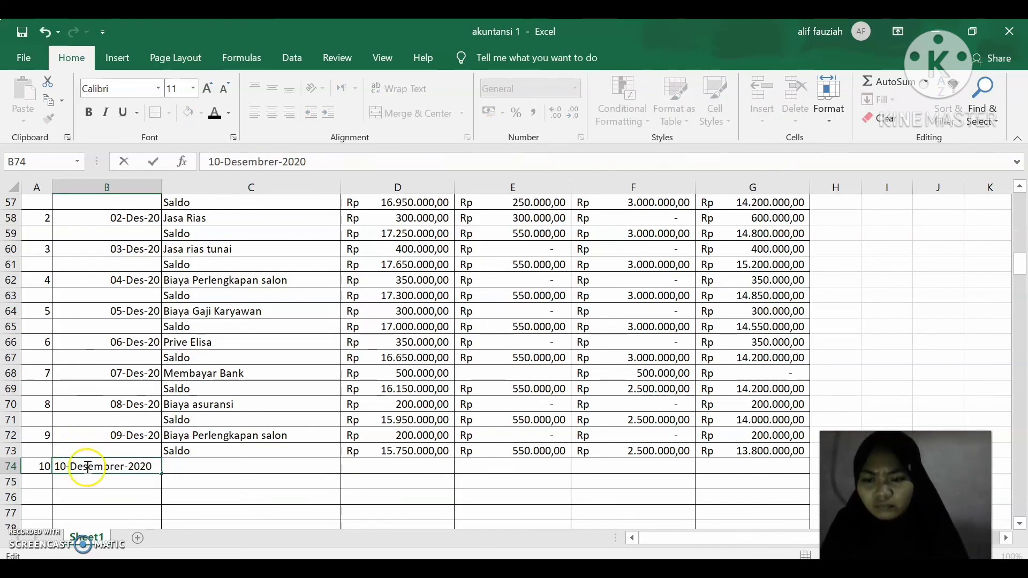
pyautogui.click(184, 465)
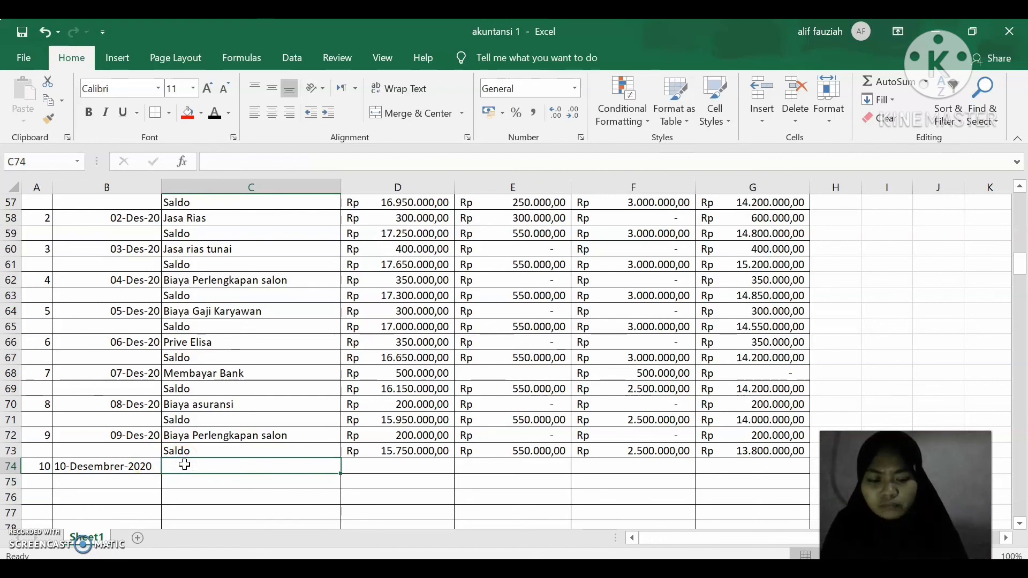
pyautogui.click(126, 466)
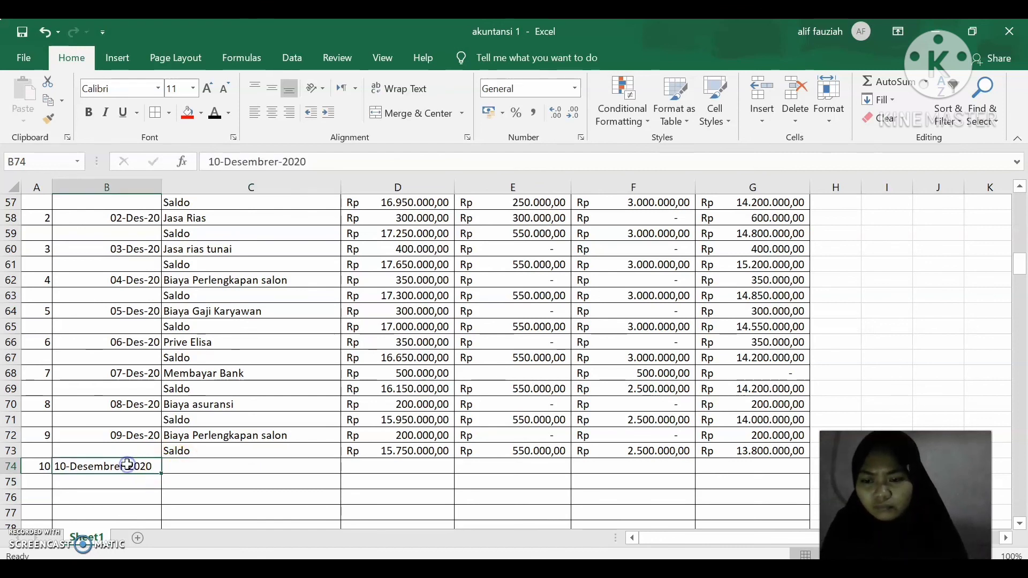
pyautogui.doubleClick(117, 466)
pyautogui.press('BackSpace')
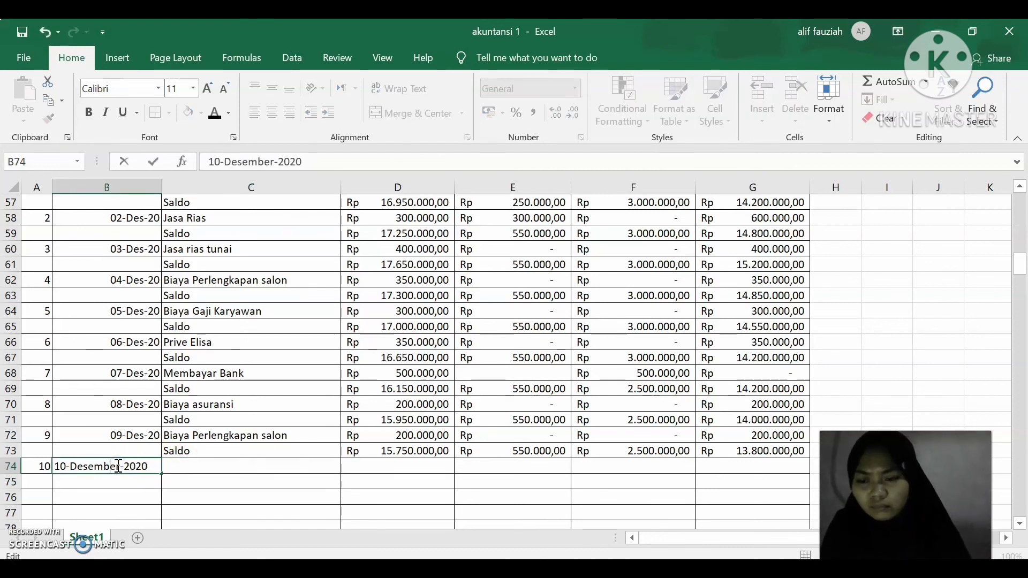
pyautogui.click(167, 467)
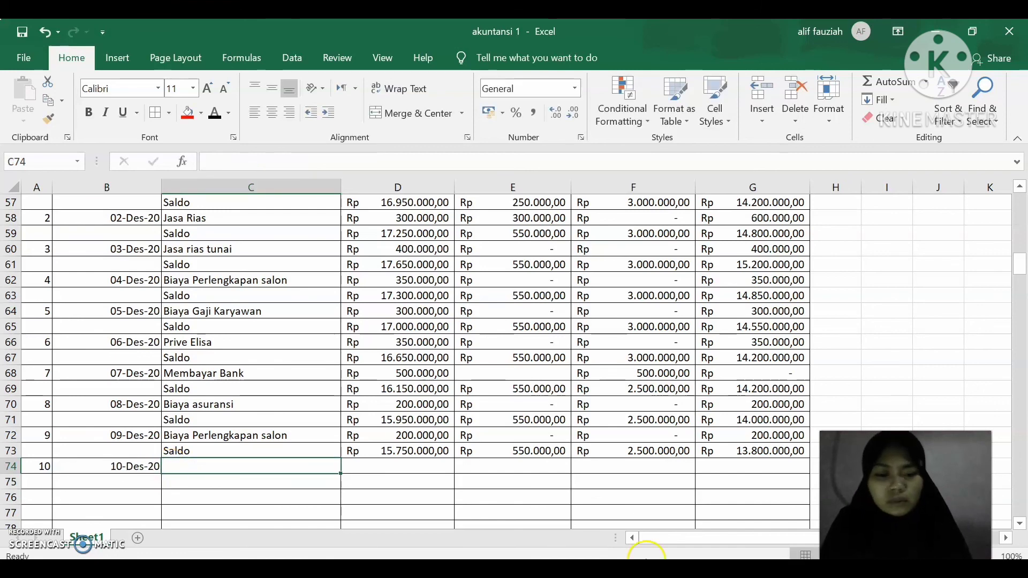
# Check the tenth transaction in the Word list and describe it in C74 of the Excel table as Biaya Sewa.
pyautogui.hotkey('alt', 'Tab')
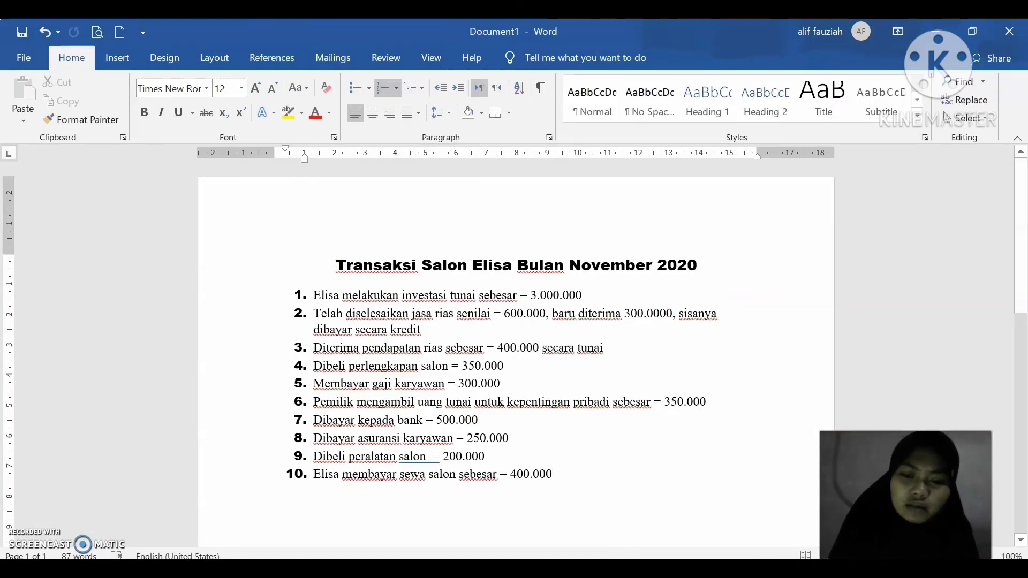
pyautogui.hotkey('alt', 'Tab')
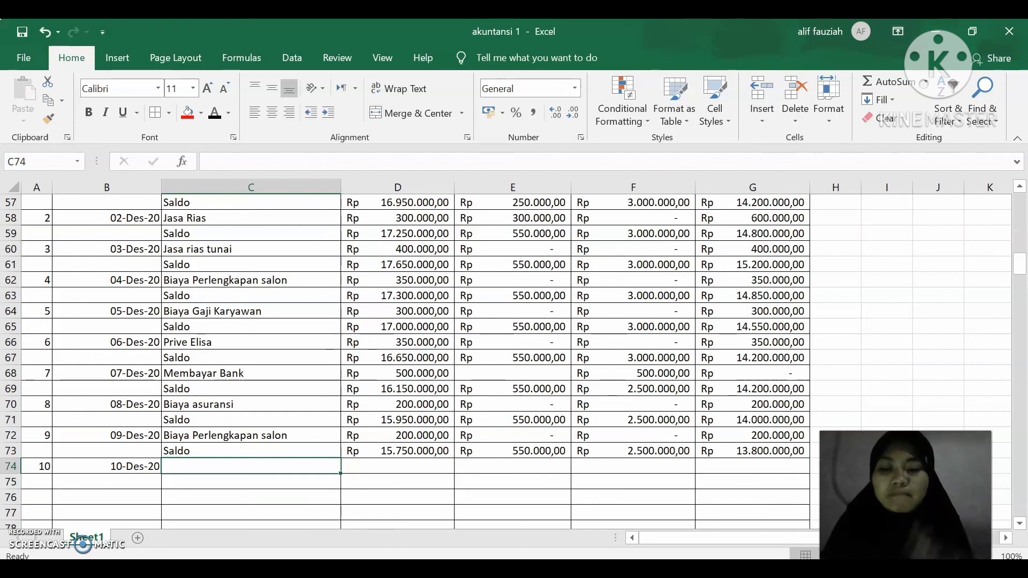
pyautogui.write('Biaya ')
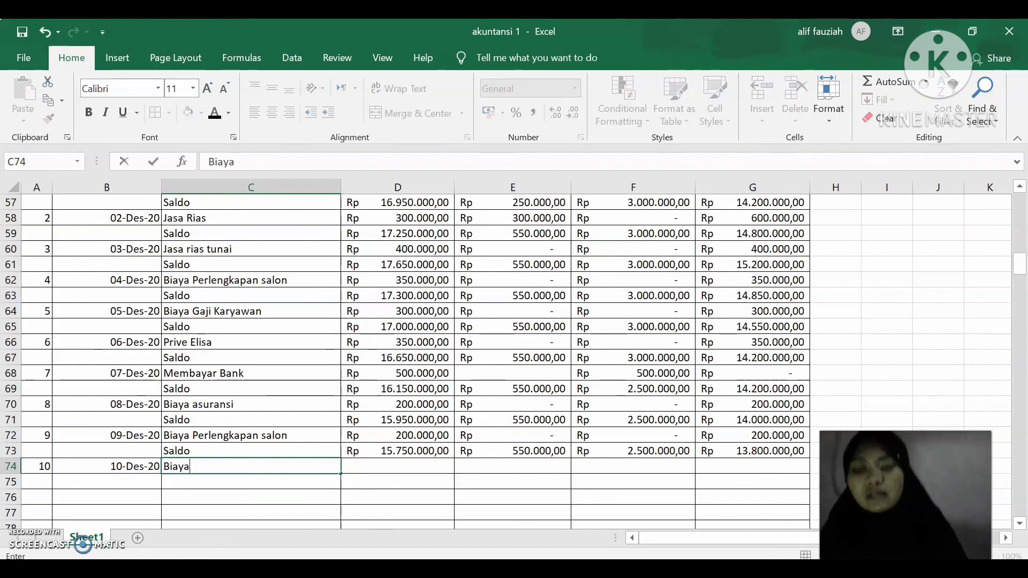
pyautogui.write('Sewa')
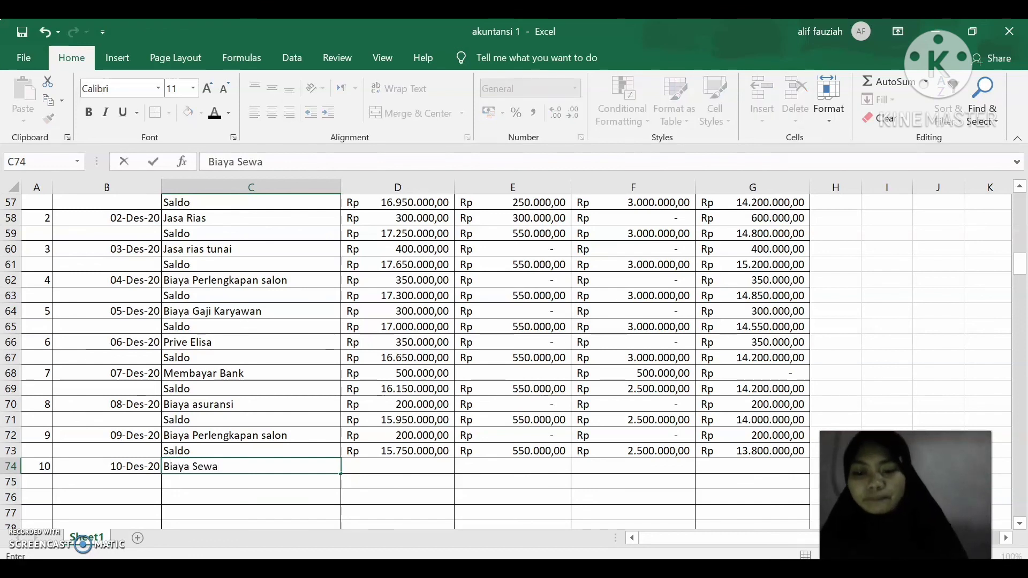
pyautogui.press('Tab')
# Enter the tenth transaction's amounts: 400000 for Kas in D74, 0 in E74 and F74, and 400000 for Modal in G74.
pyautogui.write('4')
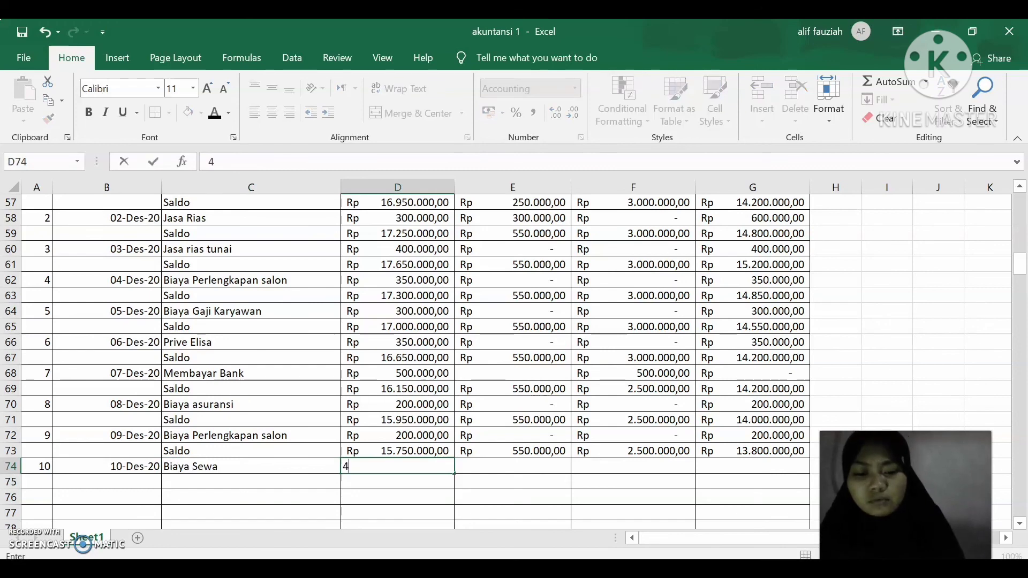
pyautogui.write('00000')
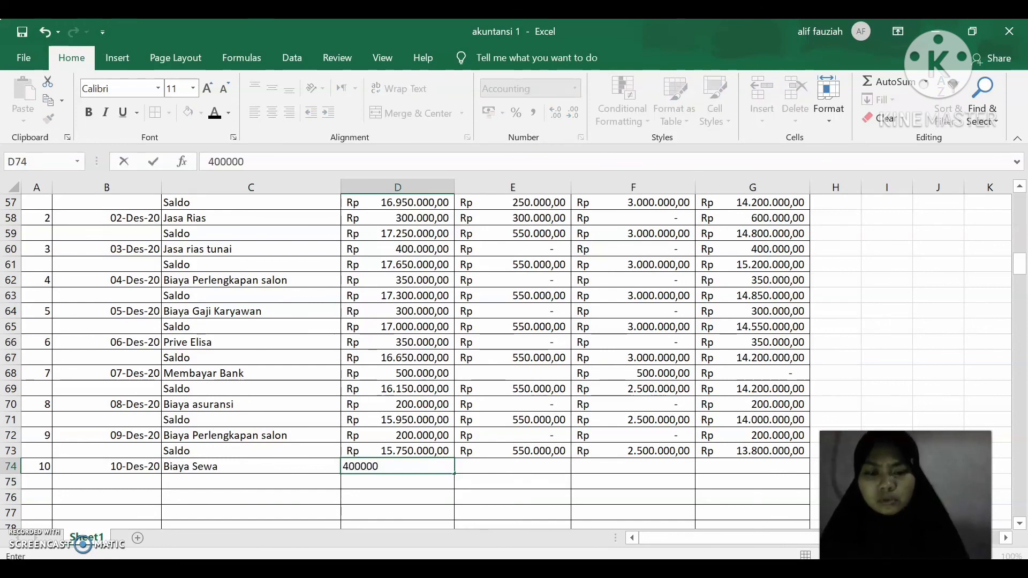
pyautogui.press('Tab')
pyautogui.write('0')
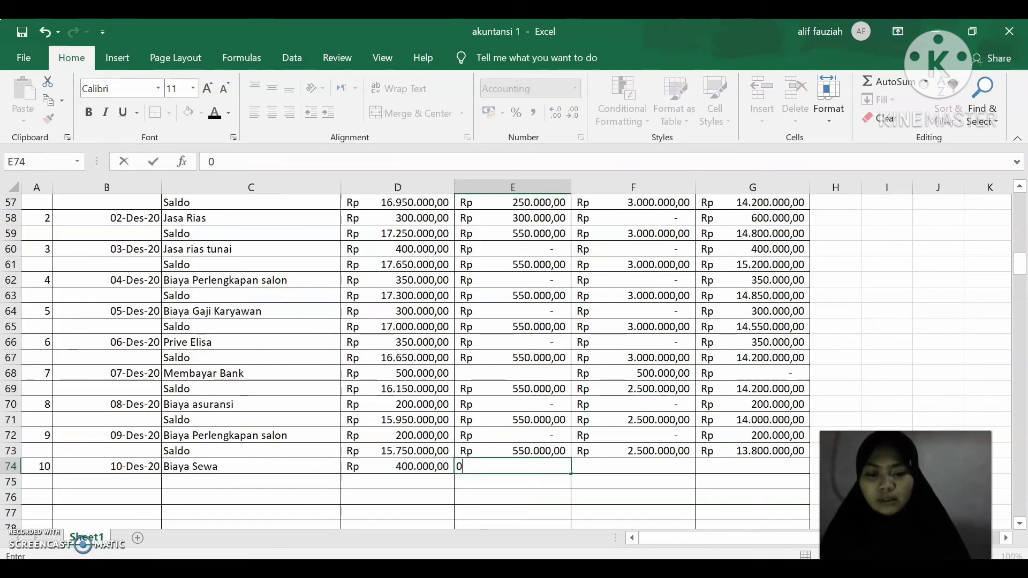
pyautogui.press('Tab')
pyautogui.write('0')
pyautogui.press('Tab')
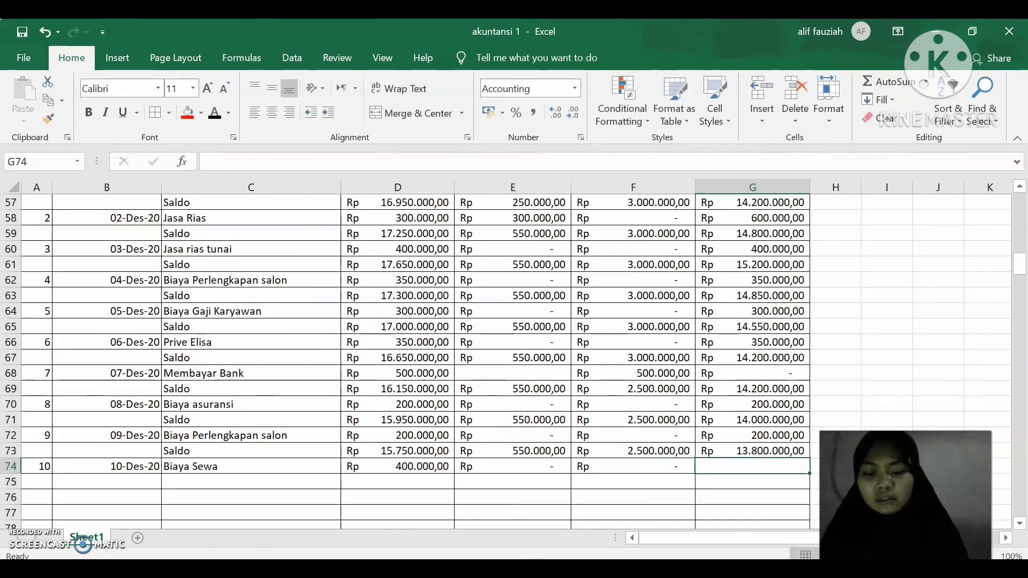
pyautogui.write('400.0')
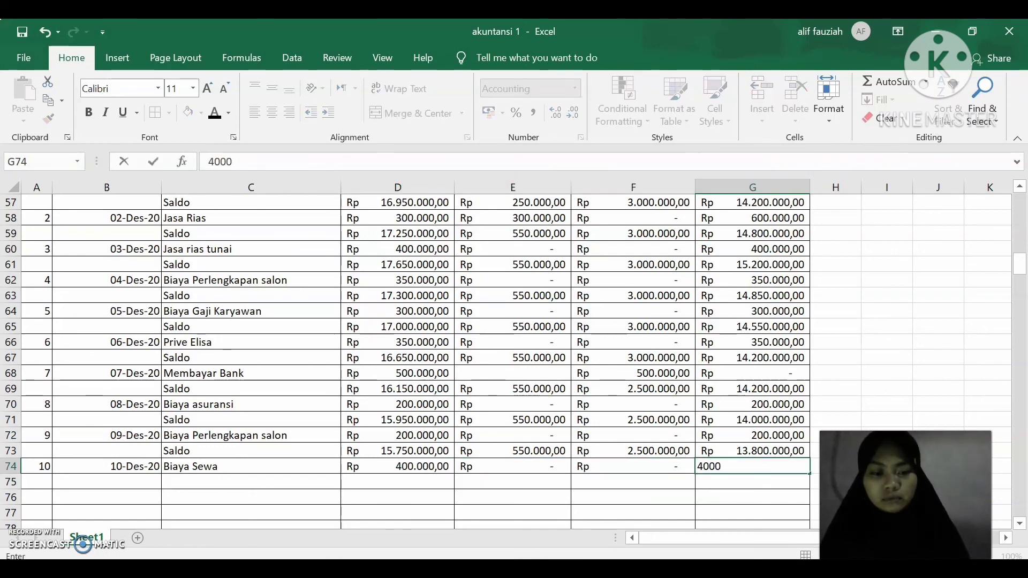
pyautogui.write('00')
pyautogui.press('Return')
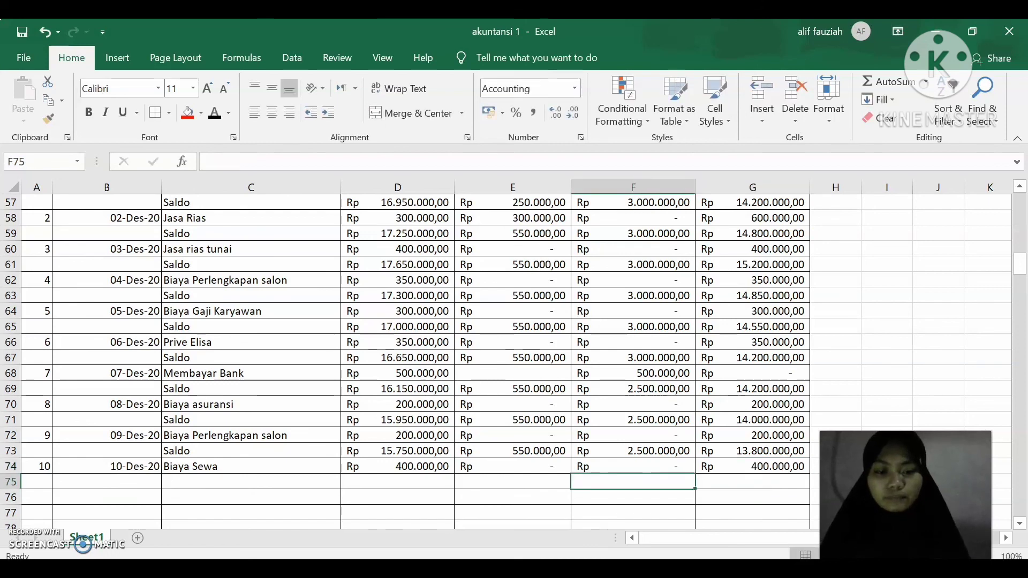
# Label the balance row below the tenth transaction as Saldo in C75.
pyautogui.press('Left')
pyautogui.write('Saldo')
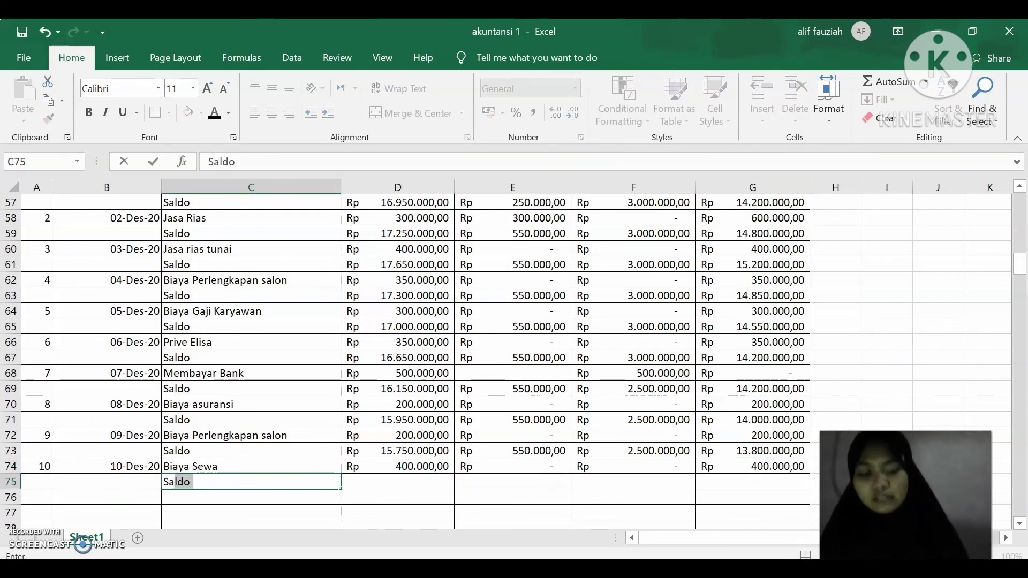
pyautogui.press('Right')
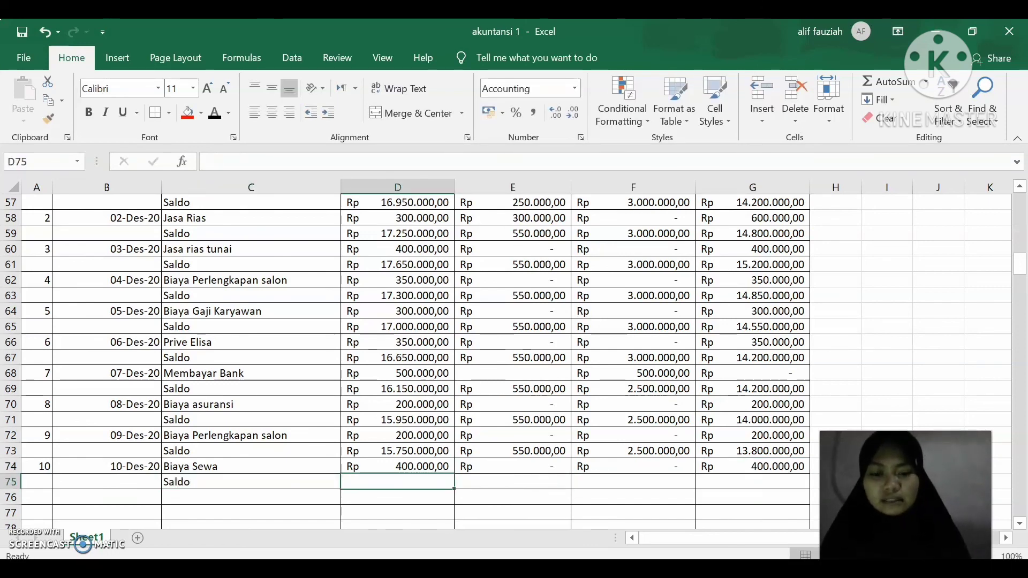
# Calculate the Kas balance in D75 as =D73-D74 and fill the formula across through G75.
pyautogui.write('=')
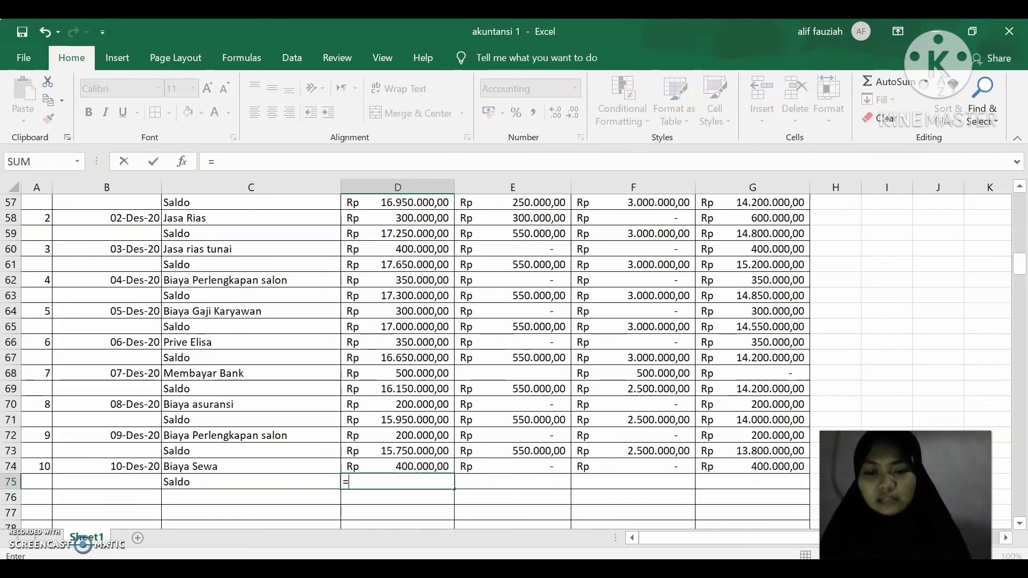
pyautogui.click(431, 453)
pyautogui.write('-')
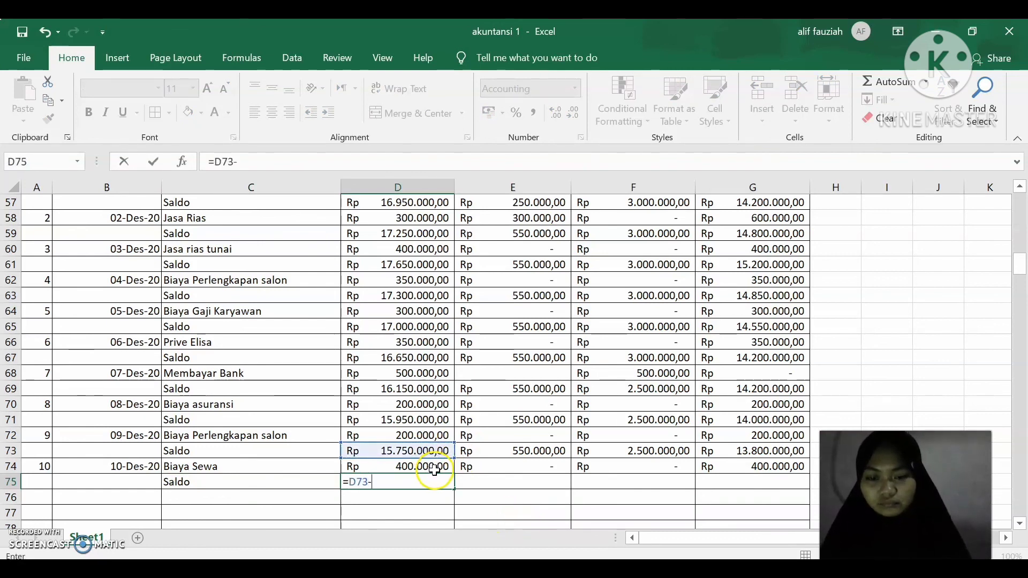
pyautogui.click(433, 467)
pyautogui.press('Return')
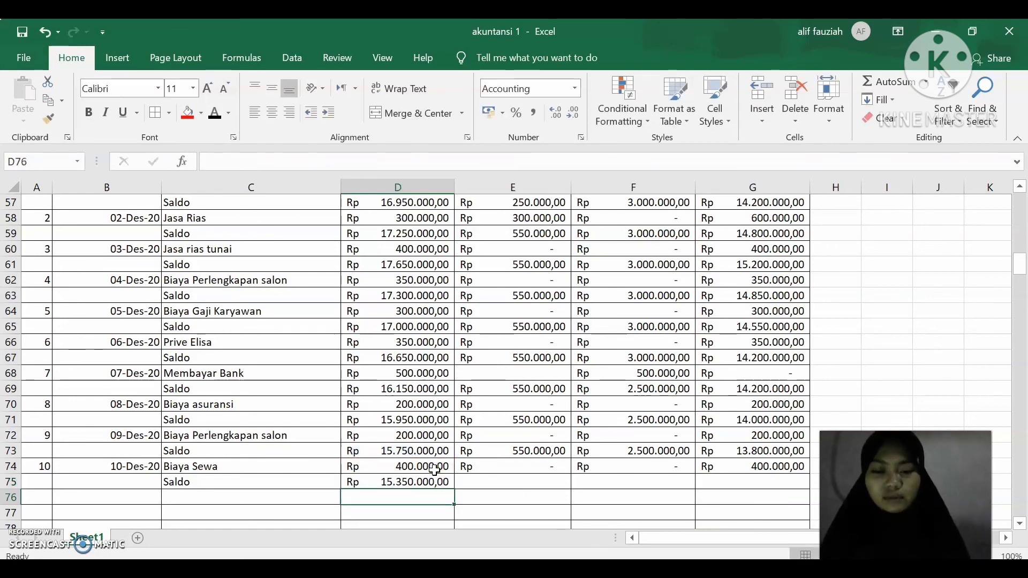
pyautogui.click(442, 481)
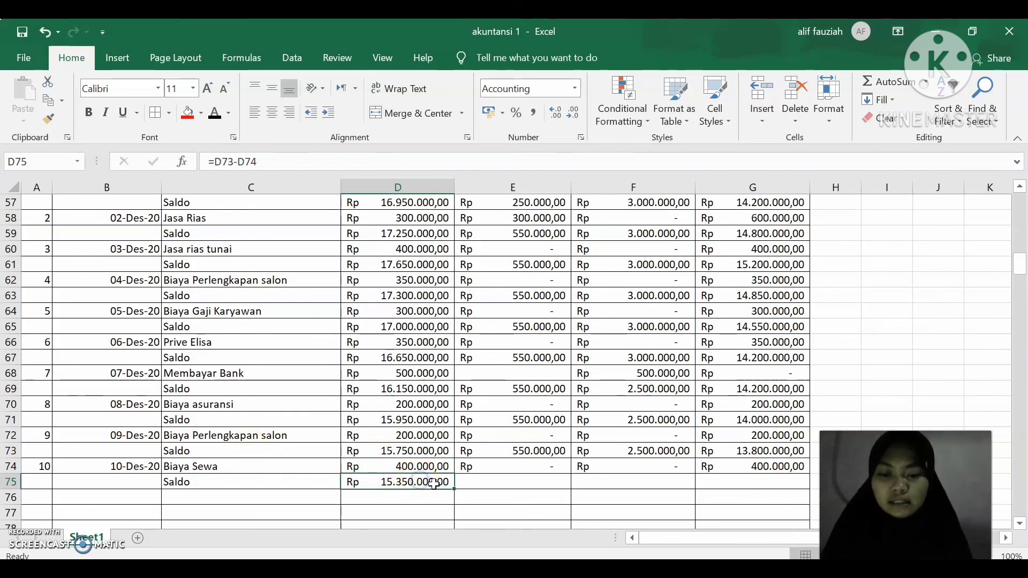
pyautogui.moveTo(454, 489); pyautogui.dragTo(777, 498)
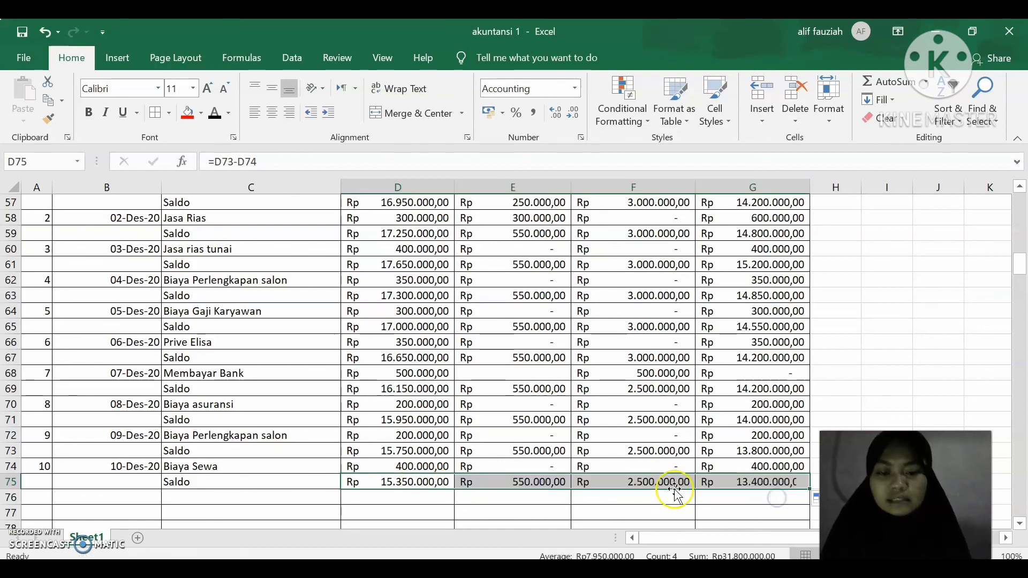
# Highlight the final Saldo row from C75 to G75 with a yellow fill.
pyautogui.click(170, 501)
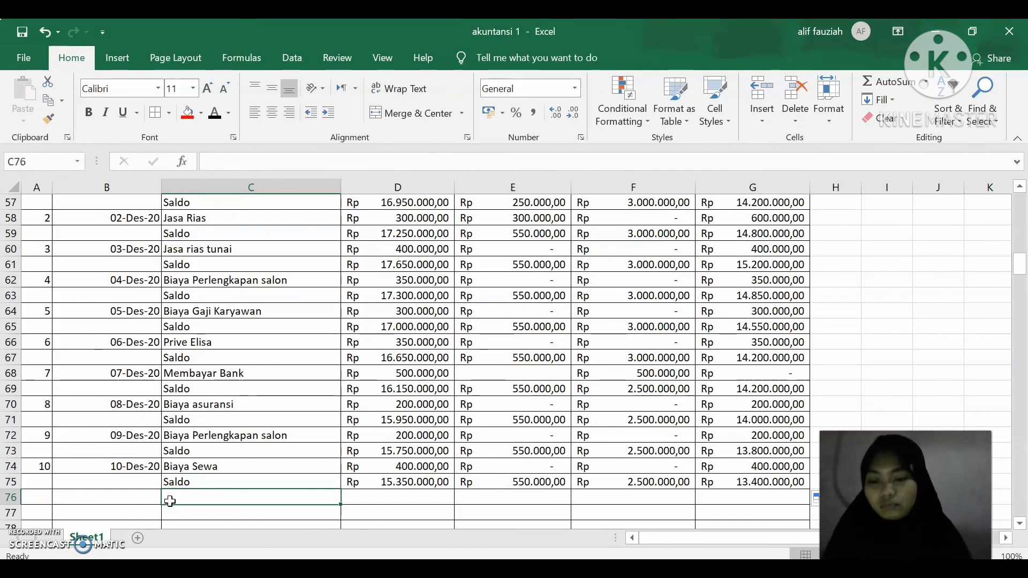
pyautogui.moveTo(171, 482); pyautogui.dragTo(721, 480)
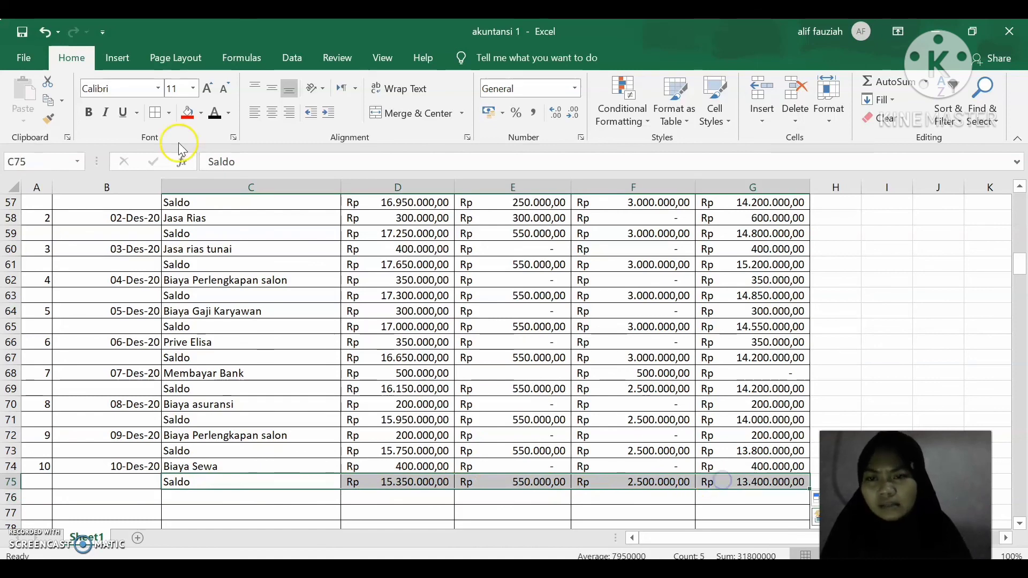
pyautogui.click(202, 114)
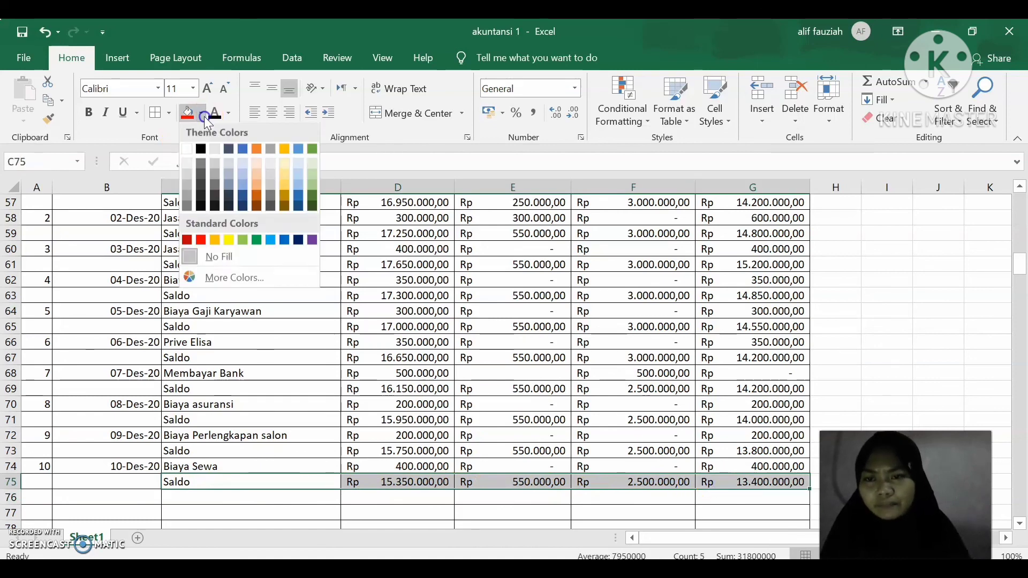
pyautogui.click(231, 242)
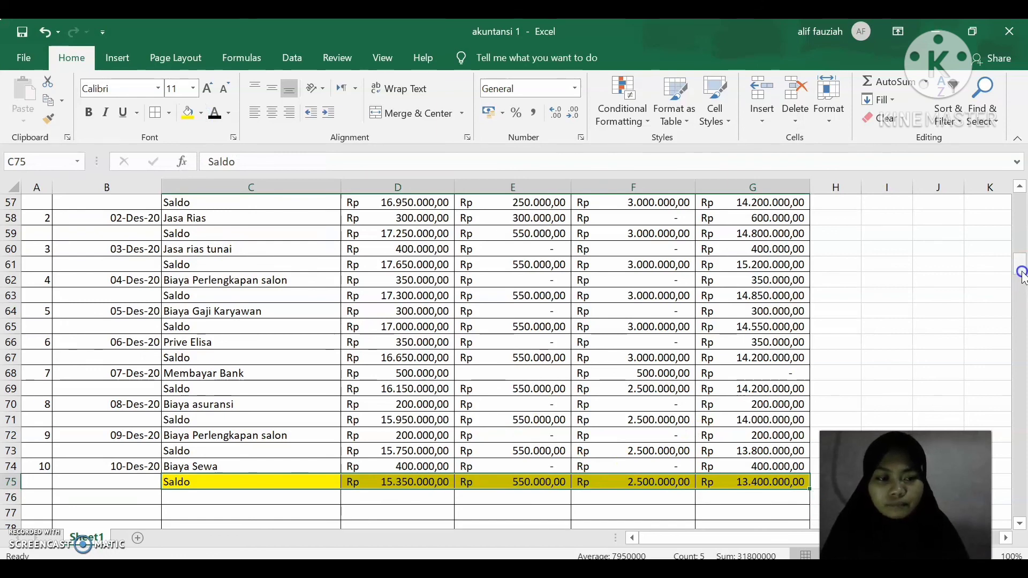
pyautogui.moveTo(1021, 275)
pyautogui.mouseDown()
pyautogui.moveTo(1021, 294)
pyautogui.moveTo(1021, 257)
pyautogui.mouseUp()
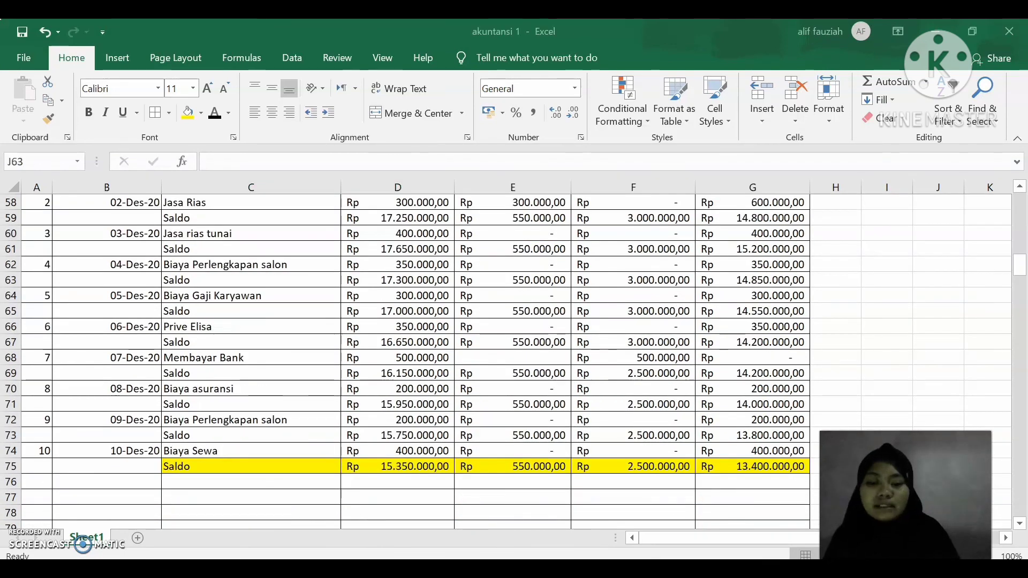